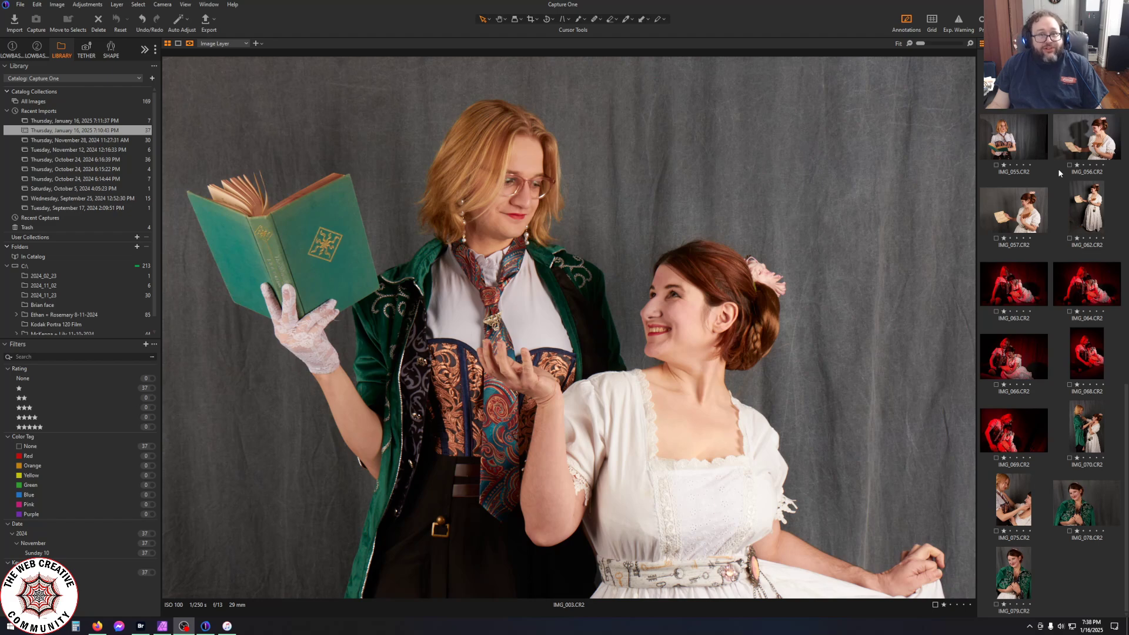
scroll(1058, 171, "up", 2)
scroll(1053, 178, "up", 10)
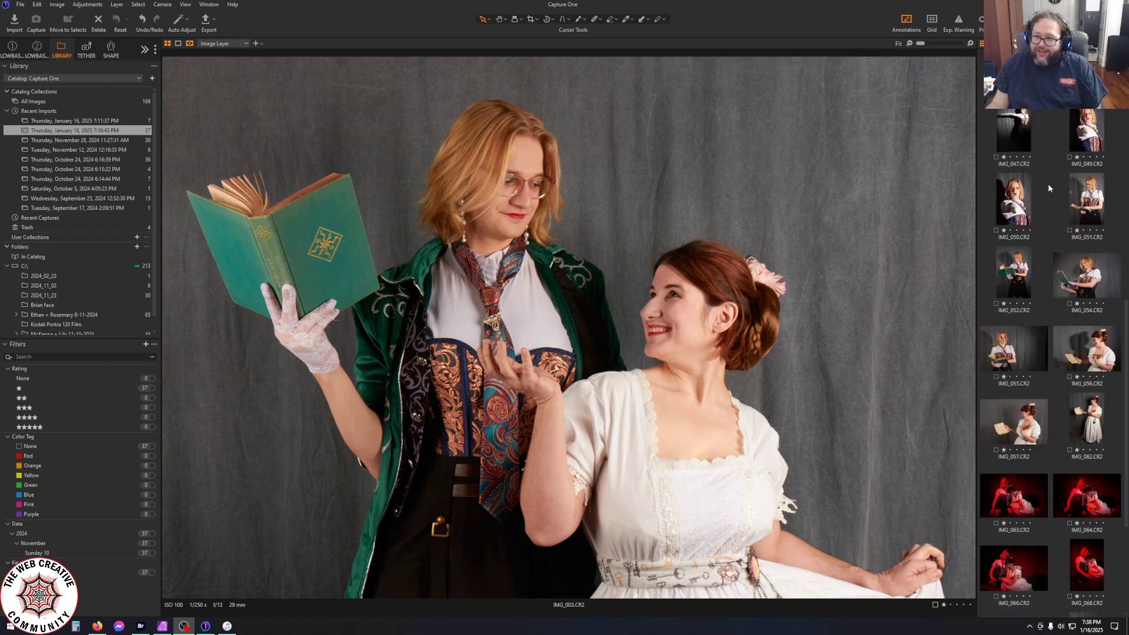
scroll(1046, 187, "up", 1)
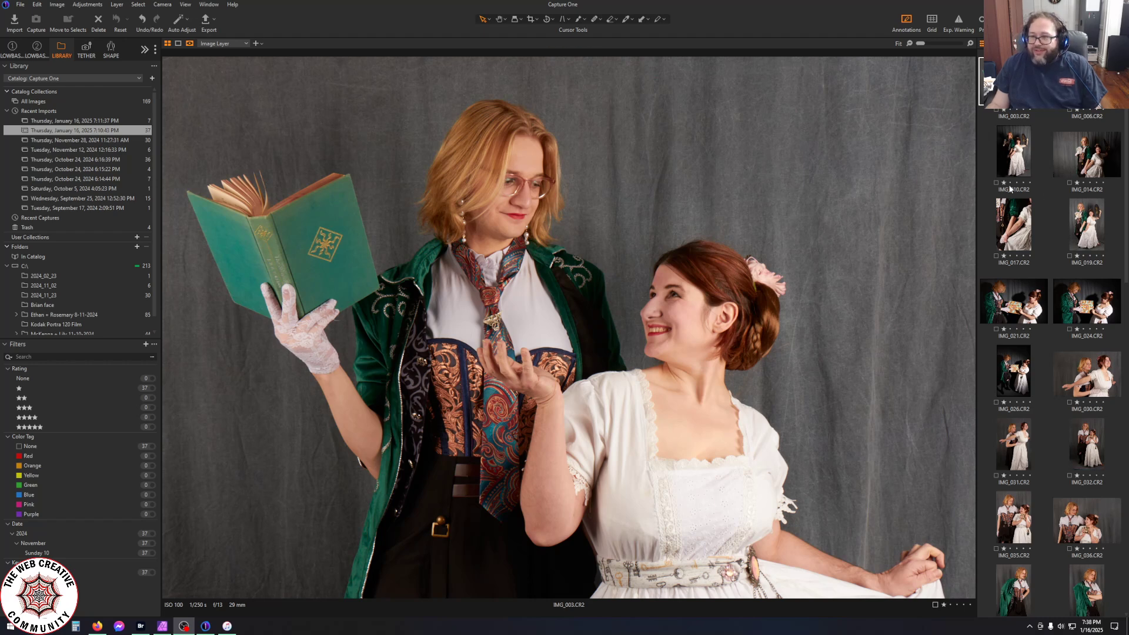
left_click(99, 624)
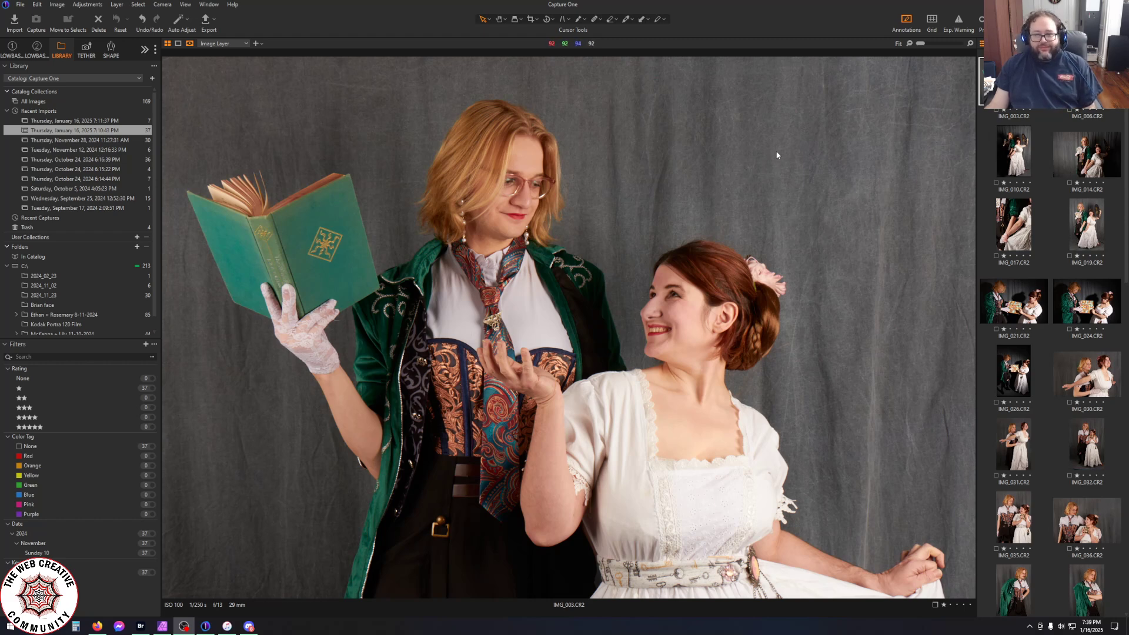
Pull the RGB curve's white point slightly inward and set the High Dynamic Range values to Highlight -100, White -35 and Black 18
left_click(40, 49)
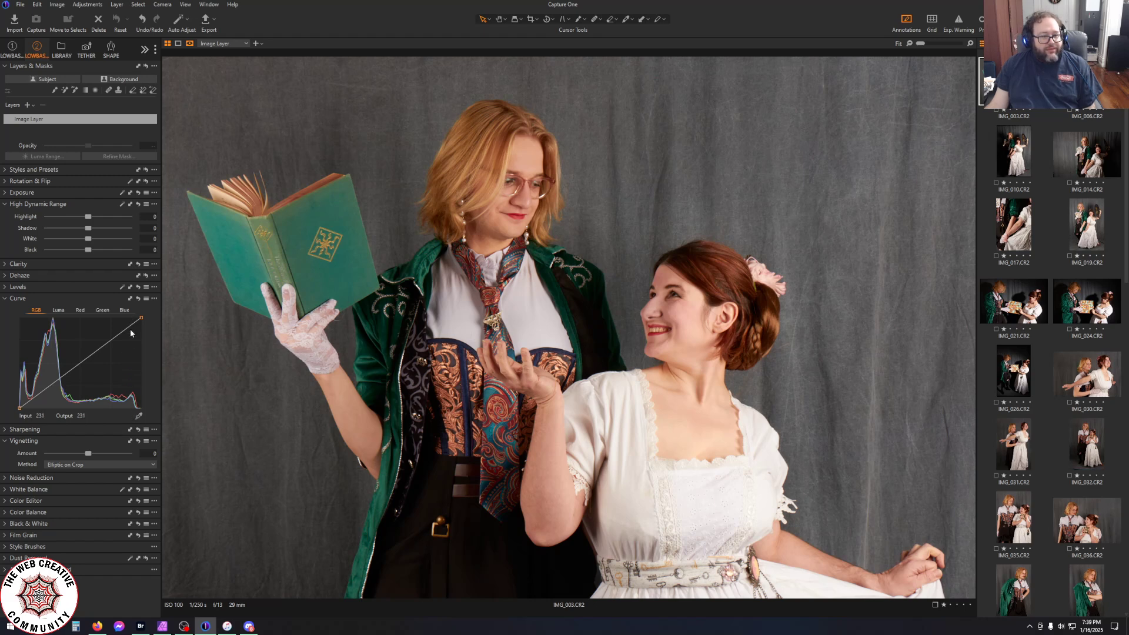
left_click_drag(141, 318, 137, 318)
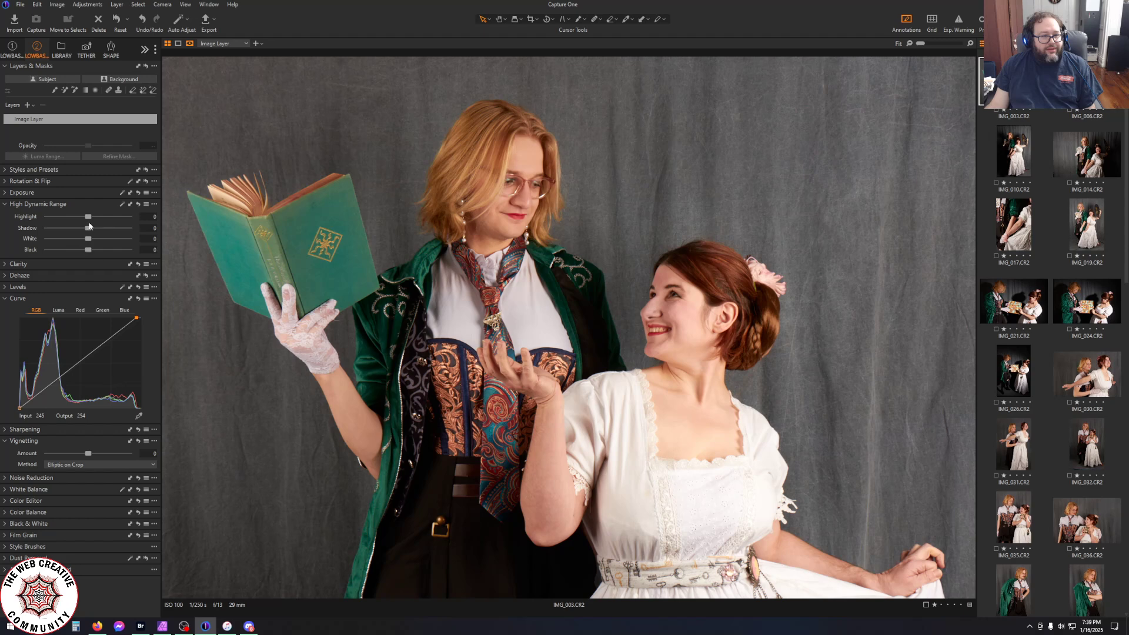
left_click_drag(88, 216, 37, 218)
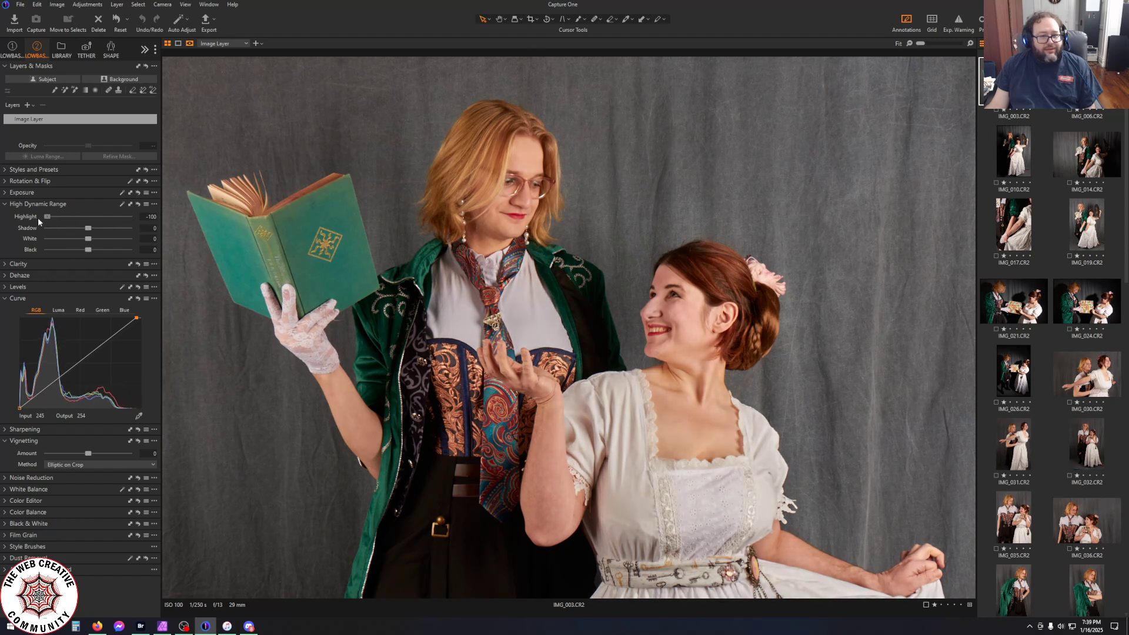
mouse_move(88, 238)
left_mouse_down()
mouse_move(0, 240)
mouse_move(191, 237)
mouse_move(79, 240)
left_mouse_up()
left_click_drag(77, 241, 96, 251)
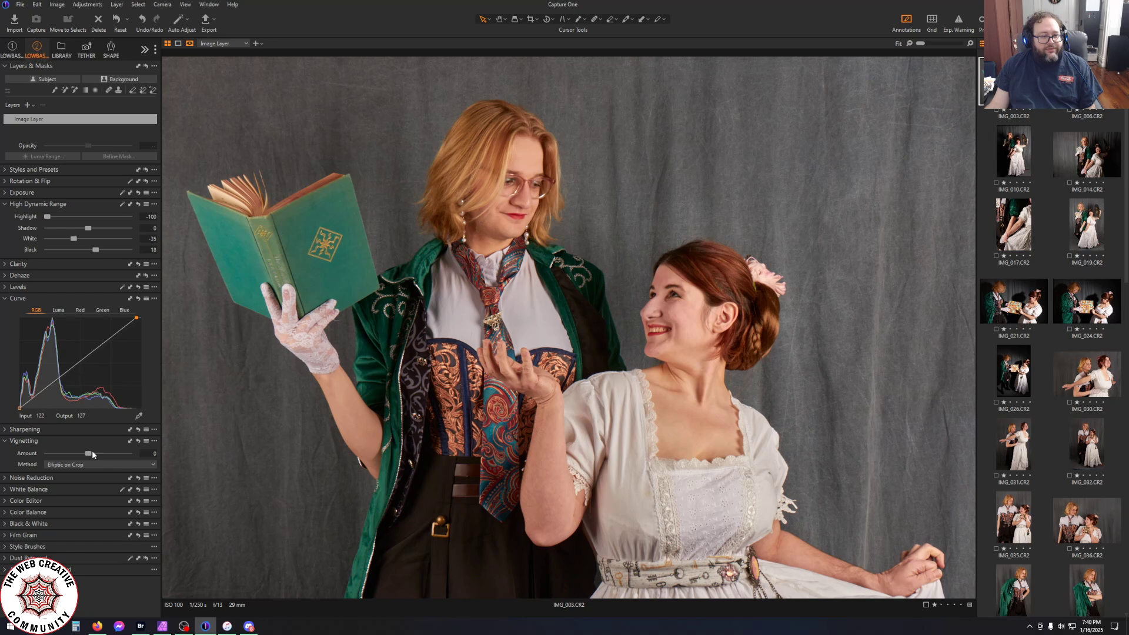
Darken the photo's edges with a vignetting amount of -1.59 and lift Shadow to 5
left_click_drag(90, 450, 73, 453)
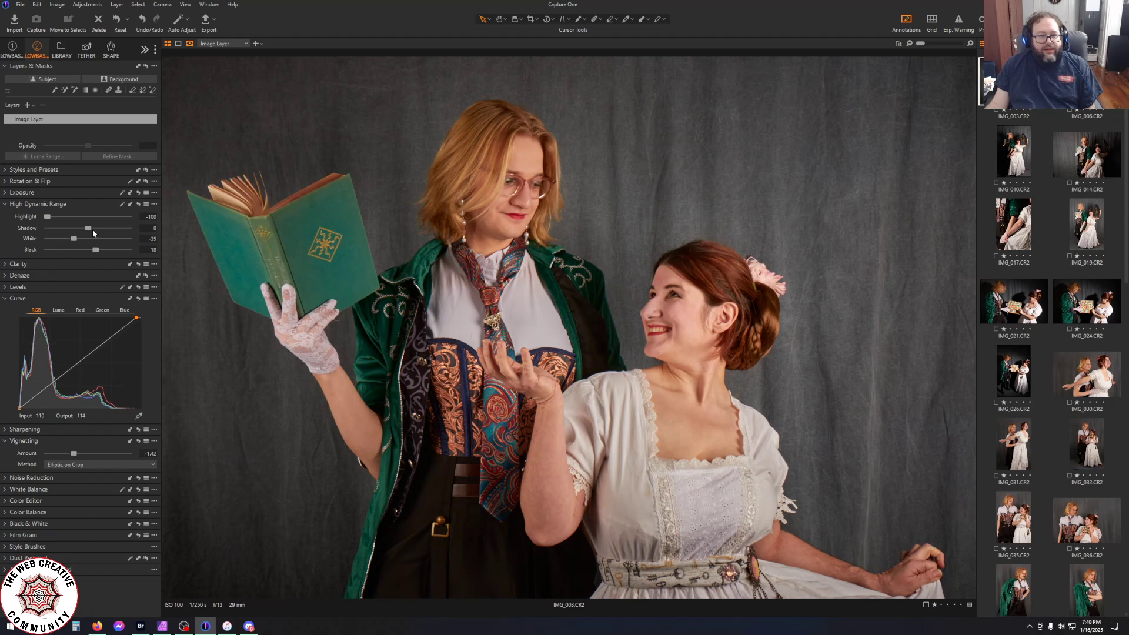
left_click_drag(93, 228, 94, 231)
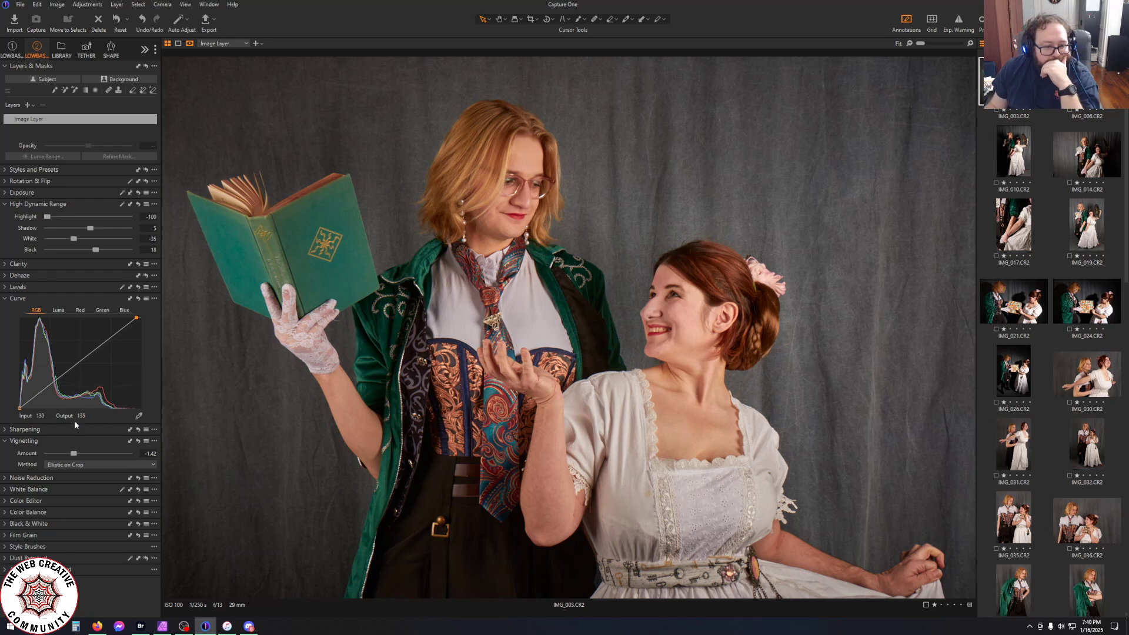
left_click_drag(73, 453, 72, 454)
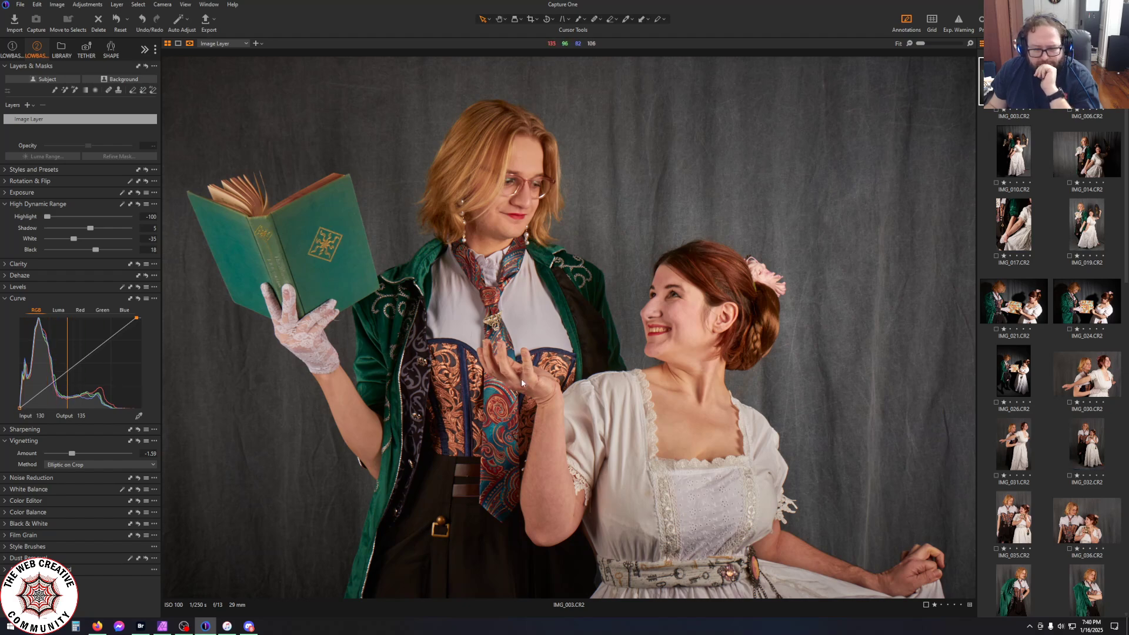
Expand the Color Balance and Color Editor tools and show the Color Editor's Basic color ranges
scroll(697, 527, "up", 3)
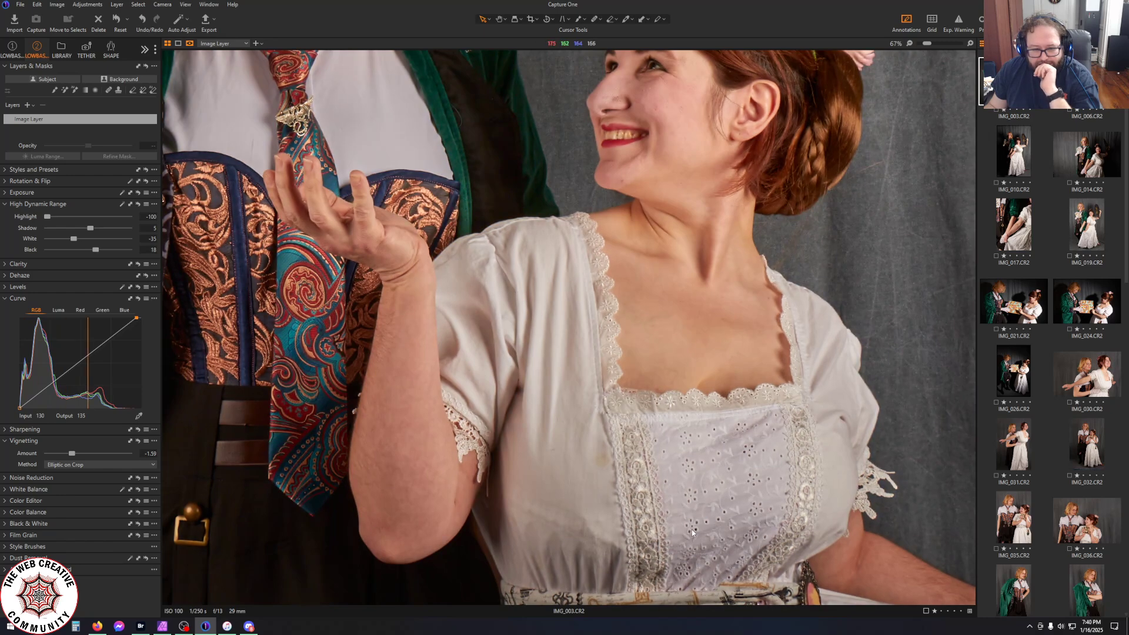
scroll(691, 533, "up", 1)
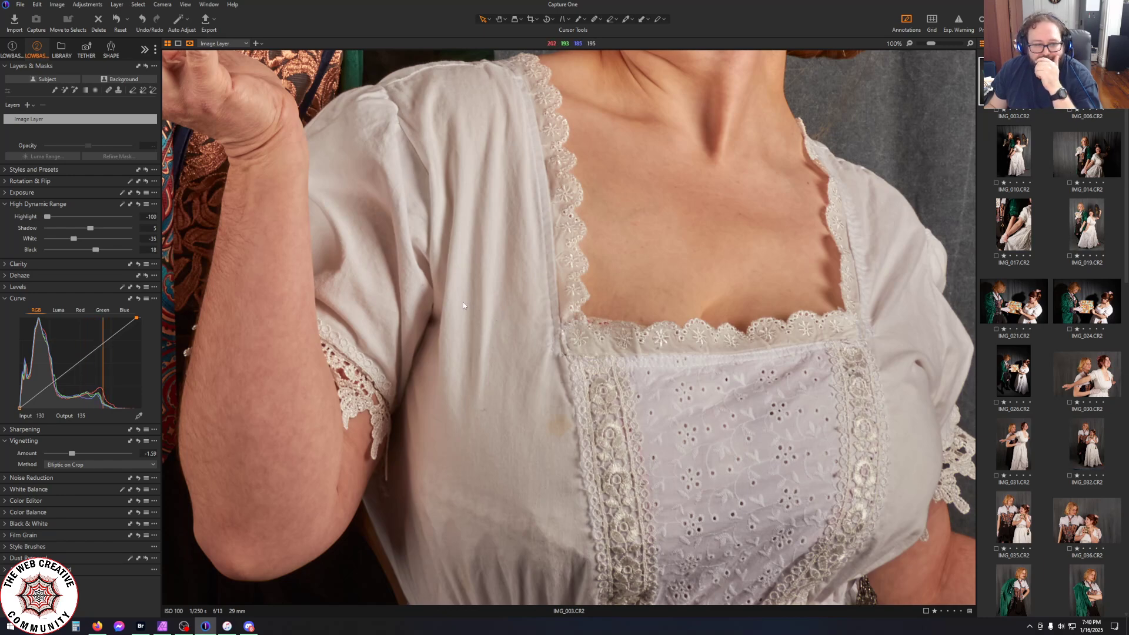
left_click(5, 513)
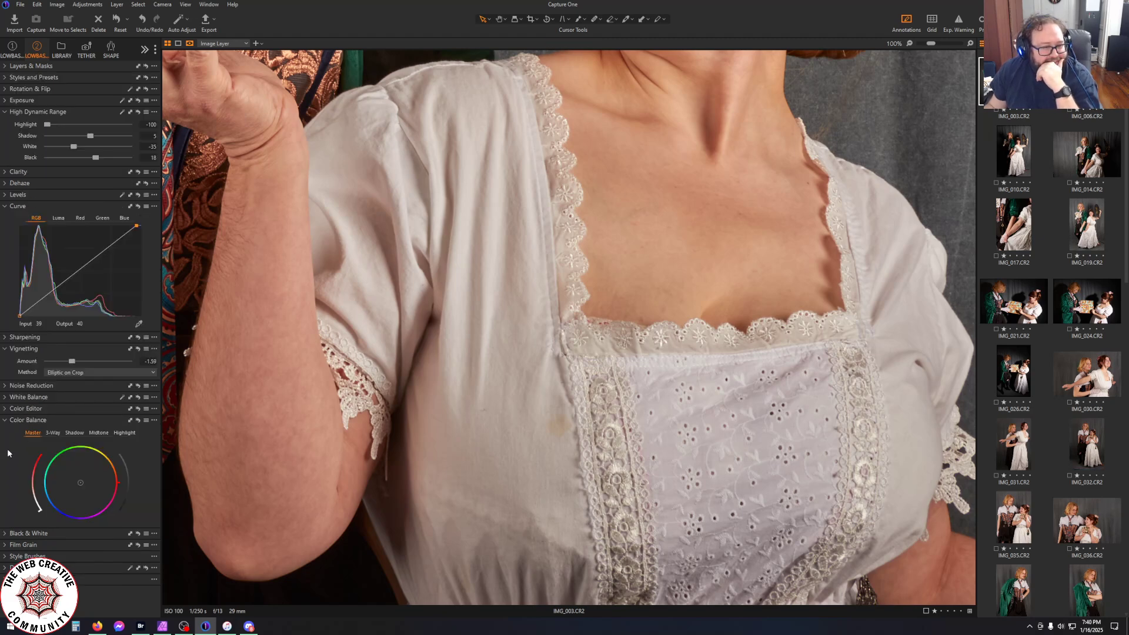
left_click(4, 409)
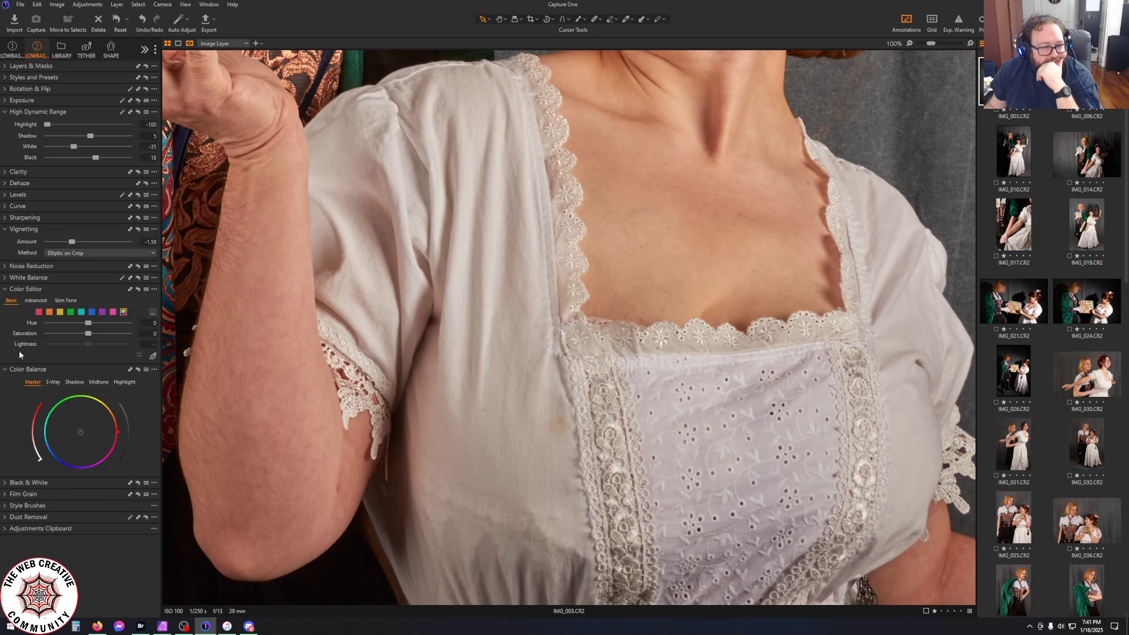
key("ctrl+0")
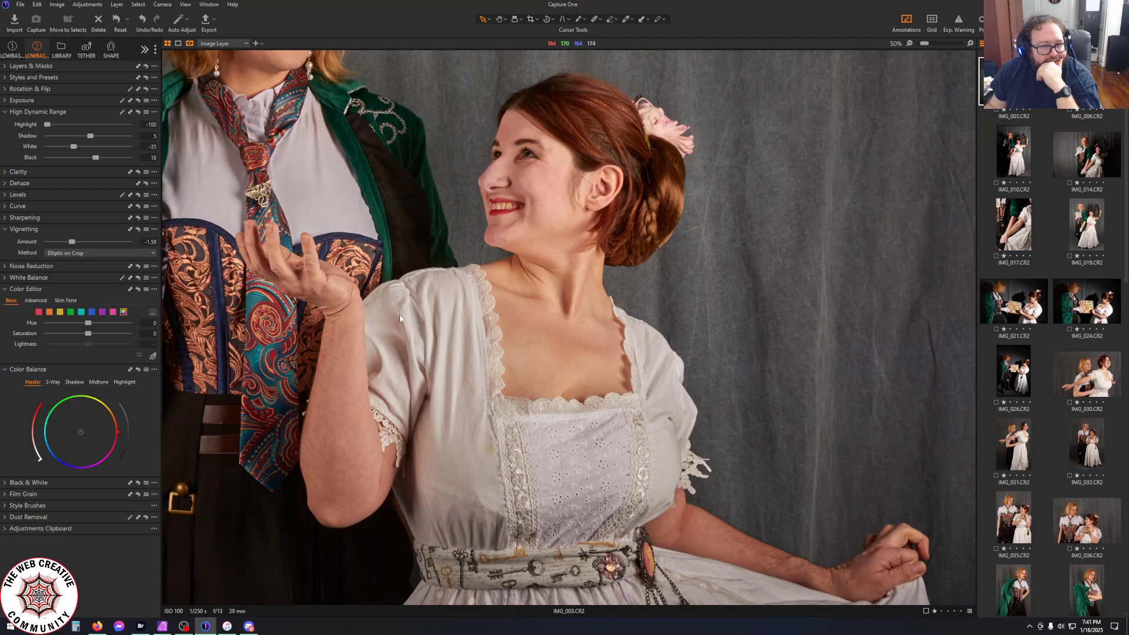
left_click(65, 301)
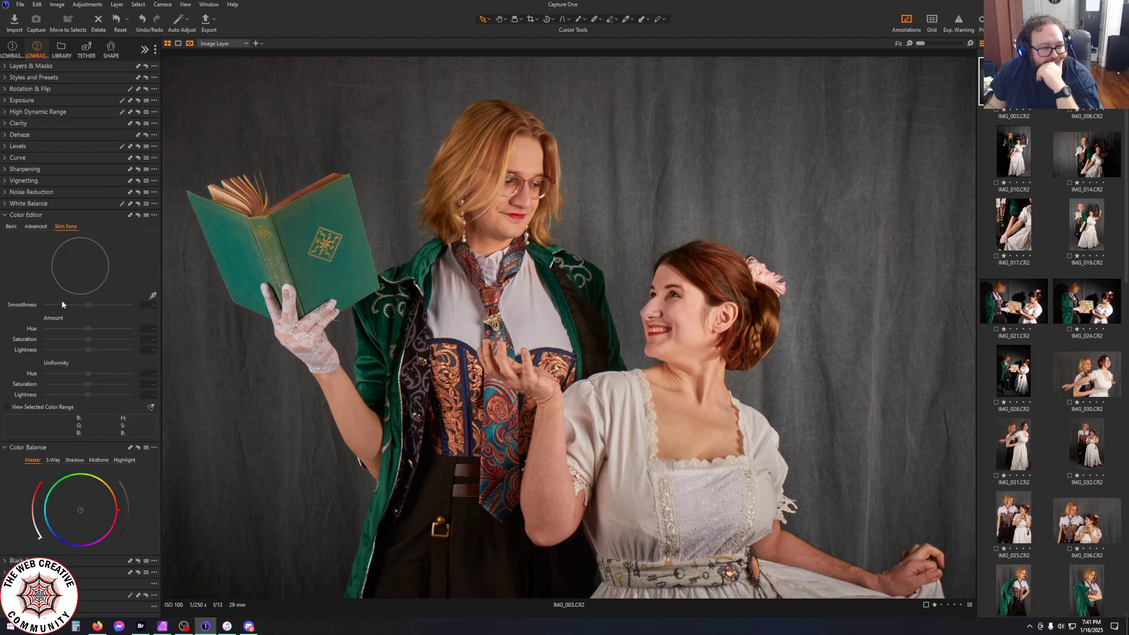
left_click(33, 227)
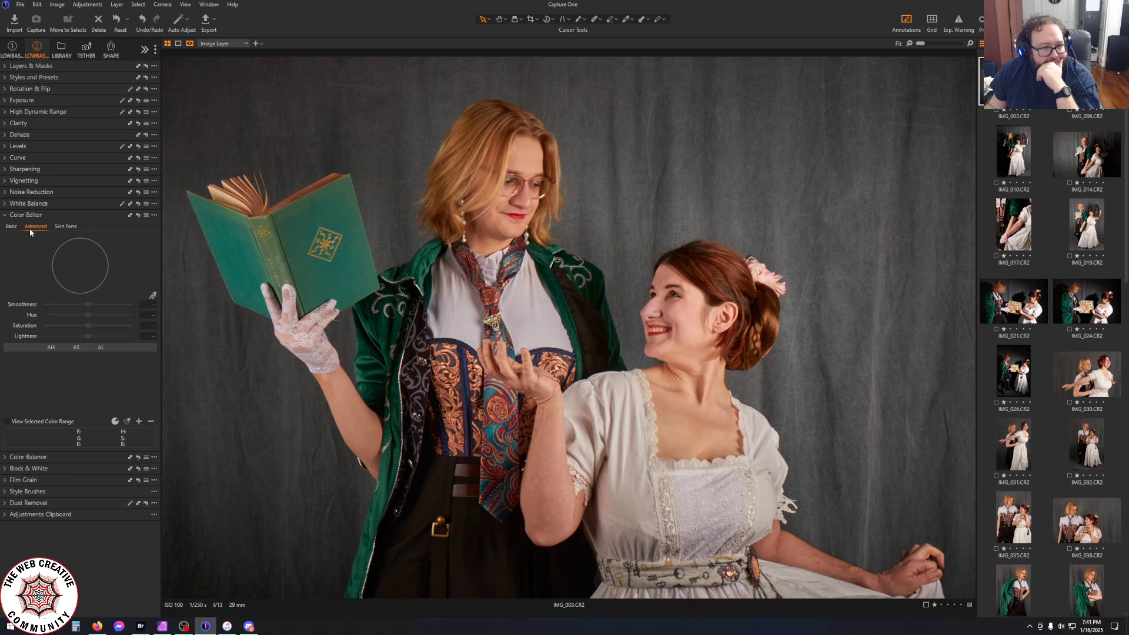
left_click(14, 227)
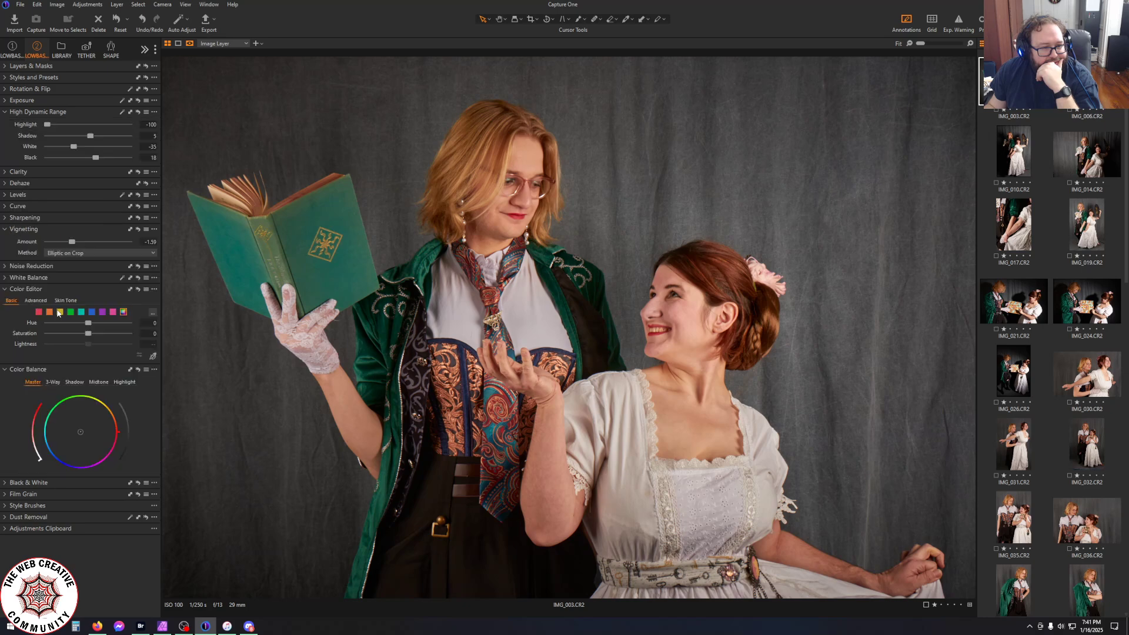
Lower the saturation of the red range slightly and set the yellow range's saturation to -48.2 in the Color Editor
left_click(60, 312)
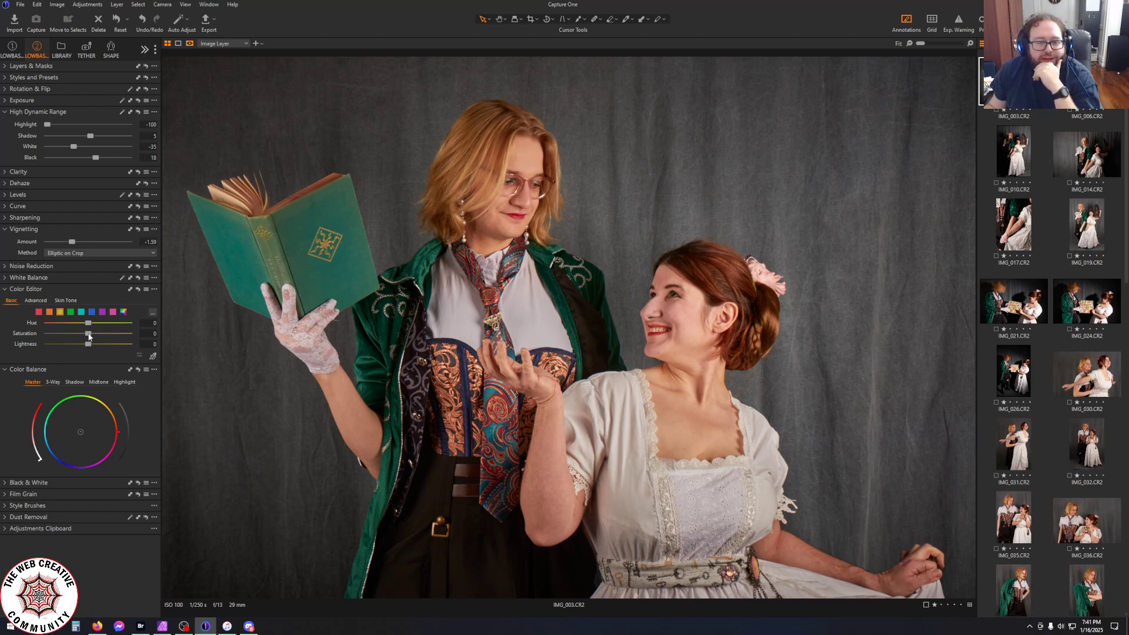
left_click_drag(89, 336, 81, 336)
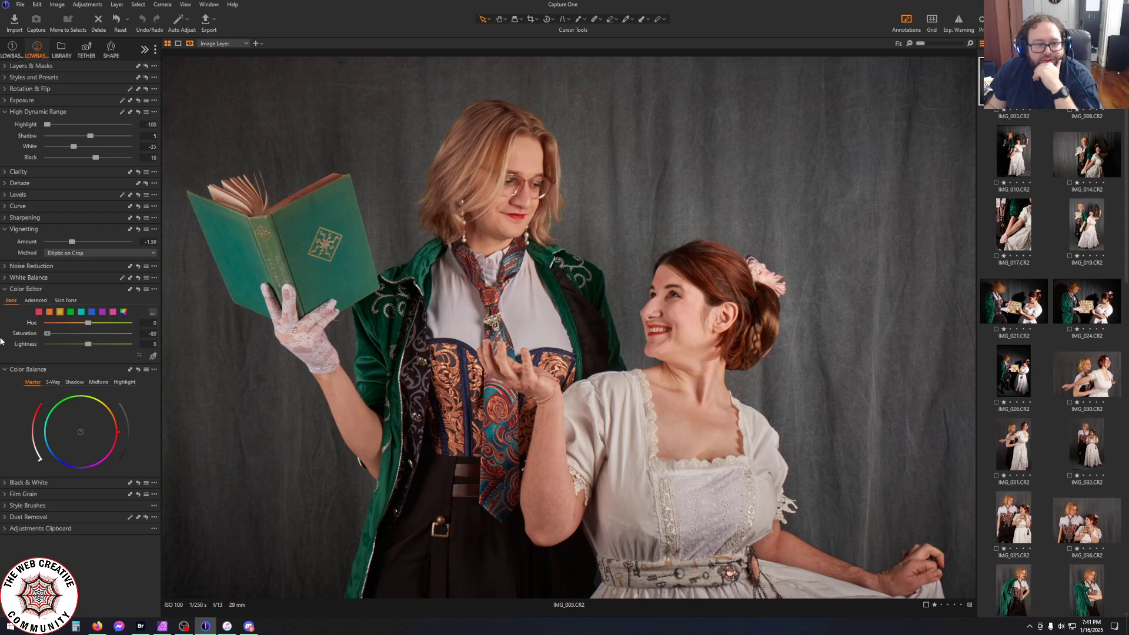
left_click_drag(2, 341, 255, 333)
left_click_drag(27, 340, 70, 340)
left_click(40, 312)
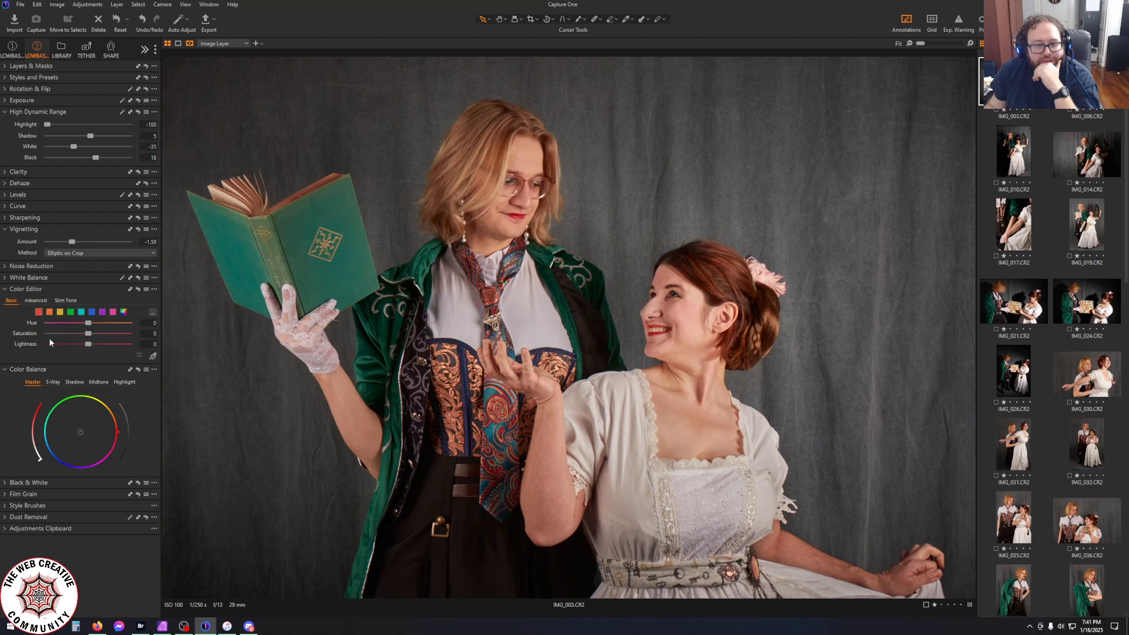
left_click_drag(88, 333, 79, 336)
left_click(60, 313)
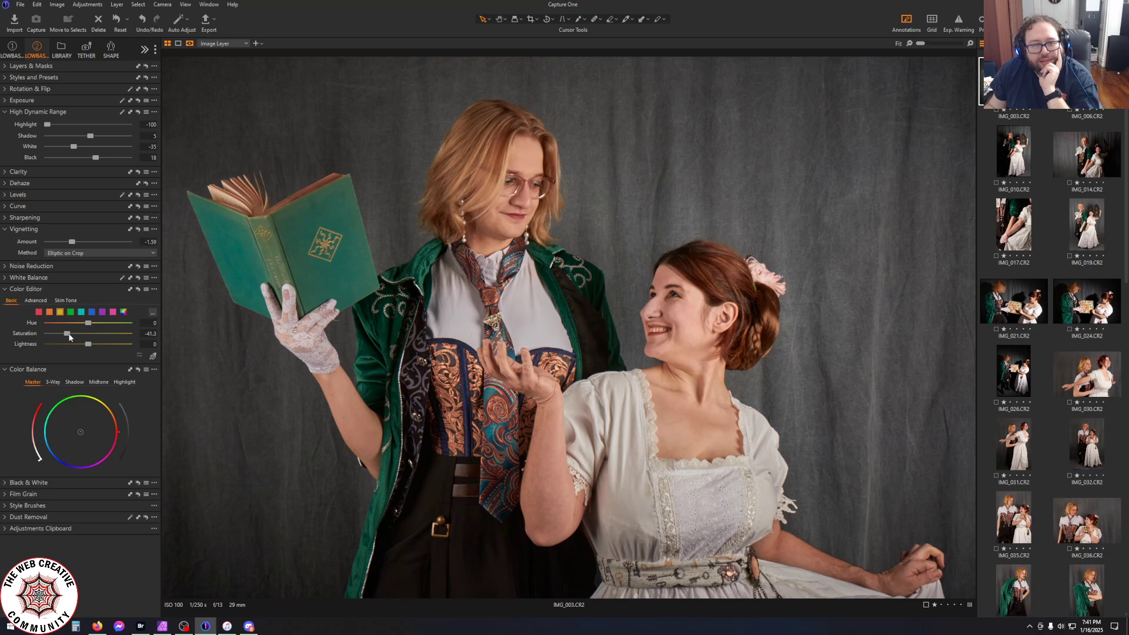
left_click_drag(68, 335, 20, 340)
left_click_drag(187, 339, 68, 340)
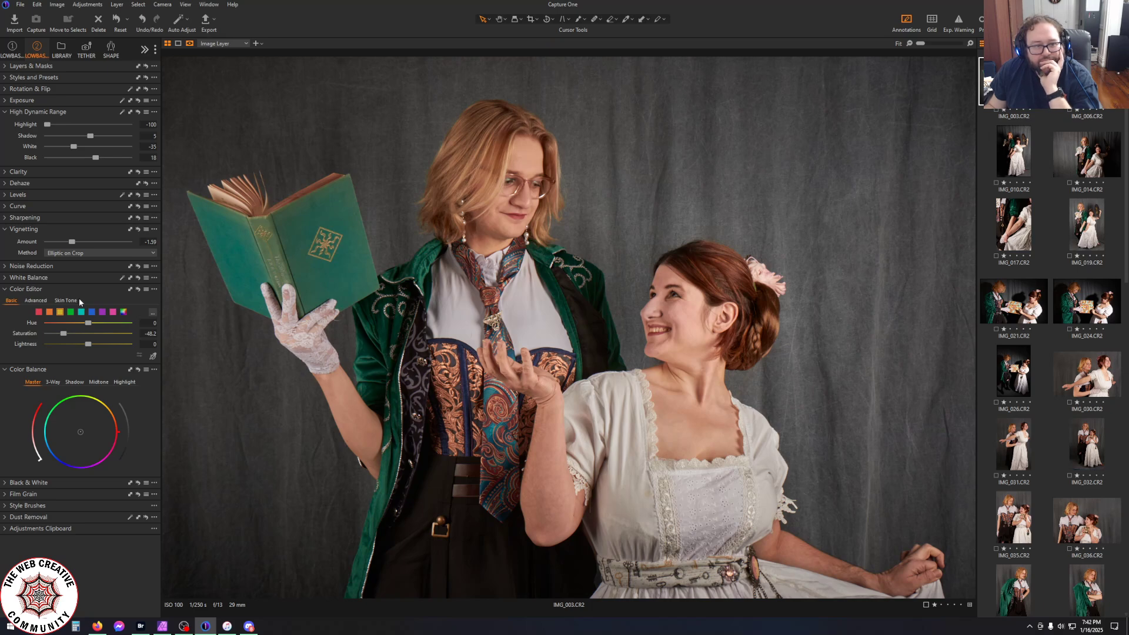
Expand Layers & Masks and activate the Draw Cloning Mask tool for retouching the green book
scroll(259, 289, "up", 1)
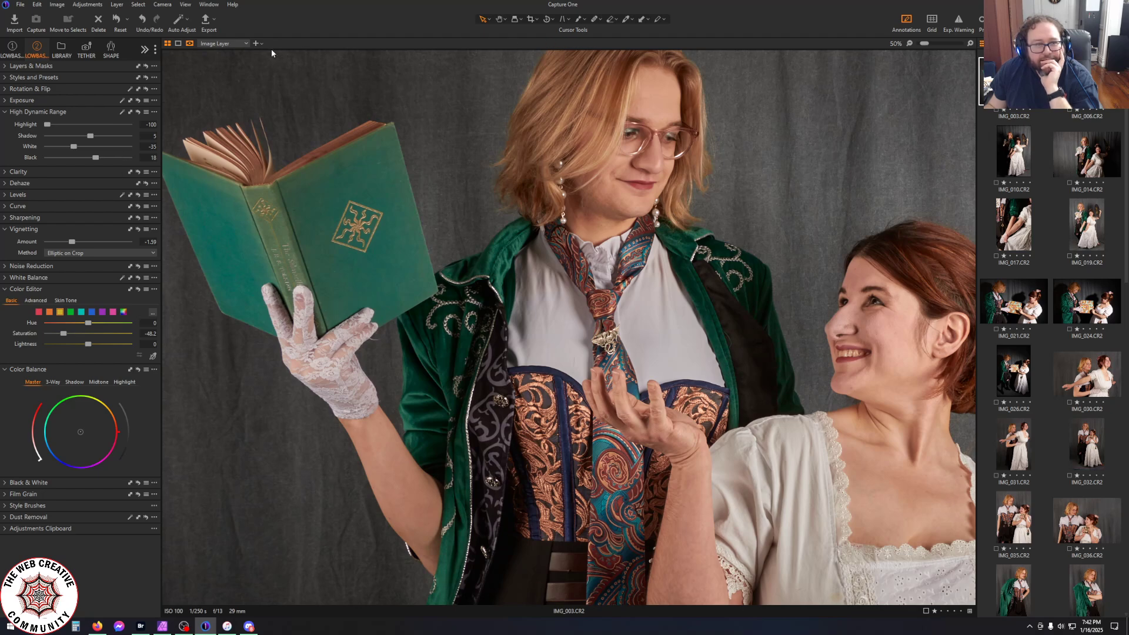
left_click(84, 66)
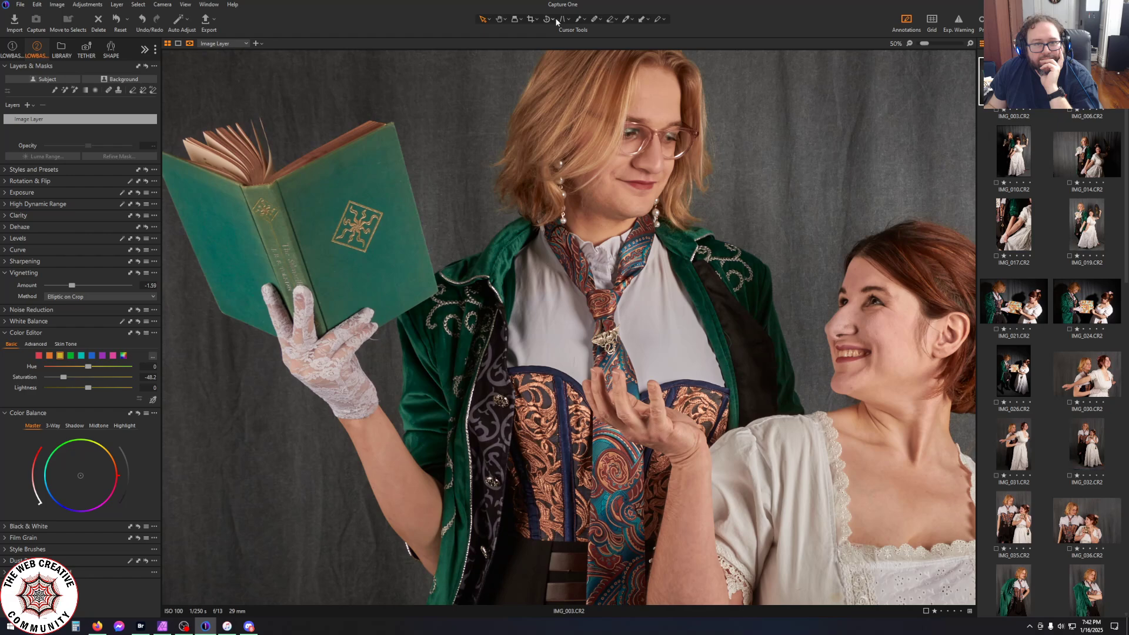
left_click(584, 21)
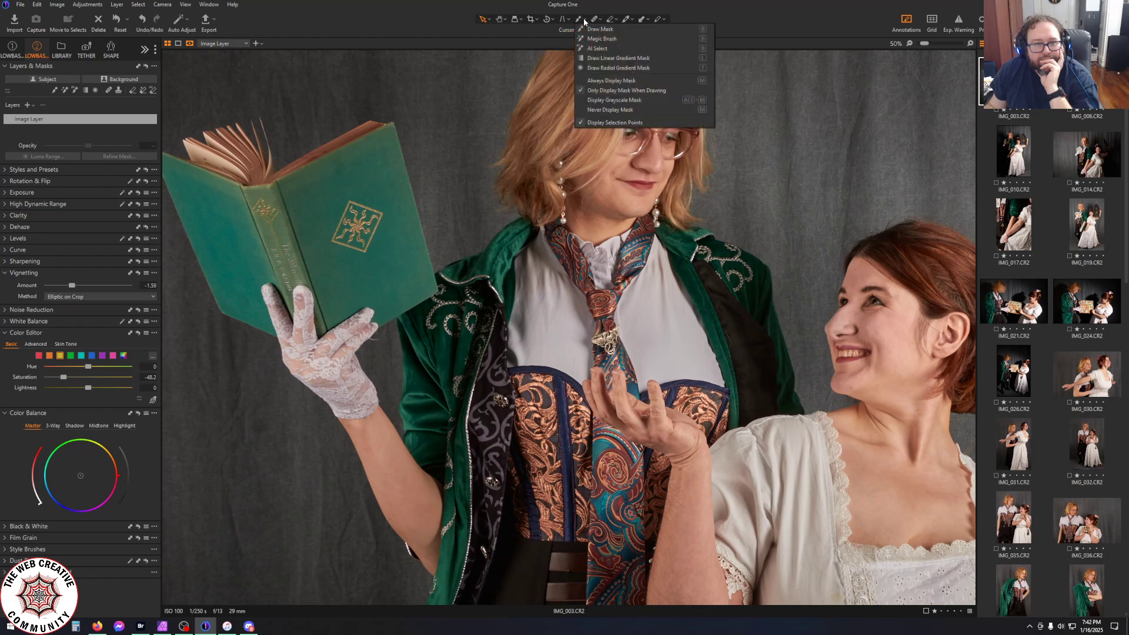
left_click(554, 22)
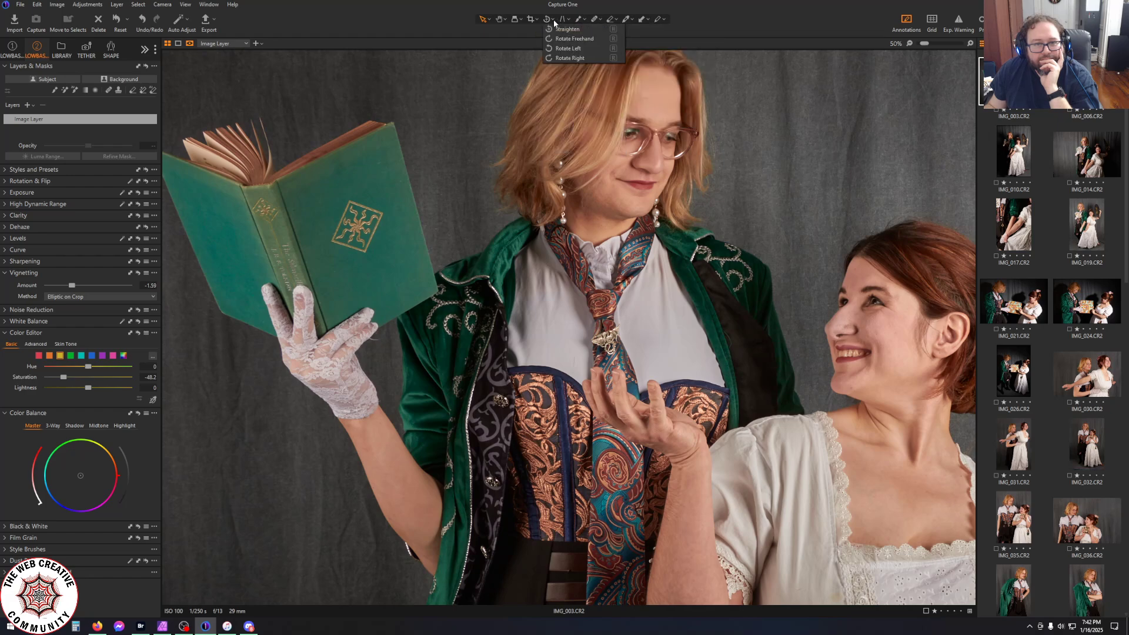
left_click(595, 21)
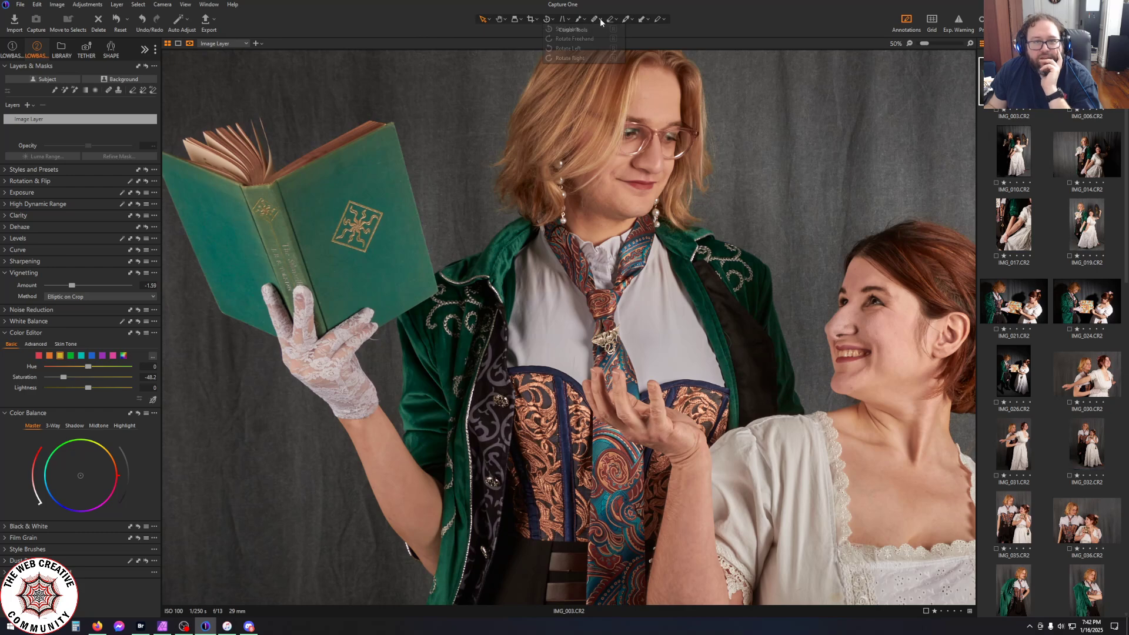
left_click(597, 21)
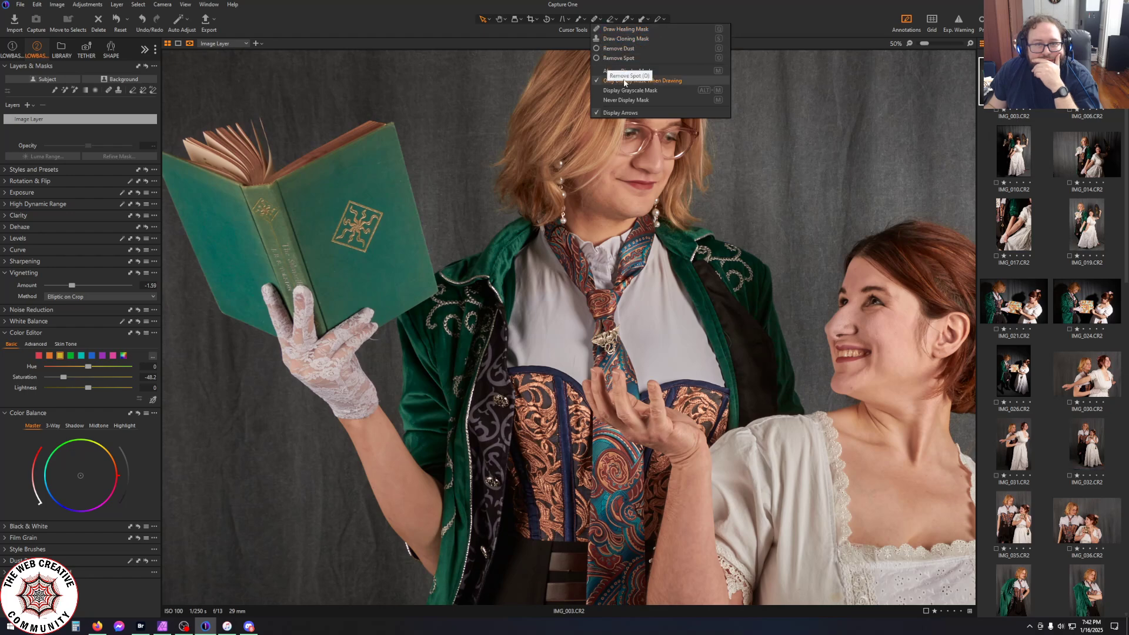
left_click(614, 48)
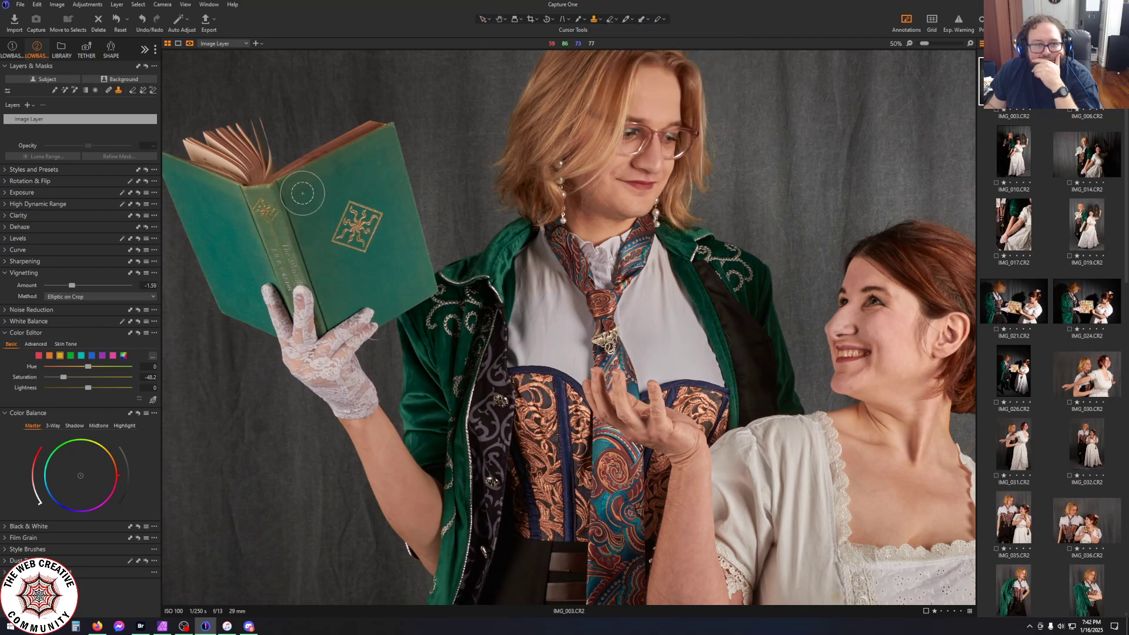
Set the clone brush size to 27 for working on the green book's spine
scroll(278, 232, "up", 1)
scroll(277, 233, "down", 1)
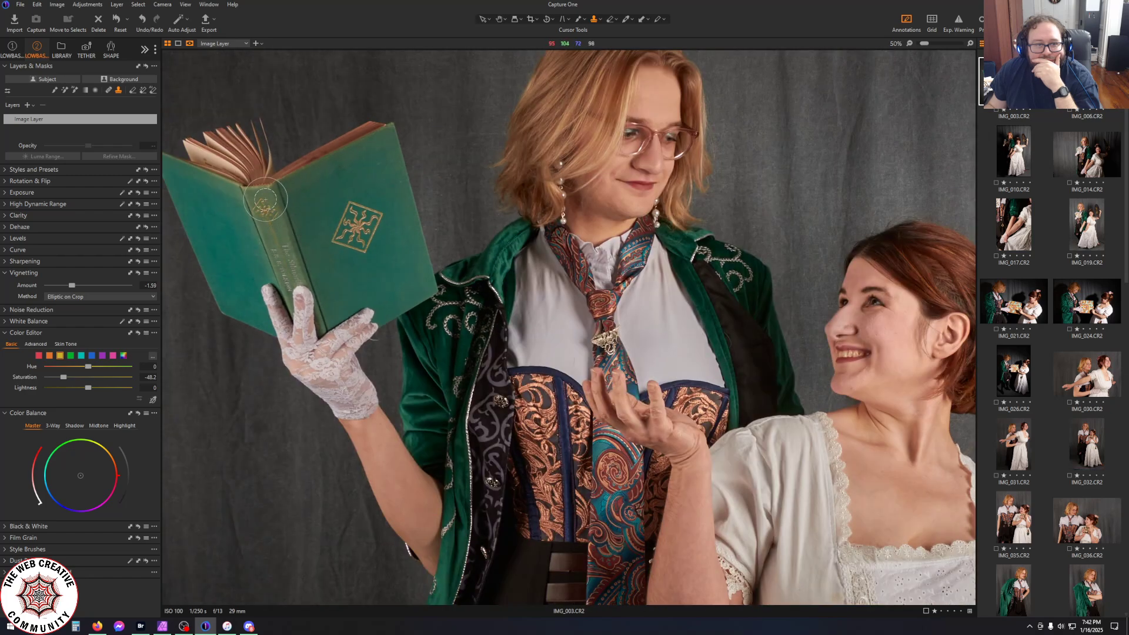
right_click(272, 220)
left_click_drag(292, 218, 267, 221)
left_click(287, 249)
left_click(639, 332)
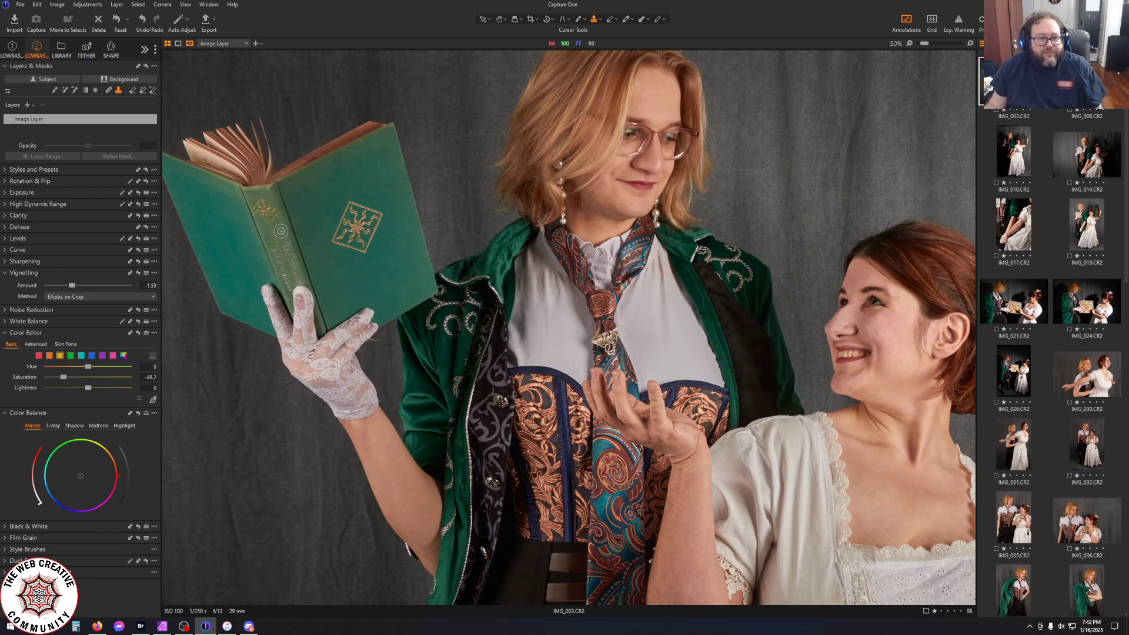
right_click(281, 231)
left_click_drag(280, 230, 278, 231)
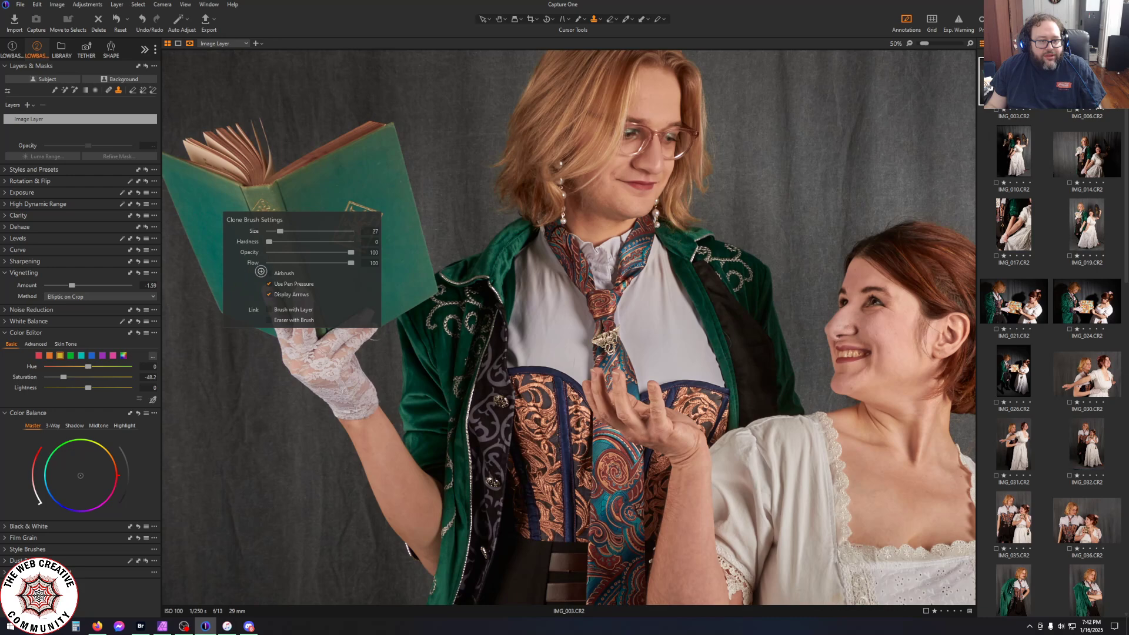
scroll(297, 193, "up", 2)
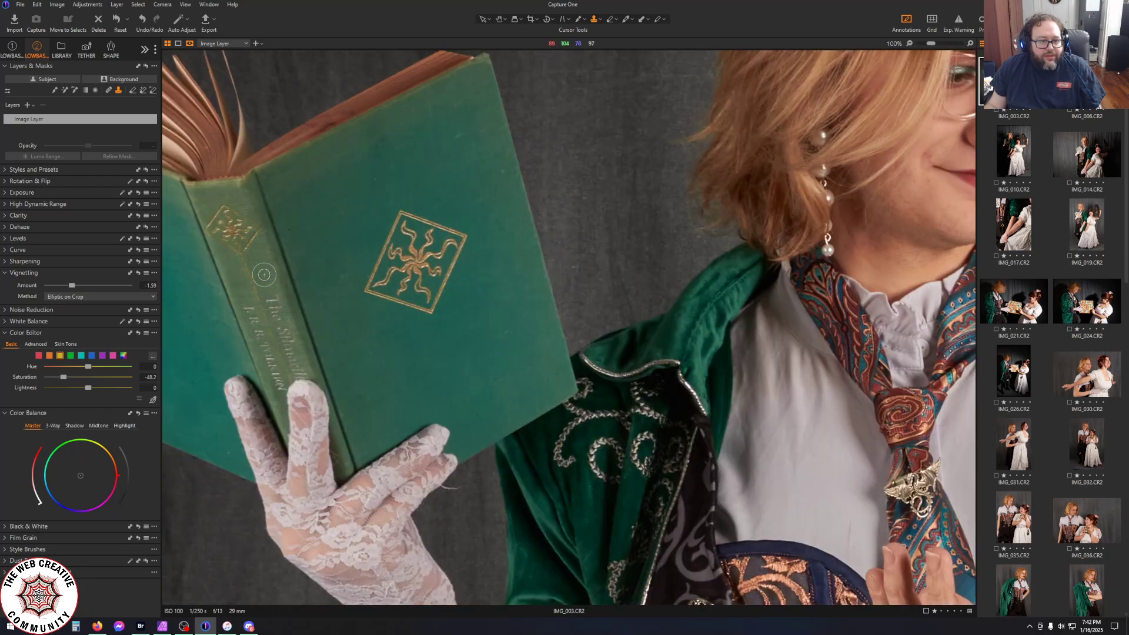
scroll(264, 268, "up", 1)
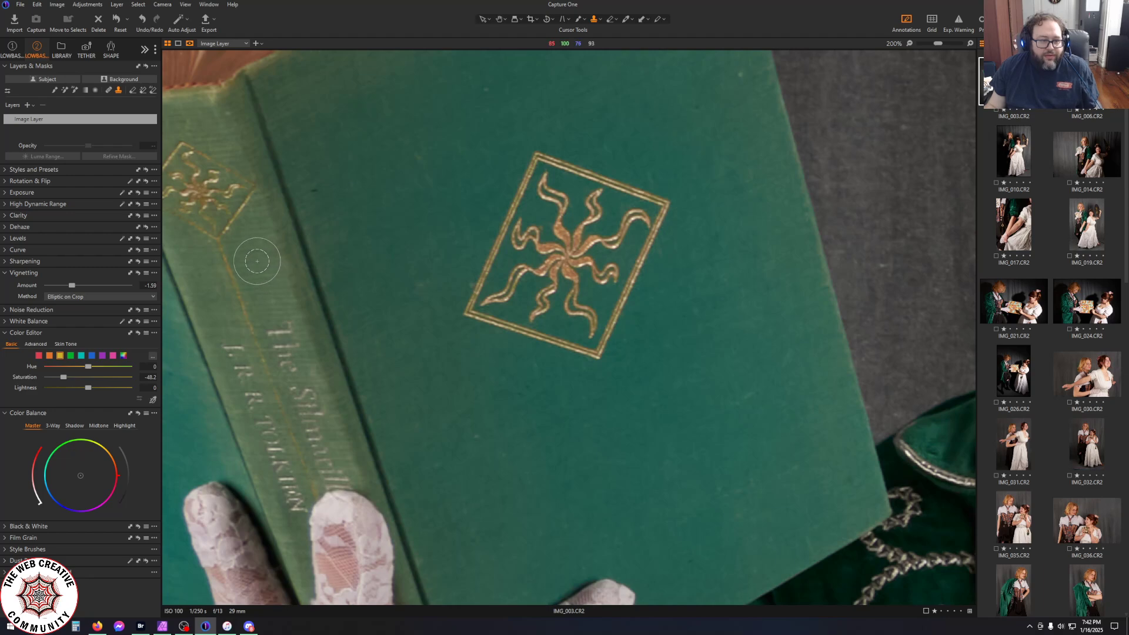
Try to clone plain cloth from the upper spine over the title lettering of the green book
left_click(257, 261, "alt")
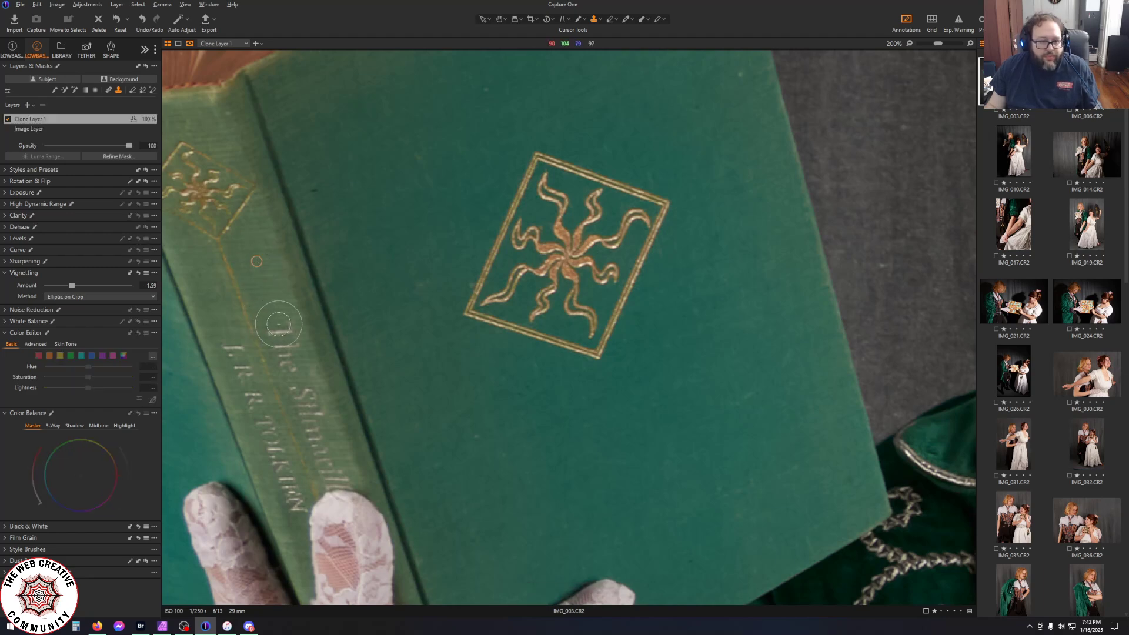
left_click_drag(275, 325, 334, 481)
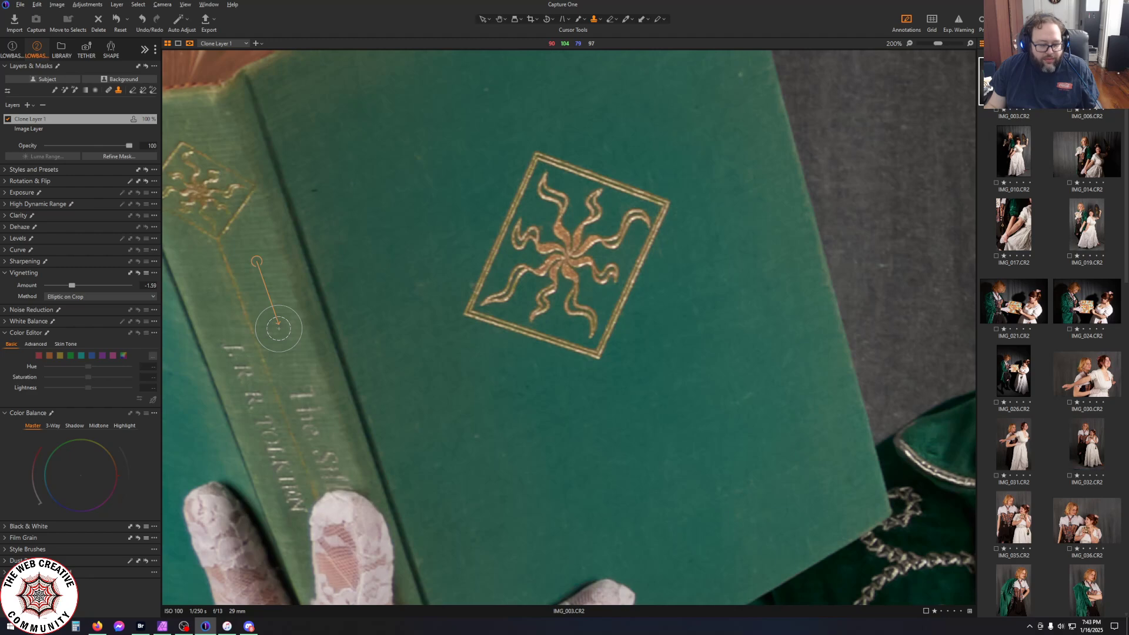
left_click(282, 333, "alt")
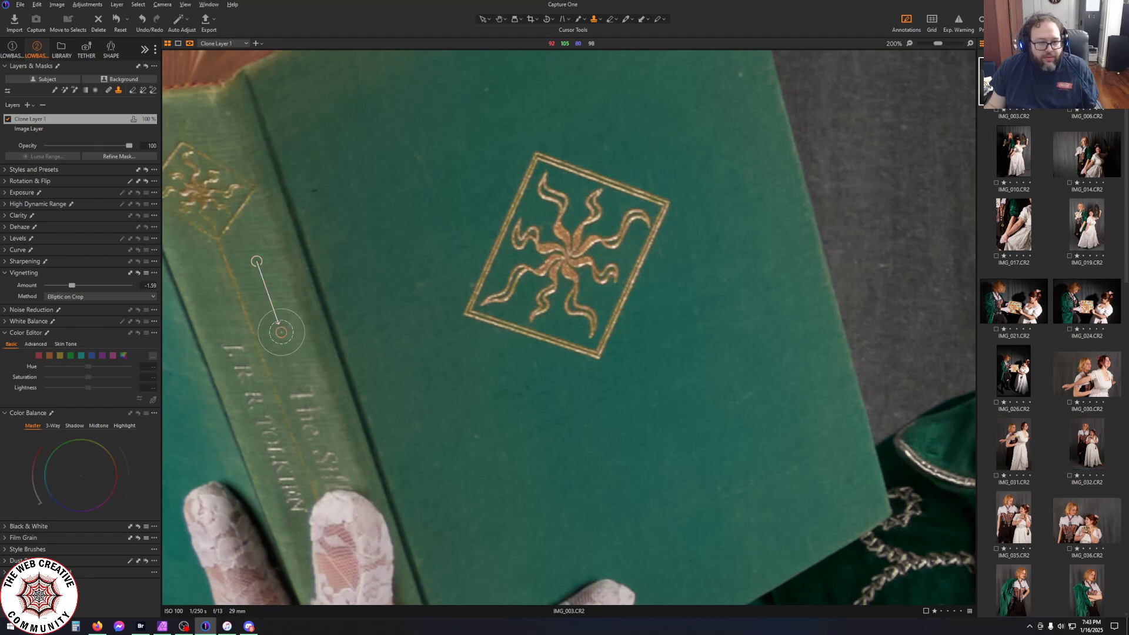
left_click_drag(298, 389, 303, 396)
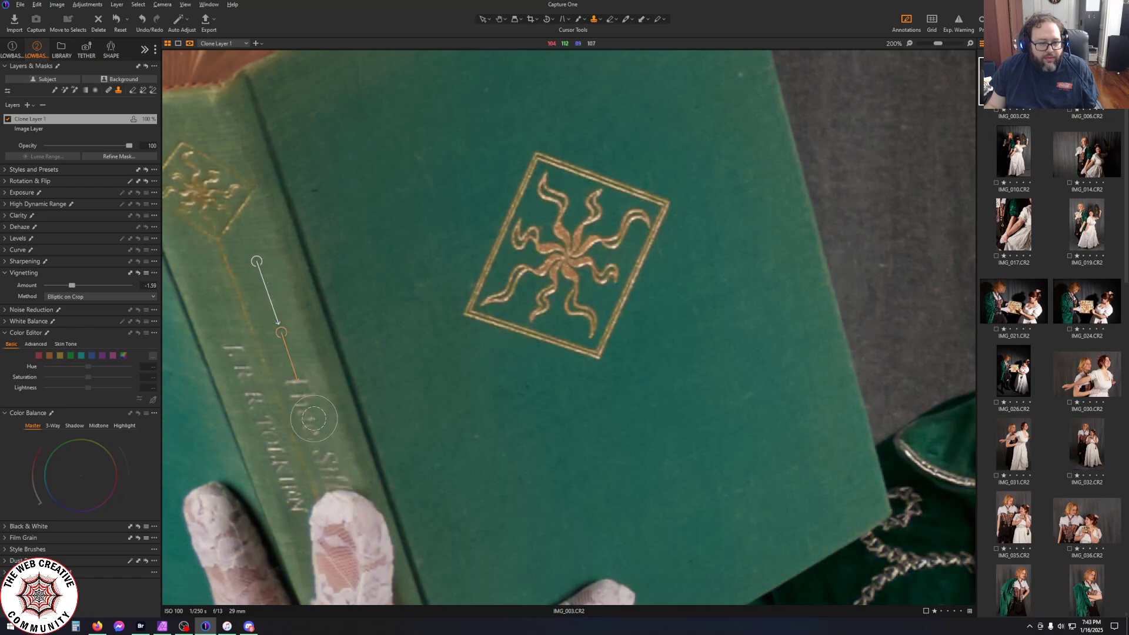
left_click_drag(326, 469, 298, 393)
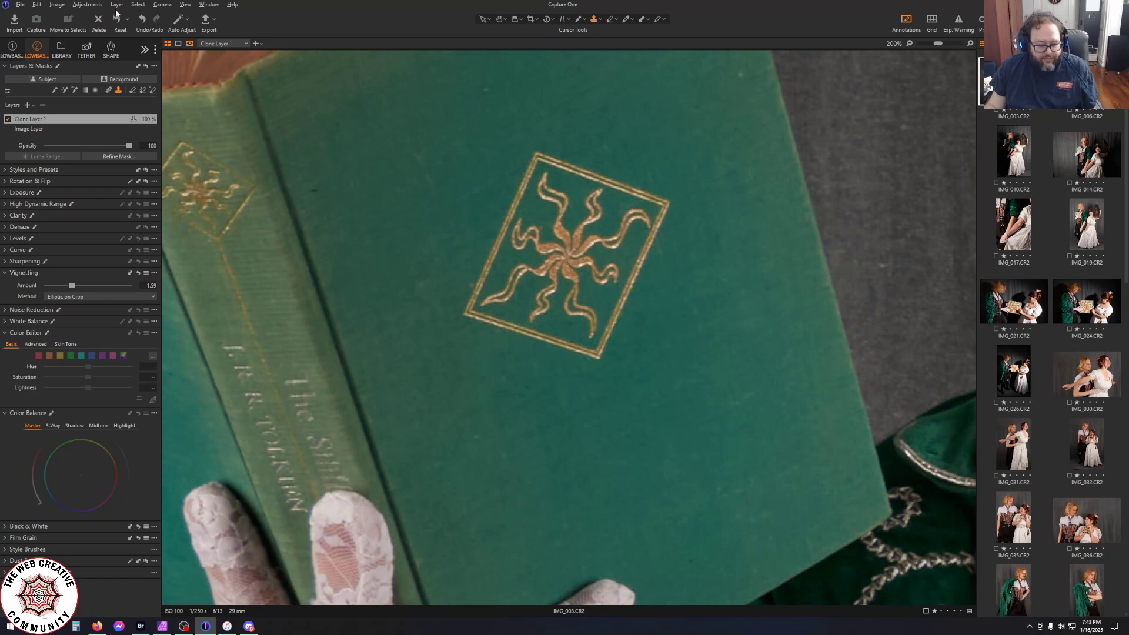
Undo all the cloning strokes made over the title on the book's spine
left_click(41, 6)
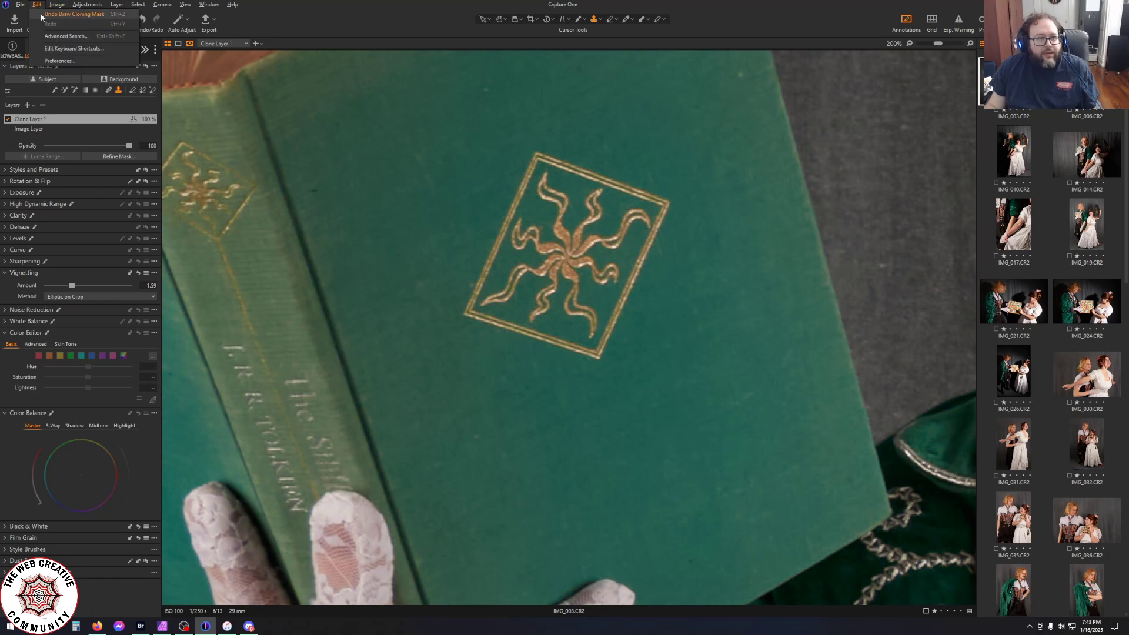
left_click(74, 14)
left_click(39, 6)
left_click(43, 13)
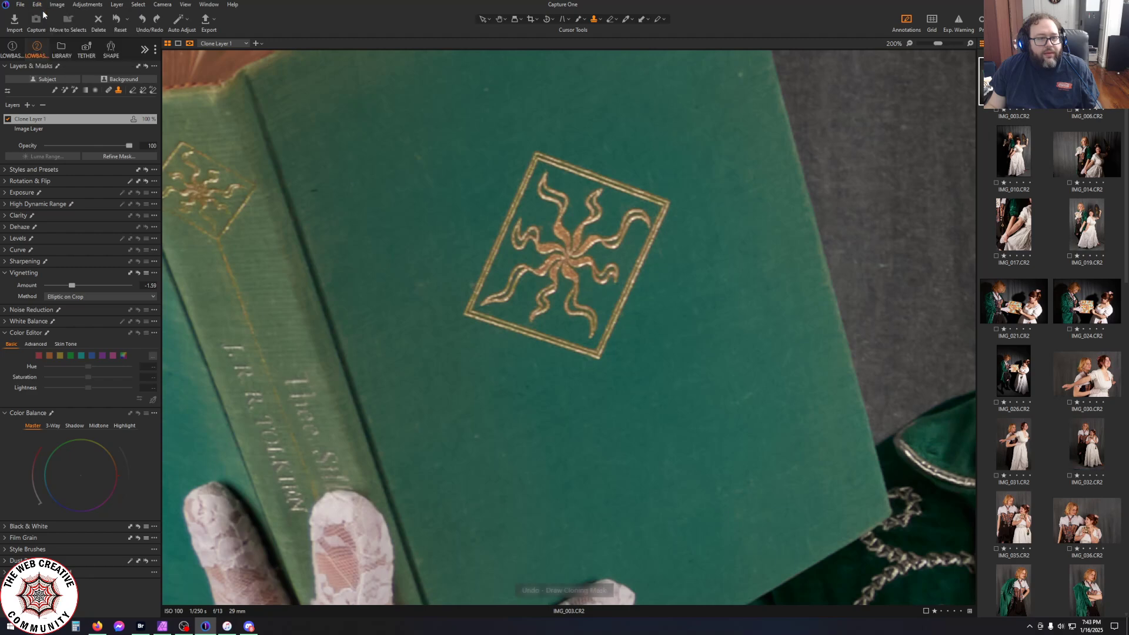
left_click(40, 7)
left_click(43, 14)
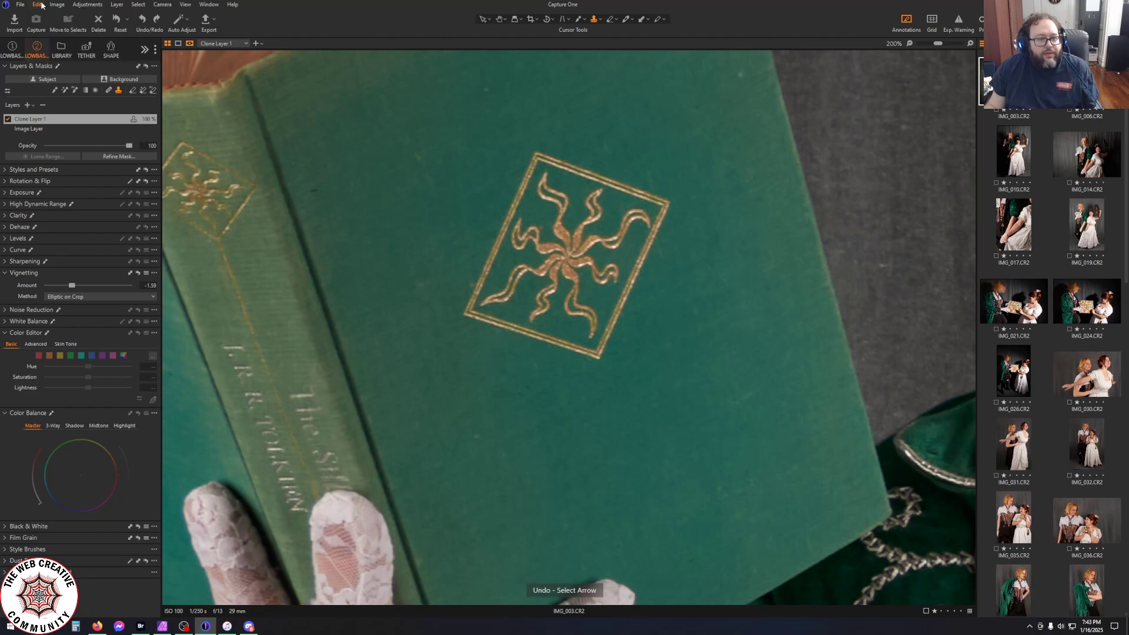
left_click(39, 5)
left_click(43, 14)
left_click(41, 5)
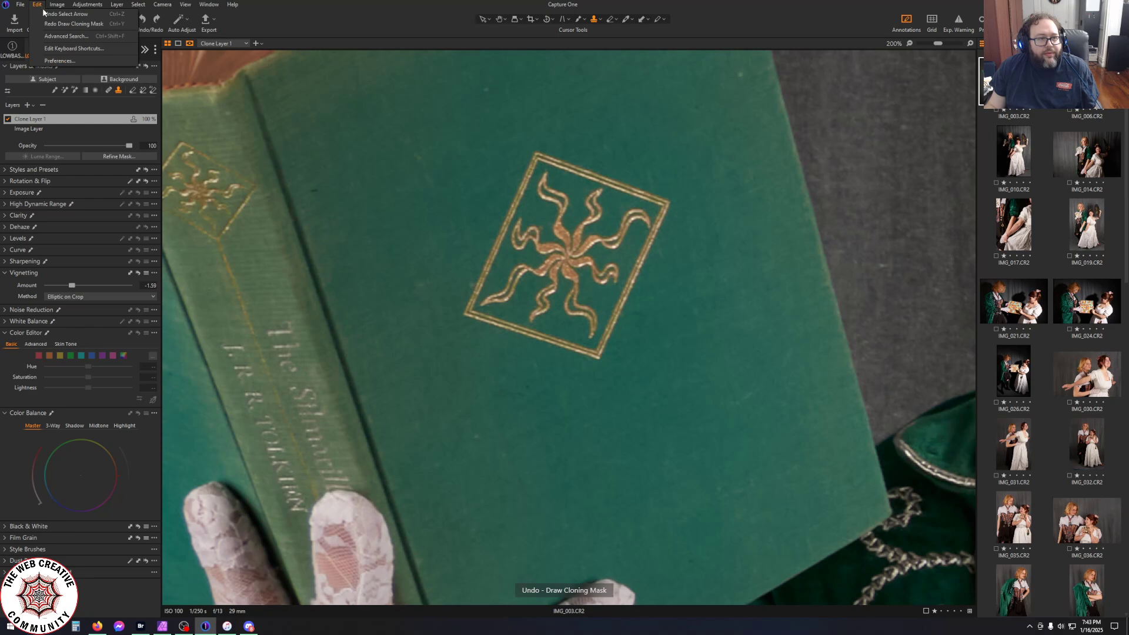
left_click(42, 14)
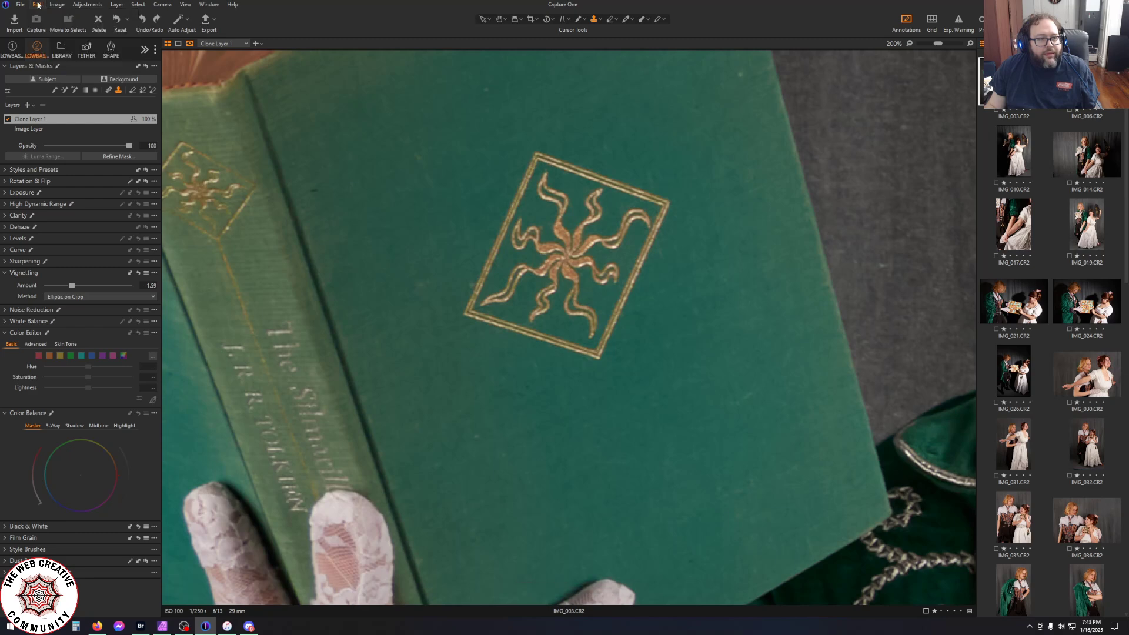
Clone plain spine cloth over the word "The" in the spine title, undoing the last stroke below it
left_click(265, 286, "alt")
left_click(282, 333)
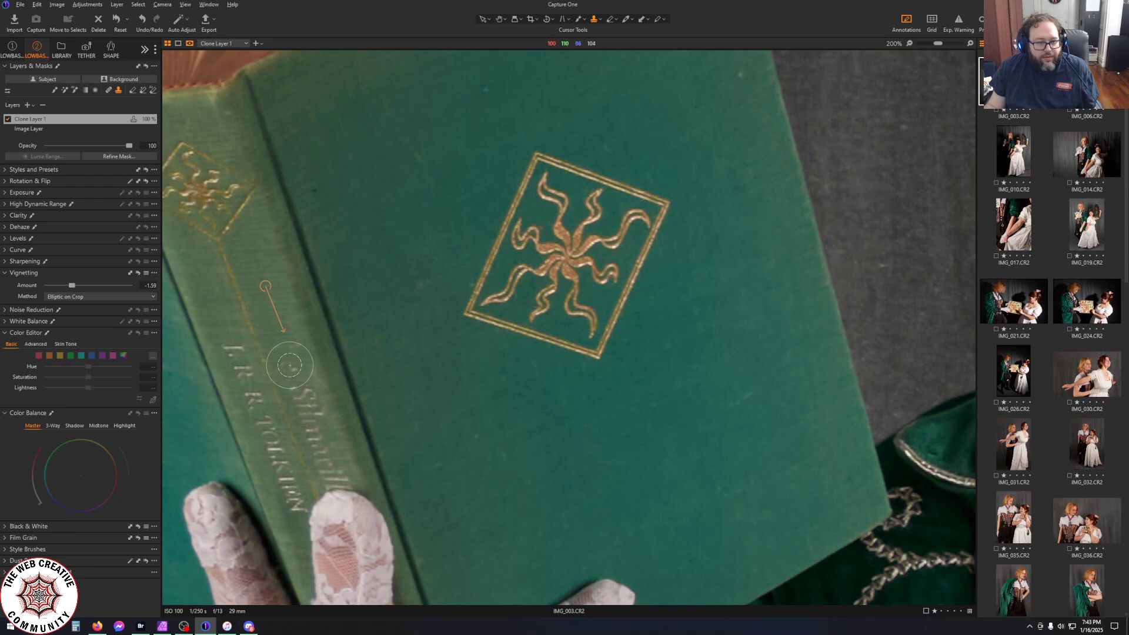
left_click_drag(290, 365, 294, 364)
left_click_drag(281, 326, 303, 393)
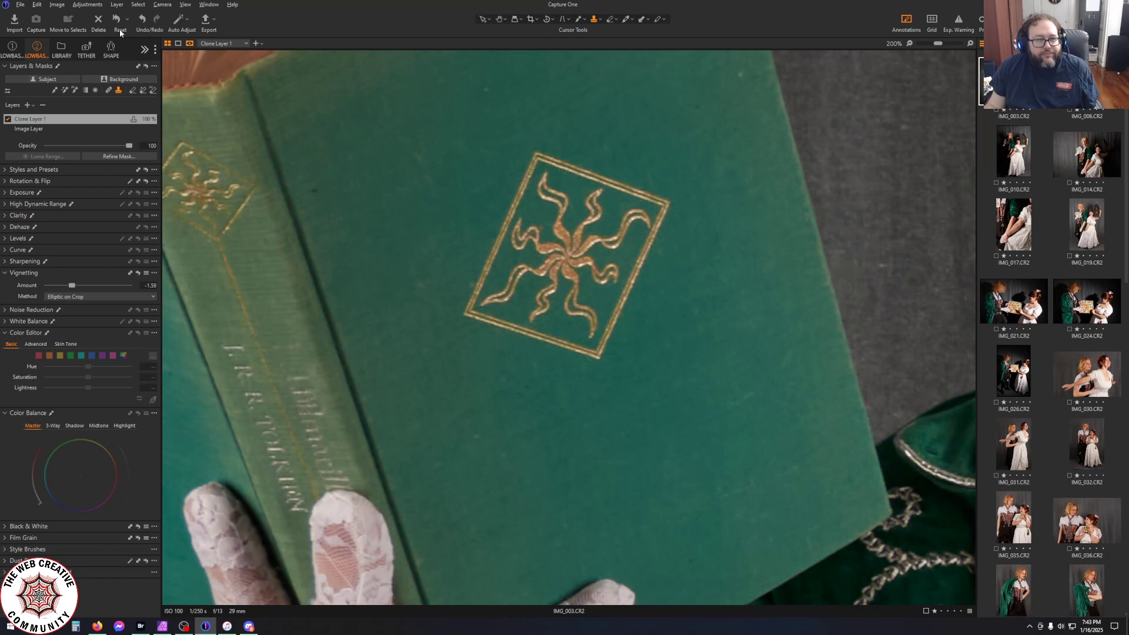
left_click(37, 4)
left_click(40, 18)
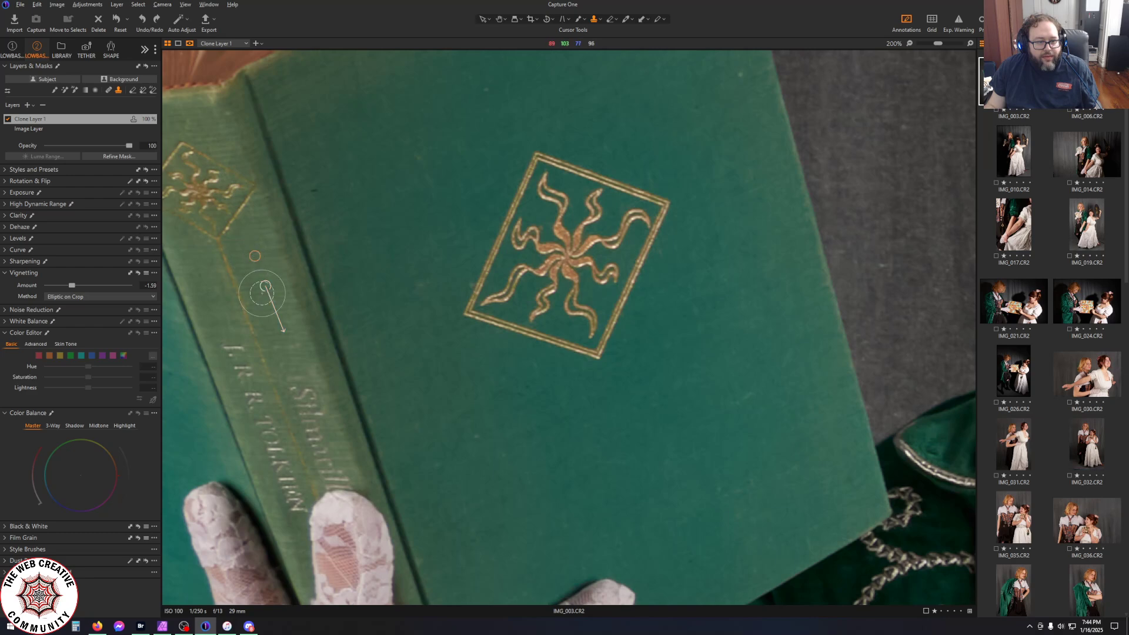
Extend the cloned cloth just below the cleared first title word, undoing the stroke that runs into the second word
left_click_drag(280, 323, 294, 379)
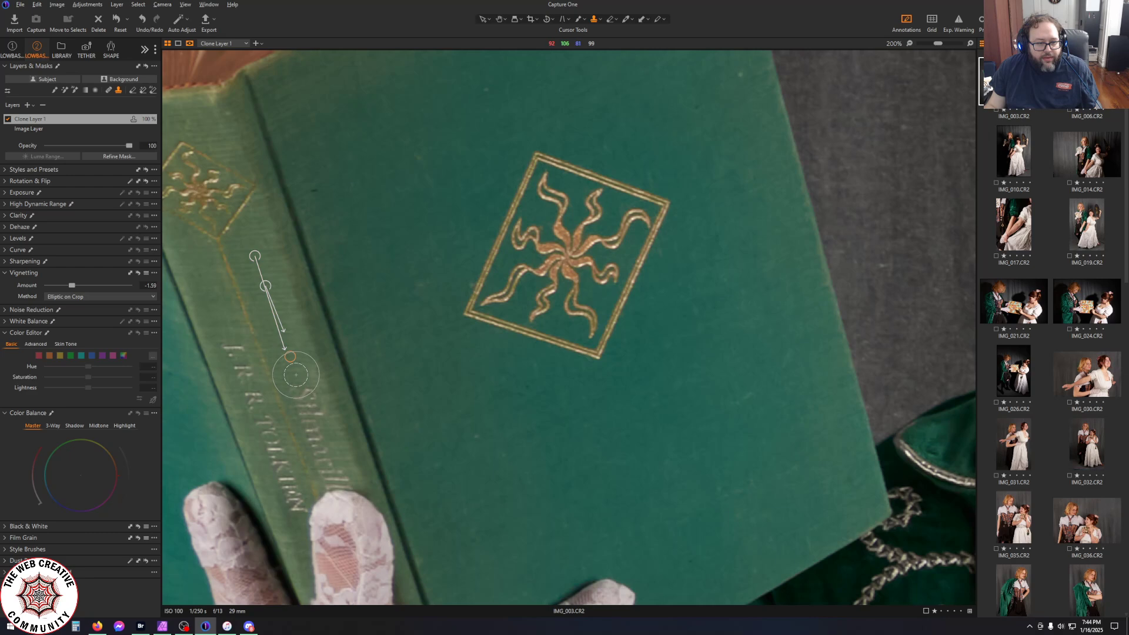
left_click_drag(280, 329, 313, 423)
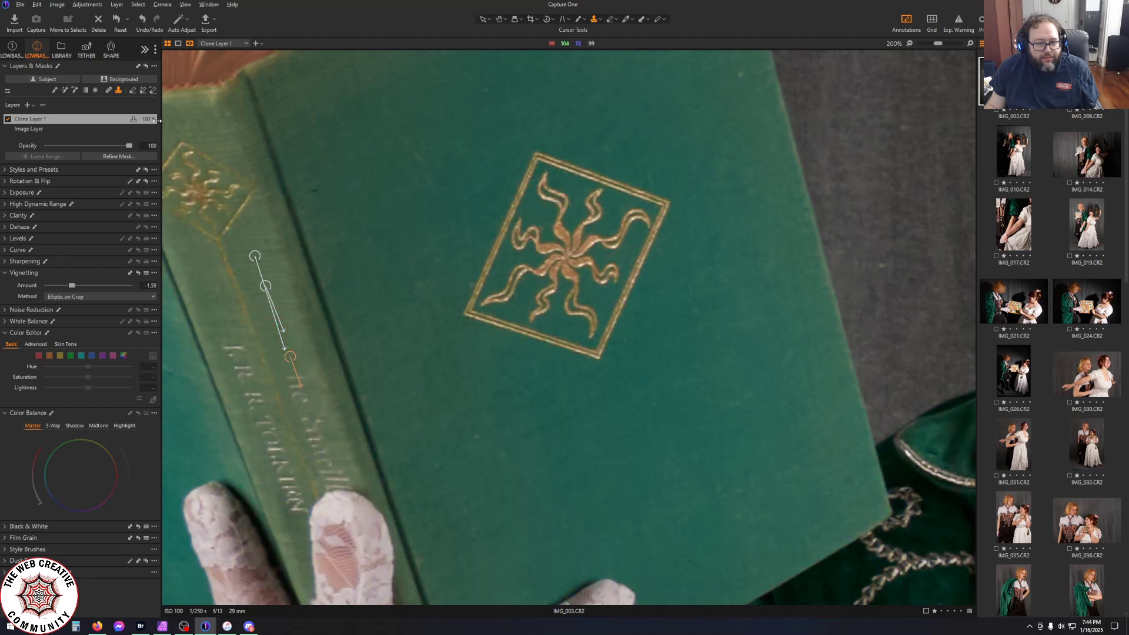
left_click(36, 5)
left_click(40, 15)
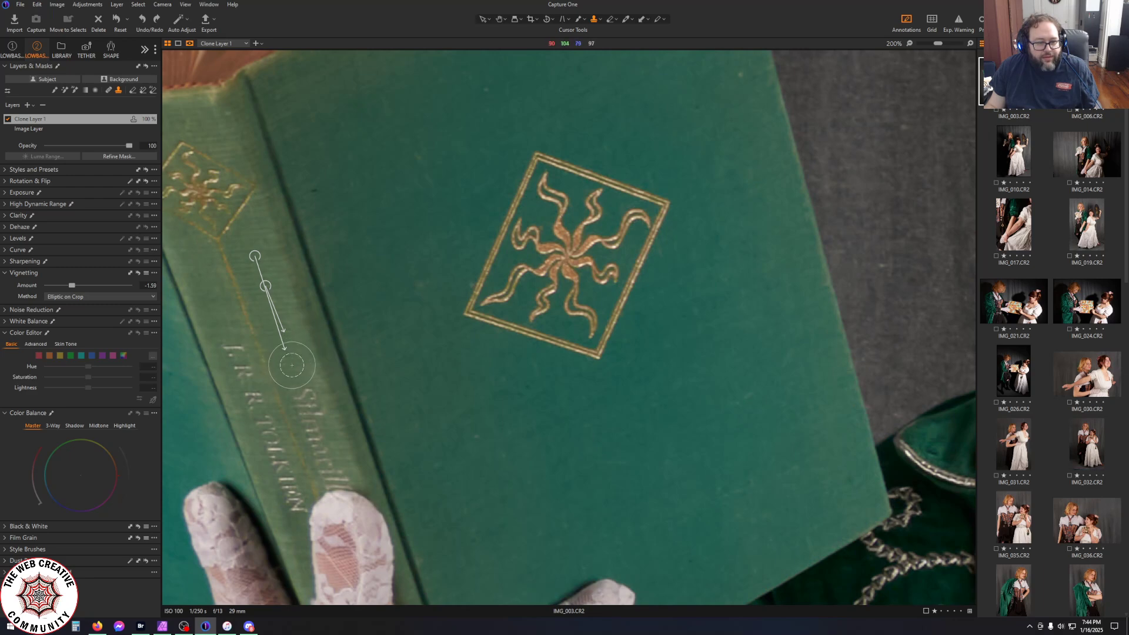
Clone cloth sampled just below the spine's gold emblem down over the second word of the title
left_click(600, 20)
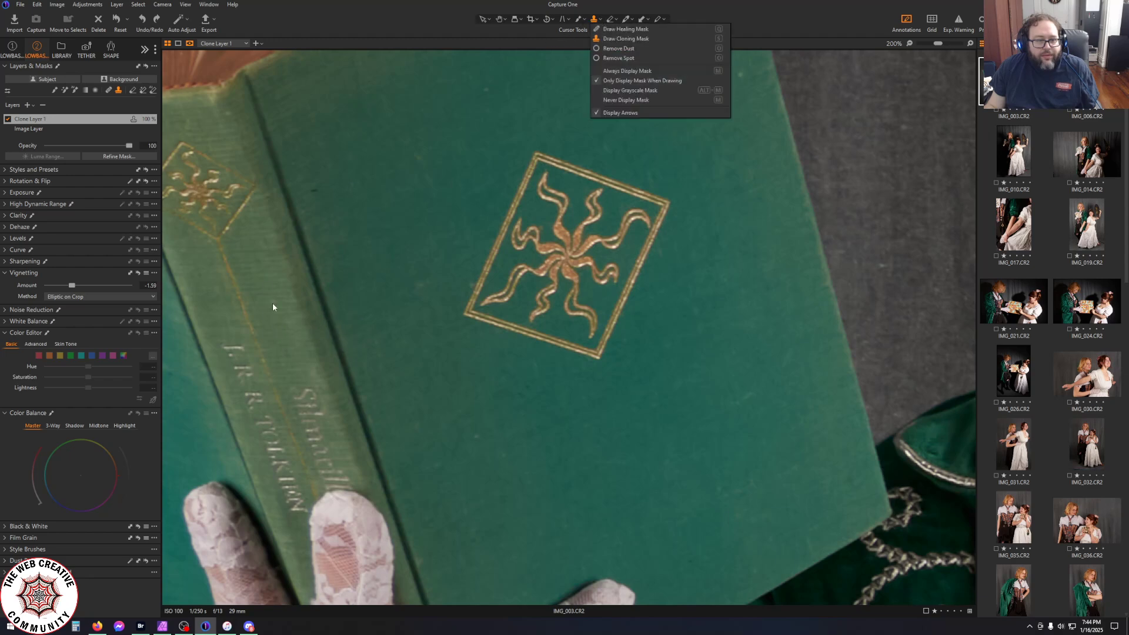
left_click(262, 262)
left_click(641, 330)
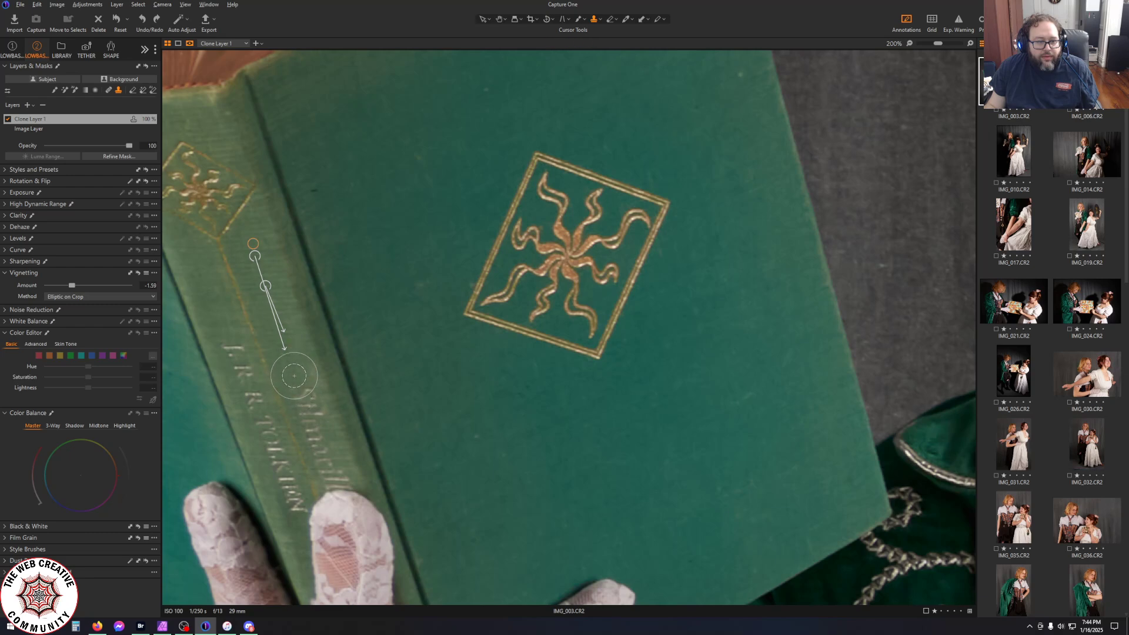
left_click_drag(277, 327, 328, 459)
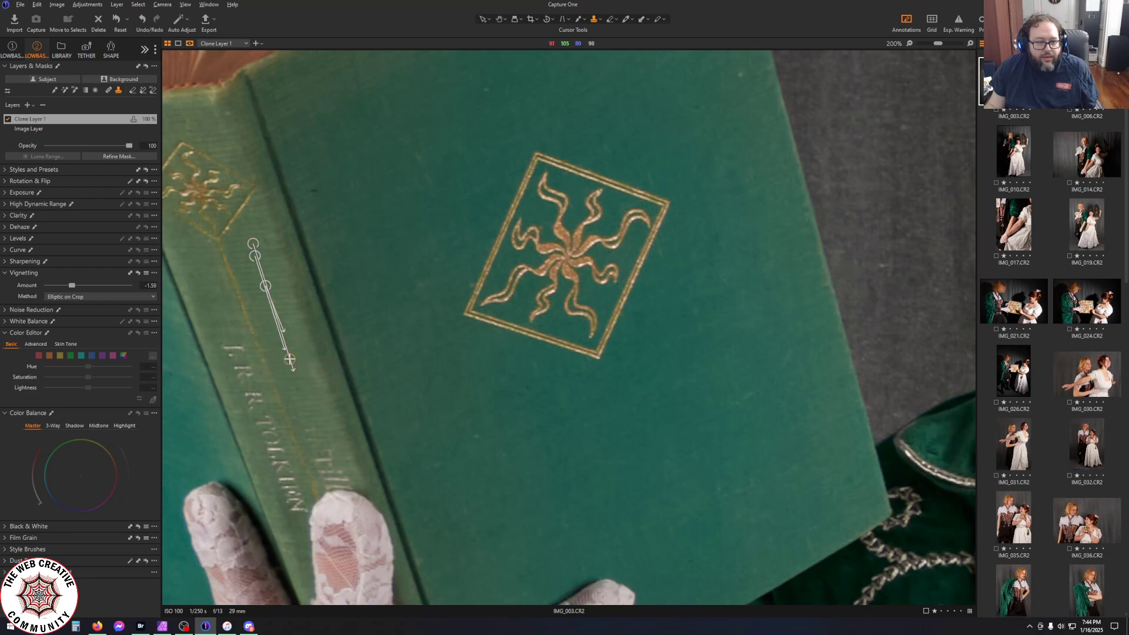
Try cloning from the cleared middle of the spine toward the gloved finger, and undo the stroke
left_click_drag(290, 359, 335, 489)
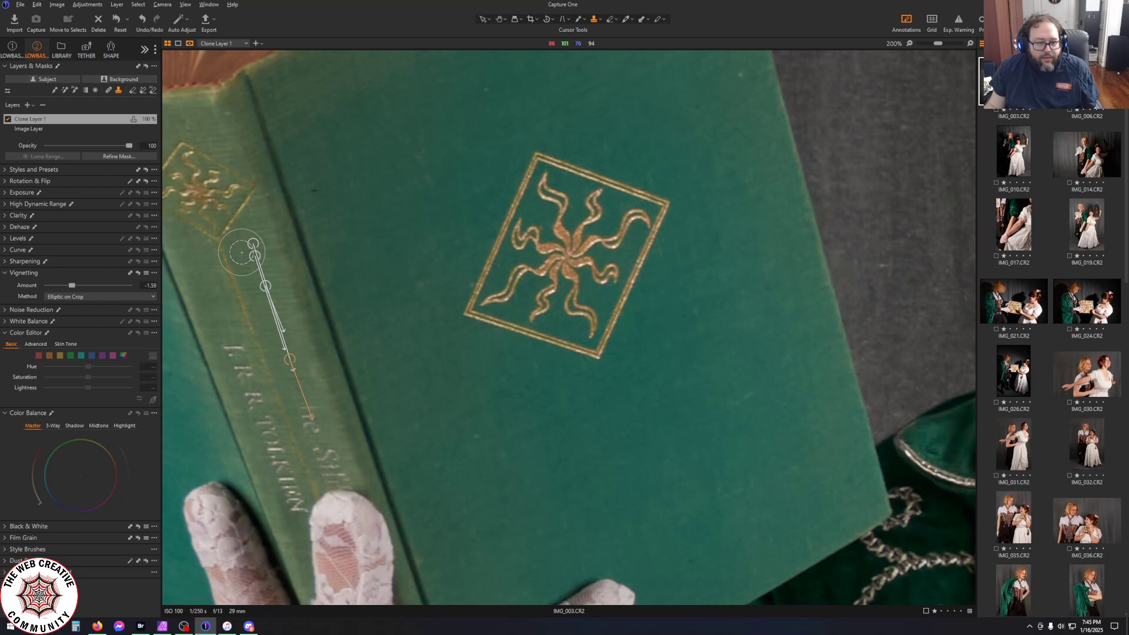
left_click(37, 6)
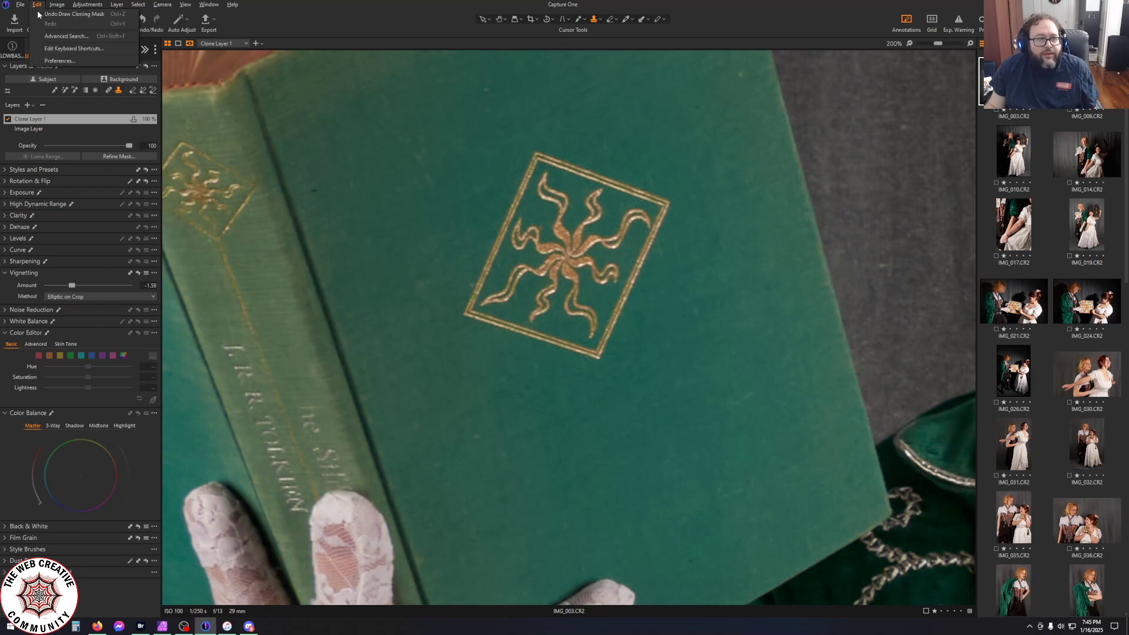
left_click(40, 14)
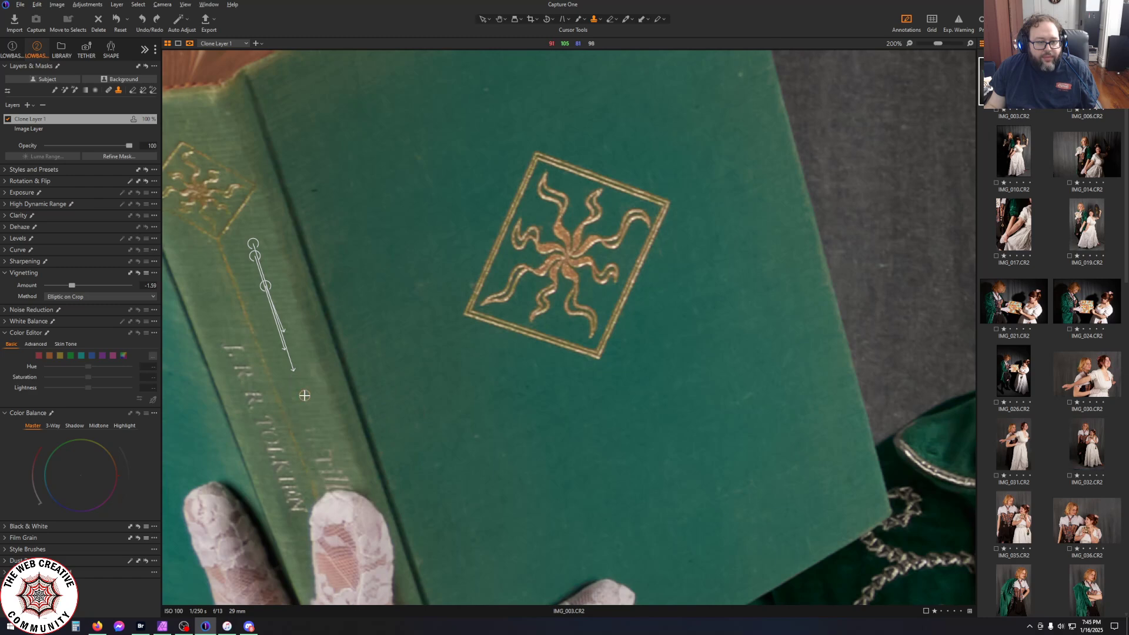
Try another cloning stroke over the remaining title letters, compare it using undo and redo, and leave it undone
left_click_drag(305, 396, 326, 459)
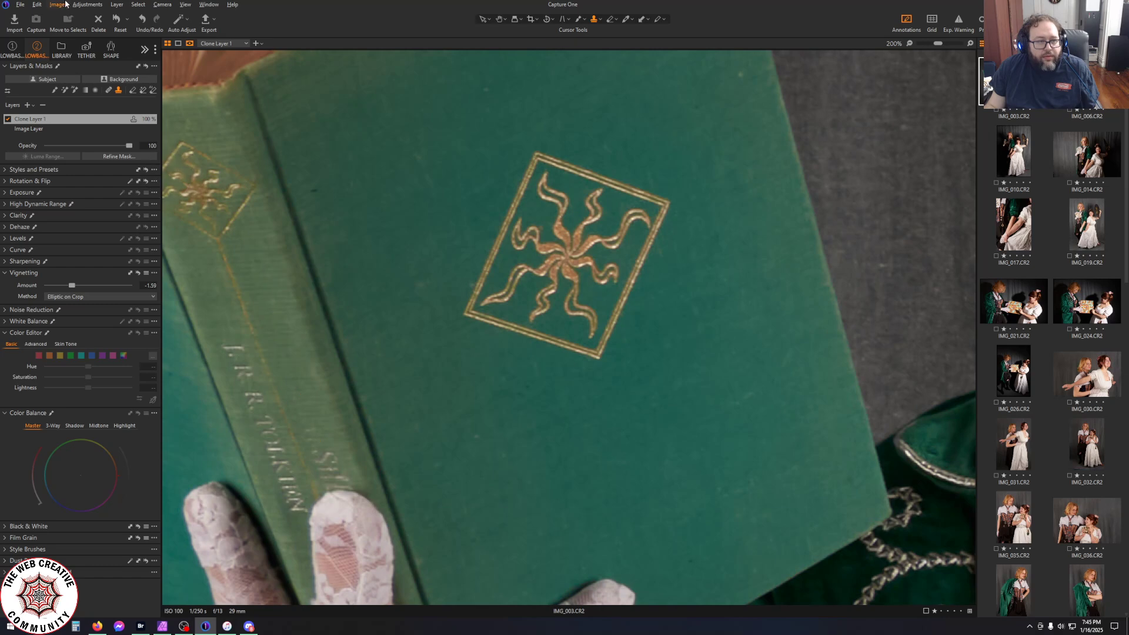
left_click(37, 5)
left_click(37, 16)
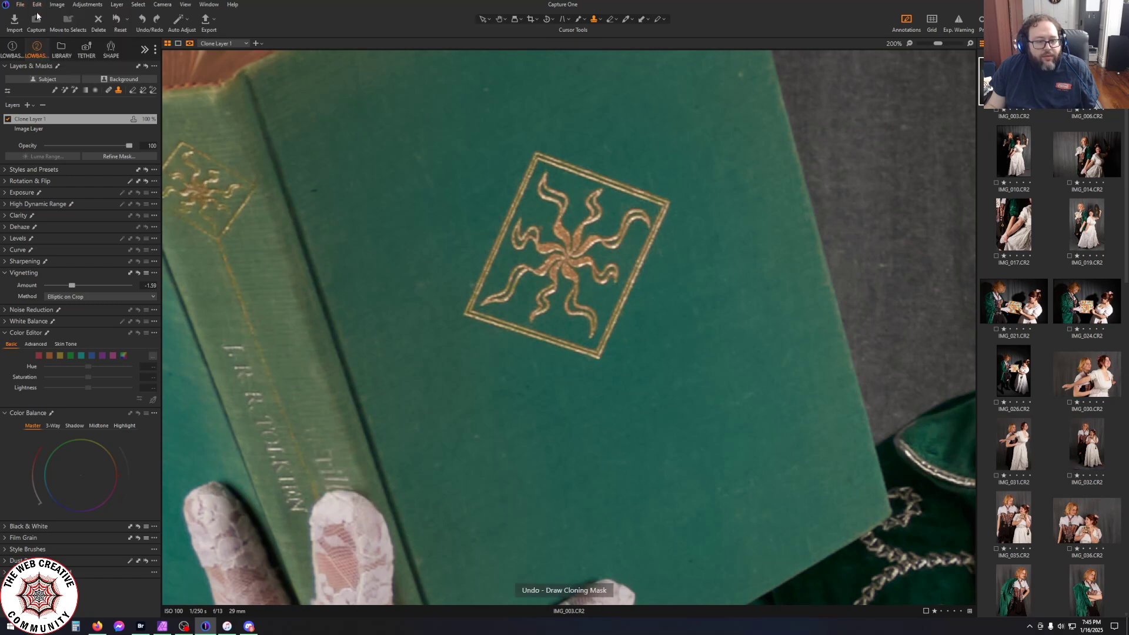
left_click(37, 5)
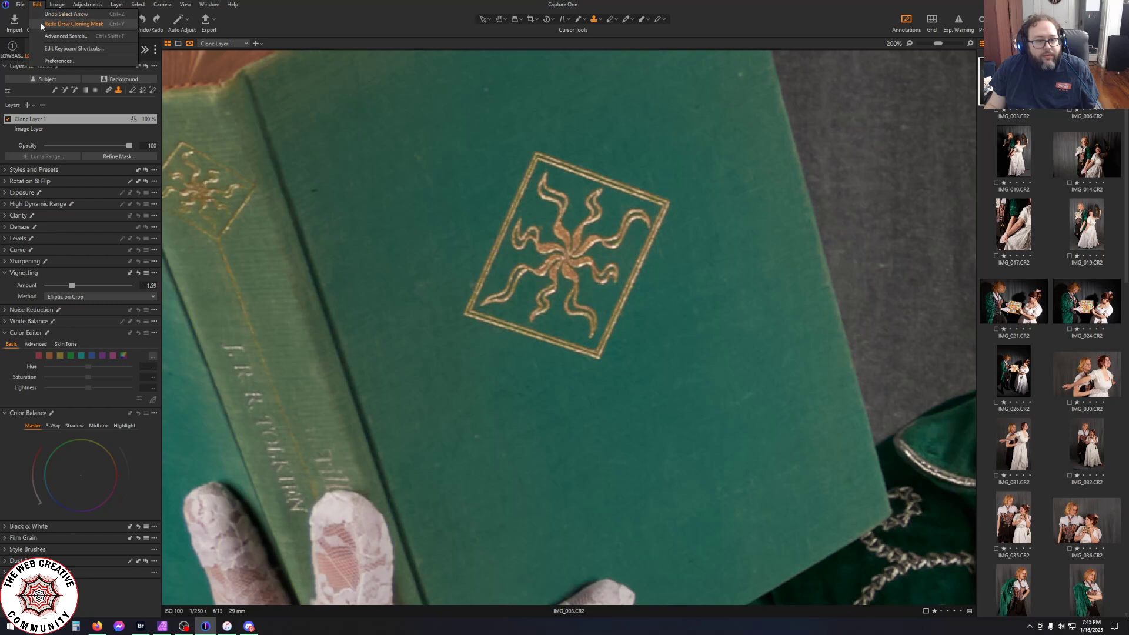
left_click(41, 24)
left_click(37, 4)
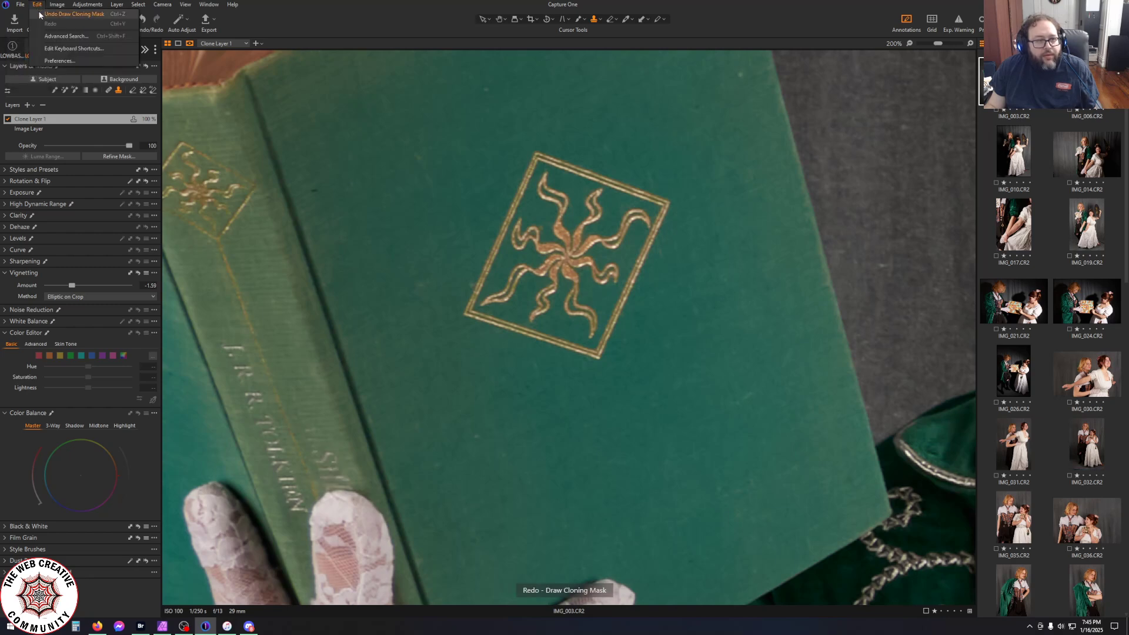
left_click(37, 16)
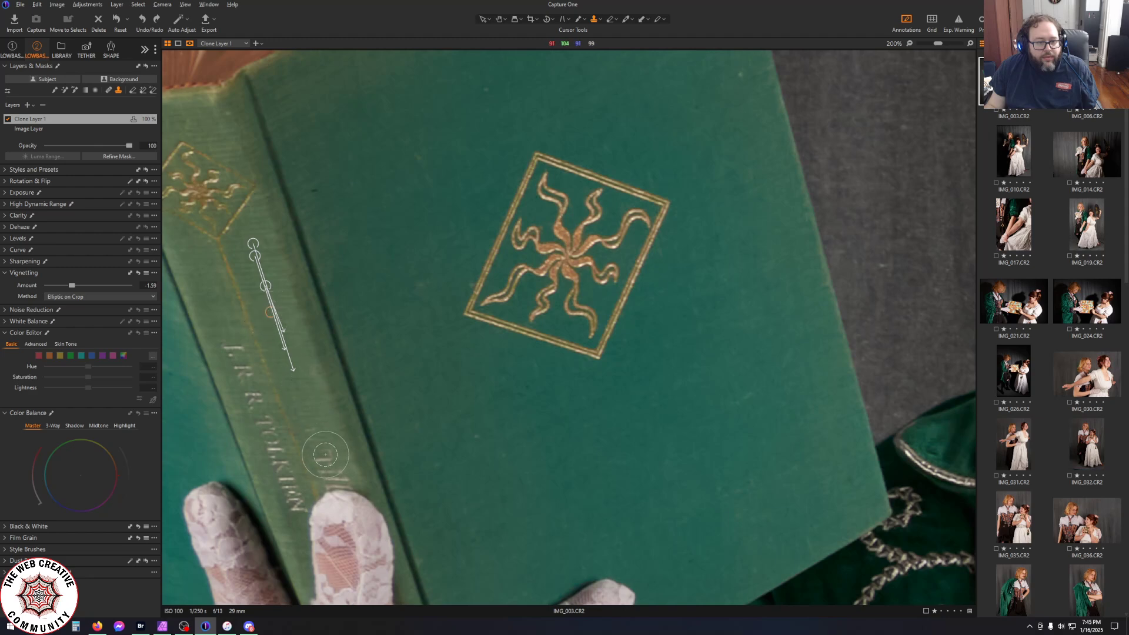
Clone clean spine cloth over the last title letters above the gloved finger, undoing the stroke that brings back lettering
left_click(324, 455, "shift")
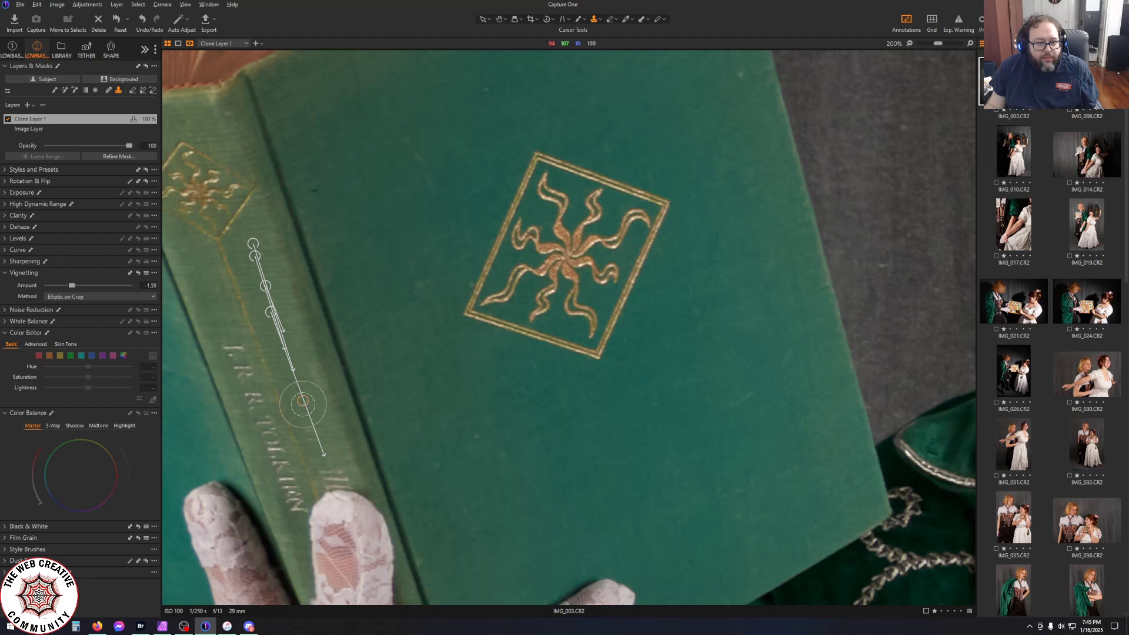
left_click(330, 472)
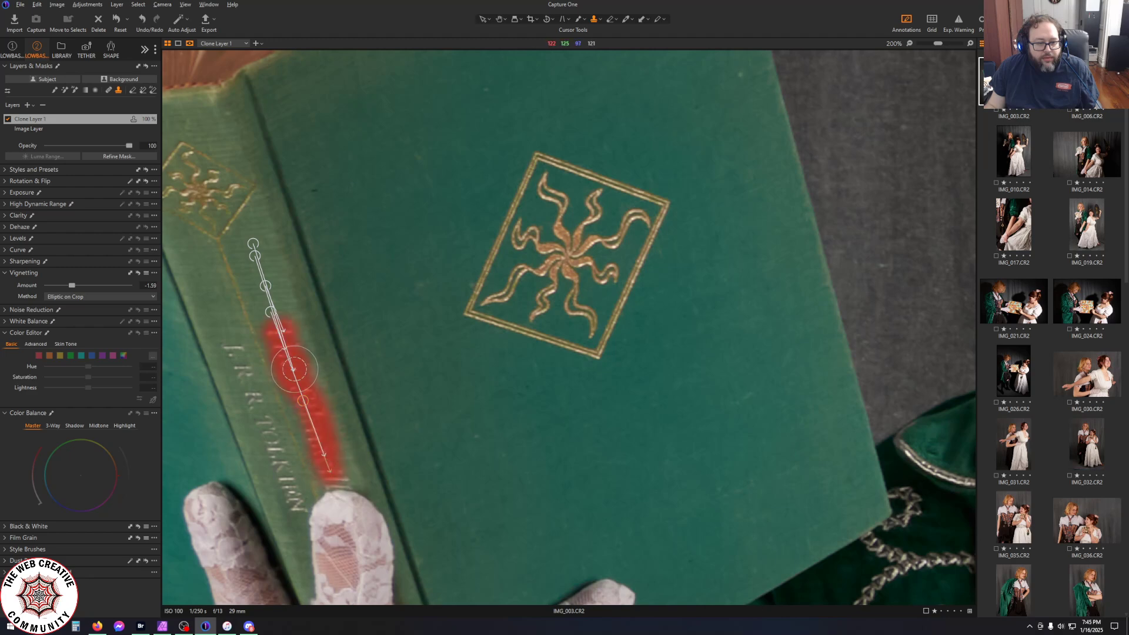
left_click(37, 5)
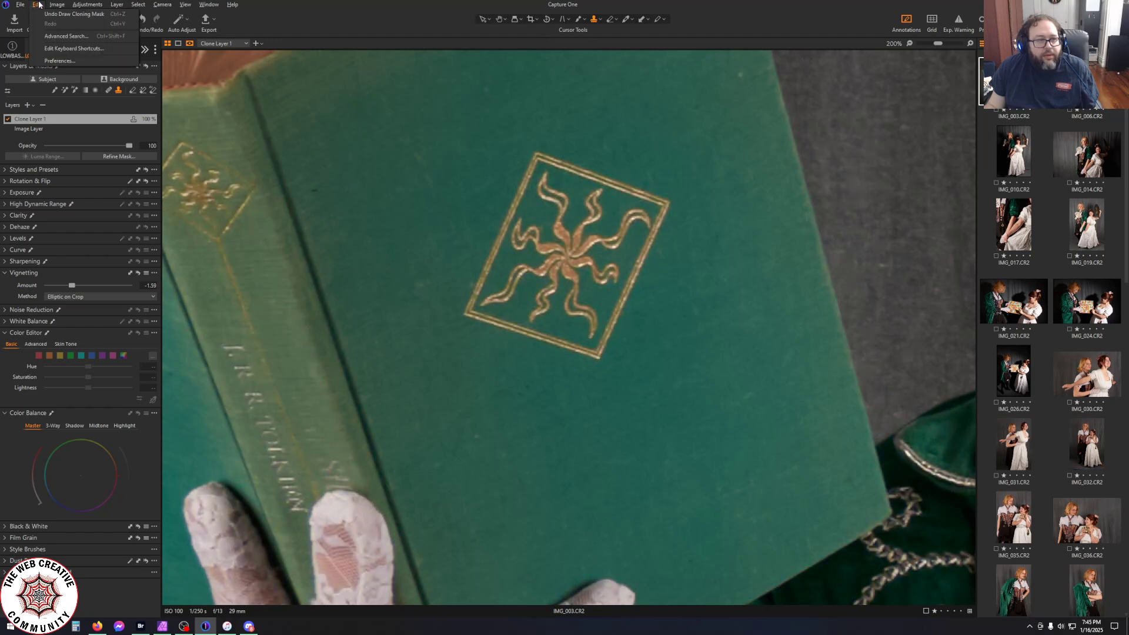
left_click(49, 14)
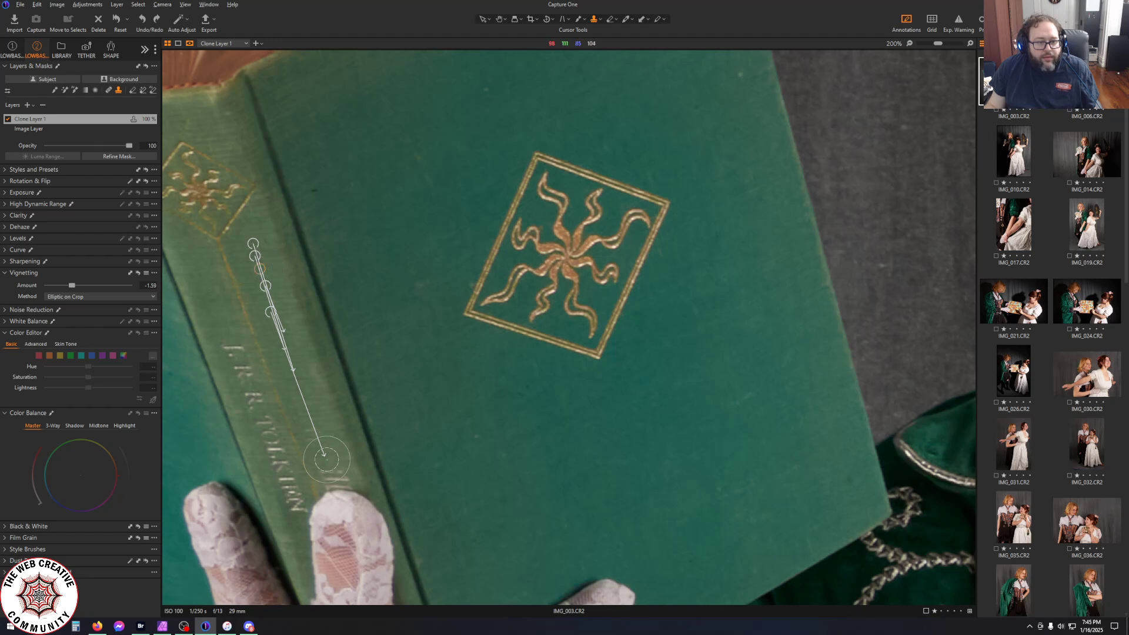
left_click(334, 475)
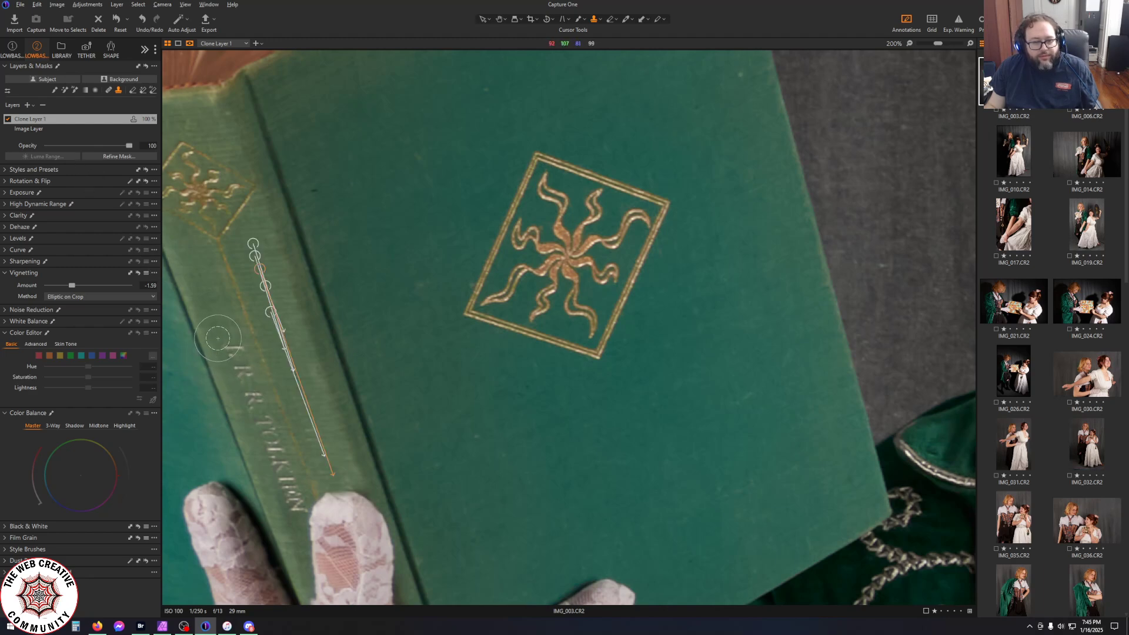
Try cloning spine cloth from just above over the first initial of the author's name, and undo the stroke
scroll(218, 338, "down", 3)
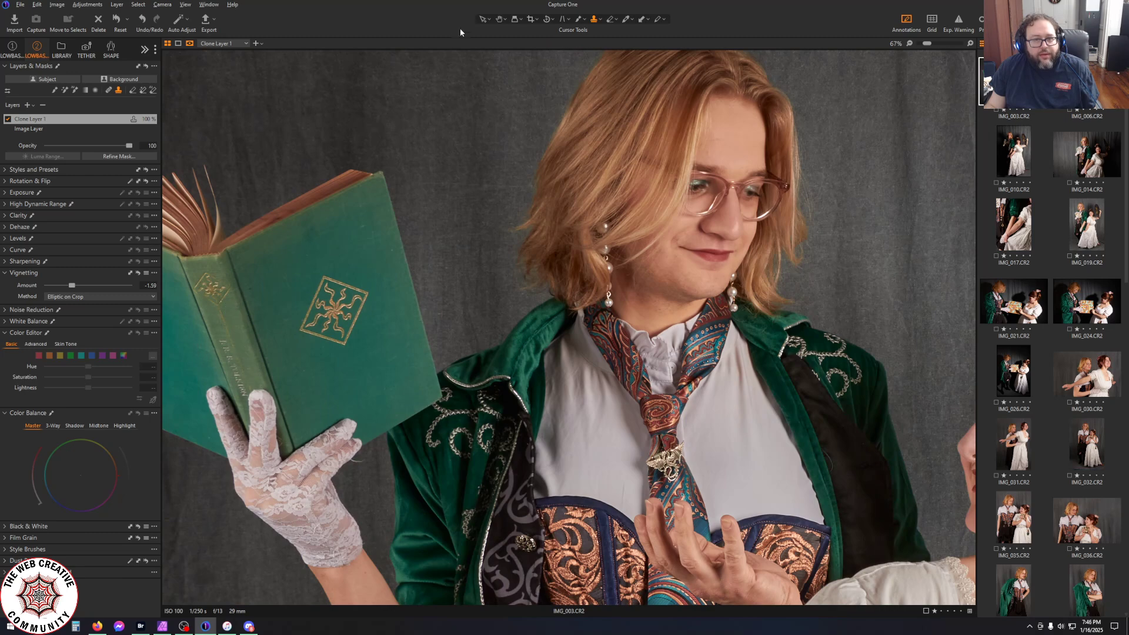
scroll(210, 346, "up", 4)
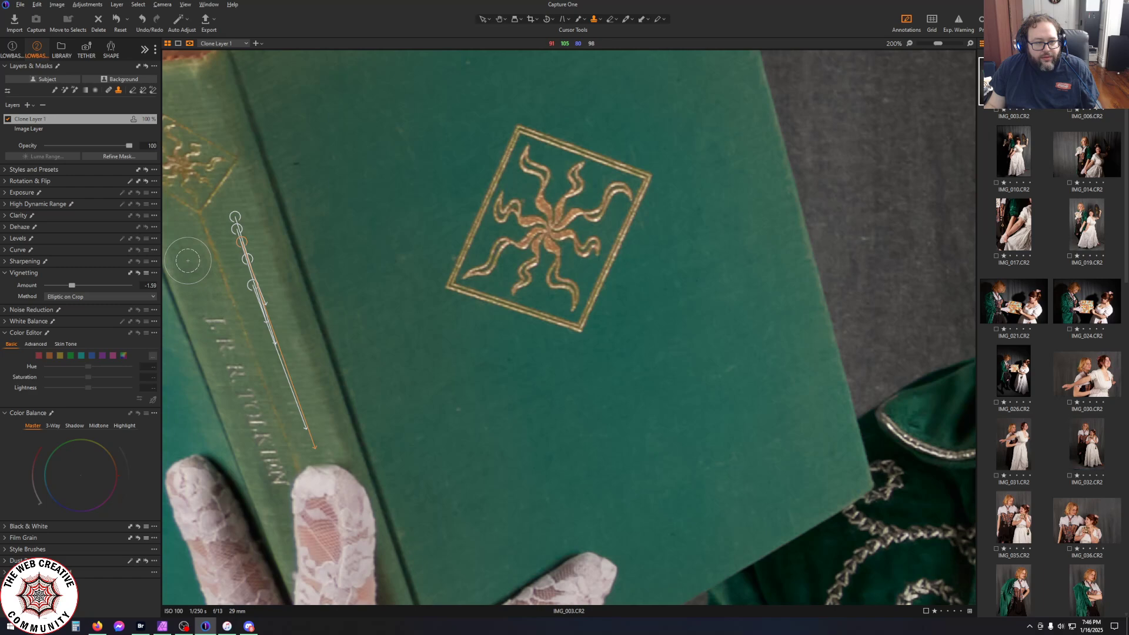
left_click(200, 295, "alt")
mouse_move(208, 318)
left_mouse_down()
mouse_move(227, 360)
mouse_move(221, 339)
left_mouse_up()
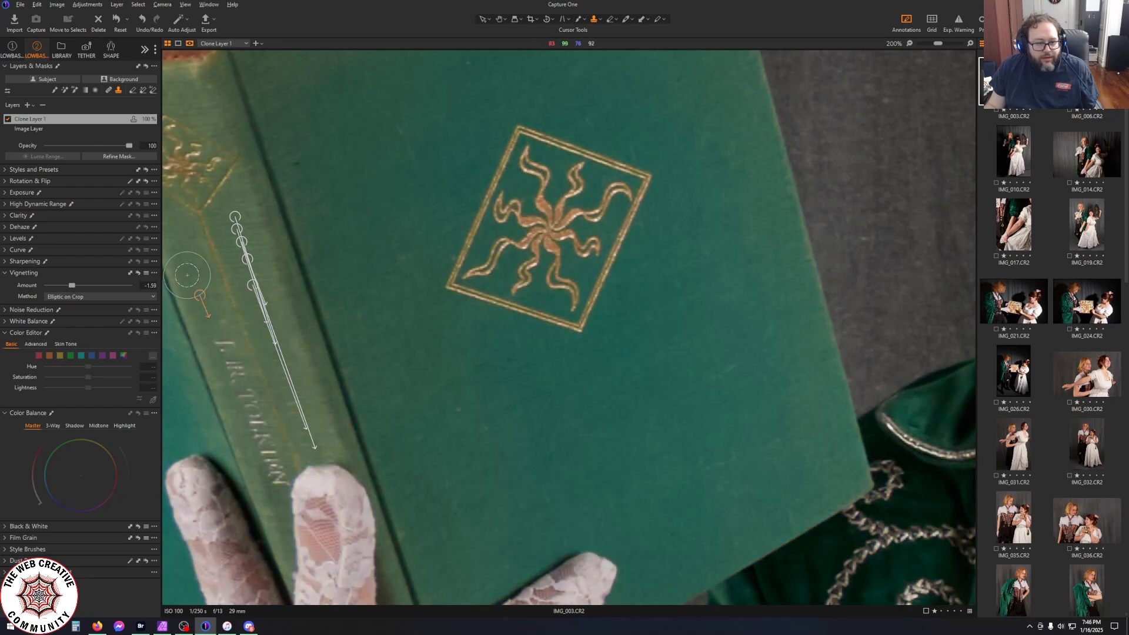
left_click(40, 6)
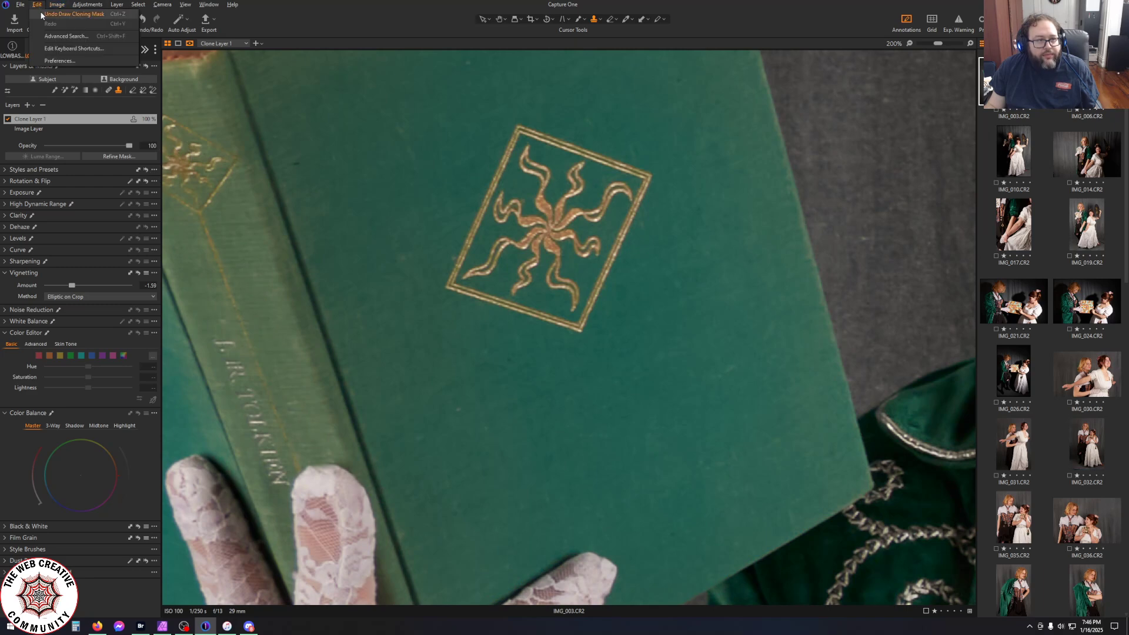
left_click(43, 19)
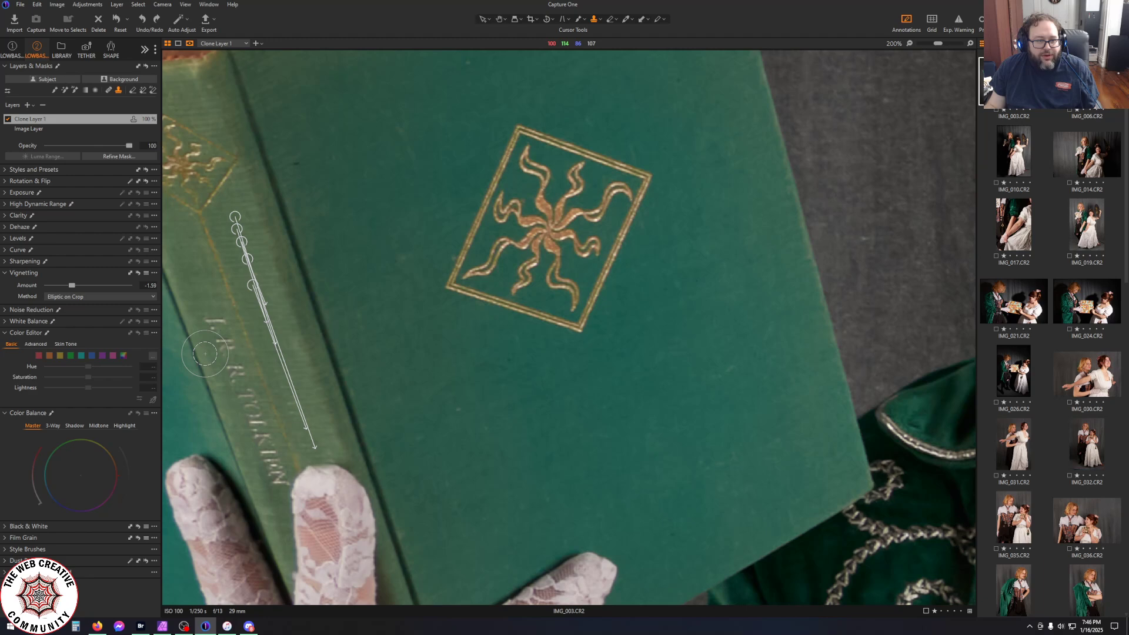
Clone clean spine cloth sampled below the gold emblem over the author's initials
scroll(205, 353, "down", 3)
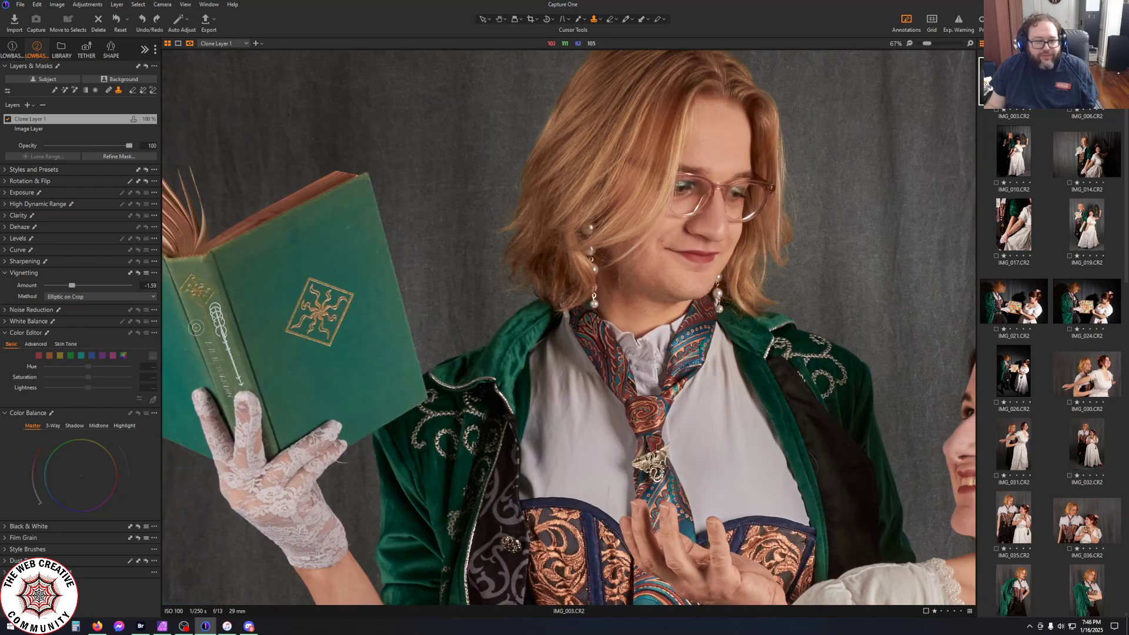
scroll(196, 328, "up", 5)
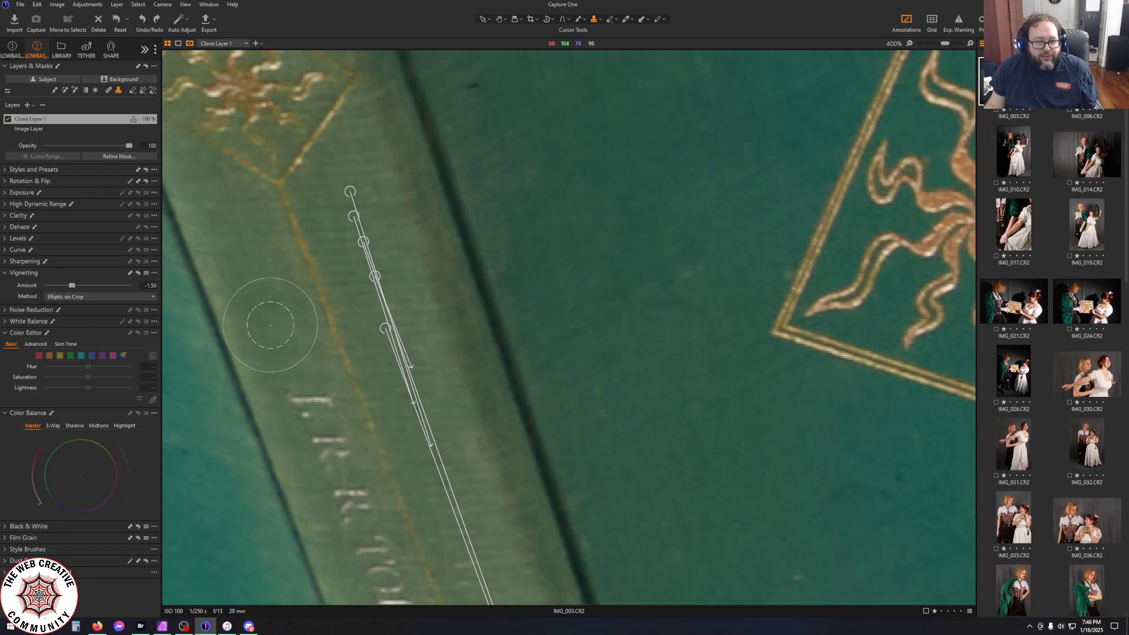
left_click(271, 326, "alt")
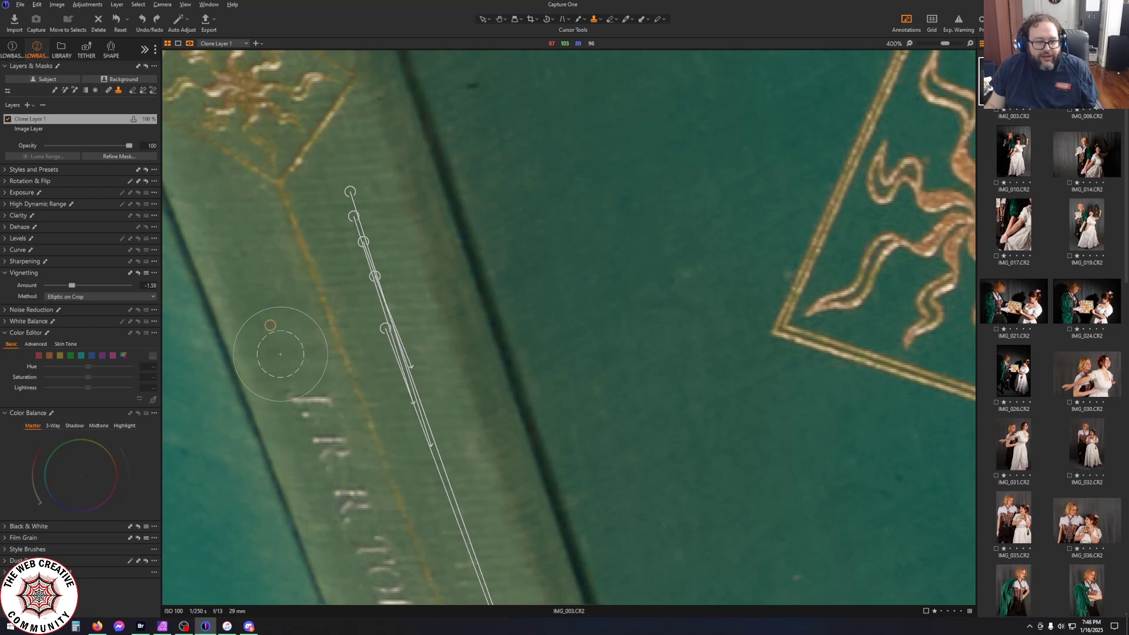
left_click(307, 411)
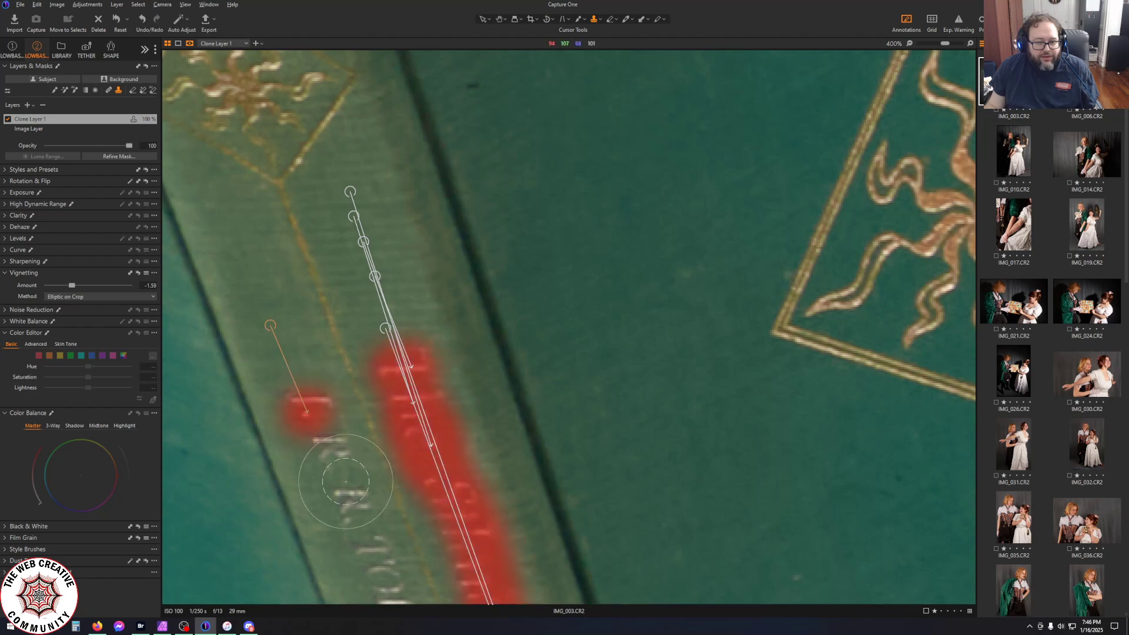
left_click(243, 259, "alt")
left_click_drag(311, 412, 340, 499)
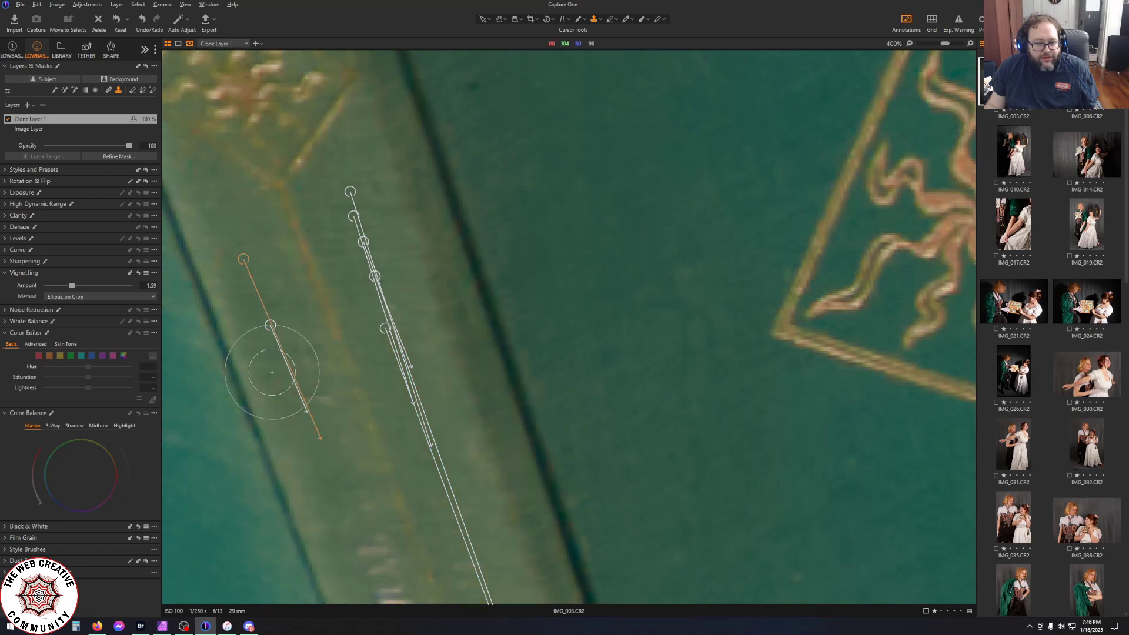
left_click_drag(292, 379, 378, 503)
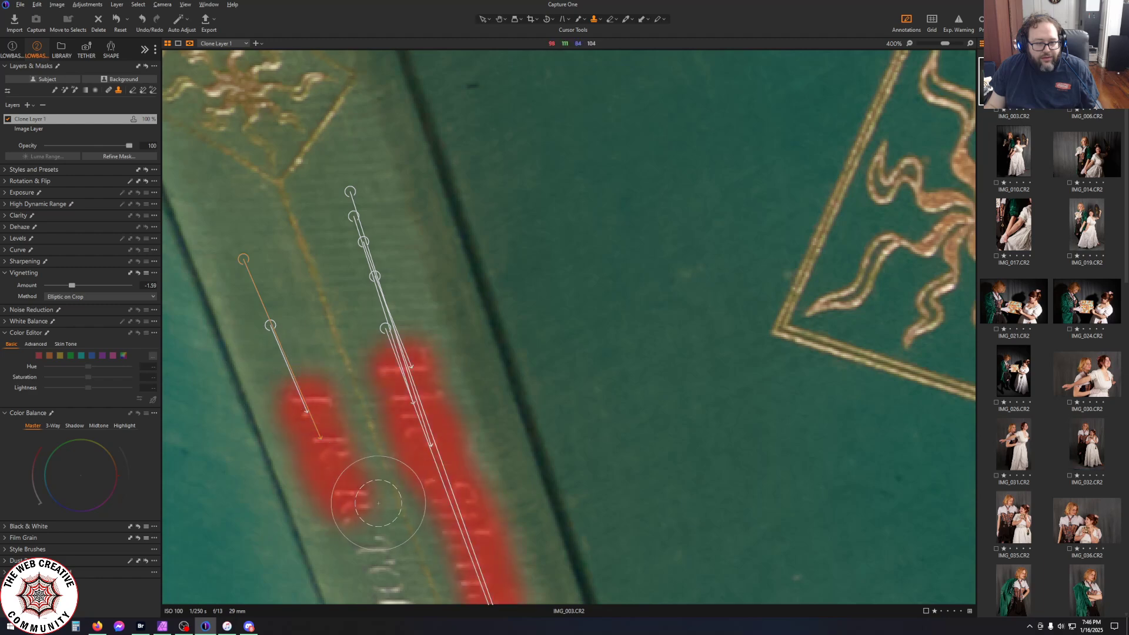
Clone cloth from the cleared area of the spine over the first letters of the author's surname
scroll(329, 479, "down", 4)
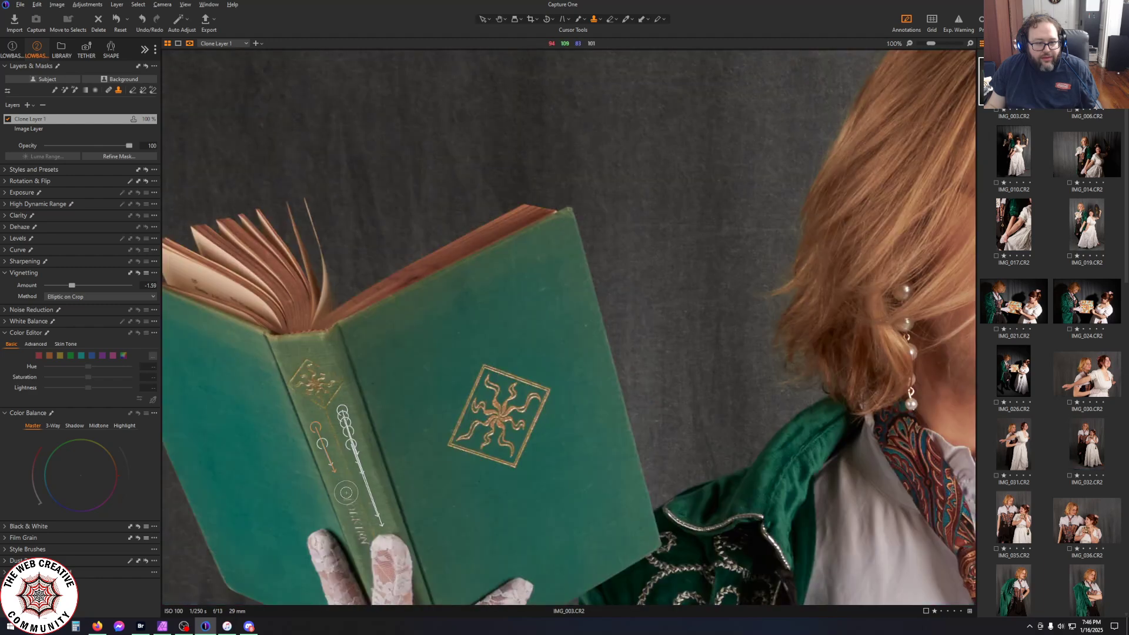
scroll(376, 533, "up", 2)
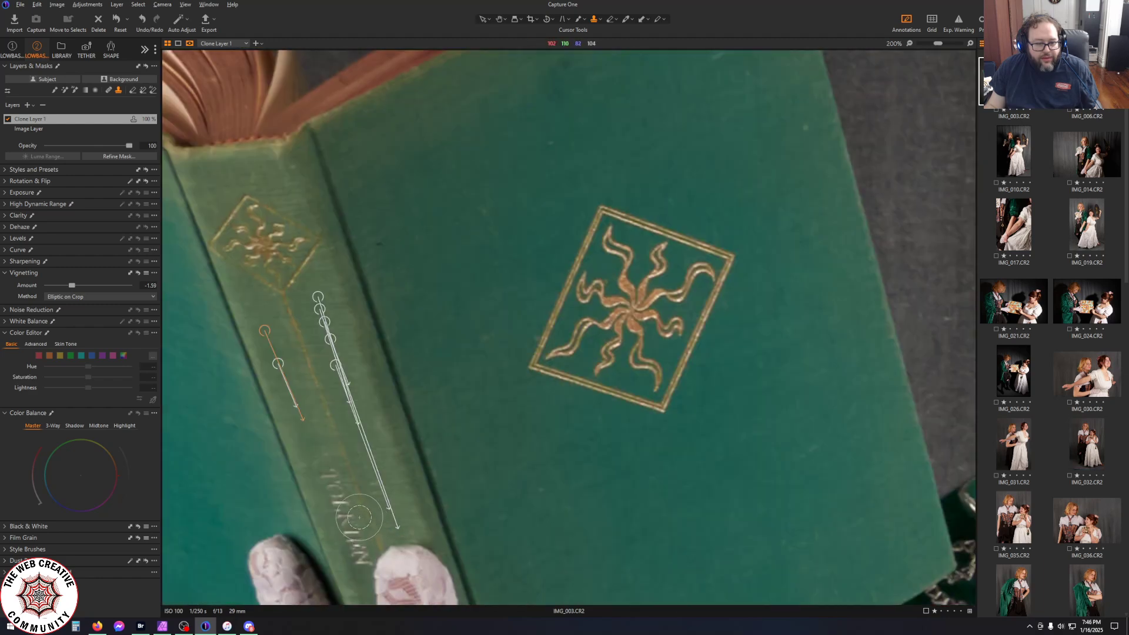
left_click(309, 441, "alt")
left_click_drag(330, 482, 337, 534)
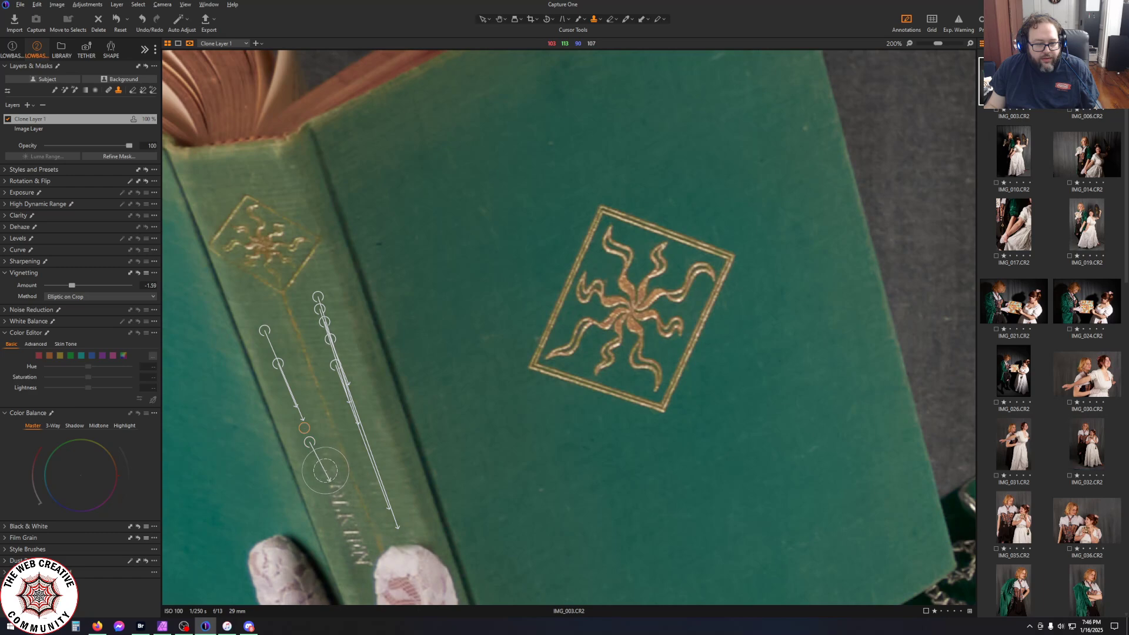
Try another cloning stroke down the remaining surname letters, and undo it
left_click_drag(327, 472, 356, 542)
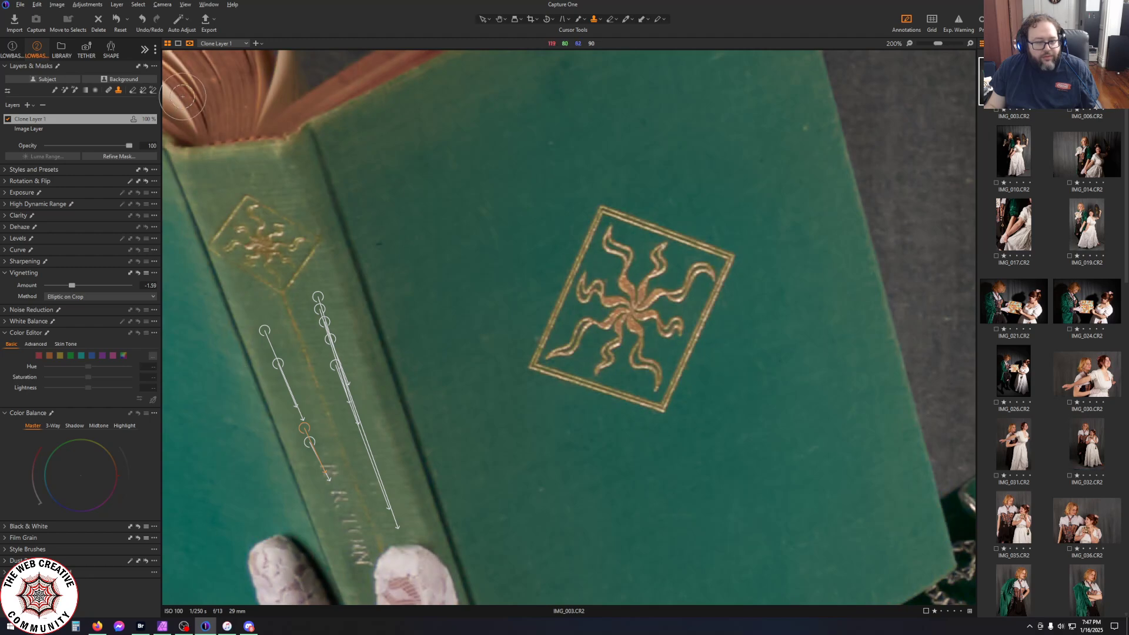
left_click(39, 5)
left_click(46, 17)
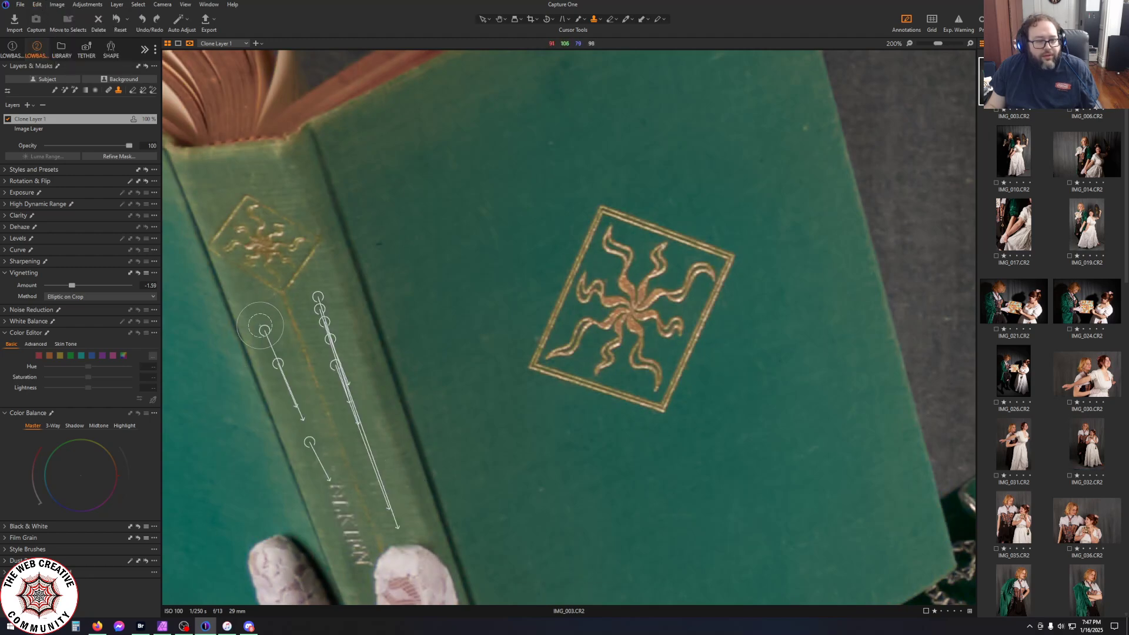
Clone clean cloth sampled below the gold emblem over the rest of the surname, then touch up its upper end
left_click(269, 347, "alt")
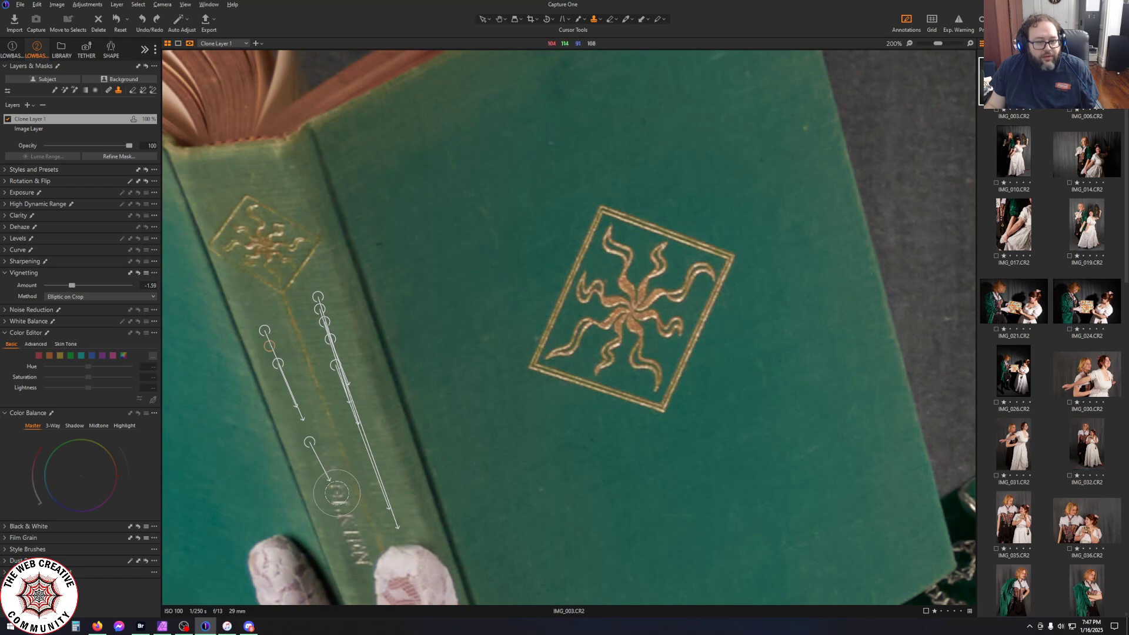
mouse_move(327, 497)
left_mouse_down()
mouse_move(358, 559)
mouse_move(327, 491)
left_mouse_up()
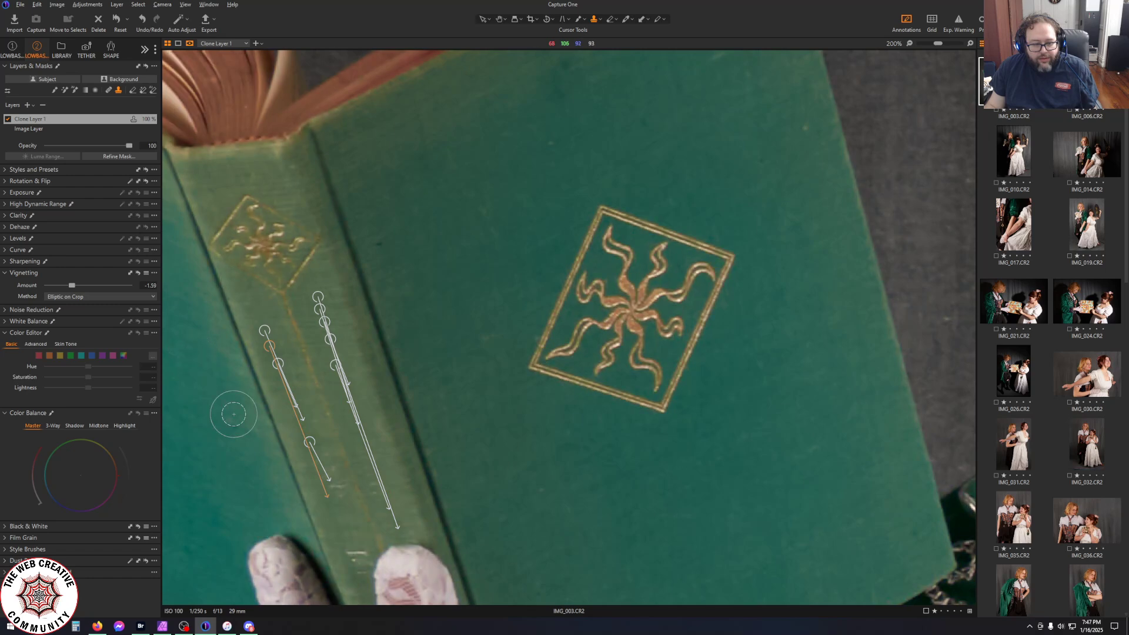
left_click(306, 430, "alt")
left_click(327, 491)
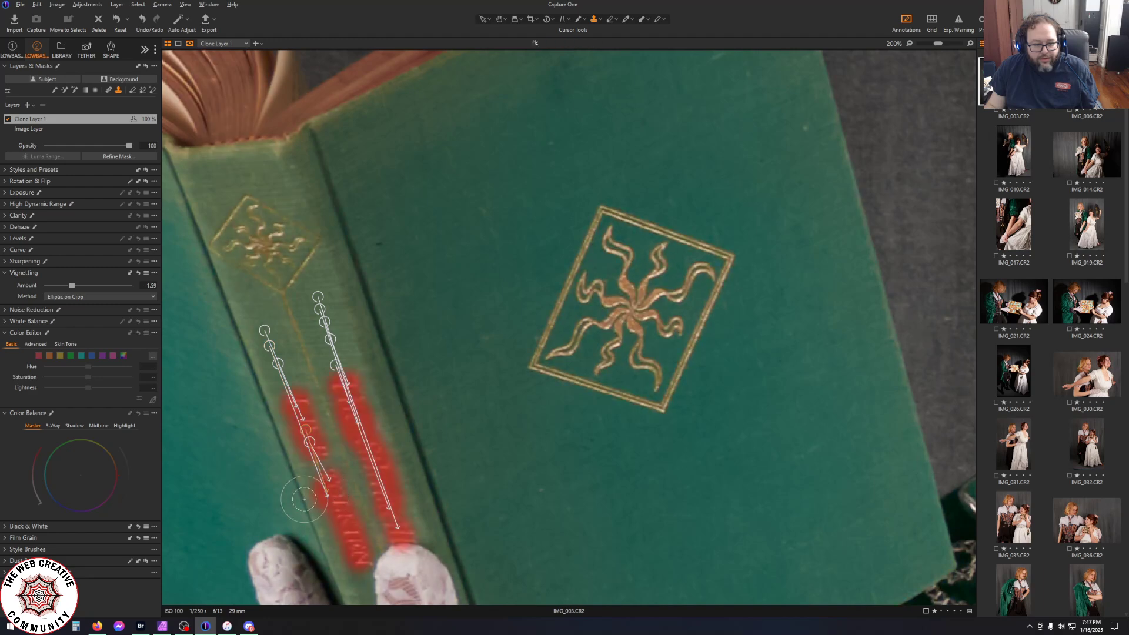
Try cloning cloth sampled lower on the spine over the upper leftover marks of the surname, and undo the stroke
left_click(341, 524, "alt")
left_click(330, 489)
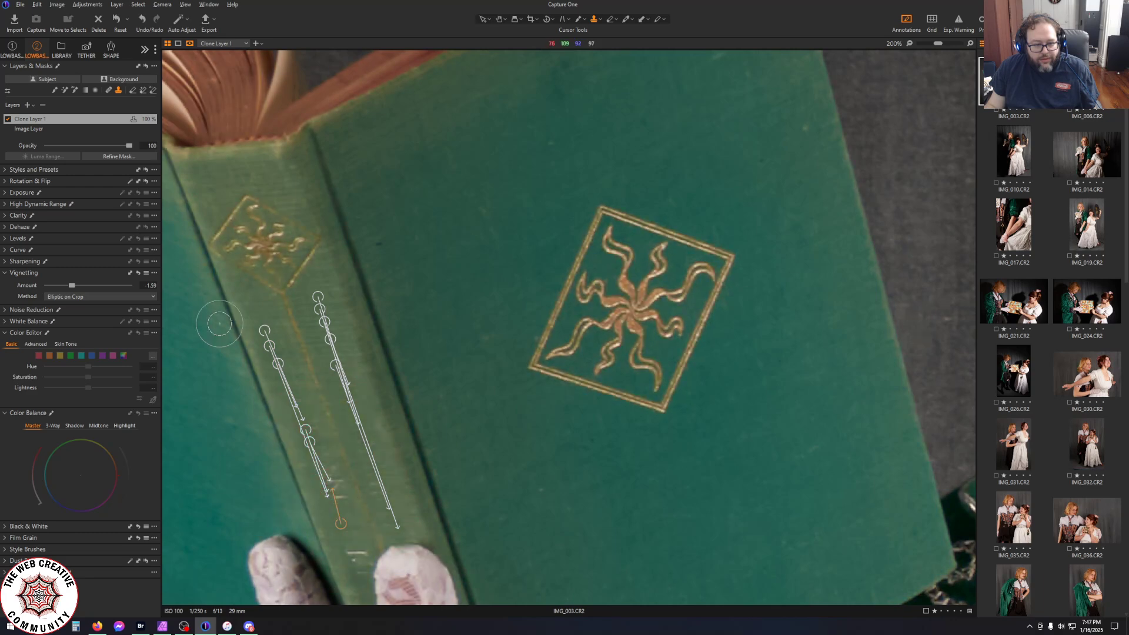
left_click(41, 7)
left_click(43, 16)
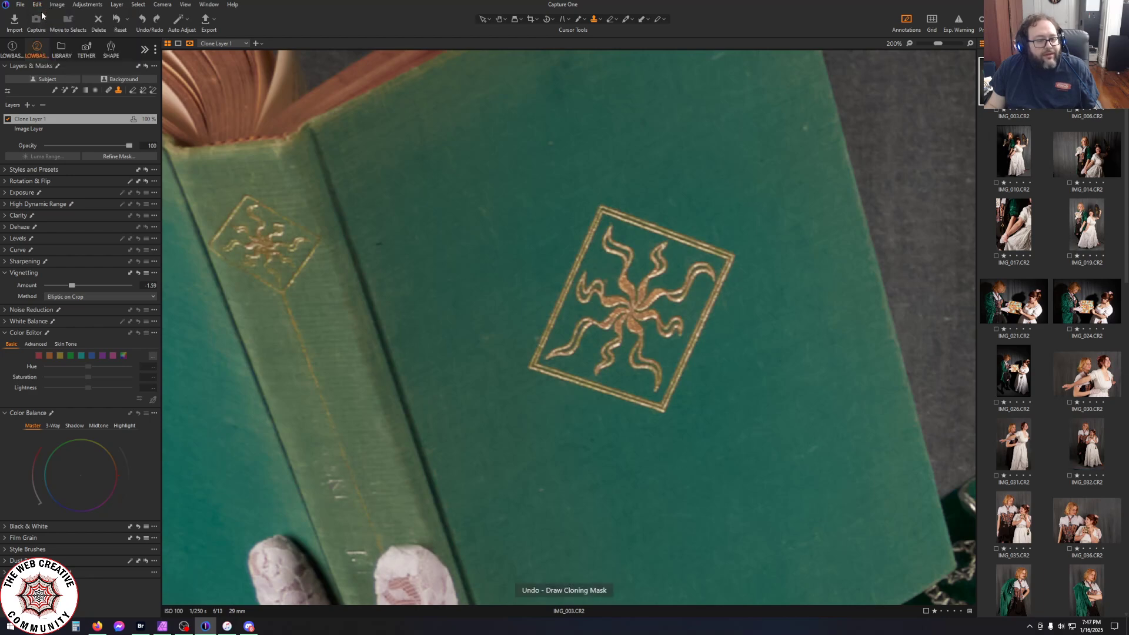
Clone clean cloth sampled just below the gold emblem over the two leftover patches of surname lettering
left_click(256, 313, "alt")
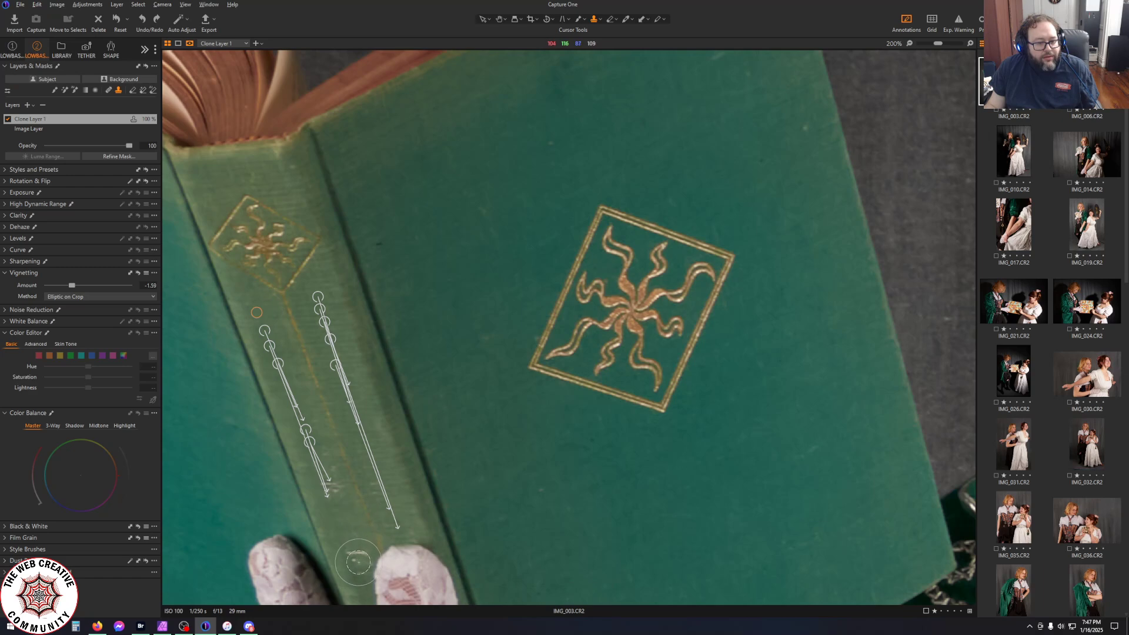
left_click(349, 548)
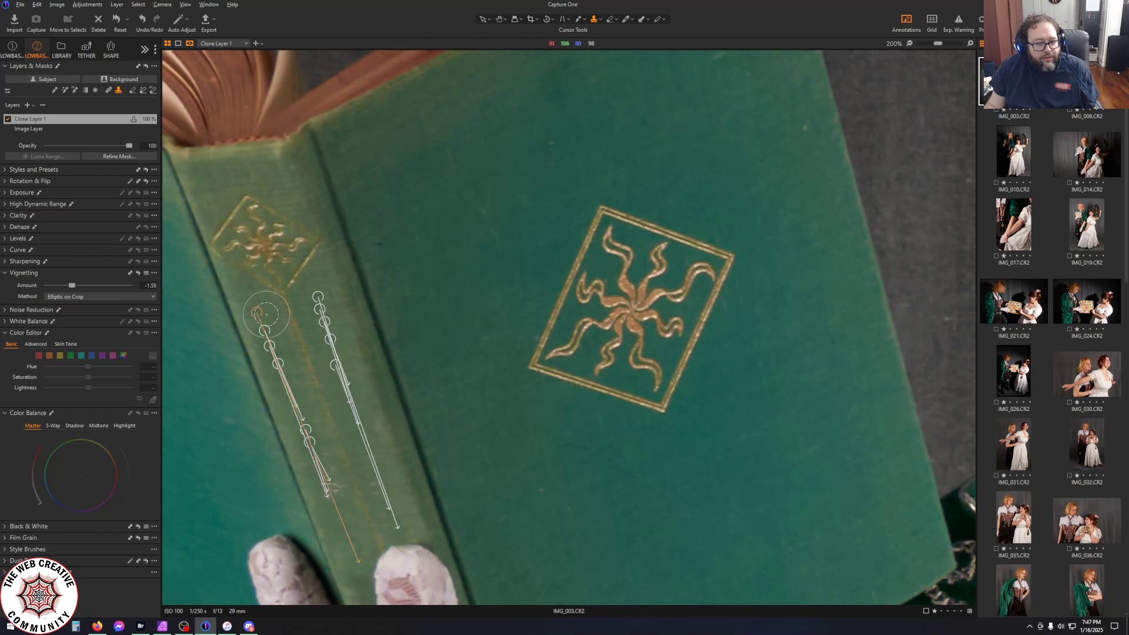
left_click(261, 321, "alt")
left_click(328, 490)
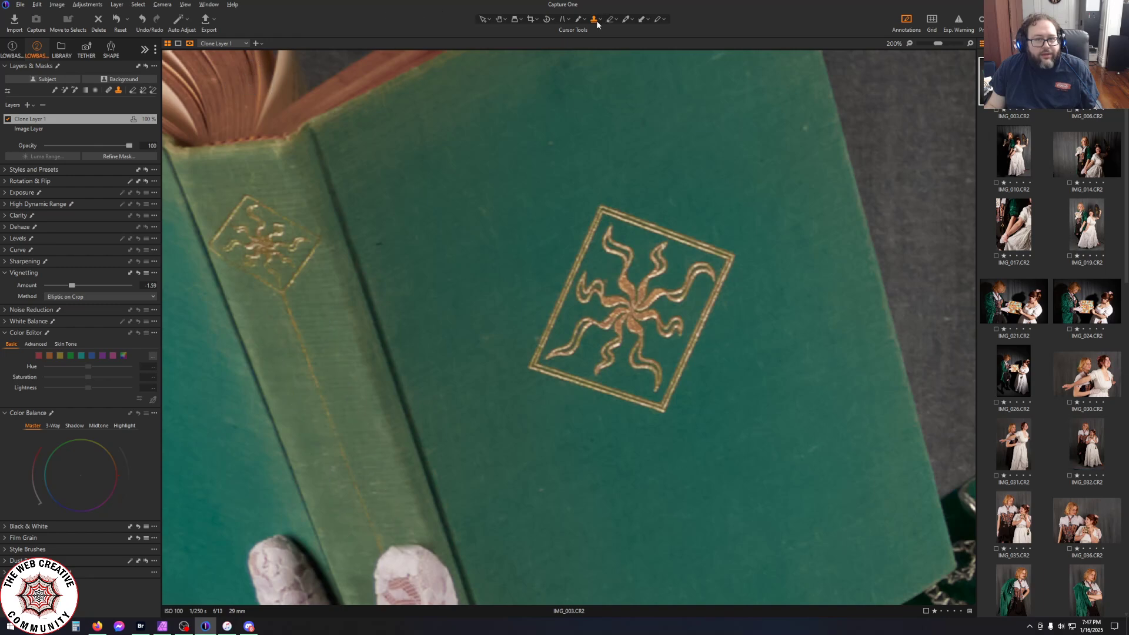
Enlarge the clone brush slightly and clone clean fabric sampled just beside the yellowish stain on the white dress bodice over it
scroll(317, 405, "down", 3)
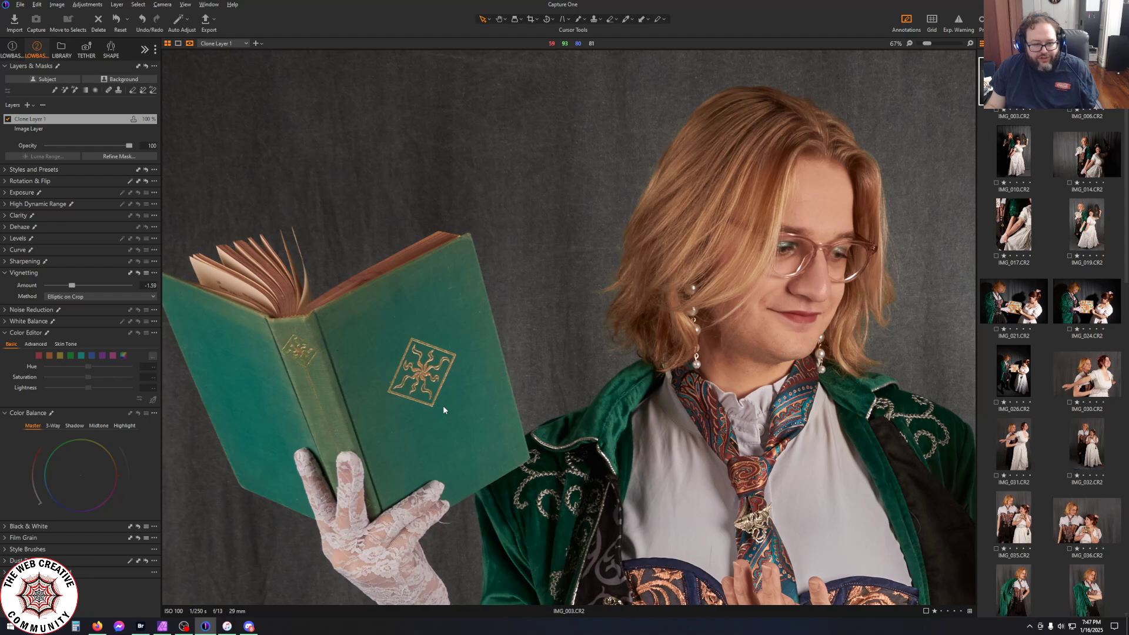
scroll(444, 409, "down", 1)
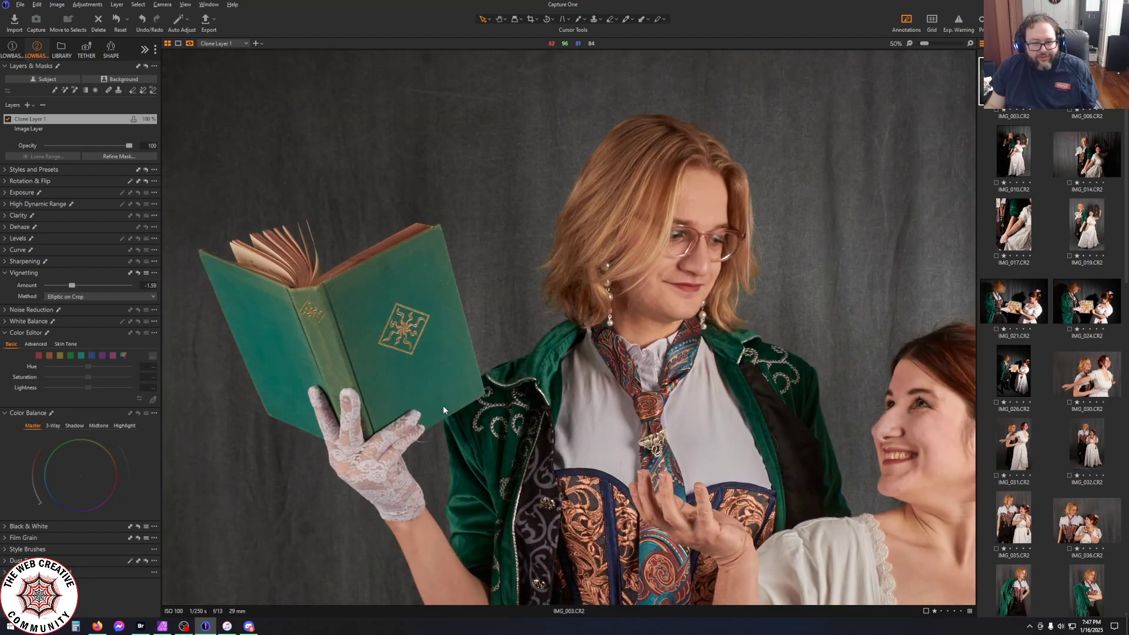
scroll(443, 405, "down", 1)
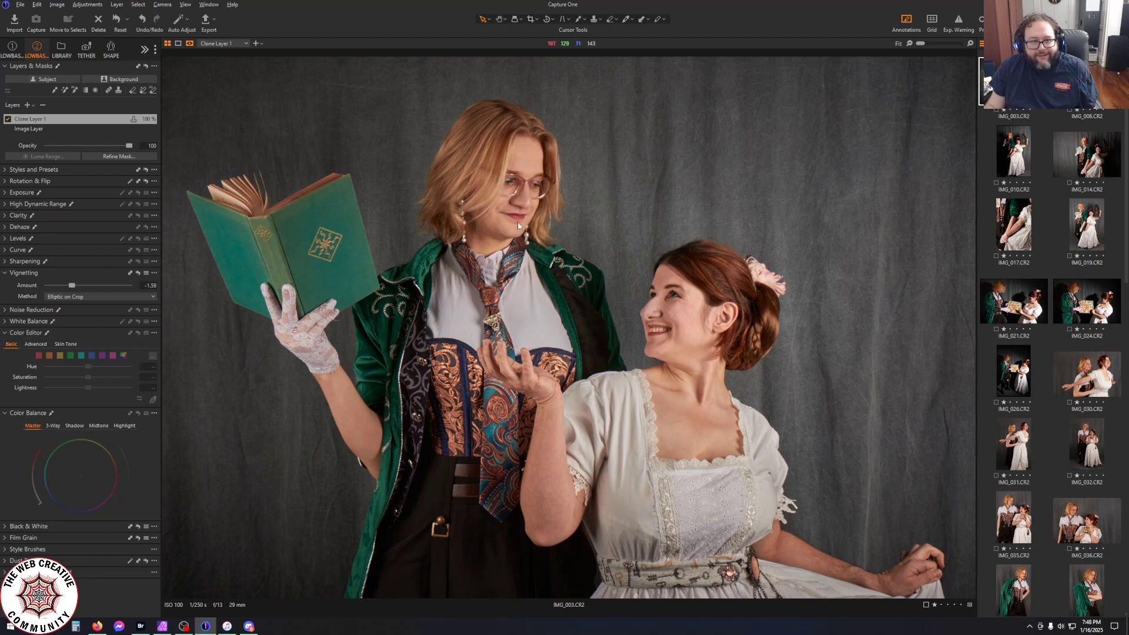
scroll(517, 224, "up", 2)
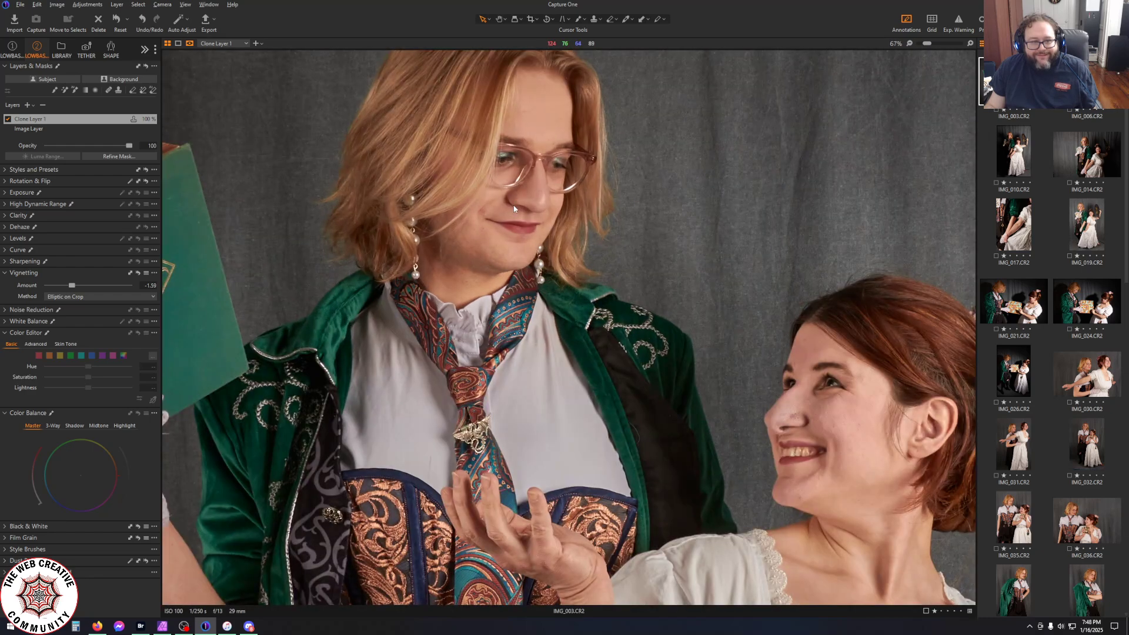
scroll(543, 284, "down", 2)
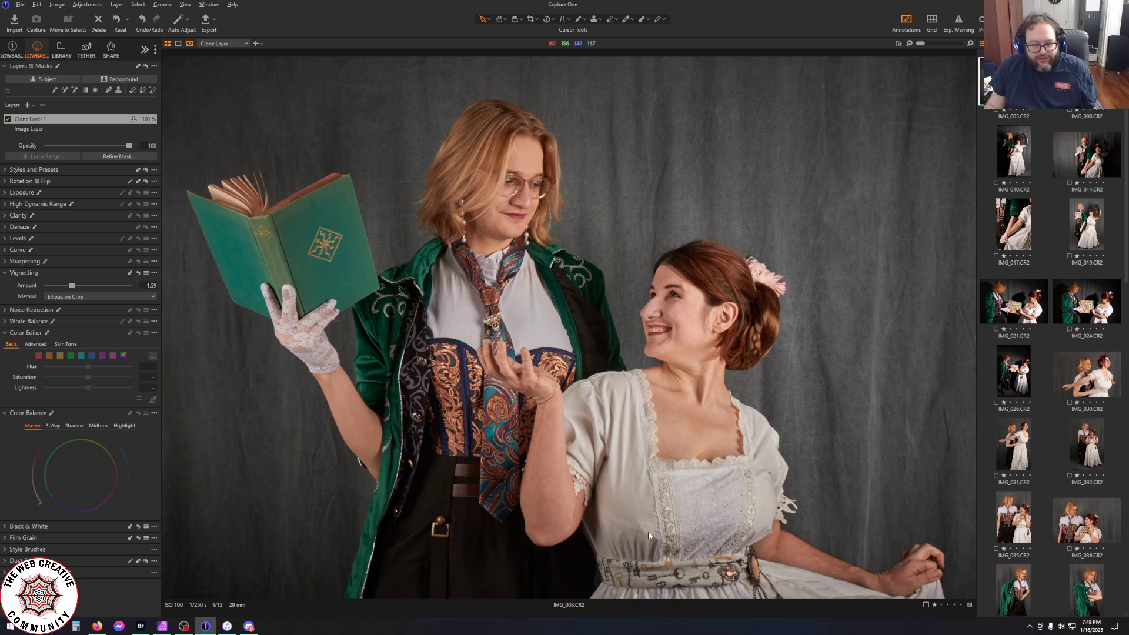
scroll(648, 531, "up", 3)
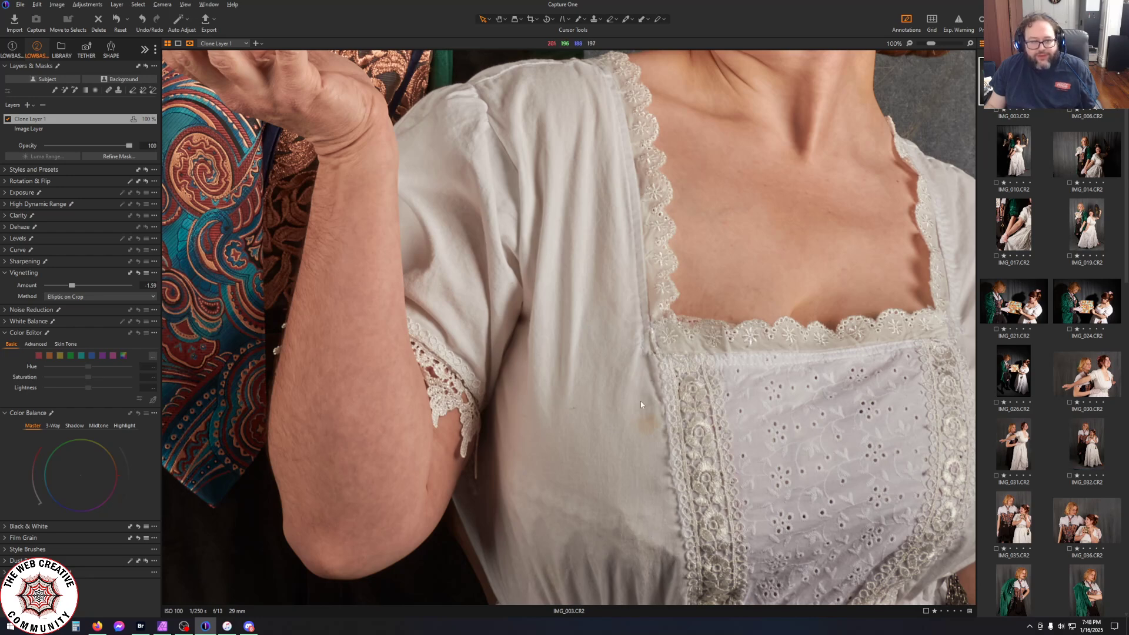
scroll(563, 446, "up", 1)
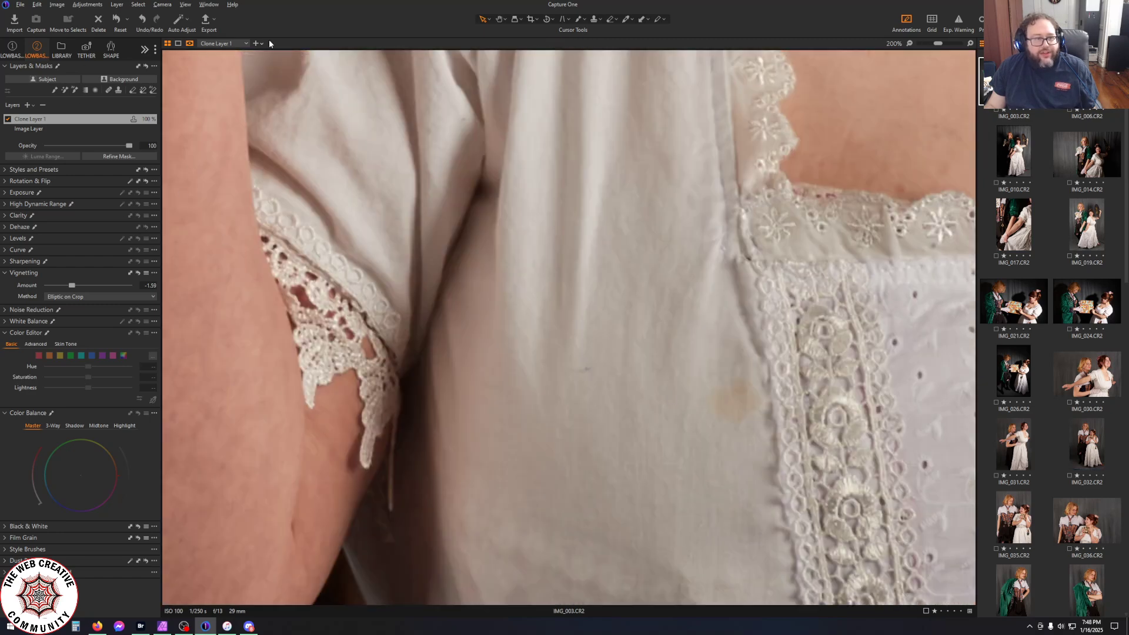
left_click(595, 19)
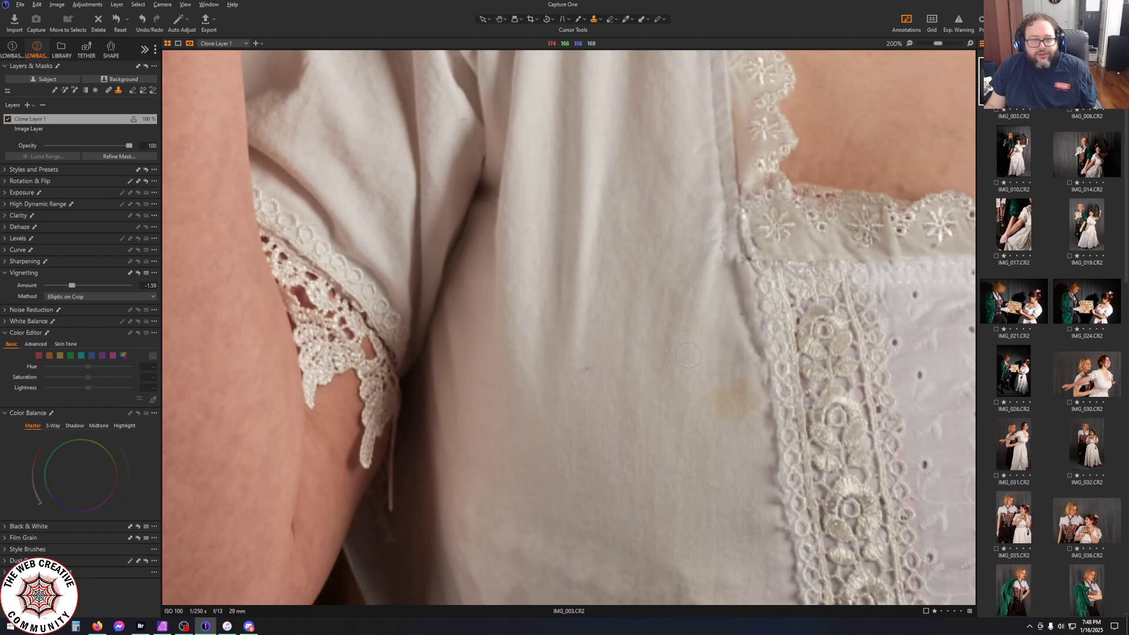
right_click(669, 356)
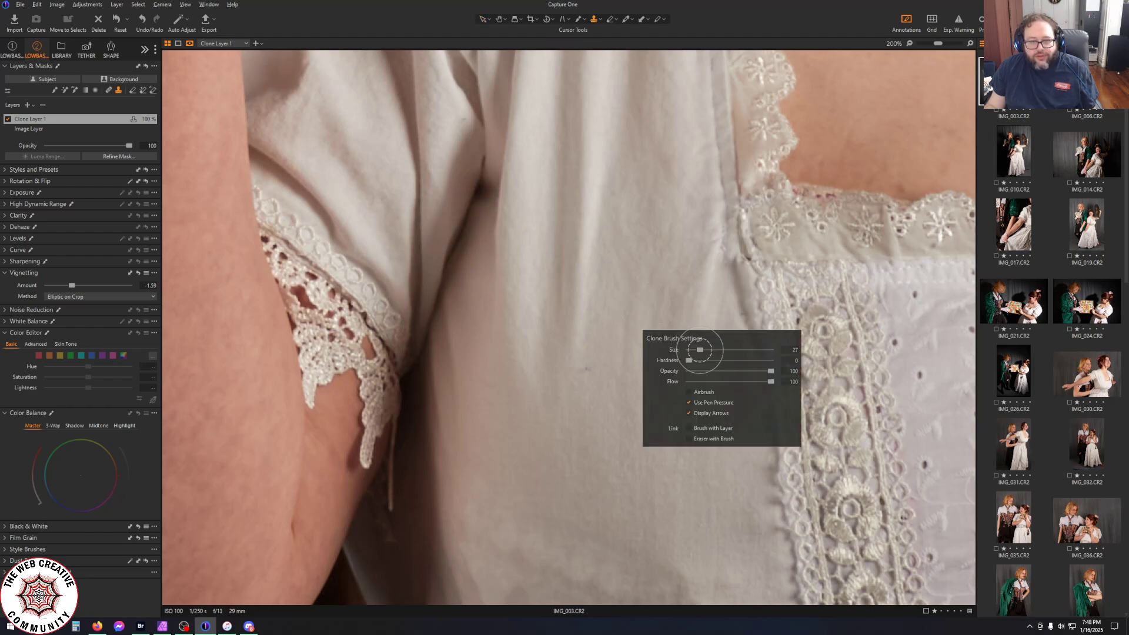
left_click_drag(700, 350, 704, 350)
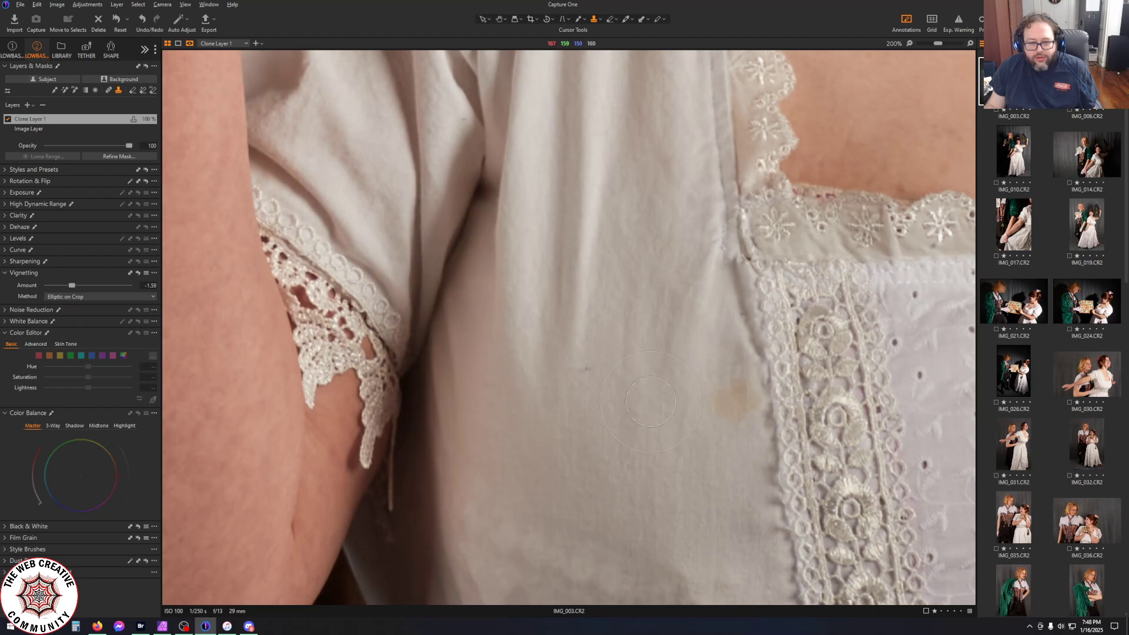
left_click(650, 401, "alt")
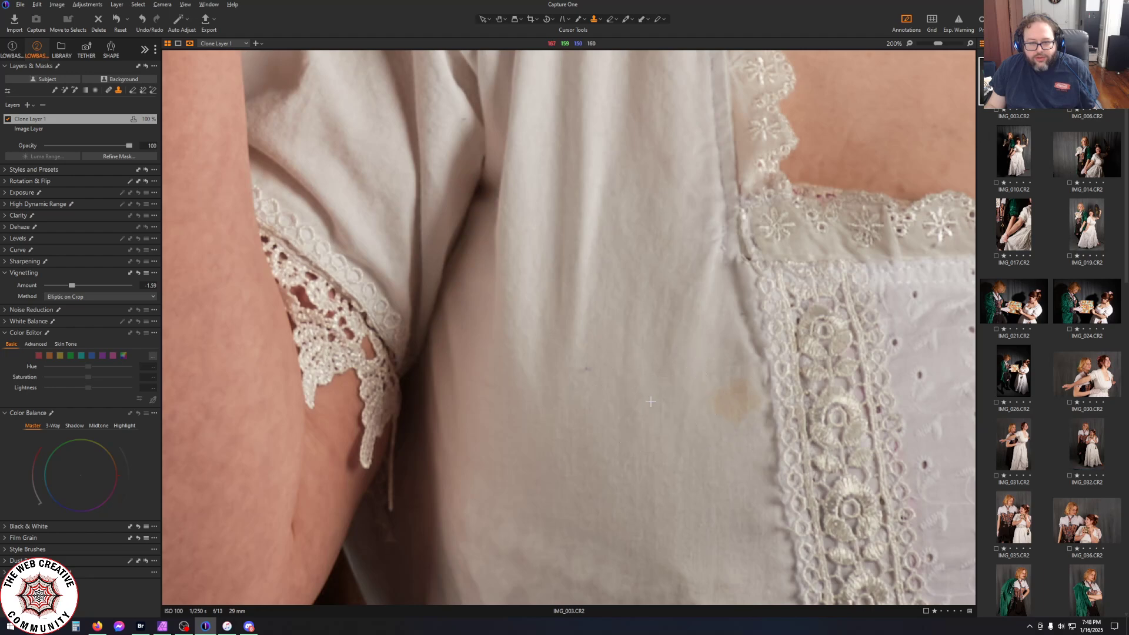
left_click(716, 403)
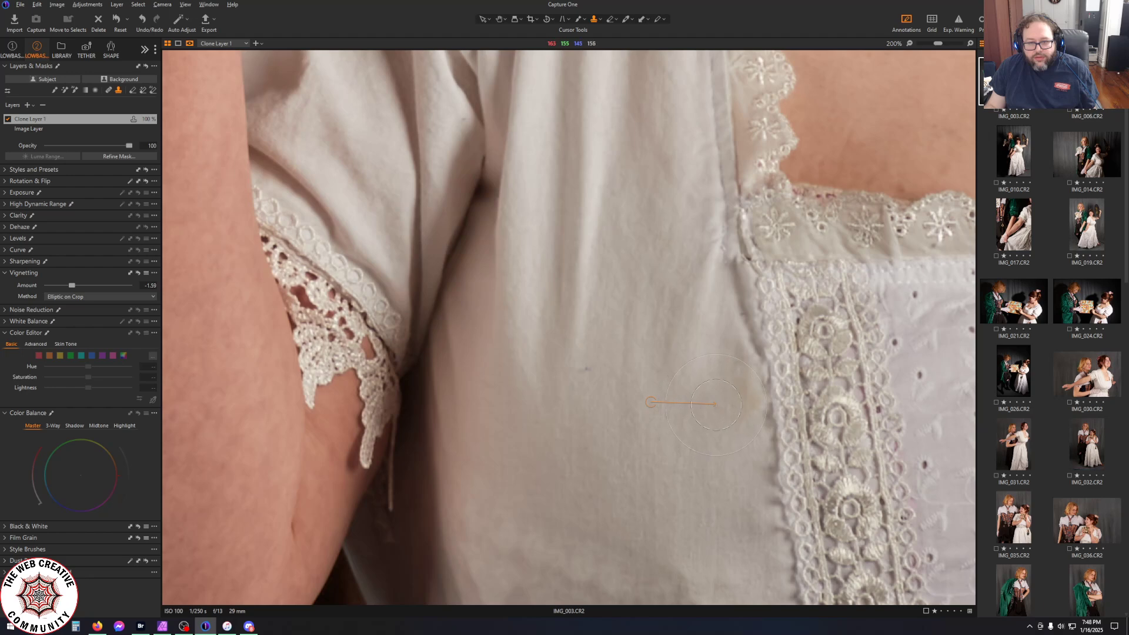
left_click(715, 405)
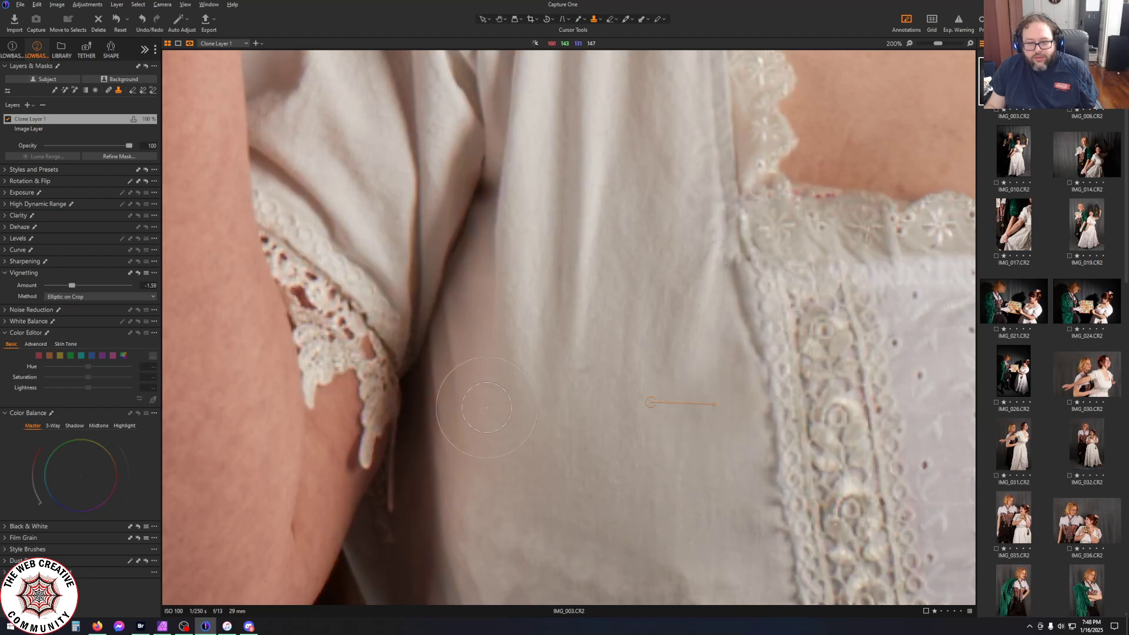
left_click(721, 400)
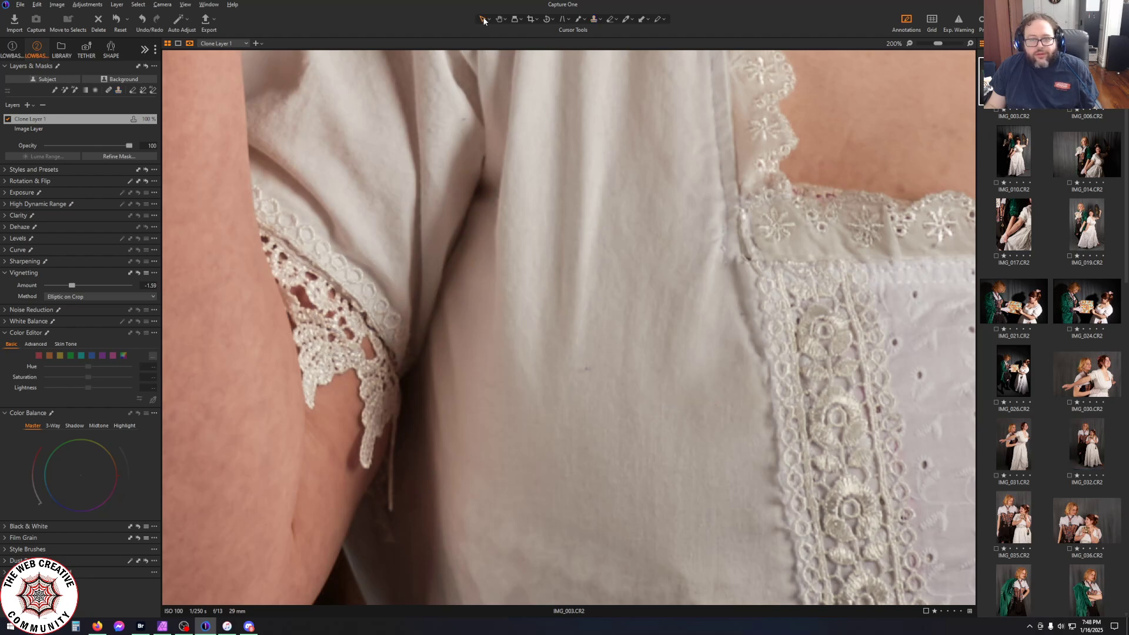
Compare the full portrait before and after the edits by sweeping the split-view divider across it
scroll(499, 422, "down", 3)
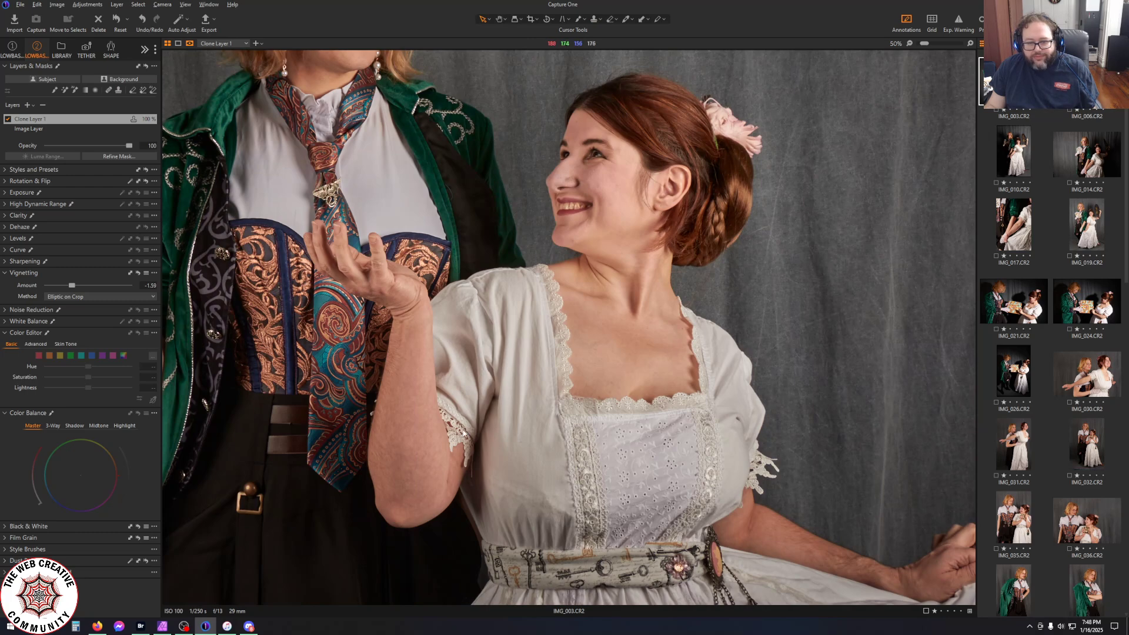
scroll(464, 434, "down", 2)
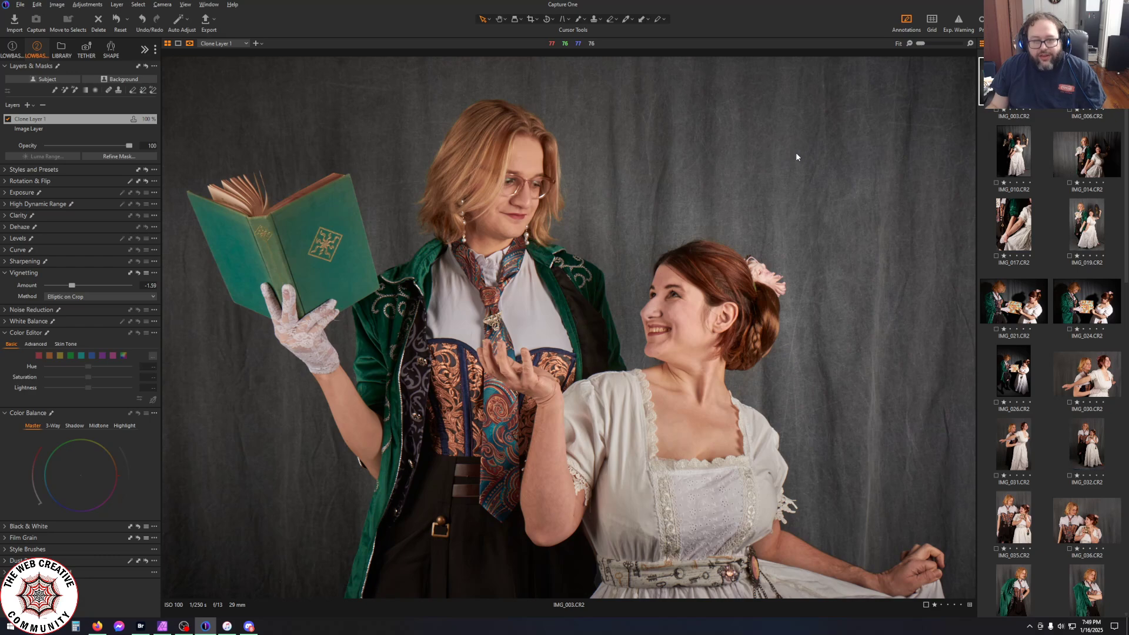
key("y")
left_click_drag(569, 329, 138, 237)
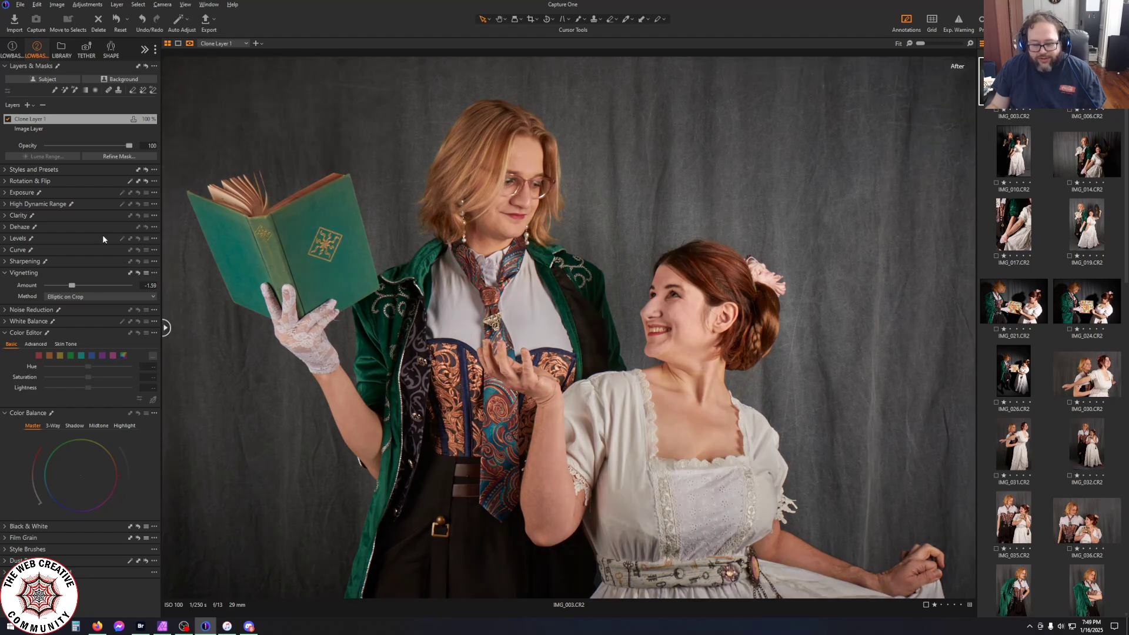
key("y")
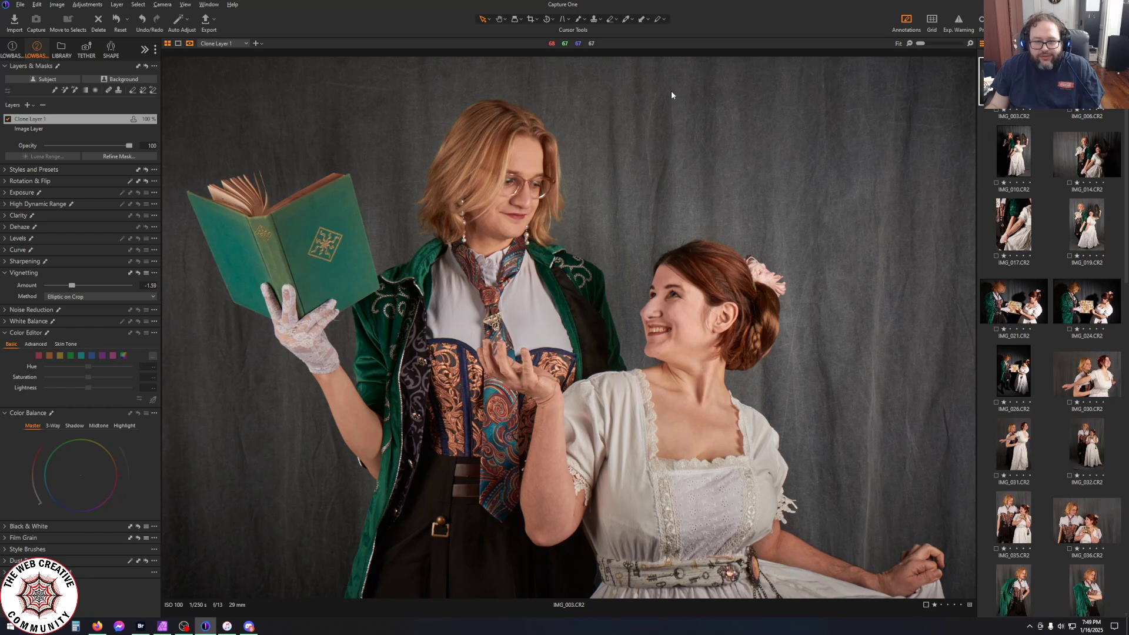
Reduce the saturation of the yellow color range to -80 on the image layer
left_click(78, 129)
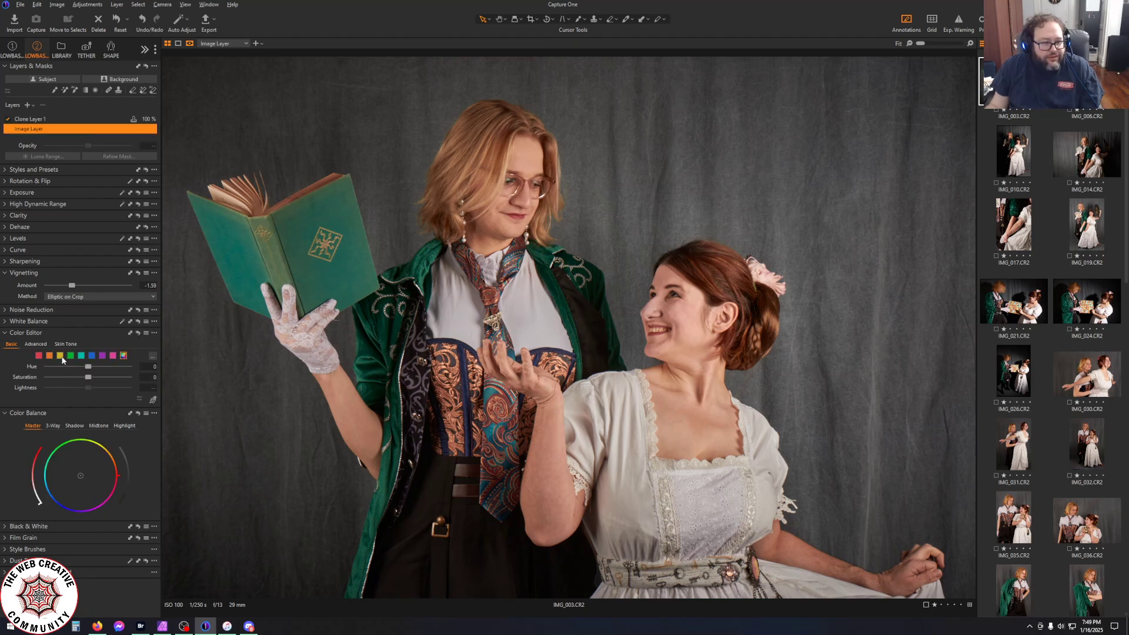
left_click(61, 356)
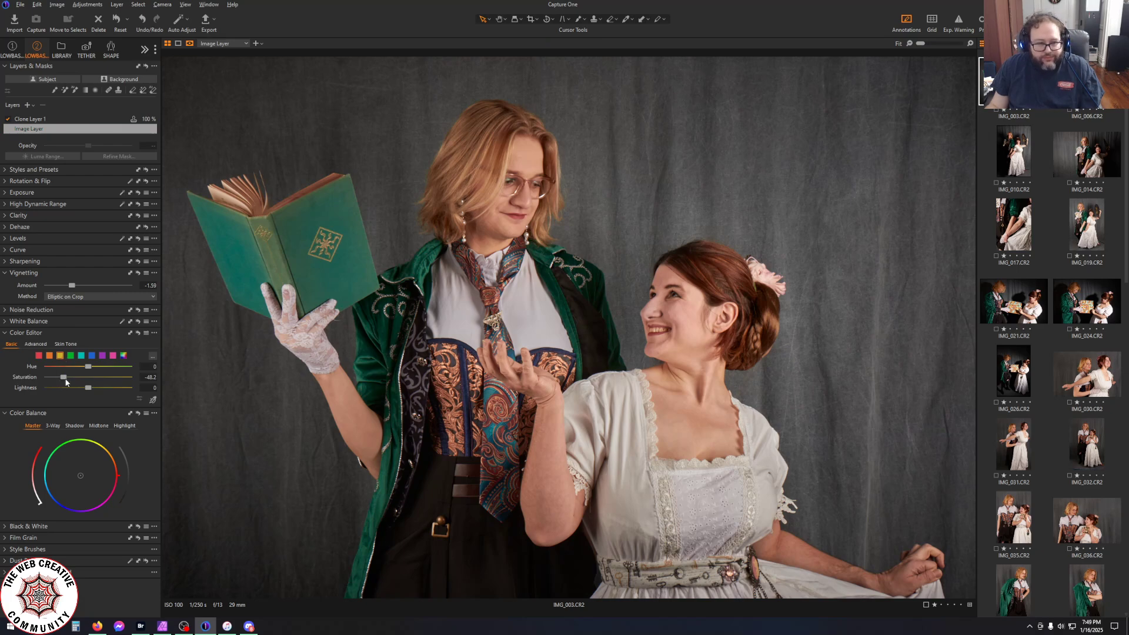
left_click_drag(63, 378, 23, 381)
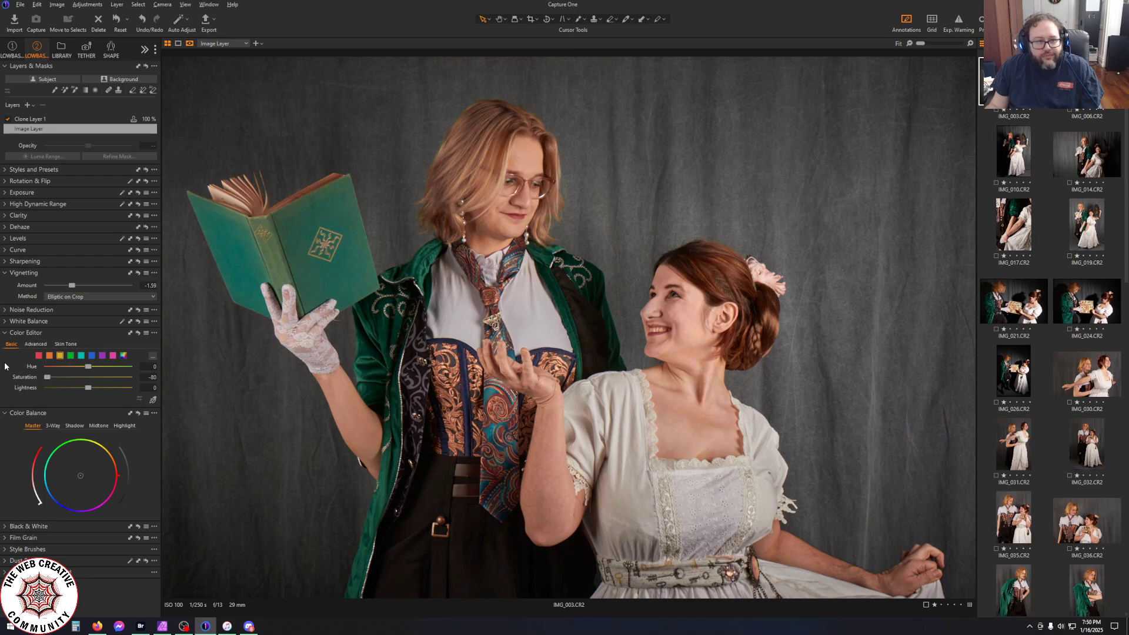
Set the White value of the High Dynamic Range adjustment to -16
left_click(5, 205)
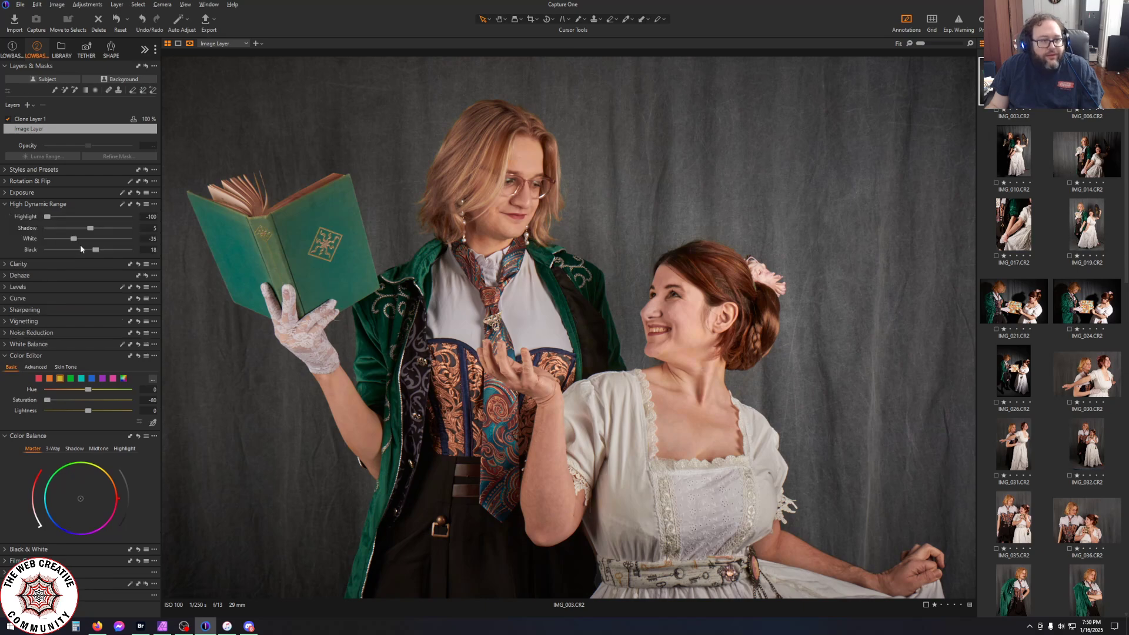
mouse_move(77, 240)
left_mouse_down()
mouse_move(122, 240)
mouse_move(86, 239)
left_mouse_up()
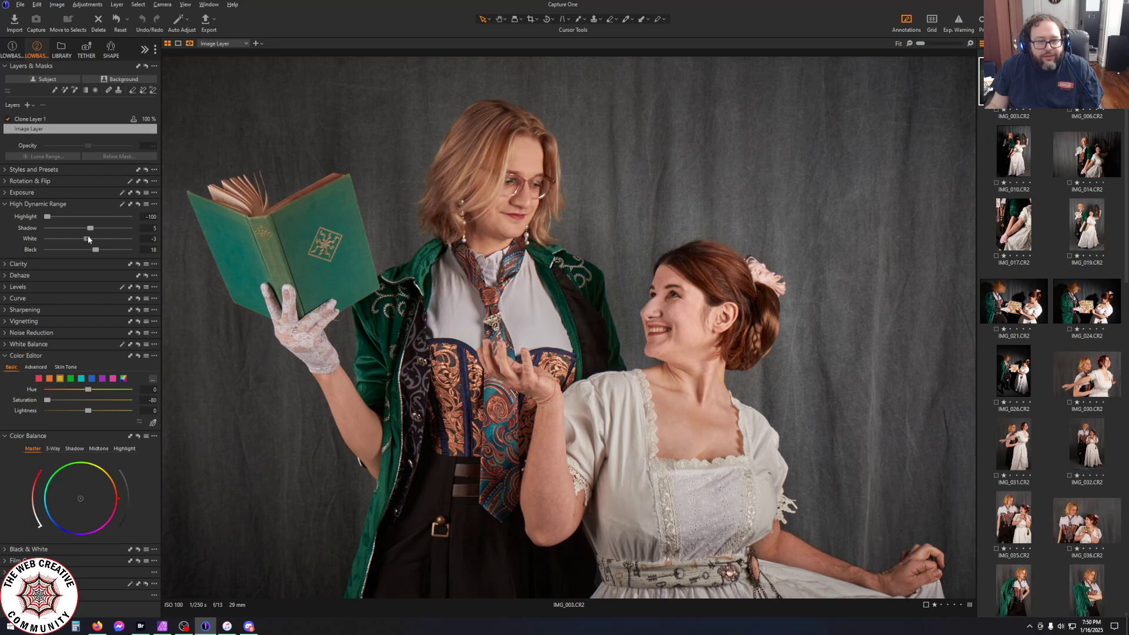
left_click_drag(85, 239, 49, 240)
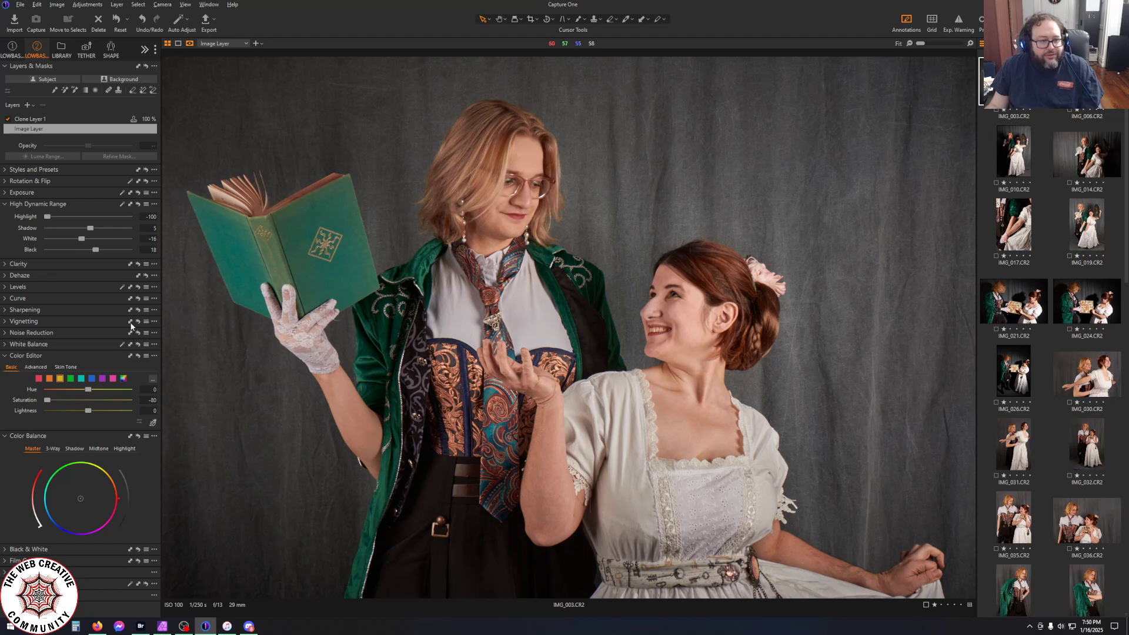
Strengthen the vignetting to an amount of -1.84 and check the result on the couple
left_click(6, 323)
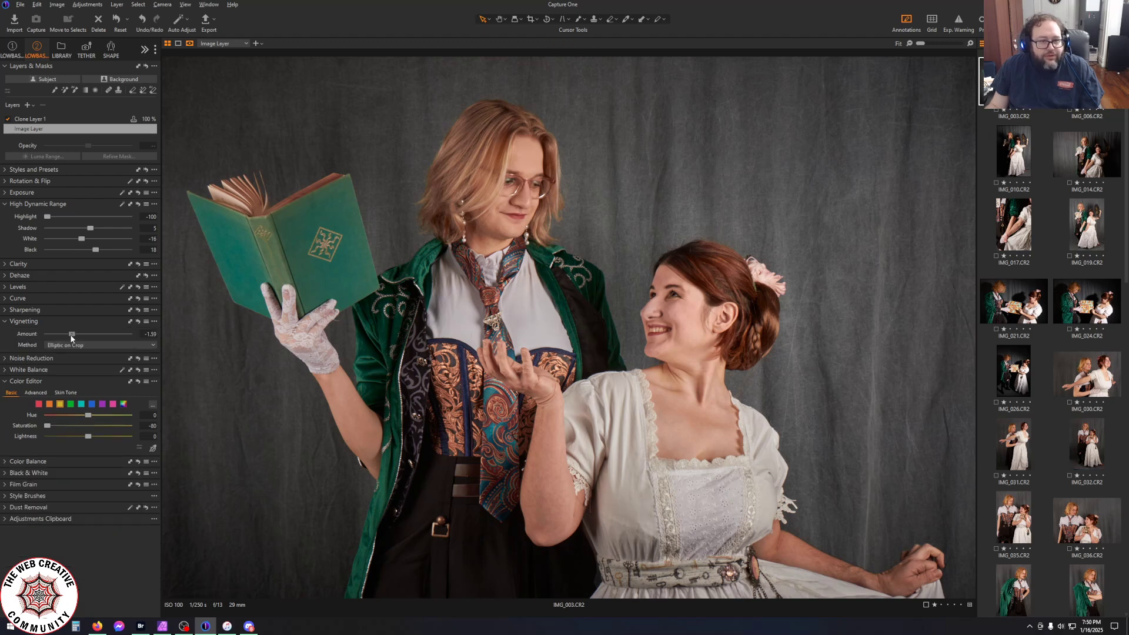
left_click_drag(72, 335, 68, 336)
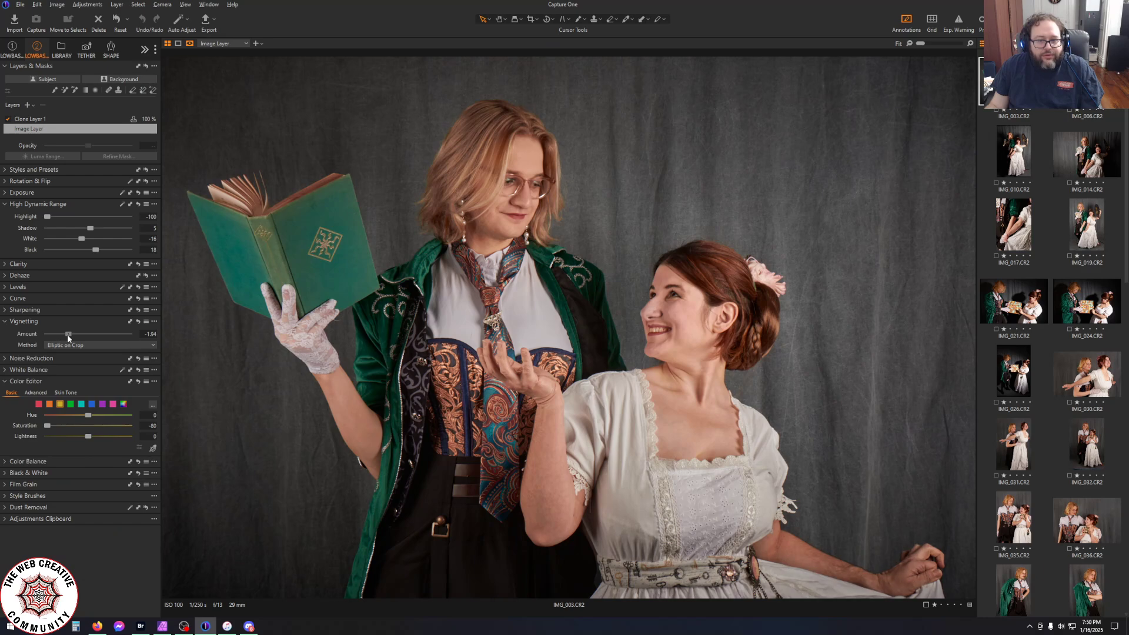
scroll(671, 286, "up", 1)
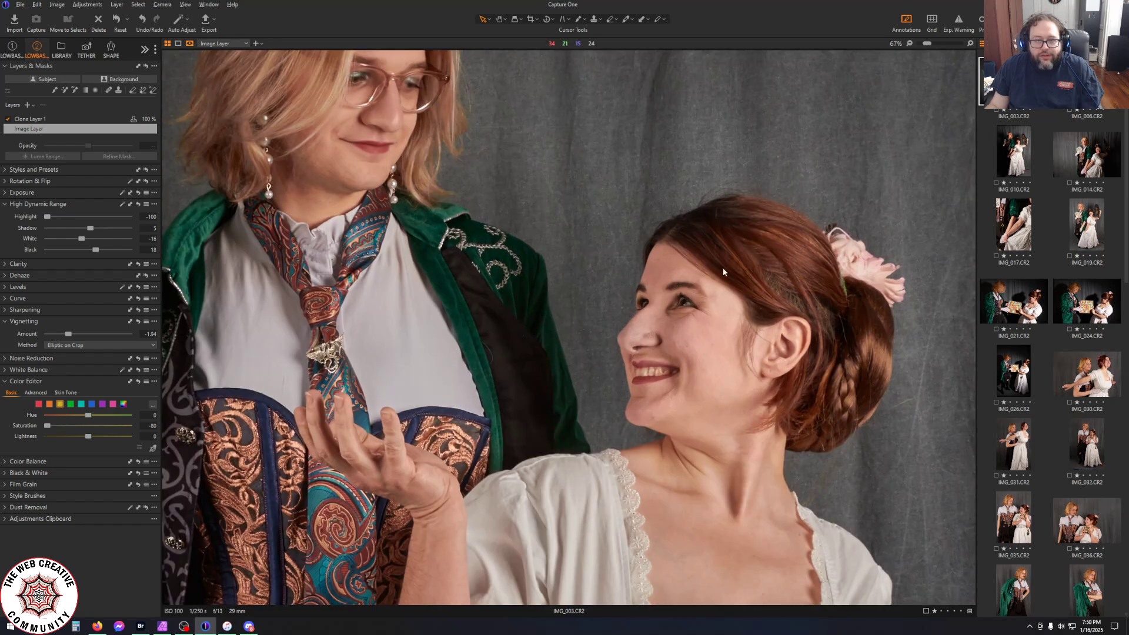
scroll(531, 358, "down", 2)
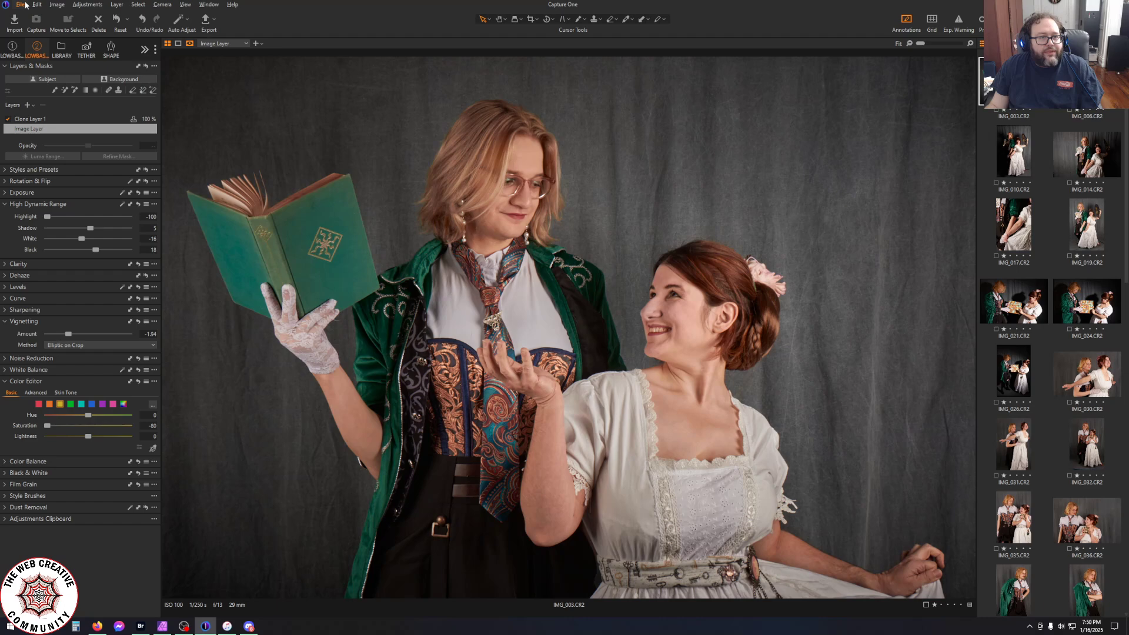
Start exporting the portrait with the 8-bit TIFF Adobe RGB recipe and set its file name to 003
left_click(207, 21)
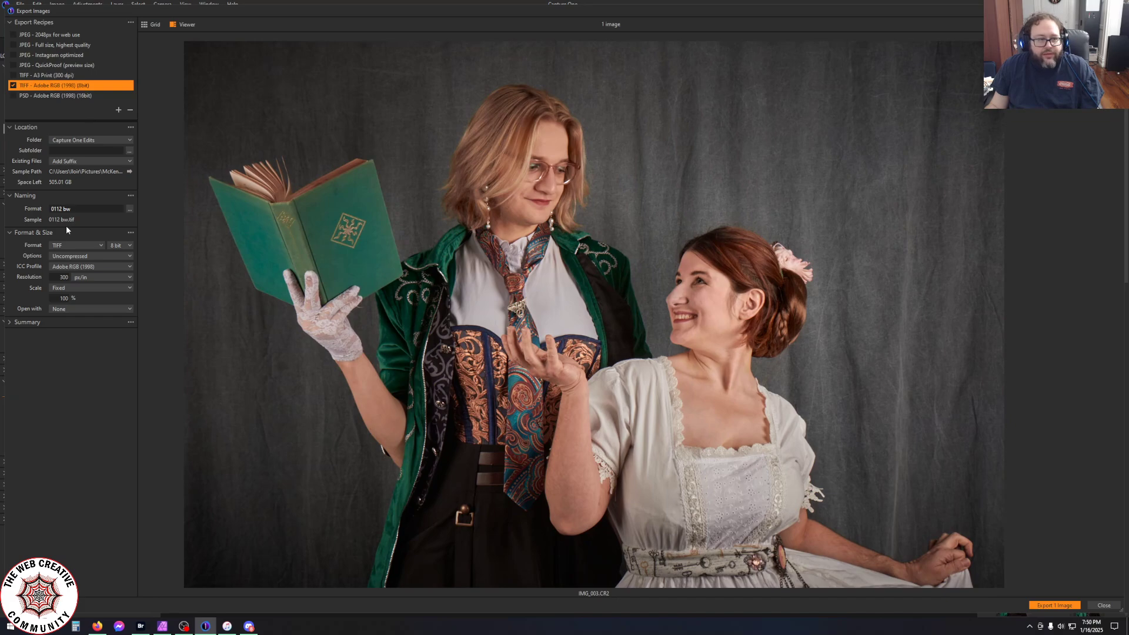
triple_click(57, 210)
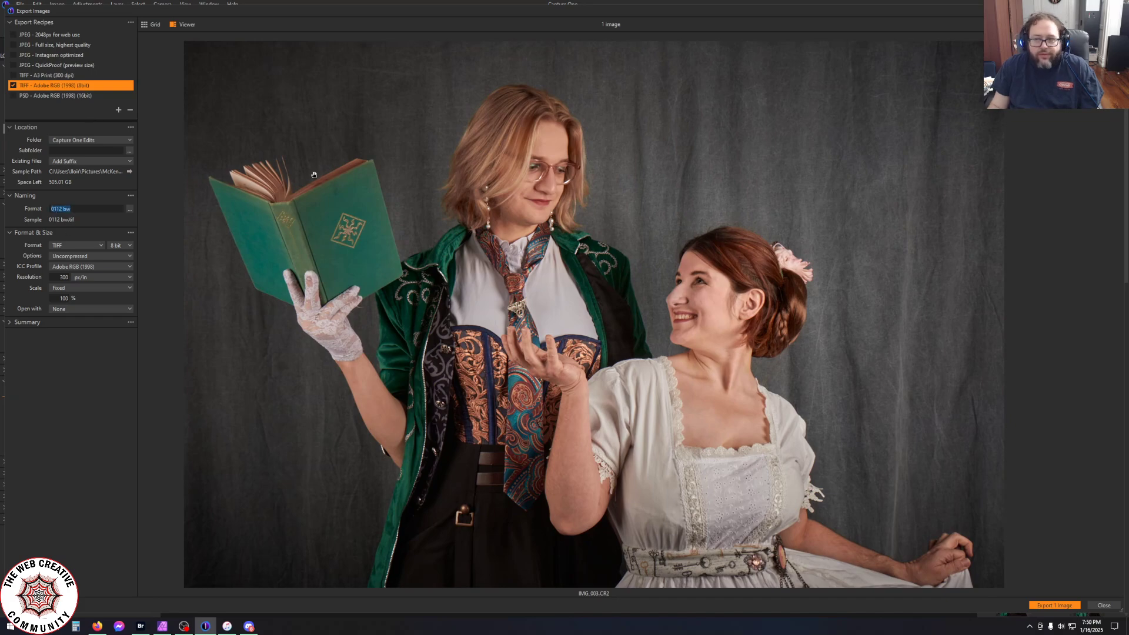
type("003")
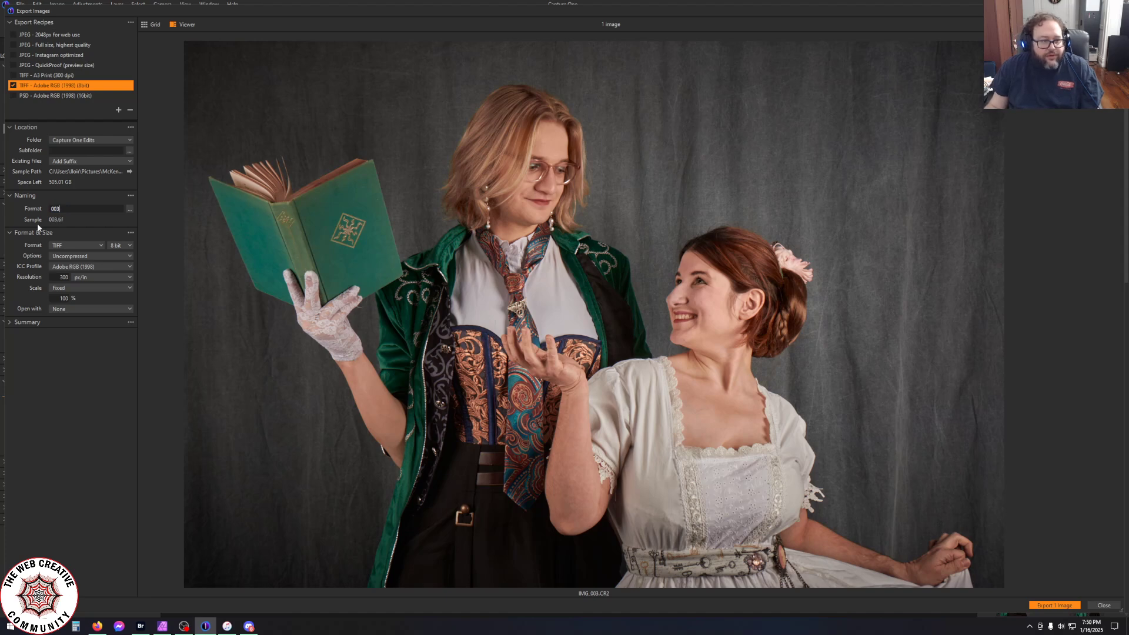
Choose a custom export location, opening the couple's 11-10-2024 shoot folder in Pictures and creating a new folder named C1 Edits there
left_click(92, 140)
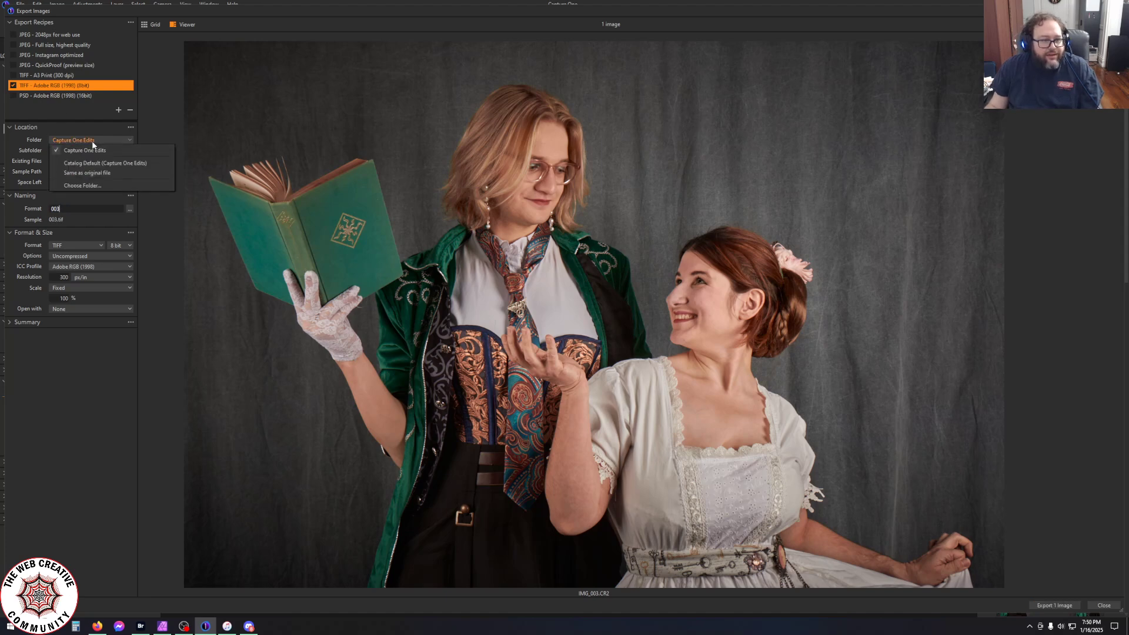
left_click(93, 185)
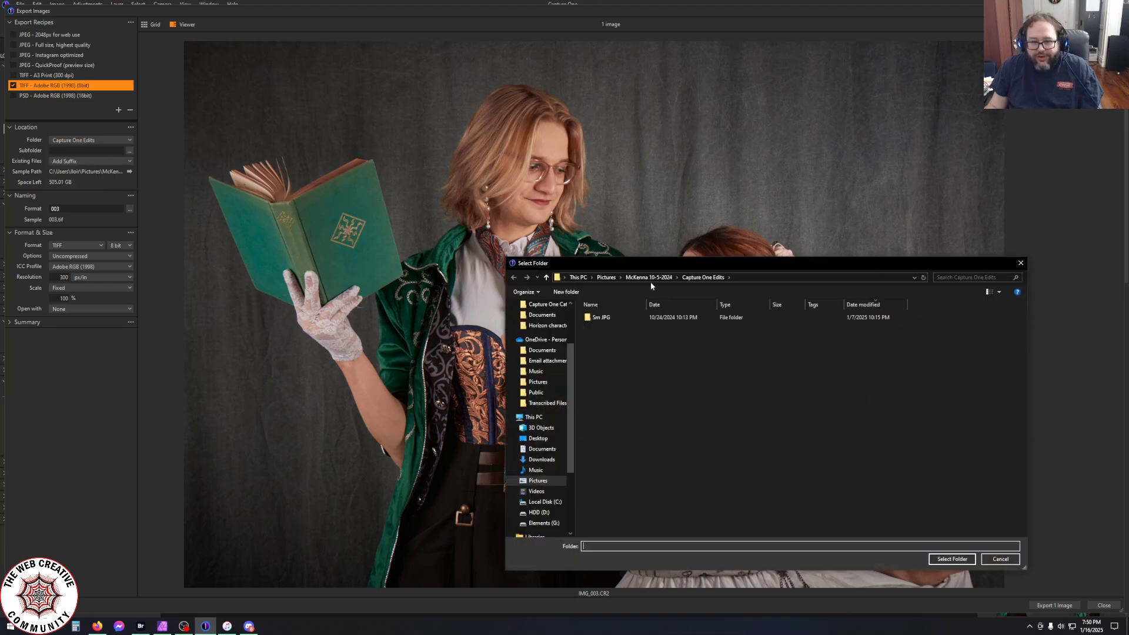
left_click(607, 277)
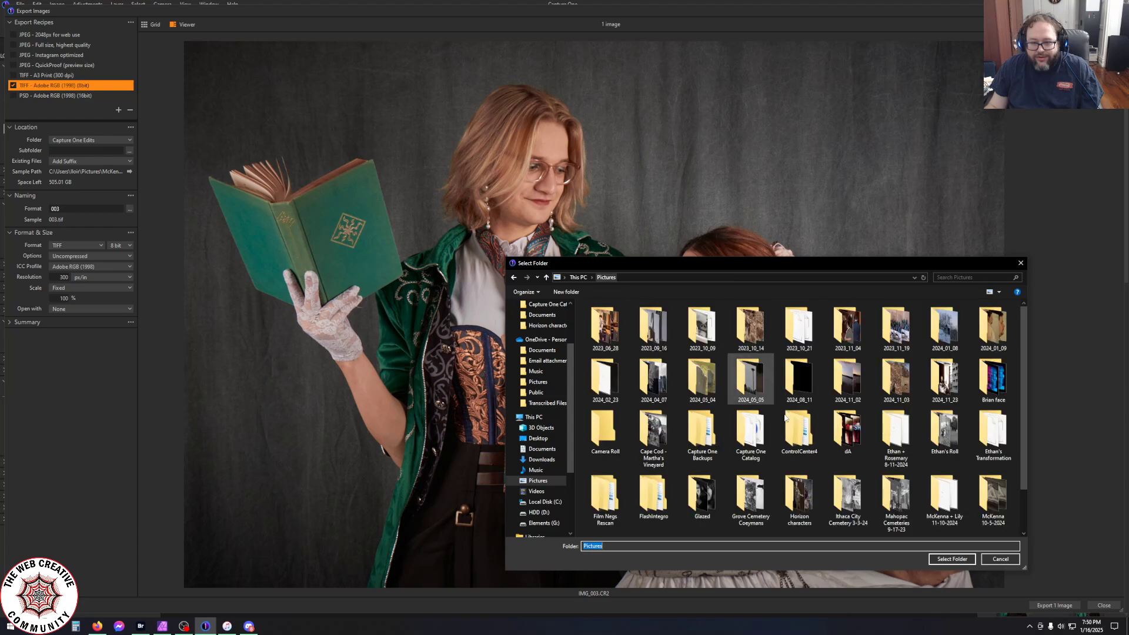
double_click(946, 500)
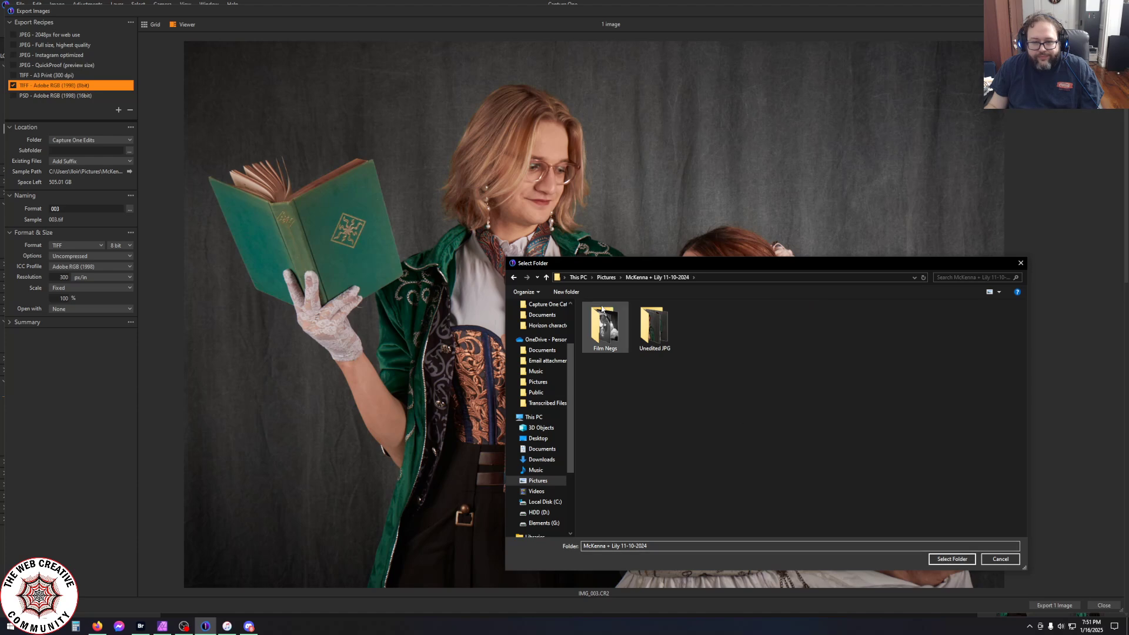
left_click(567, 292)
type("C")
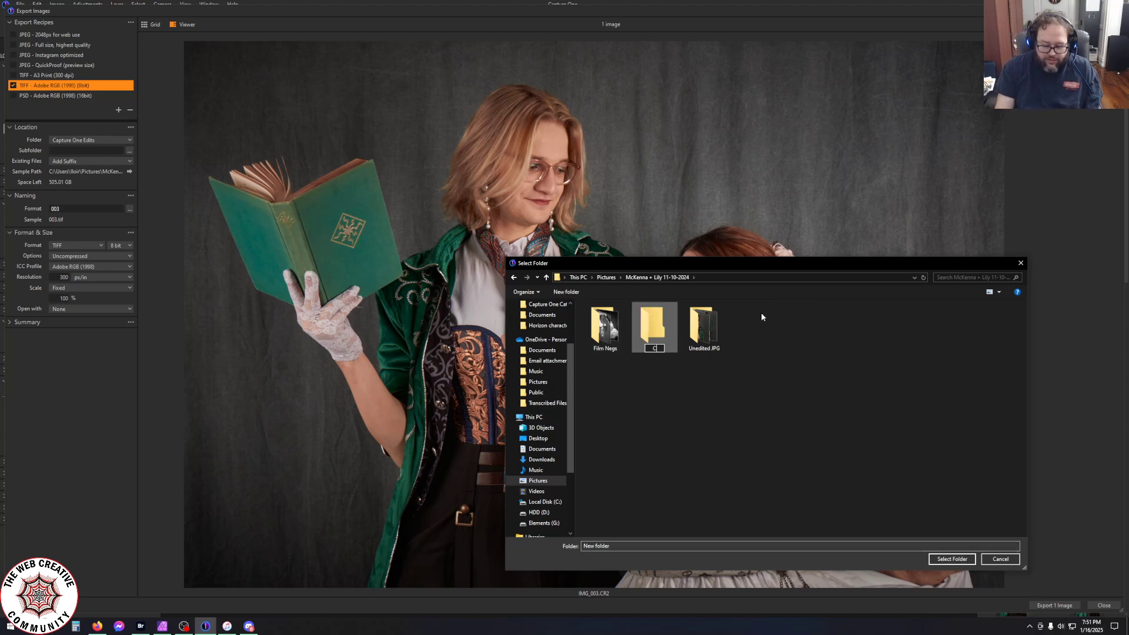
type("1 Edits")
key("Return")
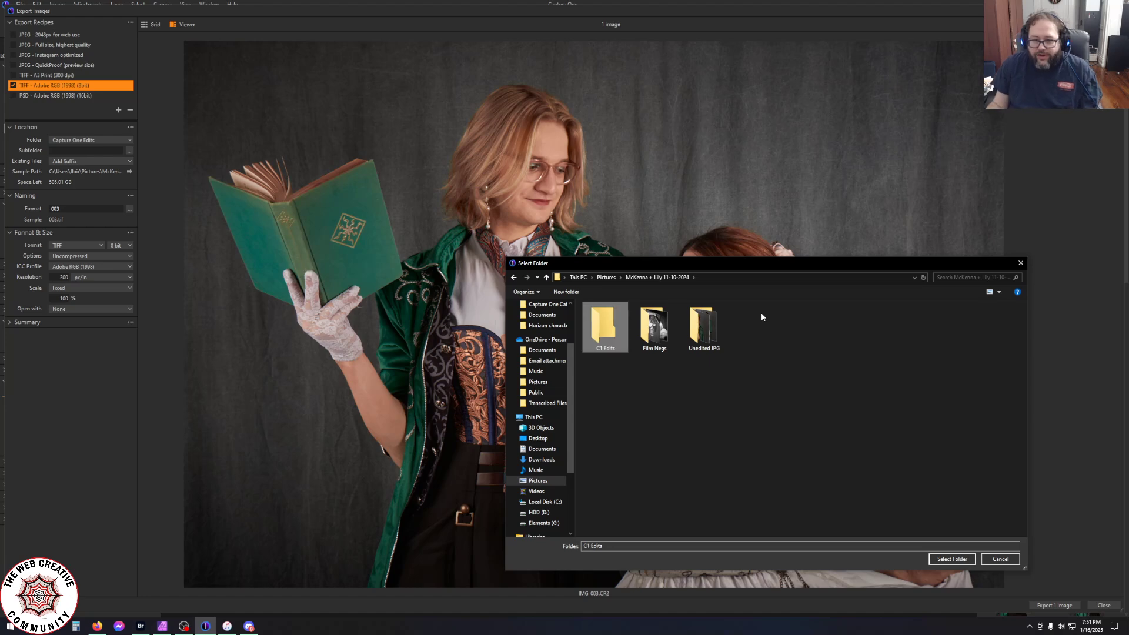
Set the C1 Edits folder as the export destination and export the image
double_click(601, 326)
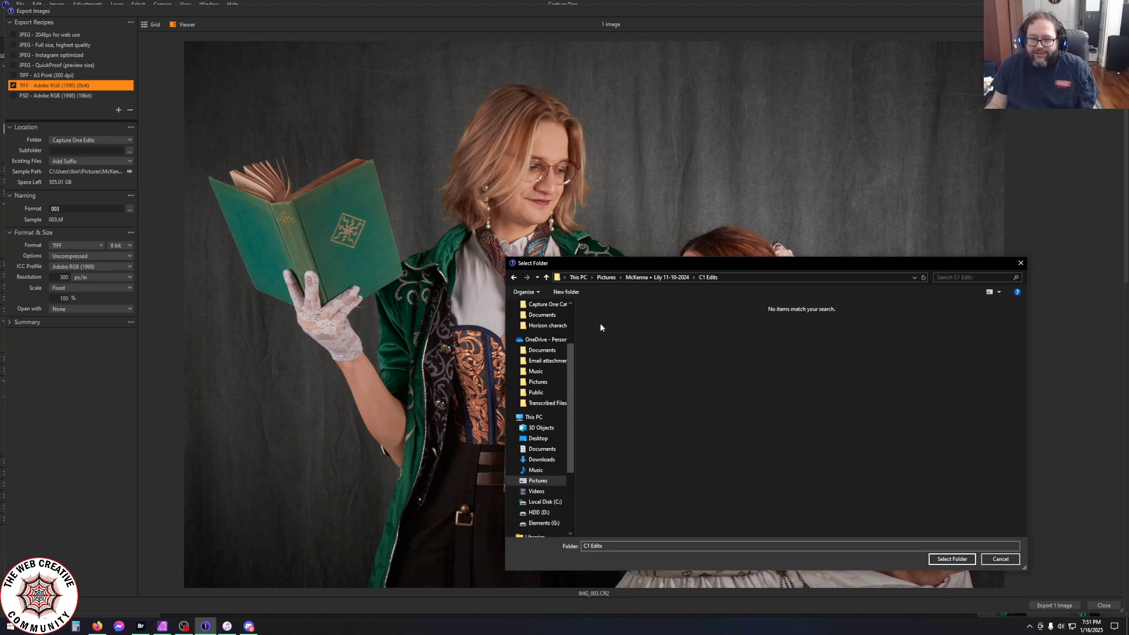
left_click(952, 559)
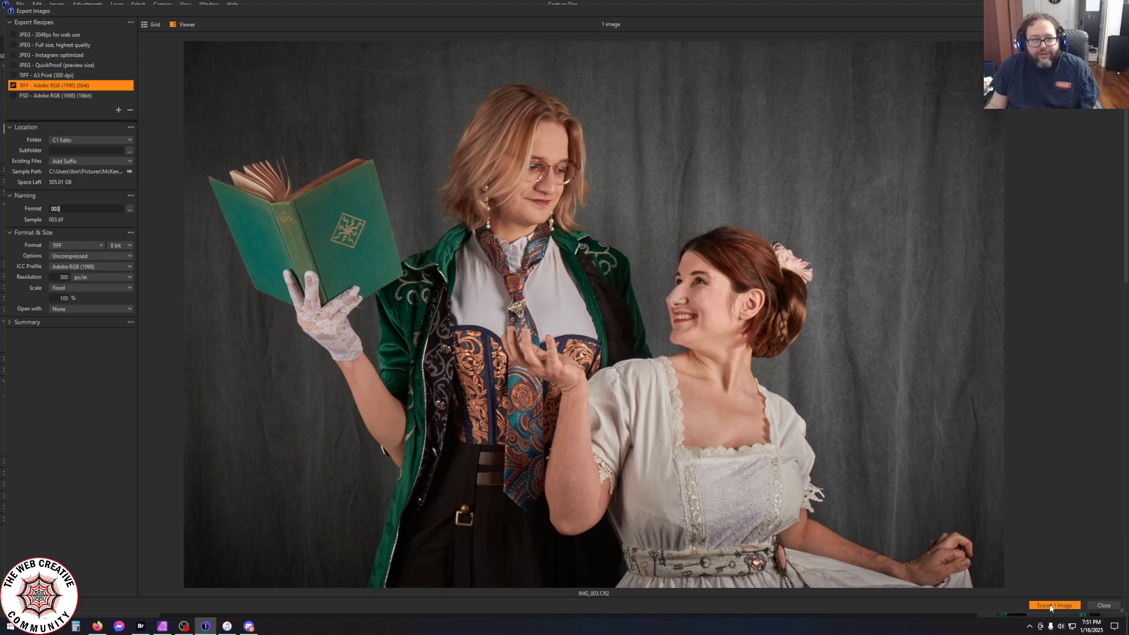
left_click(1051, 606)
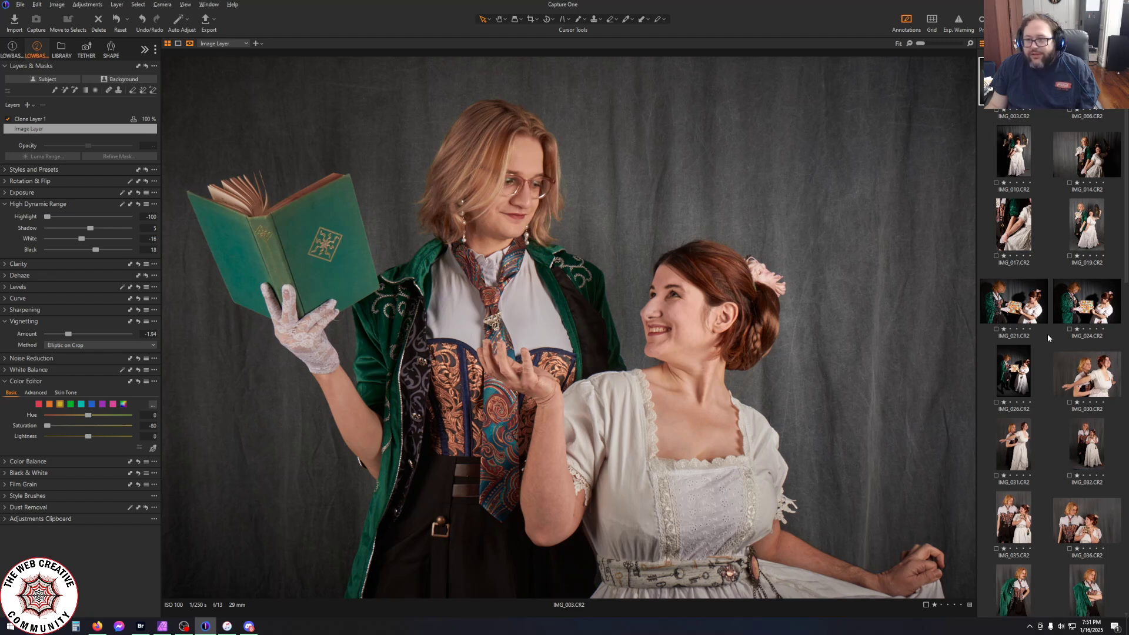
Browse the shoot's thumbnails and compare the full-length fan portraits IMG_019 and IMG_014 as candidates for editing
scroll(1048, 337, "down", 5)
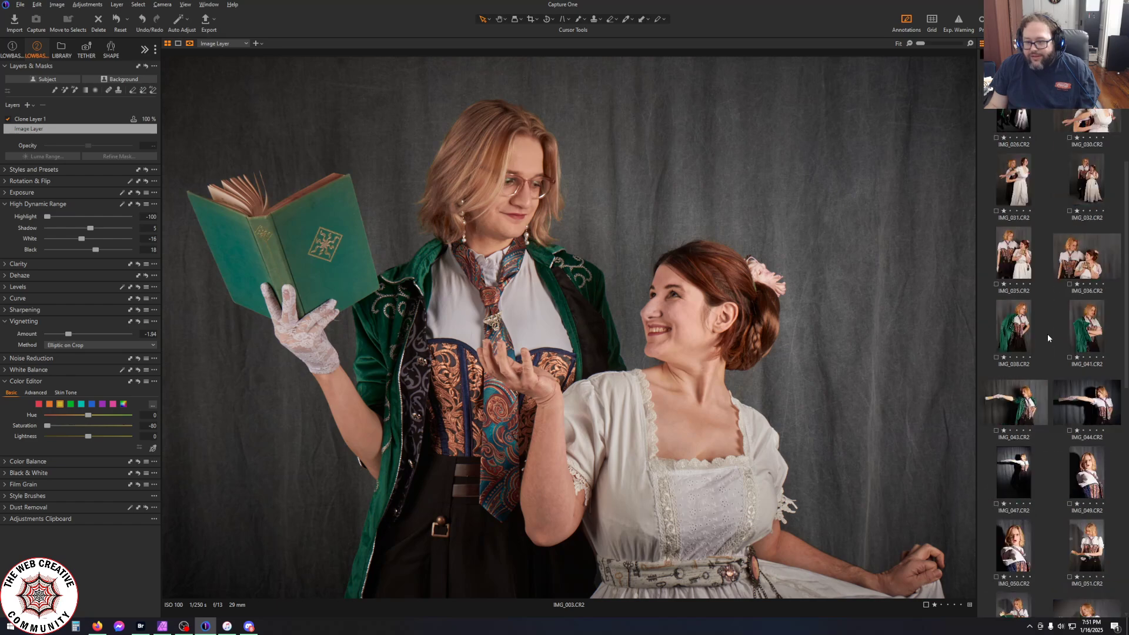
scroll(1047, 333, "up", 1)
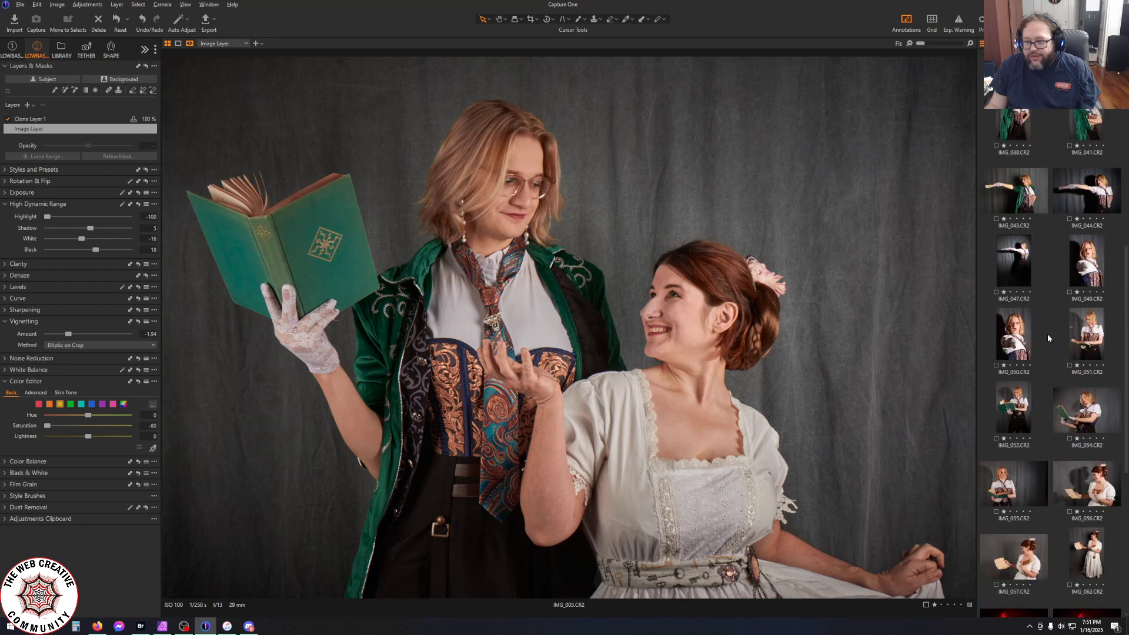
scroll(1047, 336, "up", 4)
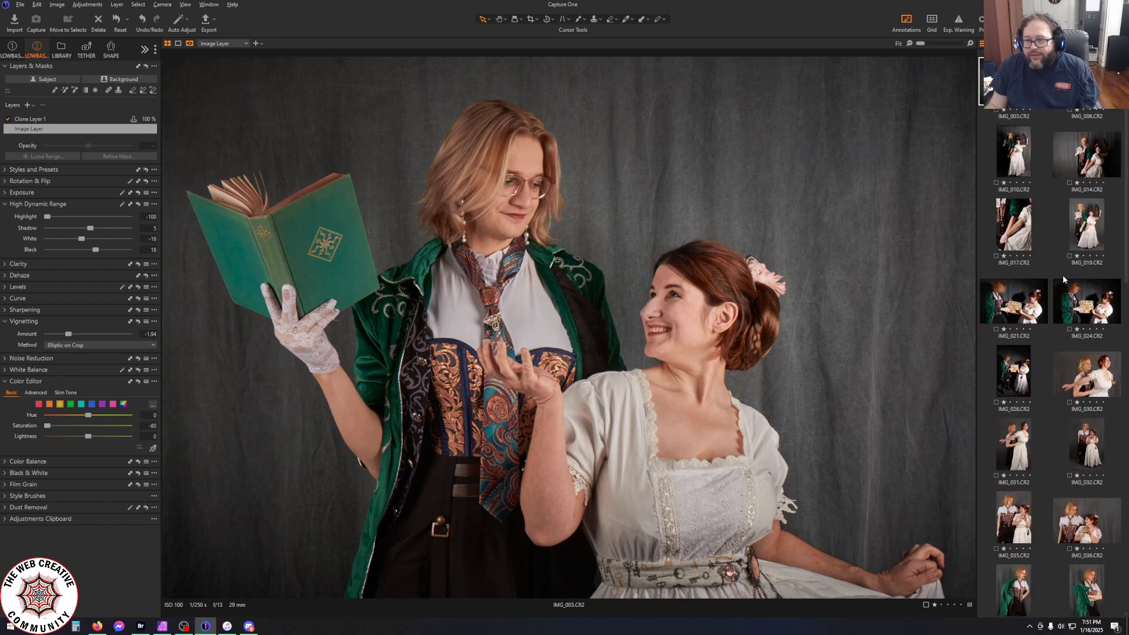
left_click(1091, 231)
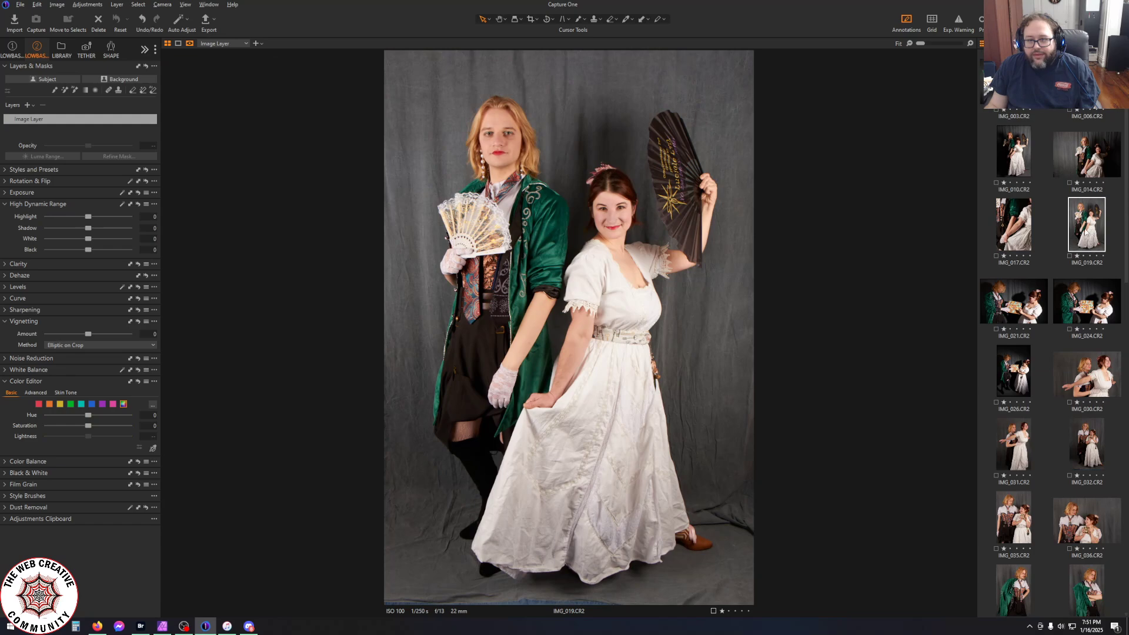
left_click(1081, 167)
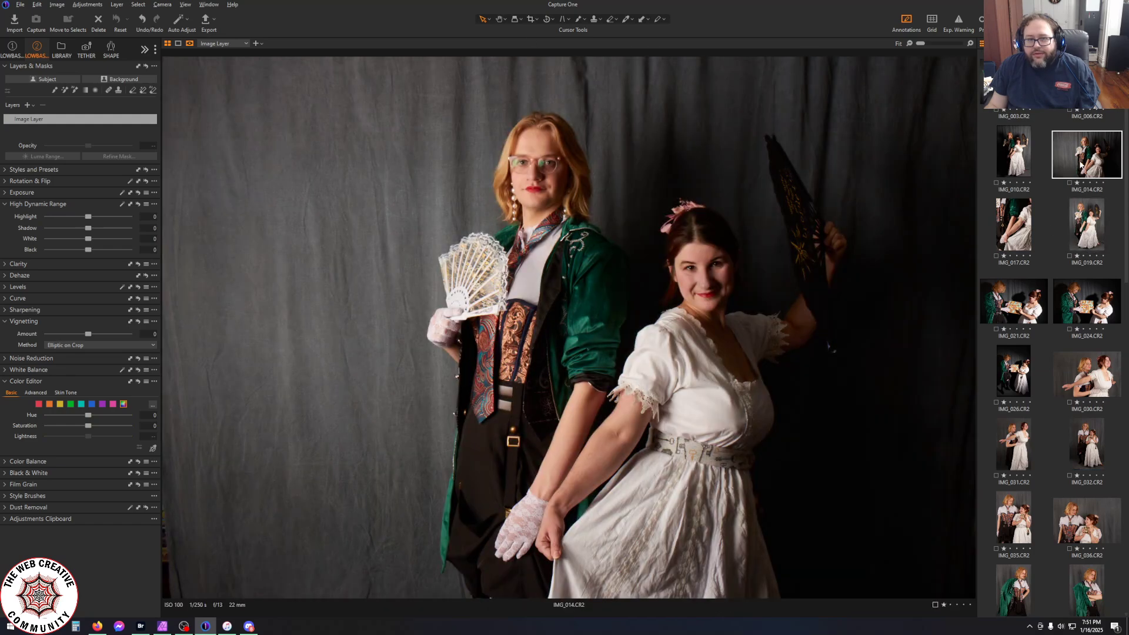
key("Left")
Open IMG_019 and move the RGB curve's white point inward to an input of about 242
left_click(1070, 221)
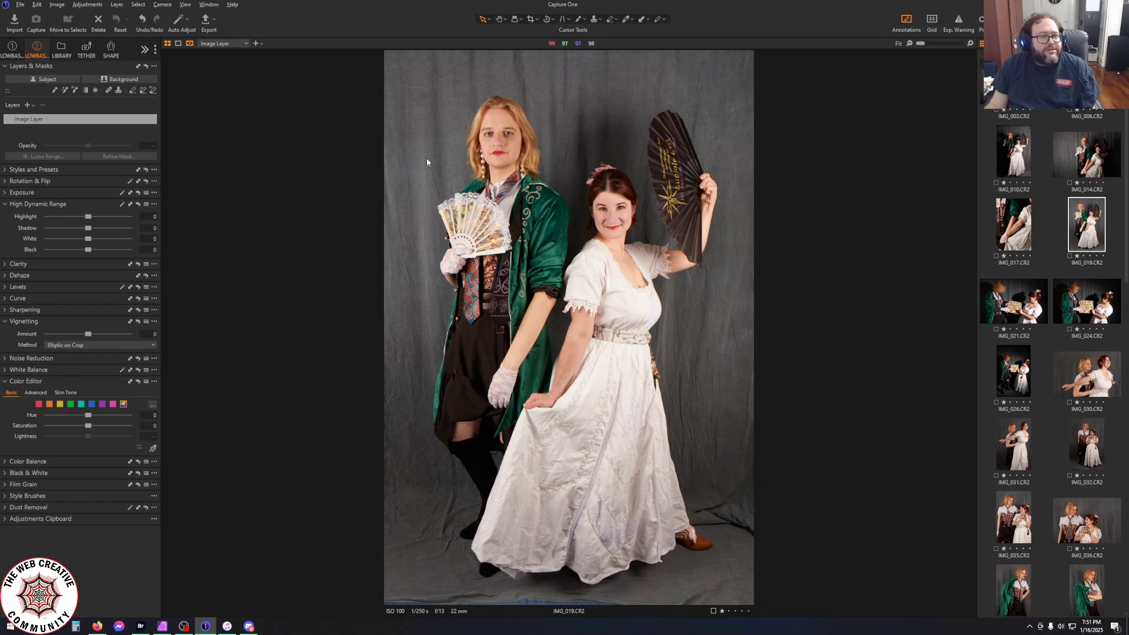
left_click(3, 298)
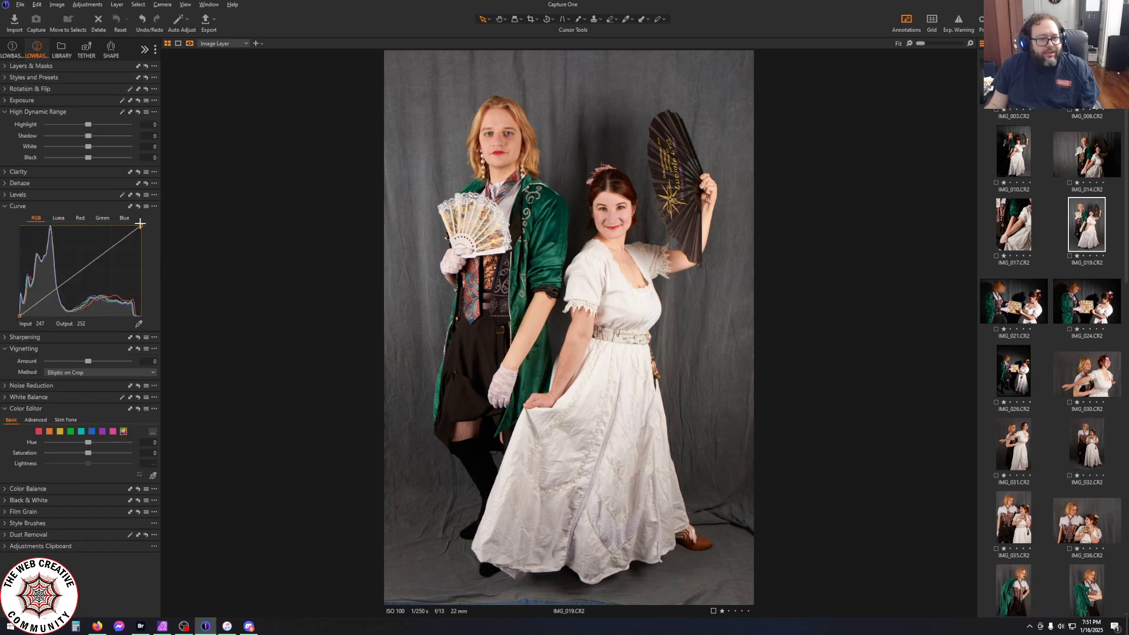
left_click_drag(140, 223, 135, 222)
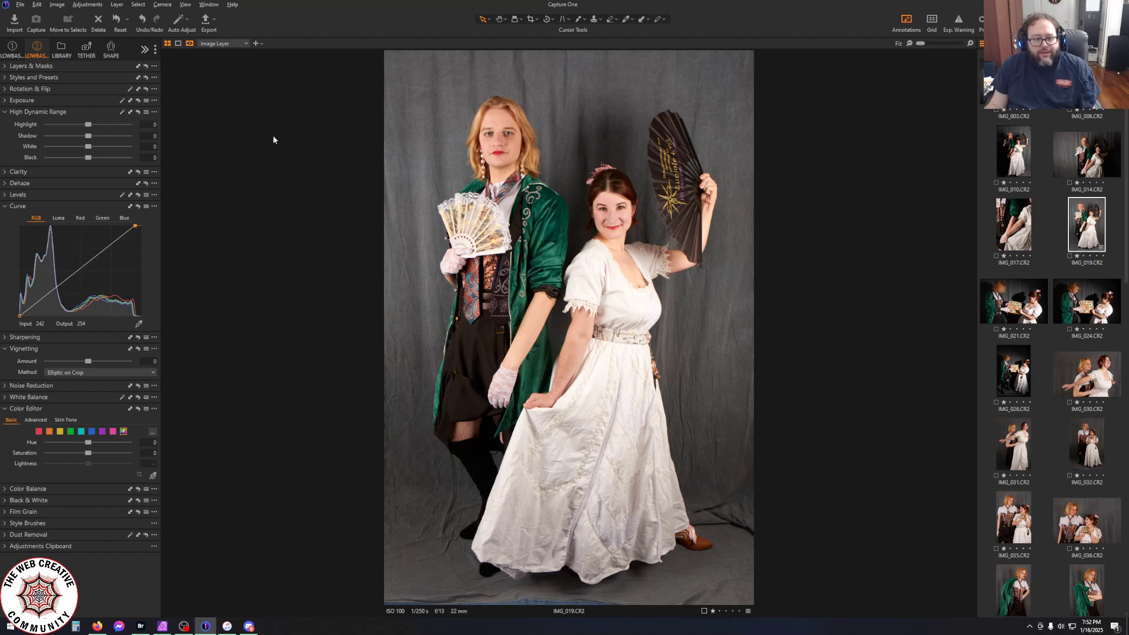
Crop the portrait with an unconstrained aspect ratio, trimming a thin strip off its bottom and top edges
left_click(532, 21)
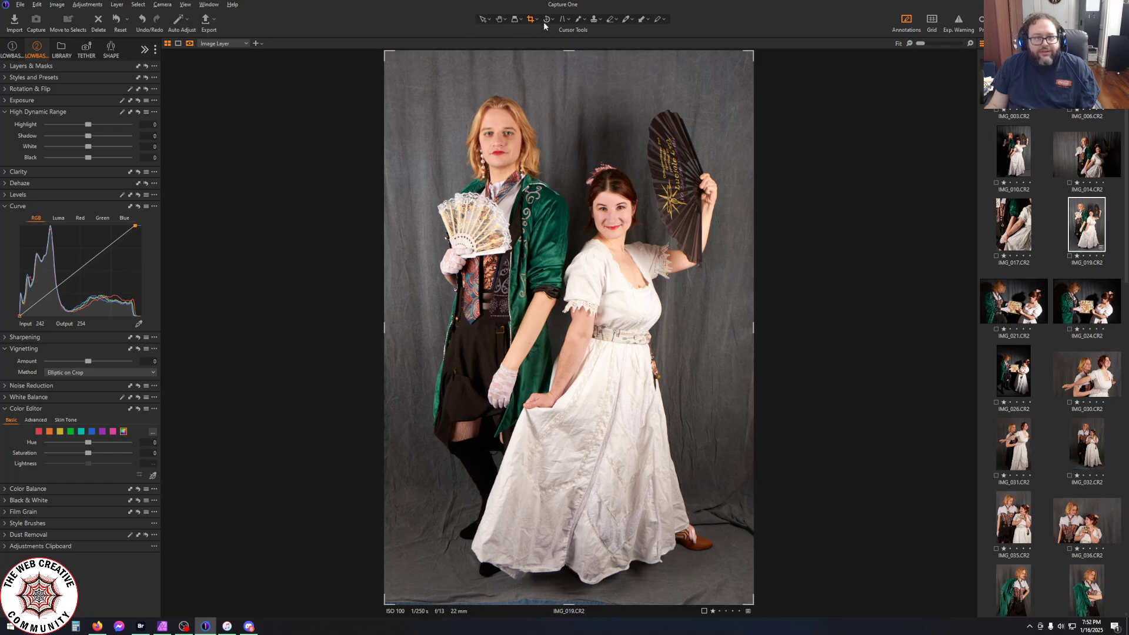
left_click(537, 20)
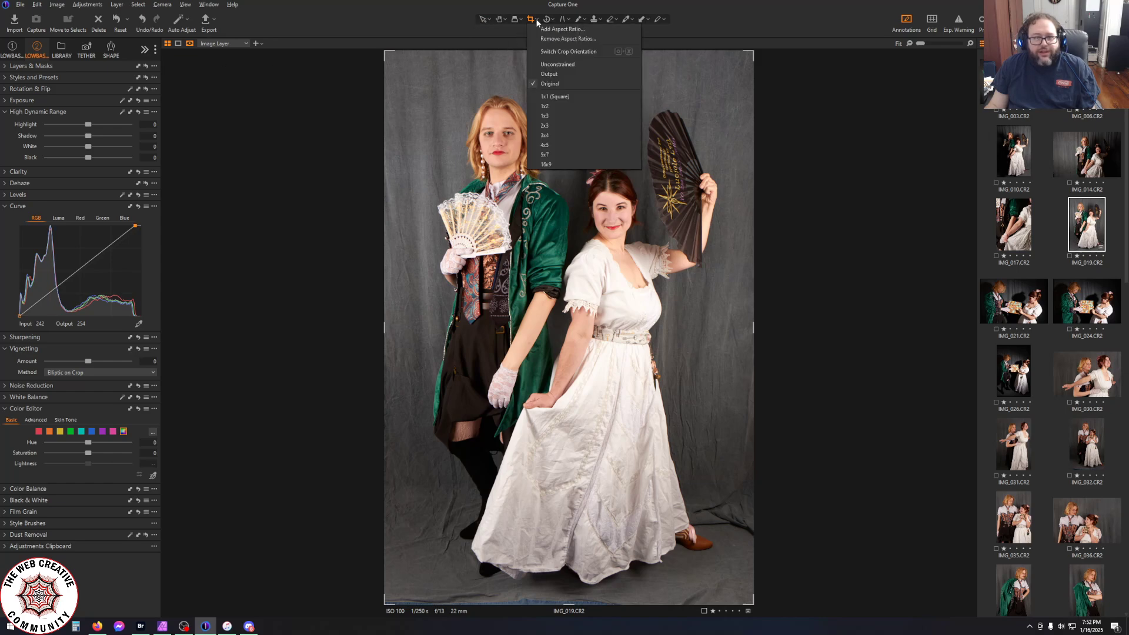
left_click(566, 64)
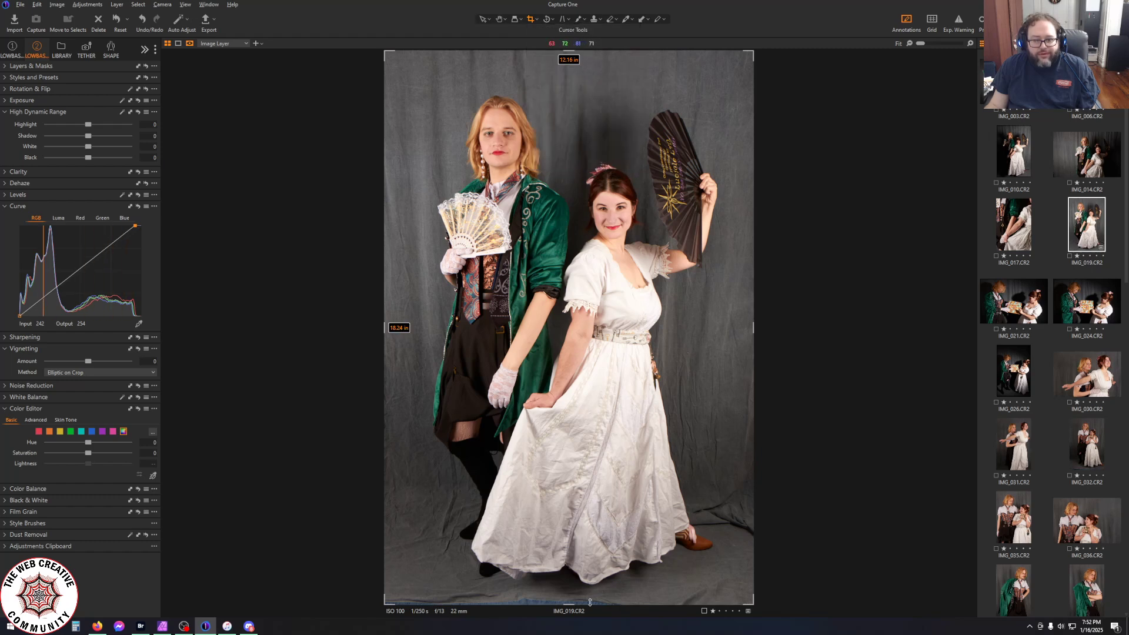
left_click_drag(570, 603, 569, 595)
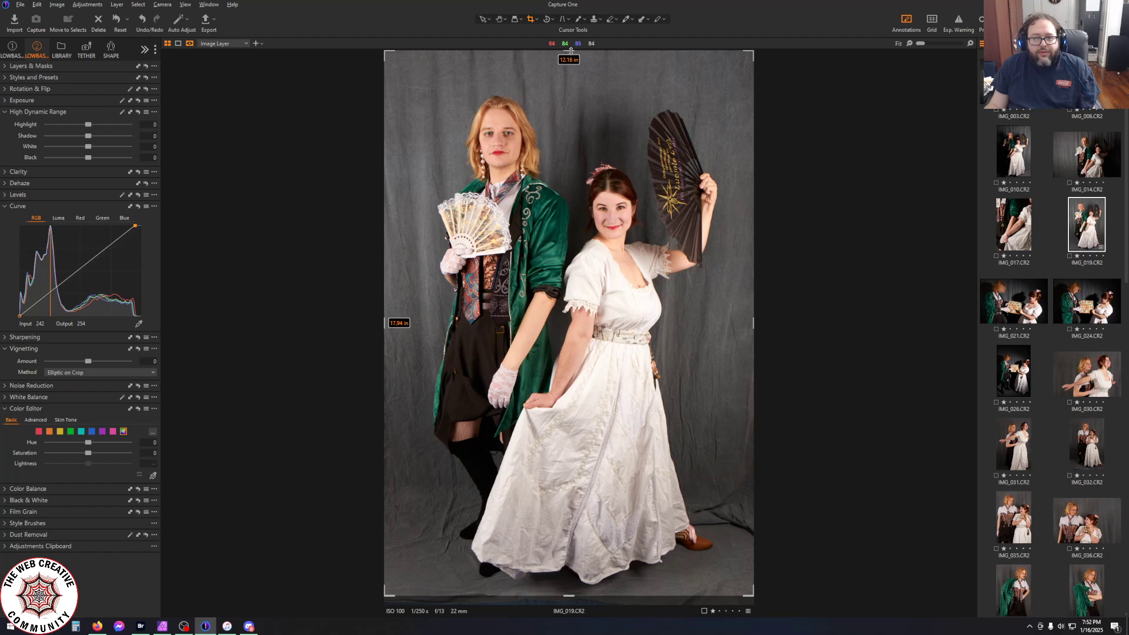
left_click_drag(572, 51, 573, 55)
key("h")
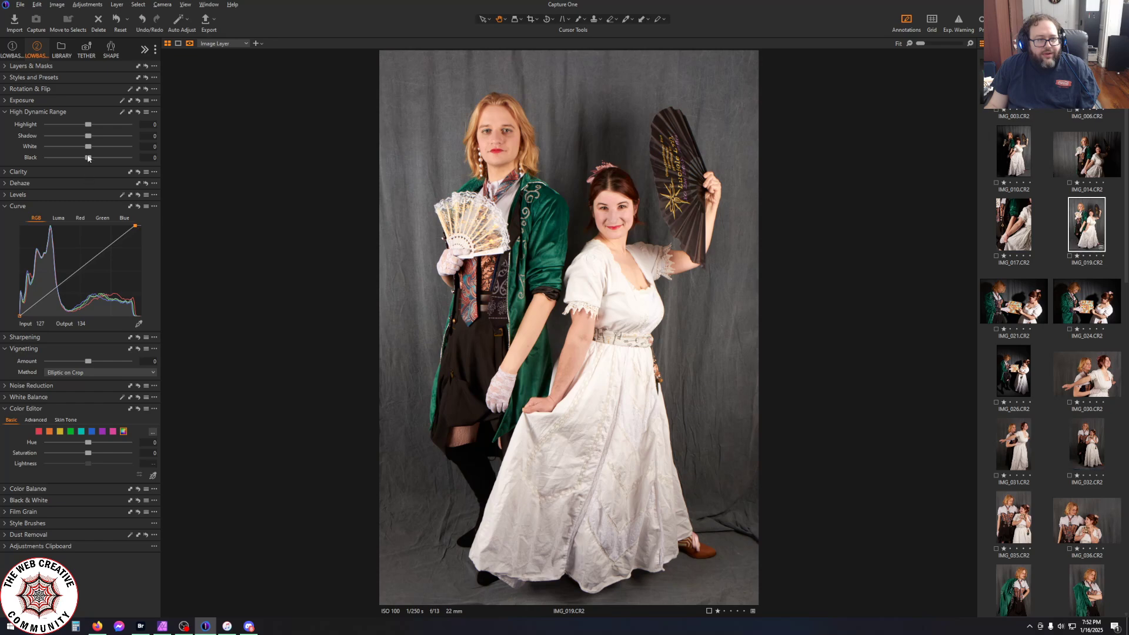
left_click_drag(91, 137, 1, 136)
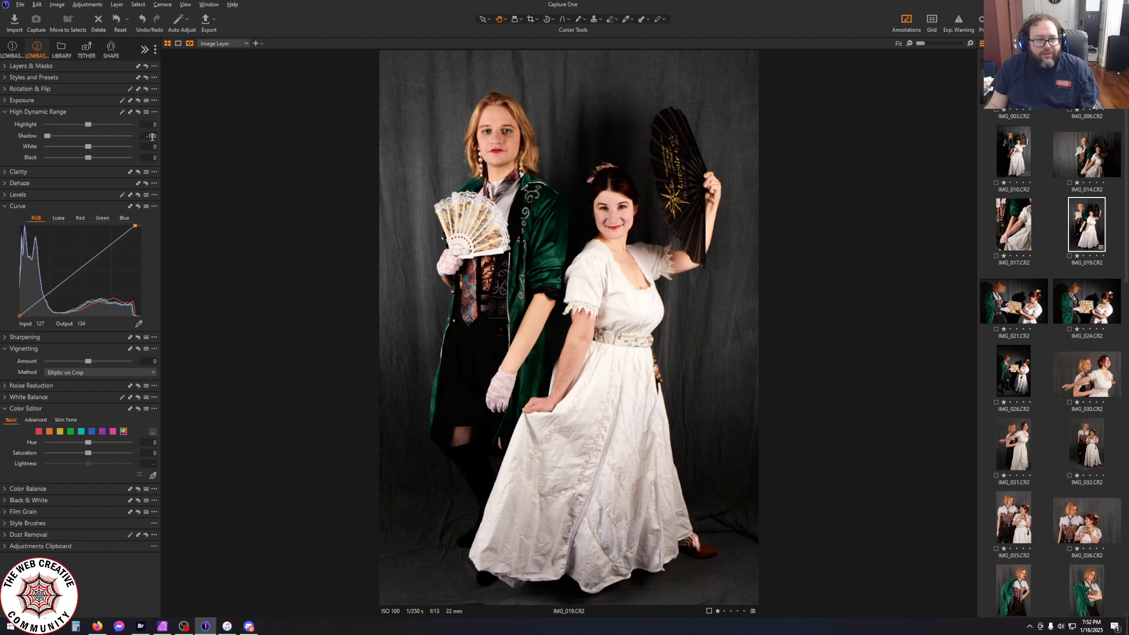
type("0")
key("Return")
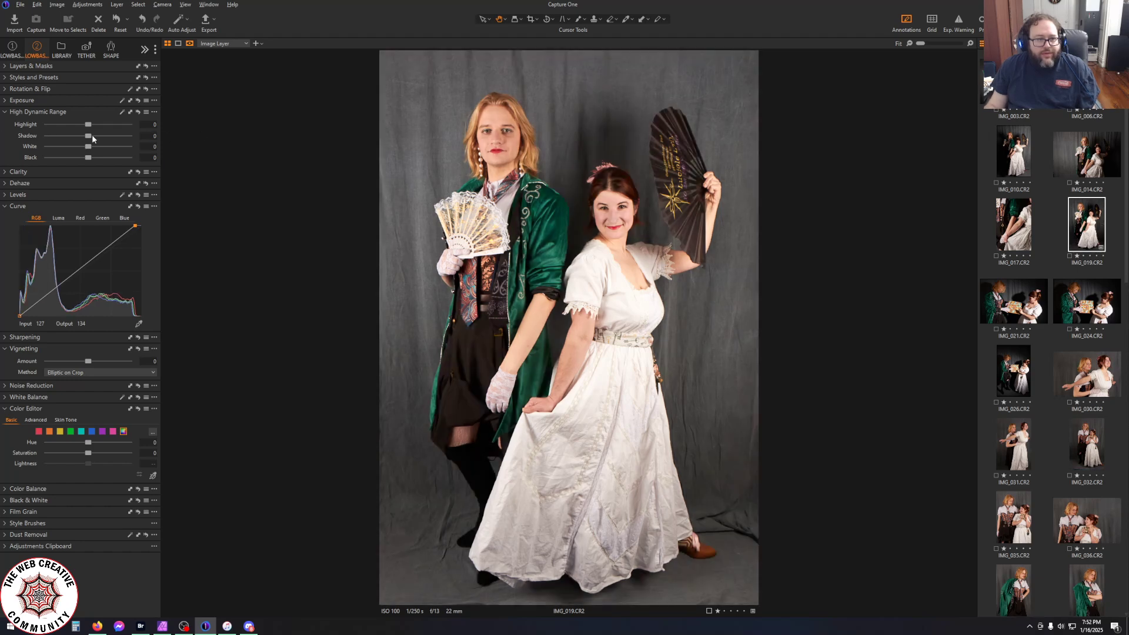
Set the High Dynamic Range adjustment to Highlight -71, White -66 and Black 25
left_click_drag(88, 124, 34, 126)
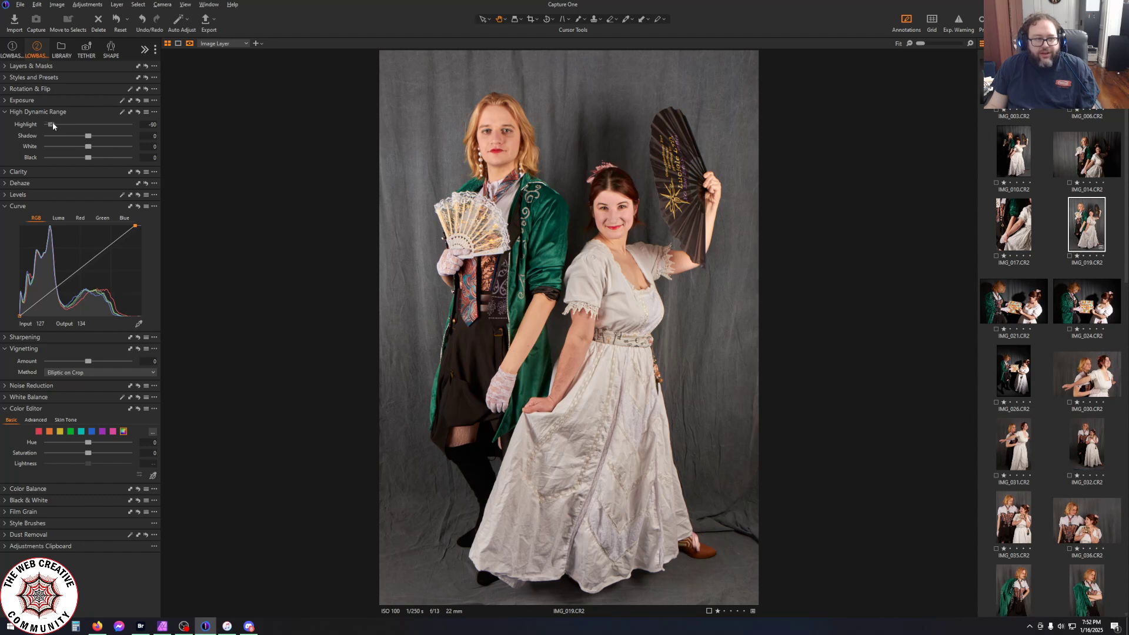
left_click_drag(49, 124, 61, 125)
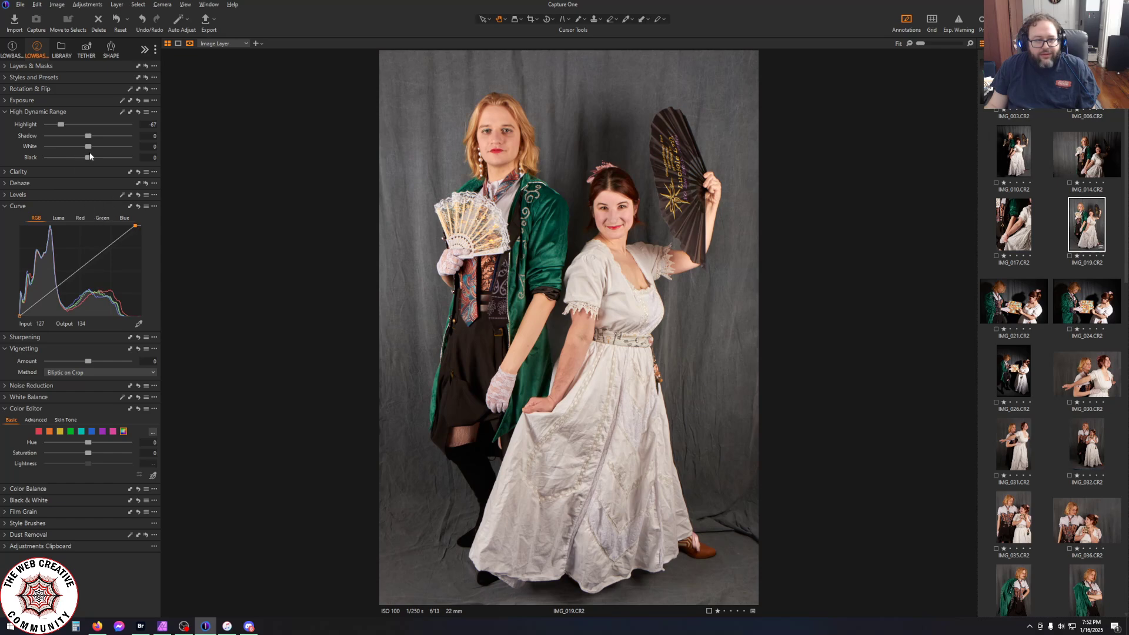
left_click_drag(91, 150, 1, 151)
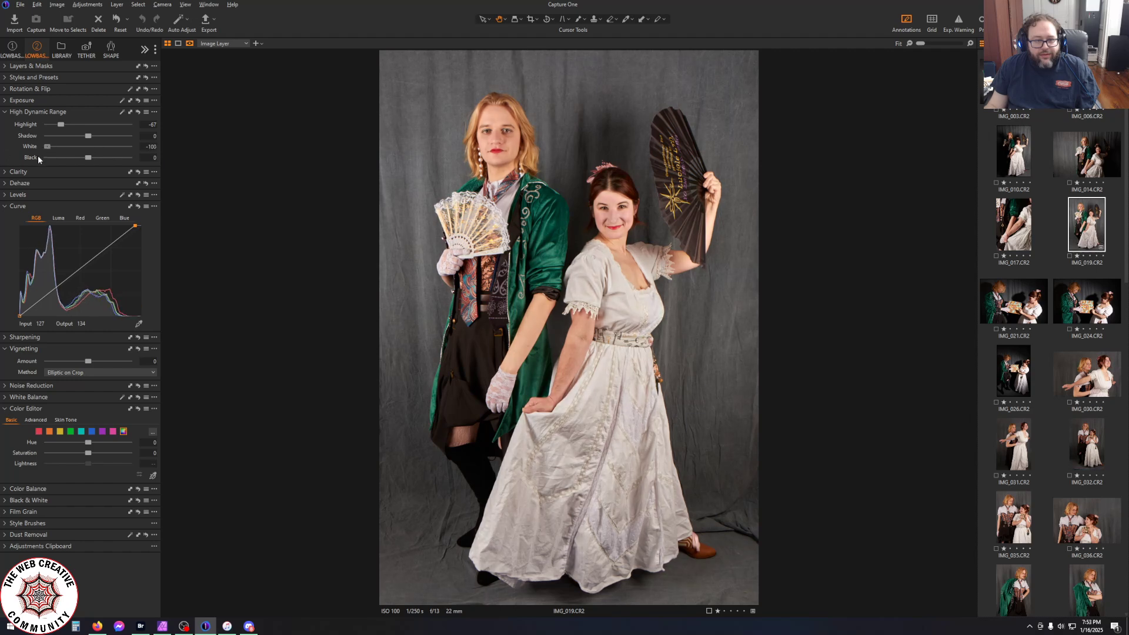
left_click_drag(47, 151, 60, 126)
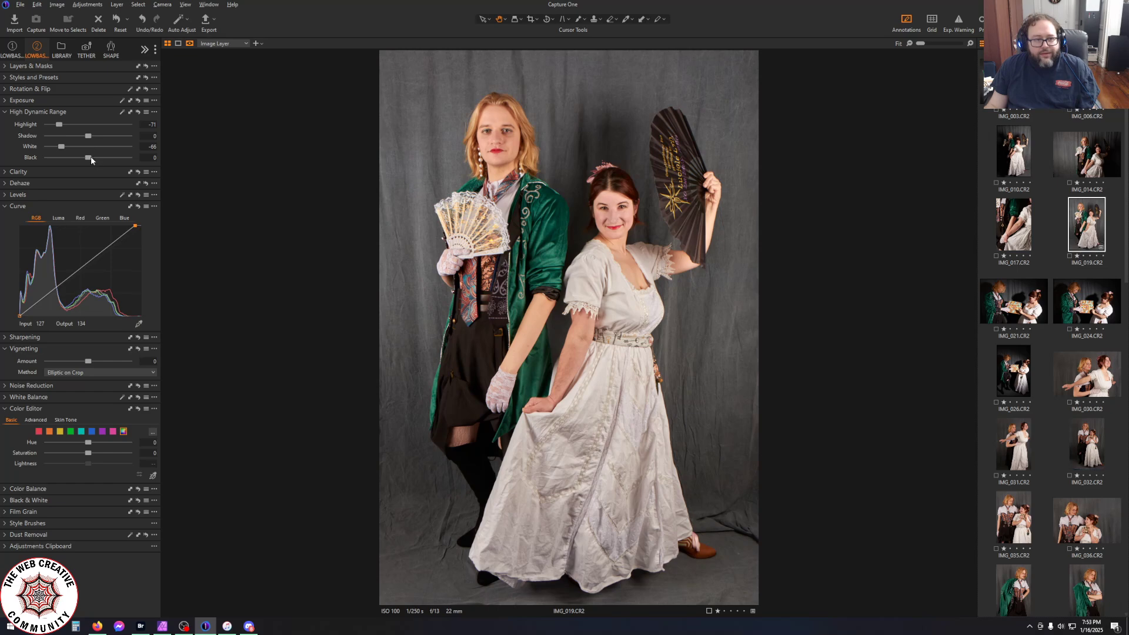
left_click_drag(90, 159, 100, 161)
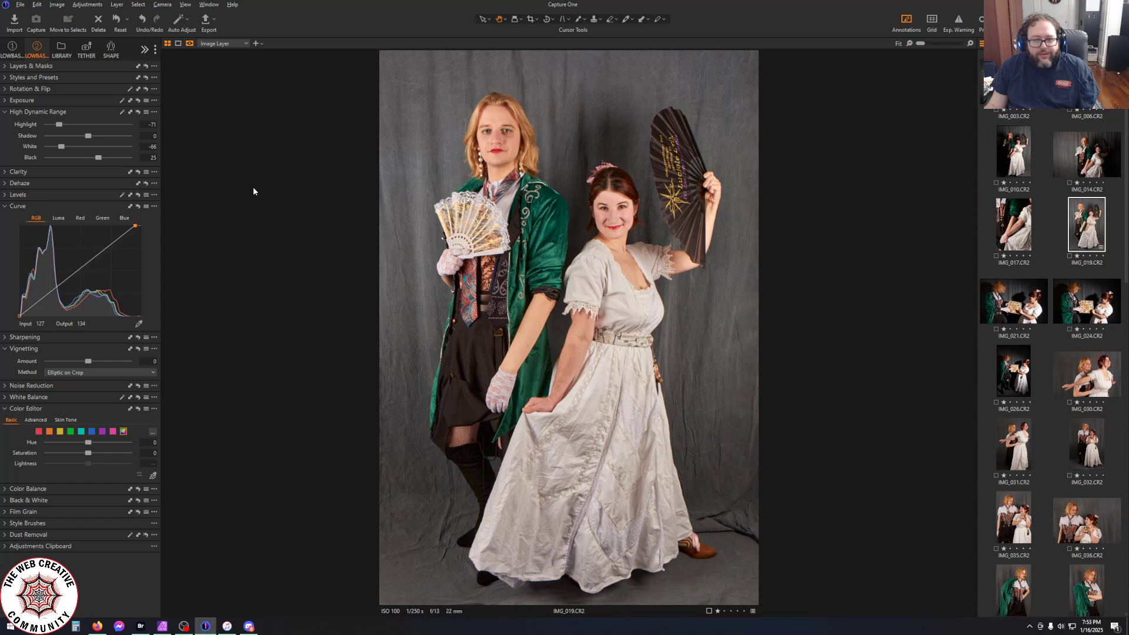
Reduce the saturation of the yellow color range to about -64 and of the red range to -13.8
left_click(60, 432)
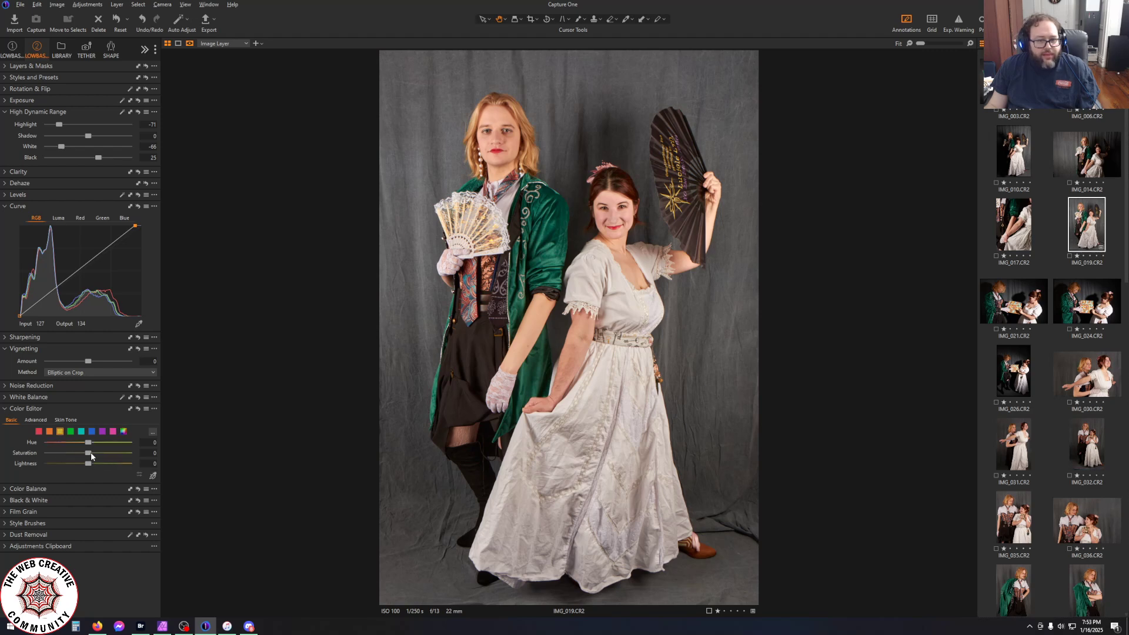
left_click_drag(88, 453, 58, 463)
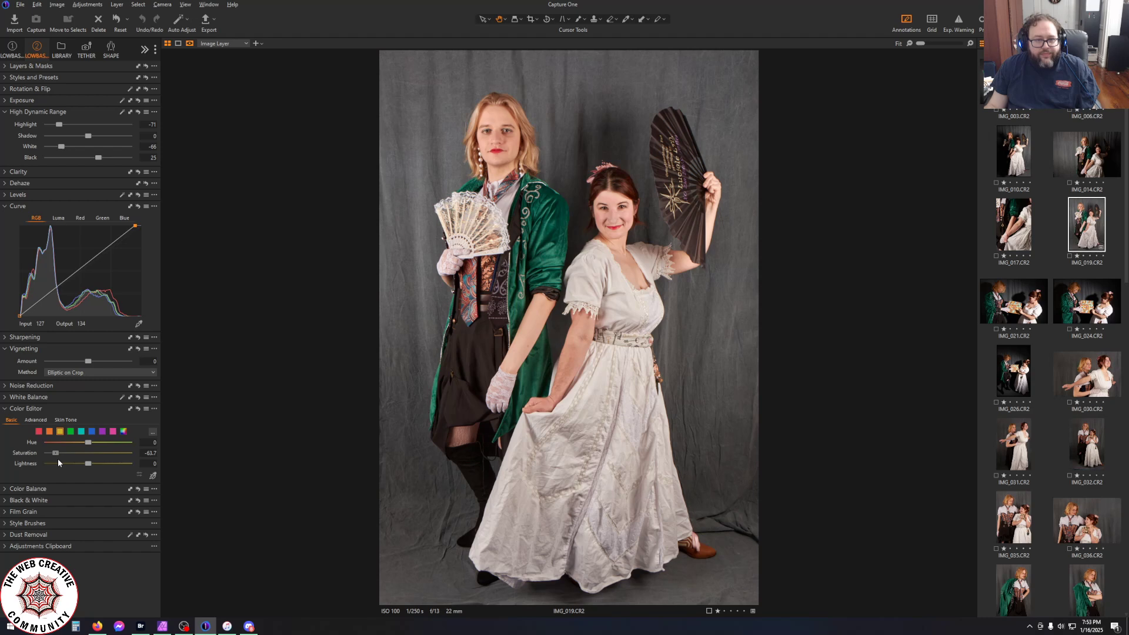
mouse_move(58, 463)
left_mouse_down()
mouse_move(3, 448)
mouse_move(58, 457)
left_mouse_up()
left_click(39, 432)
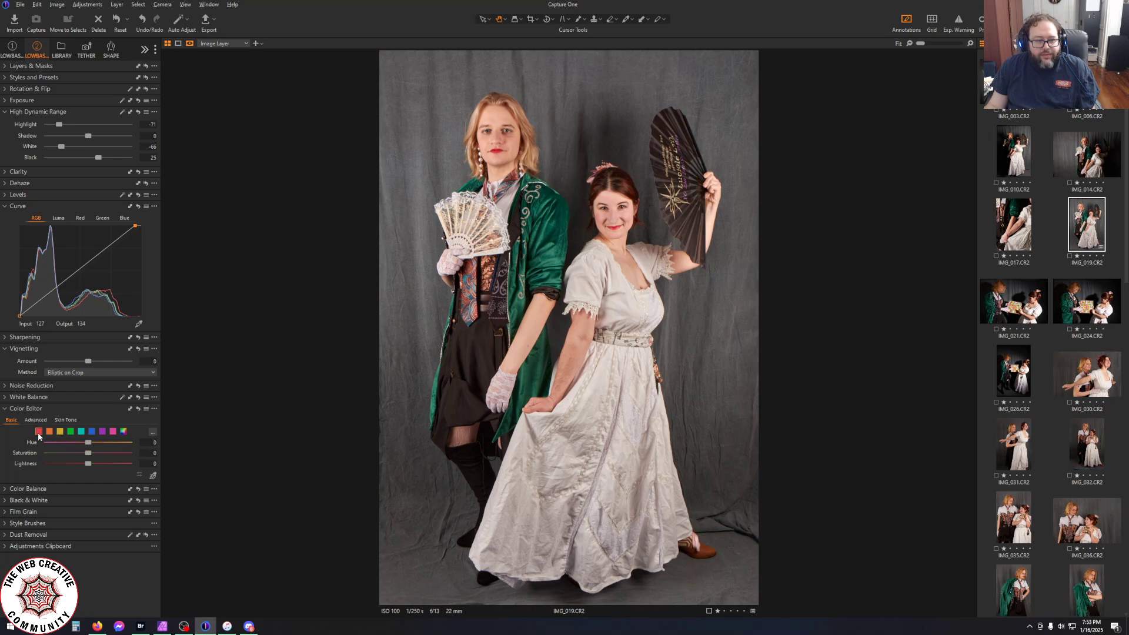
mouse_move(89, 451)
left_mouse_down()
mouse_move(3, 452)
mouse_move(71, 452)
left_mouse_up()
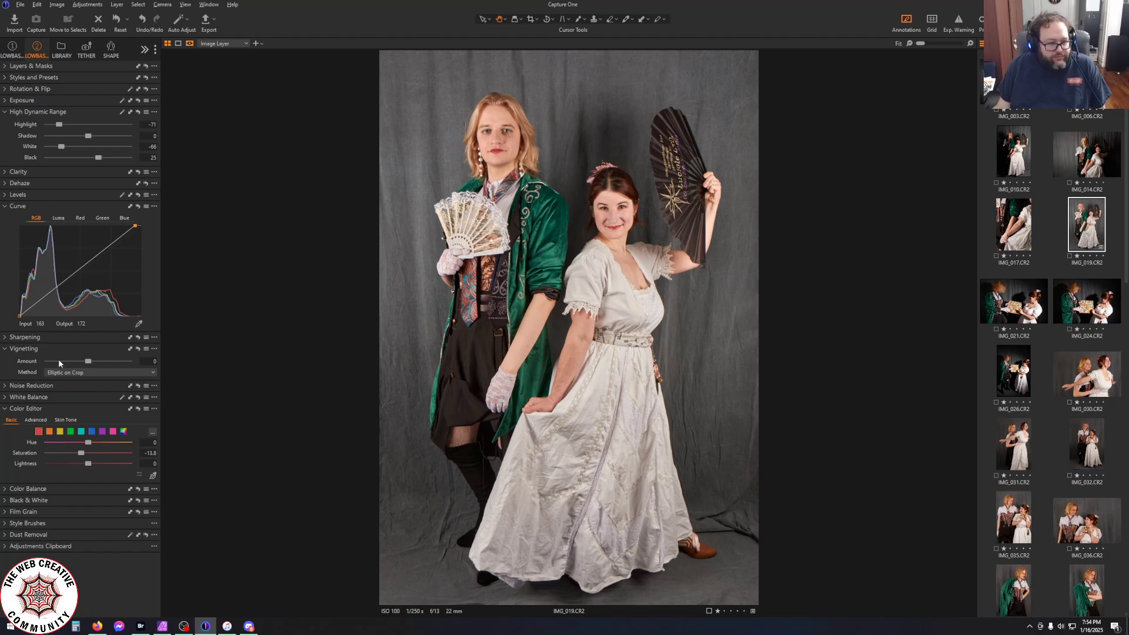
Darken the portrait's edges with a vignetting amount of -1.72 and raise the High Dynamic Range Shadow value to 6
left_click_drag(87, 361, 69, 364)
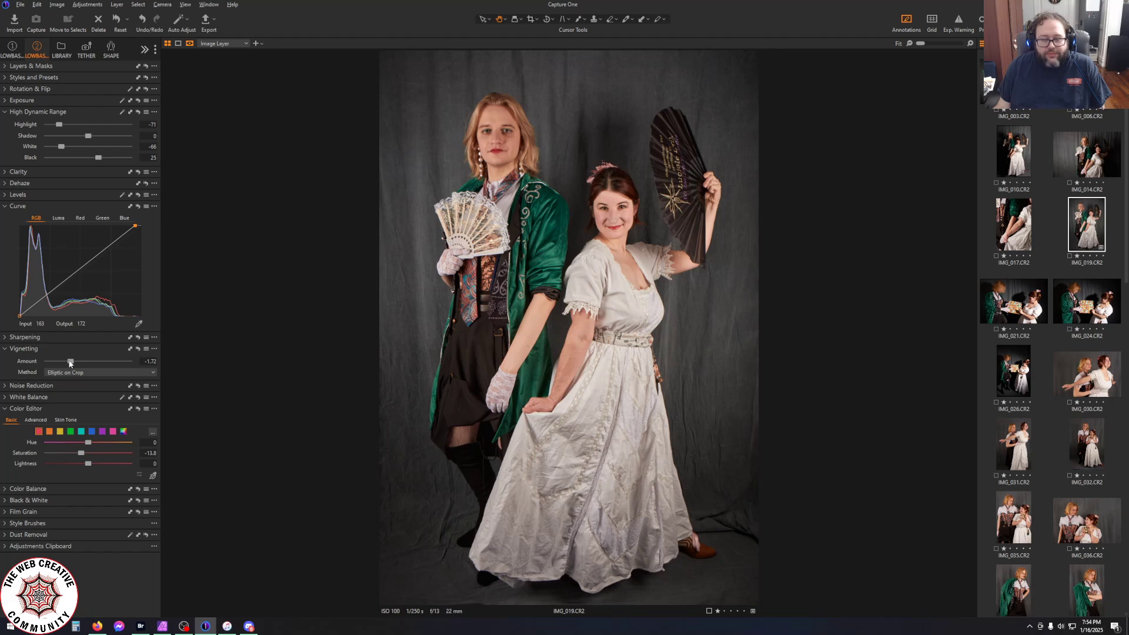
left_click(91, 139)
left_click_drag(90, 135, 93, 136)
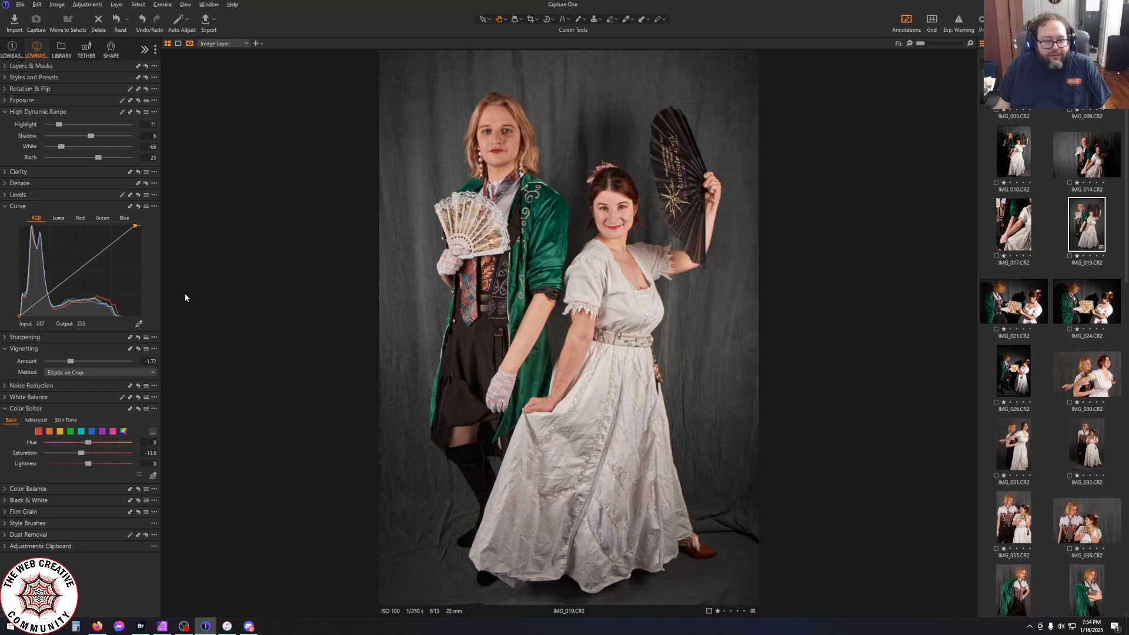
Set the vignetting amount to -2 and raise the High Dynamic Range Highlight value to about -61
left_click(145, 363)
type("-2")
key("Return")
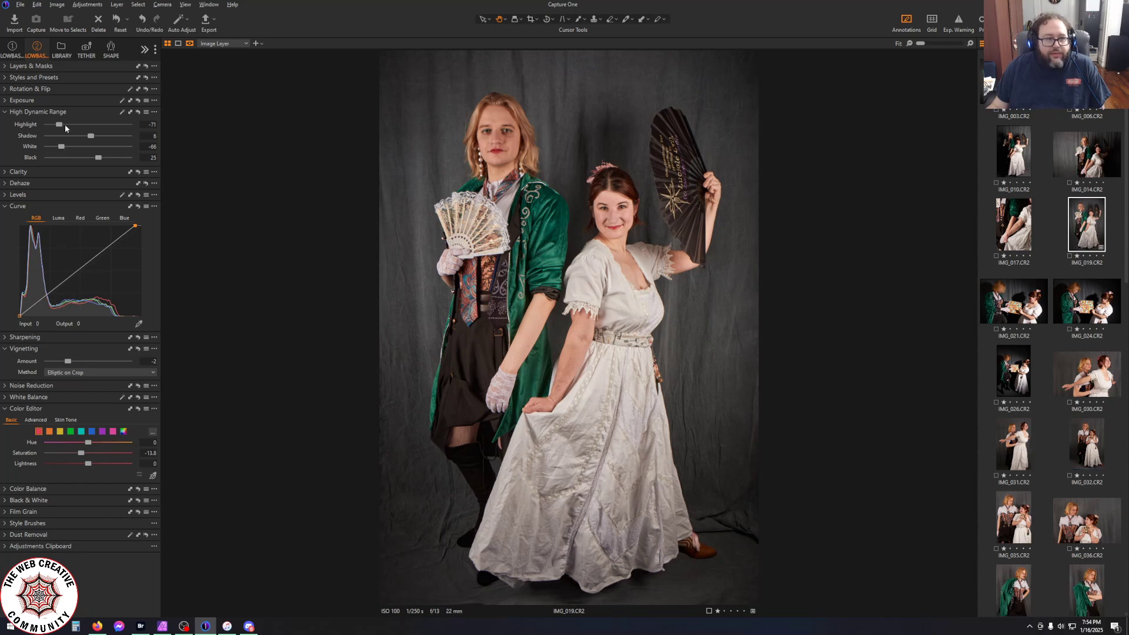
left_click_drag(60, 124, 66, 126)
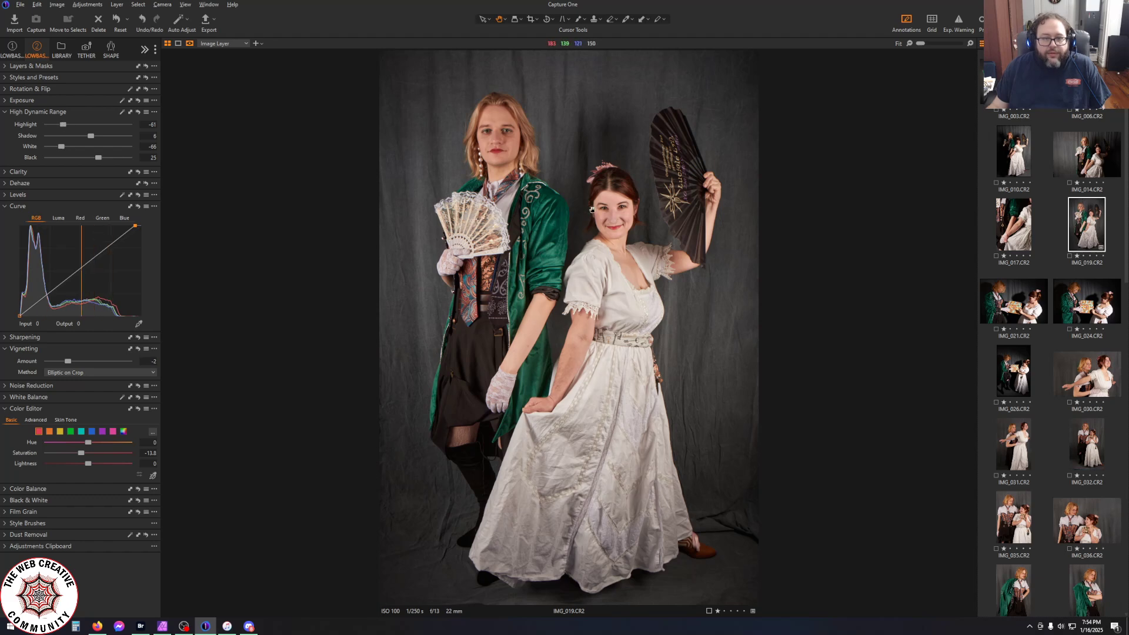
Inspect the couple portrait up close from the faces to the skirt hem, checking the white dress for blemishes
scroll(590, 256, "up", 2)
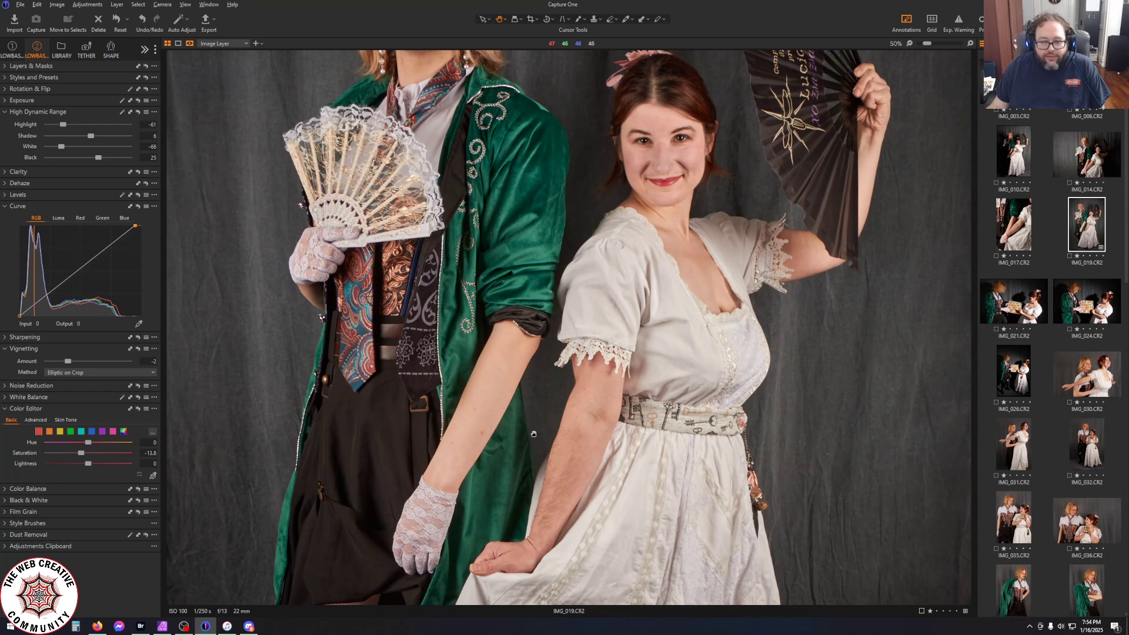
scroll(636, 274, "down", 1)
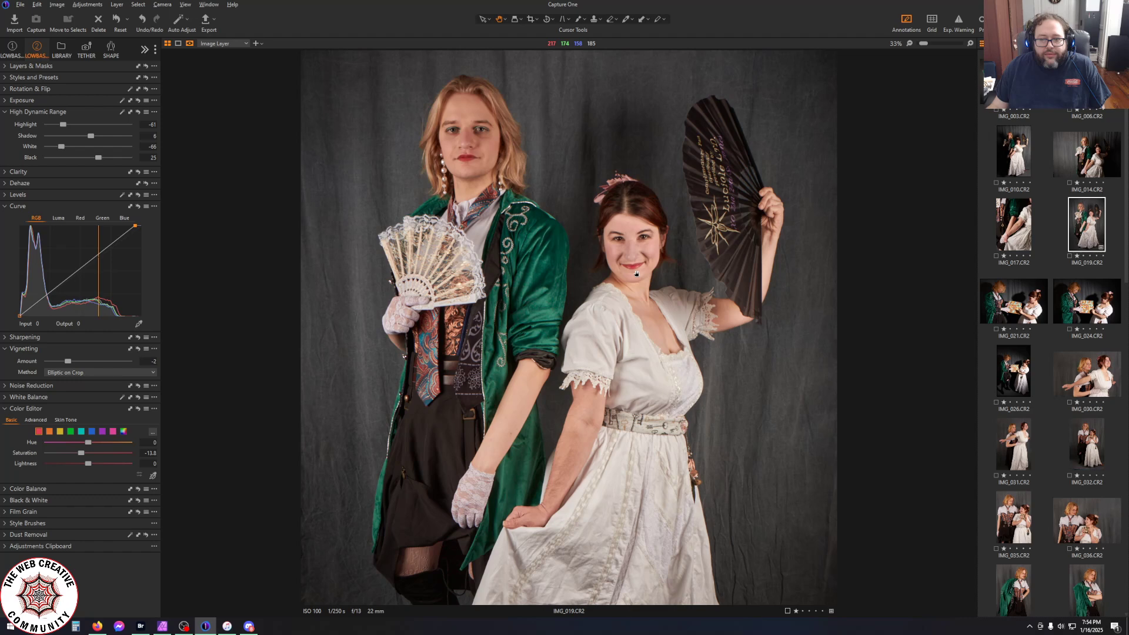
left_click_drag(636, 273, 602, 325)
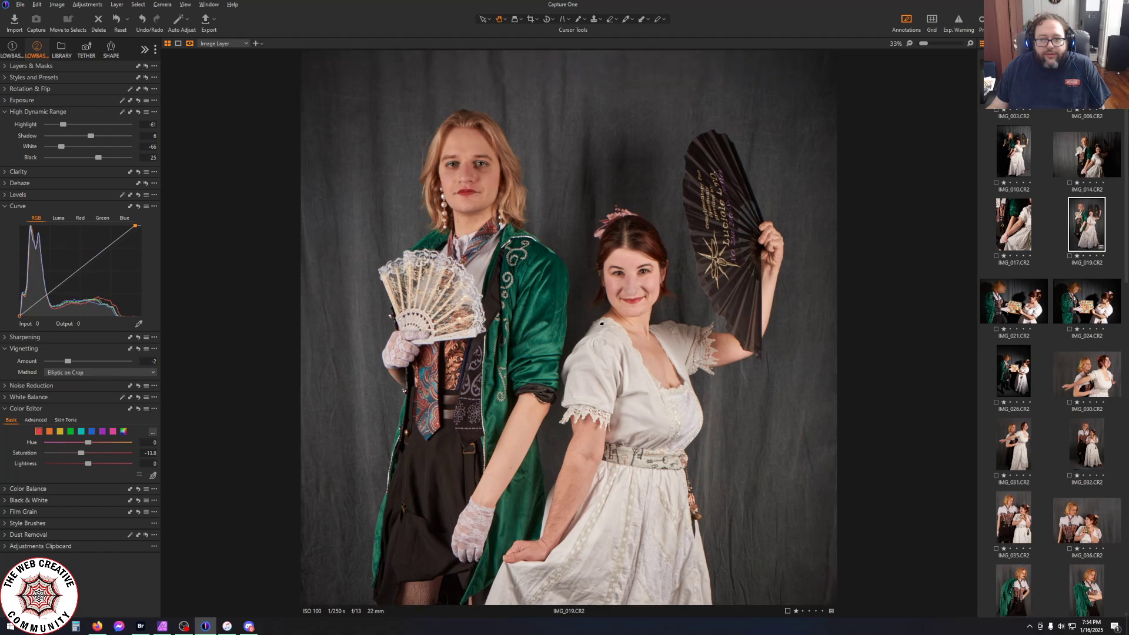
left_click_drag(593, 232, 587, 118)
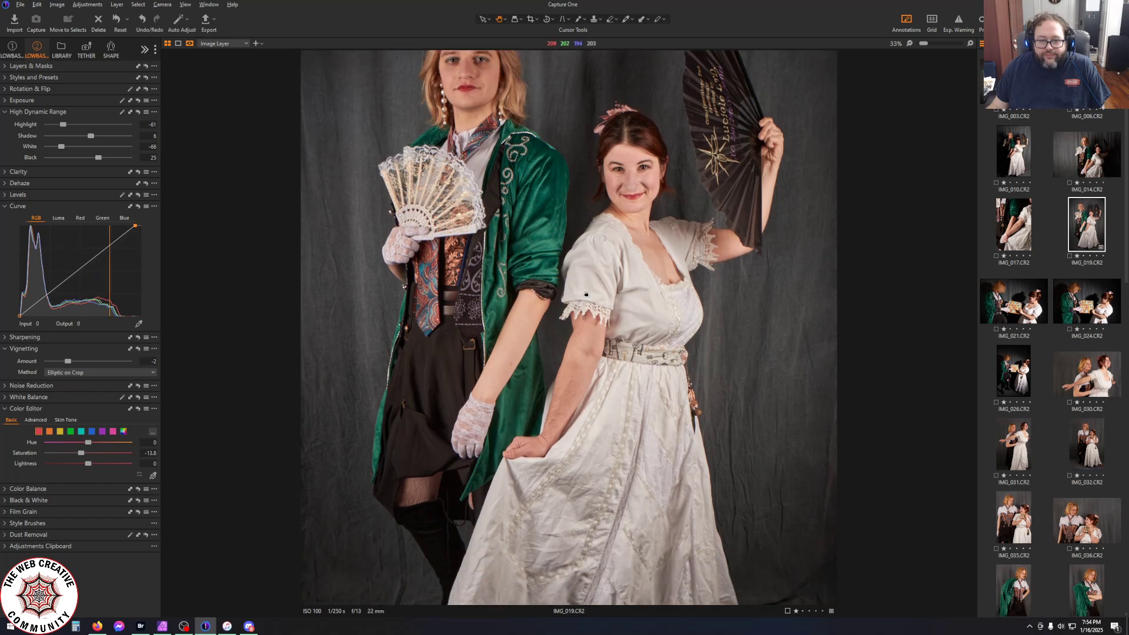
scroll(588, 317, "up", 1)
scroll(636, 405, "down", 5)
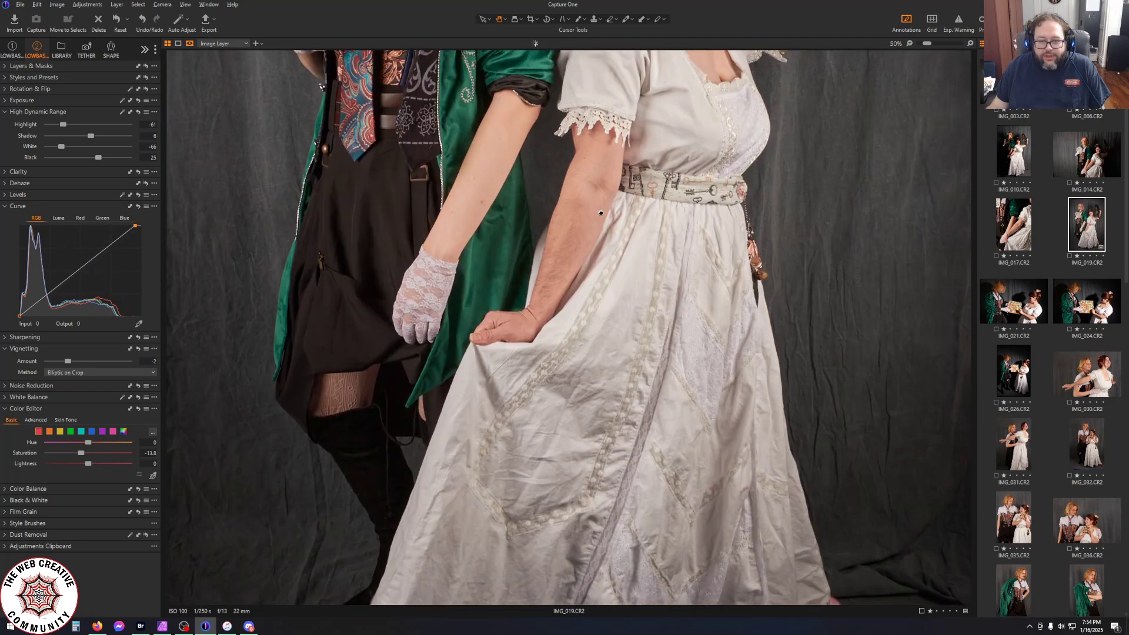
scroll(600, 247, "down", 1)
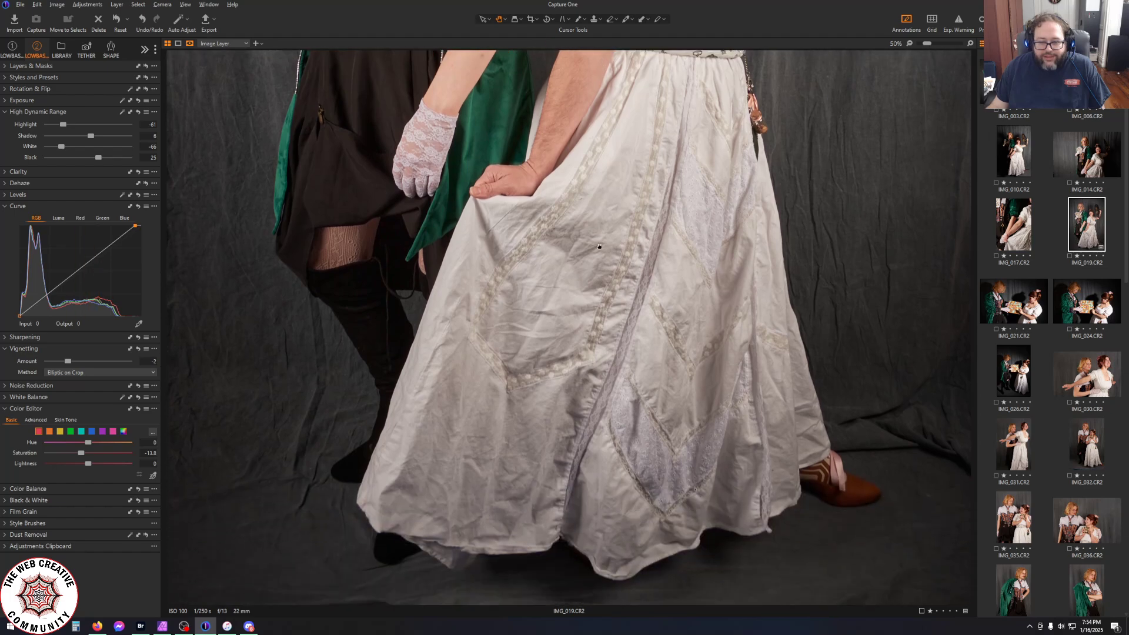
scroll(588, 355, "up", 4)
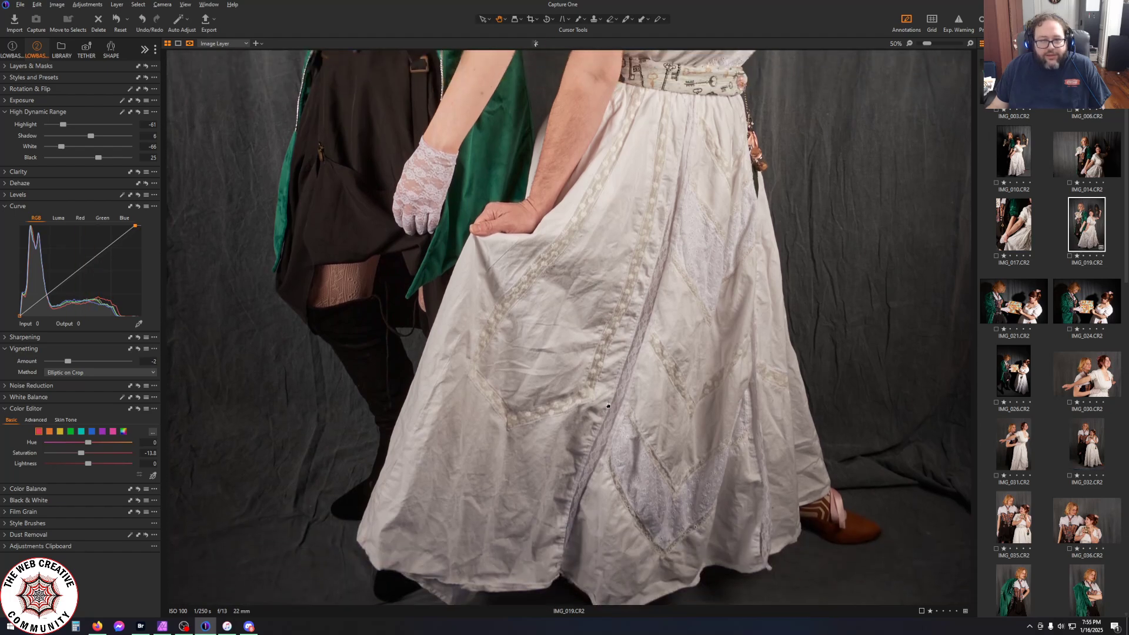
scroll(588, 356, "up", 11)
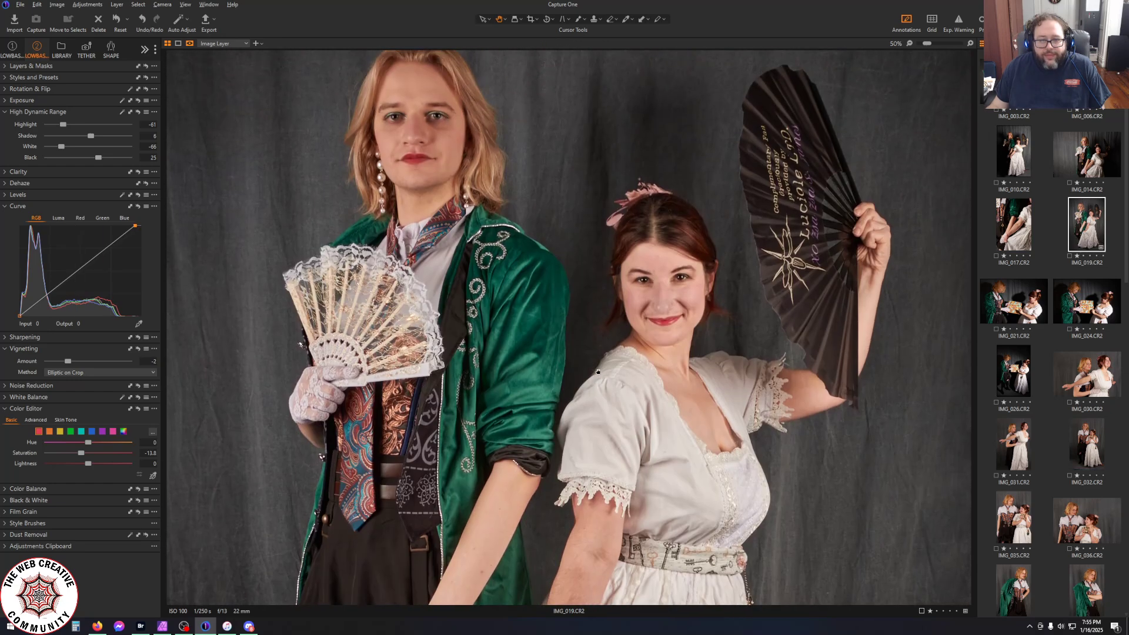
left_click_drag(598, 372, 565, 187)
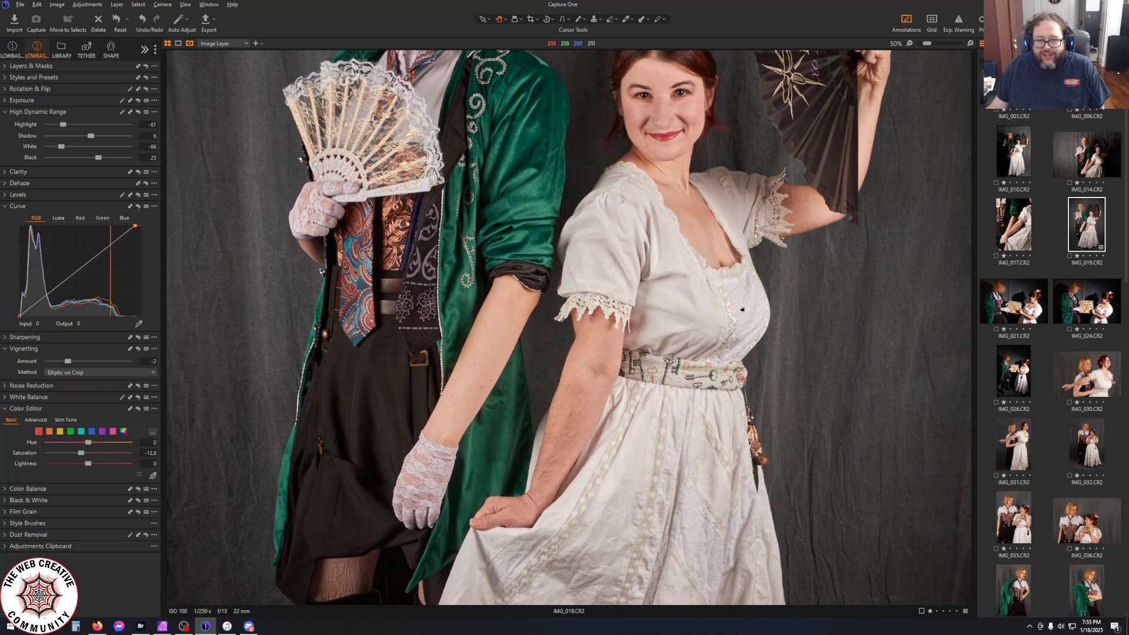
Get the Clone brush ready with a smaller brush size for retouching the stain on the white bodice
scroll(722, 317, "up", 1)
scroll(722, 318, "up", 2)
scroll(718, 320, "down", 2)
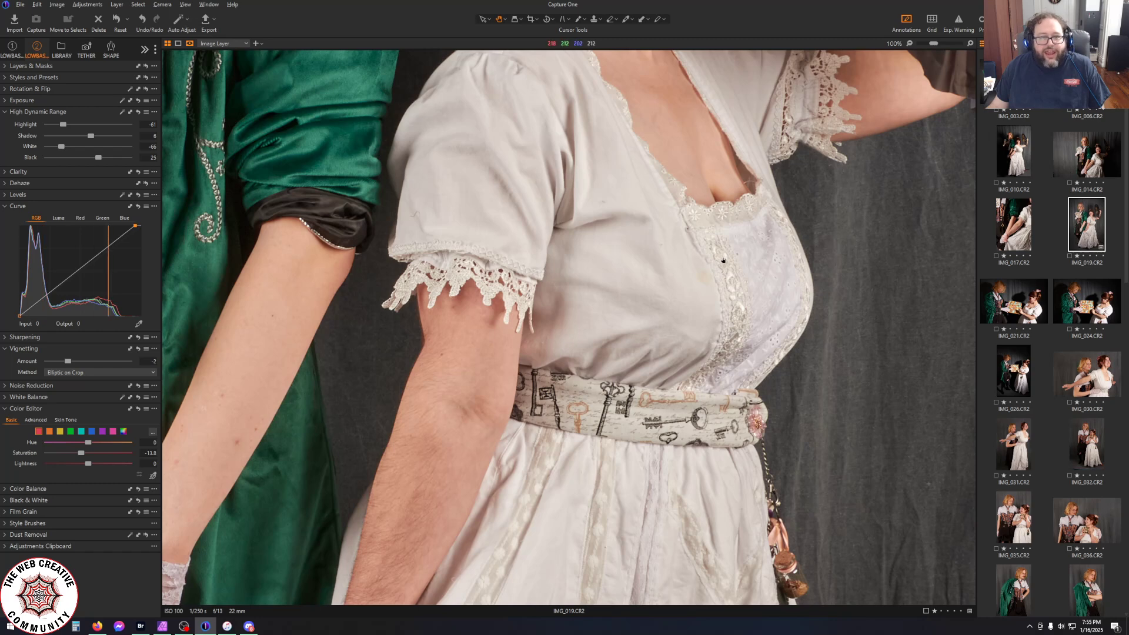
scroll(724, 260, "up", 2)
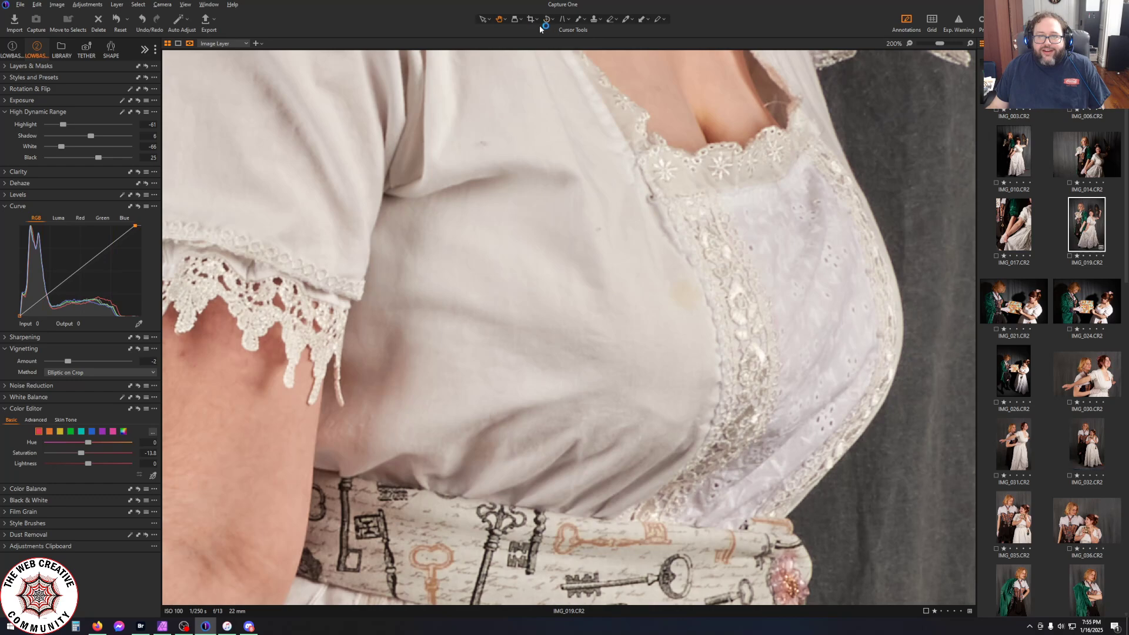
left_click(593, 20)
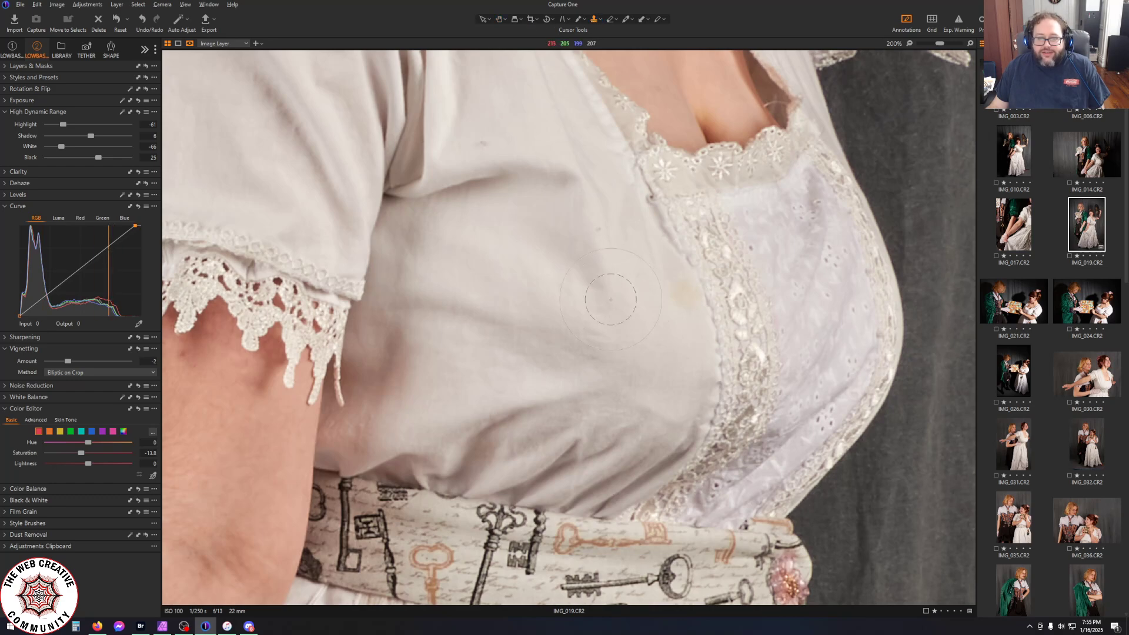
right_click(628, 292)
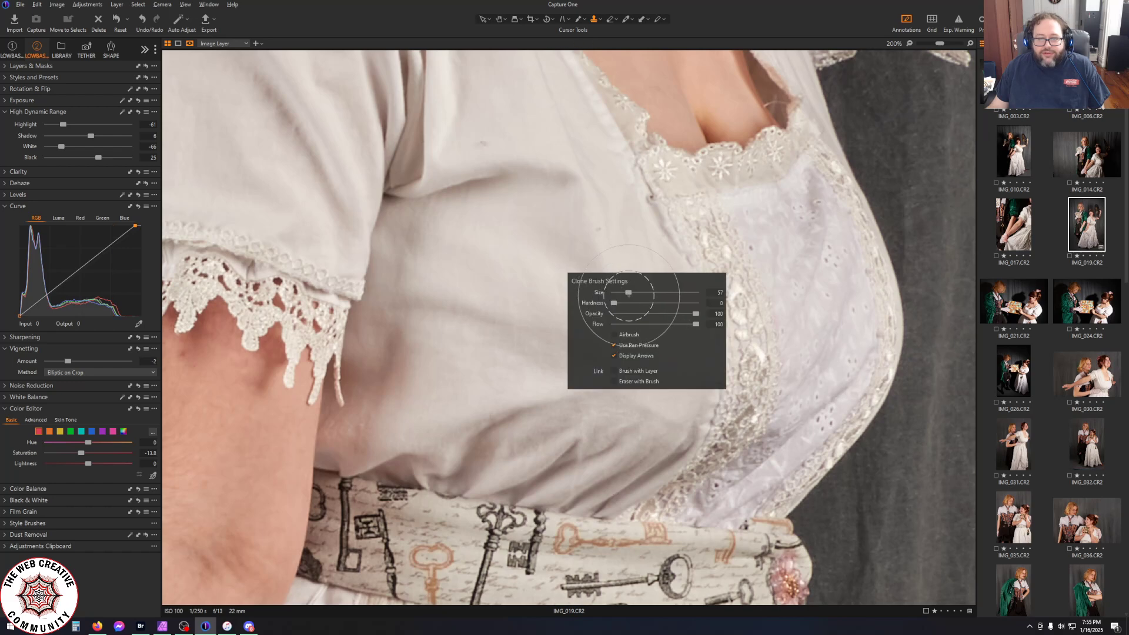
left_click_drag(629, 292, 621, 292)
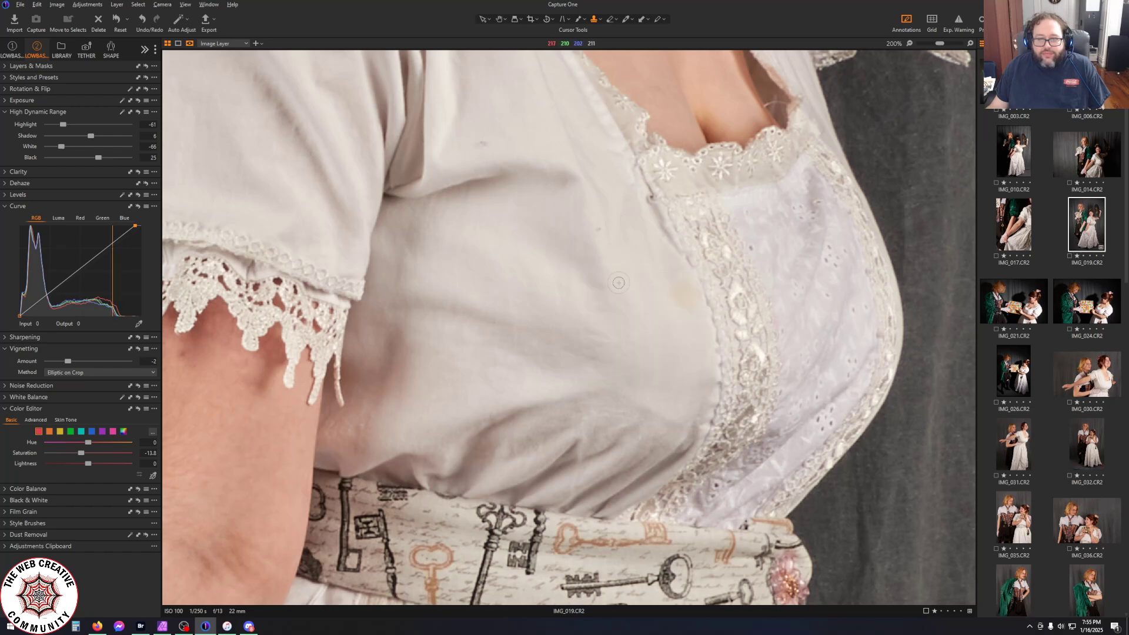
right_click(627, 285)
left_click_drag(627, 285, 671, 266)
left_click(606, 196)
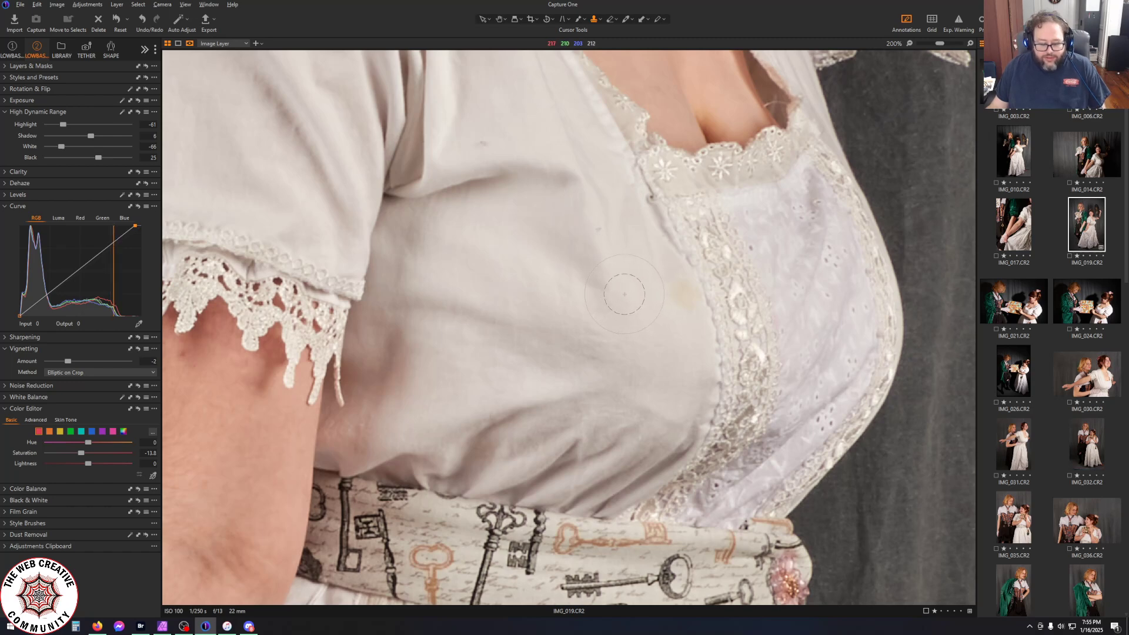
Clone clean fabric over the yellowish stain beside the lace trim on the white bodice
left_click(625, 294, "alt")
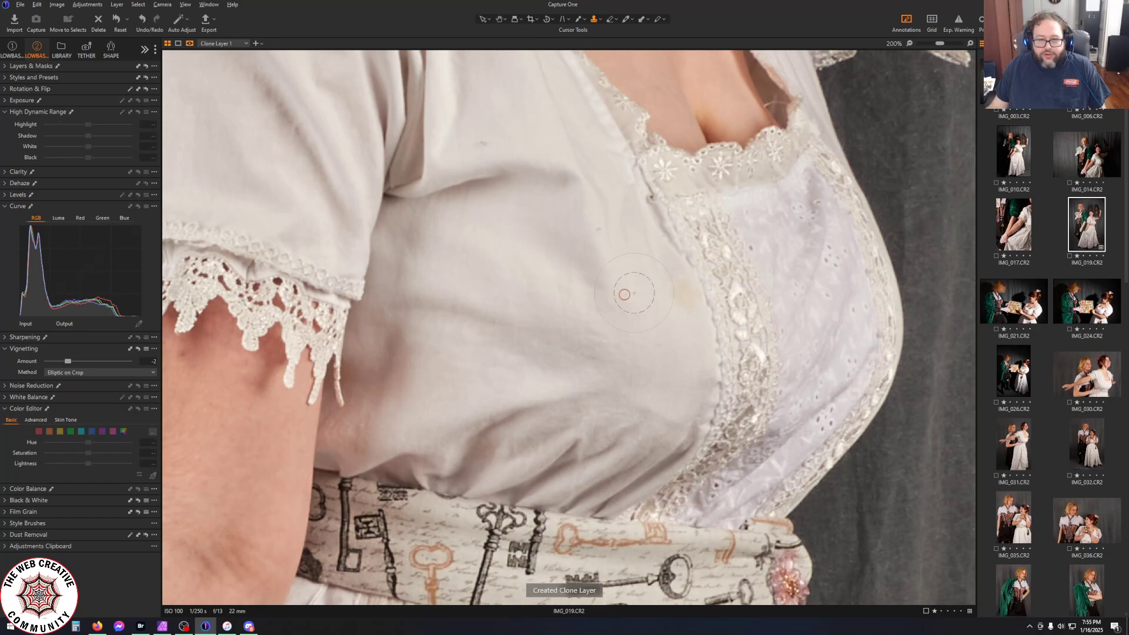
left_click(667, 304)
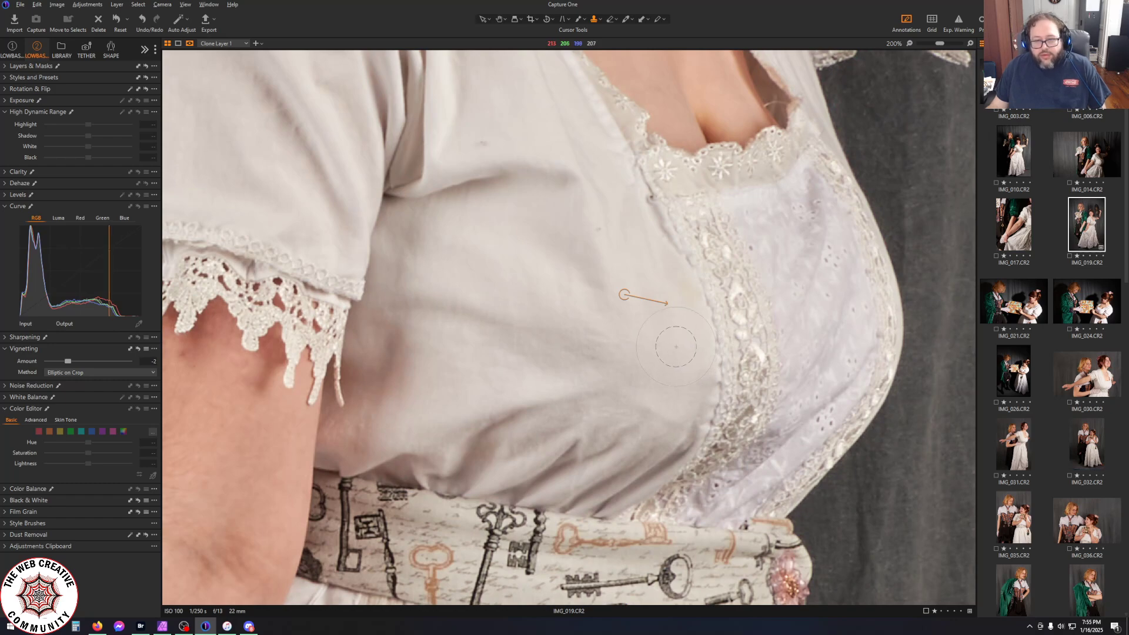
right_click(677, 347)
left_click(689, 293)
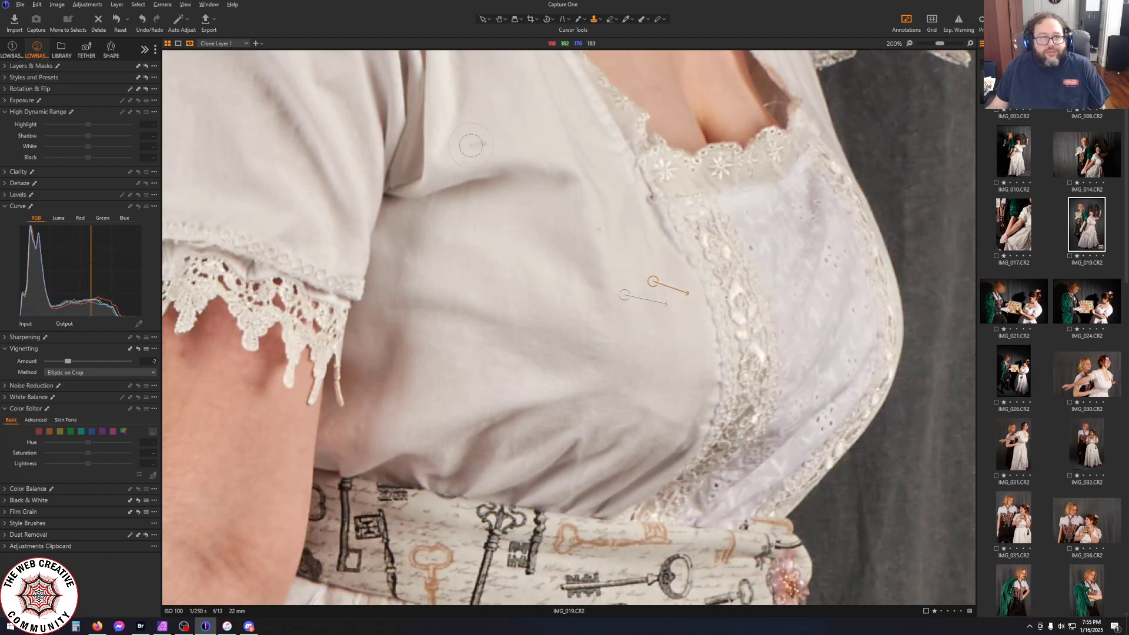
left_click(484, 20)
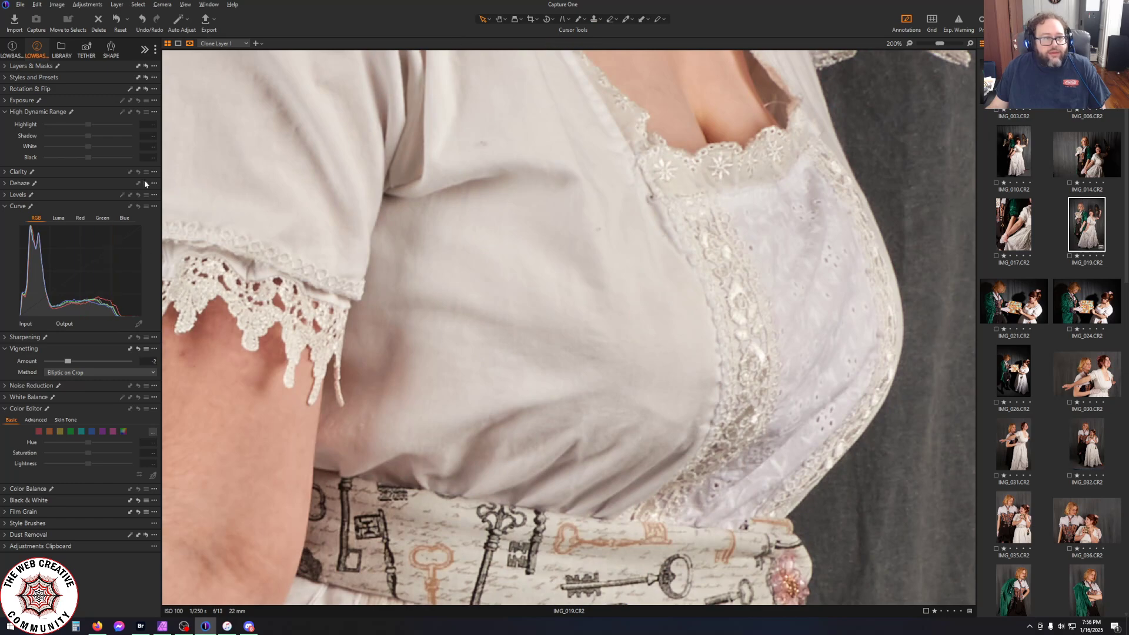
Compare the whole portrait before and after editing, sweeping the split divider to the image's left edge
key("ctrl+0")
key("ctrl+minus")
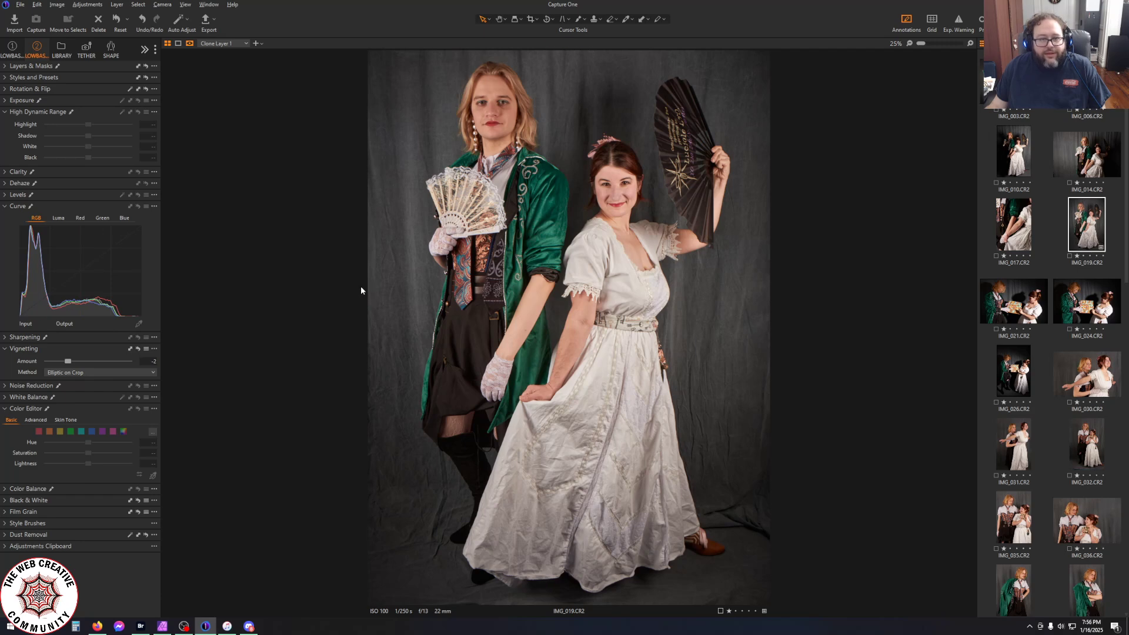
key("y")
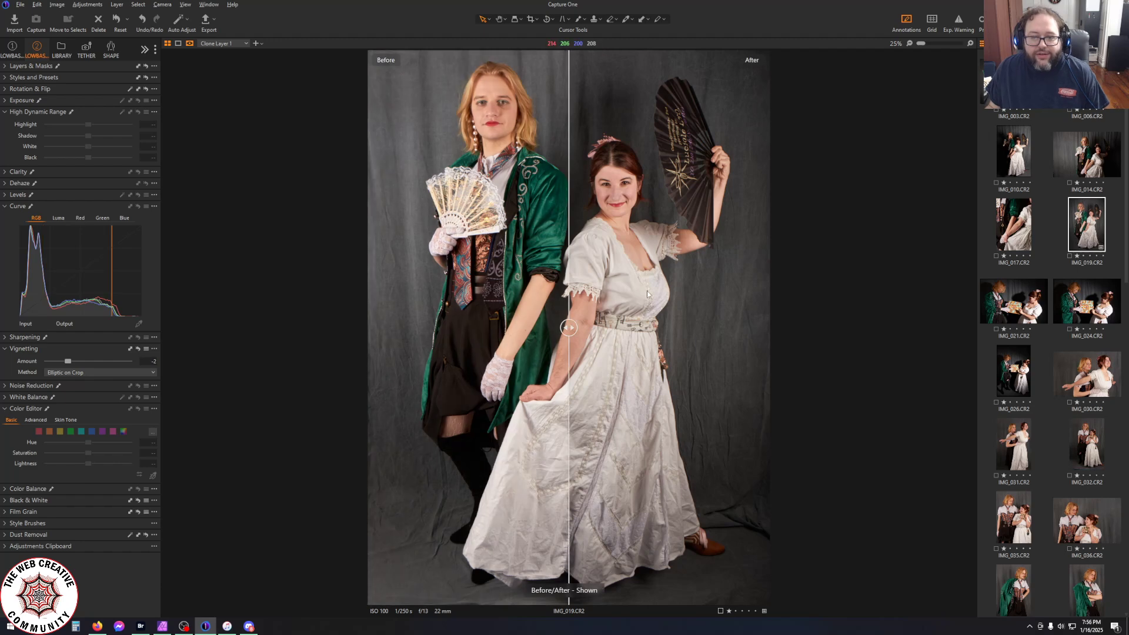
left_click_drag(570, 328, 242, 360)
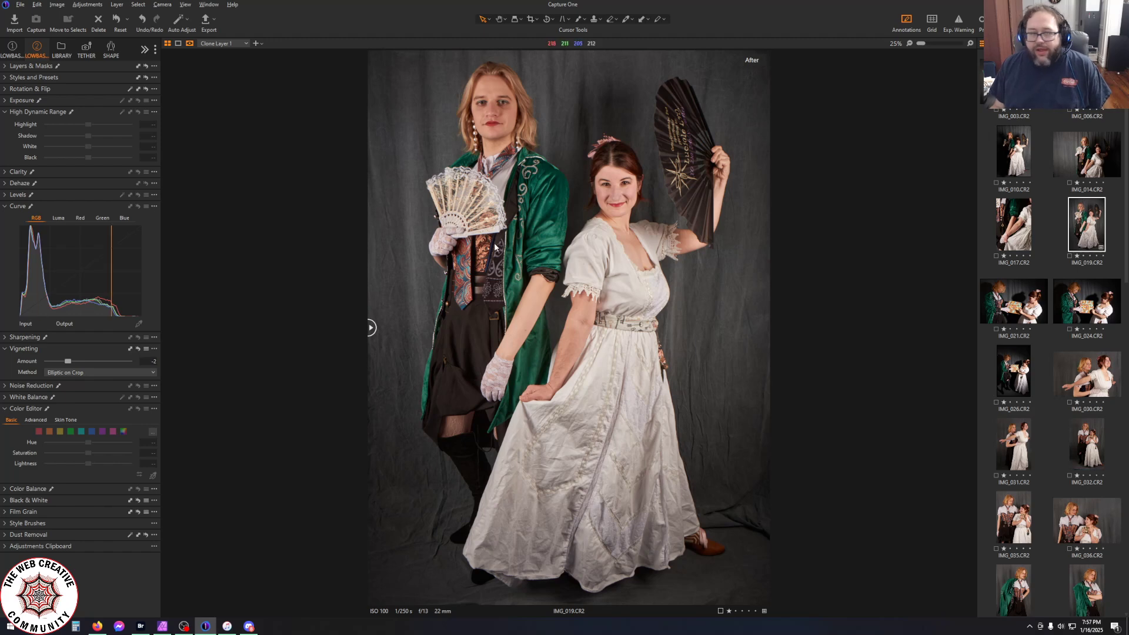
Export the portrait as an 8-bit Adobe RGB TIFF named 019 into the C1 Edits folder
left_click(207, 26)
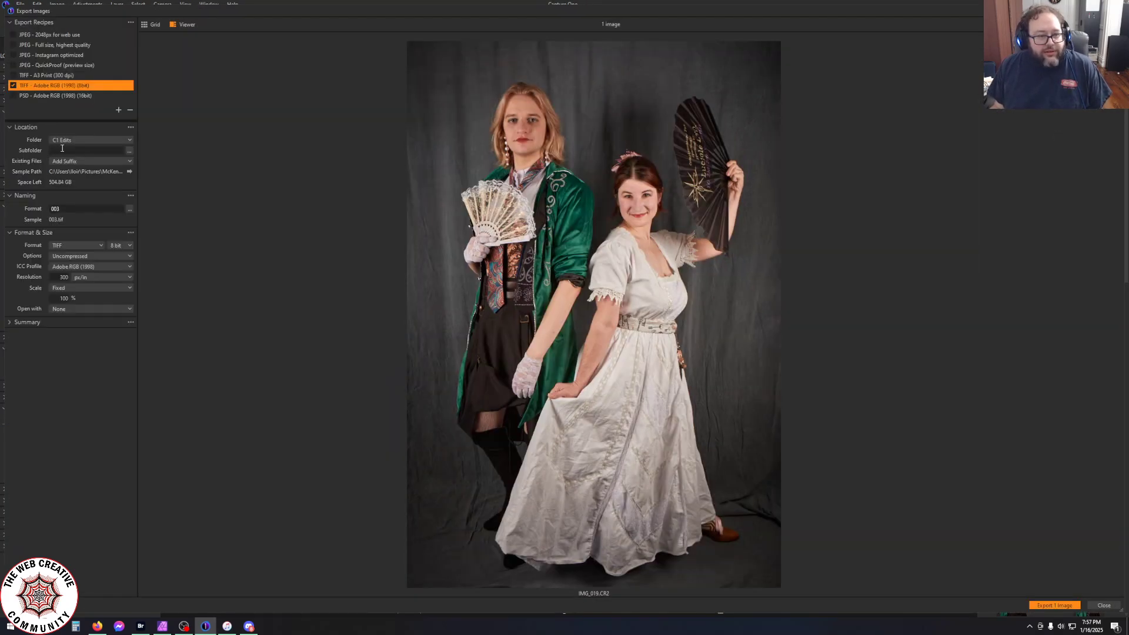
double_click(65, 208)
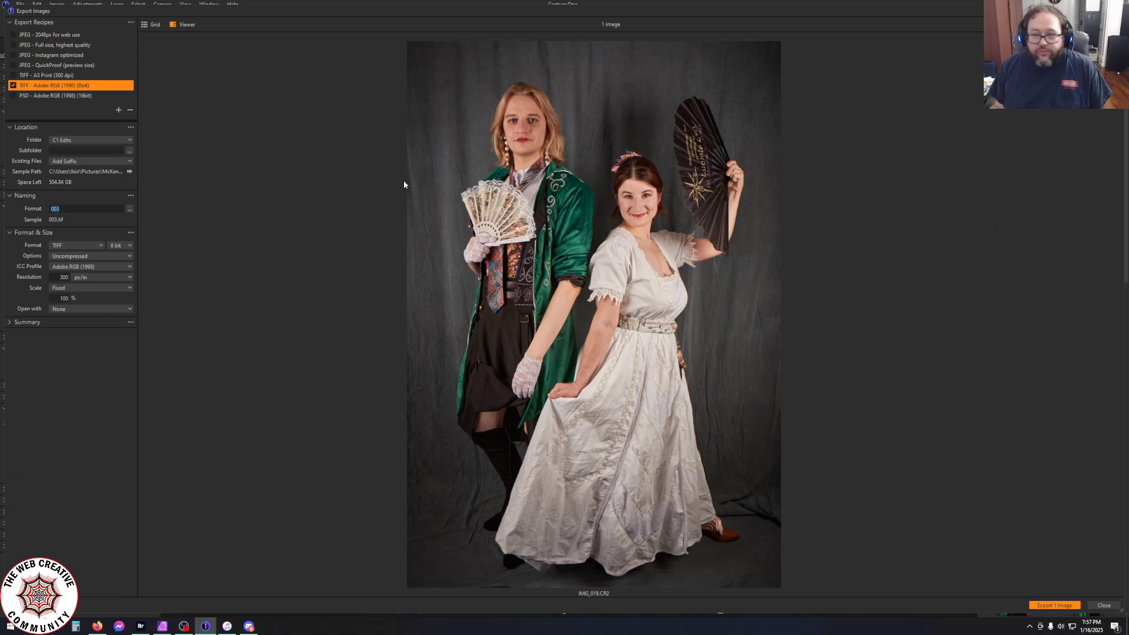
type("019")
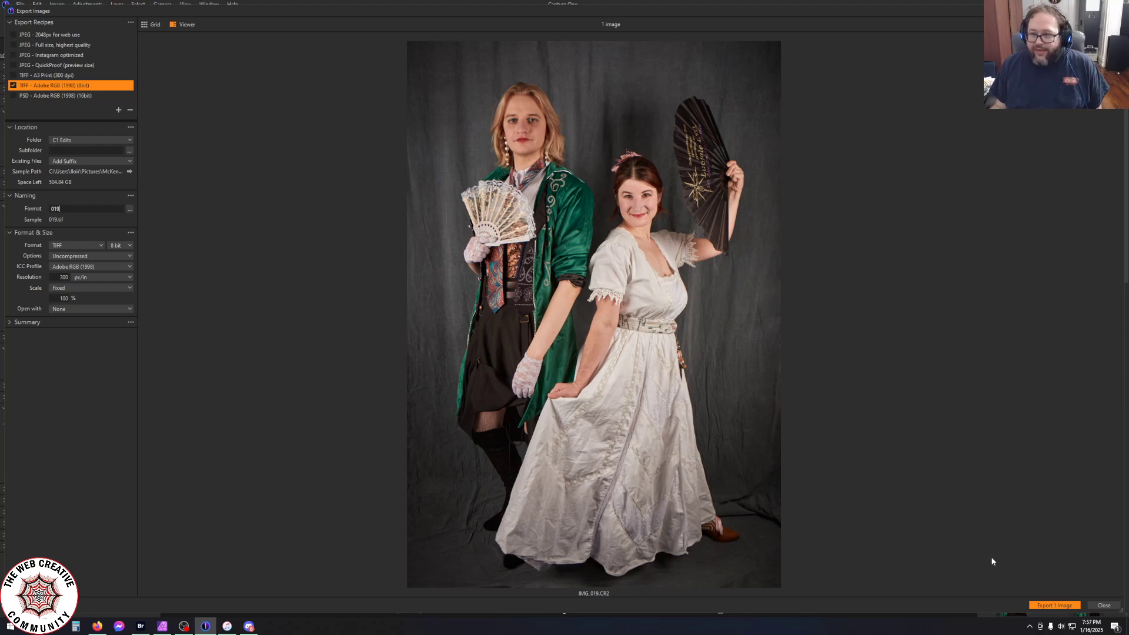
left_click(1047, 605)
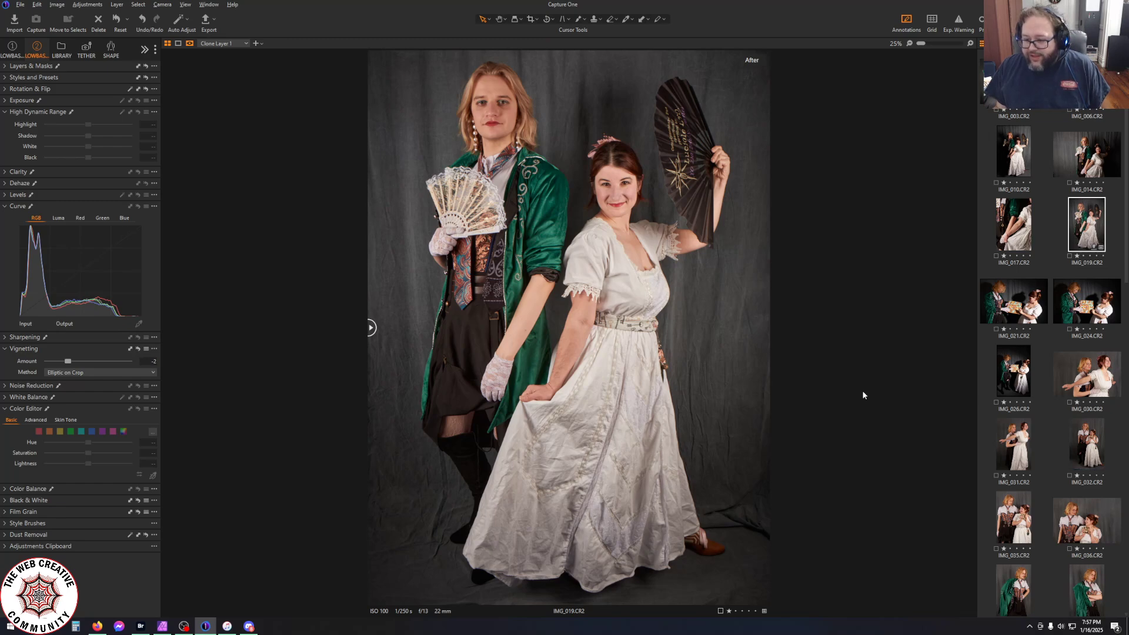
Open the close-up couple portrait IMG_075 for editing and turn off the before/after comparison
scroll(1043, 420, "down", 1)
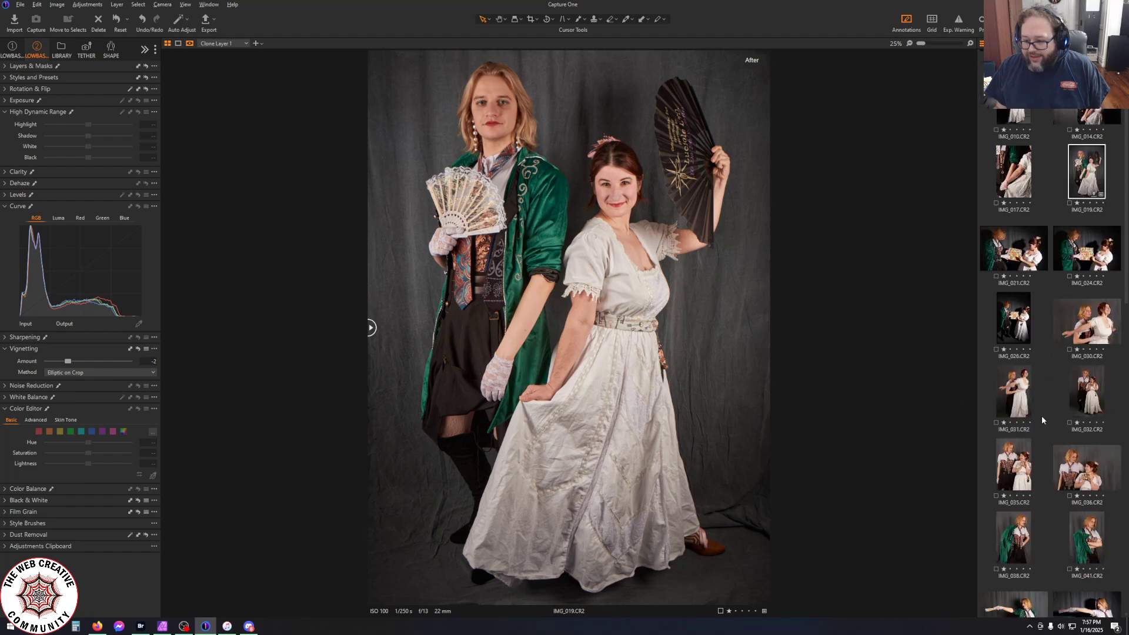
scroll(1042, 420, "down", 1)
scroll(1043, 420, "down", 2)
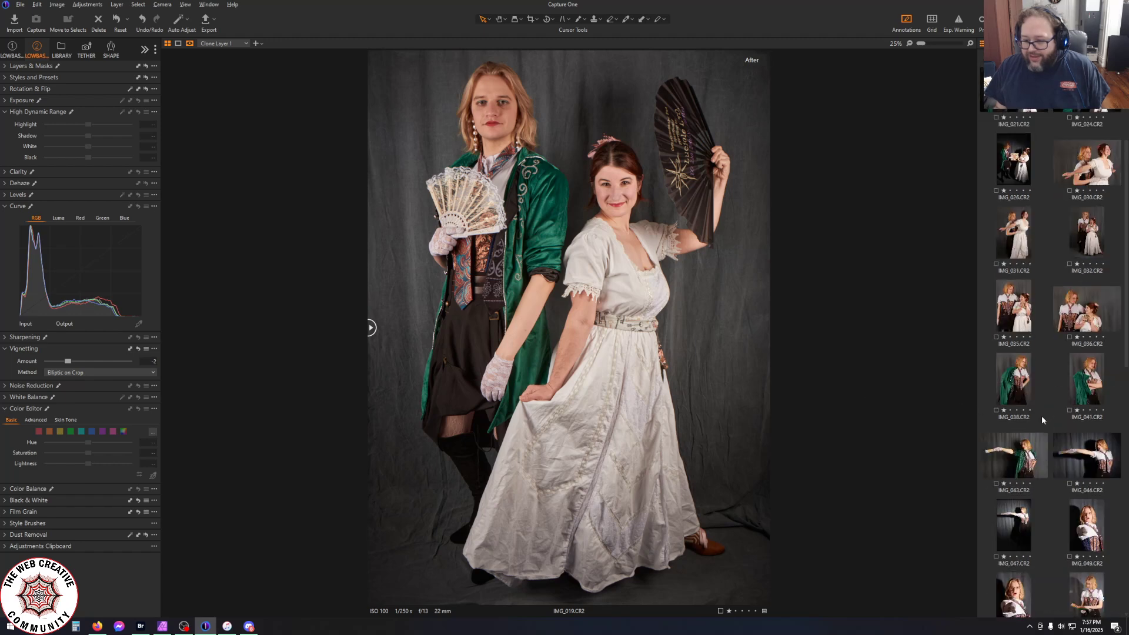
scroll(1042, 420, "down", 2)
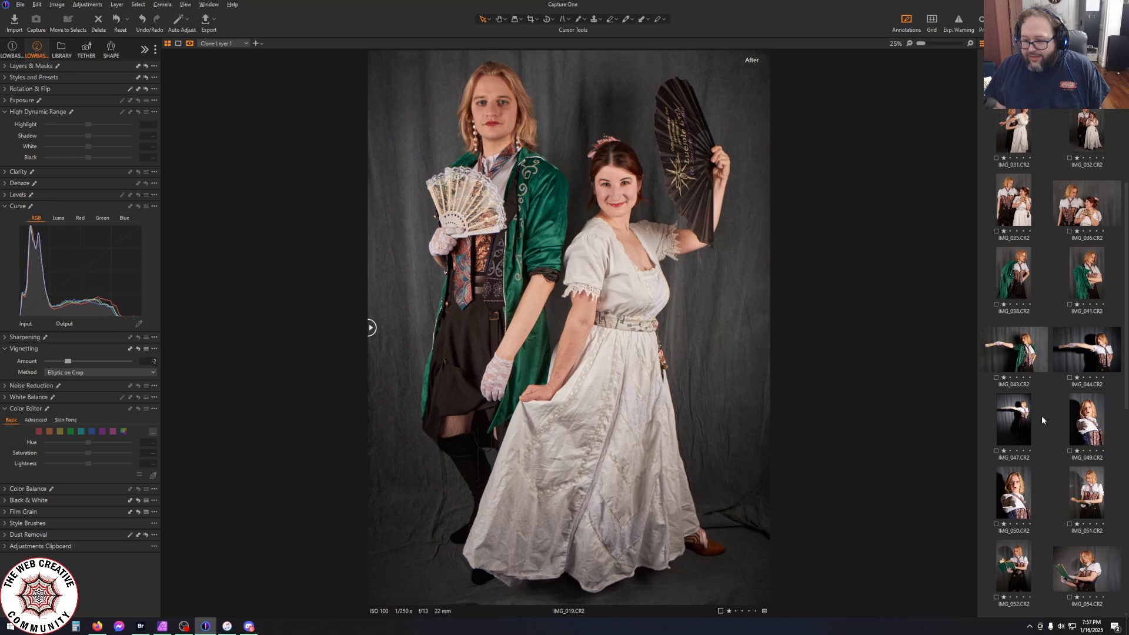
scroll(1043, 420, "down", 1)
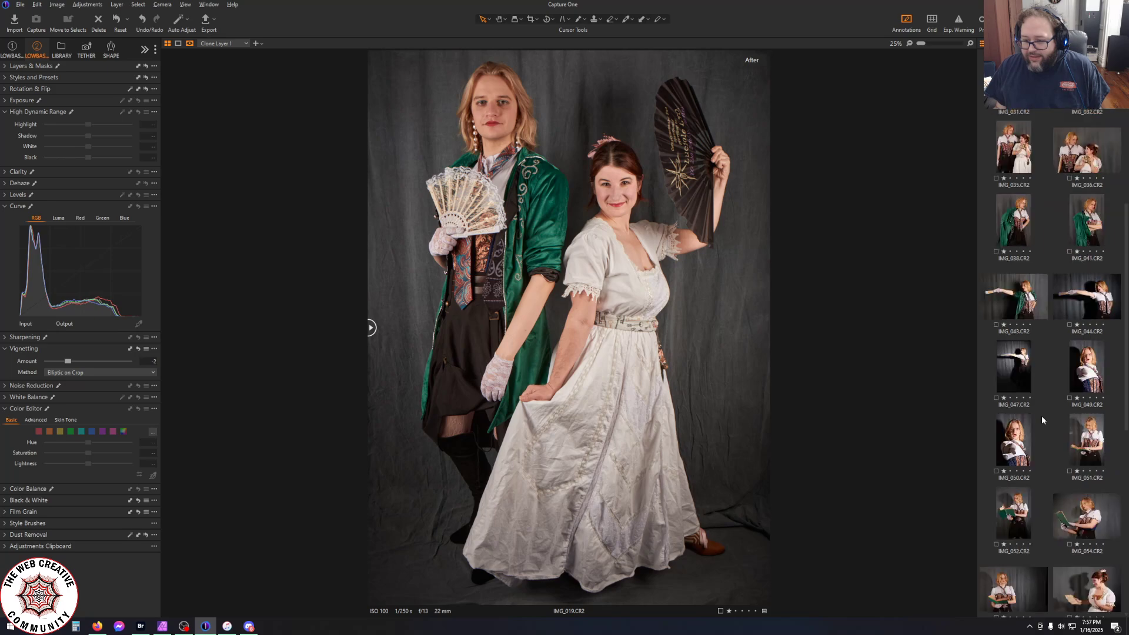
scroll(1042, 420, "down", 2)
scroll(1043, 415, "down", 5)
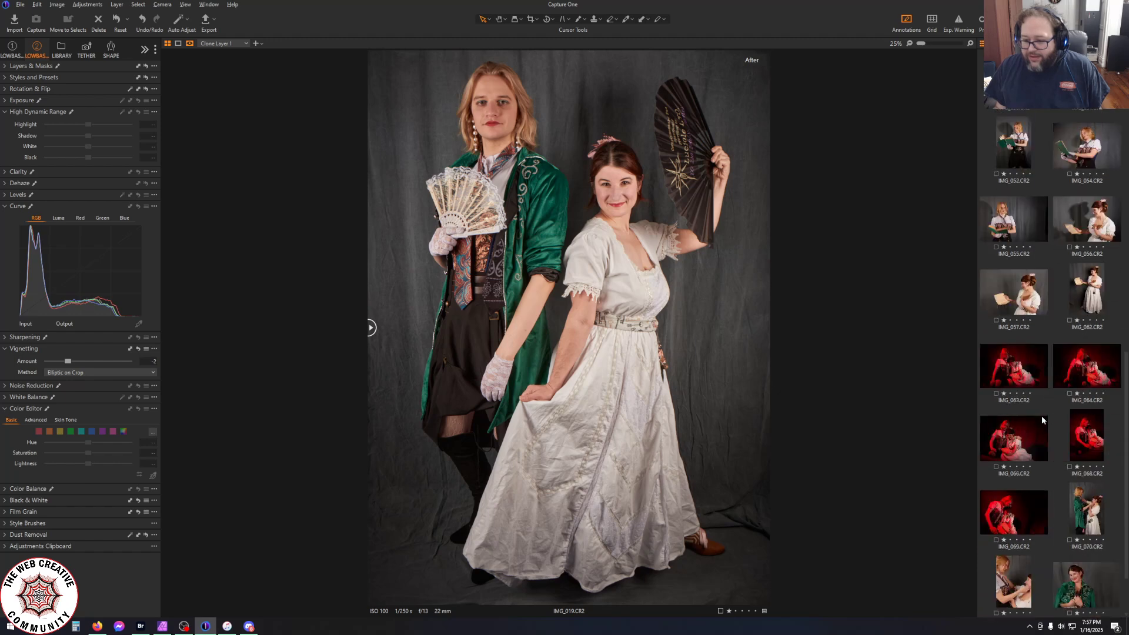
scroll(1042, 415, "down", 2)
left_click(1011, 503)
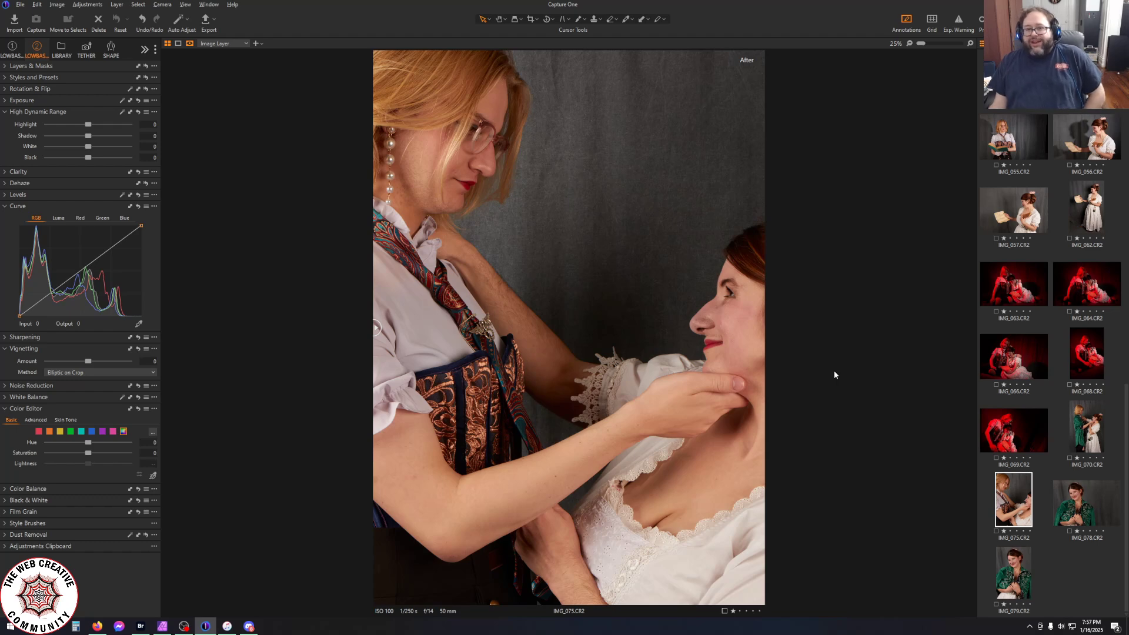
key("y")
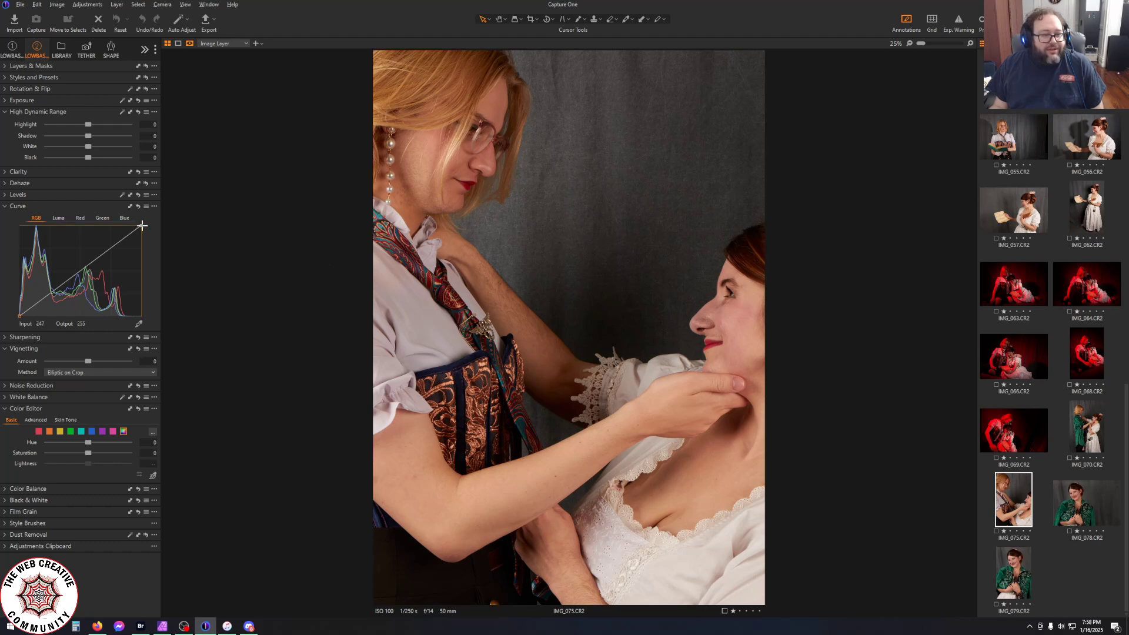
Move the RGB curve's white point inward to an input of about 220, and lower Highlight to -57 and White to about -23
left_click_drag(141, 226, 124, 225)
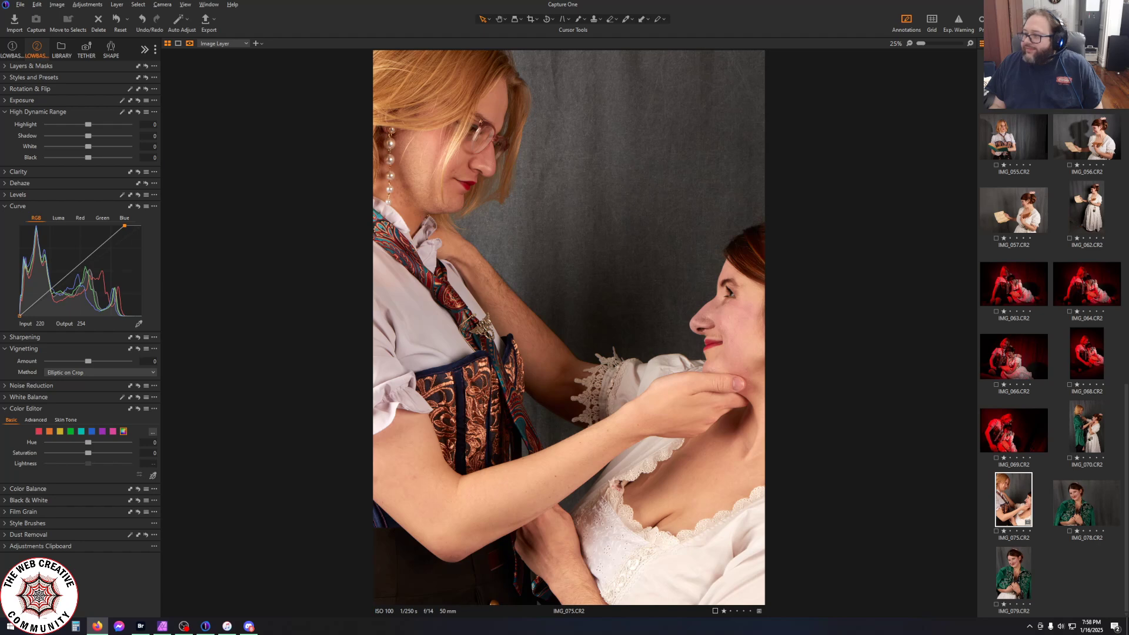
key("alt+Tab")
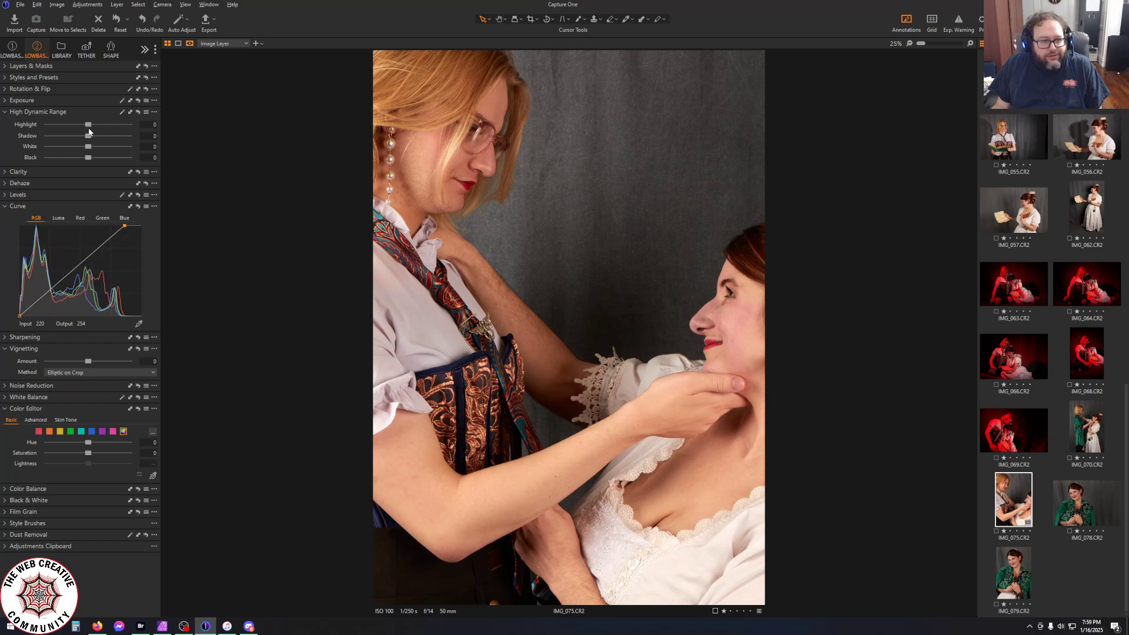
mouse_move(89, 129)
left_mouse_down()
mouse_move(2, 128)
mouse_move(65, 127)
mouse_move(47, 146)
mouse_move(178, 143)
mouse_move(80, 147)
left_mouse_up()
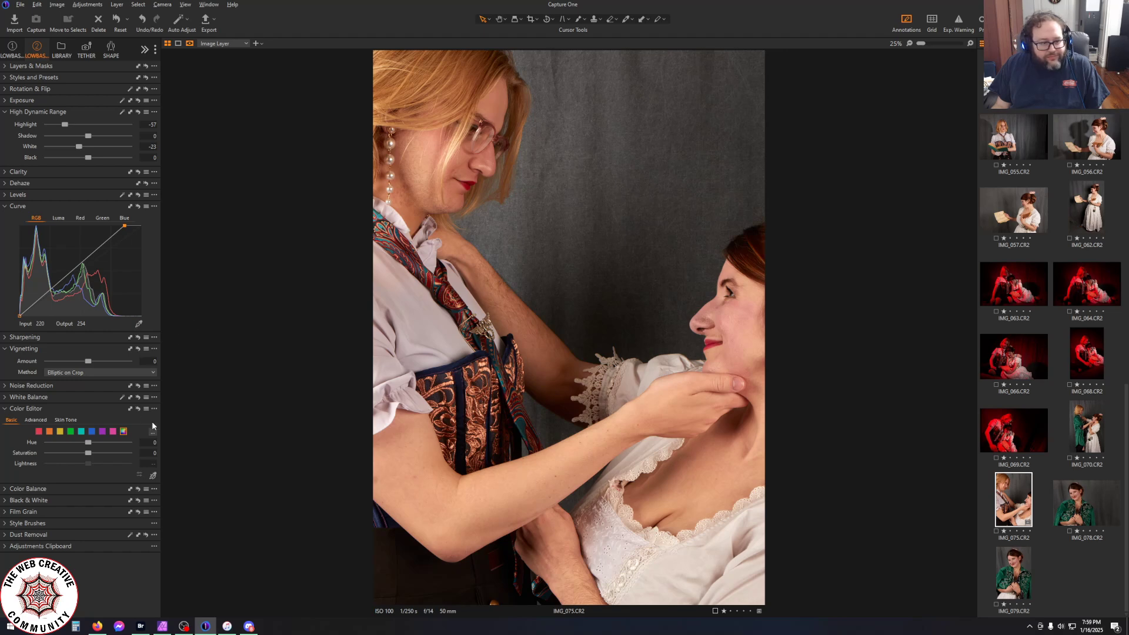
Reduce the saturation of the yellows to about -65 and the reds to -12.9, and raise Black to 20
left_click(60, 432)
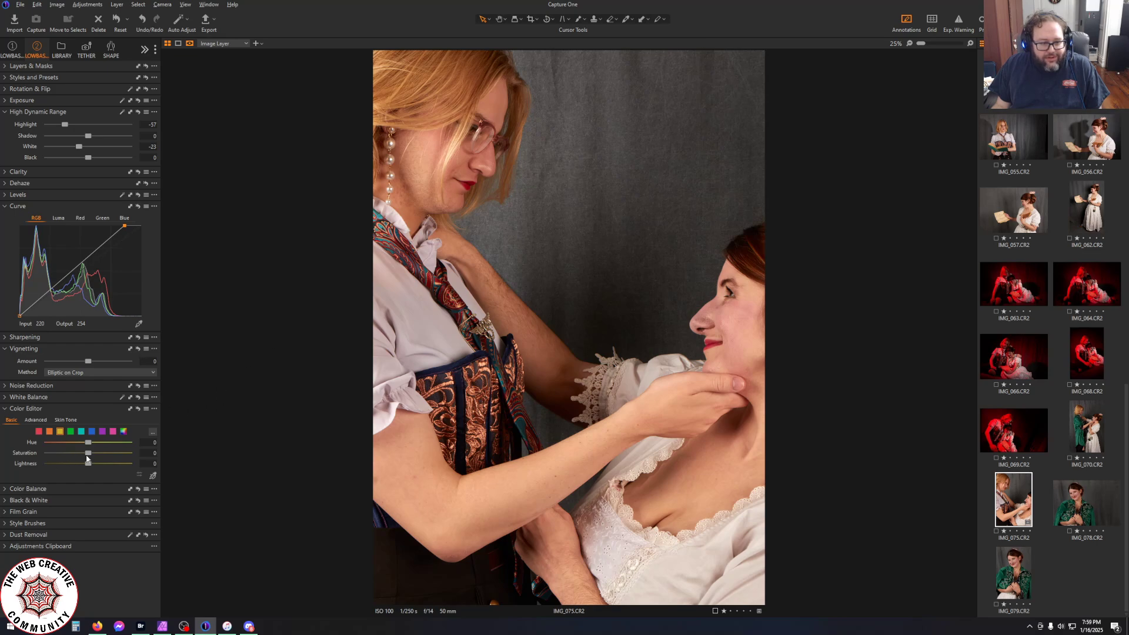
left_click_drag(88, 453, 50, 456)
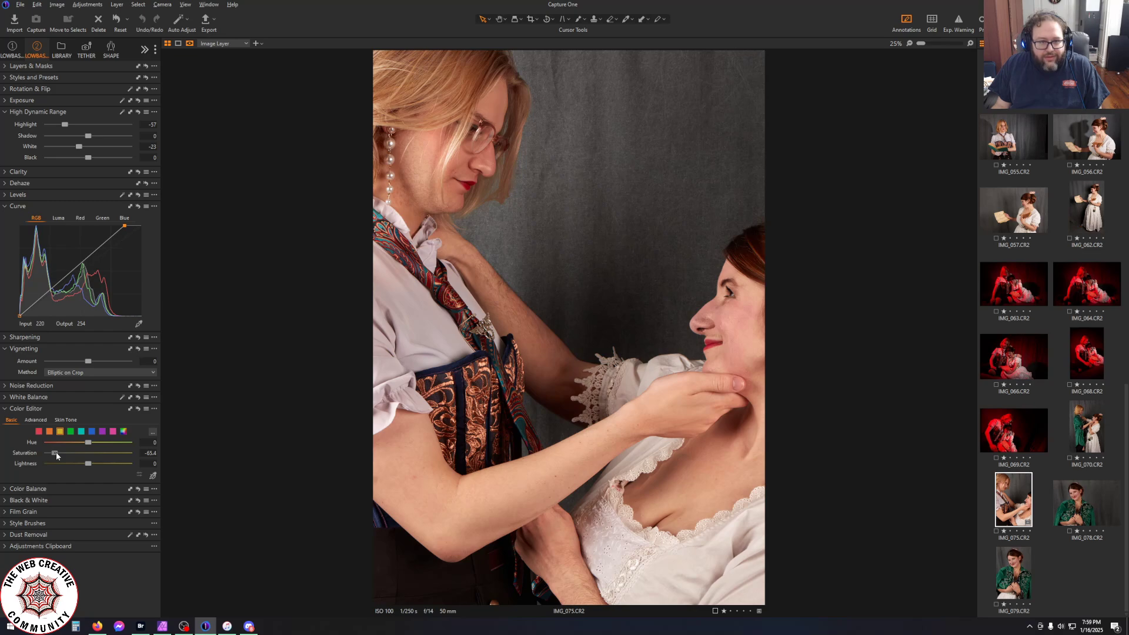
left_click(40, 432)
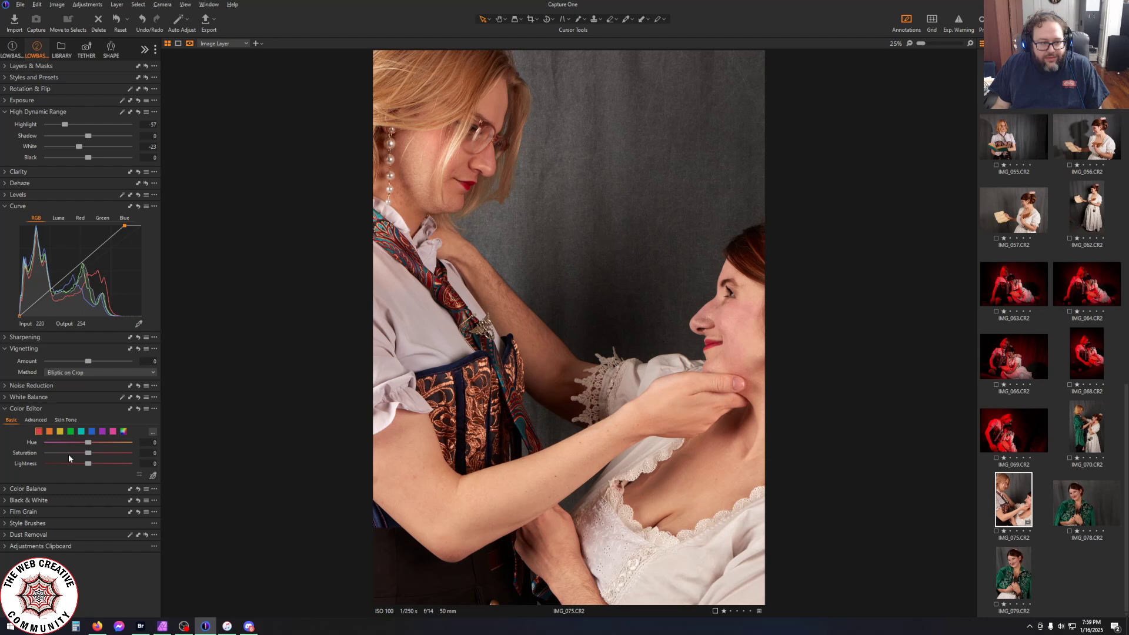
mouse_move(88, 454)
left_mouse_down()
mouse_move(68, 453)
mouse_move(82, 455)
left_mouse_up()
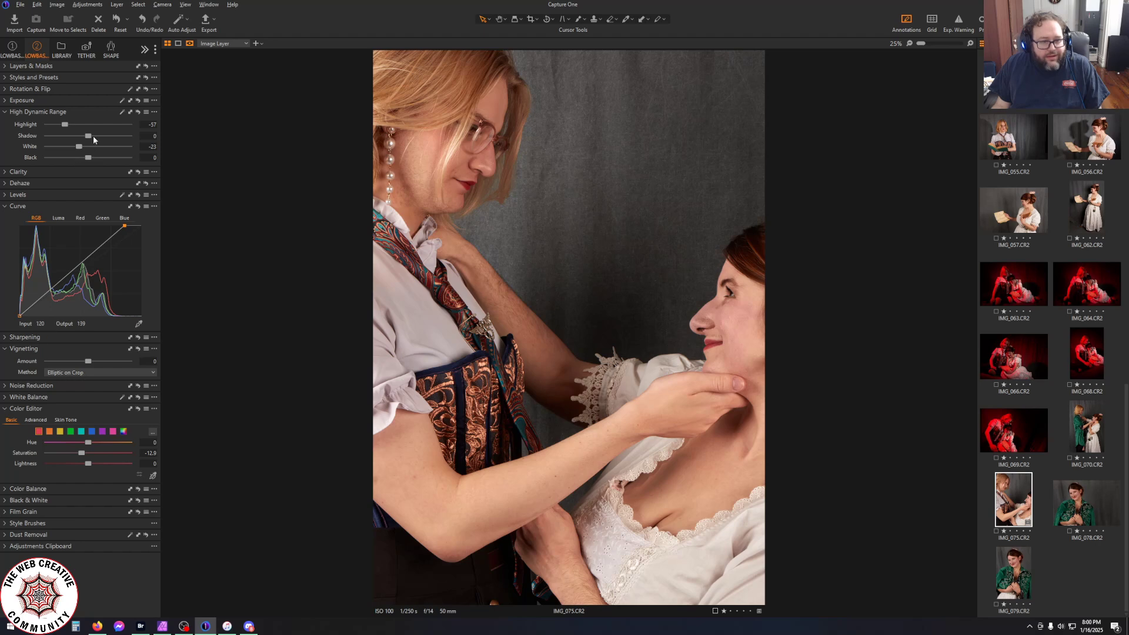
left_click_drag(92, 158, 100, 160)
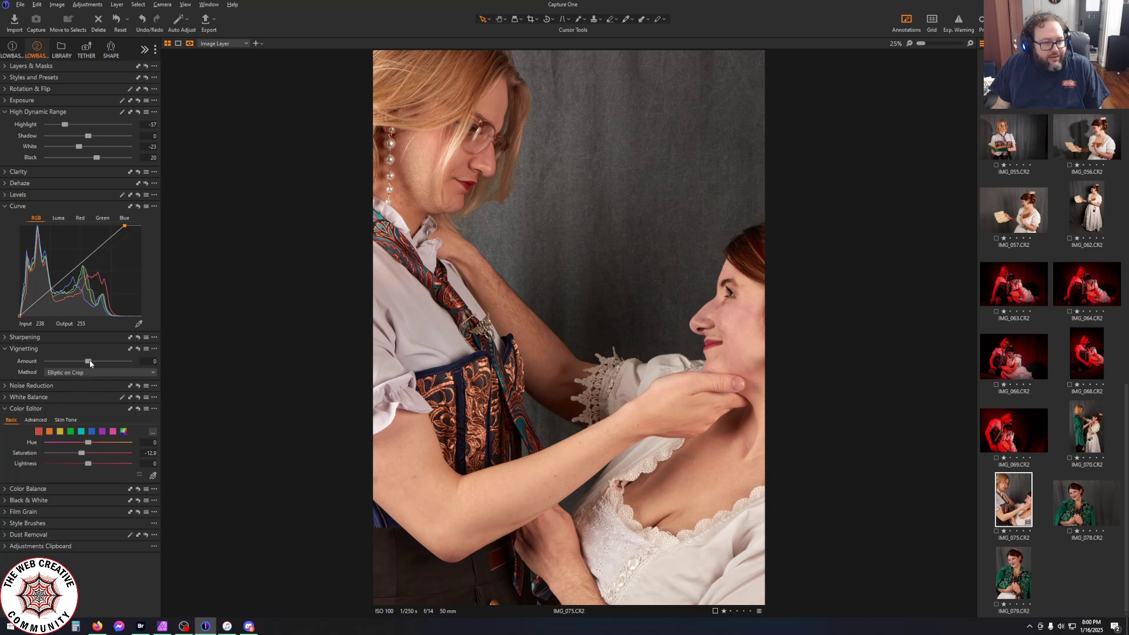
Try a dark vignette of about -2.4 with the Elliptic on Crop and Circular methods, and reset the amount to 0
left_click_drag(90, 361, 65, 361)
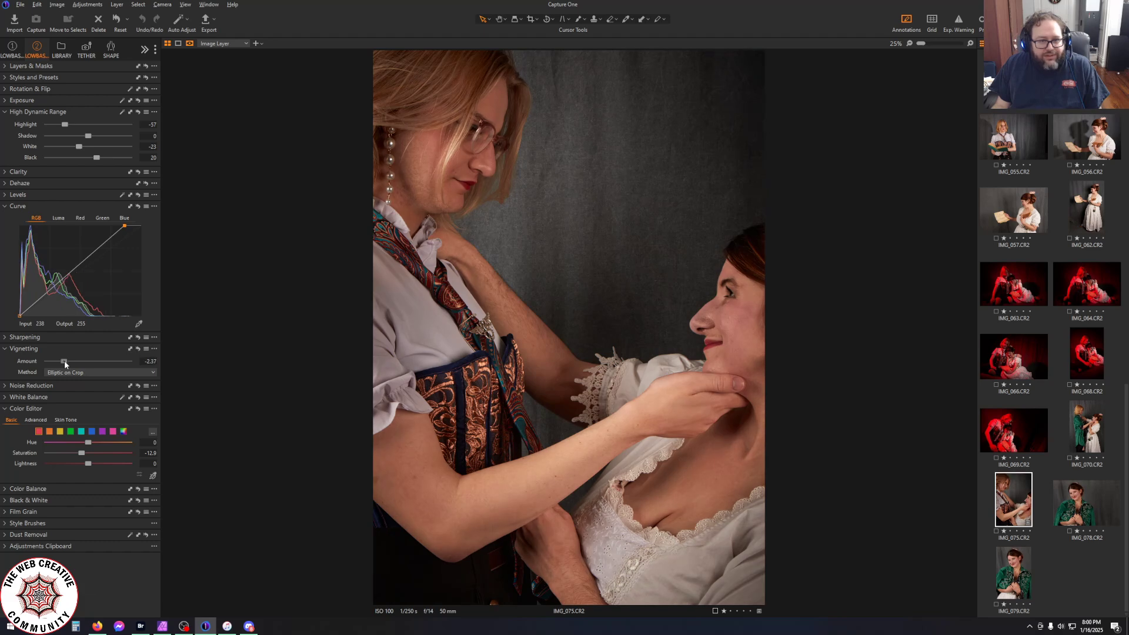
mouse_move(65, 361)
left_mouse_down()
mouse_move(44, 361)
mouse_move(87, 360)
left_mouse_up()
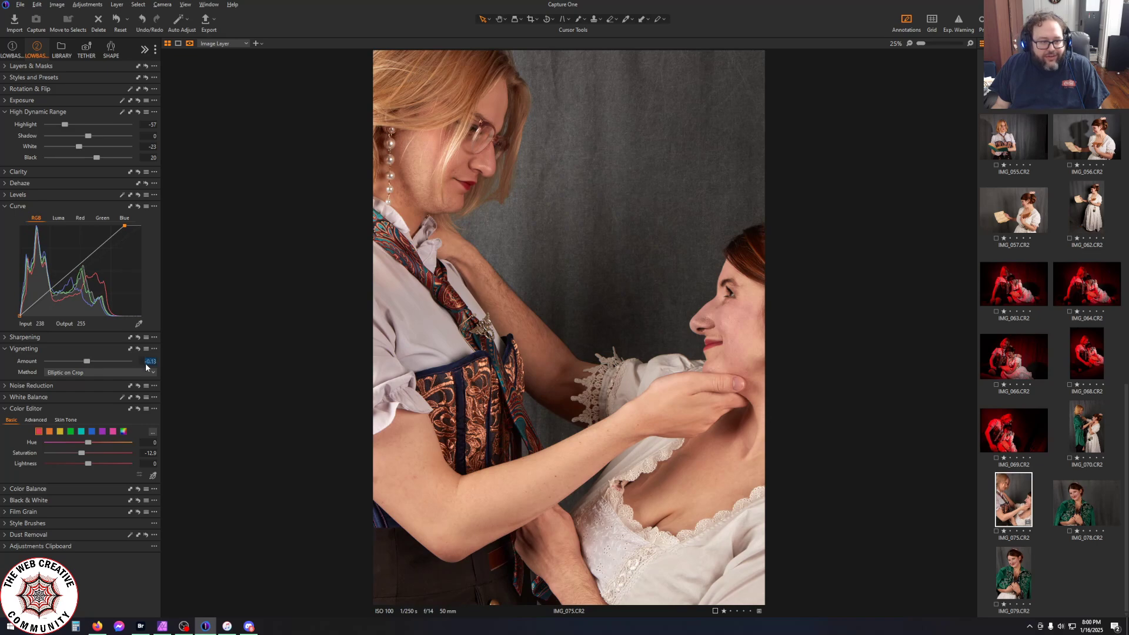
left_click(134, 373)
left_click(105, 401)
left_click_drag(87, 362, 63, 361)
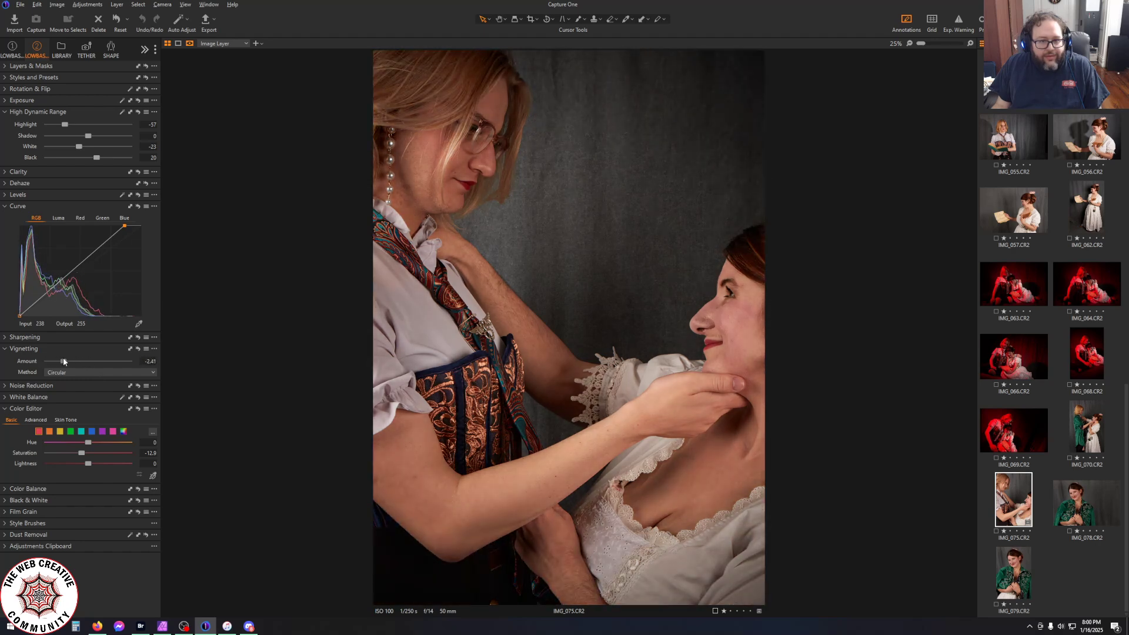
left_click(148, 361)
type("0")
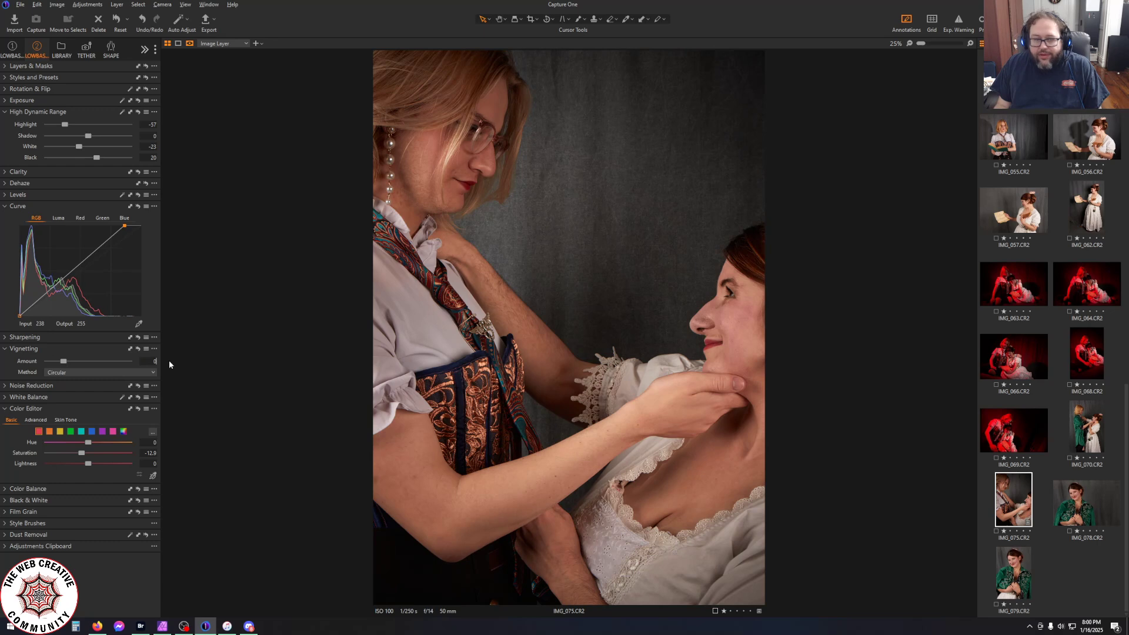
key("Return")
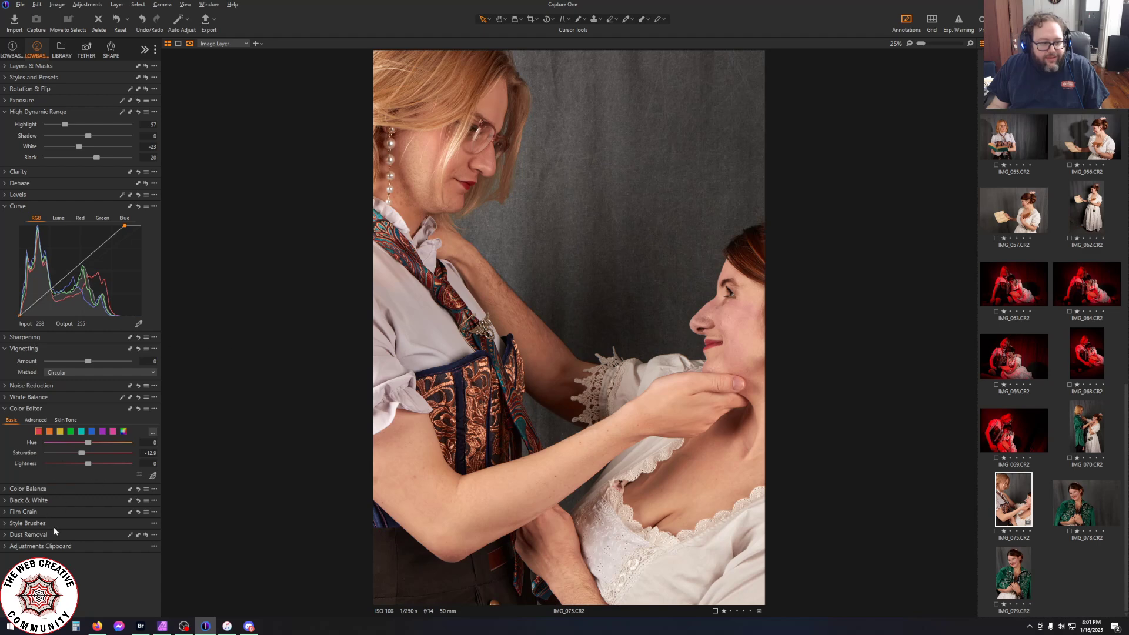
Browse the built-in Color and Enhancements style brushes and select the Soft Flare brush
left_click(7, 525)
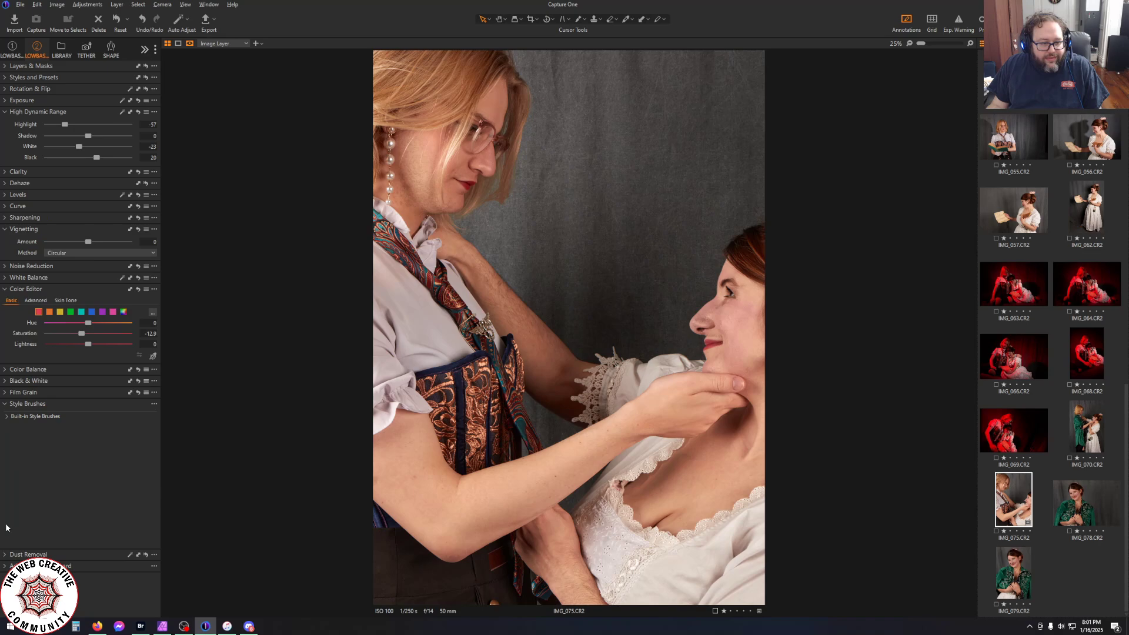
left_click(6, 417)
left_click(12, 428)
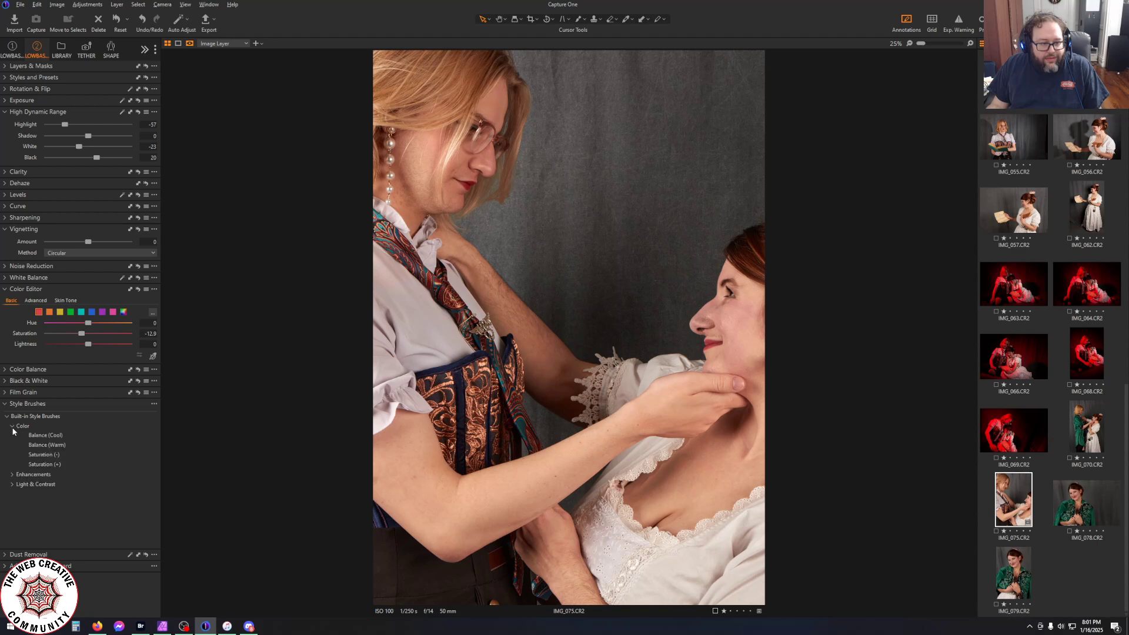
left_click(12, 475)
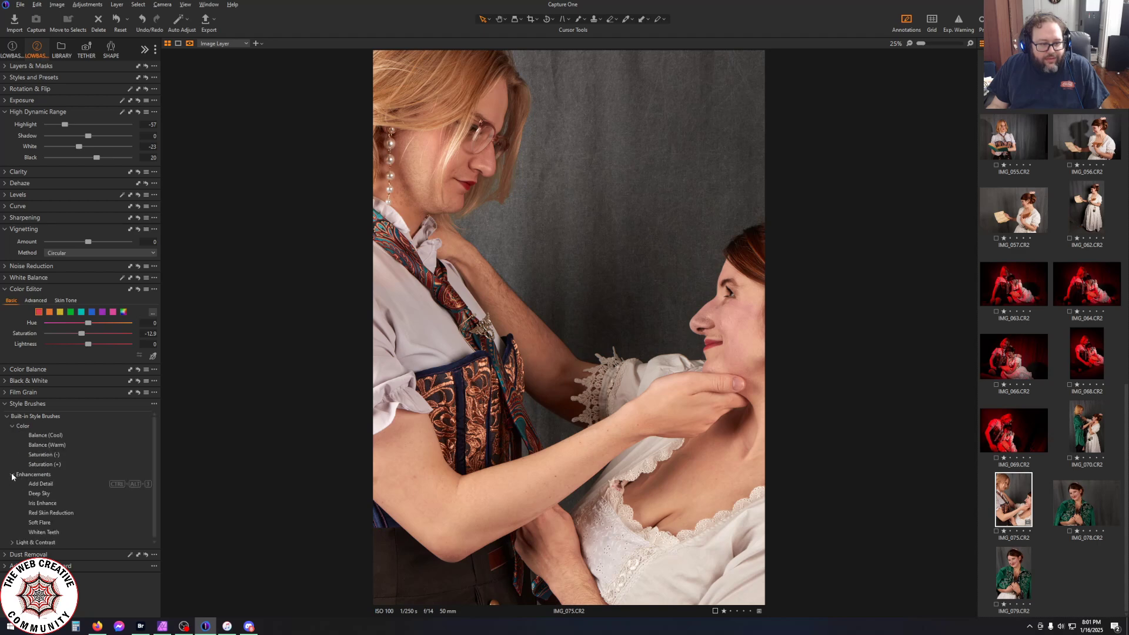
left_click(55, 513)
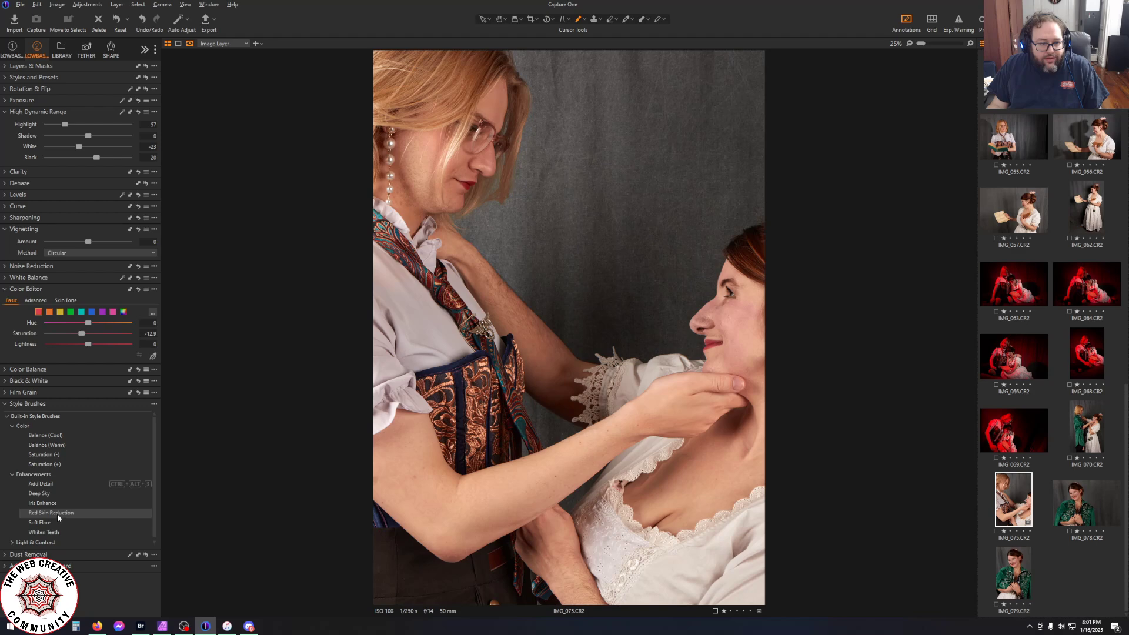
left_click(56, 521)
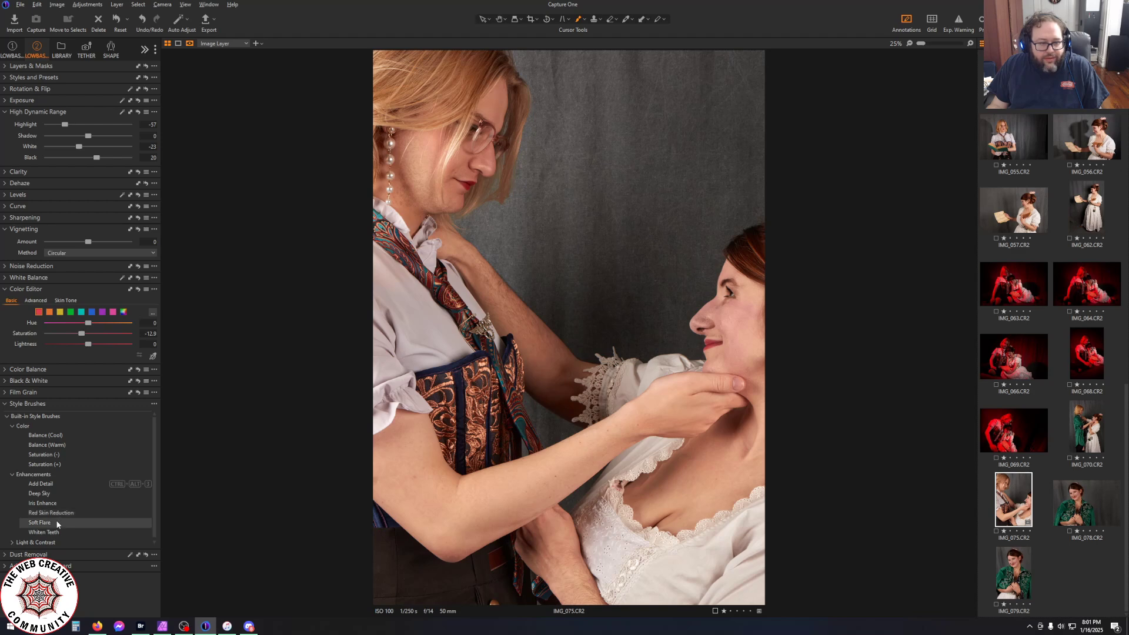
left_click(55, 521)
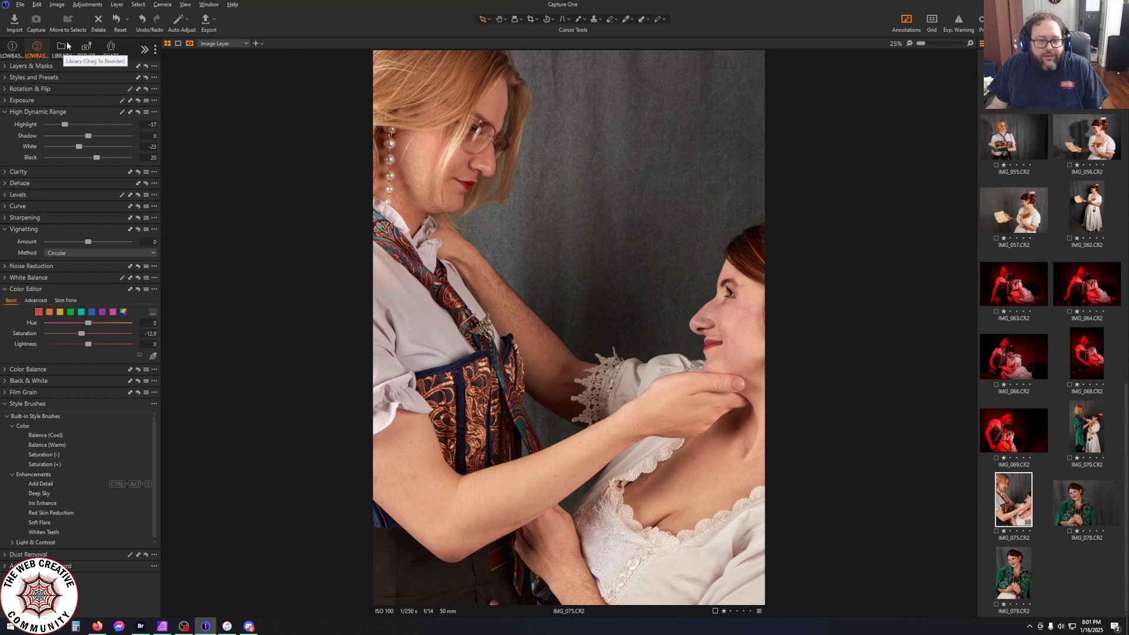
left_click(7, 66)
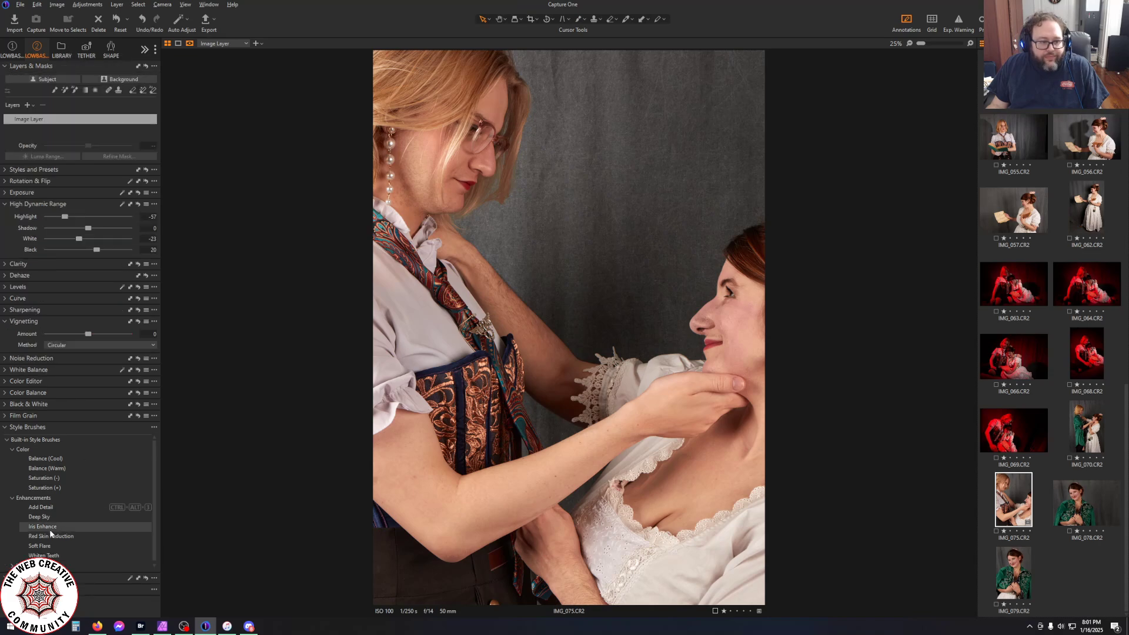
left_click(40, 545)
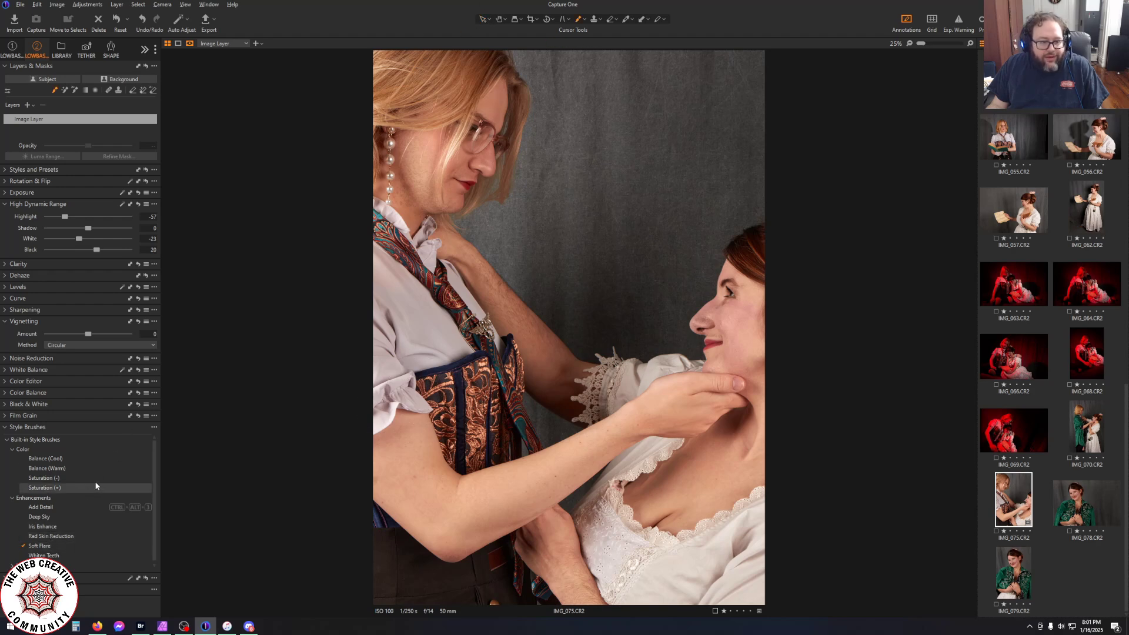
scroll(93, 531, "down", 1)
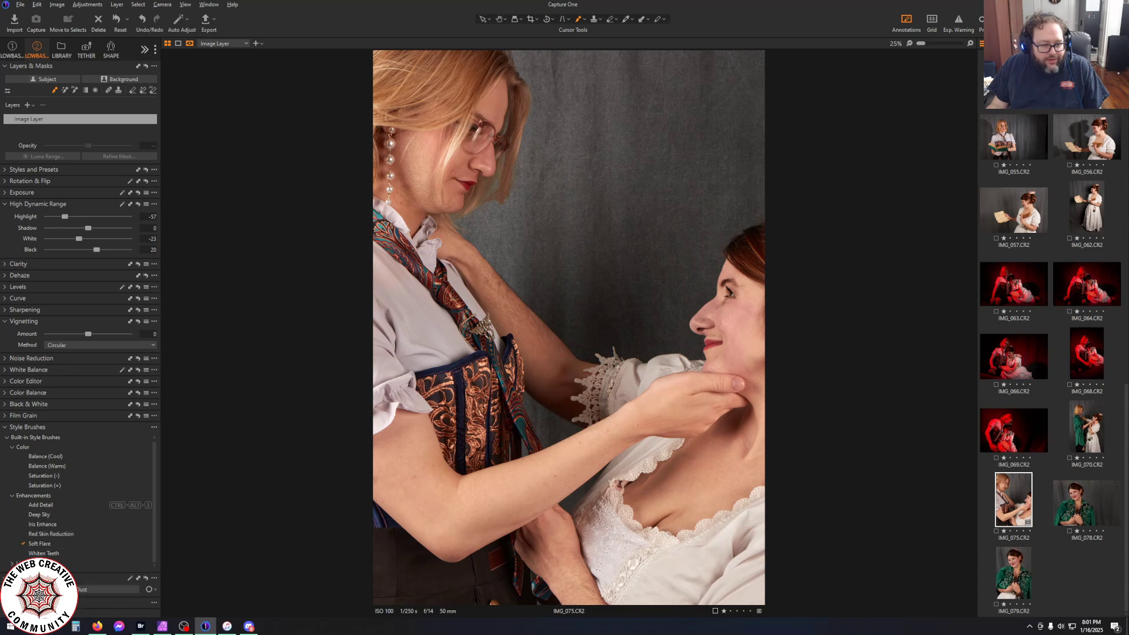
left_click(5, 299)
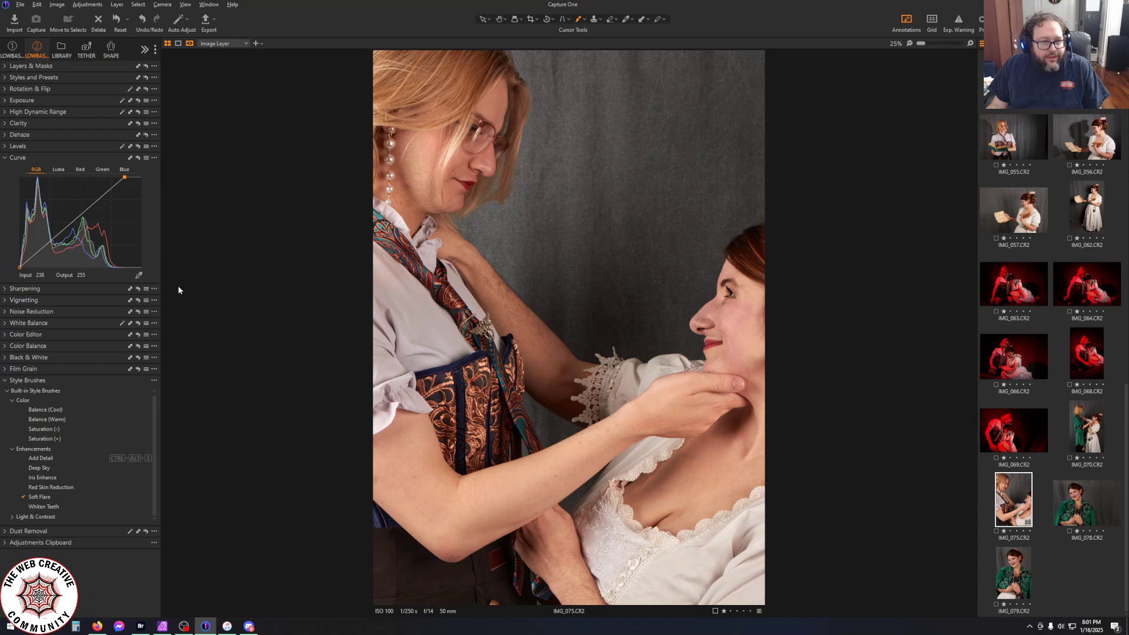
scroll(115, 424, "up", 1)
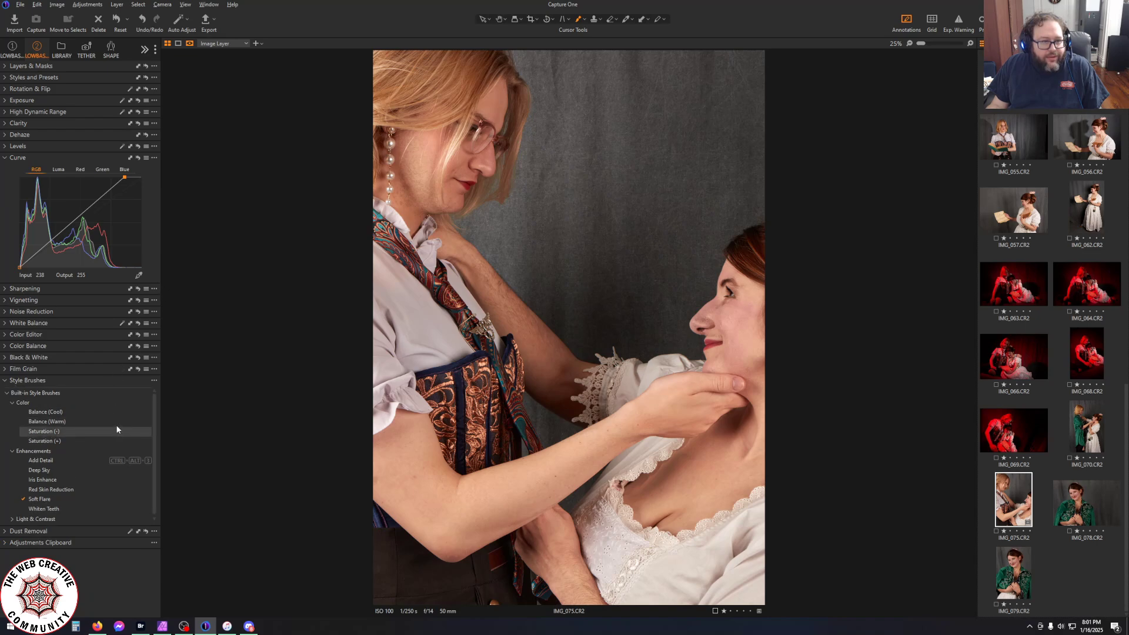
left_click(5, 335)
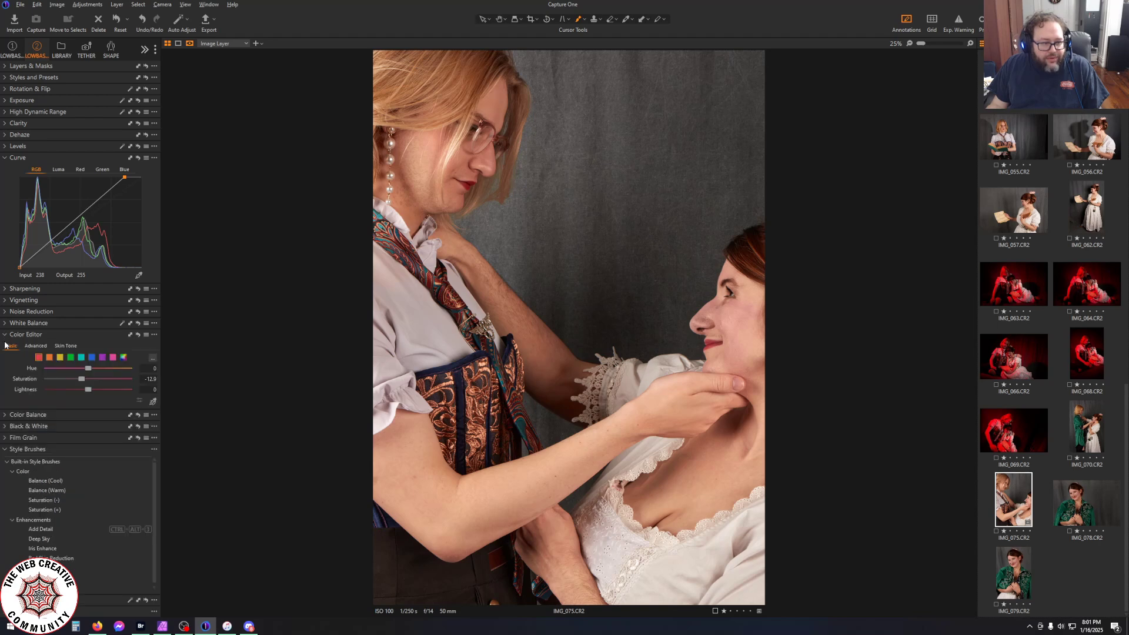
left_click(27, 346)
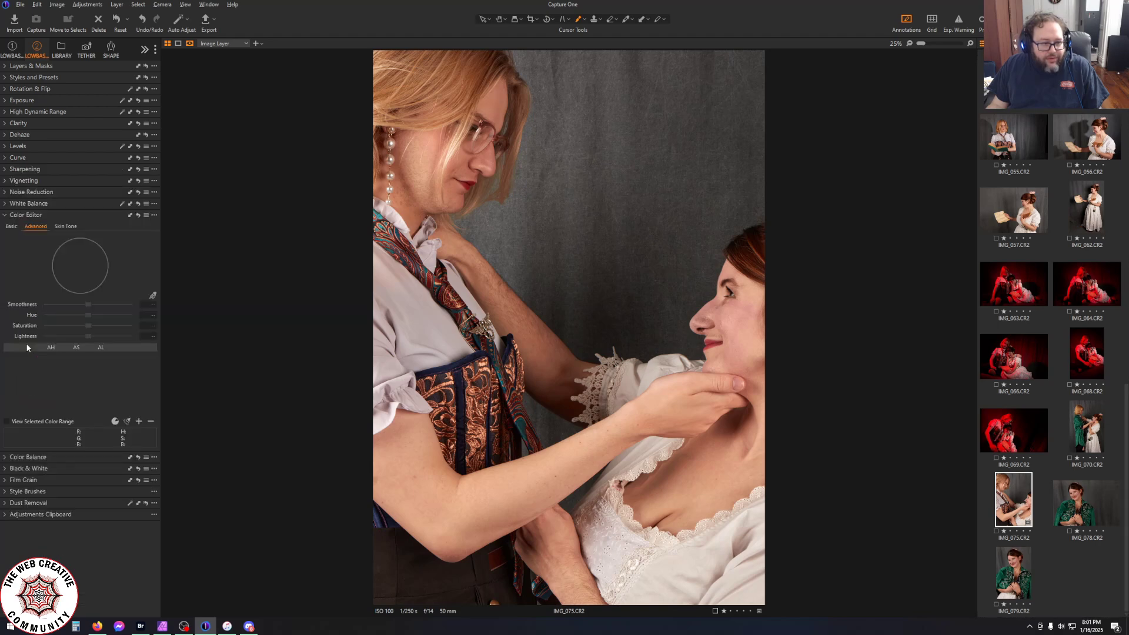
left_click(12, 226)
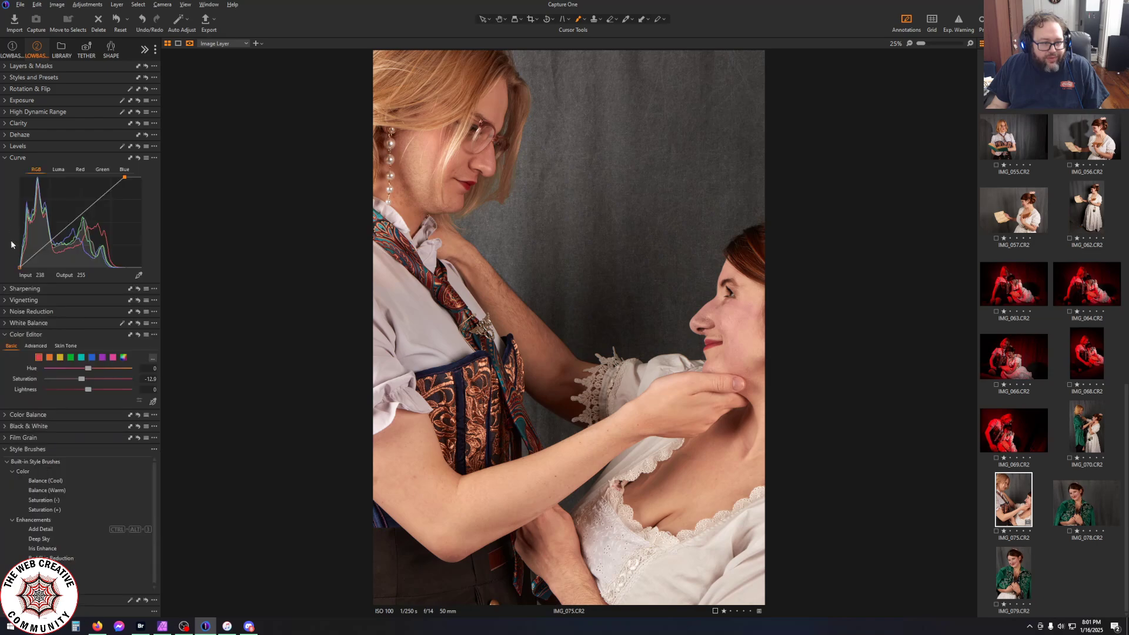
Try a strong green tint on the shadows with Color Balance, and undo it
left_click(5, 415)
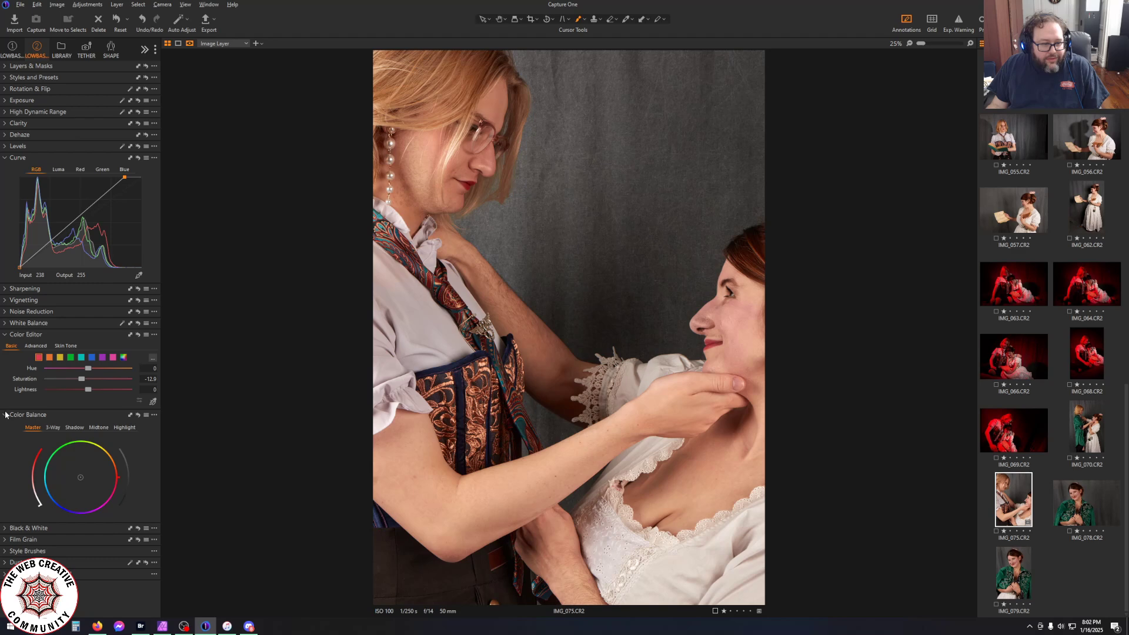
left_click(80, 428)
left_click_drag(49, 483, 66, 442)
left_click(37, 5)
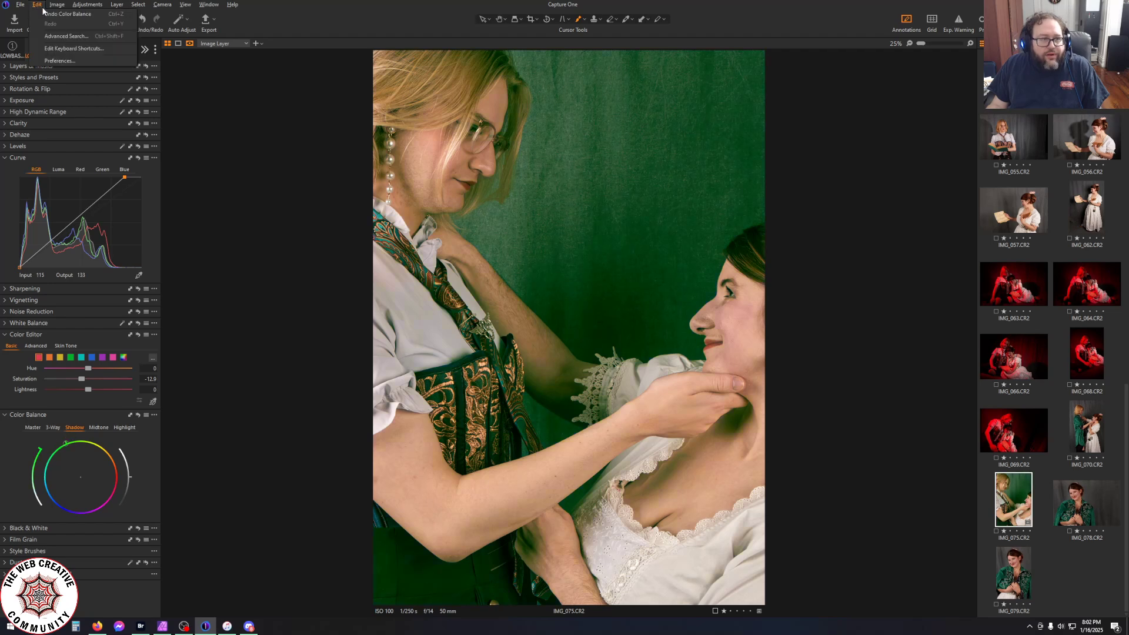
left_click(46, 14)
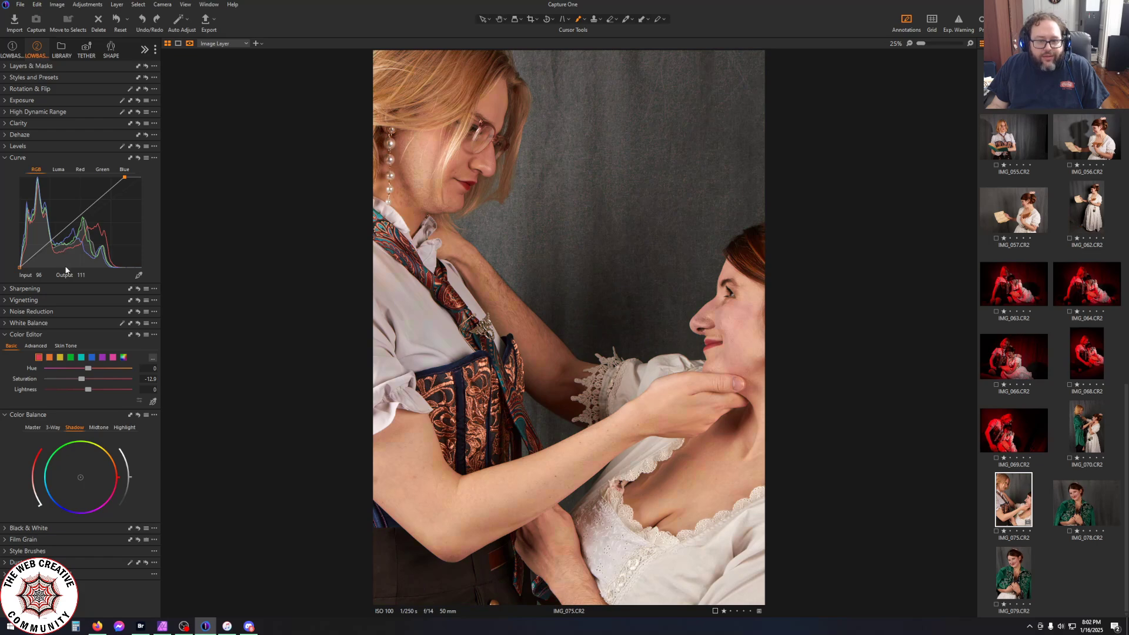
Lower the High Dynamic Range Shadow value to -9 and compare before and after, sweeping the split divider past the image's left edge
left_click(4, 135)
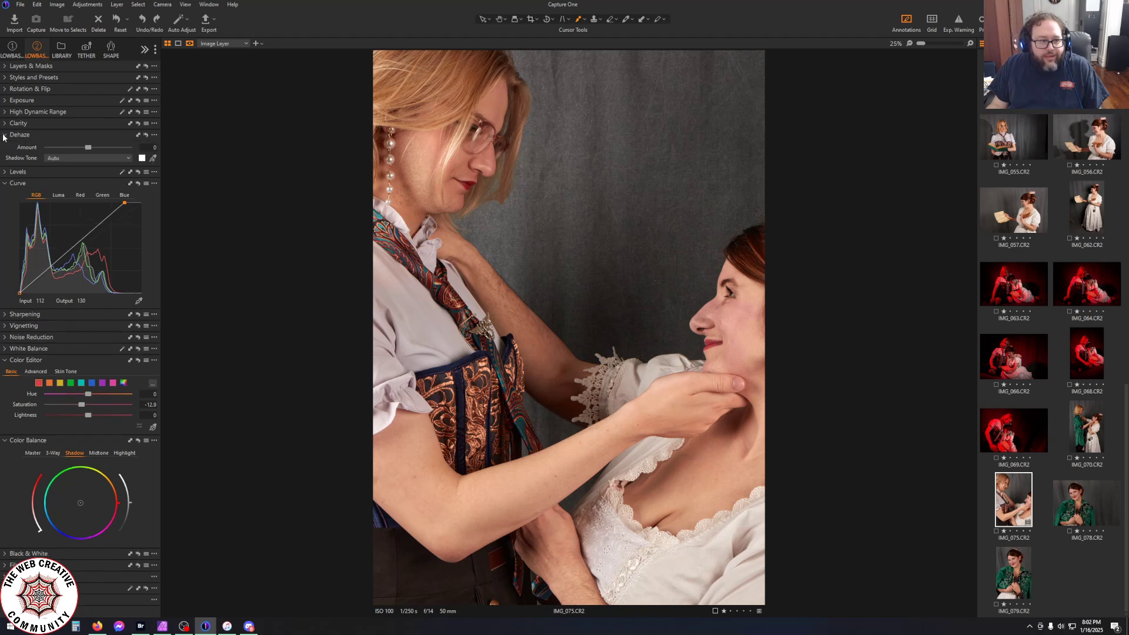
left_click(4, 136)
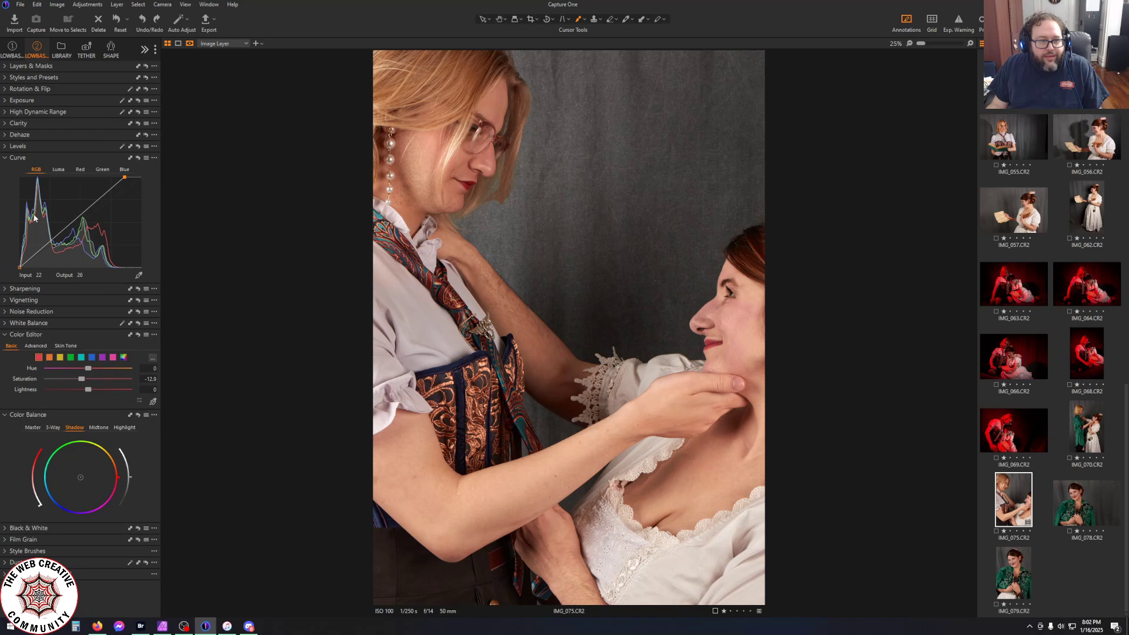
left_click(4, 115)
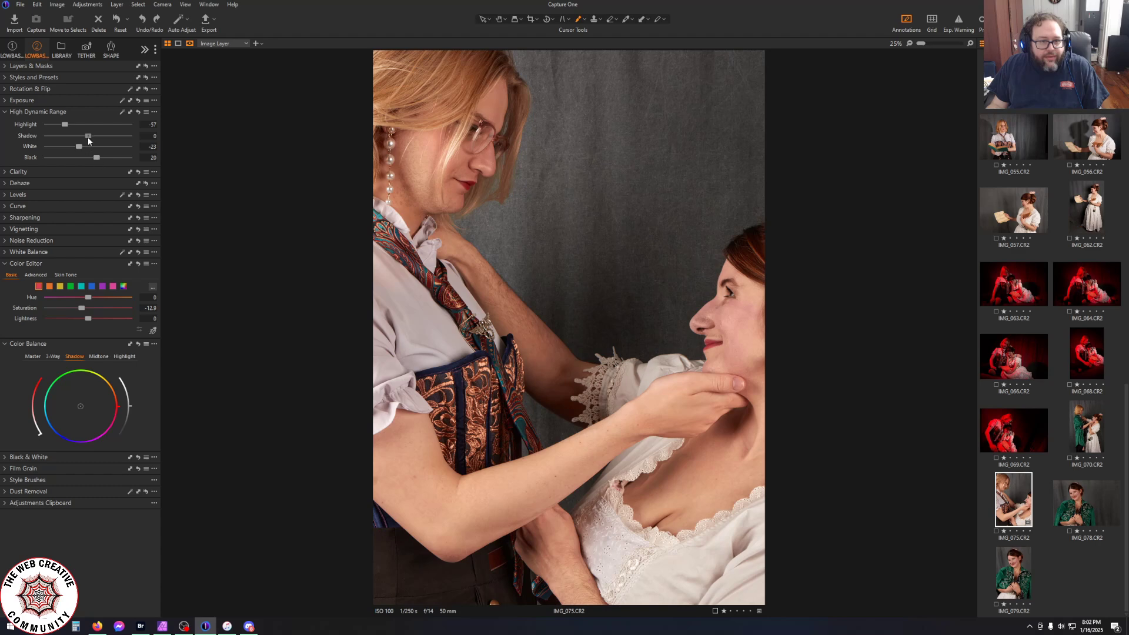
mouse_move(88, 136)
left_mouse_down()
mouse_move(54, 137)
mouse_move(81, 139)
left_mouse_up()
key("y")
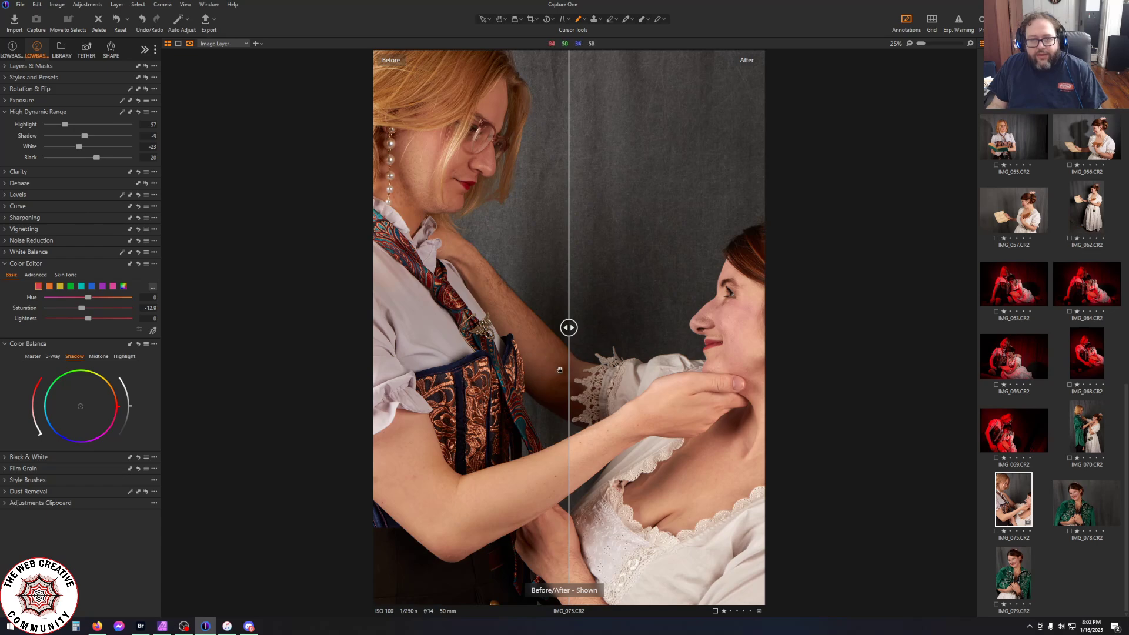
left_click_drag(569, 328, 339, 417)
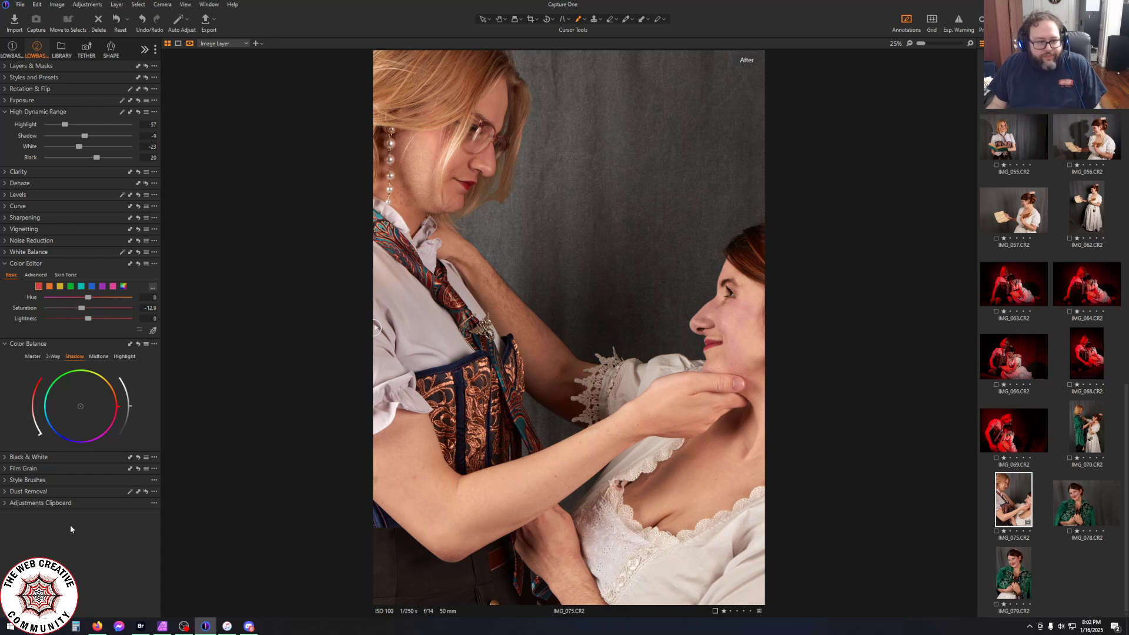
Try darkening the shadows with the Color Balance lightness slider and raising the High Dynamic Range Shadow to 22
left_click(99, 357)
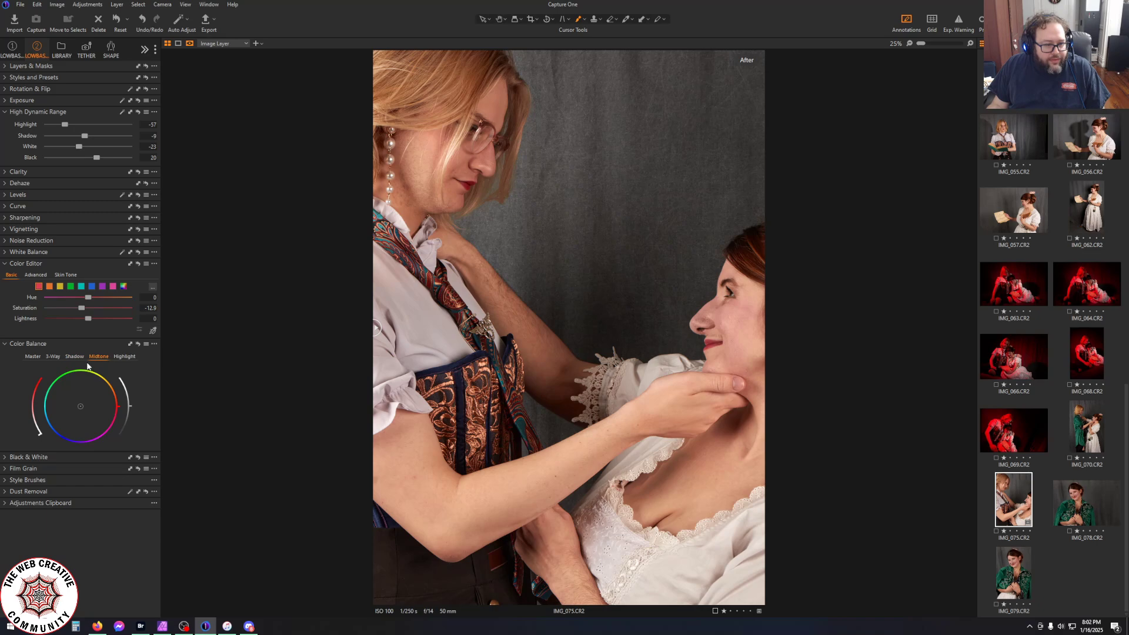
mouse_move(131, 408)
left_mouse_down()
mouse_move(130, 387)
mouse_move(132, 424)
left_mouse_up()
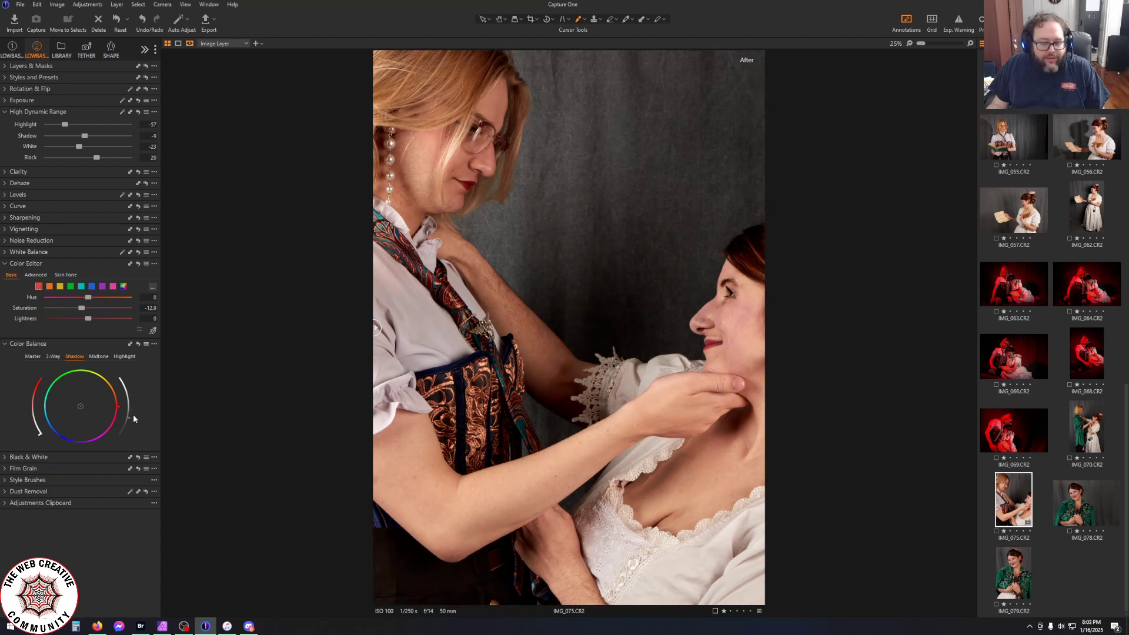
key("y")
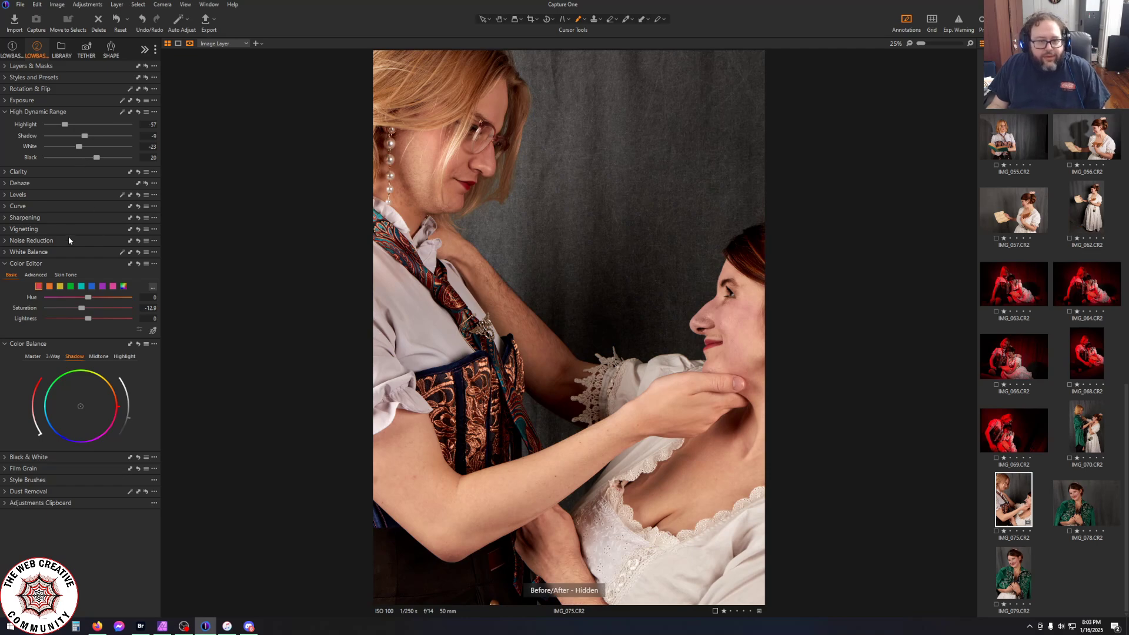
left_click_drag(84, 136, 97, 137)
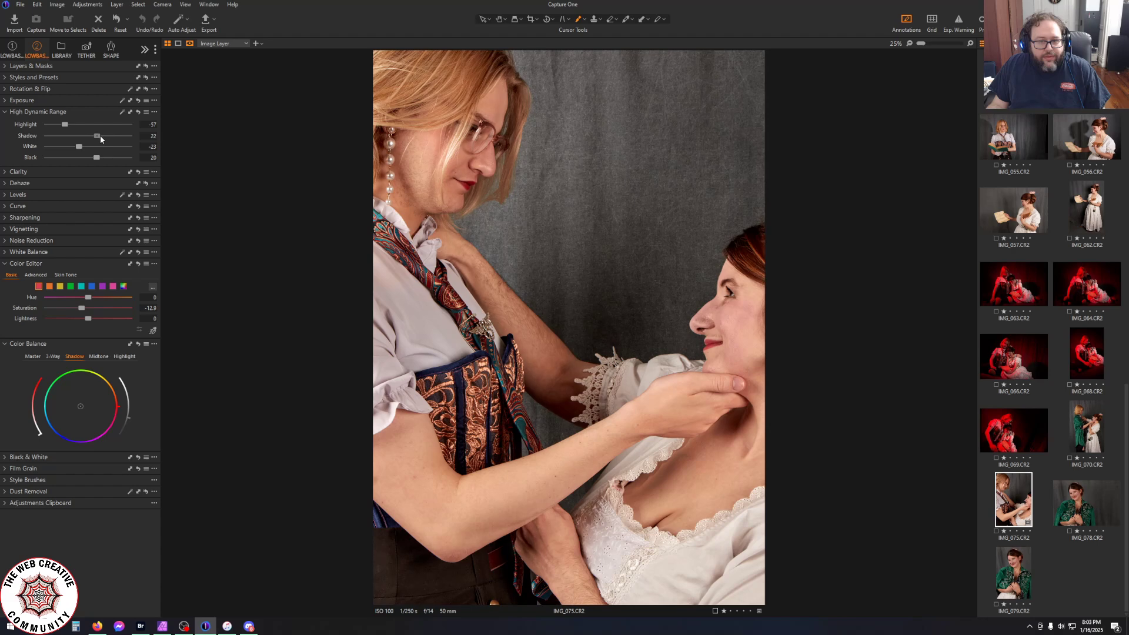
Undo the recent Shadow and Color Balance changes until the High Dynamic Range Shadow is 0, and compare before and after
left_click(37, 5)
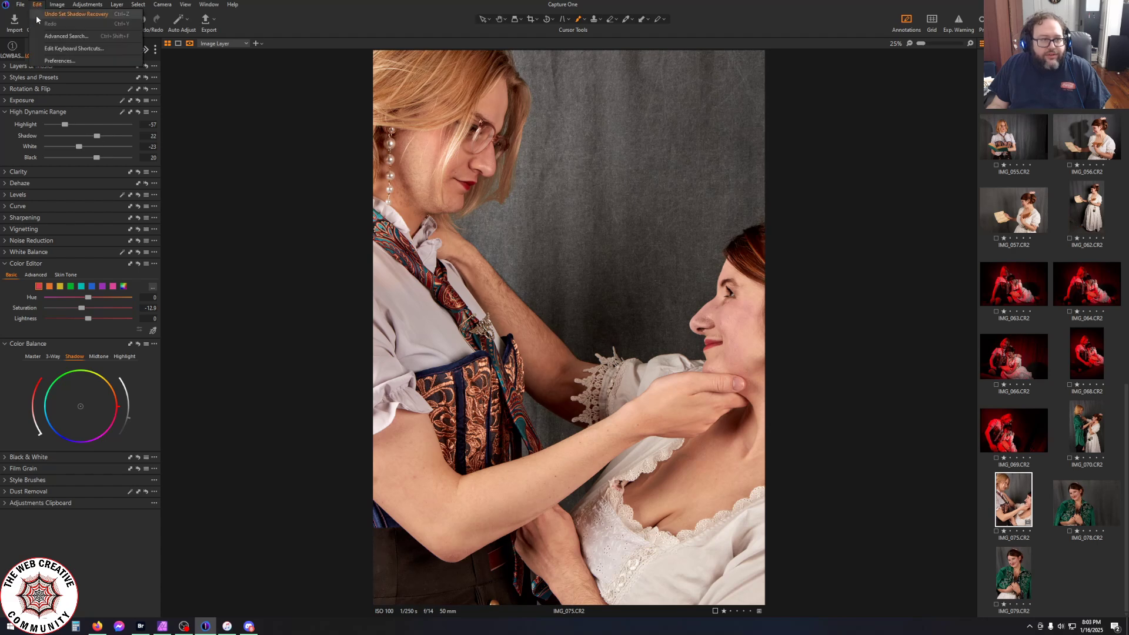
left_click(68, 13)
left_click(37, 4)
left_click(68, 13)
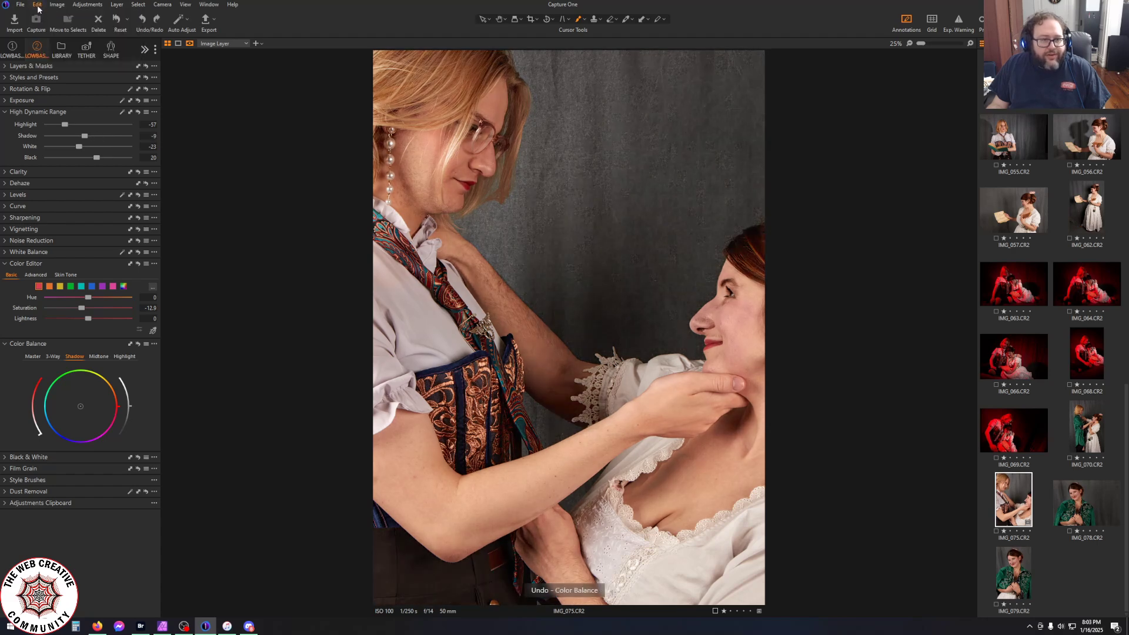
left_click(37, 5)
left_click(37, 15)
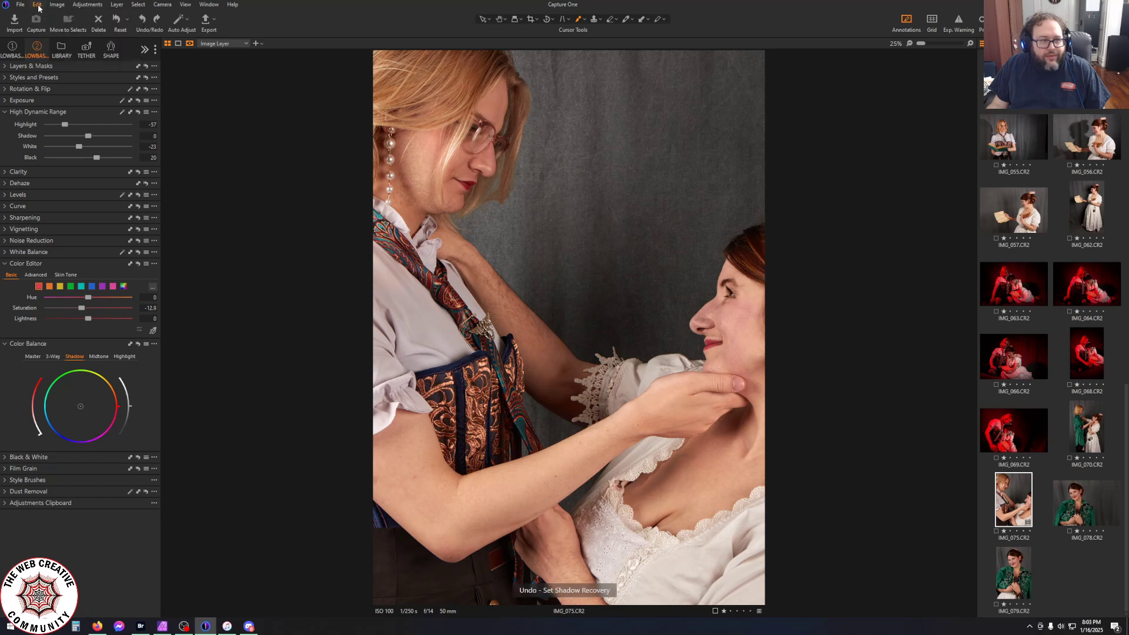
left_click(38, 7)
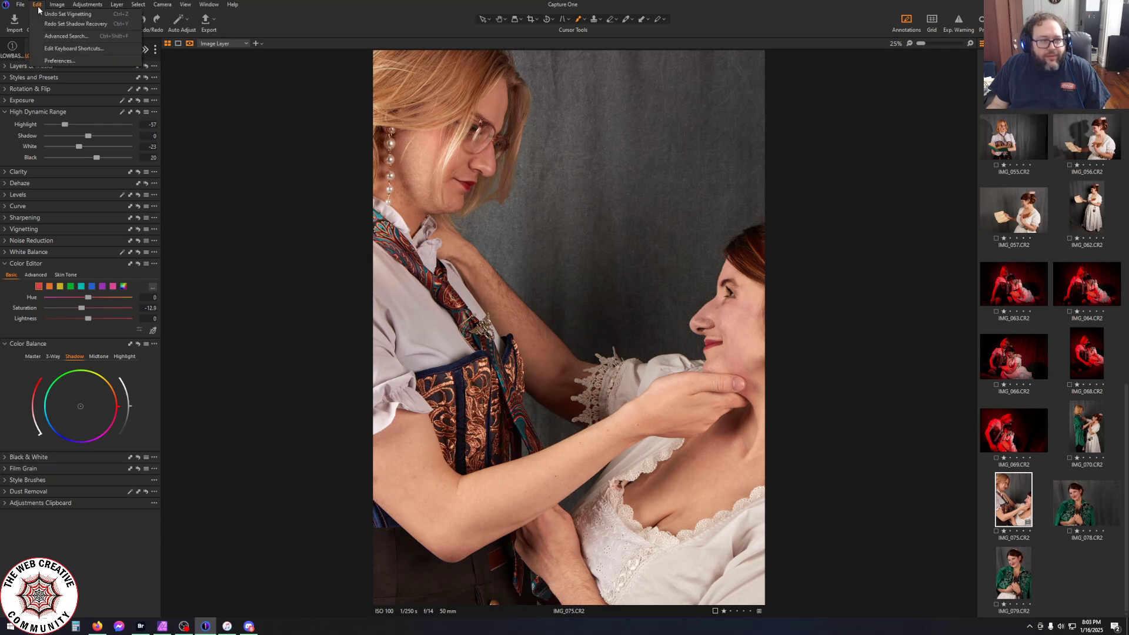
left_click(38, 9)
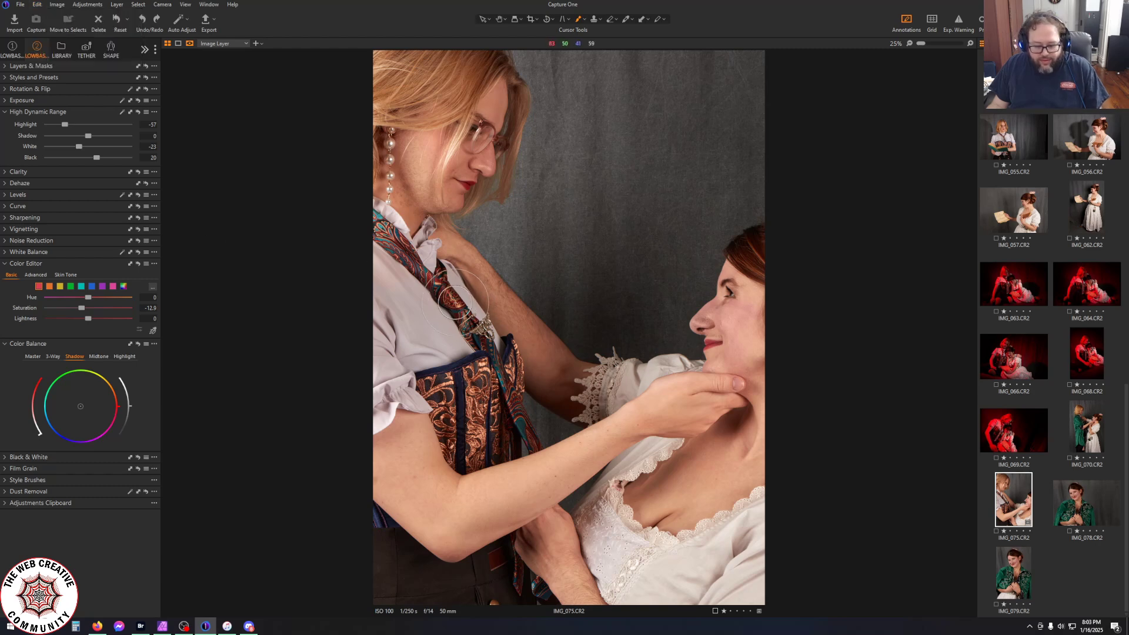
key("y")
left_click_drag(569, 328, 284, 322)
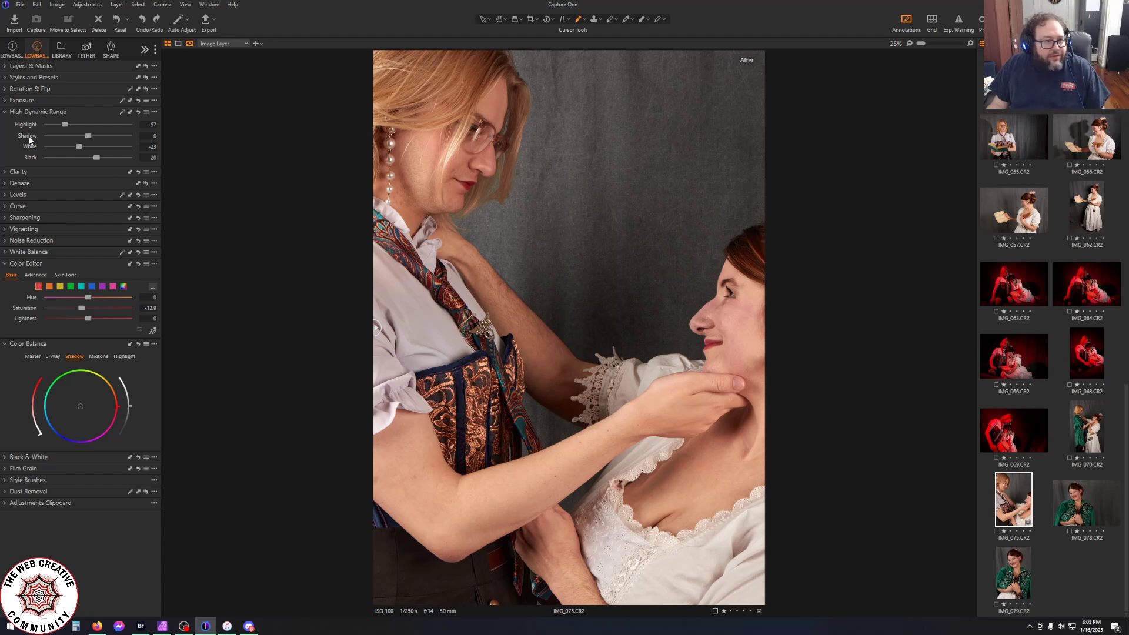
Try an Exposure of 0.34 and a Contrast of about -6, setting each back to 0
left_click(7, 103)
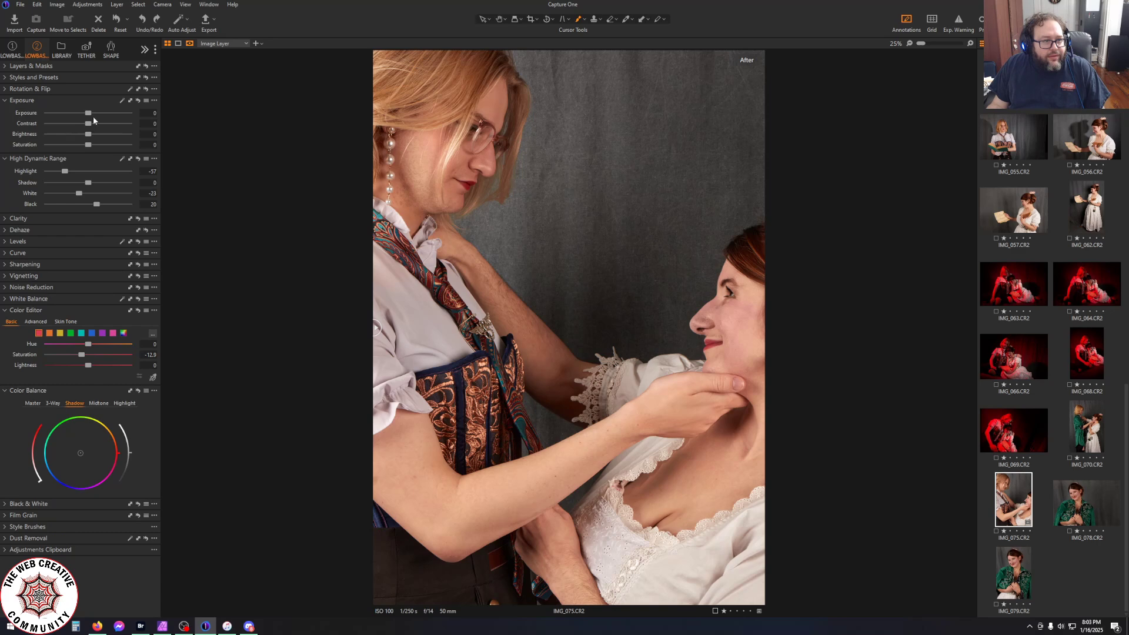
left_click_drag(90, 114, 96, 112)
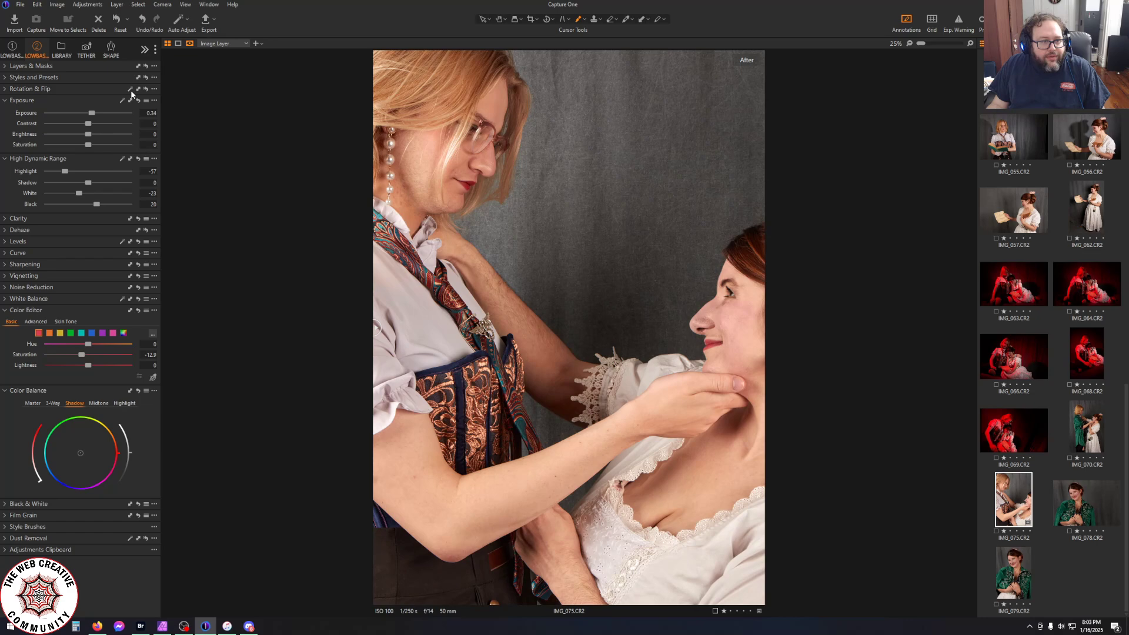
left_click(144, 114)
type("0")
key("Return")
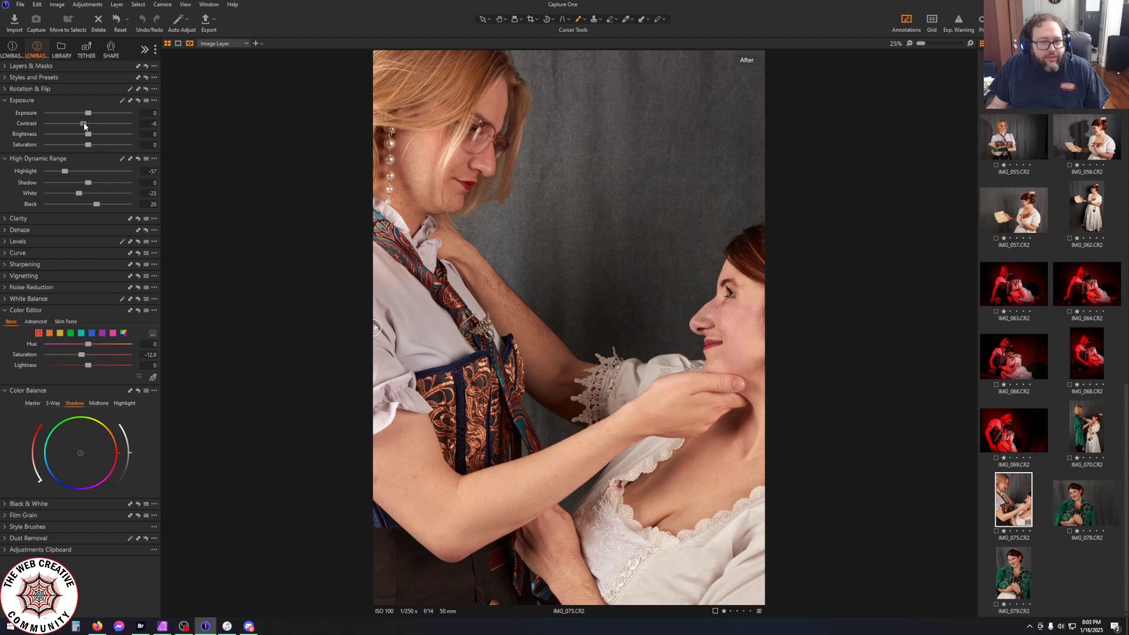
mouse_move(88, 123)
left_mouse_down()
mouse_move(135, 128)
mouse_move(90, 128)
left_mouse_up()
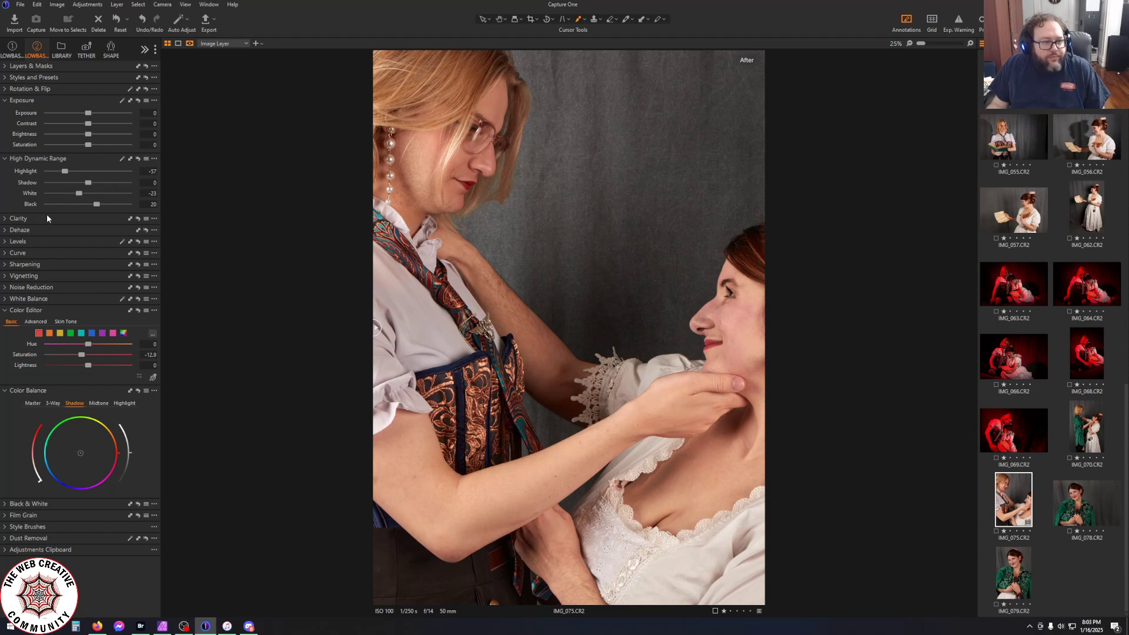
Export IMG_075 to the C1 Edits folder as an 8-bit Adobe RGB (1998) TIFF named 075
left_click(5, 241)
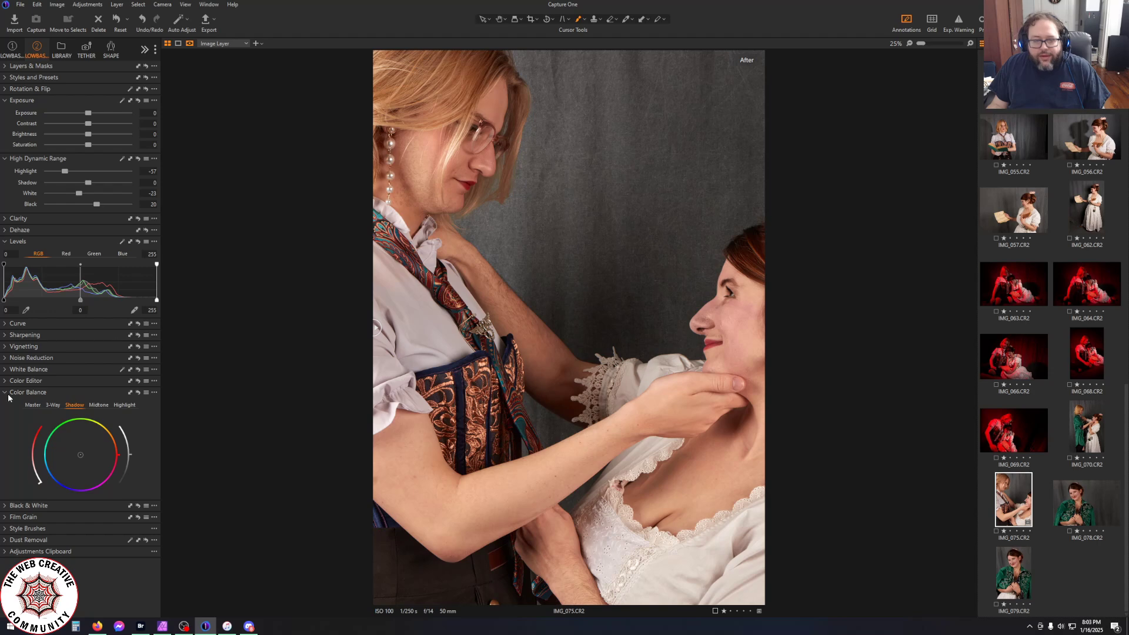
left_click(20, 5)
left_click(20, 5)
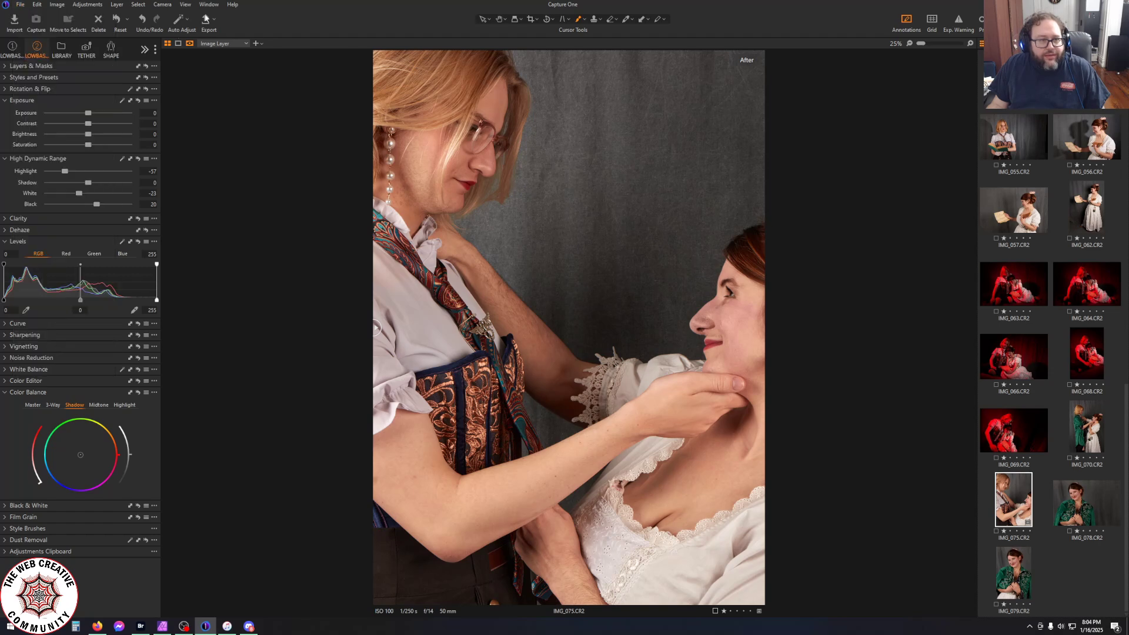
left_click(207, 25)
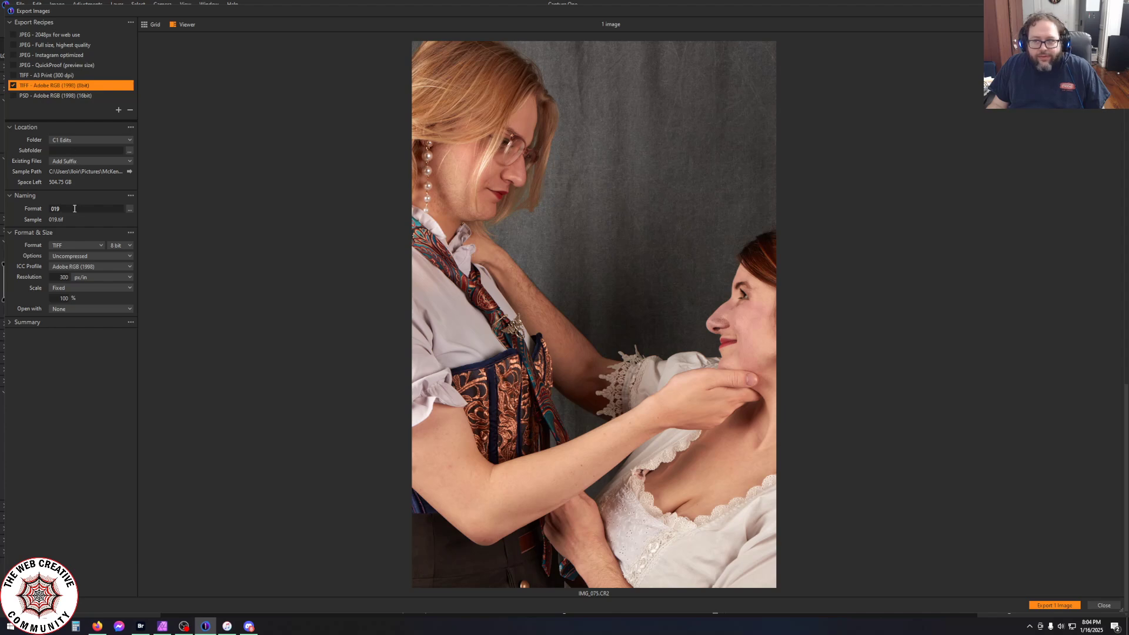
left_click_drag(74, 207, 5, 204)
type("075")
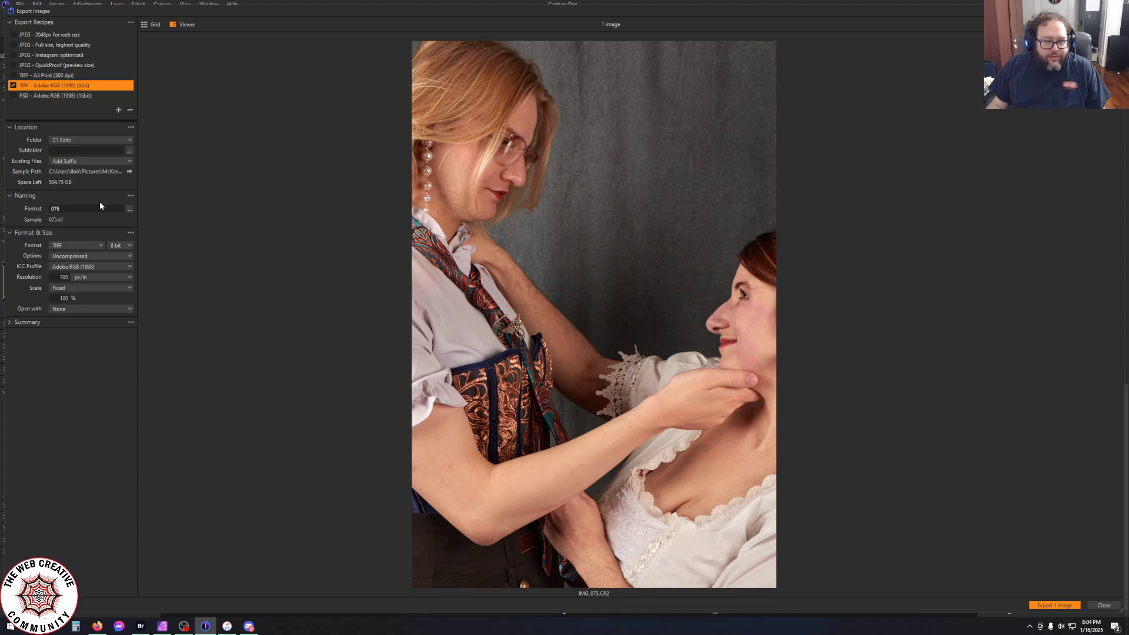
left_click(1058, 606)
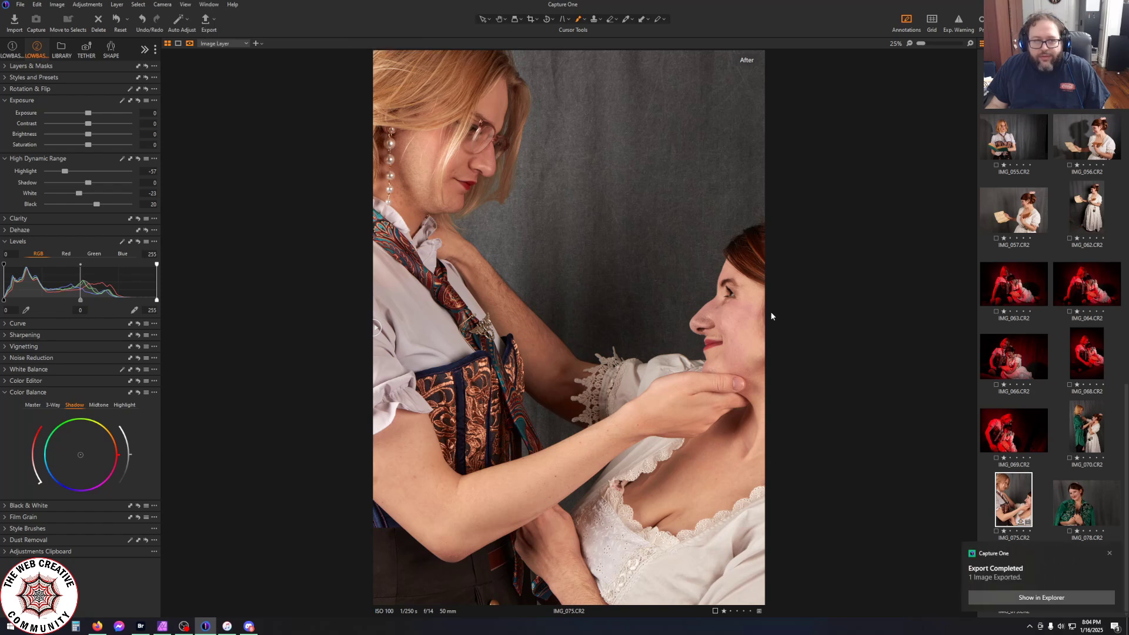
Convert IMG_075 to black and white by enabling Black & White
left_click(5, 381)
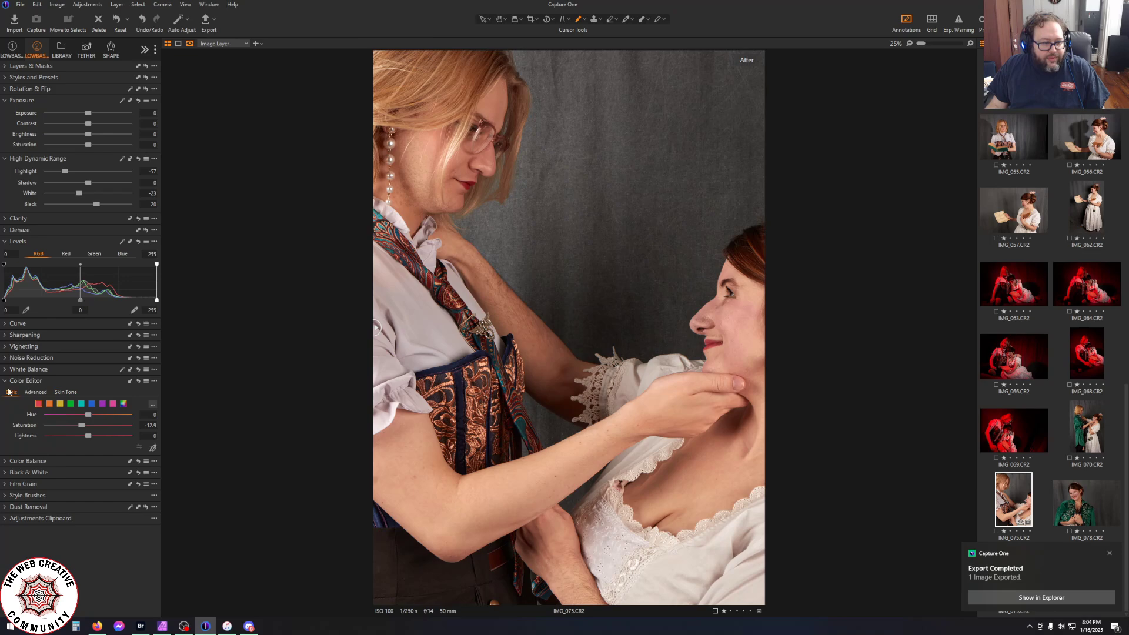
left_click(7, 473)
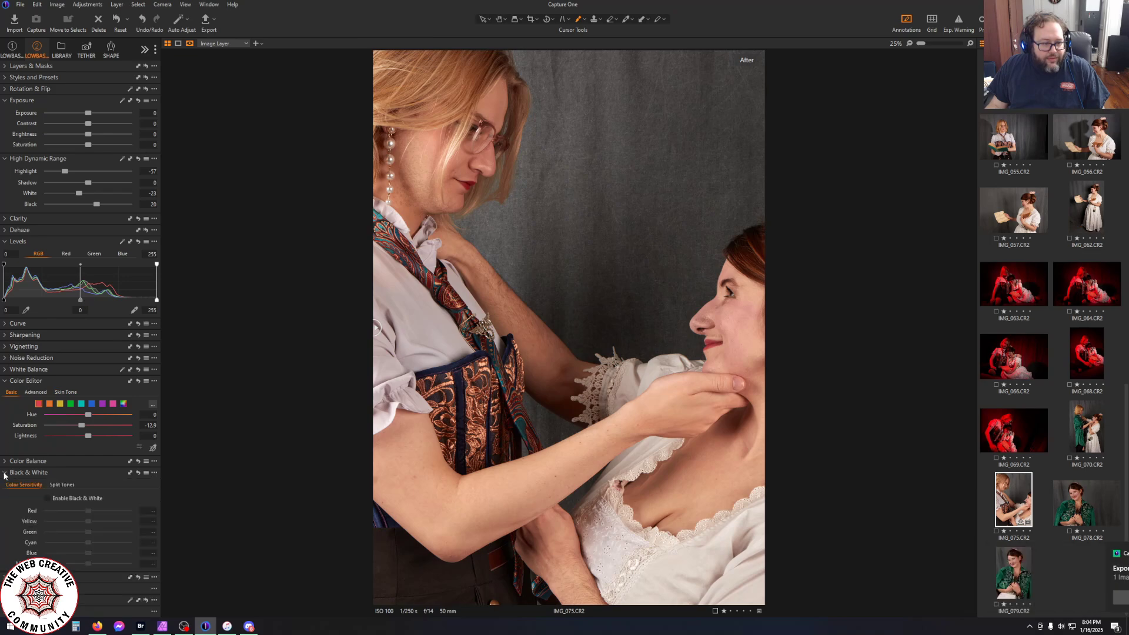
left_click(48, 498)
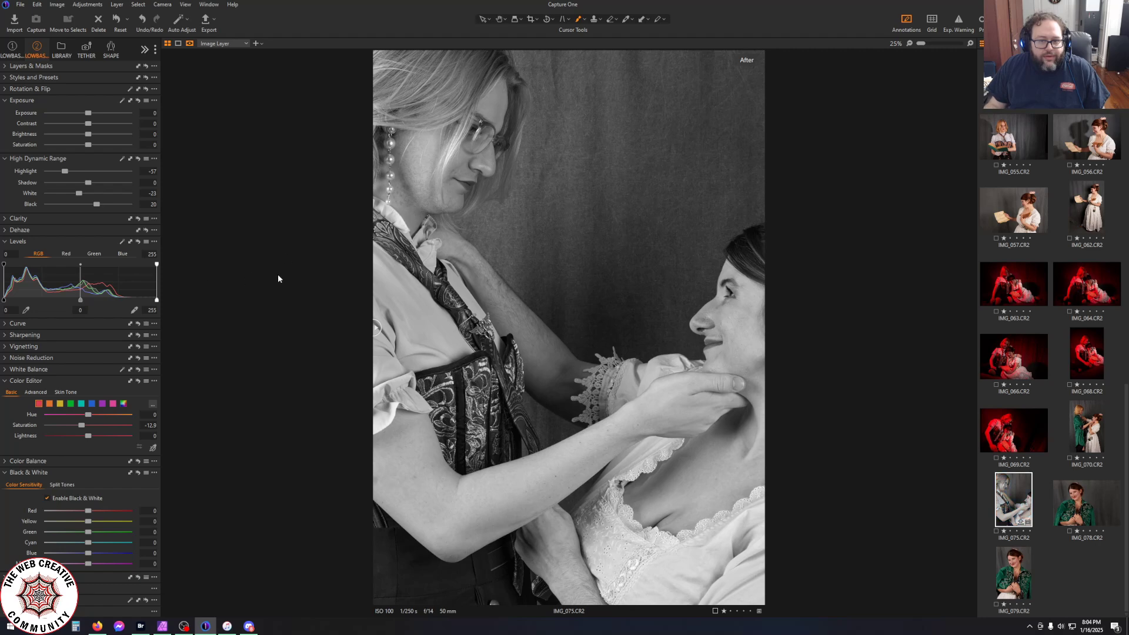
Preview the built-in Black & White, Creative Edits and Film & Cine Looks styles on IMG_075, and hide the before/after view
left_click(5, 77)
left_click(6, 123)
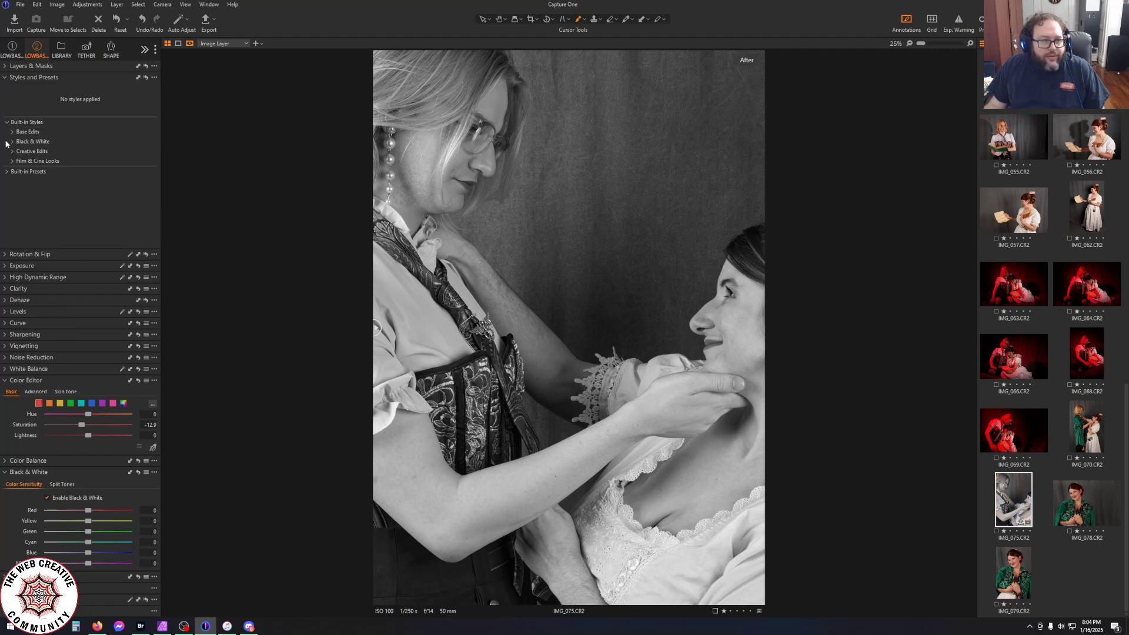
left_click(11, 142)
left_click(13, 171)
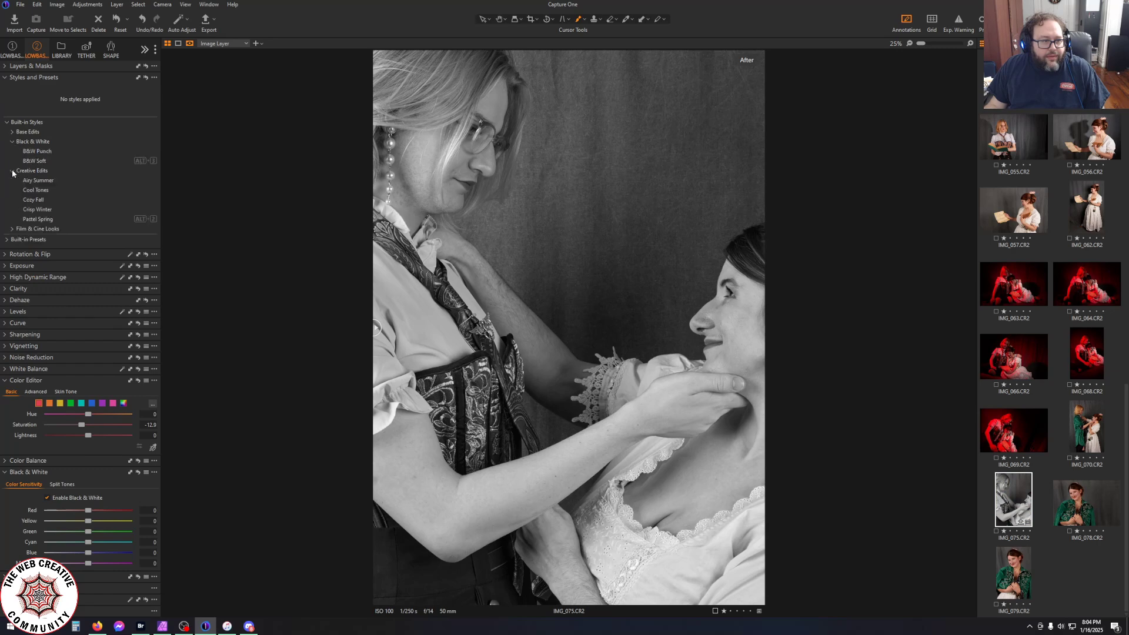
left_click(13, 229)
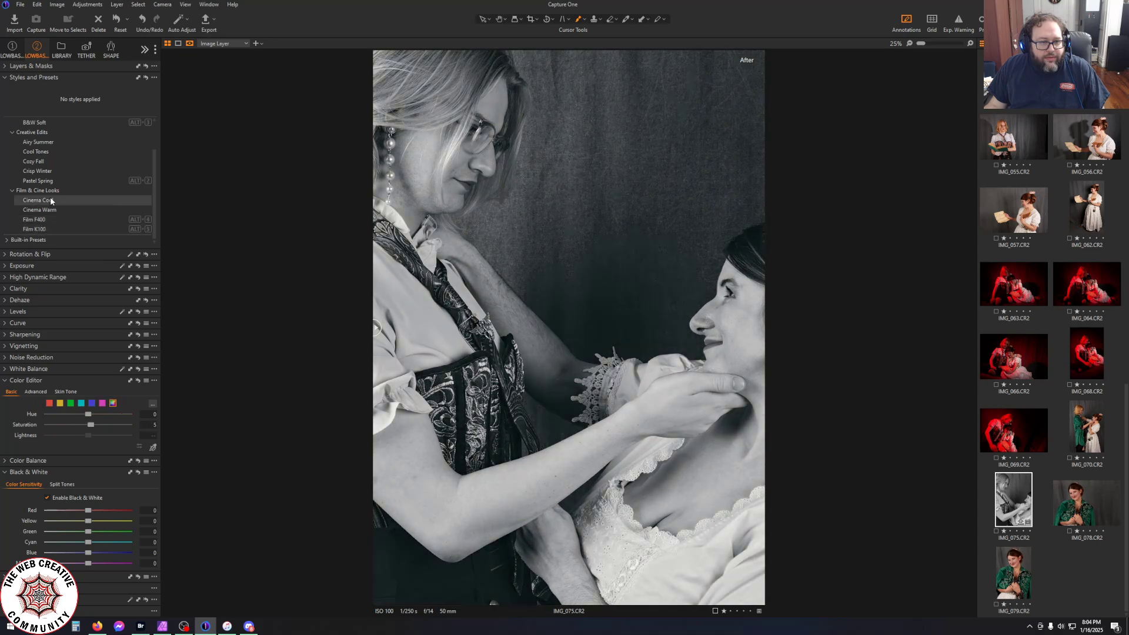
scroll(12, 154, "up", 1)
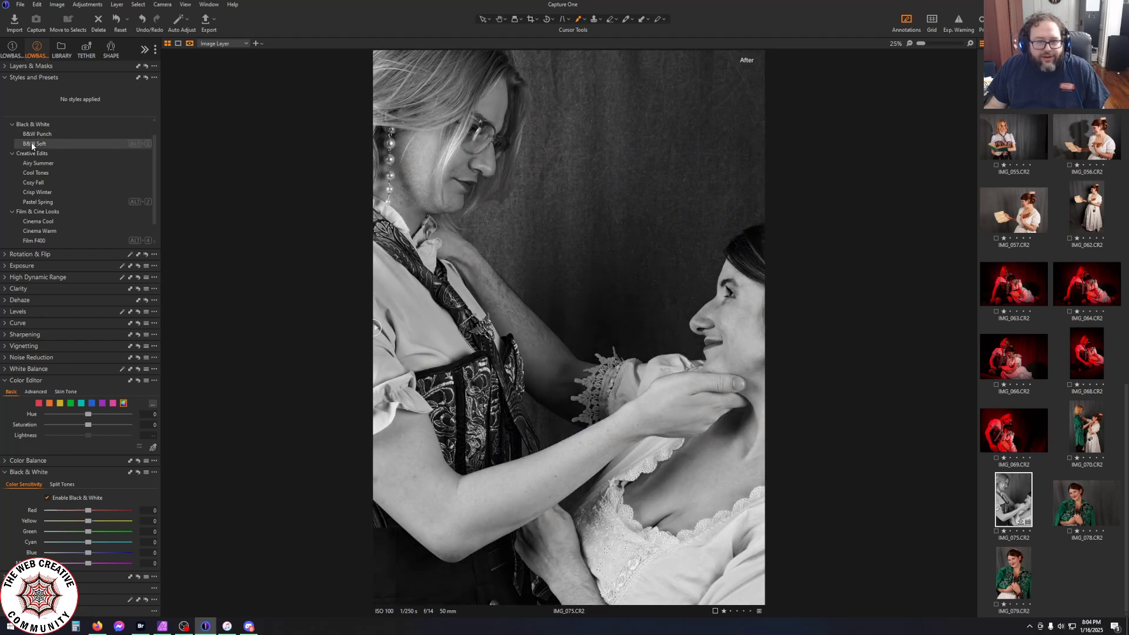
key("y")
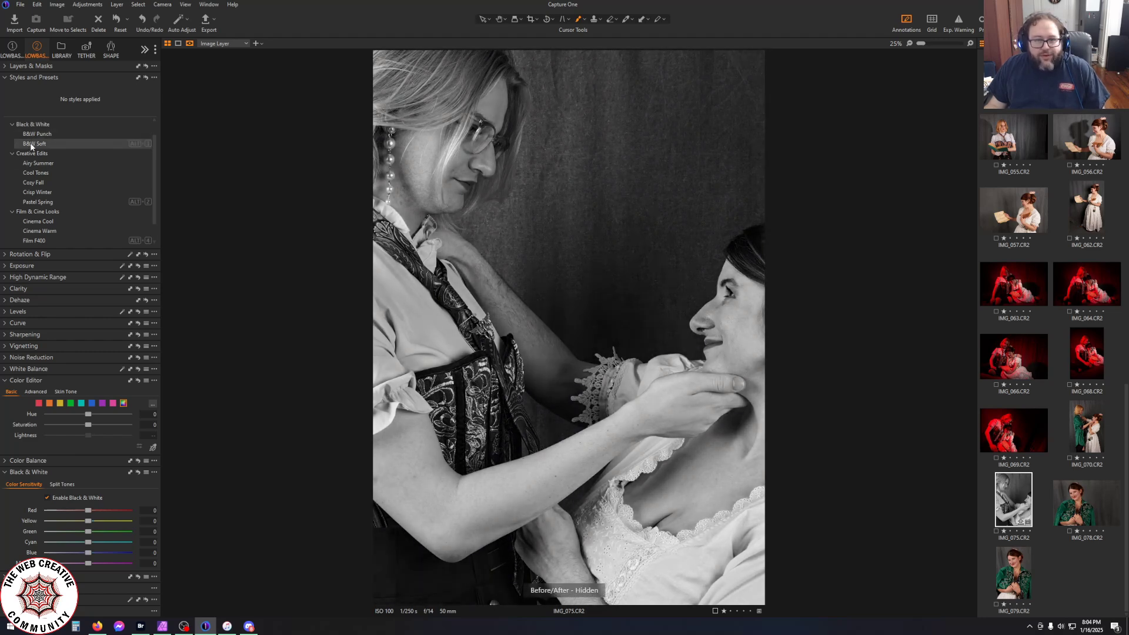
scroll(31, 171, "down", 1)
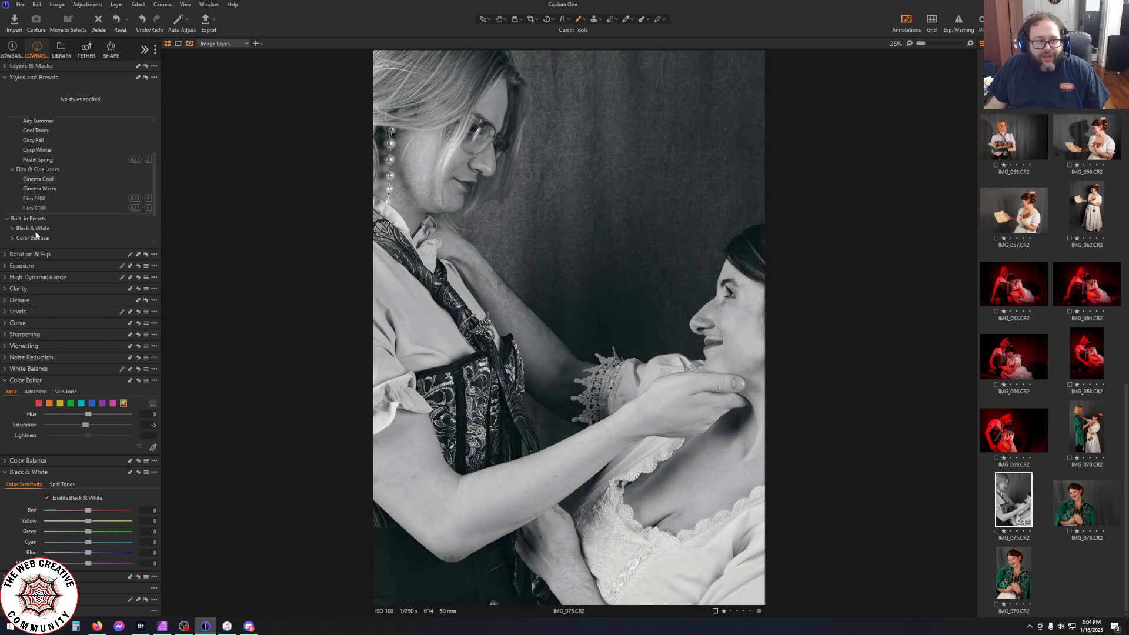
Preview the built-in Black & White presets on IMG_075 and apply Toning - Sepia 3
left_click(8, 239)
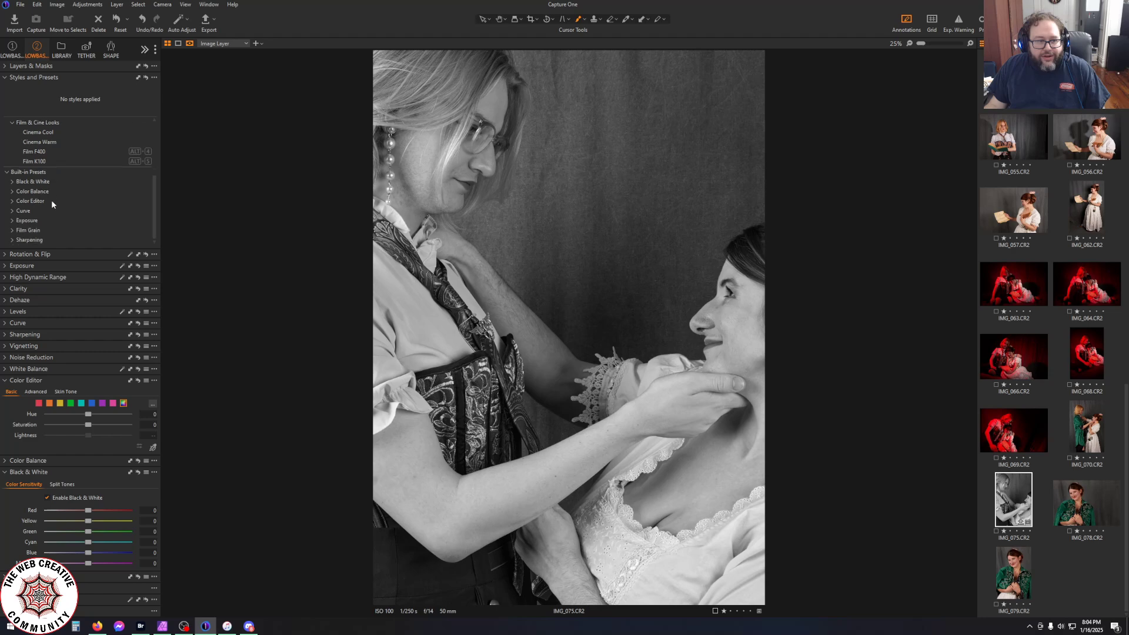
left_click(13, 181)
scroll(104, 181, "down", 3)
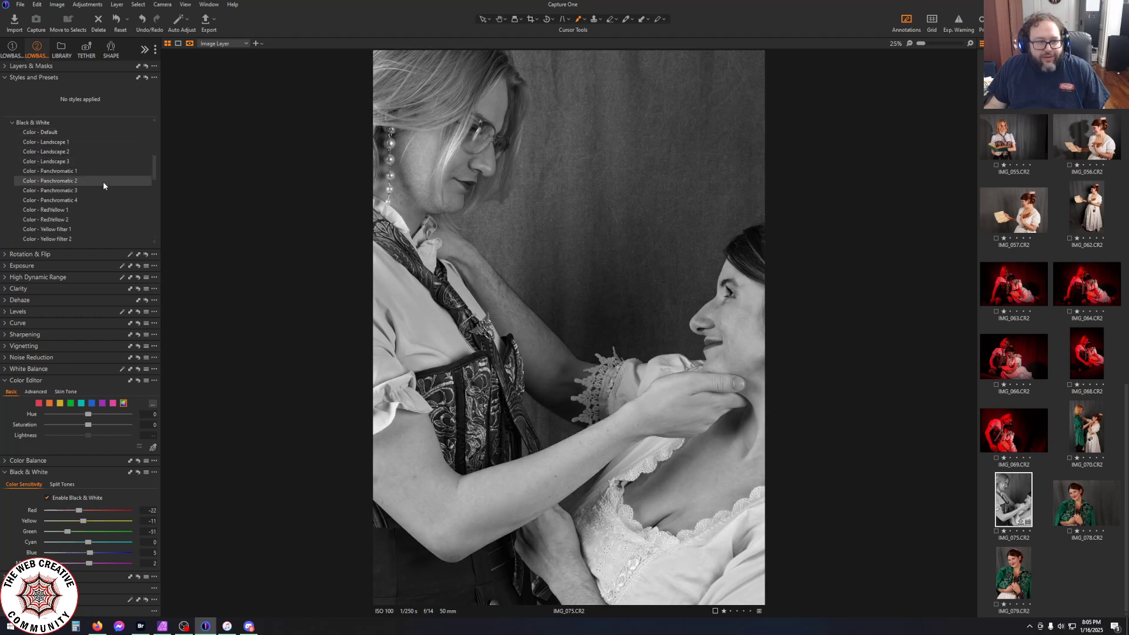
scroll(97, 206, "down", 2)
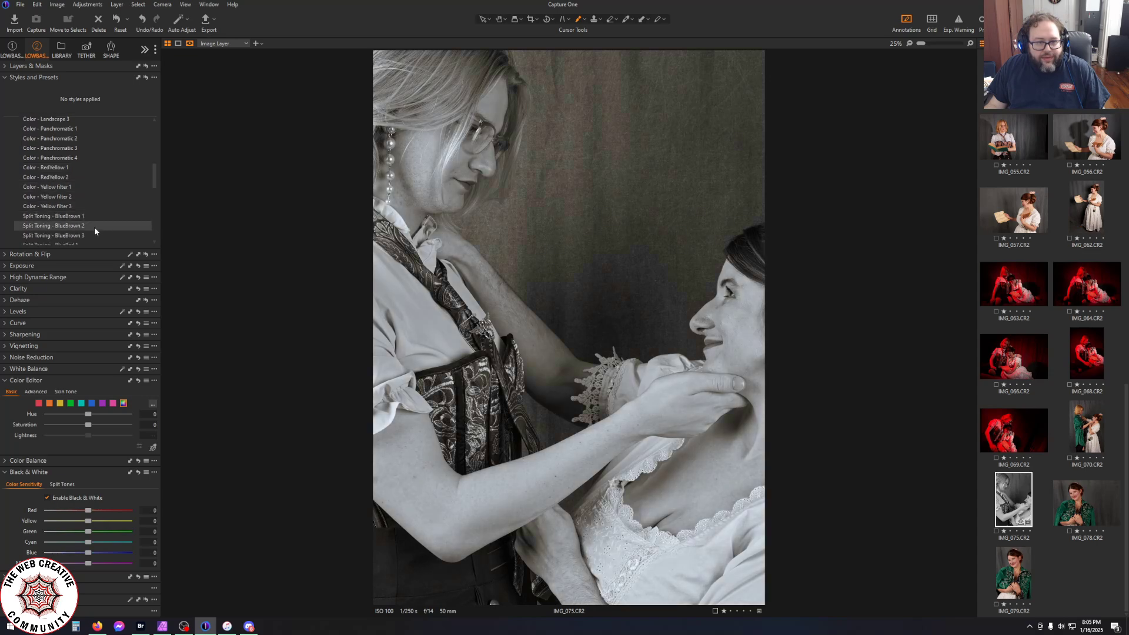
scroll(94, 227, "down", 1)
scroll(94, 231, "down", 3)
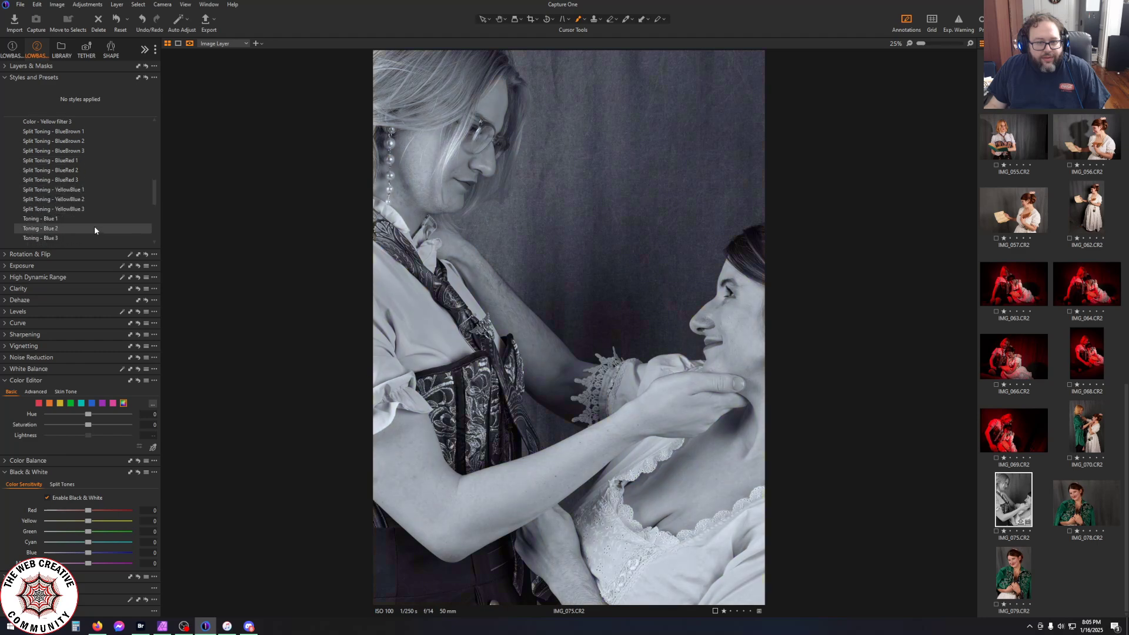
scroll(94, 234, "down", 2)
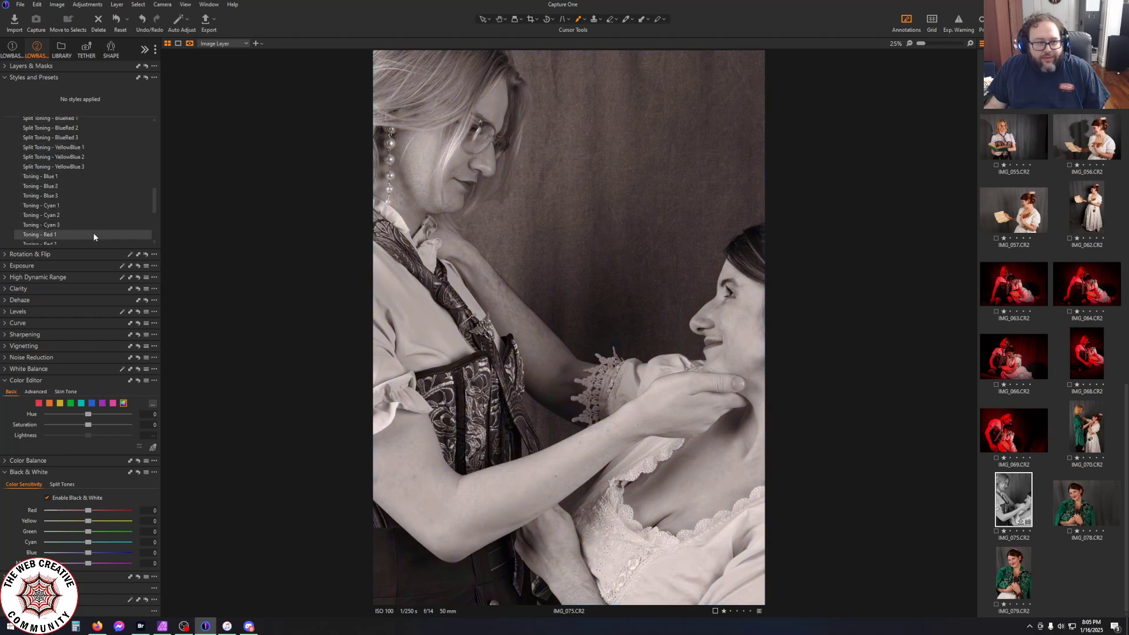
scroll(93, 233, "down", 2)
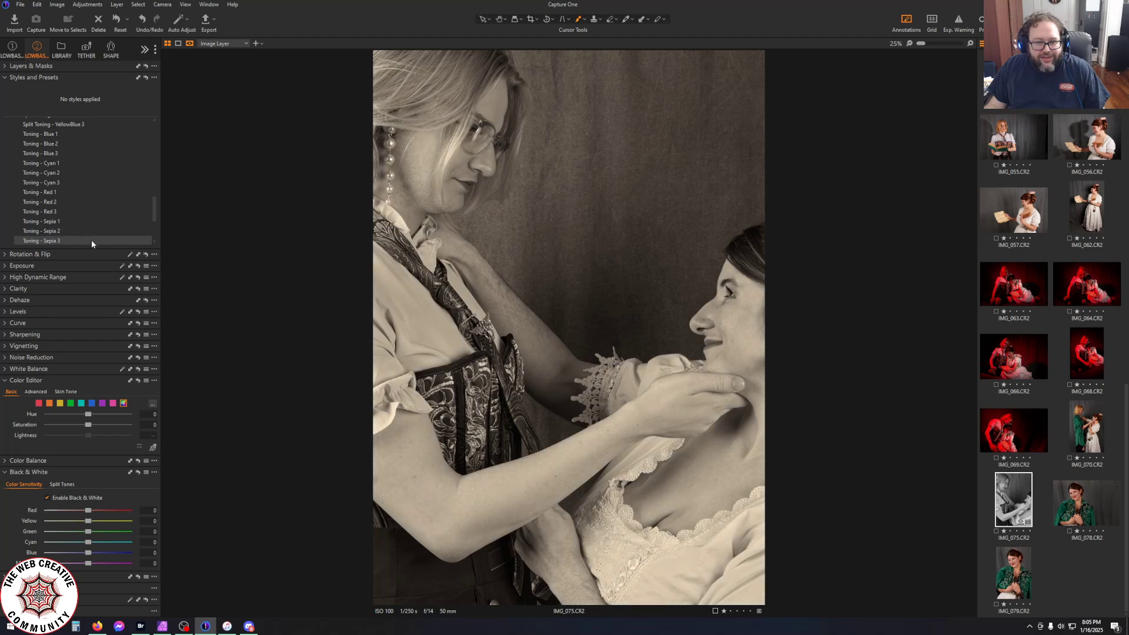
scroll(91, 235, "down", 1)
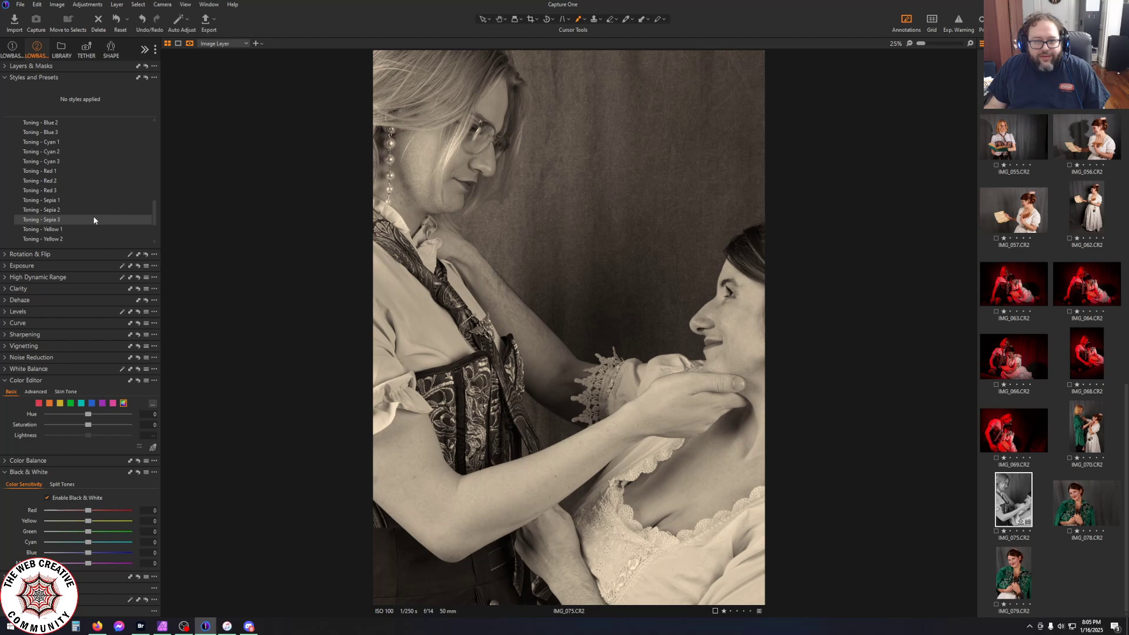
left_click(94, 221)
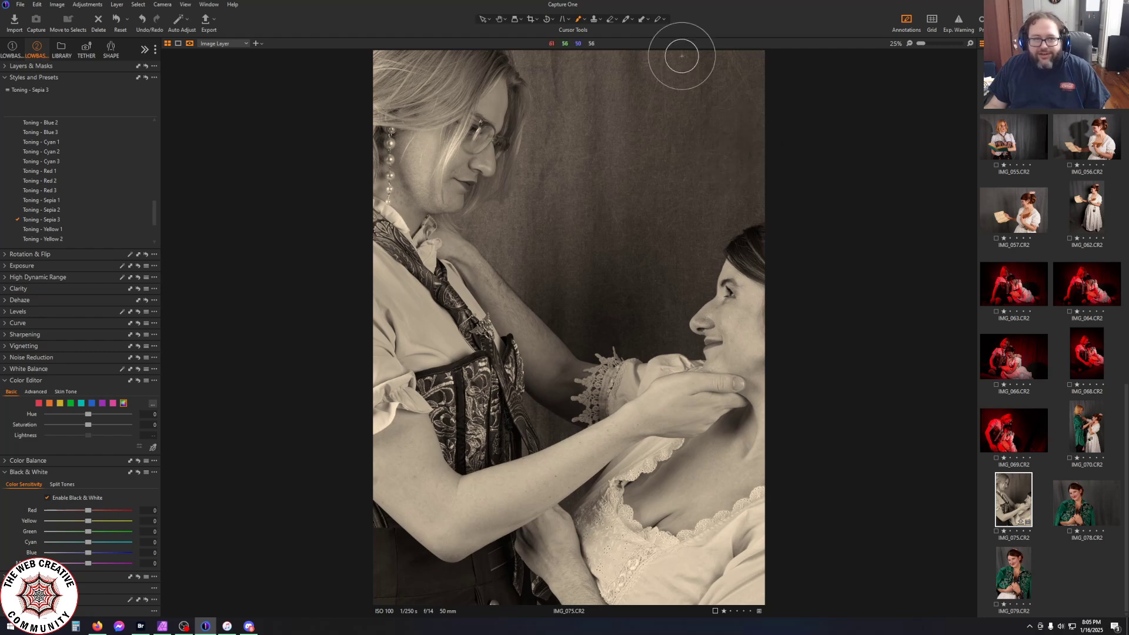
Export IMG_075 to the C1 Edits folder as an 8-bit Adobe RGB (1998) TIFF named 075 sepia
left_click(206, 20)
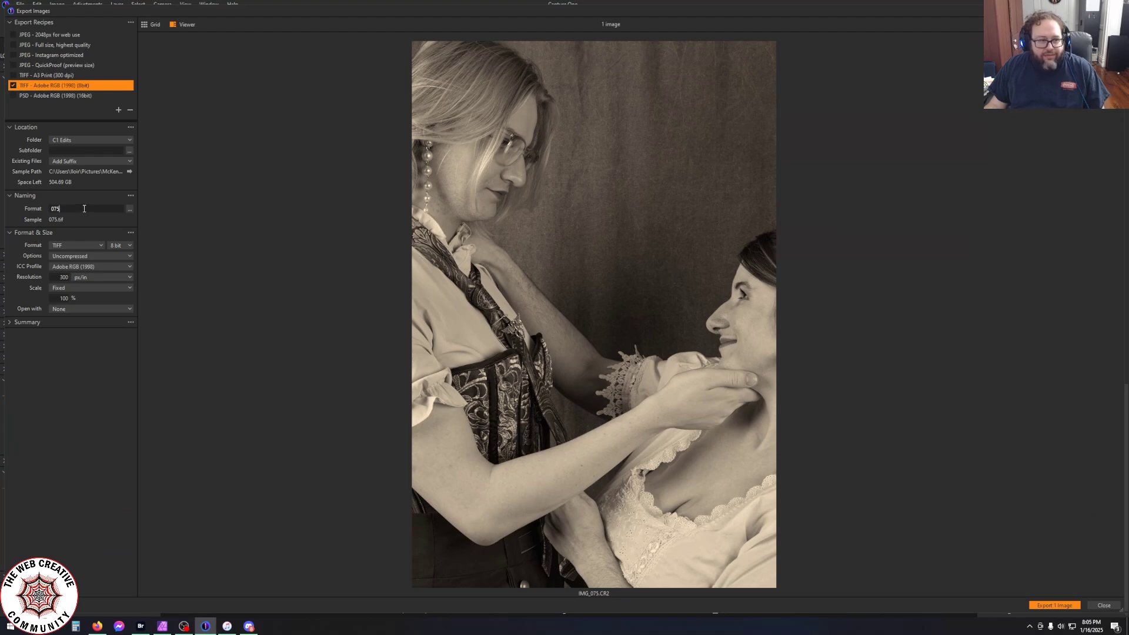
type("sepia")
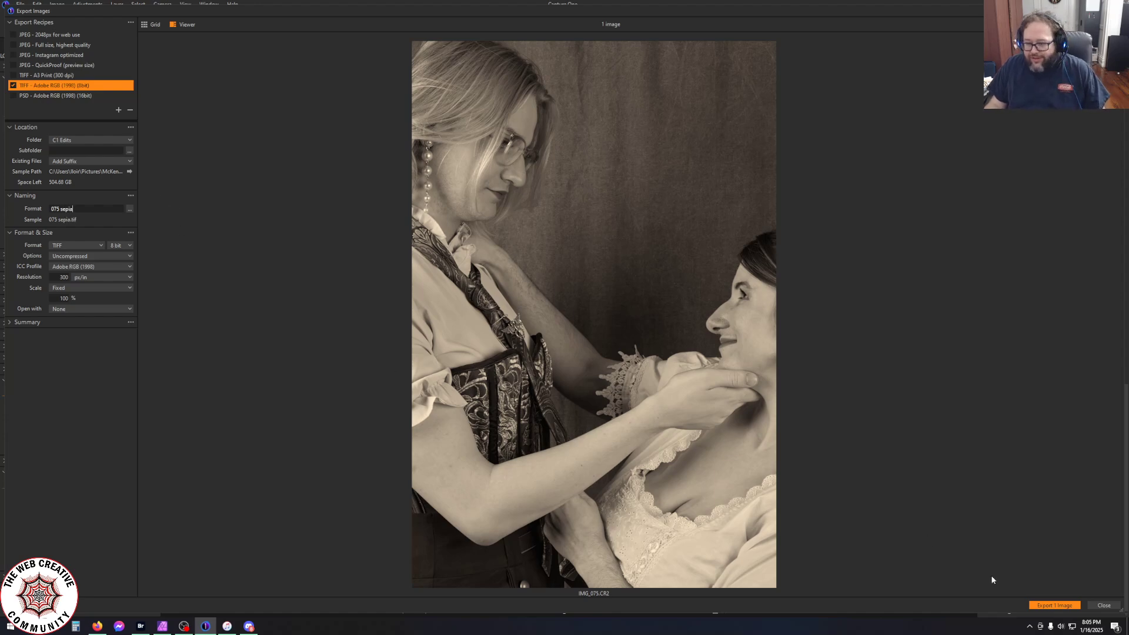
left_click(1055, 605)
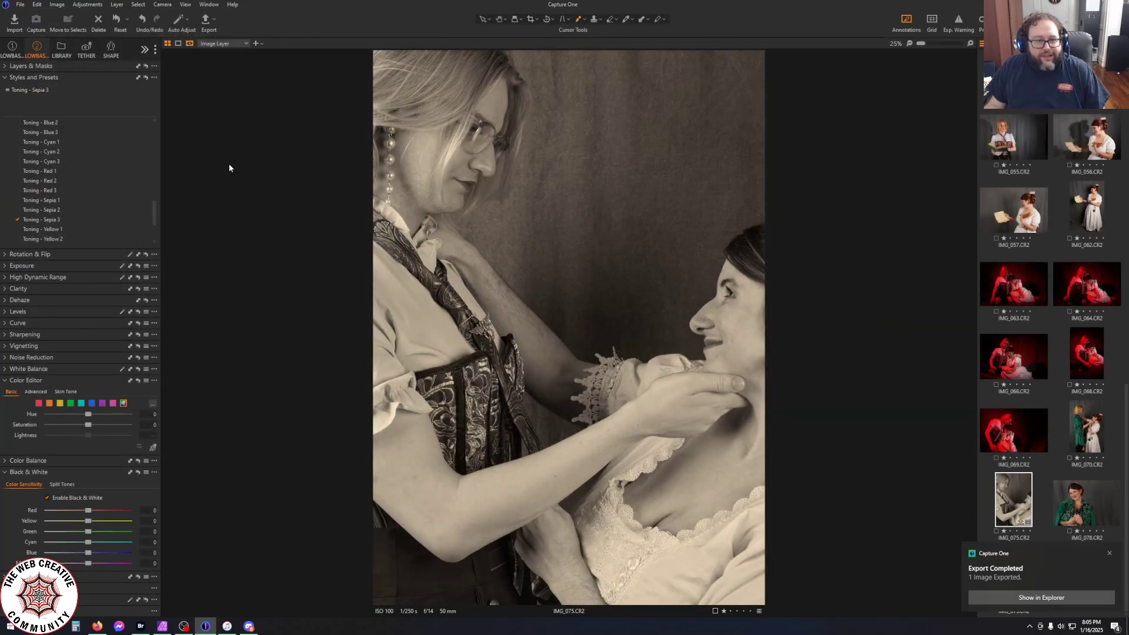
Remove the Sepia 3 toning and set Black & White sensitivity to Red -34, Yellow 38, Green -13, Cyan 41 and Blue -85
left_click(38, 220)
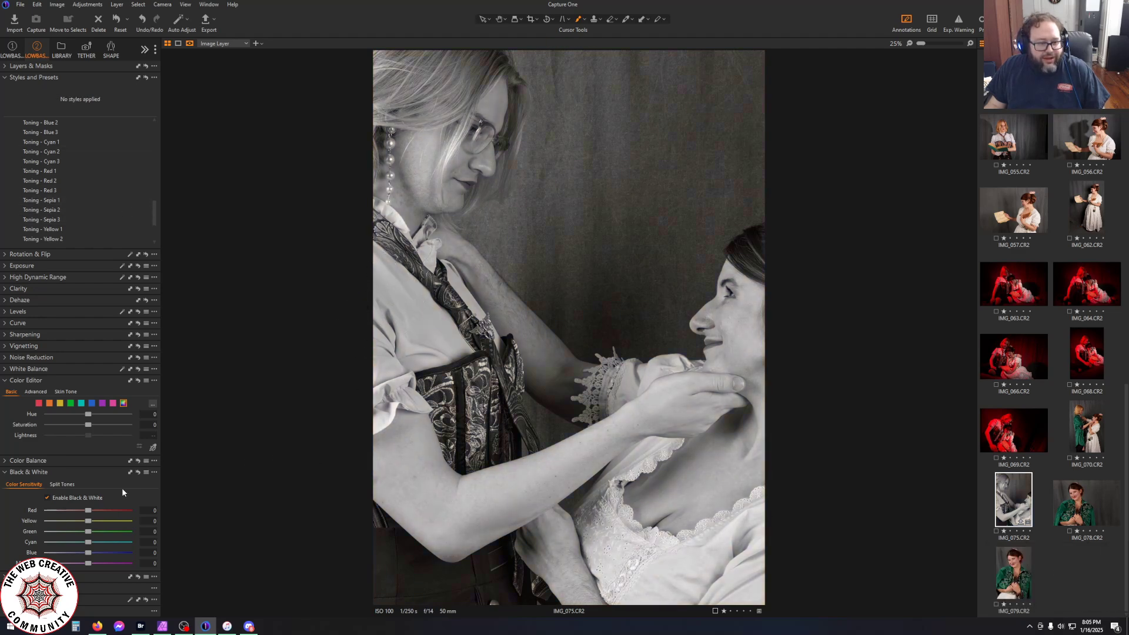
left_click(5, 78)
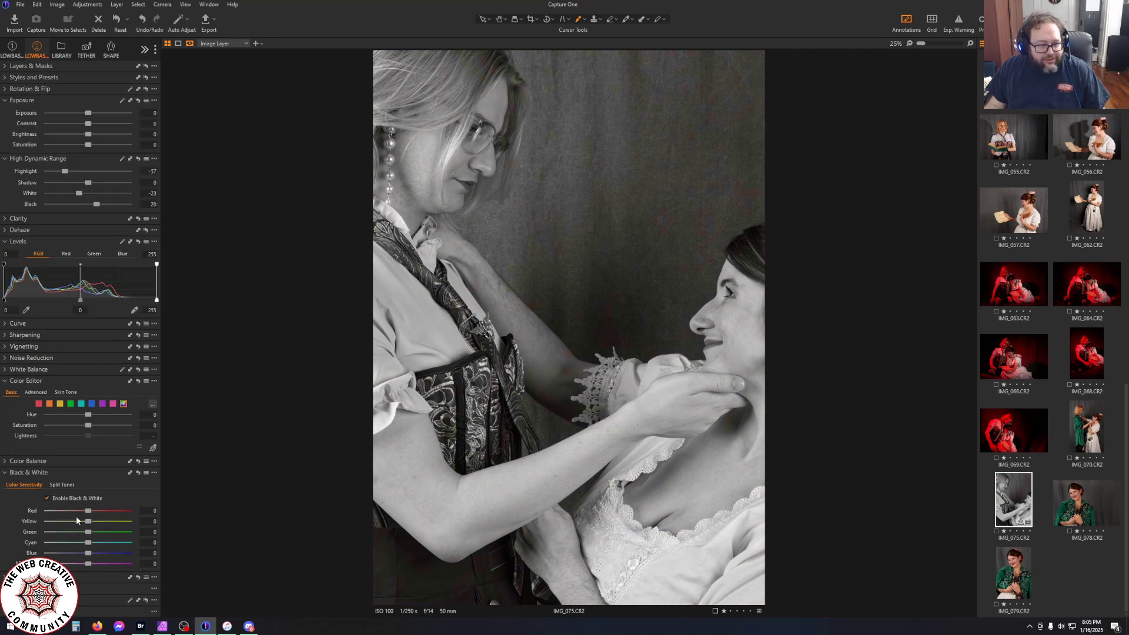
mouse_move(88, 511)
left_mouse_down()
mouse_move(57, 512)
mouse_move(101, 521)
mouse_move(120, 510)
mouse_move(103, 512)
left_mouse_up()
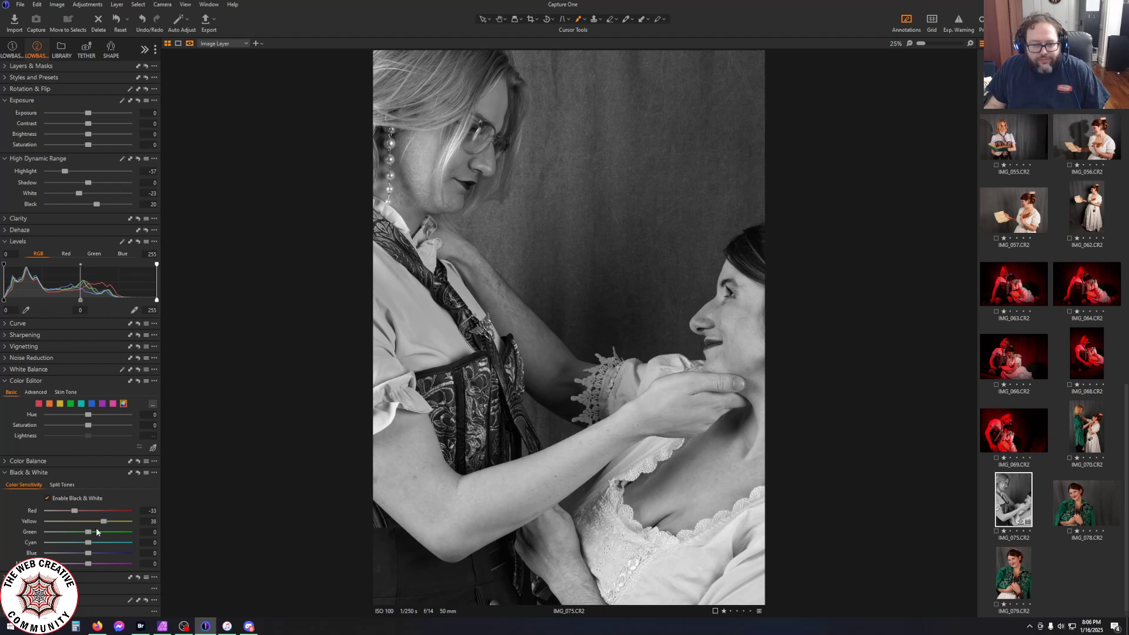
mouse_move(87, 551)
left_mouse_down()
mouse_move(39, 542)
mouse_move(116, 542)
mouse_move(74, 532)
mouse_move(84, 529)
left_mouse_up()
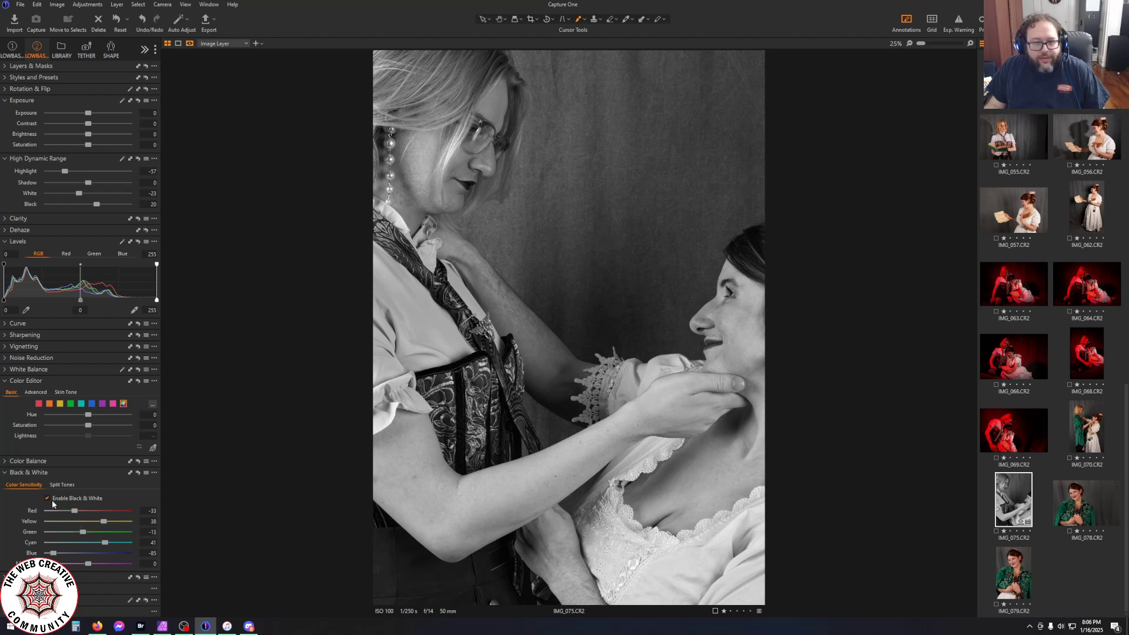
left_click_drag(74, 511, 74, 511)
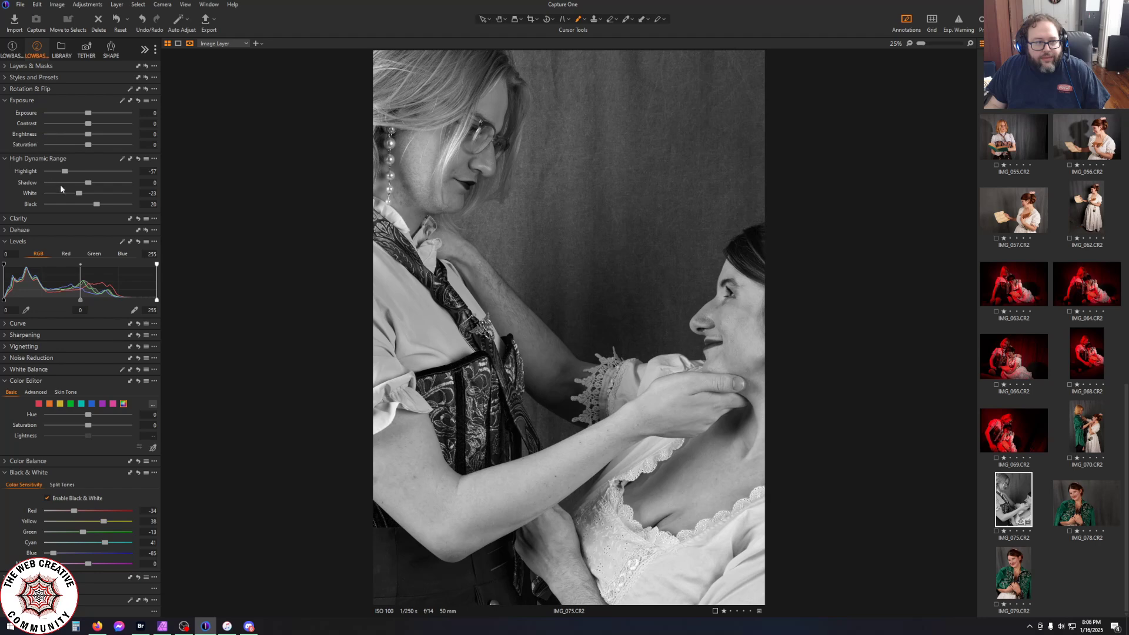
Deepen the tones of IMG_075 with Shadow at -8, Black at 15 and Contrast at 3
left_click_drag(87, 183, 86, 183)
mouse_move(85, 205)
left_mouse_down()
mouse_move(103, 207)
mouse_move(92, 207)
left_mouse_up()
left_click_drag(89, 124, 92, 128)
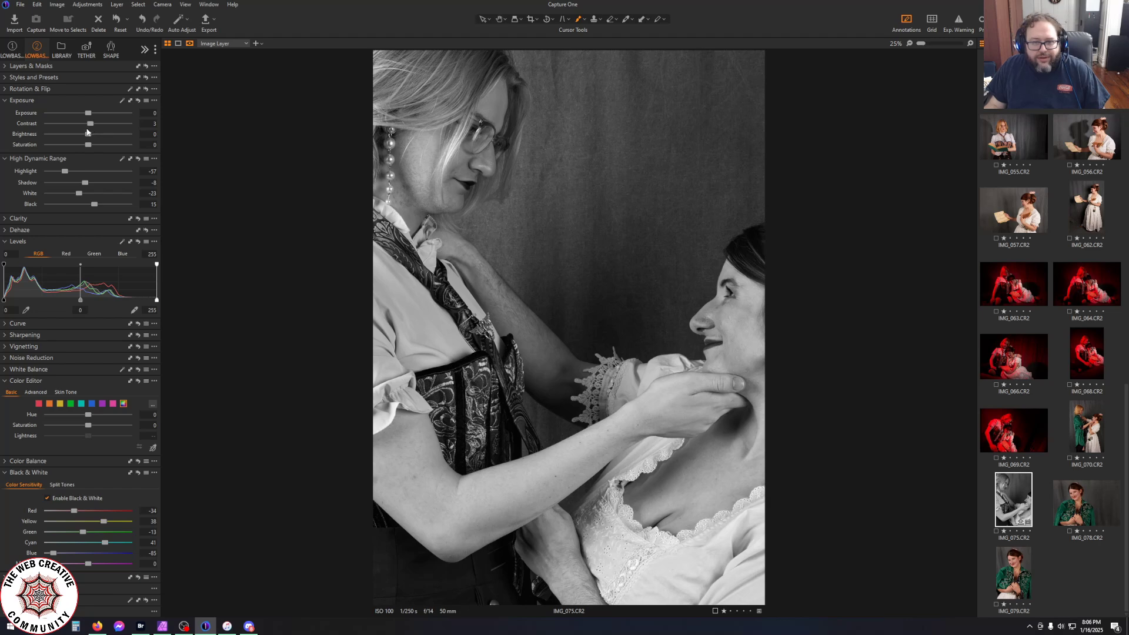
Export IMG_075 to the C1 Edits folder as an 8-bit Adobe RGB (1998) TIFF named 075 bw
left_click(207, 22)
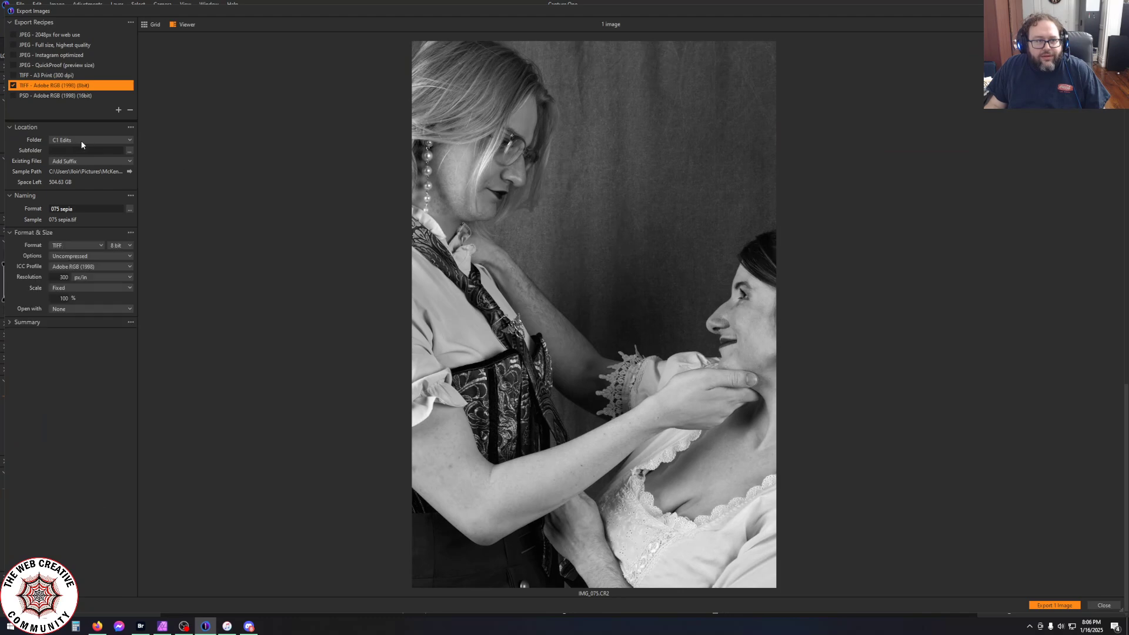
key("BackSpace")
key("BackSpace")
key("BackSpace")
key("BackSpace")
key("BackSpace")
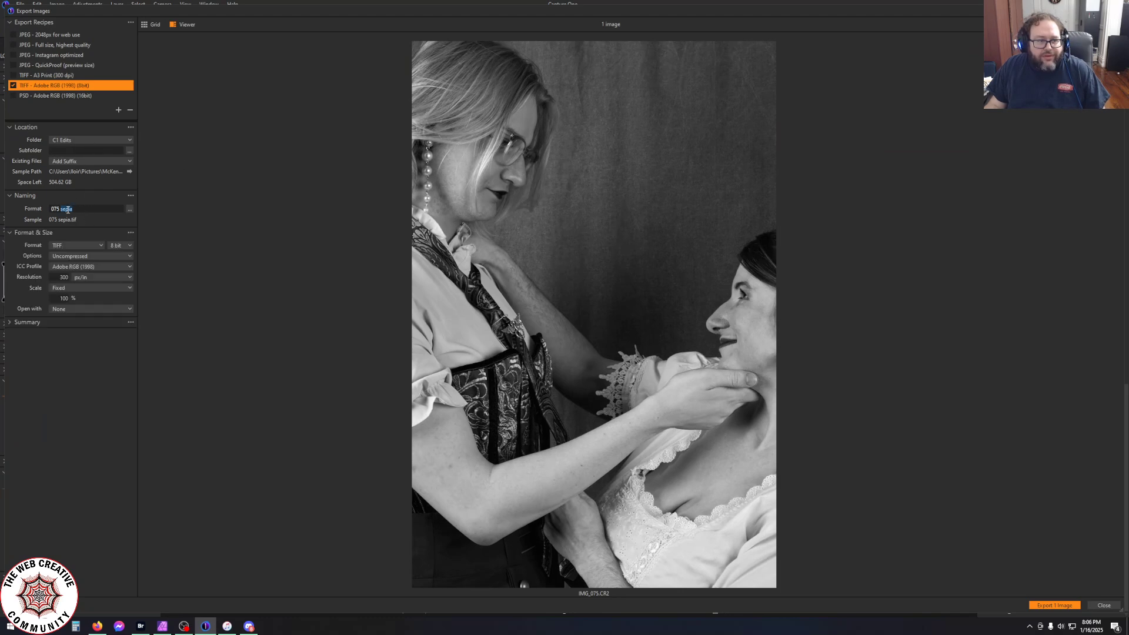
type("bw")
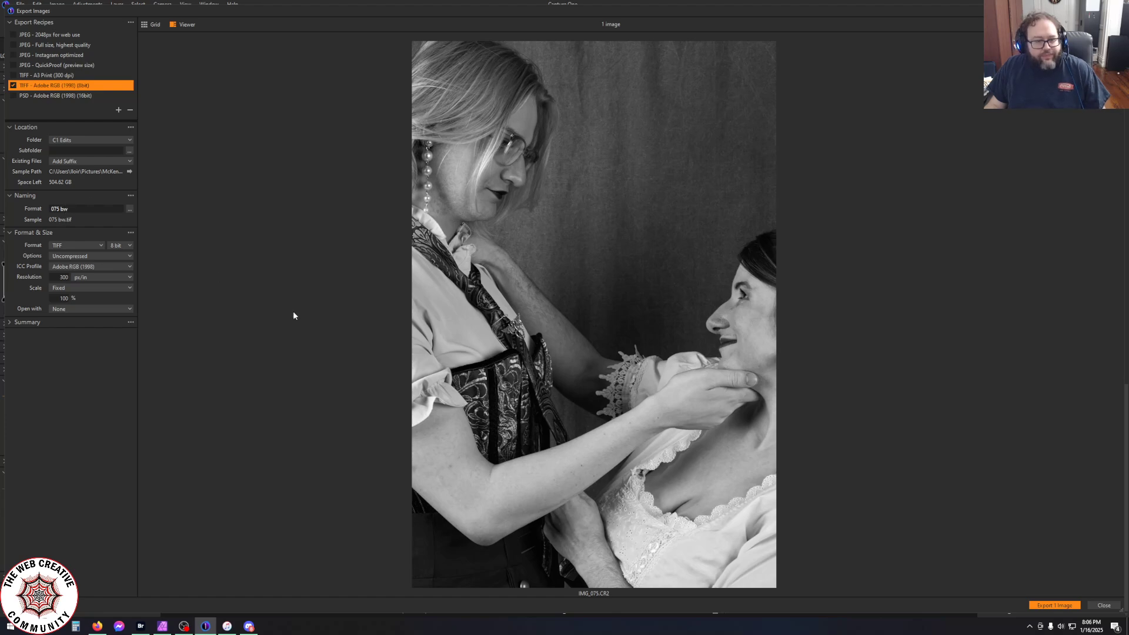
left_click(1065, 606)
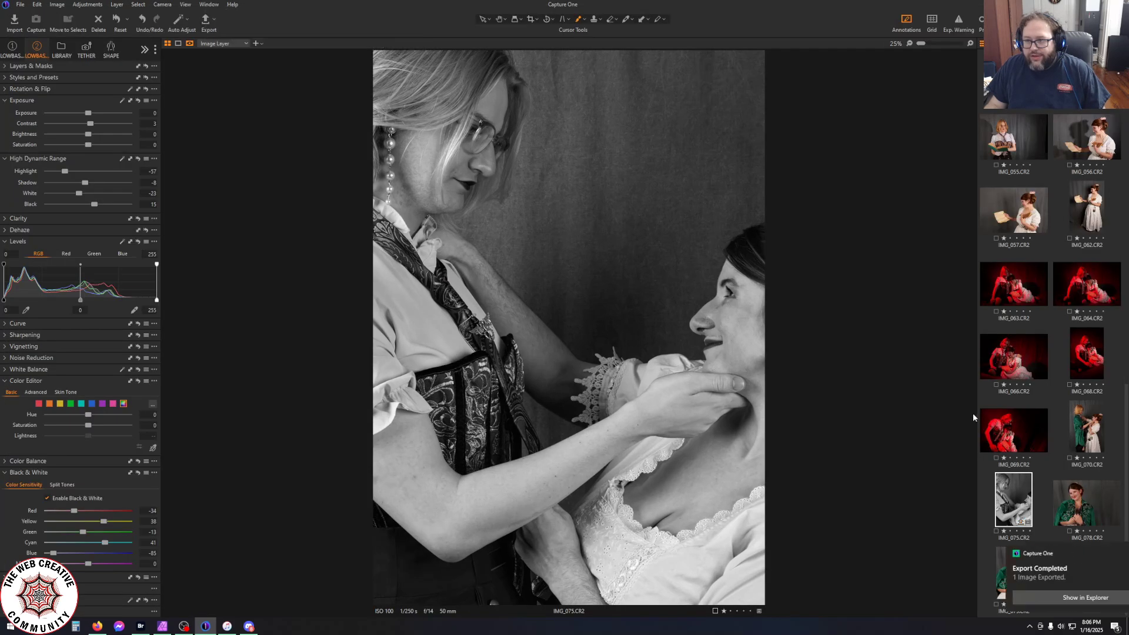
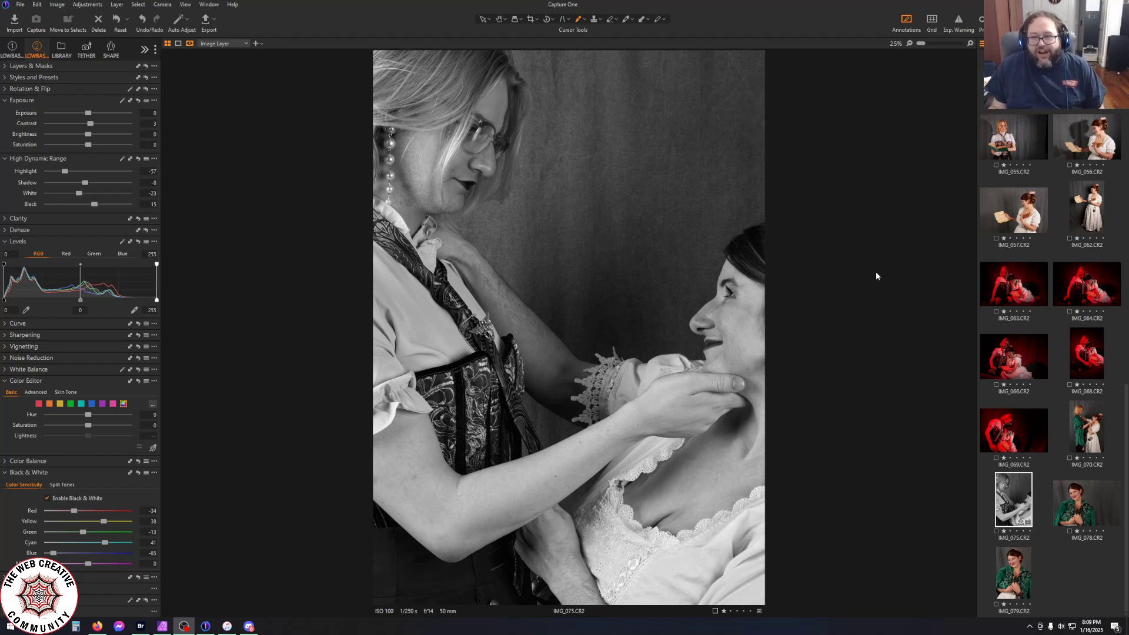
Open the red-lit couple portrait IMG_066 for editing, collapse Levels and expand the Curve tool
scroll(998, 345, "up", 3)
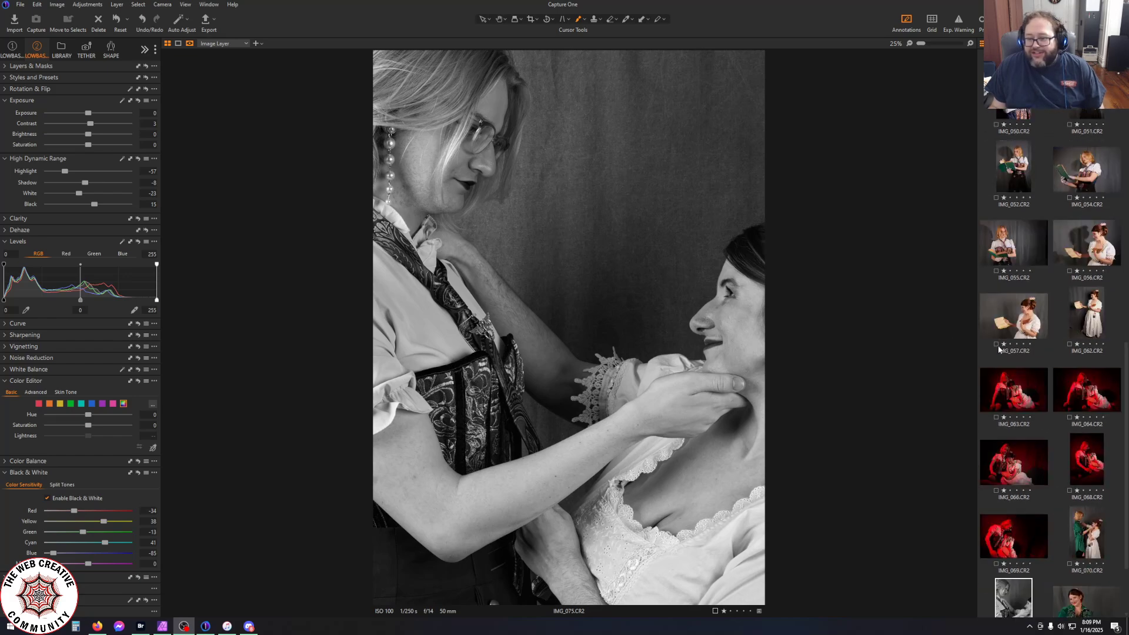
scroll(999, 348, "down", 3)
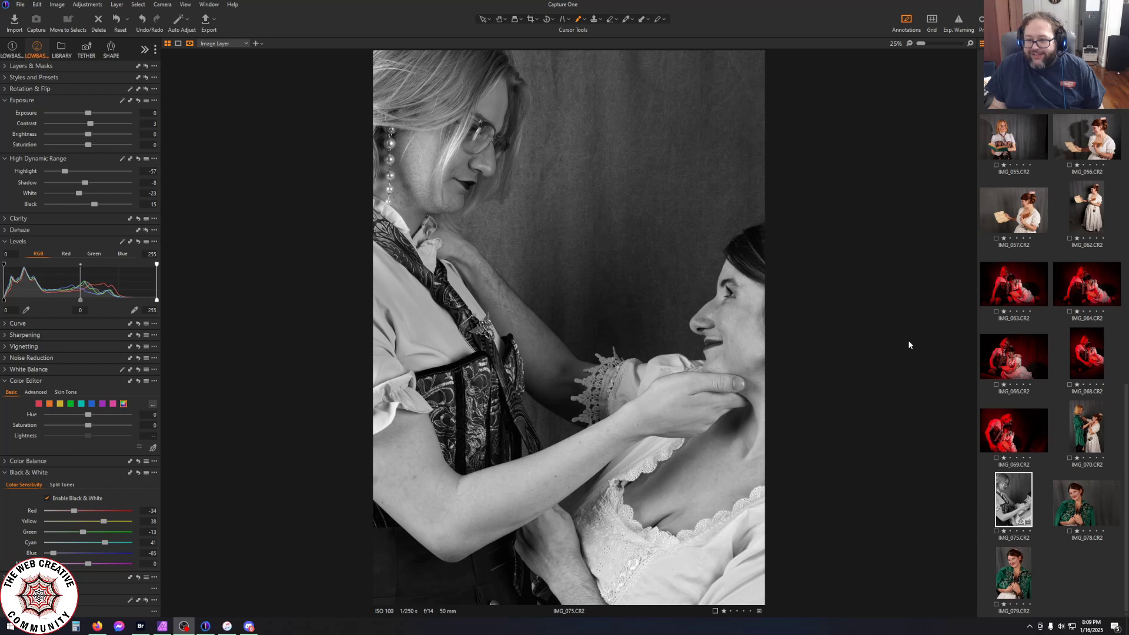
left_click(1018, 356)
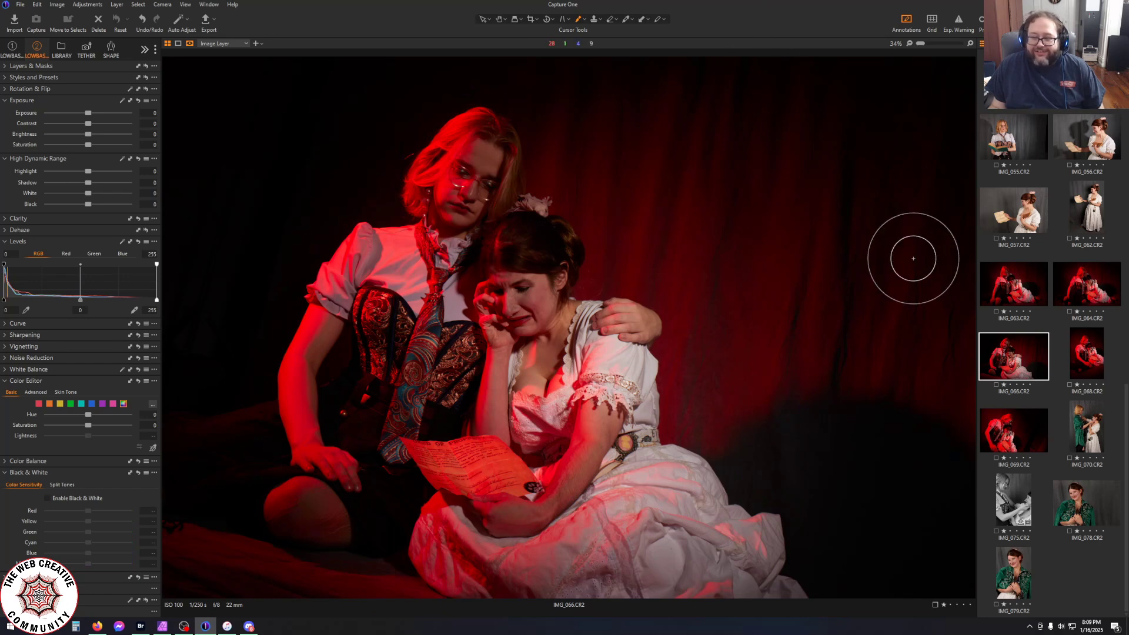
left_click(5, 243)
left_click(5, 253)
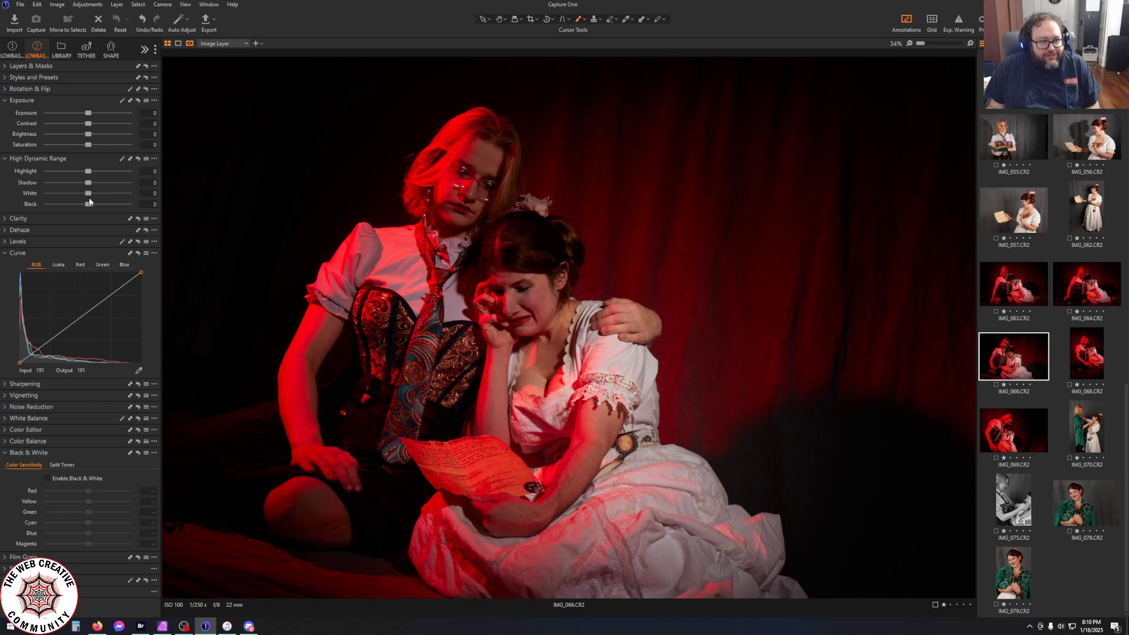
Try a High Dynamic Range Black of 11 on IMG_066, and set it to 2 instead
left_click_drag(90, 200, 92, 204)
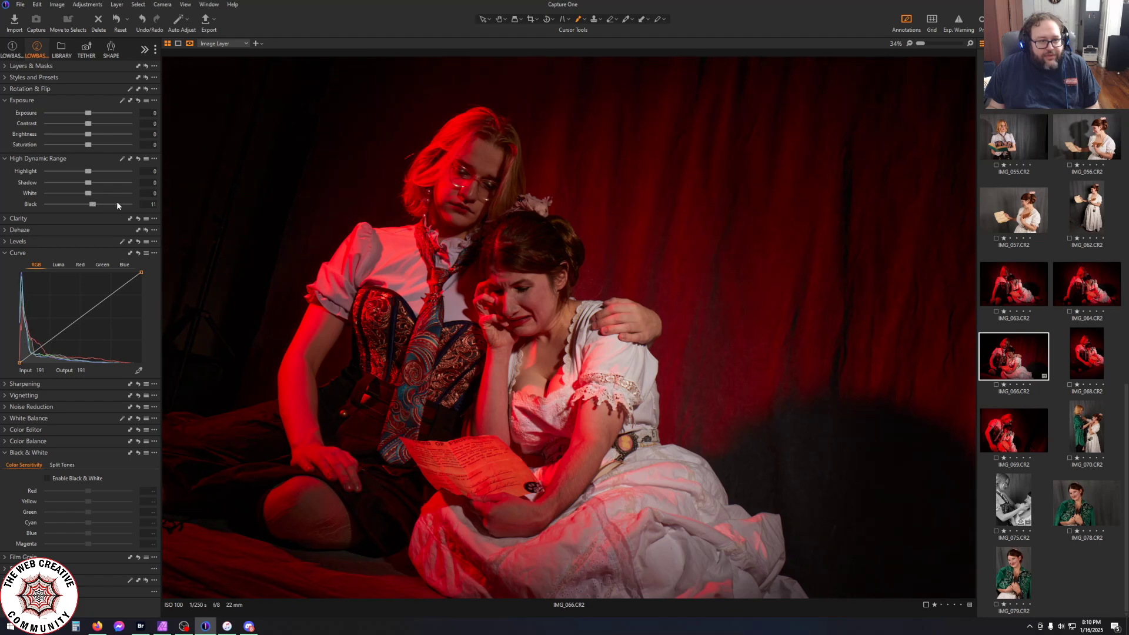
left_click(141, 203)
type("2")
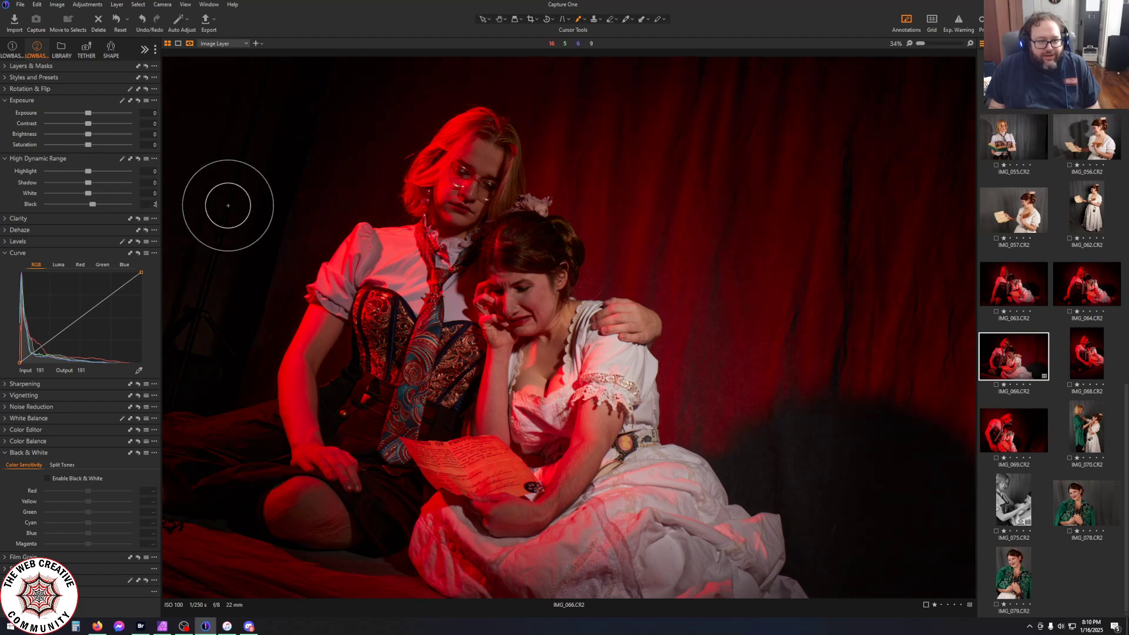
key("Return")
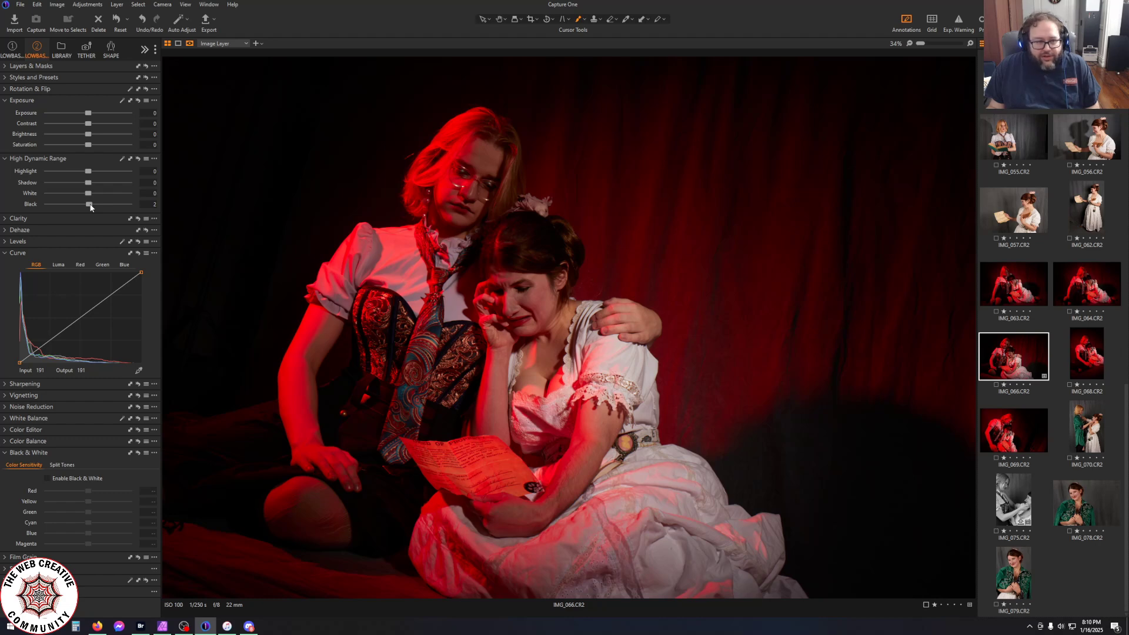
Try raising Black to 48 on IMG_066, and set it back to 2
left_click_drag(91, 204, 109, 206)
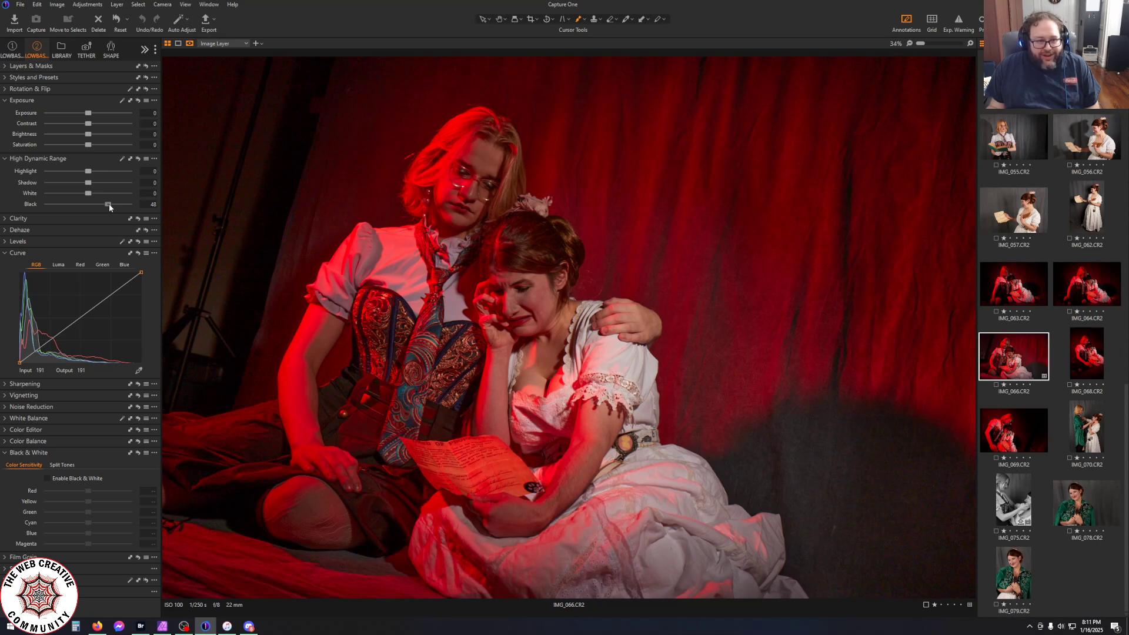
left_click(147, 205)
type("2")
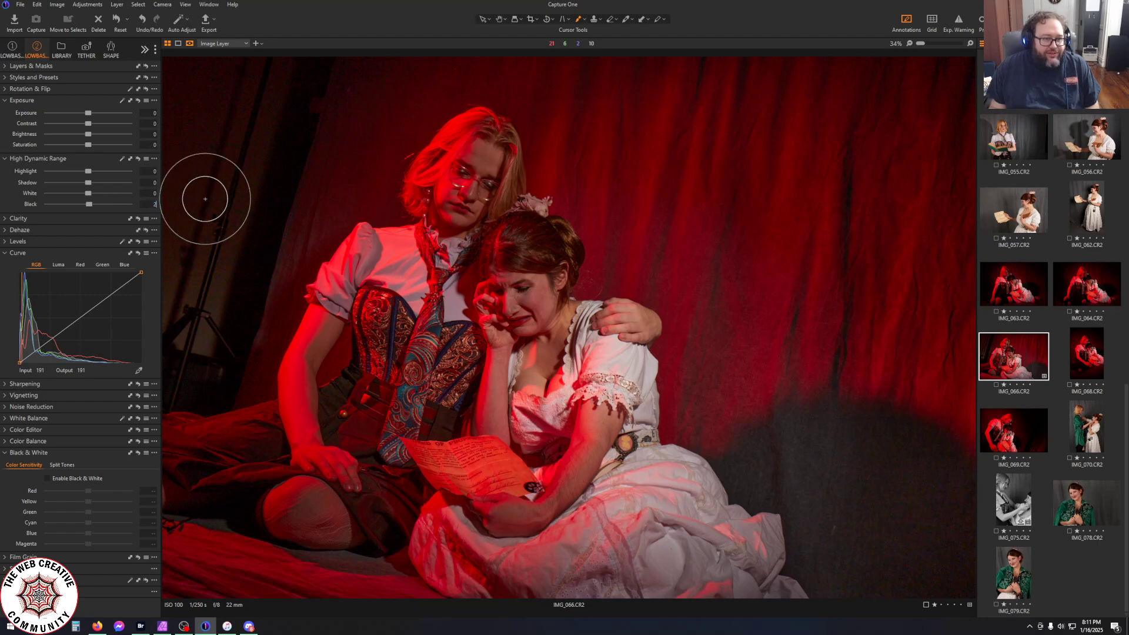
key("Return")
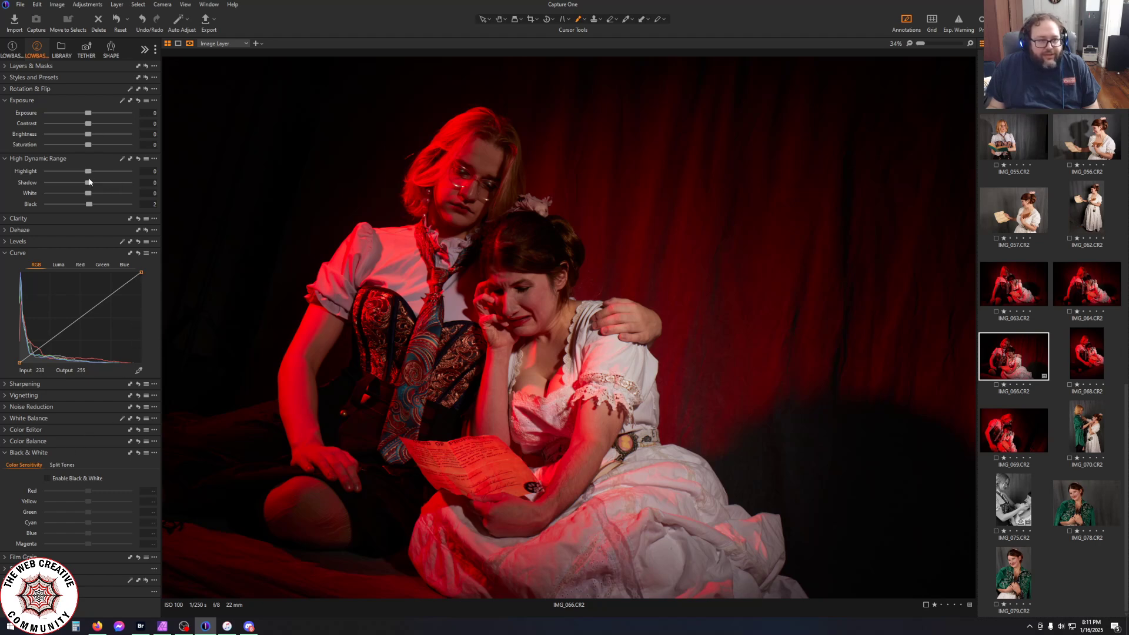
Set the High Dynamic Range Shadow to 8 and White to -100 on IMG_066
left_click_drag(88, 182, 96, 184)
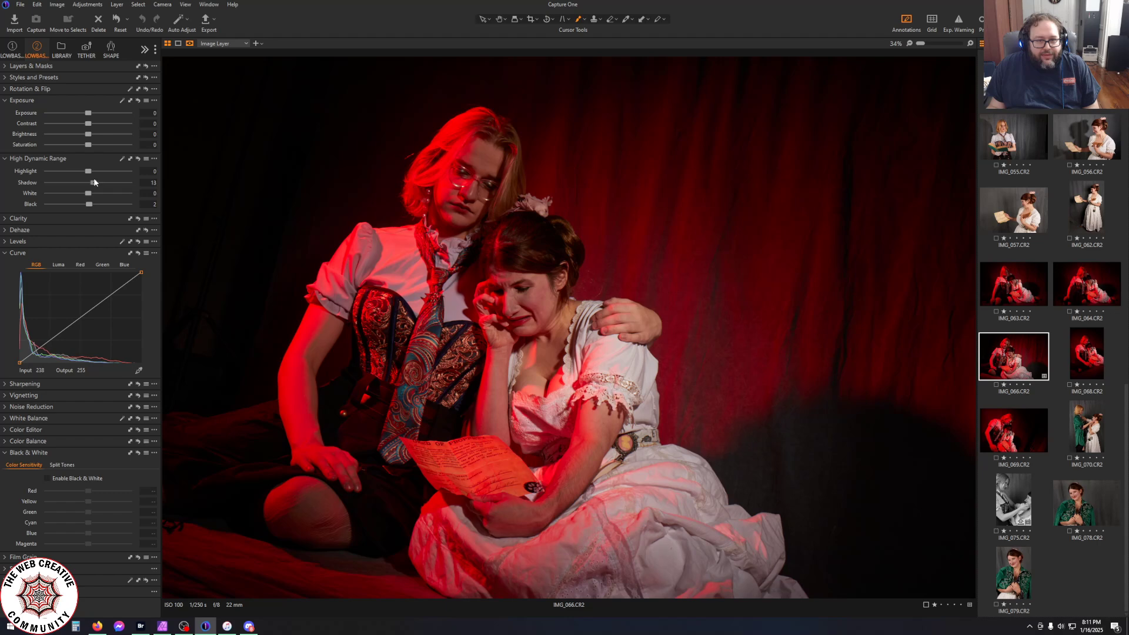
left_click_drag(94, 183, 92, 183)
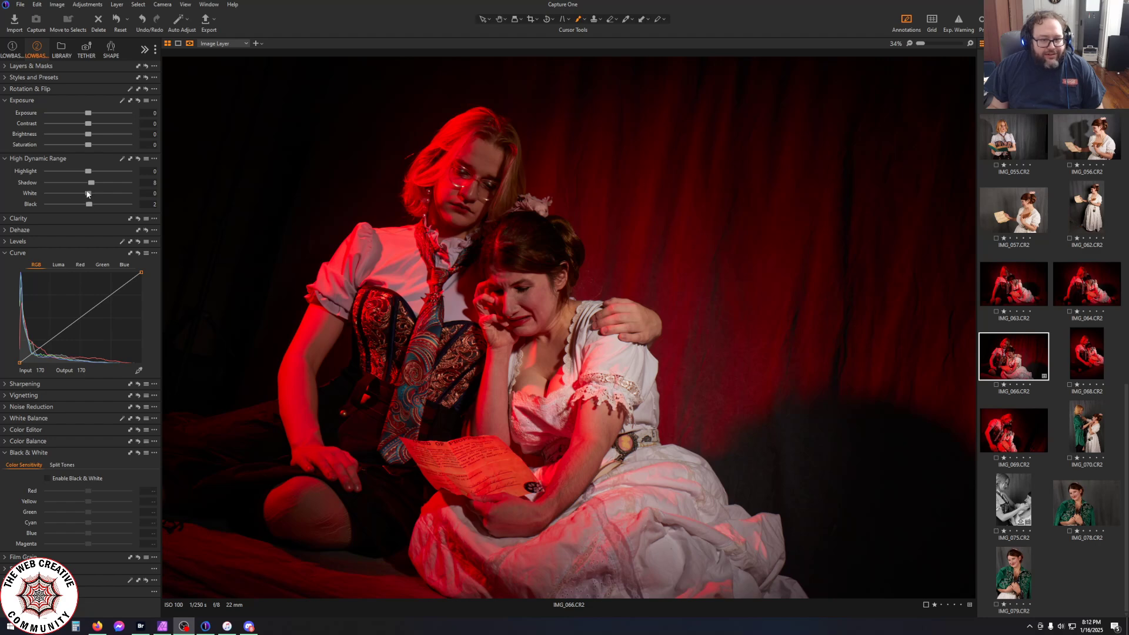
left_click_drag(89, 193, 43, 194)
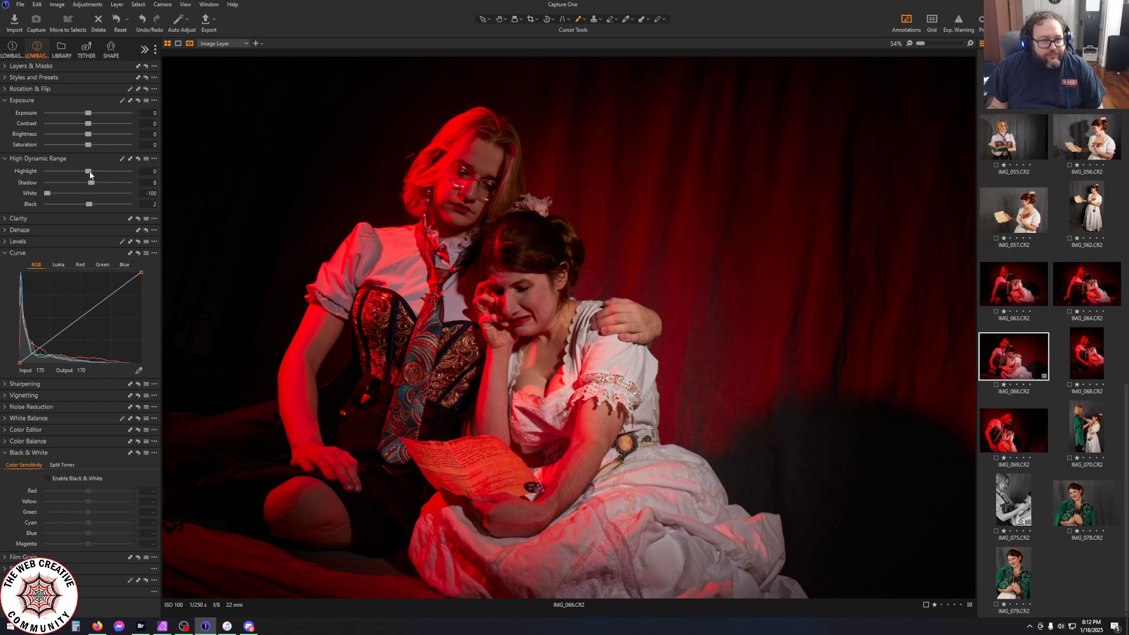
Set the High Dynamic Range Highlight to -100 on IMG_066 and switch to the Select cursor
left_click_drag(88, 171, 43, 172)
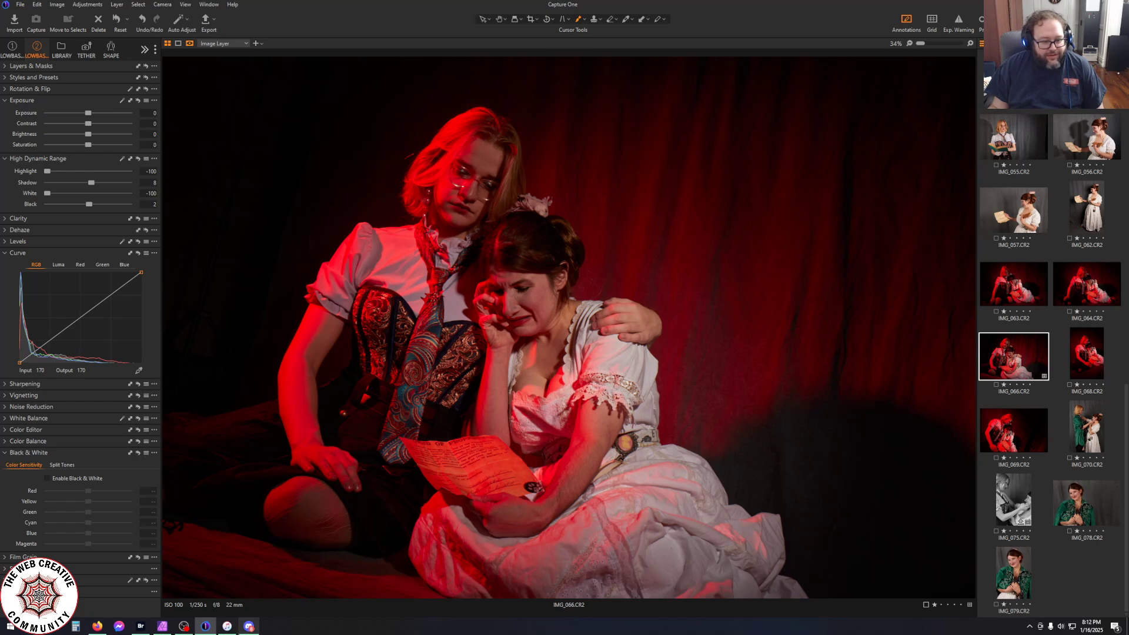
mouse_move(235, 633)
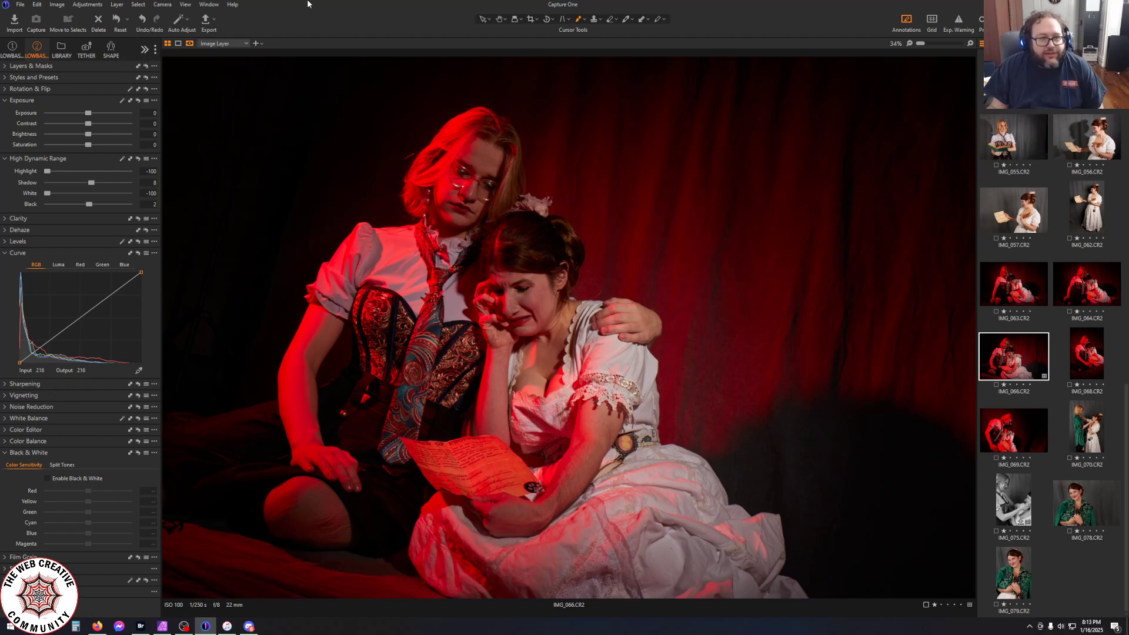
left_click(487, 20)
left_click(483, 20)
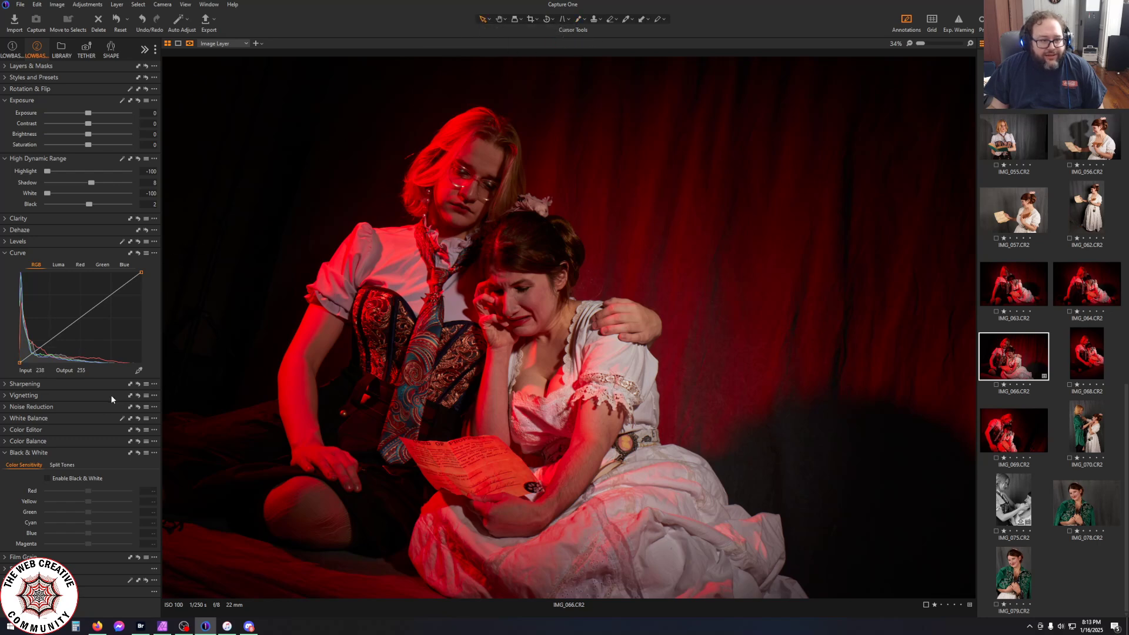
Expand Style Brushes, Color Balance and the Color Editor, with Color Balance showing its Master wheel
left_click(6, 569)
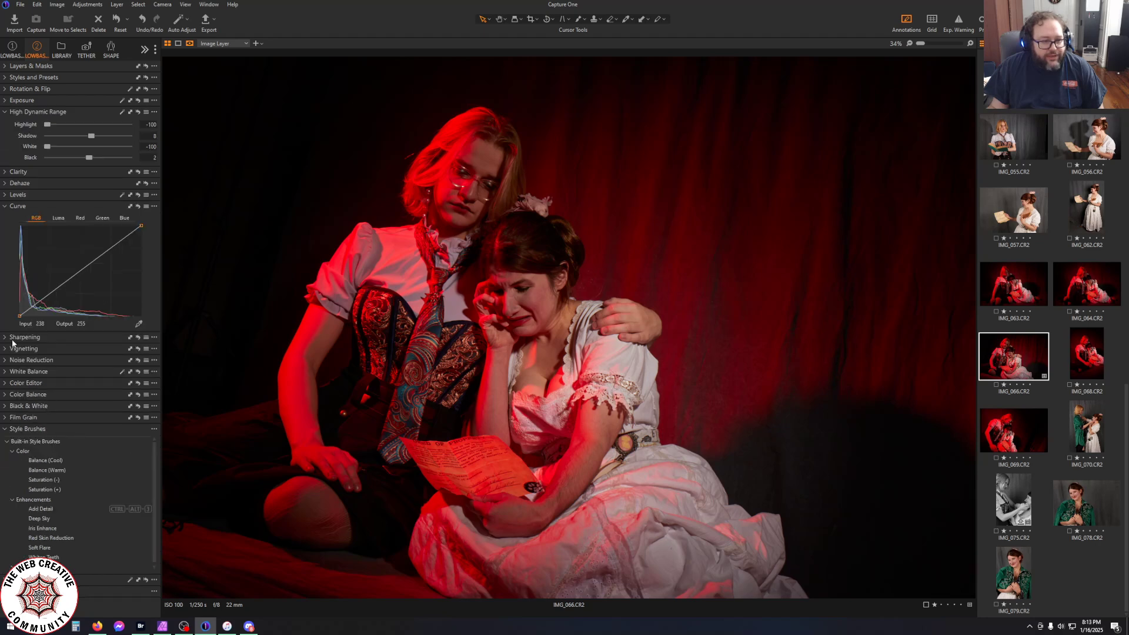
left_click(5, 395)
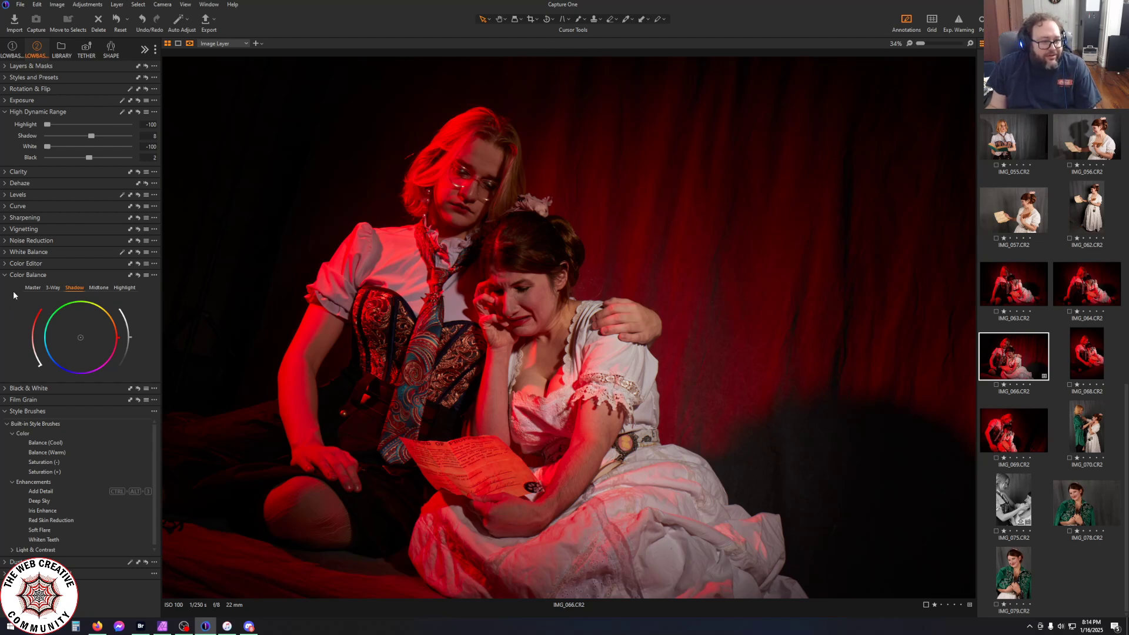
left_click(28, 288)
left_click(9, 264)
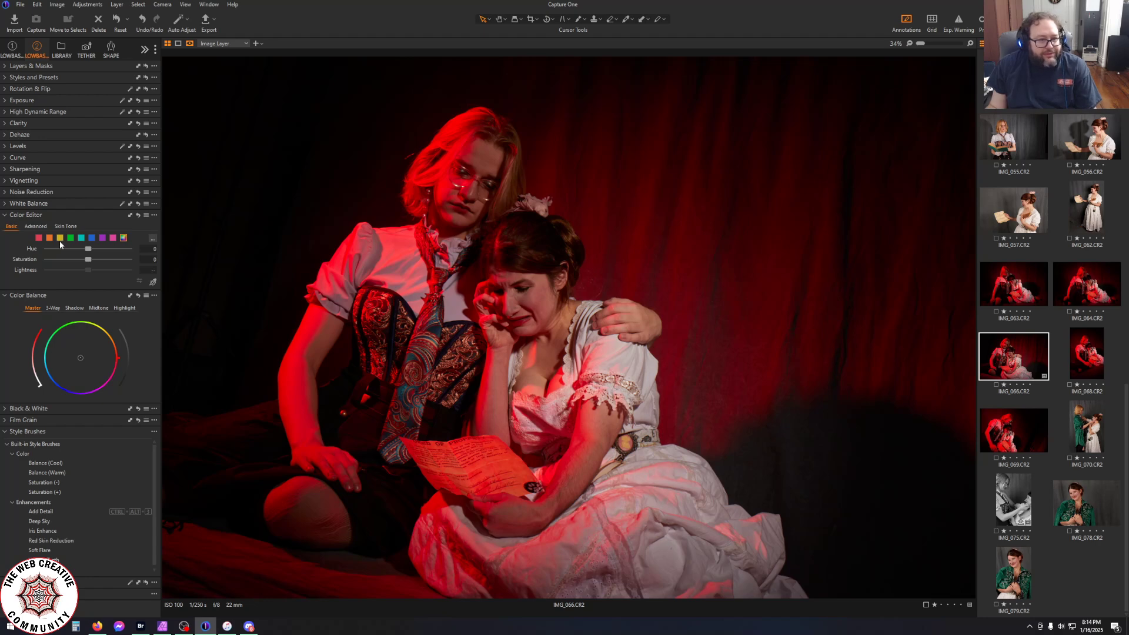
Lower the Color Editor saturation of IMG_066 to -8.5 for red and -34.4 for yellow
left_click(39, 237)
mouse_move(87, 264)
left_mouse_down()
mouse_move(37, 259)
mouse_move(82, 262)
left_mouse_up()
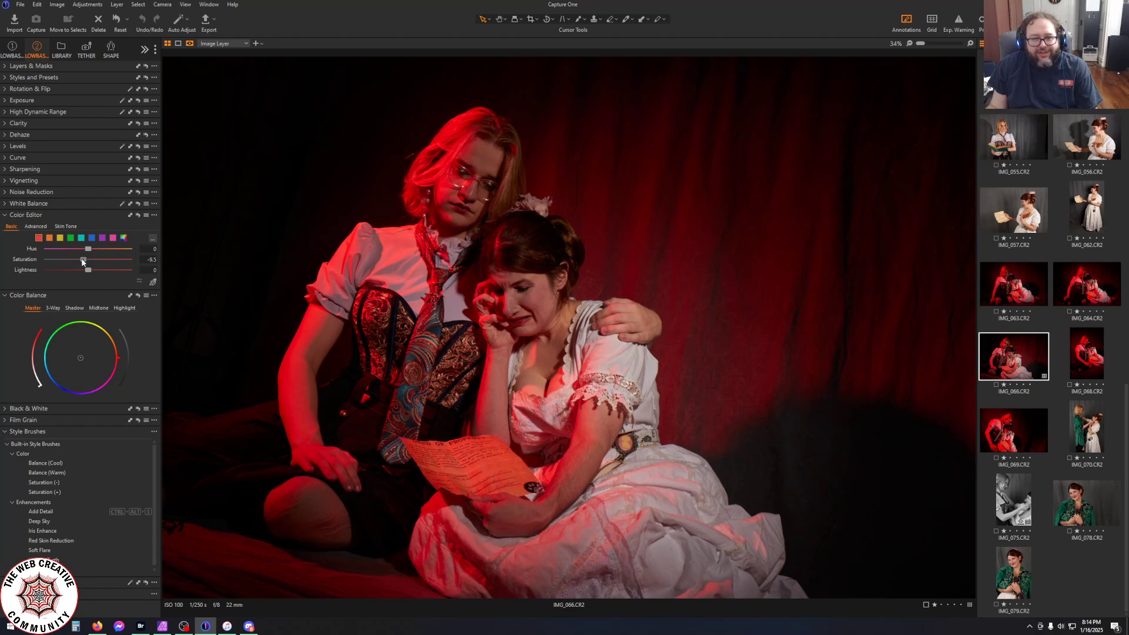
left_click(61, 240)
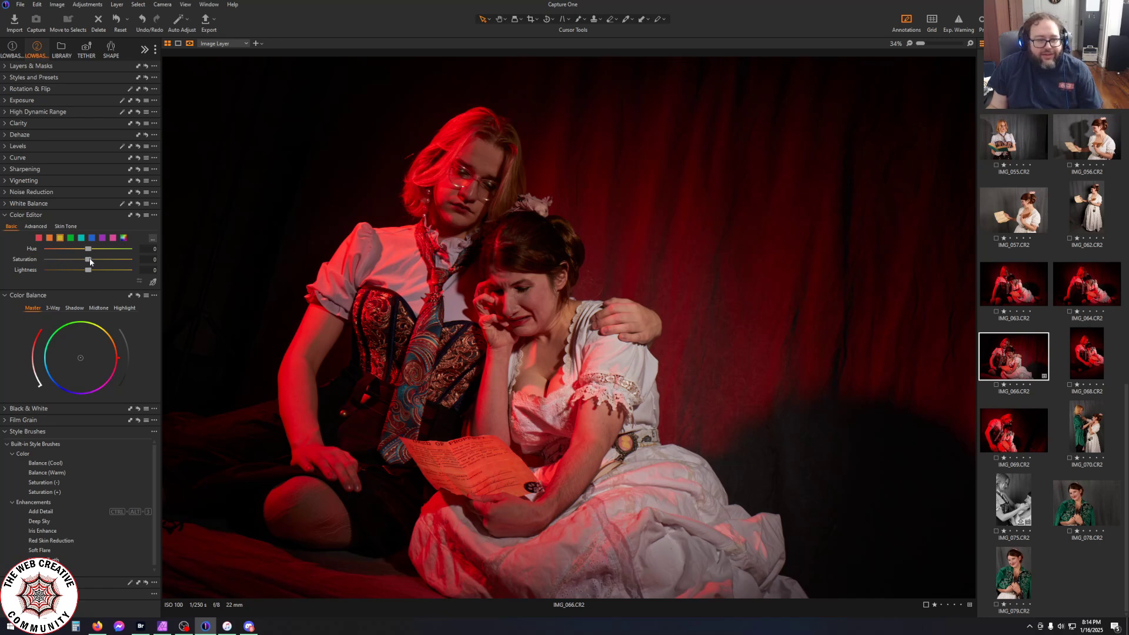
mouse_move(85, 261)
left_mouse_down()
mouse_move(31, 252)
mouse_move(130, 265)
mouse_move(72, 270)
left_mouse_up()
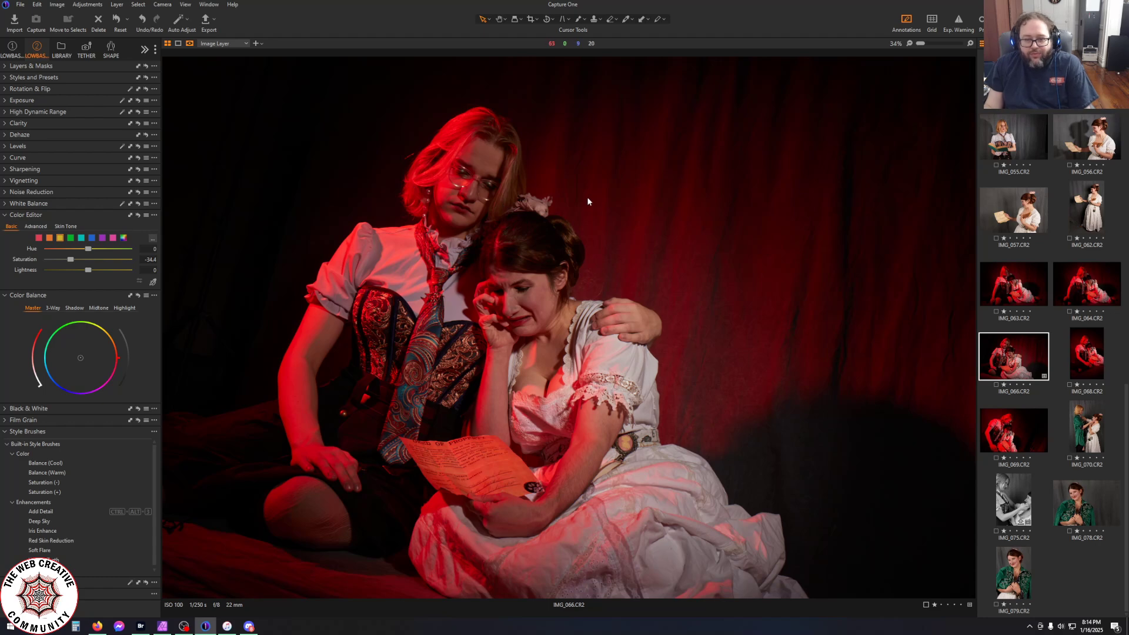
Collapse the built-in style brushes, set the Vignetting amount to -1.84 and raise the High Dynamic Range Shadow to 10
left_click(7, 445)
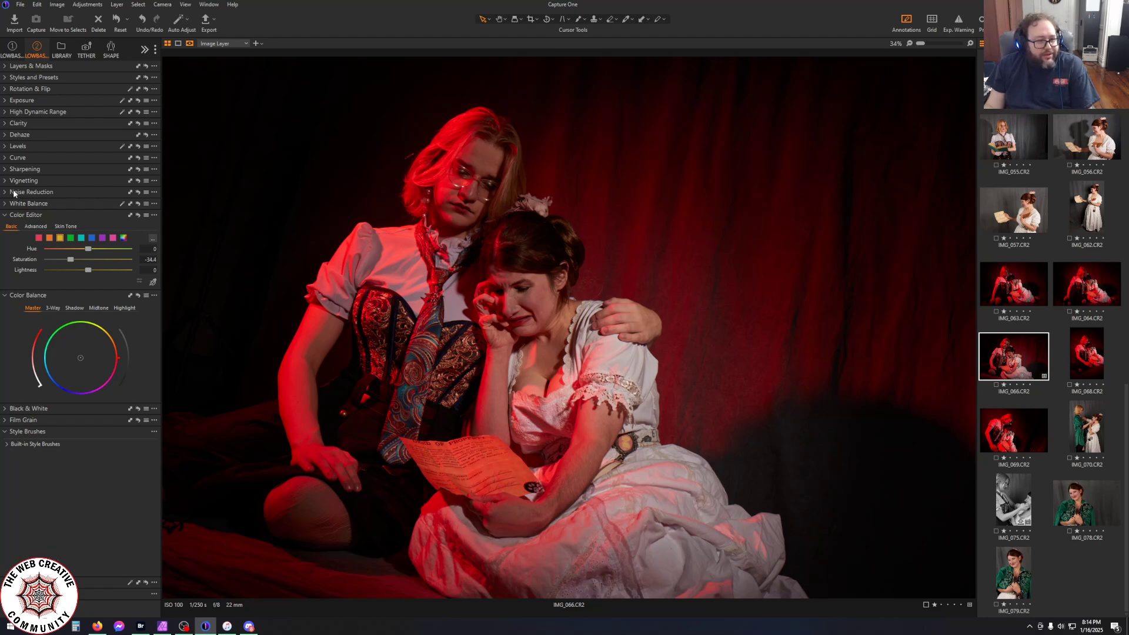
left_click(4, 181)
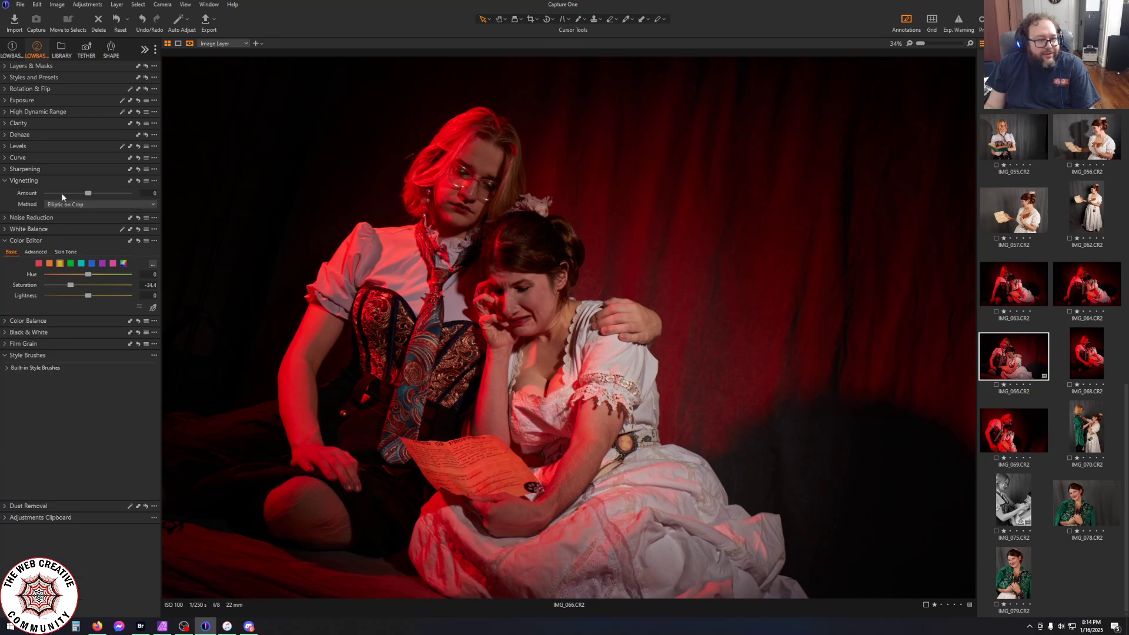
left_click_drag(88, 197, 67, 197)
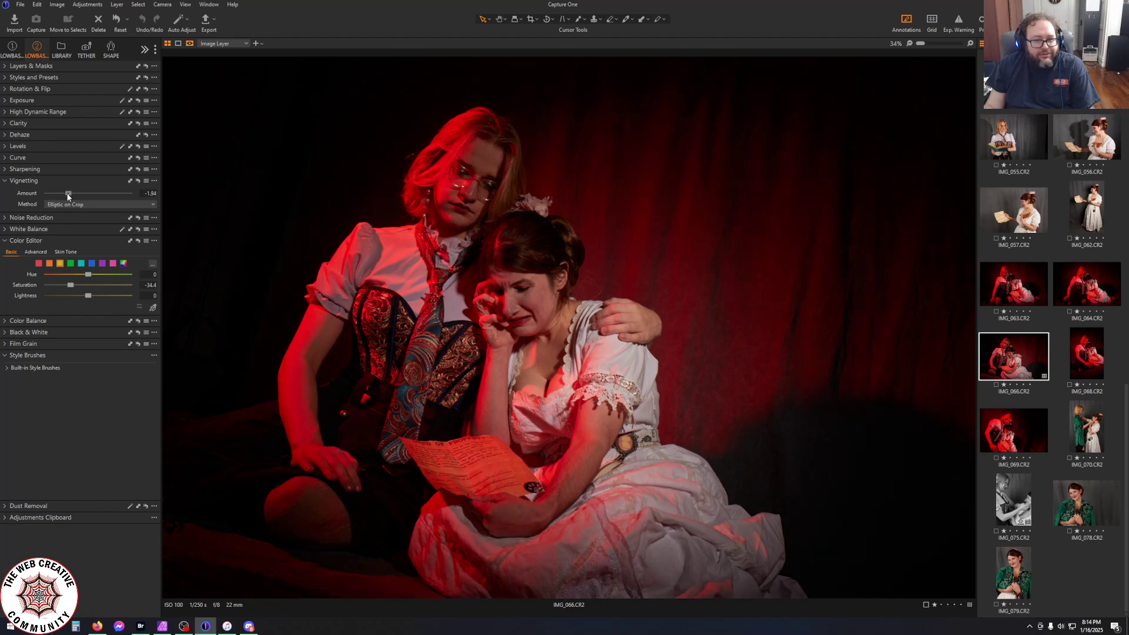
left_click(4, 112)
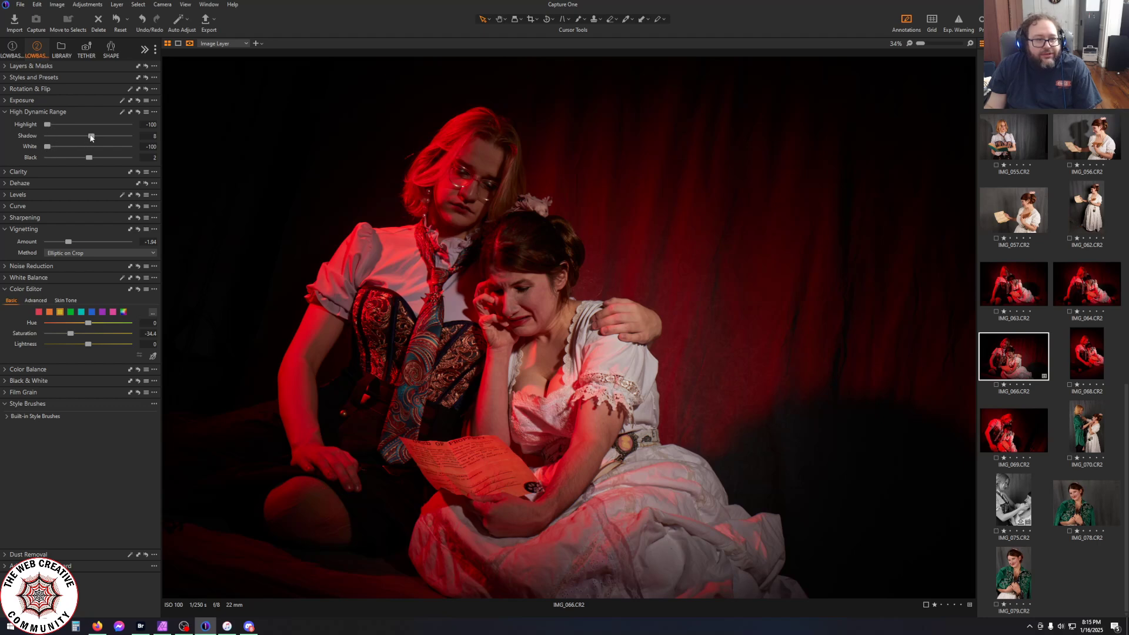
left_click_drag(92, 137, 96, 137)
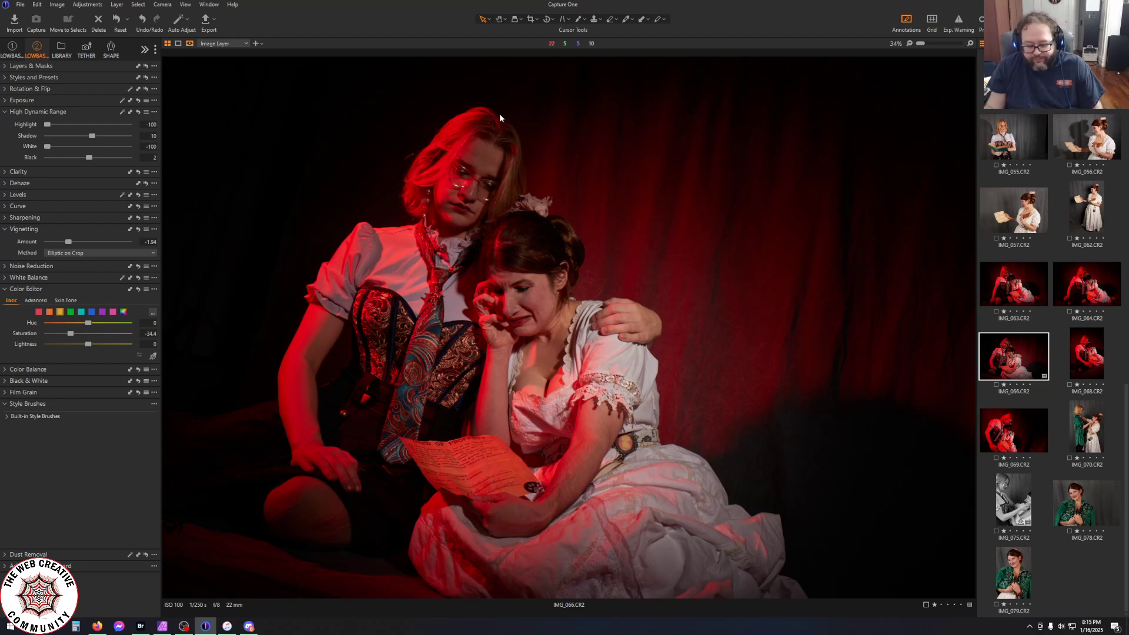
Compare IMG_066 before and after editing by sweeping the split-view divider across the whole photo
key("y")
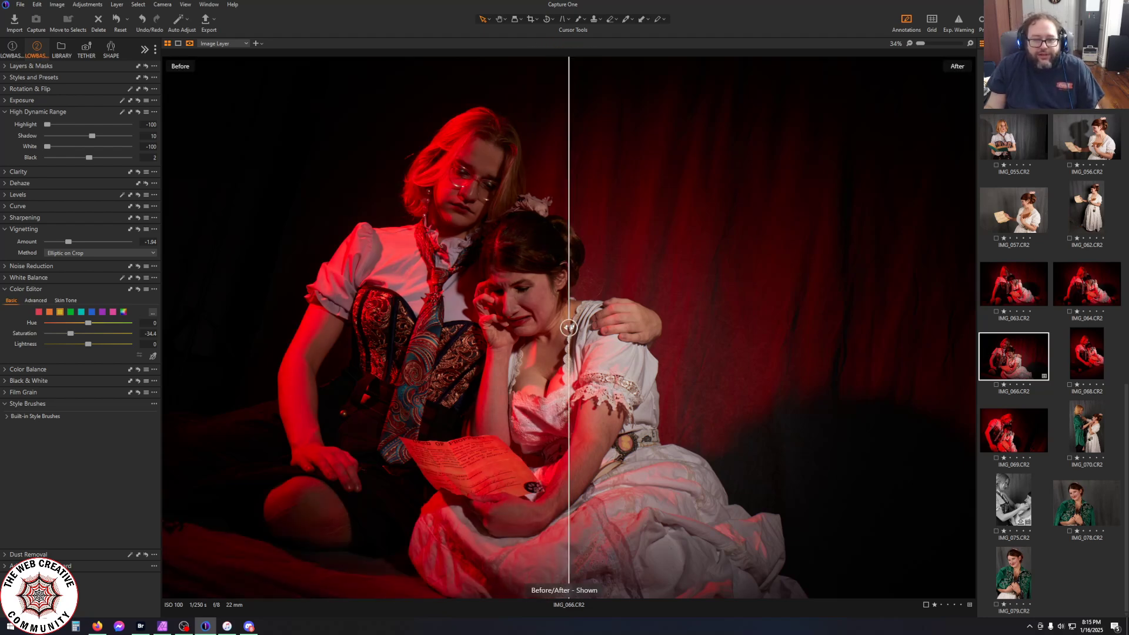
left_click_drag(569, 328, 2, 289)
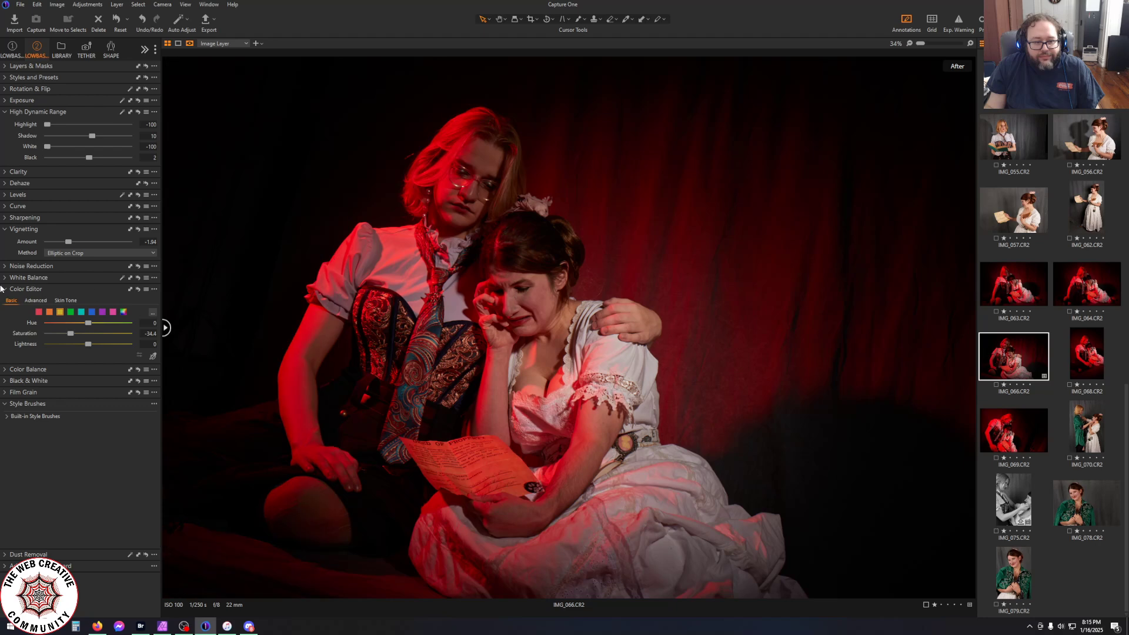
mouse_move(80, 289)
left_mouse_down()
mouse_move(968, 327)
mouse_move(82, 274)
left_mouse_up()
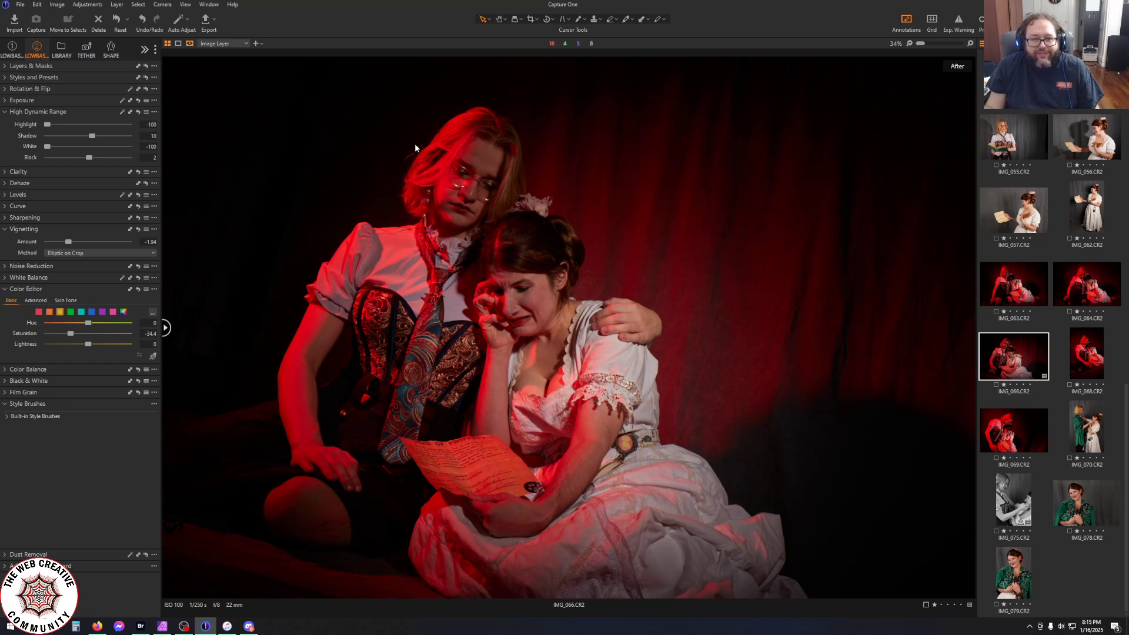
mouse_move(165, 328)
left_mouse_down()
mouse_move(671, 327)
mouse_move(335, 321)
mouse_move(261, 307)
mouse_move(971, 323)
mouse_move(222, 323)
mouse_move(238, 331)
mouse_move(698, 329)
mouse_move(163, 318)
left_mouse_up()
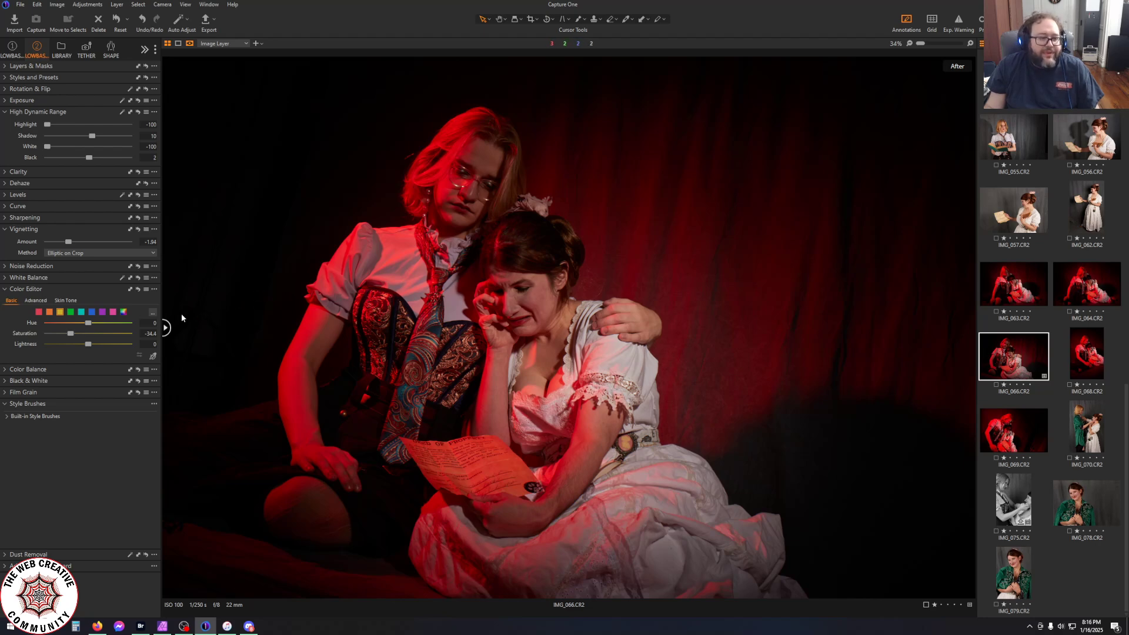
left_click_drag(164, 327, 963, 327)
left_click_drag(966, 427, 166, 352)
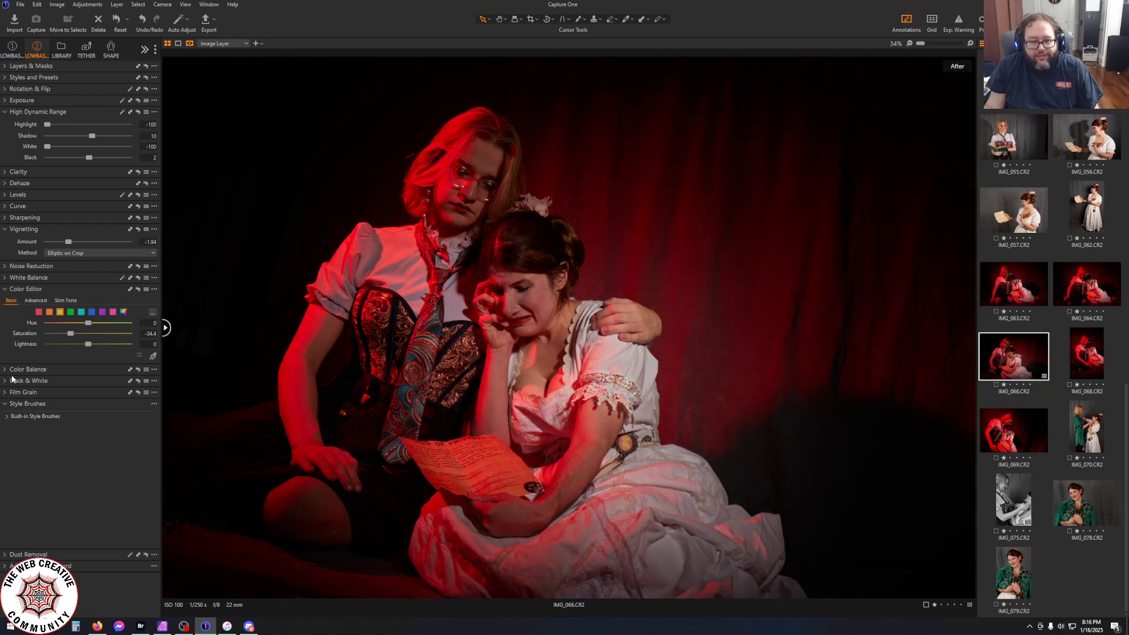
Export IMG_066 as an 8-bit Adobe RGB TIFF named 066 into the C1 Edits folder
left_click(202, 27)
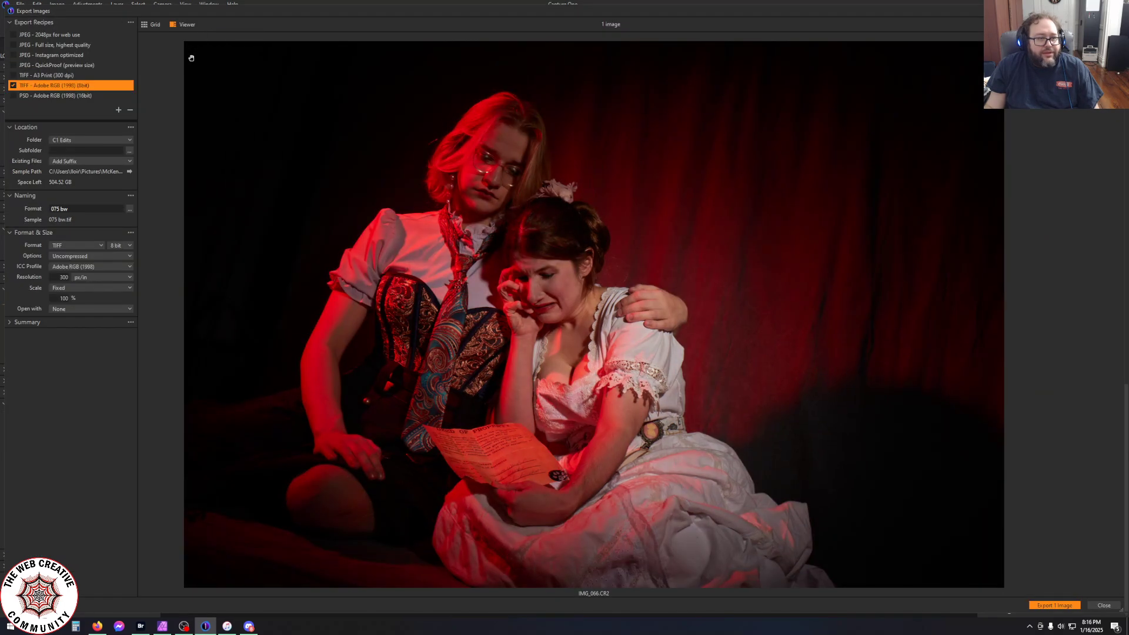
left_click_drag(71, 208, 1, 197)
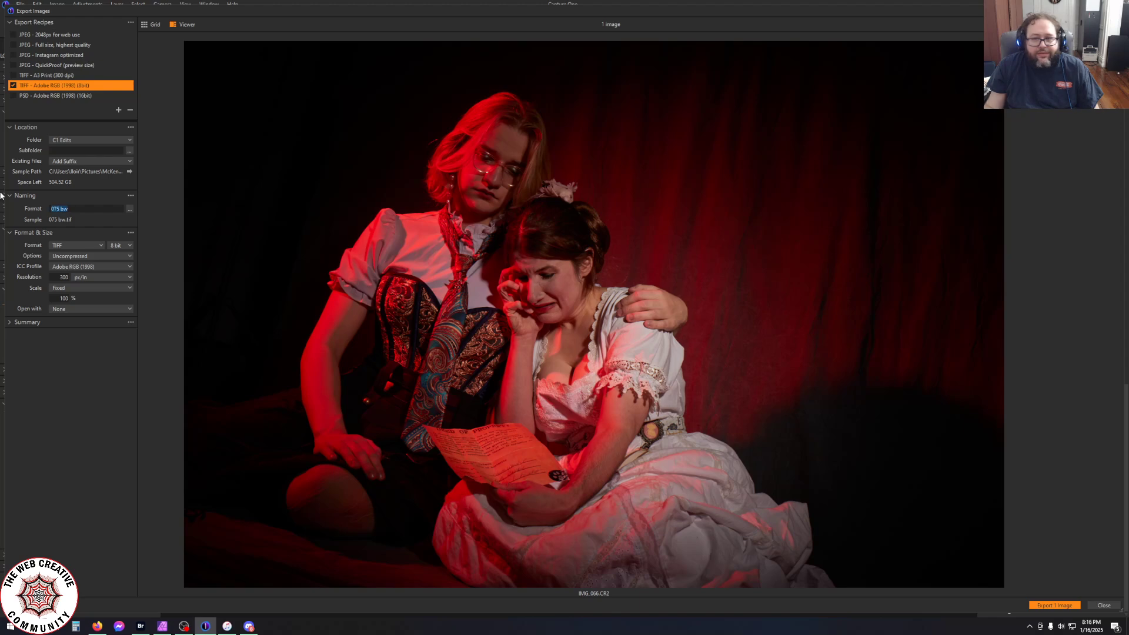
type("066")
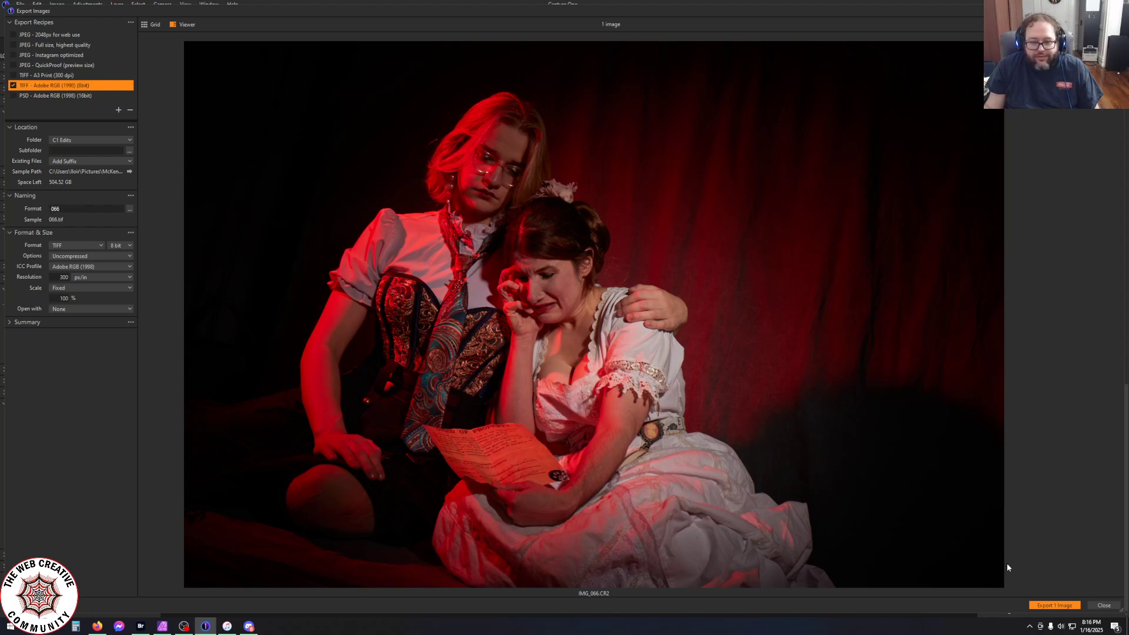
left_click(1044, 606)
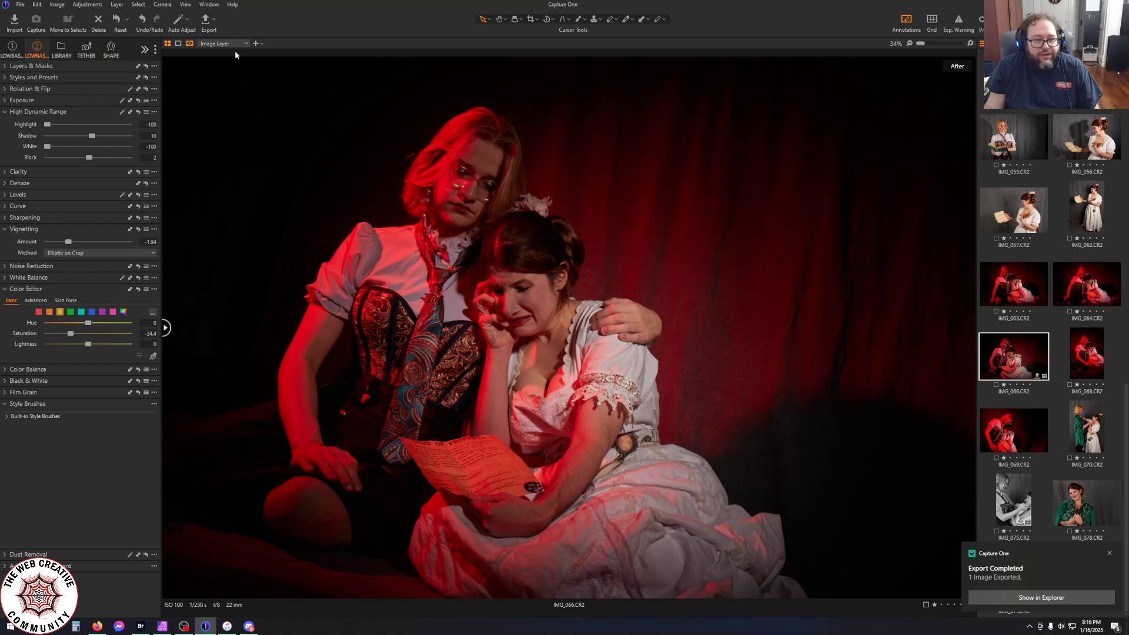
Enable Black & White on IMG_066.CR2, set color sensitivity to Red -34 and Yellow 100, and compare with the color version
left_click(5, 381)
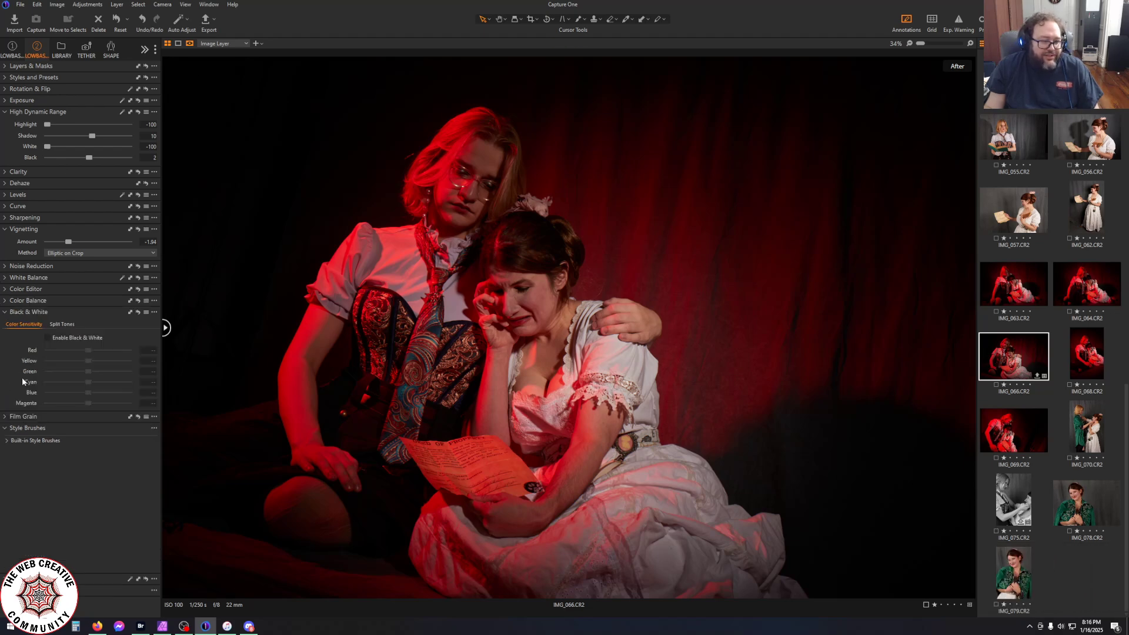
left_click(49, 337)
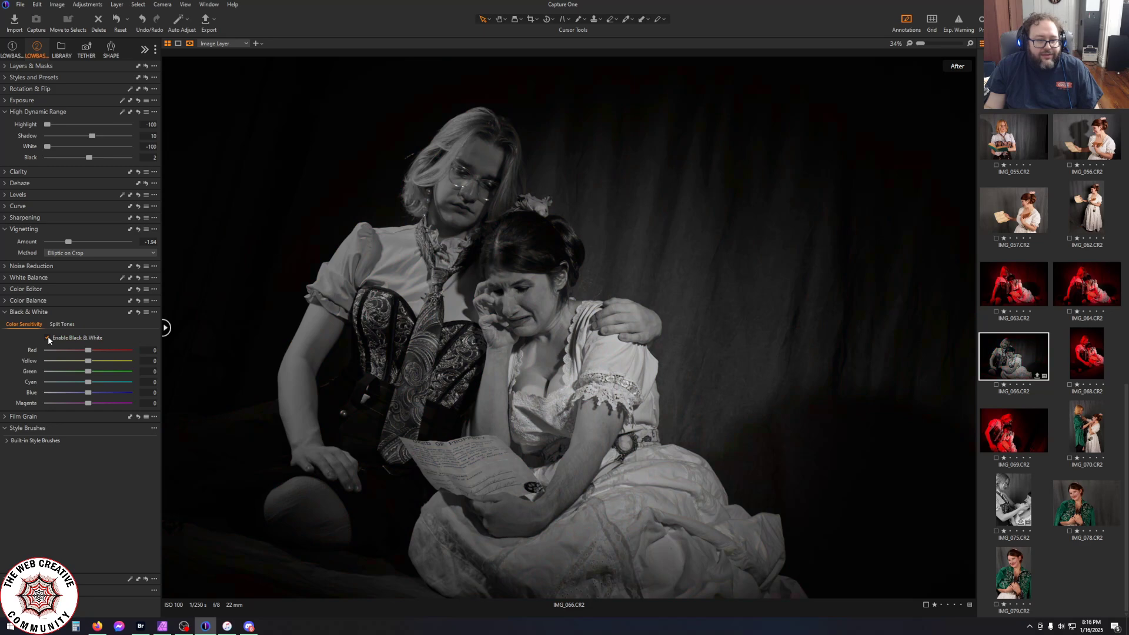
left_click_drag(88, 350, 130, 361)
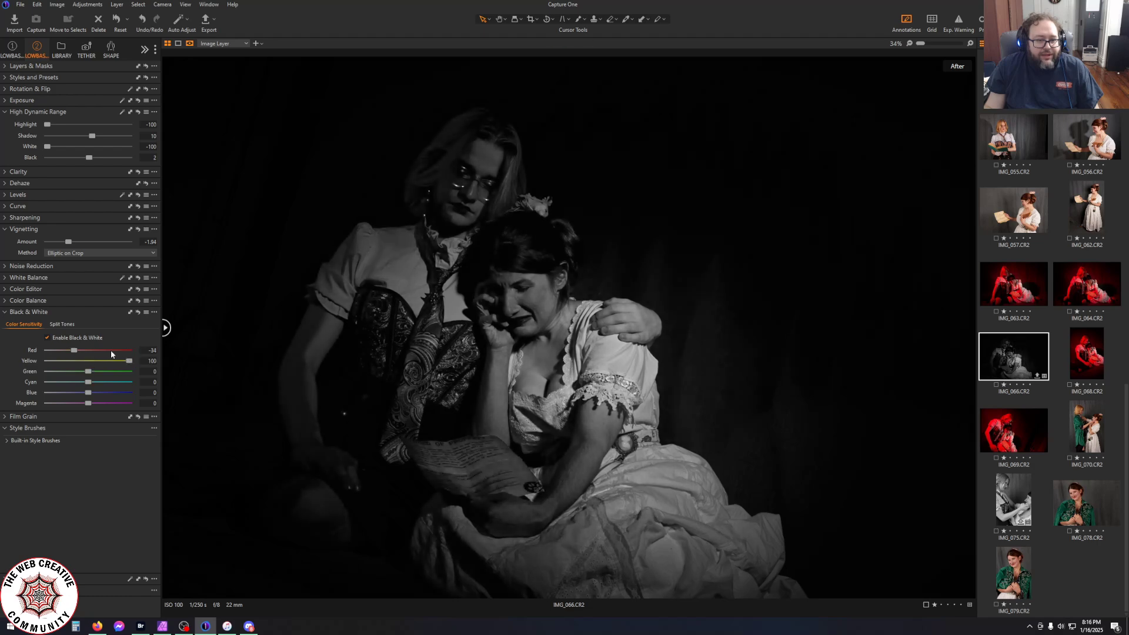
left_click(48, 338)
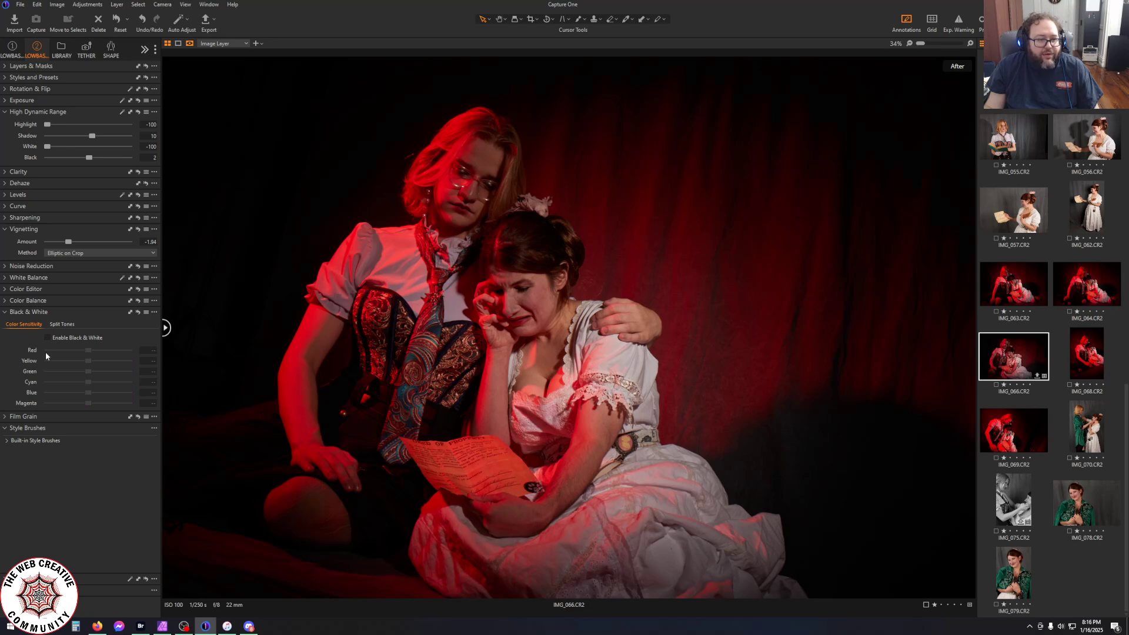
left_click(47, 338)
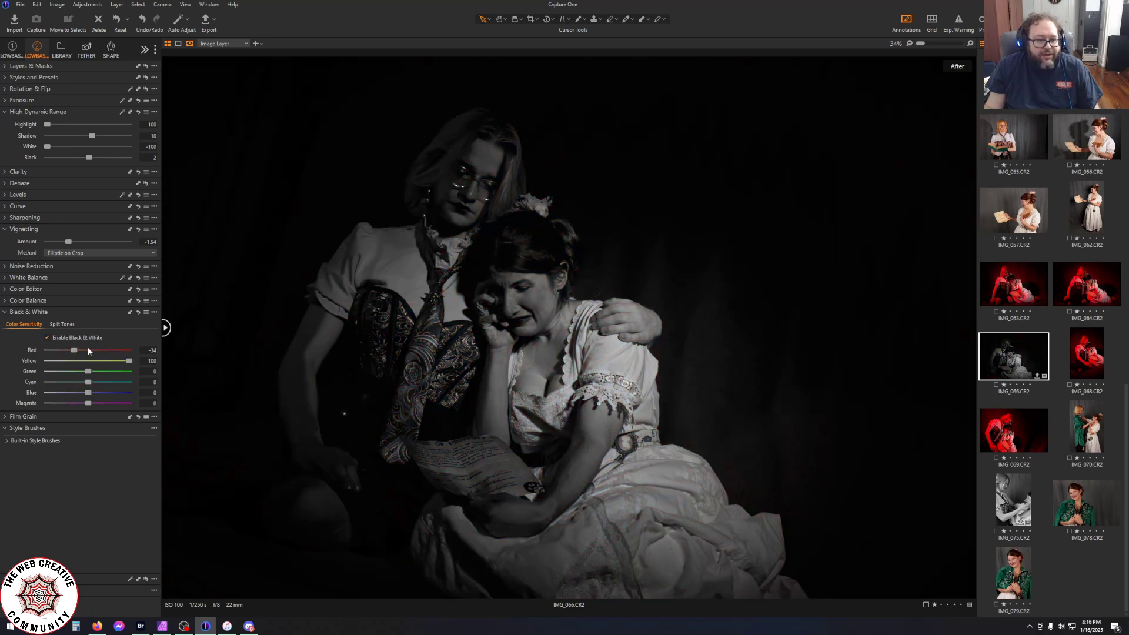
Enter 0 for both the Red and Yellow values of the Black & White color sensitivity
left_click_drag(143, 351, 303, 335)
type("0")
key("Tab")
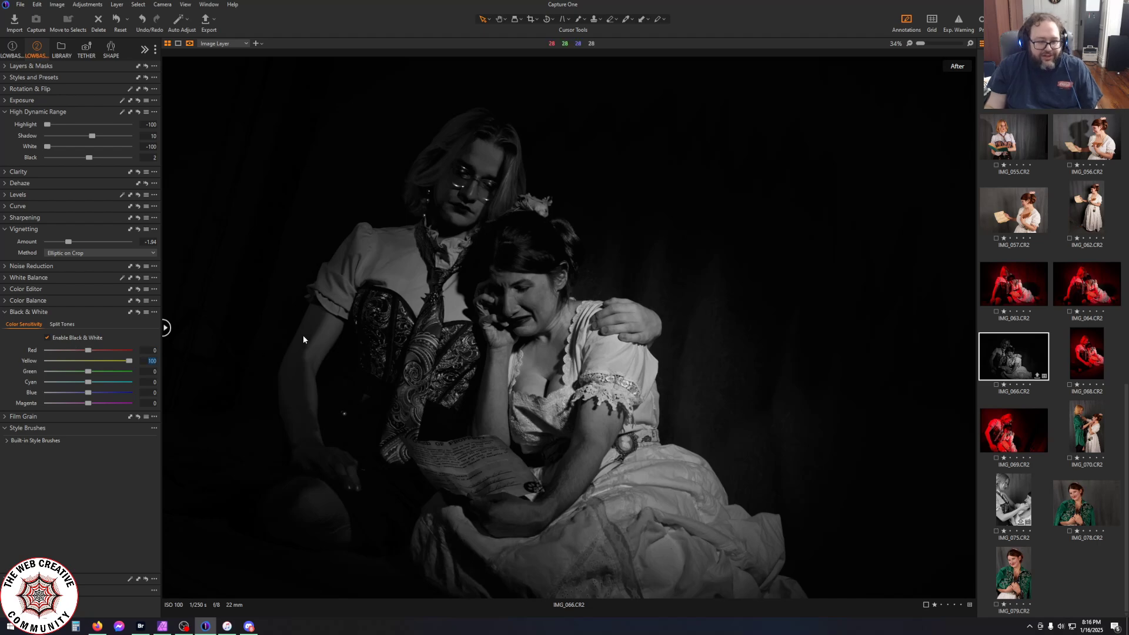
type("0")
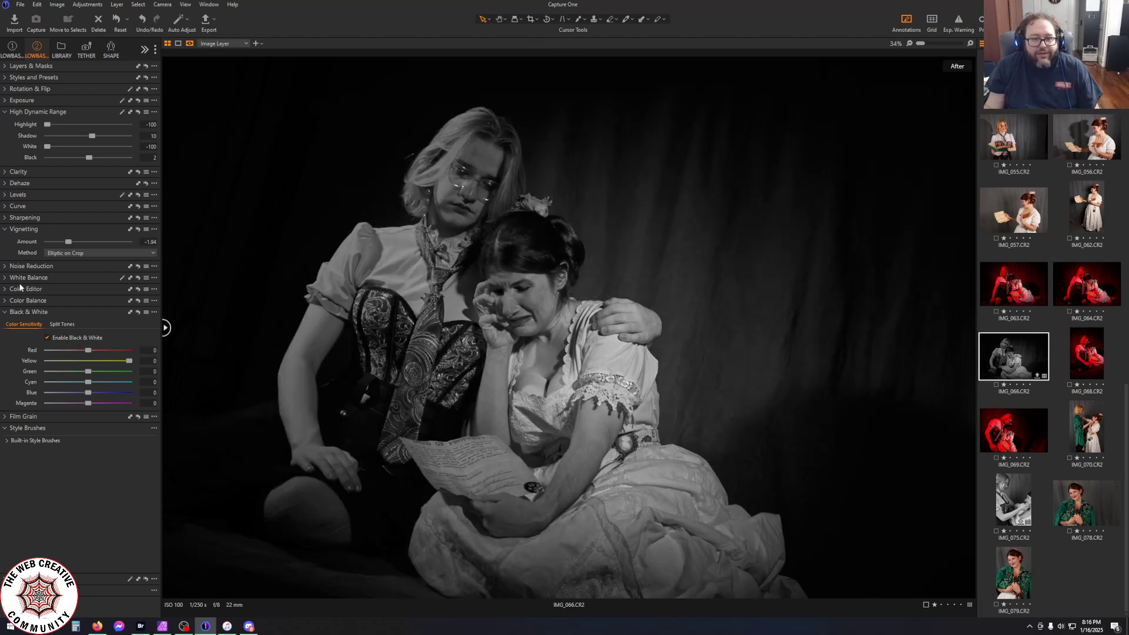
Preview the built-in Black & White toning presets on the photo and apply Toning - Sepia 3
left_click(4, 78)
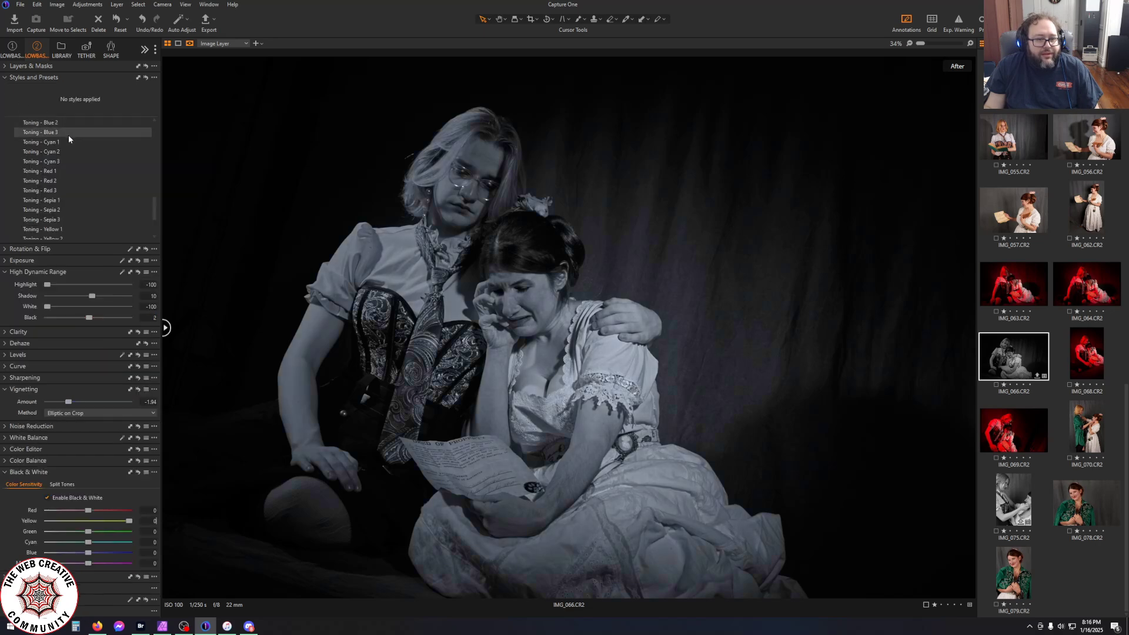
scroll(64, 167, "down", 2)
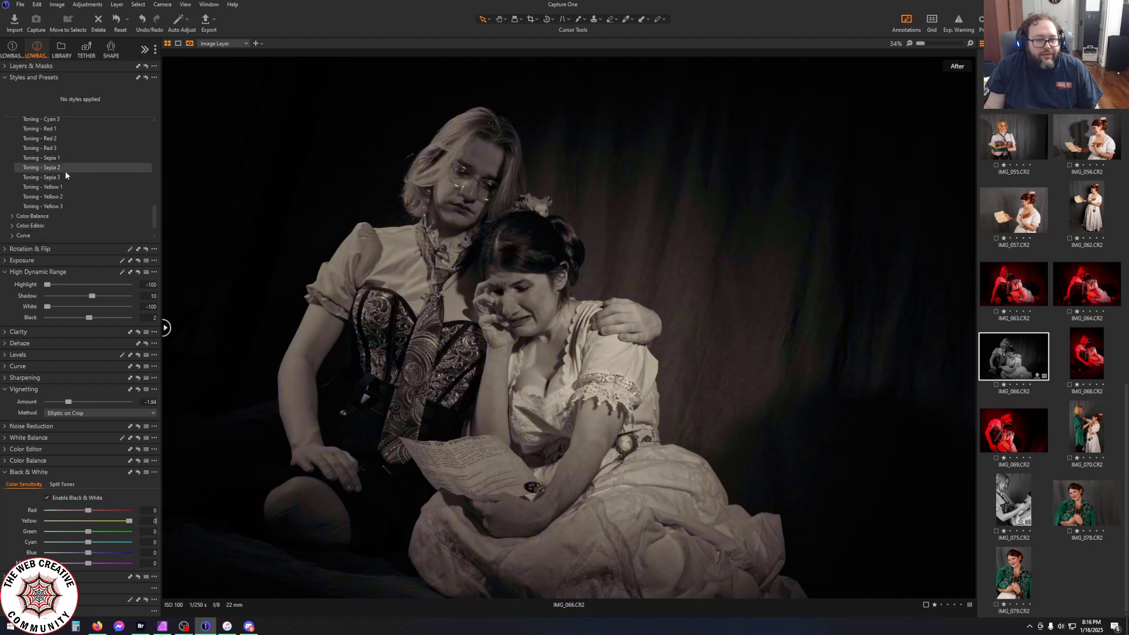
scroll(40, 211, "up", 5)
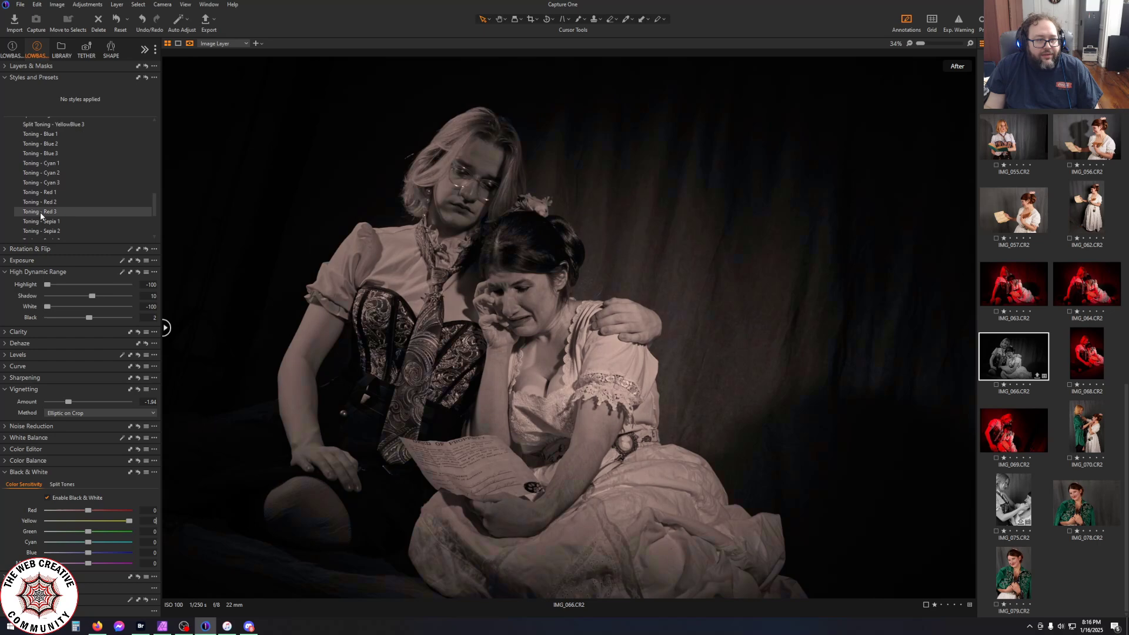
scroll(41, 213, "up", 6)
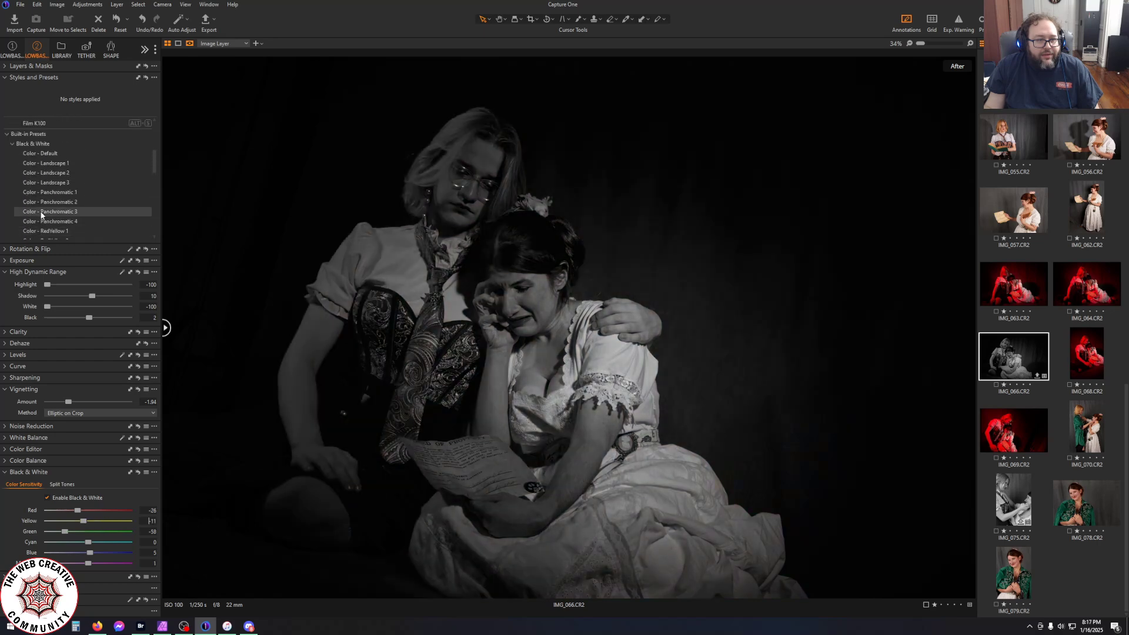
scroll(41, 215, "up", 2)
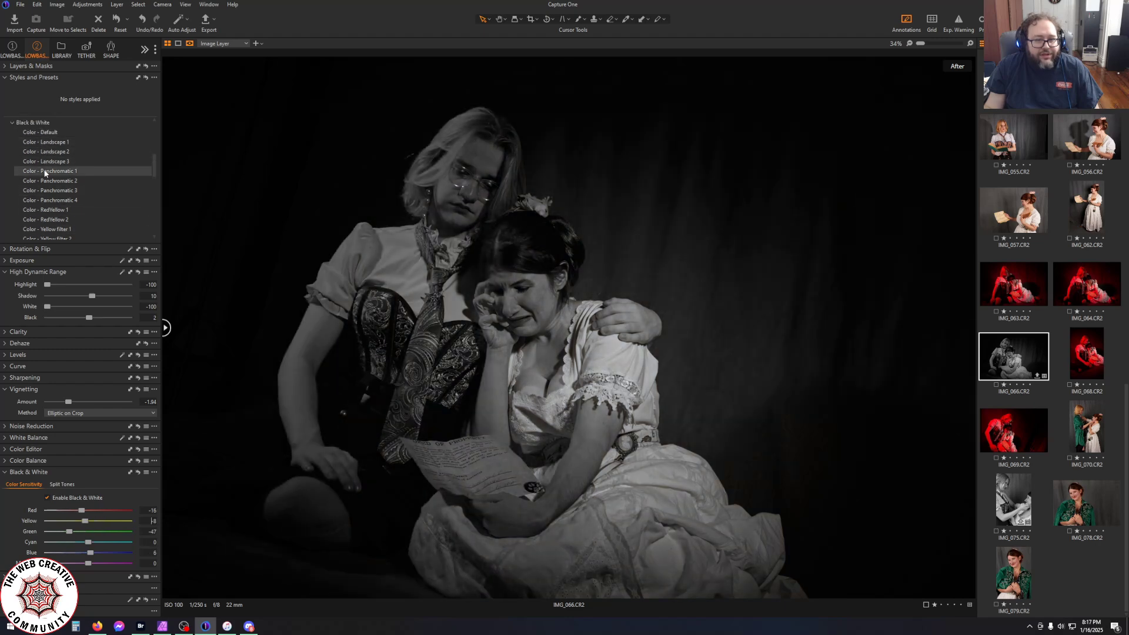
scroll(44, 156, "down", 2)
scroll(45, 173, "down", 2)
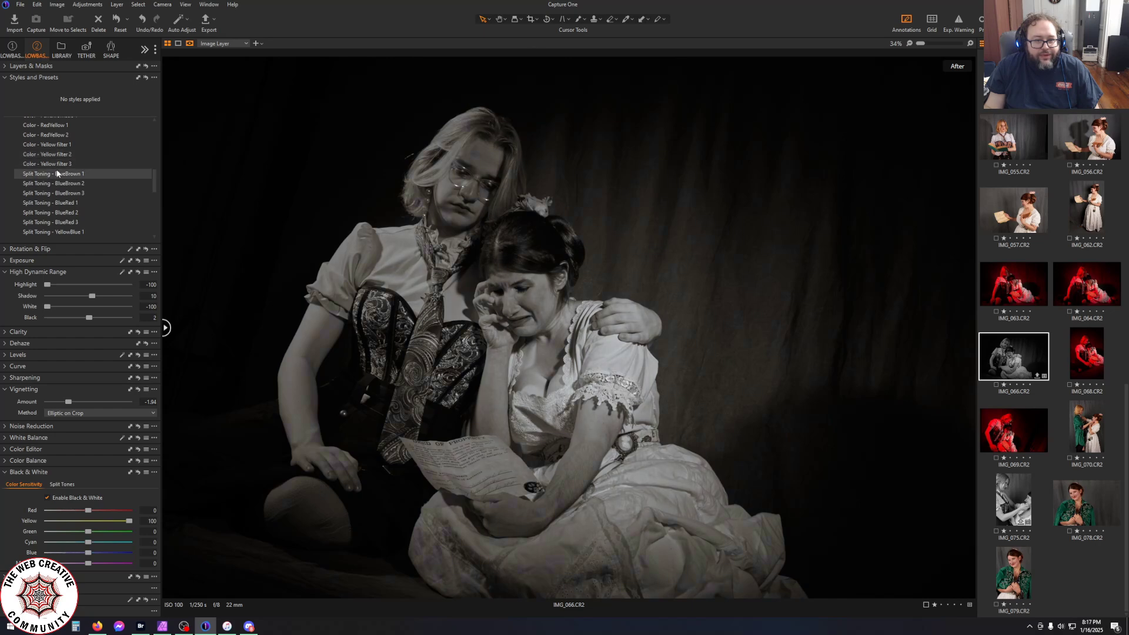
scroll(58, 191, "down", 4)
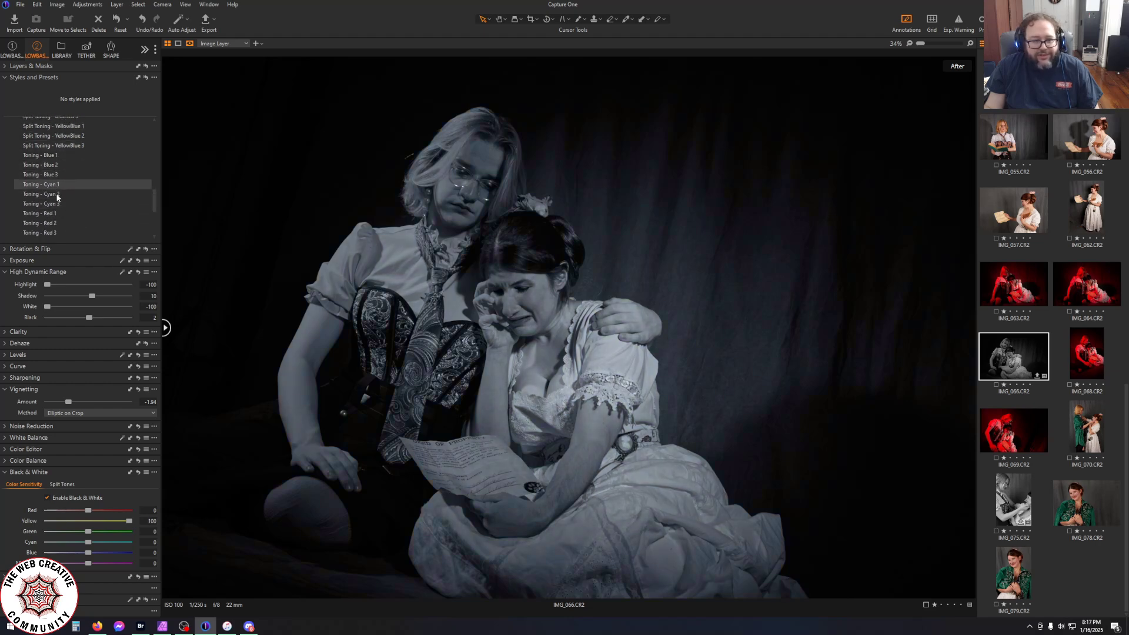
scroll(65, 229, "down", 2)
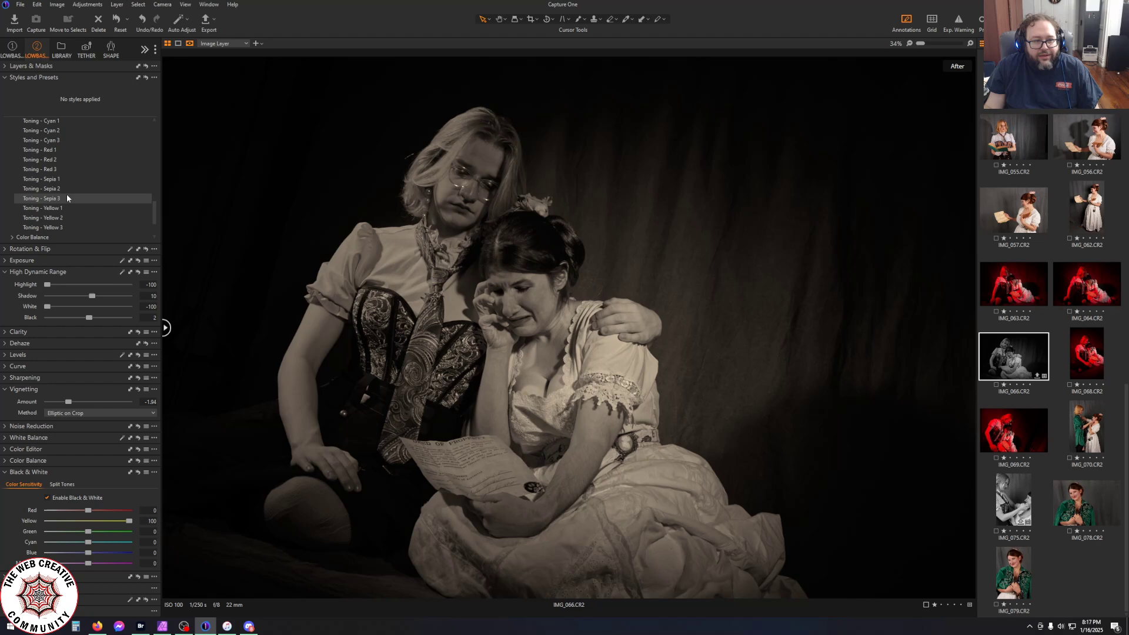
left_click(67, 197)
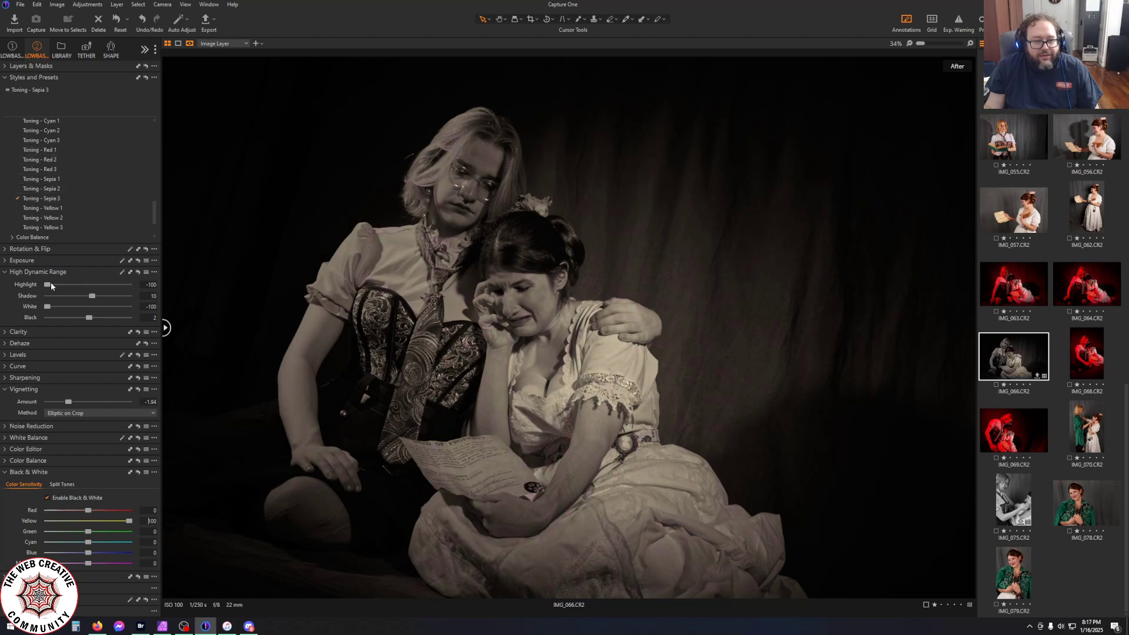
Try a High Dynamic Range setting of Highlight 35 and White 100 on the sepia image
left_click_drag(62, 285, 103, 286)
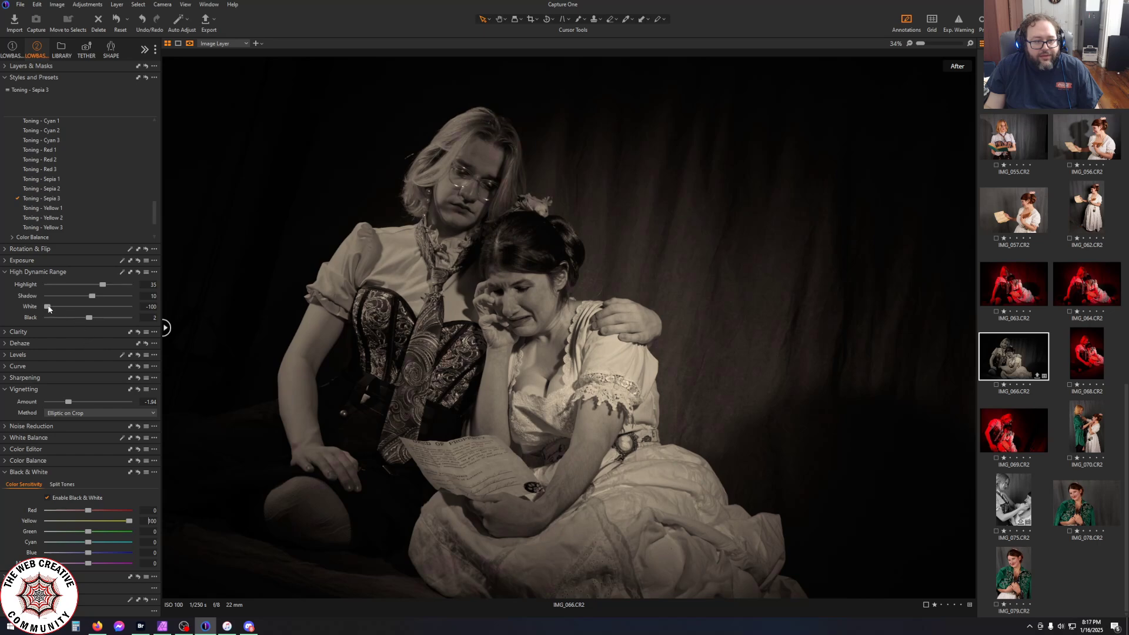
left_click_drag(47, 306, 133, 307)
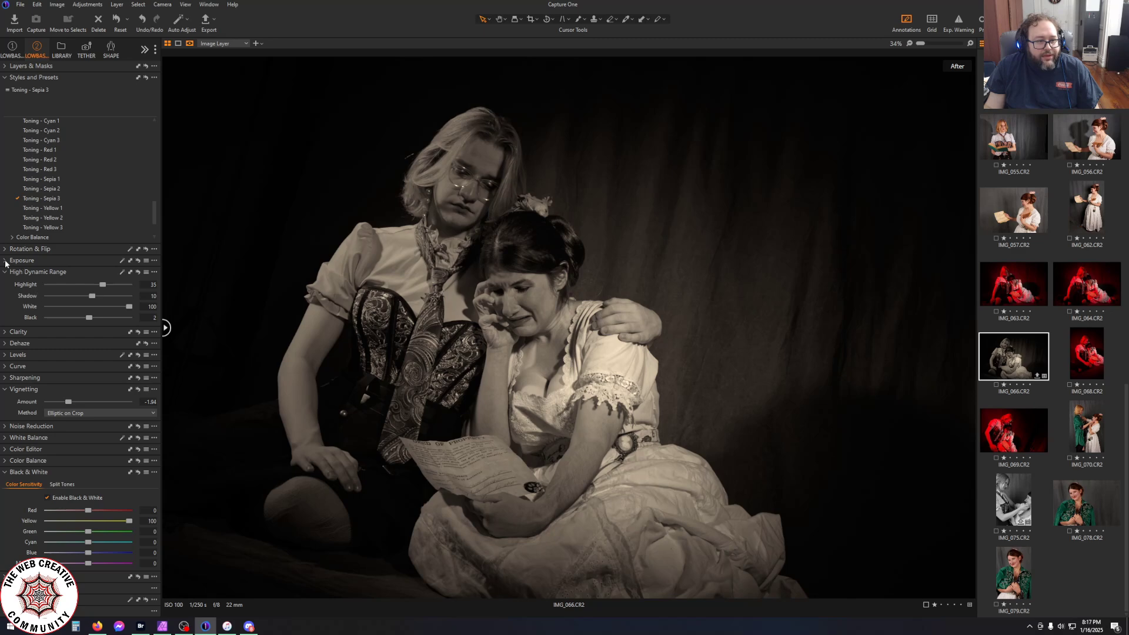
Brighten the image by moving the RGB curve's white point to input 181, output 255
left_click(6, 367)
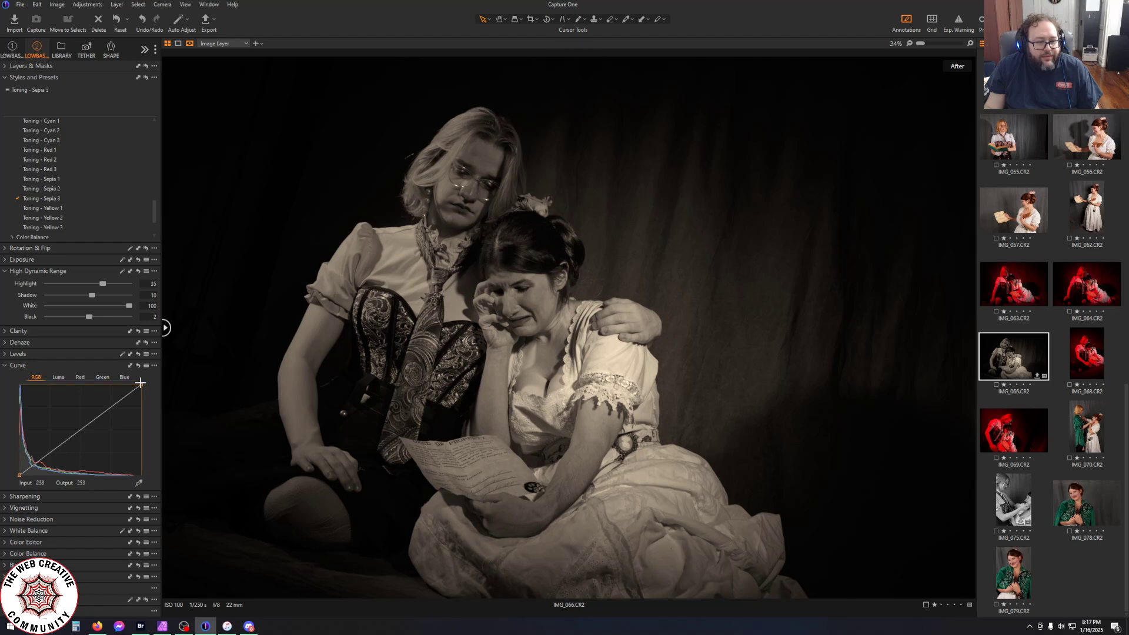
left_click_drag(142, 386, 106, 385)
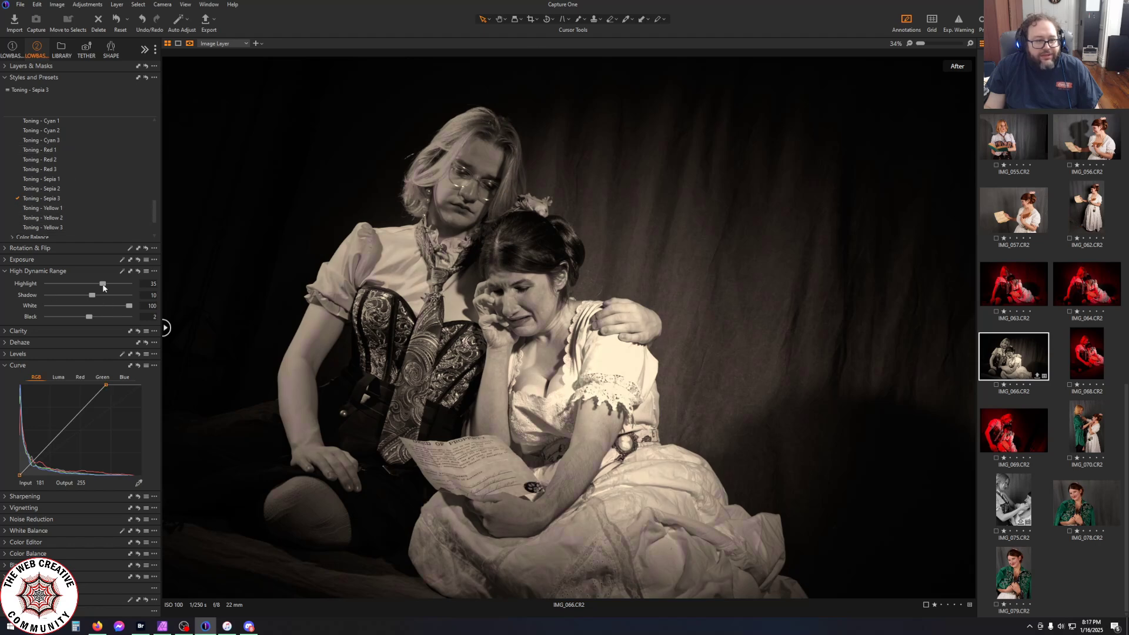
Set the High Dynamic Range Highlight and White values both to -100
left_click_drag(103, 284, 1, 287)
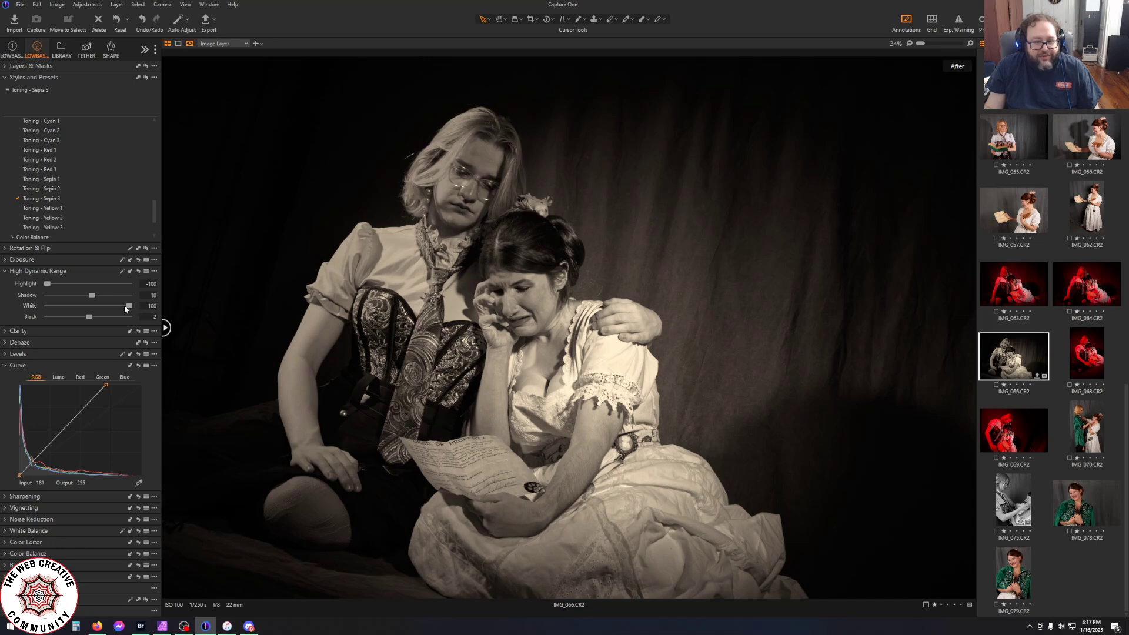
left_click_drag(128, 306, 1, 306)
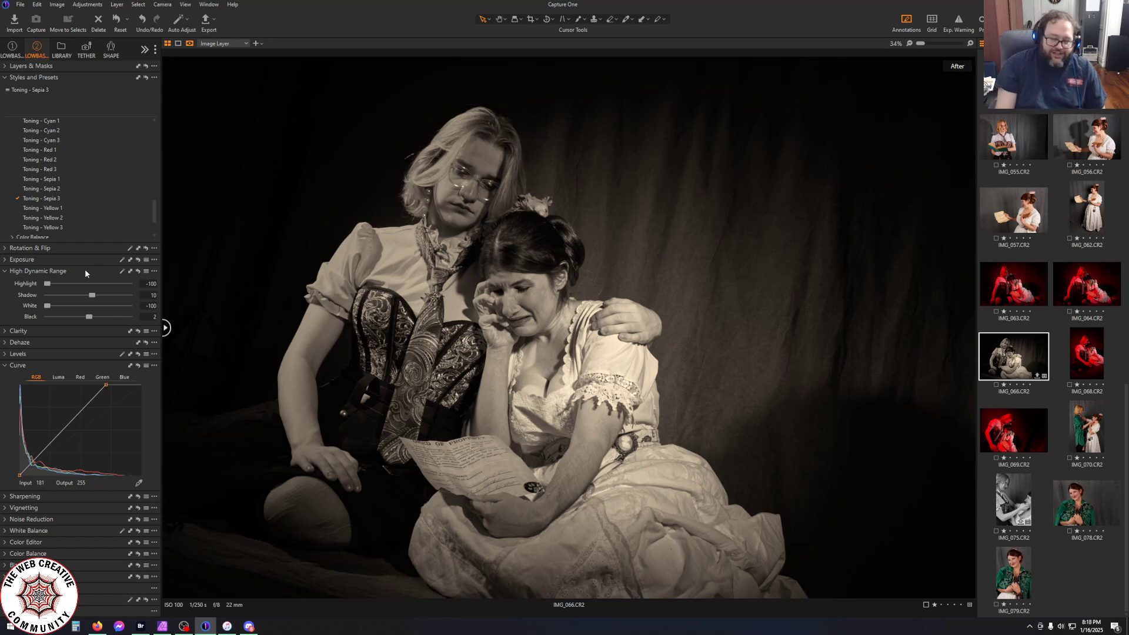
Turn off the before/after view and examine the faces and backdrop of the sepia image up close and as a whole
key("y")
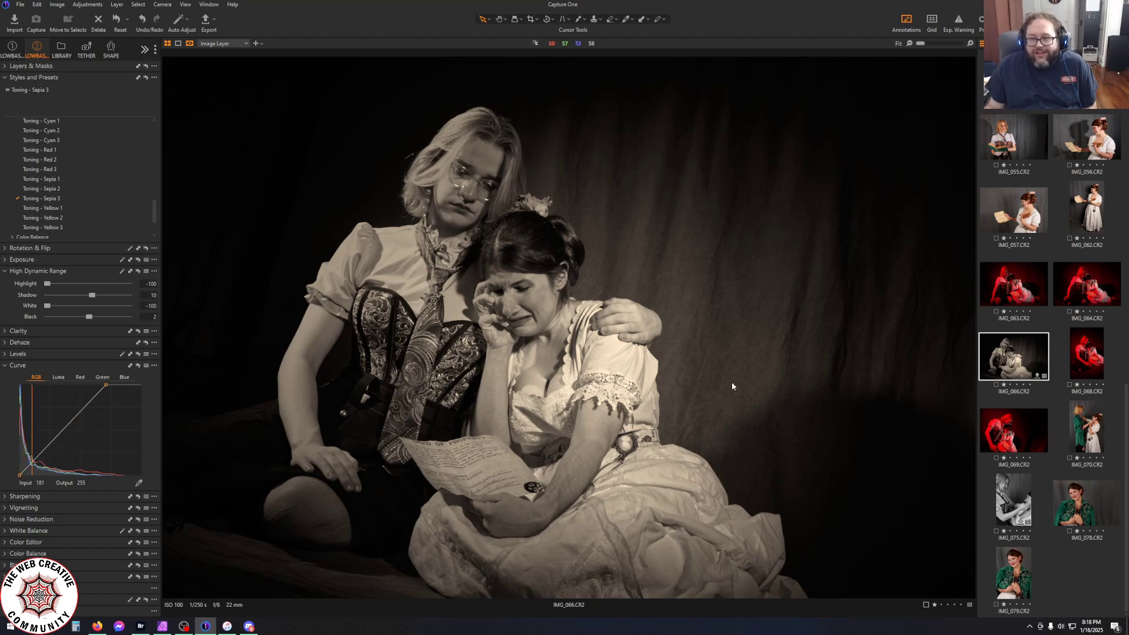
scroll(731, 382, "up", 2)
scroll(731, 382, "down", 2)
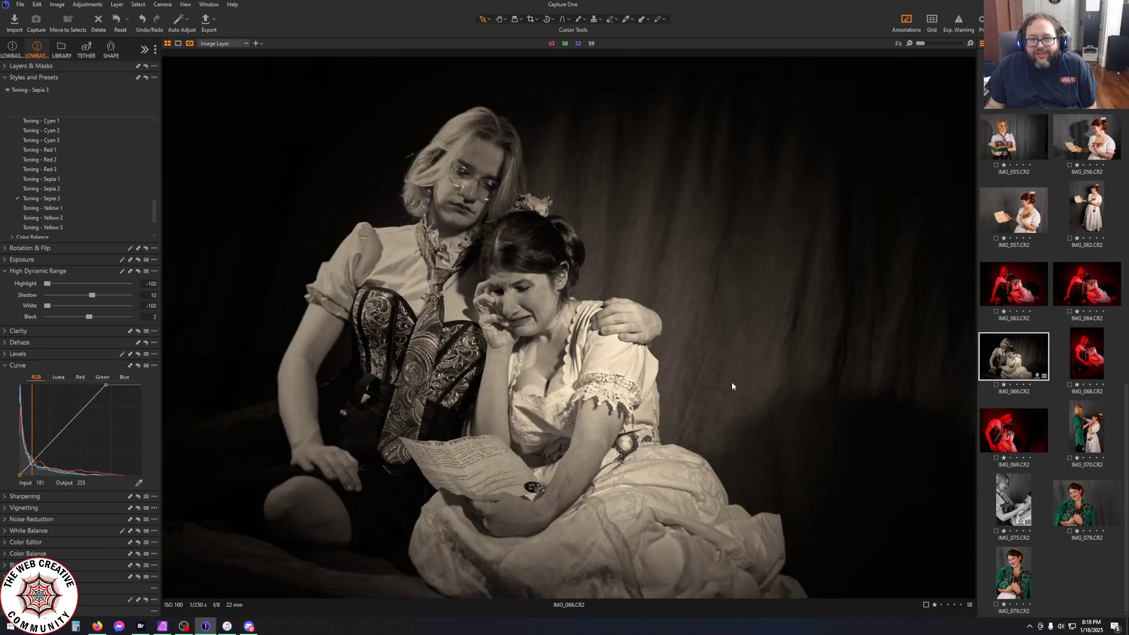
scroll(732, 382, "up", 3)
scroll(732, 382, "down", 3)
scroll(731, 387, "up", 1)
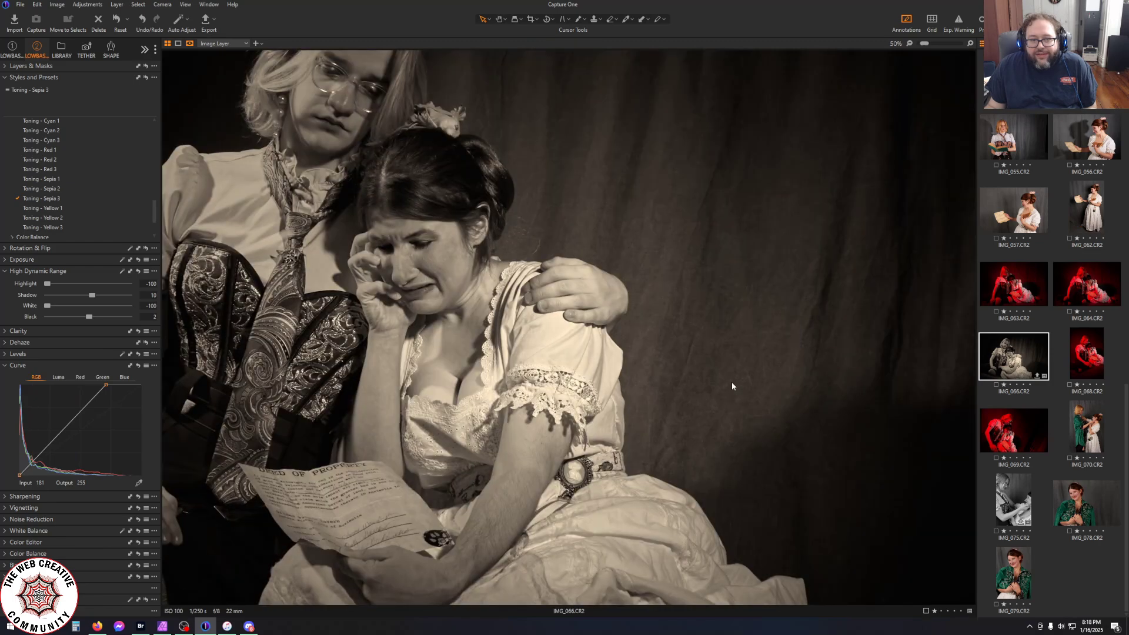
scroll(732, 386, "down", 1)
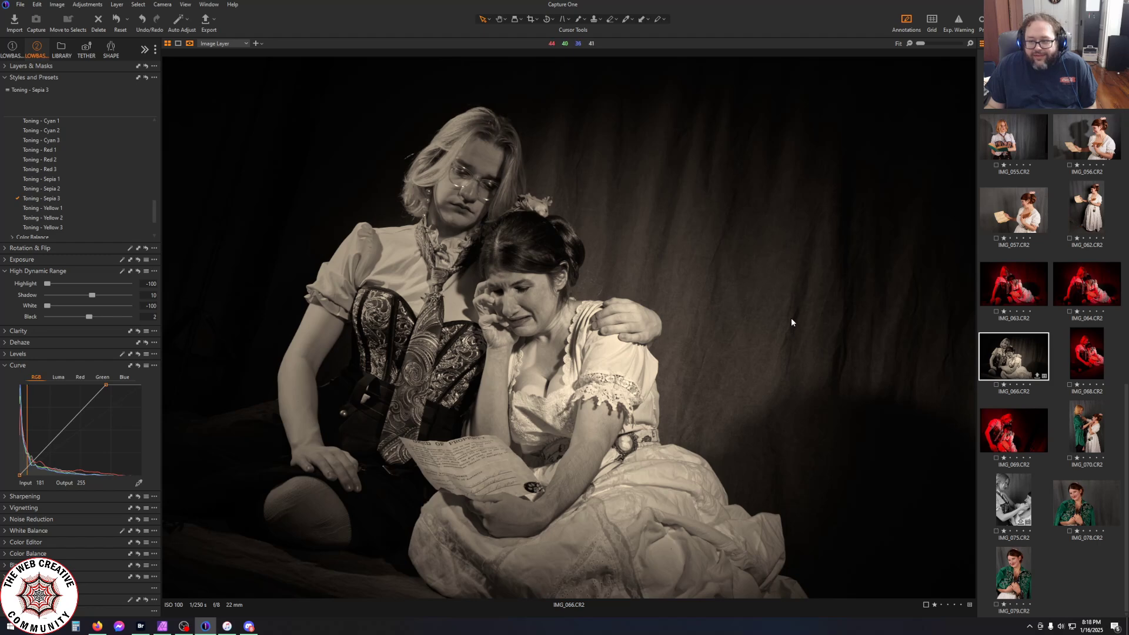
scroll(562, 224, "up", 1)
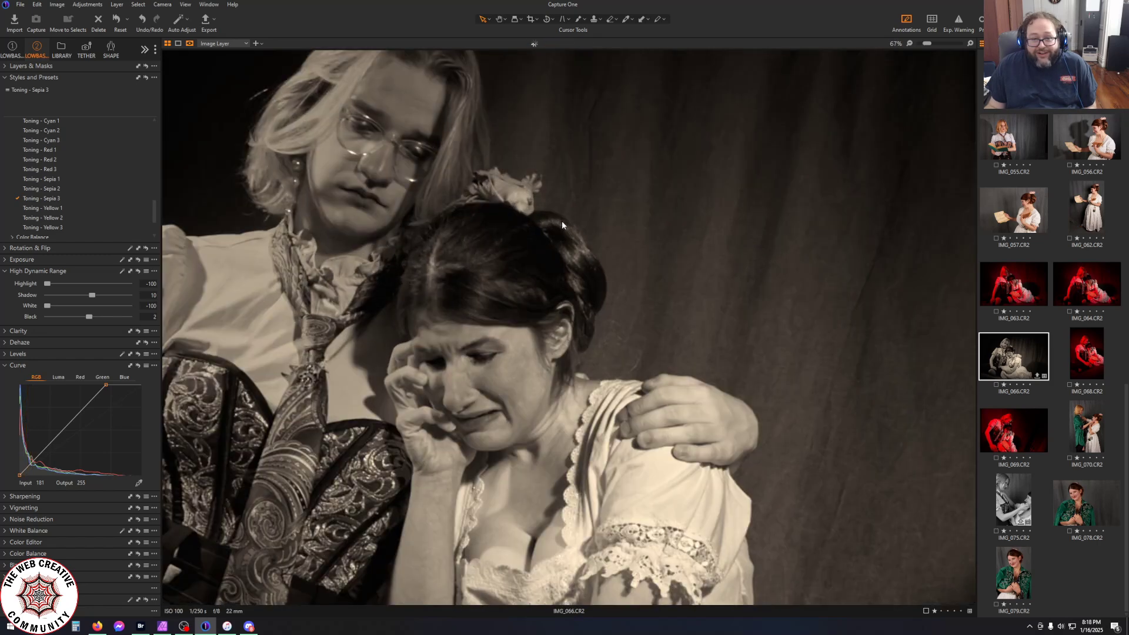
scroll(562, 221, "down", 1)
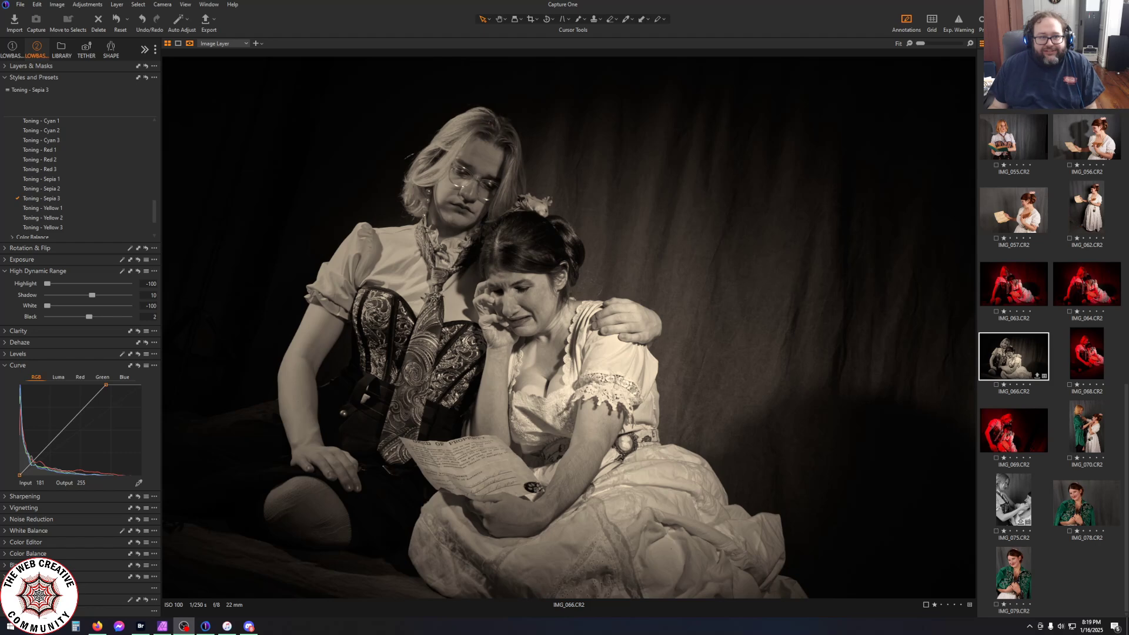
Export the image with the TIFF - Adobe RGB (1998) recipe under the file name "066 sepia"
left_click(206, 22)
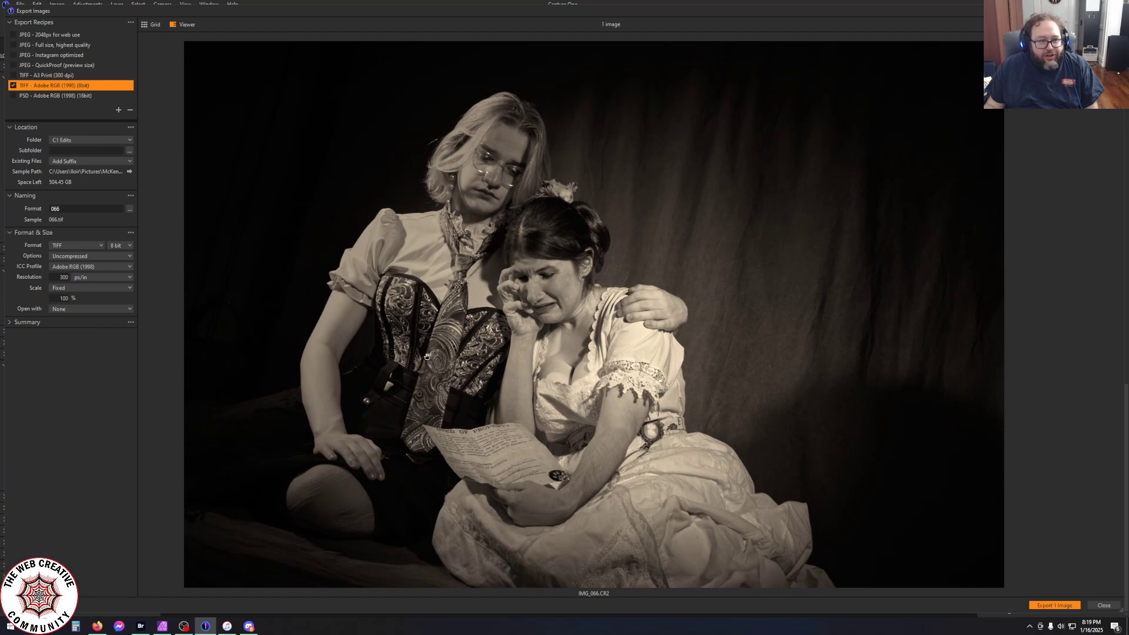
left_click(71, 211)
type("sep")
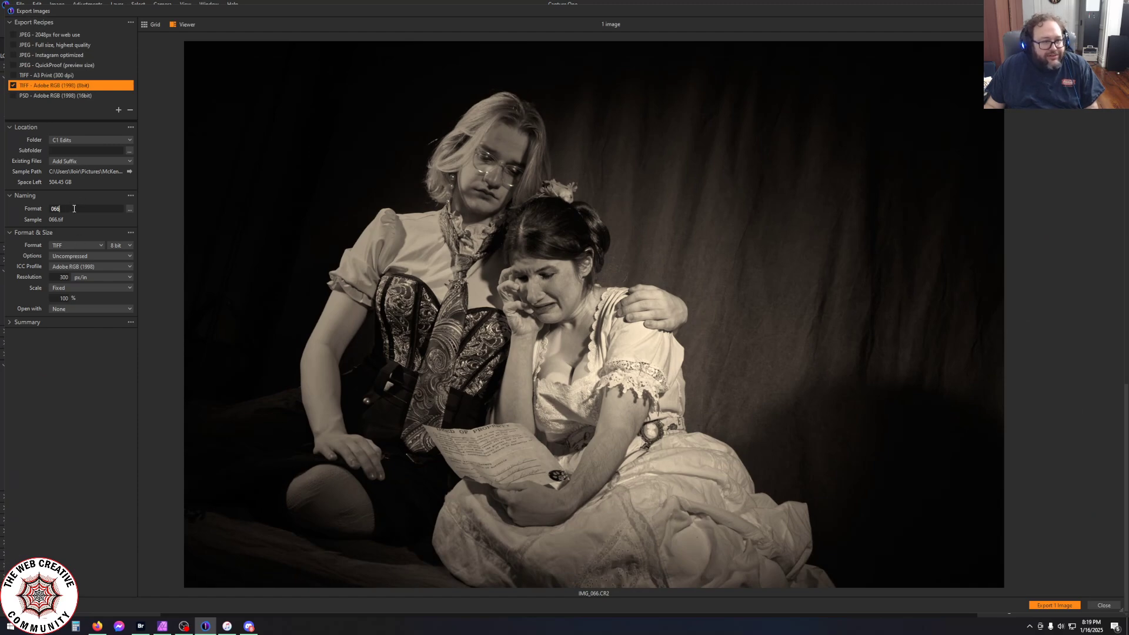
type("ia")
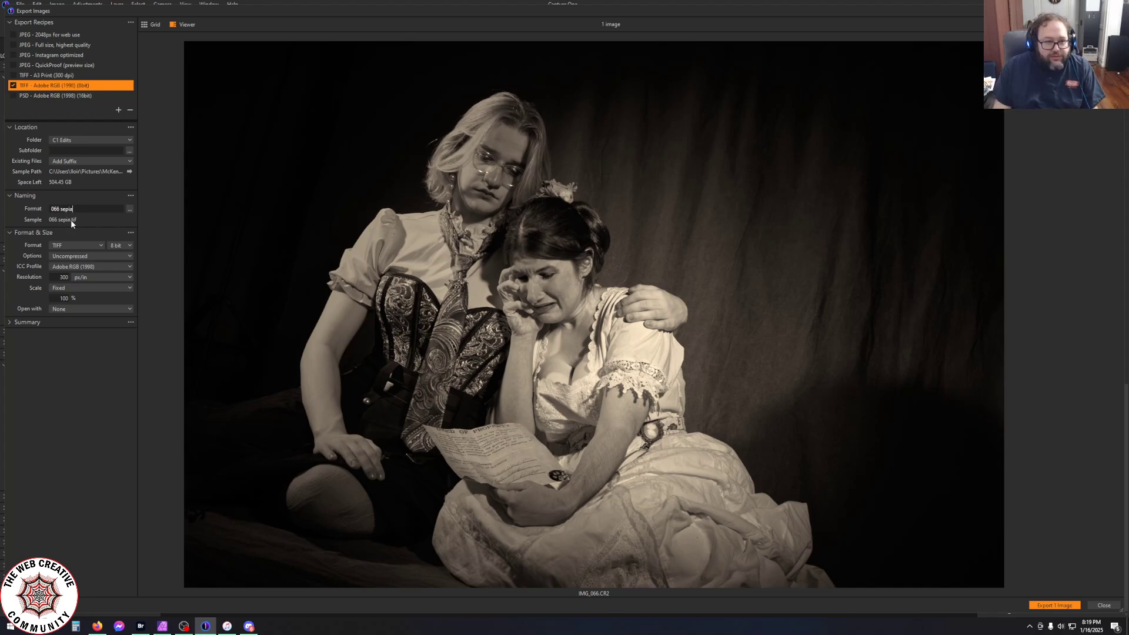
left_click(1045, 606)
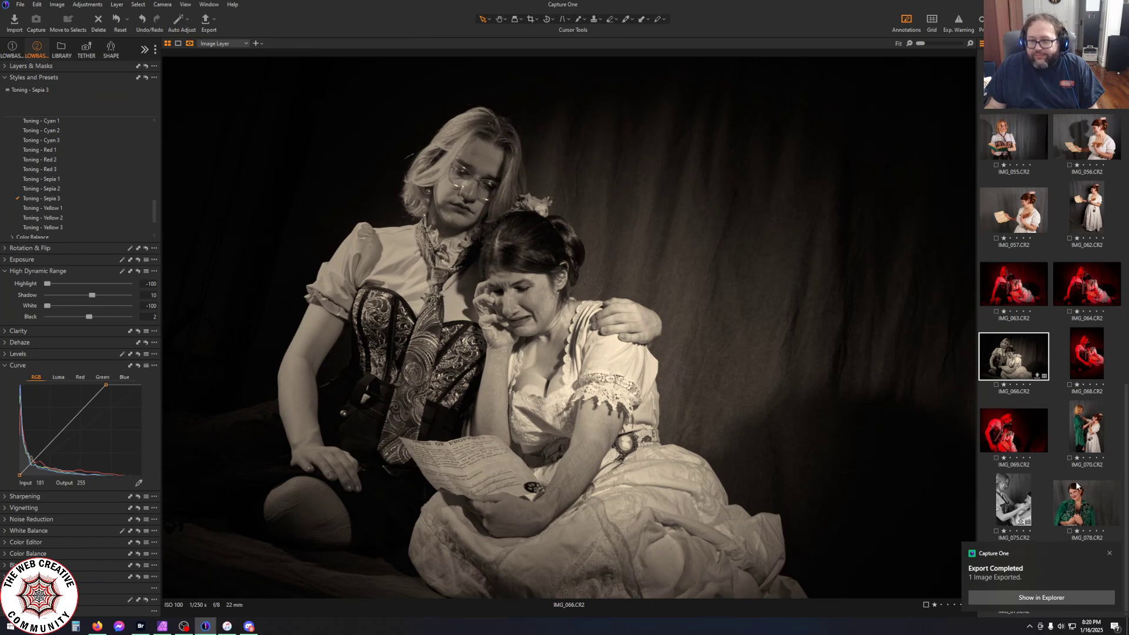
Browse the shoot's thumbnails, compare the book portraits IMG_054 and IMG_052, and open the pointing portrait IMG_050
scroll(1077, 473, "up", 10)
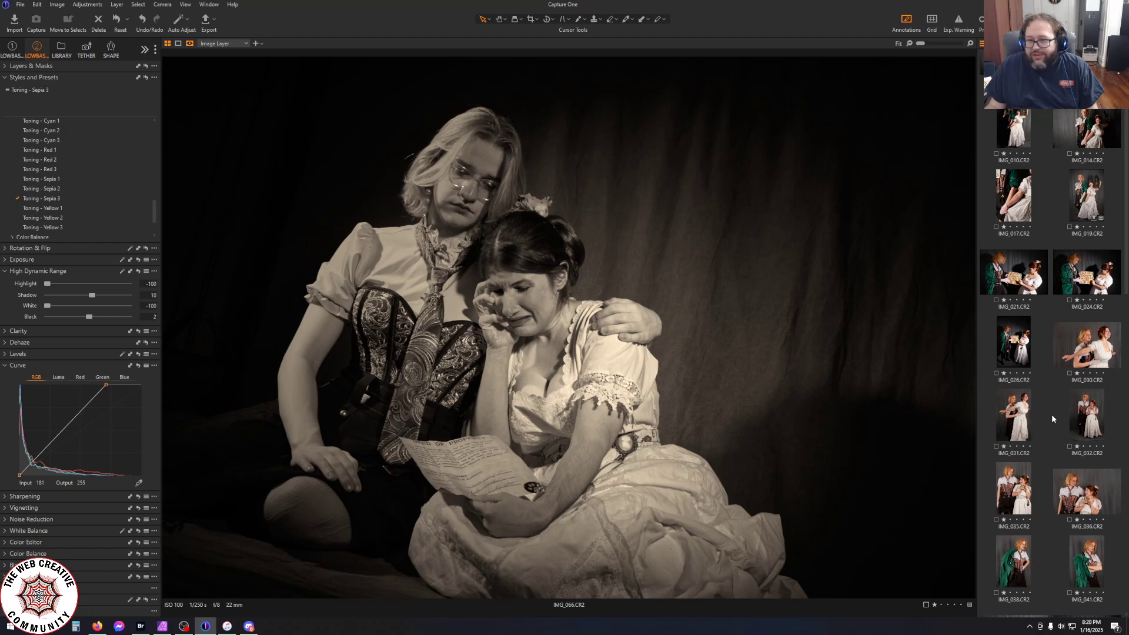
scroll(1052, 419, "down", 5)
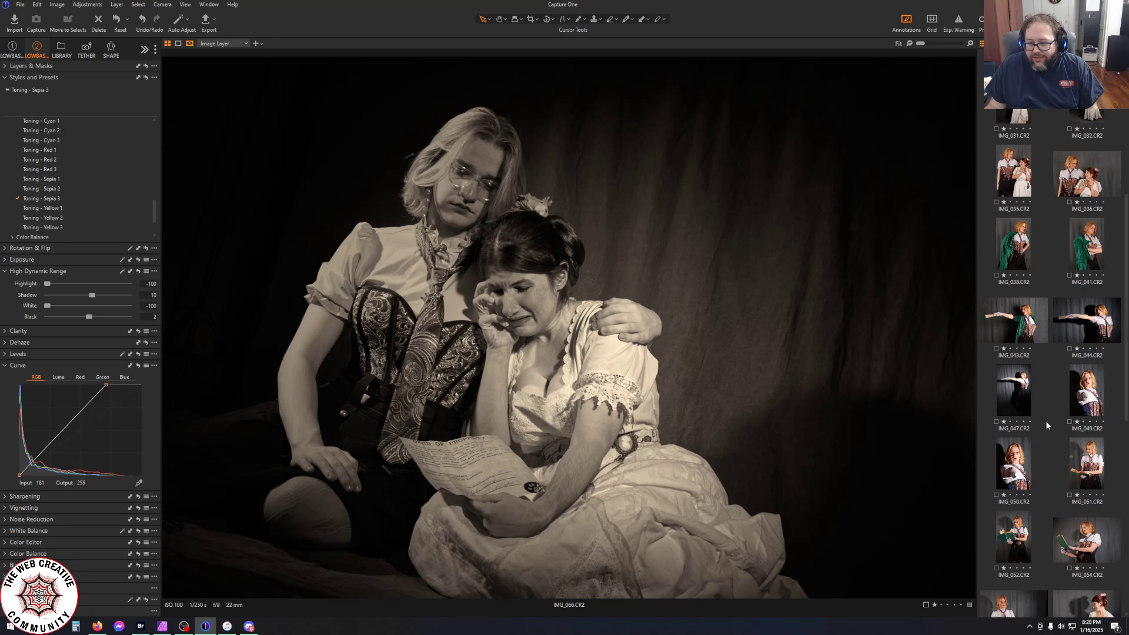
scroll(1046, 421, "down", 2)
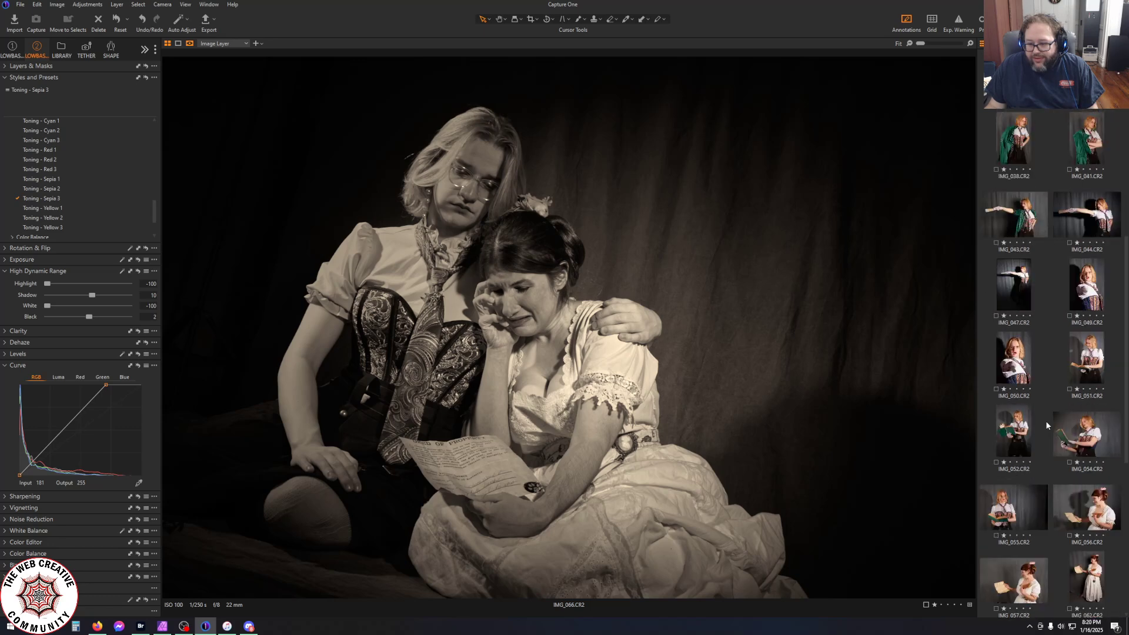
left_click(1097, 434)
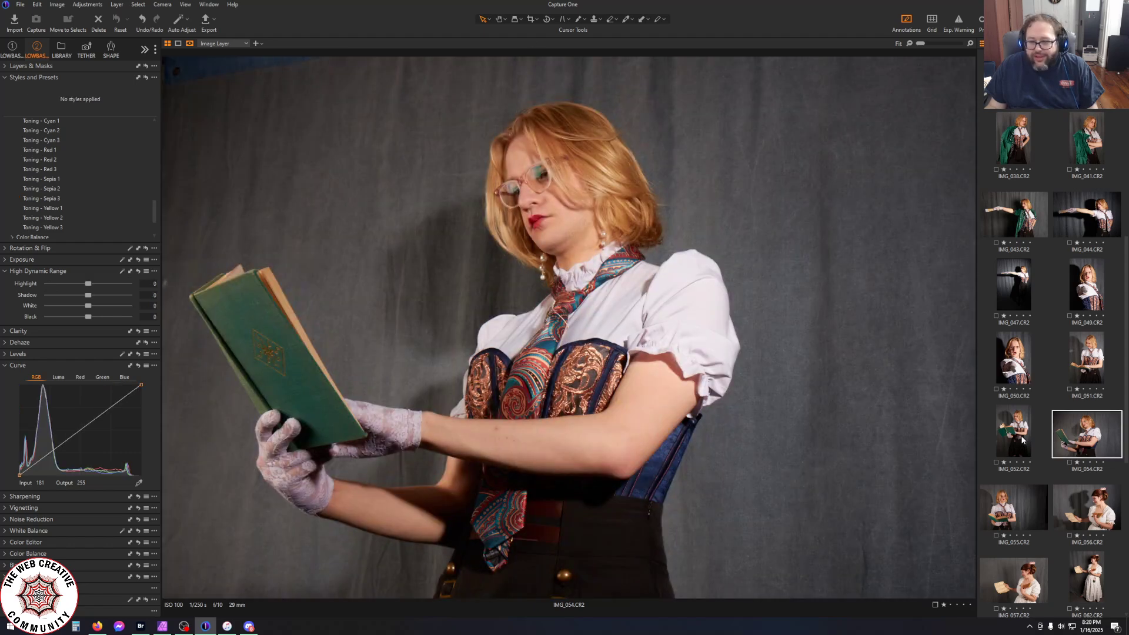
left_click(1023, 440)
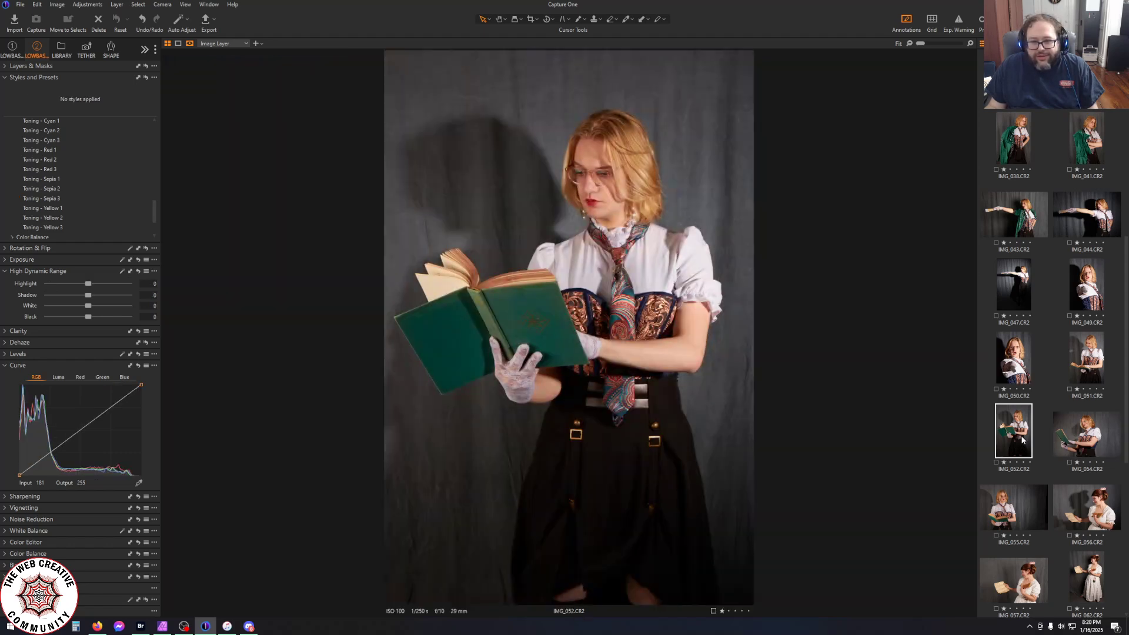
left_click(1012, 358)
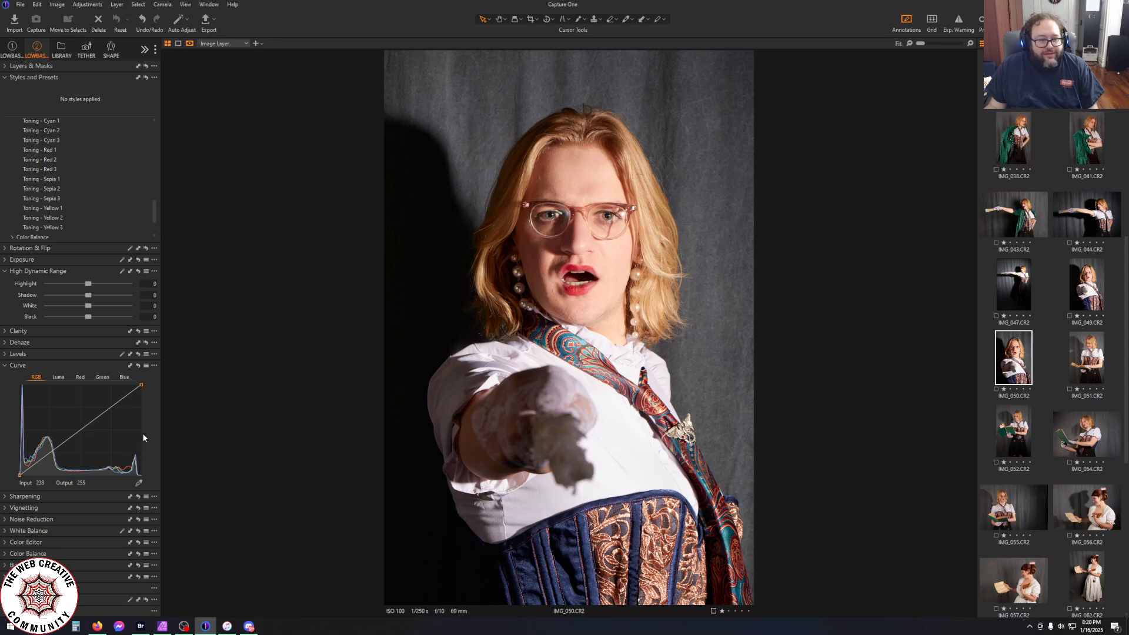
Set the High Dynamic Range Highlight to -100, and try a White value of 100 before returning it to 0
left_click(7, 80)
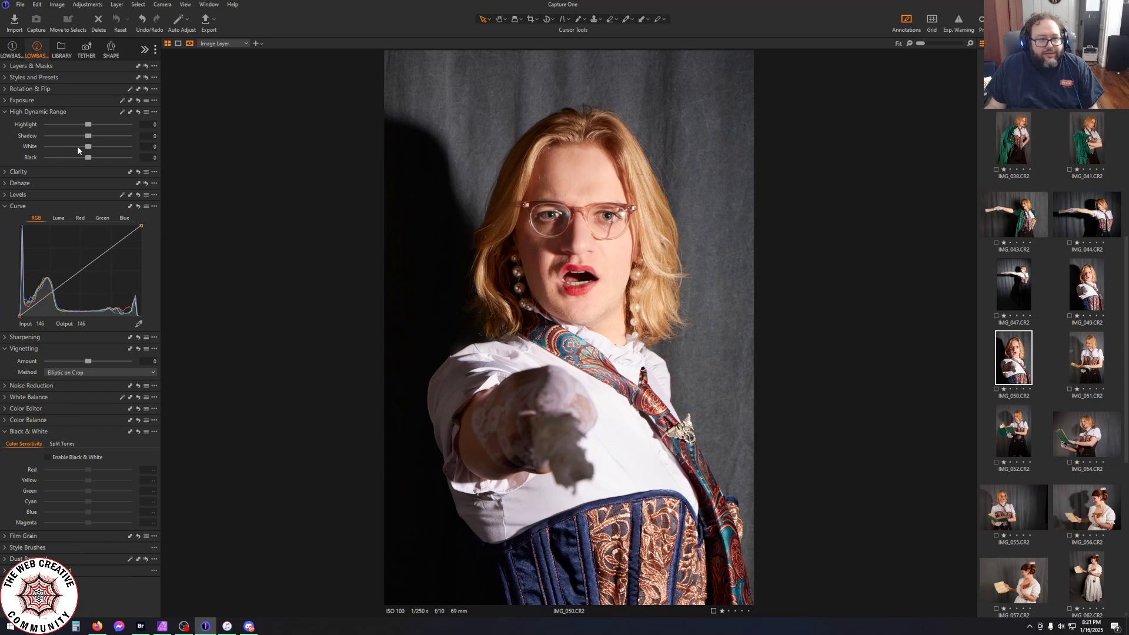
left_click_drag(88, 127, 1, 127)
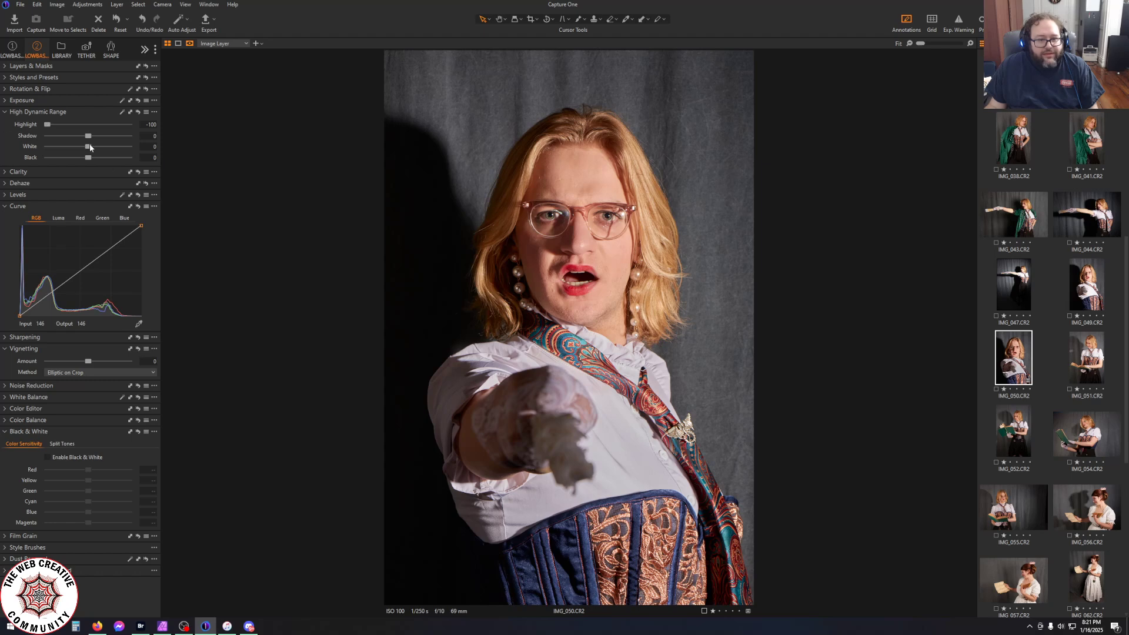
left_click_drag(89, 147, 241, 156)
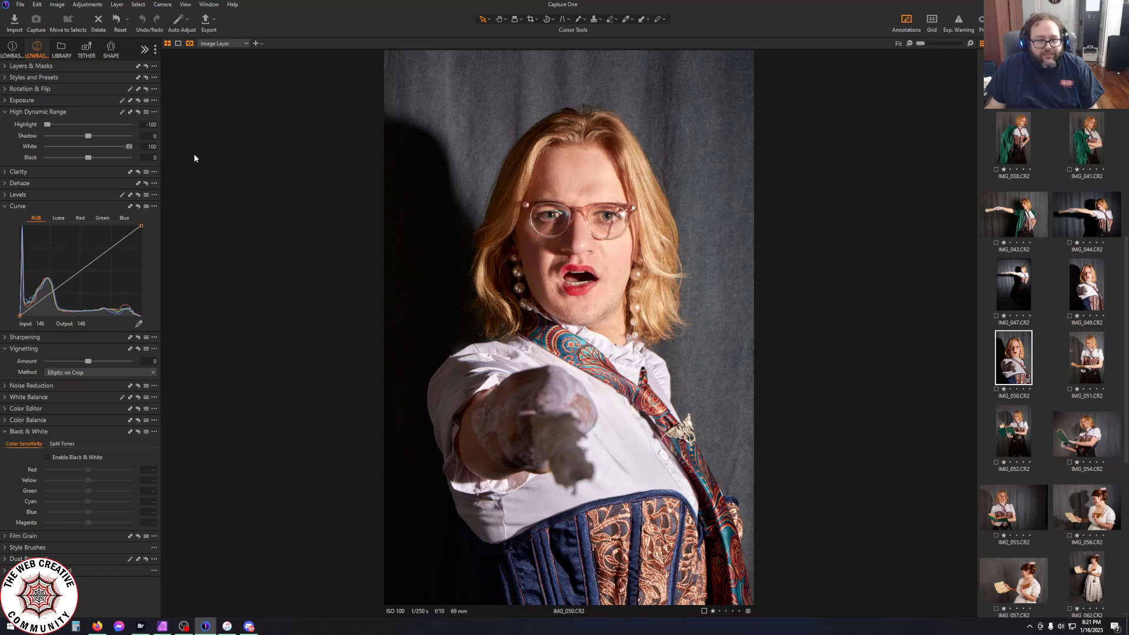
left_click_drag(113, 155, 89, 153)
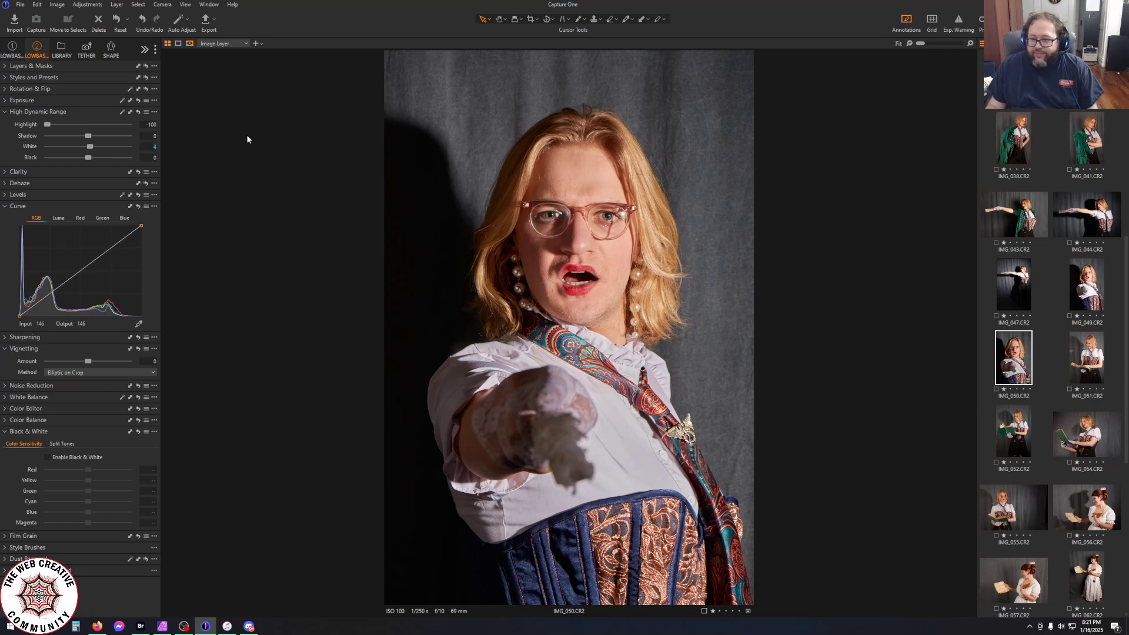
type("0")
key("Return")
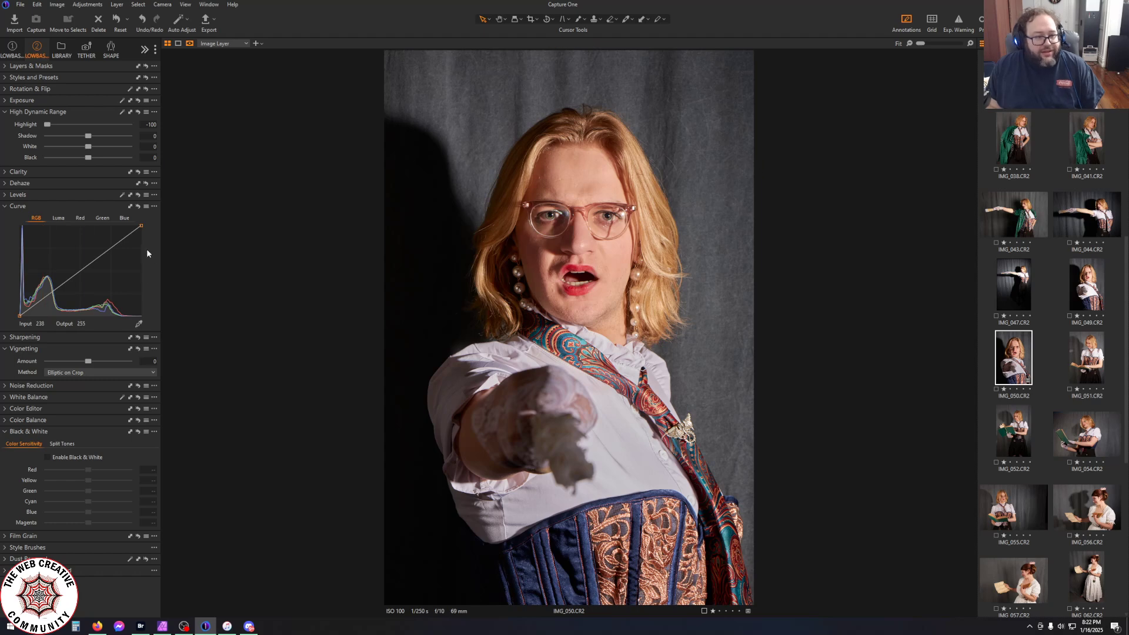
Brighten the portrait by moving the RGB curve's white point slightly inward, and test a Shadow value of 43 before resetting it
left_click_drag(137, 228, 128, 225)
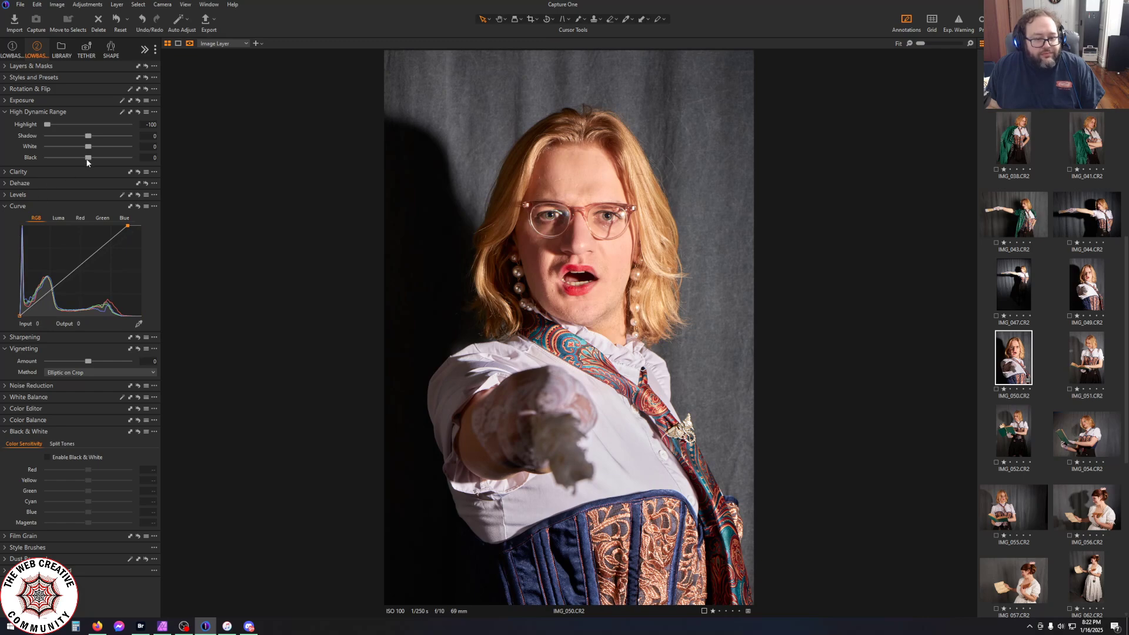
left_click_drag(88, 135, 106, 136)
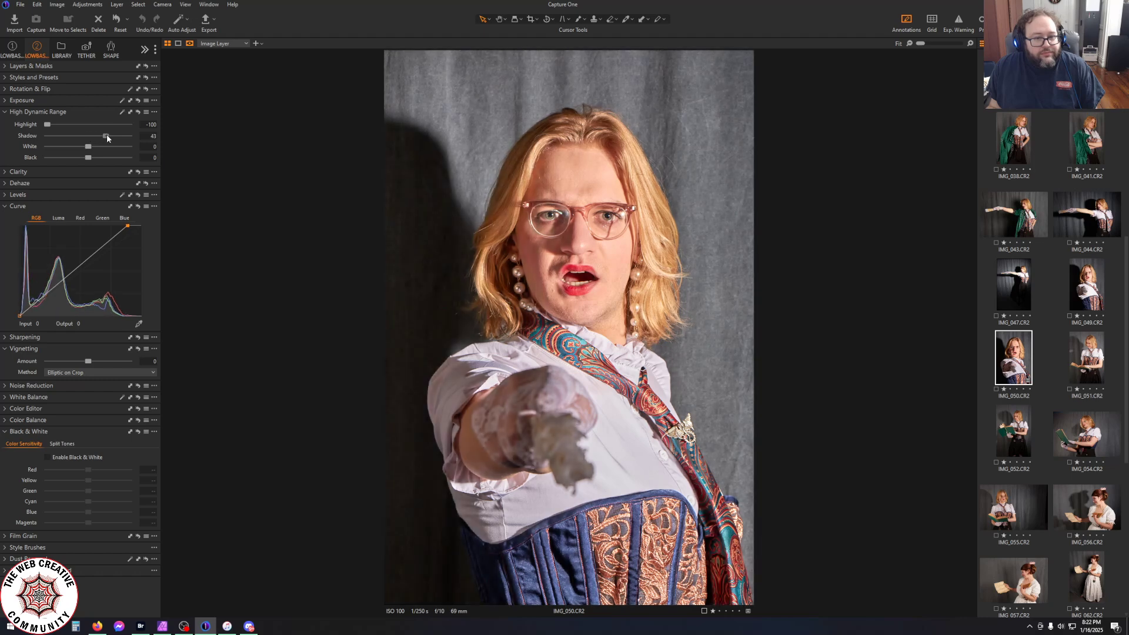
double_click(106, 136)
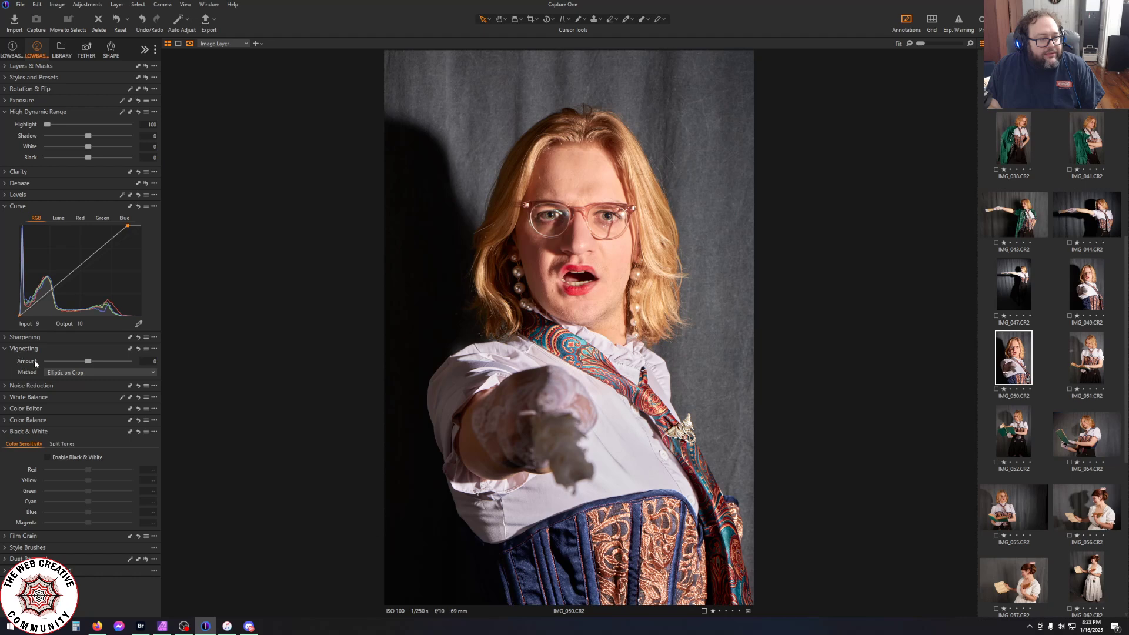
Set the Vignetting Amount to -2.92 and reduce the yellow range's Saturation to -59.4 in the Color Editor
left_click_drag(82, 361, 59, 364)
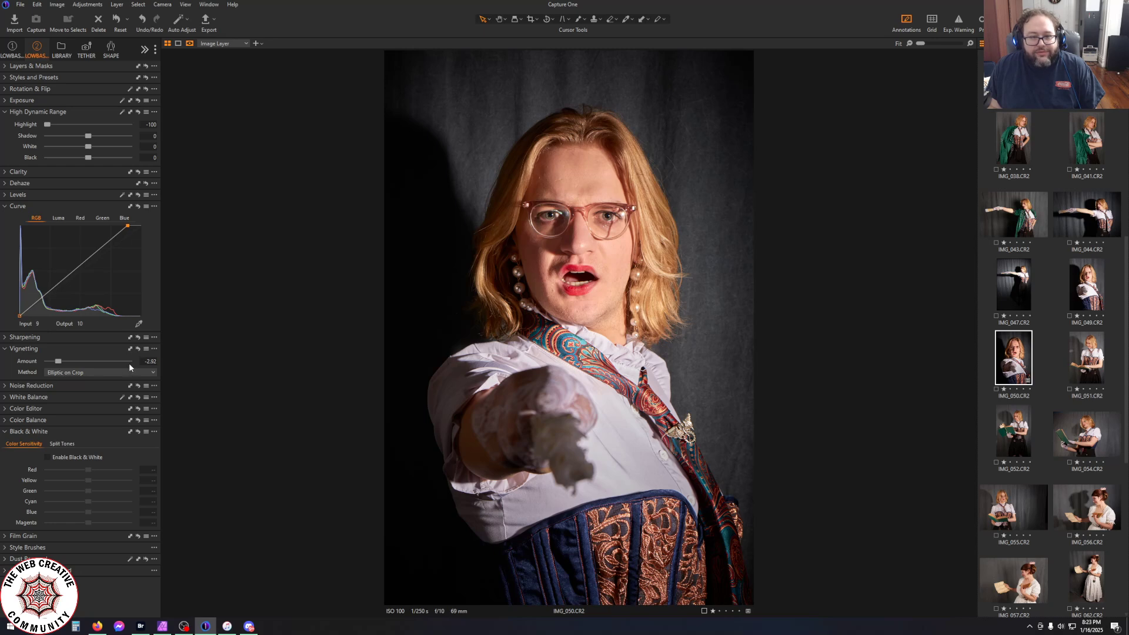
left_click(4, 422)
left_click(5, 409)
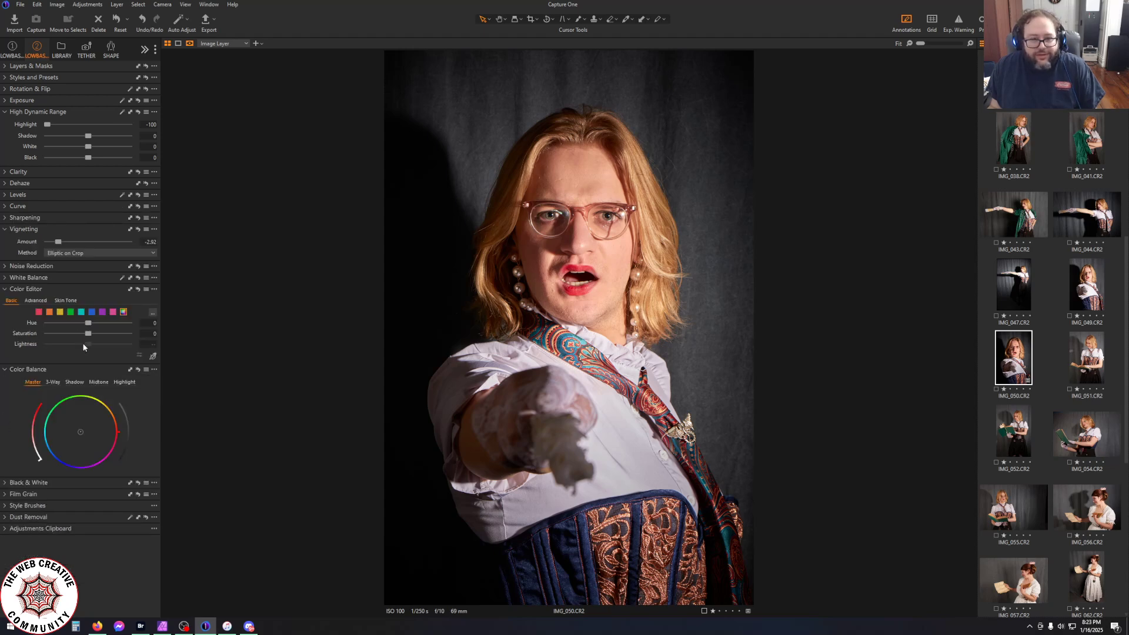
left_click(60, 312)
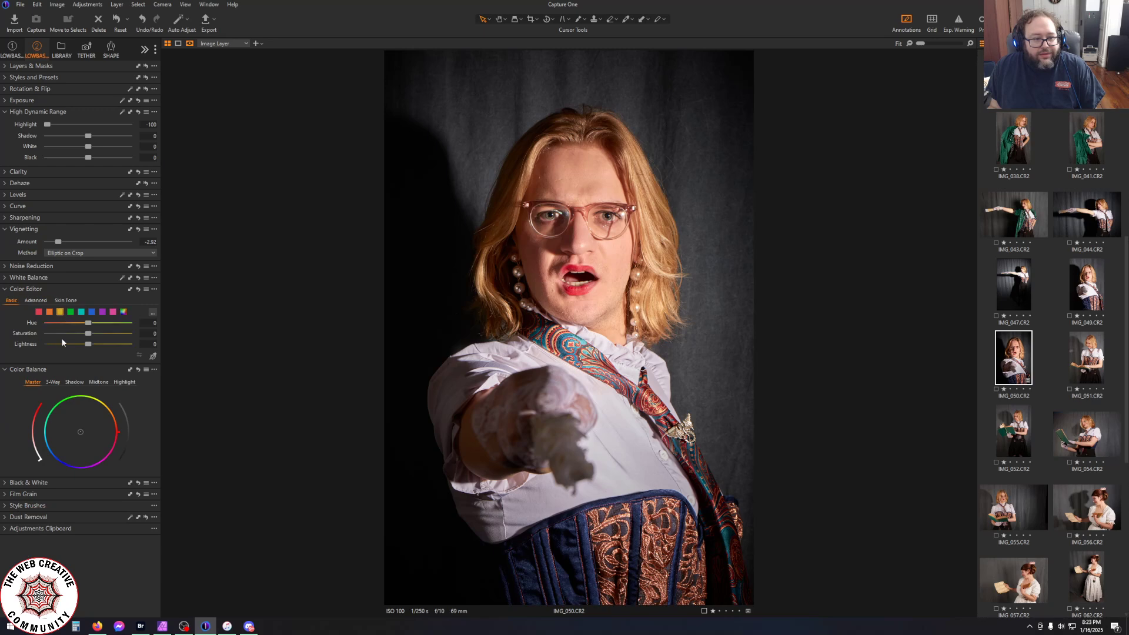
left_click_drag(87, 335, 56, 337)
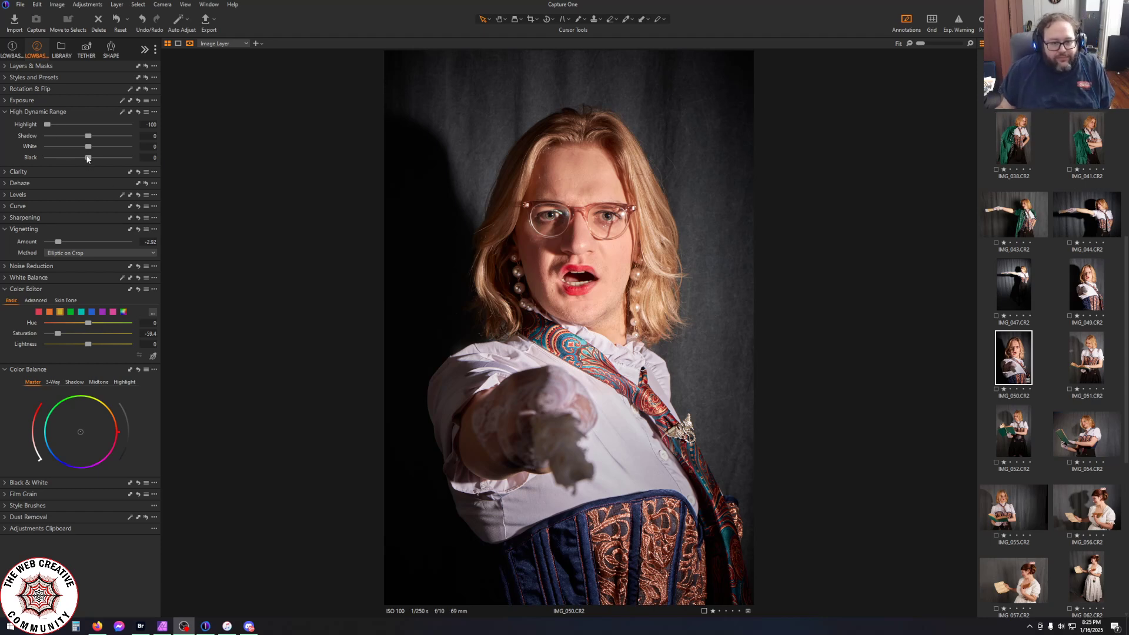
Set the High Dynamic Range Black to 42 and the Vignetting Amount to -3.05
left_click_drag(88, 159, 110, 159)
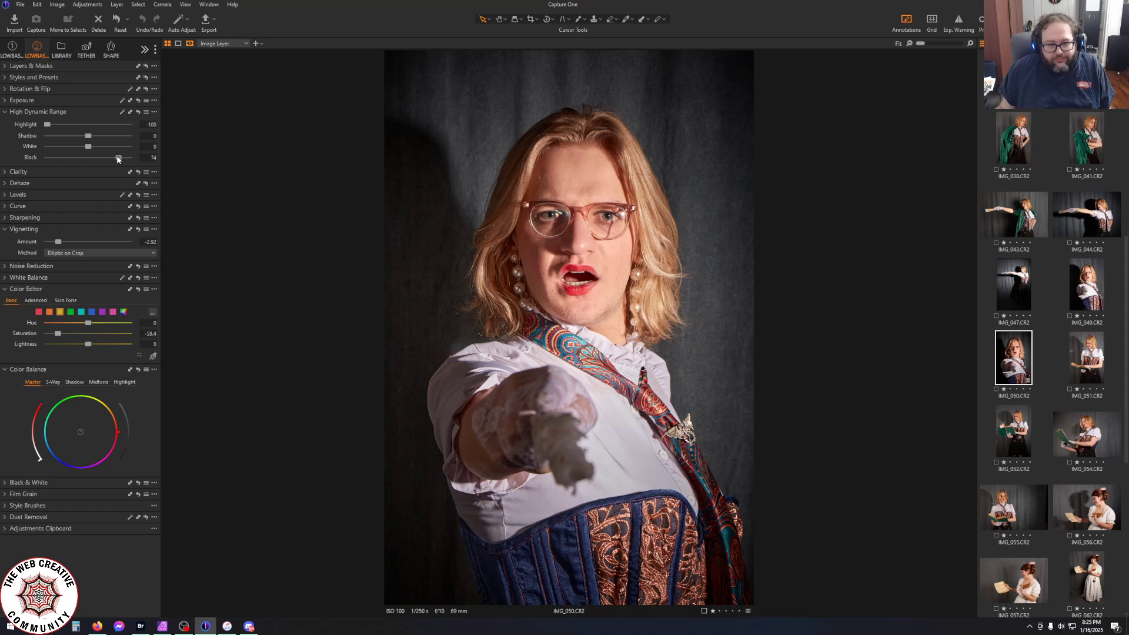
left_click_drag(118, 157, 110, 157)
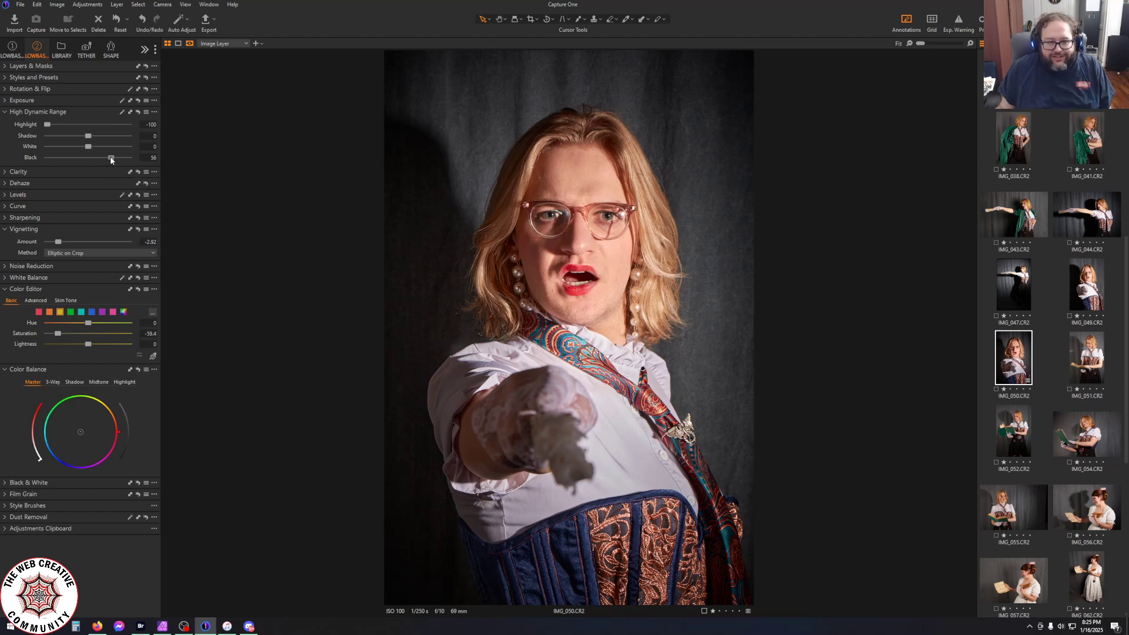
left_click_drag(111, 157, 104, 160)
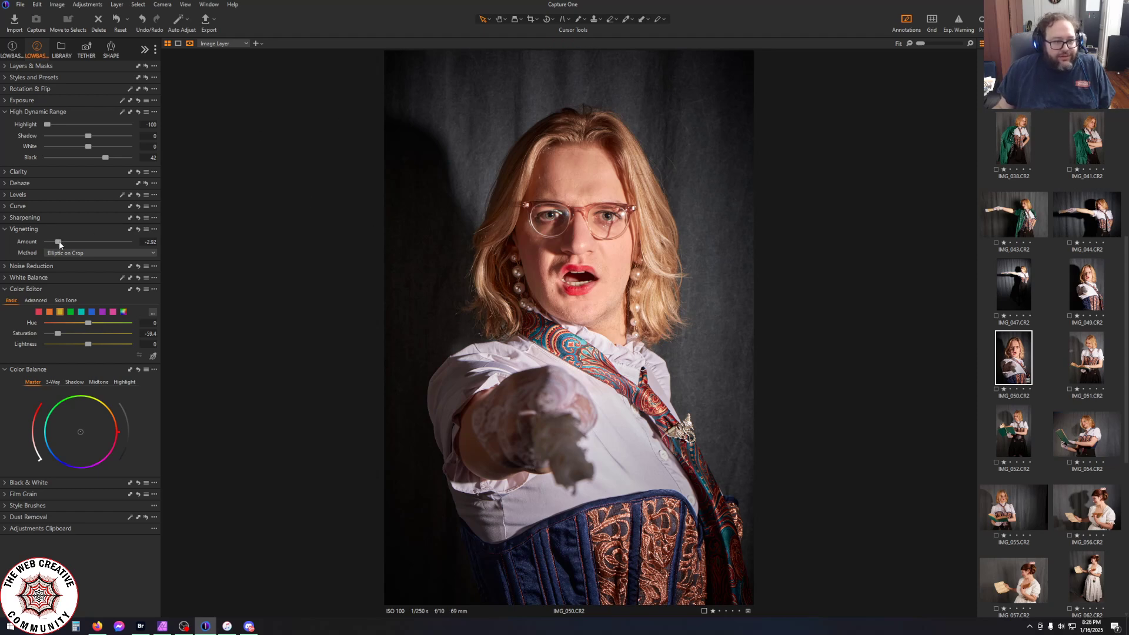
left_click_drag(60, 245, 59, 244)
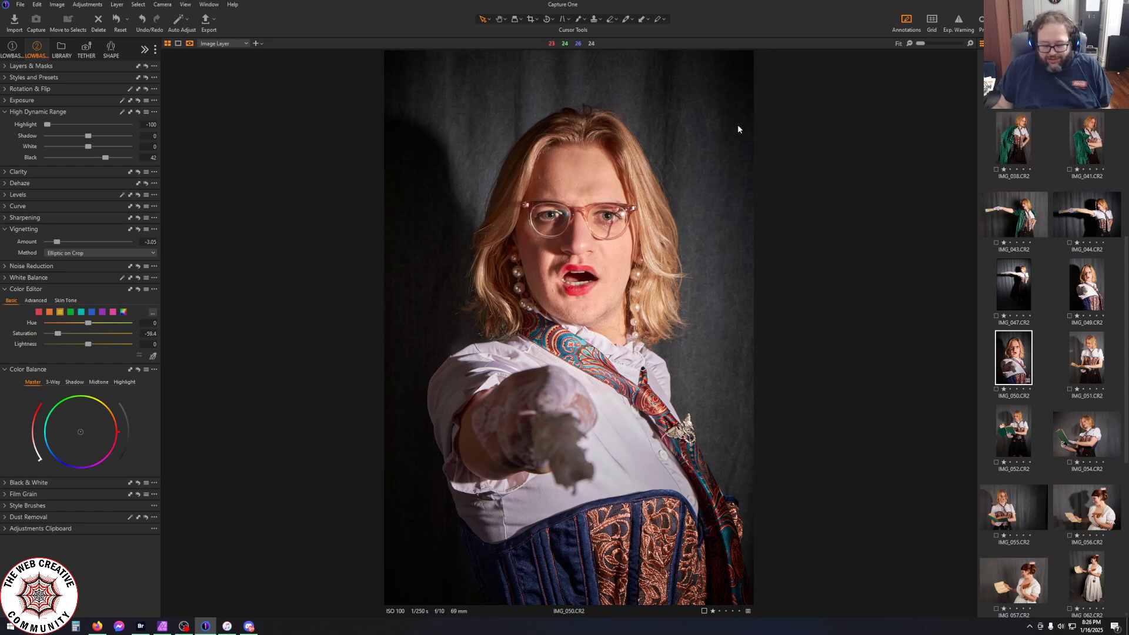
Compare the edited portrait with its original in the before/after view, moving the divider until only the edited version shows
key("y")
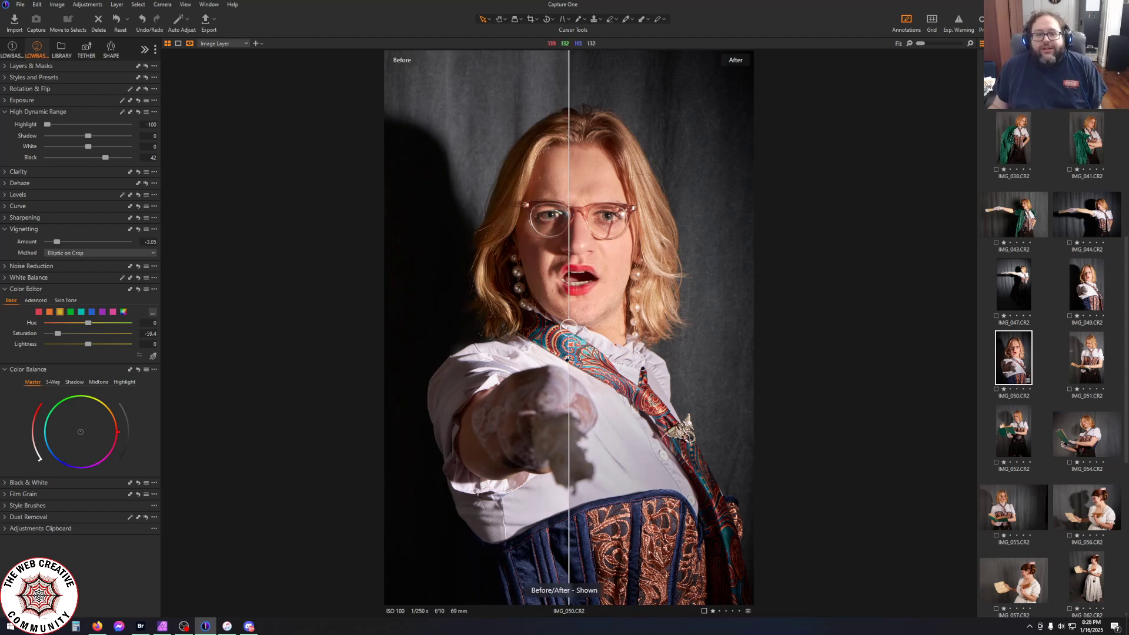
left_click_drag(567, 357, 323, 342)
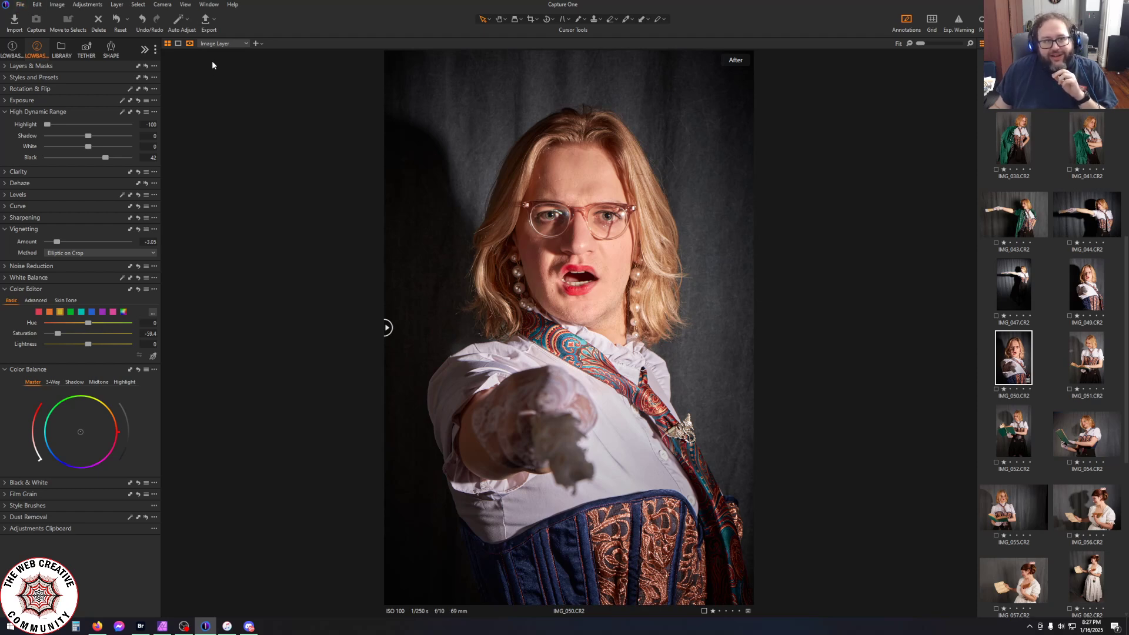
Export the portrait with the TIFF - Adobe RGB (1998) recipe under the file name "050"
left_click(205, 20)
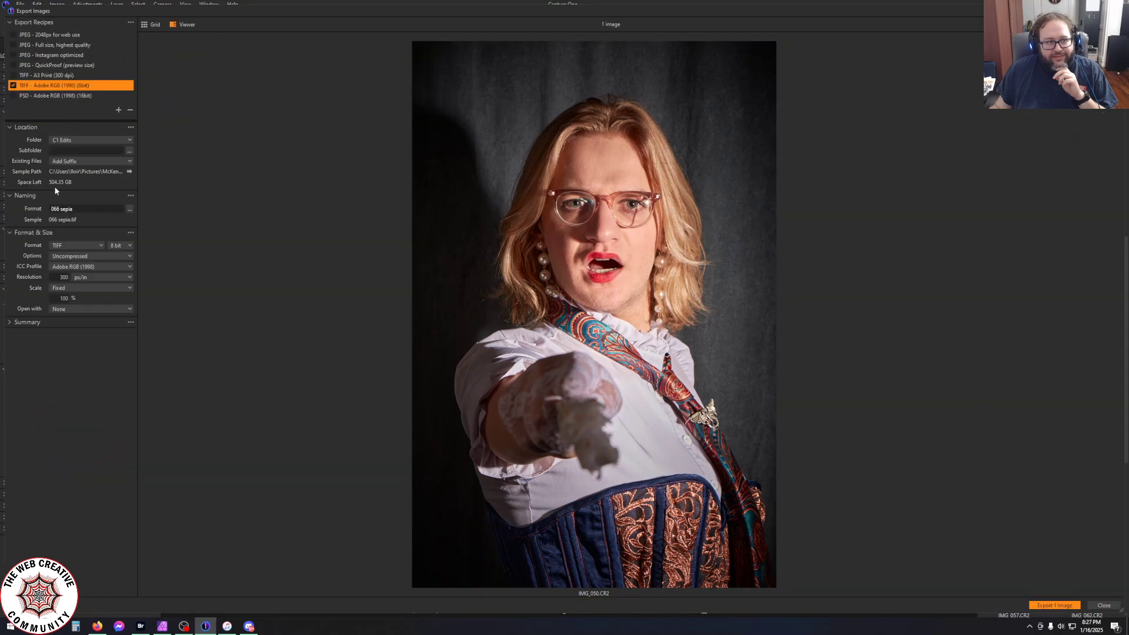
left_click_drag(74, 209, 1, 195)
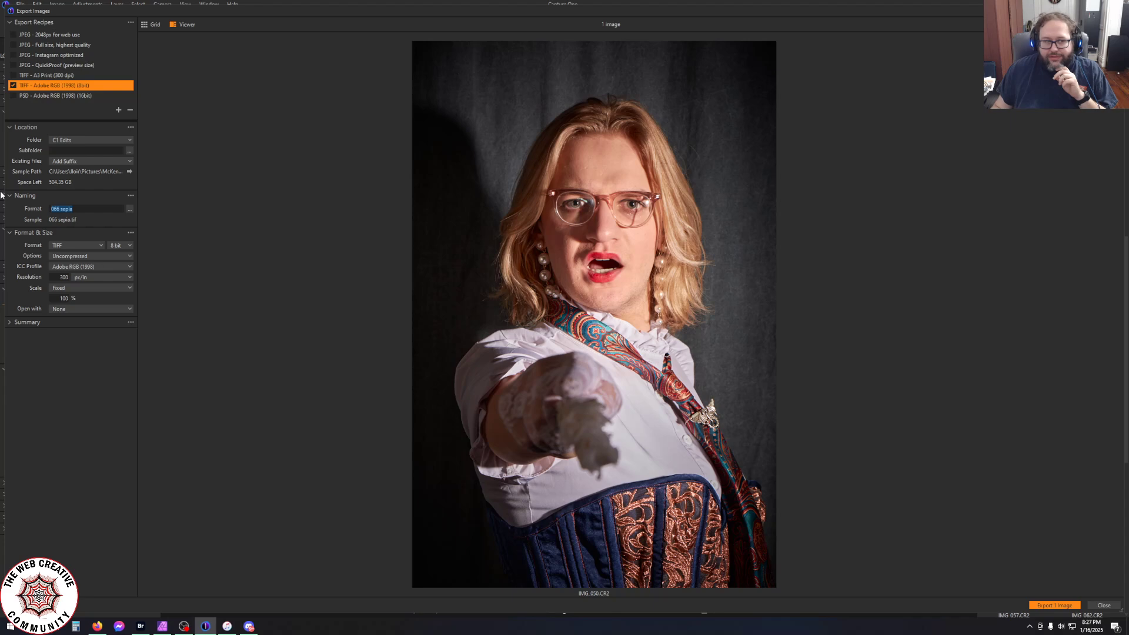
type("050")
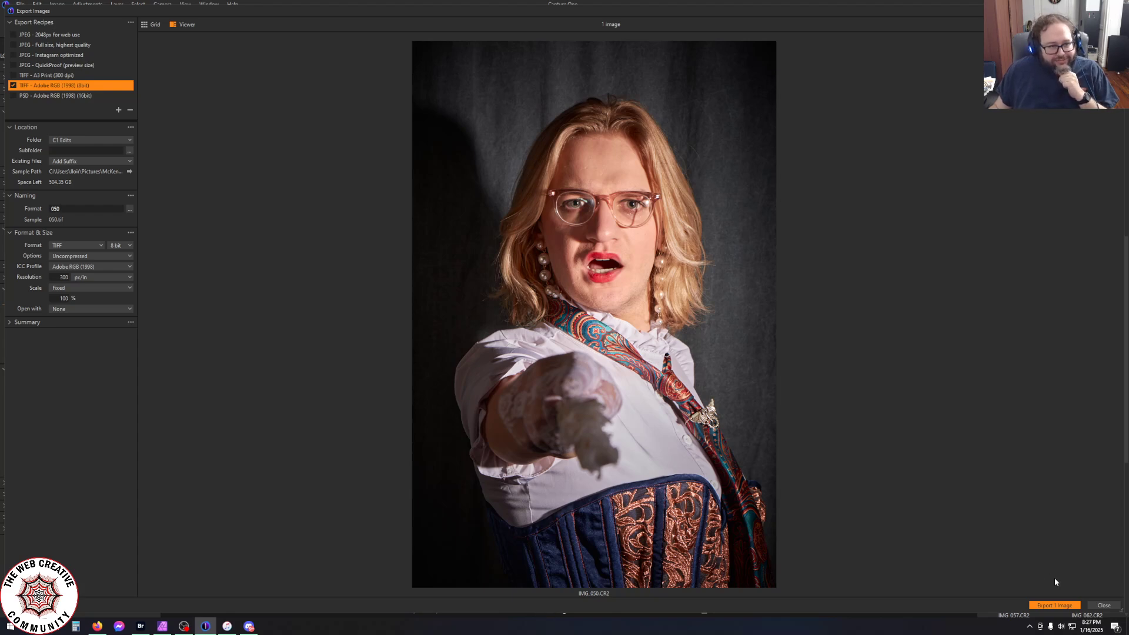
left_click(1070, 606)
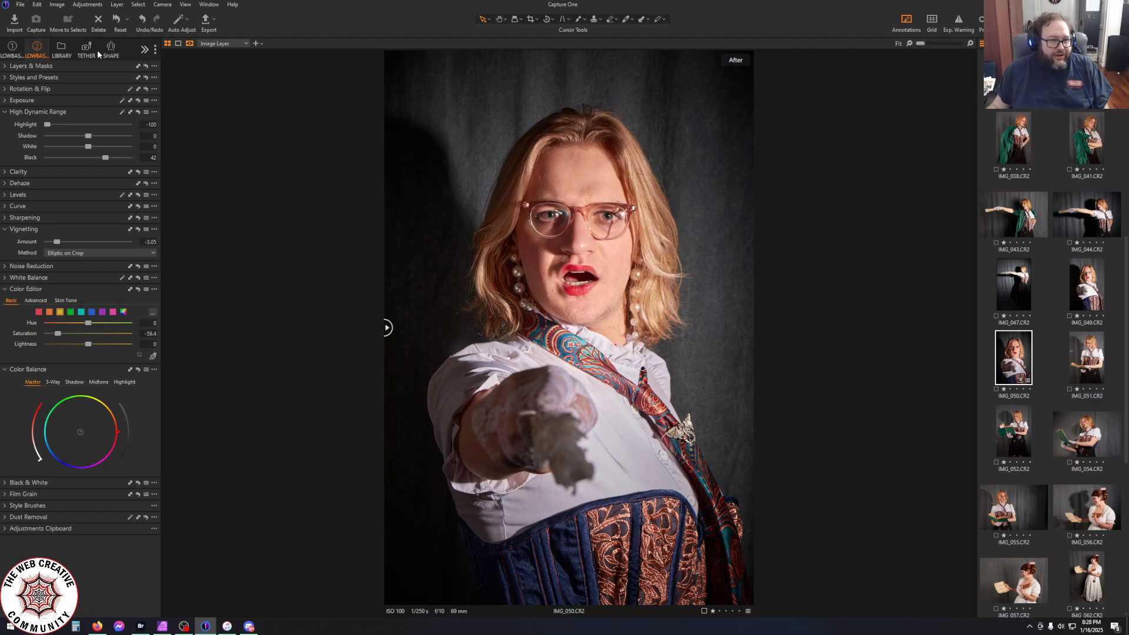
Open the recent import of January 16, 2025 7:11:37 PM, select img011.tiff and hide the before/after view
left_click(69, 54)
left_click(101, 120)
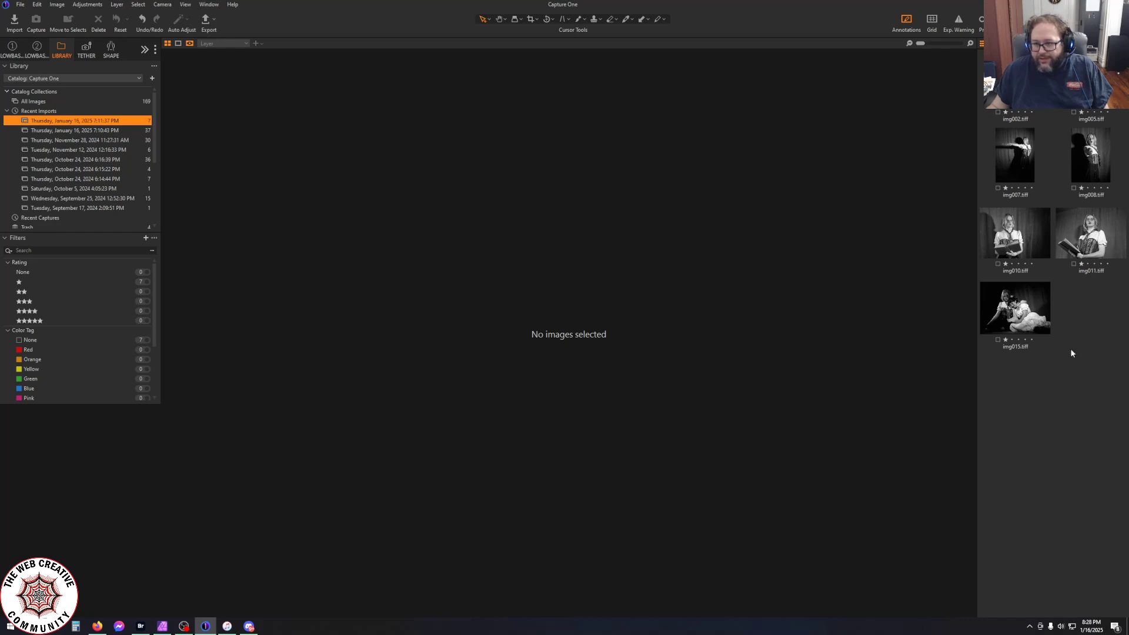
left_click(1096, 231)
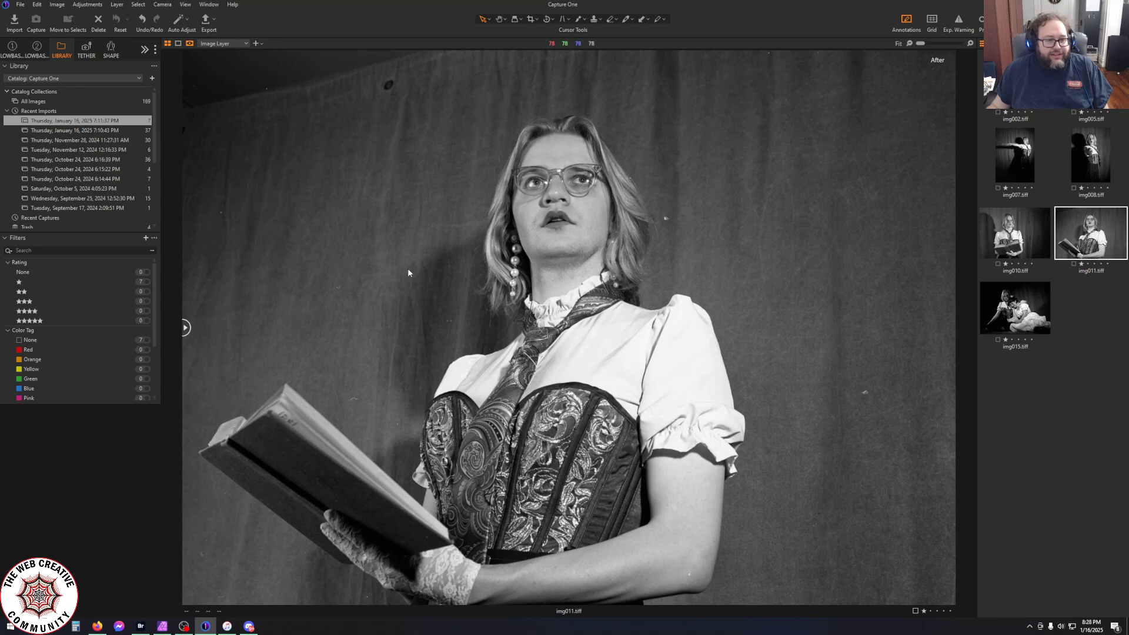
key("y")
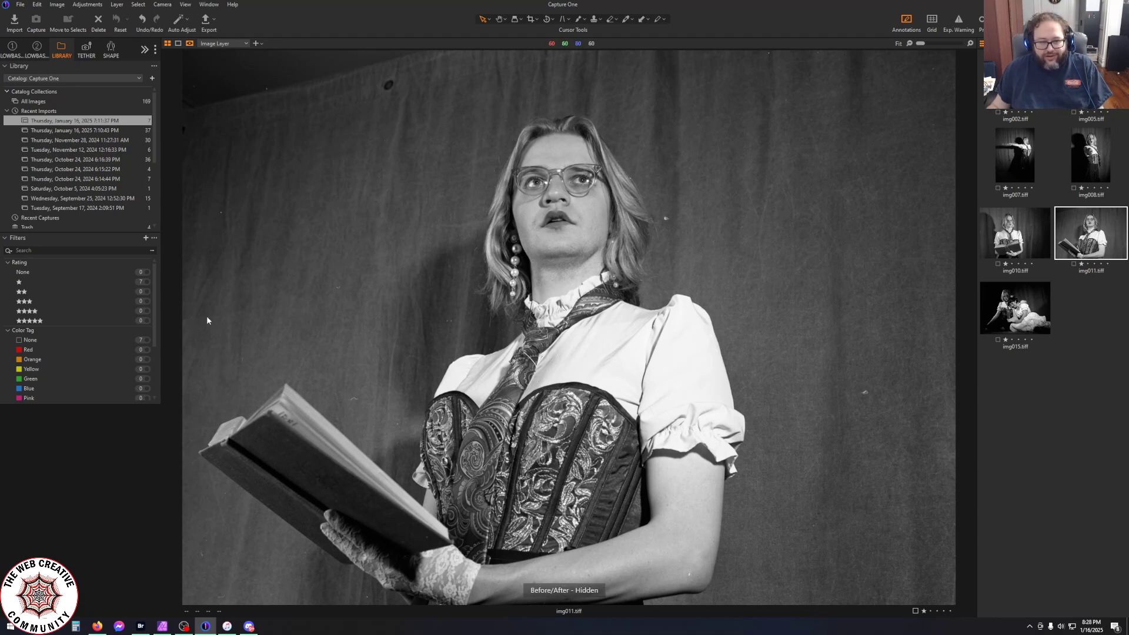
Run the automatic Dust Removal on the black-and-white book portrait img011.tiff
left_click(36, 47)
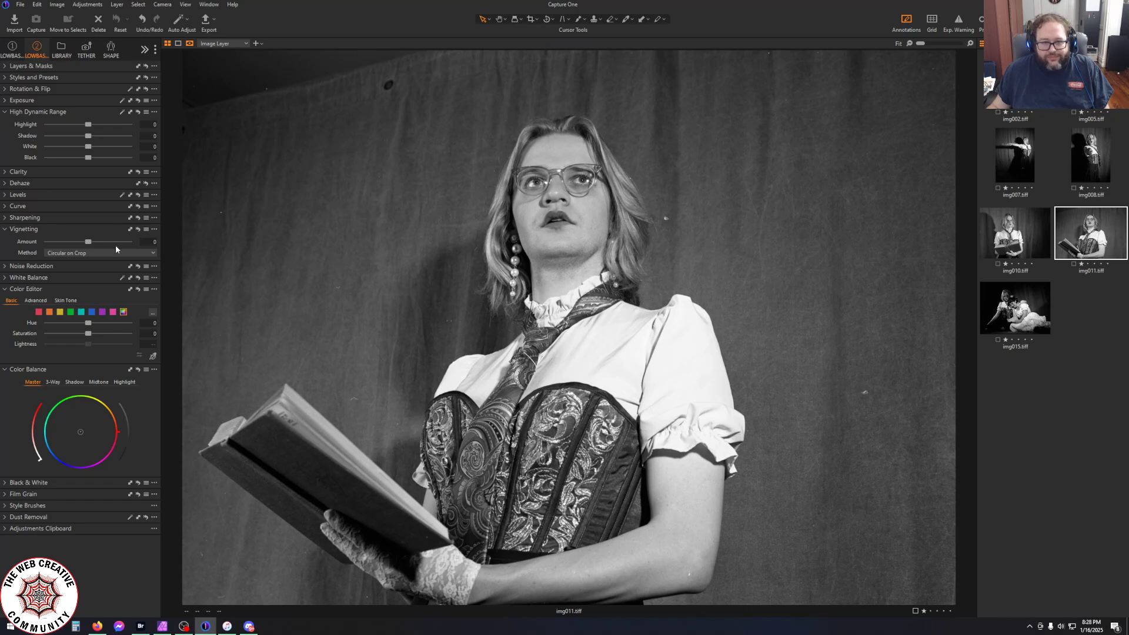
left_click(7, 519)
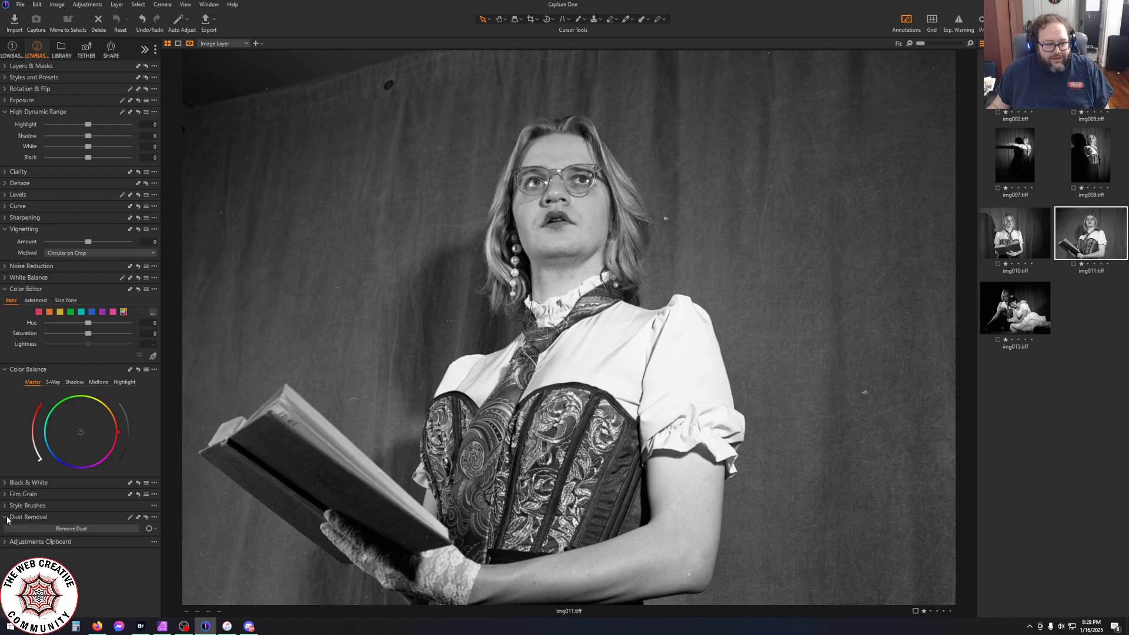
left_click(109, 529)
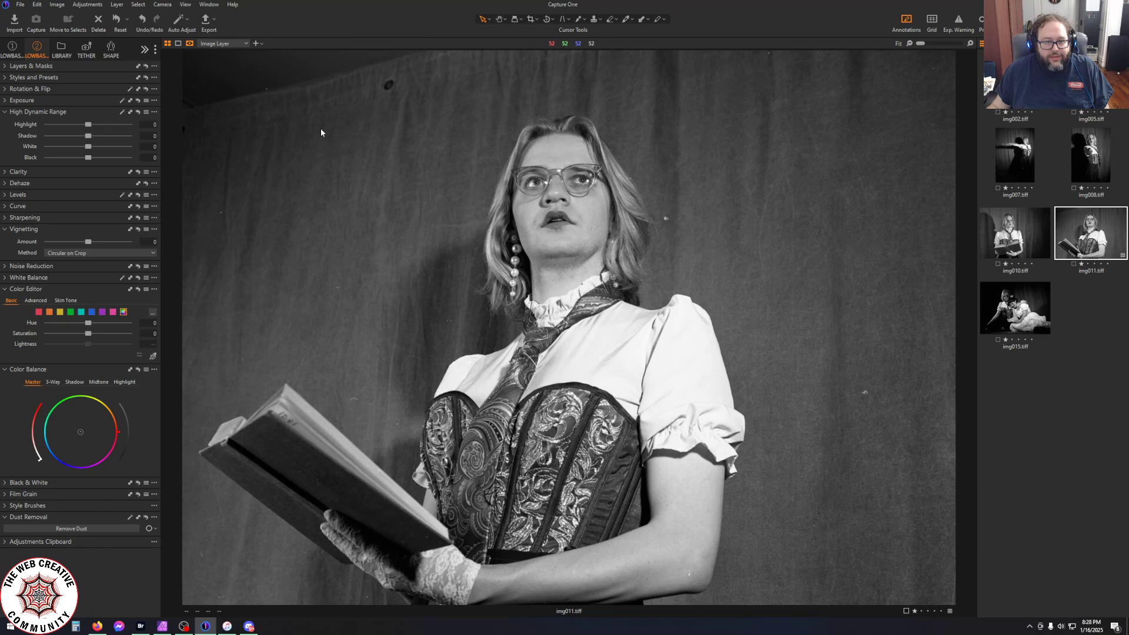
Manually remove the small white dust spot on the backdrop above the book with the dust removal tool
left_click(149, 528)
right_click(214, 236)
left_click(226, 210)
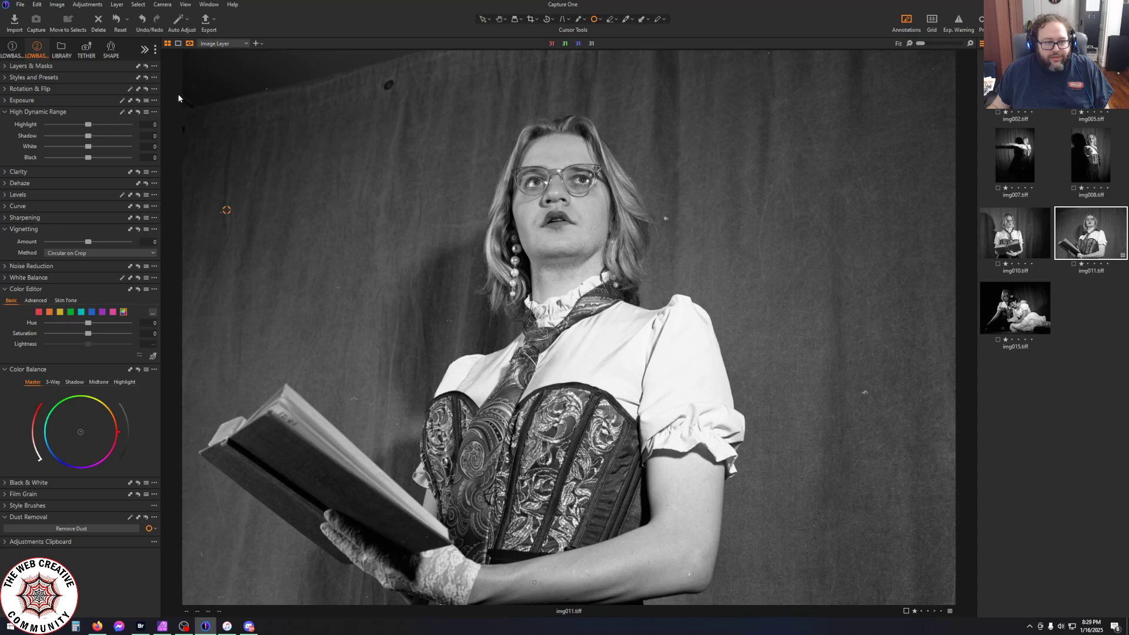
Undo the last manually added dust spot and the automatic dust removal on img011.tiff
left_click(37, 4)
left_click(43, 14)
left_click(42, 4)
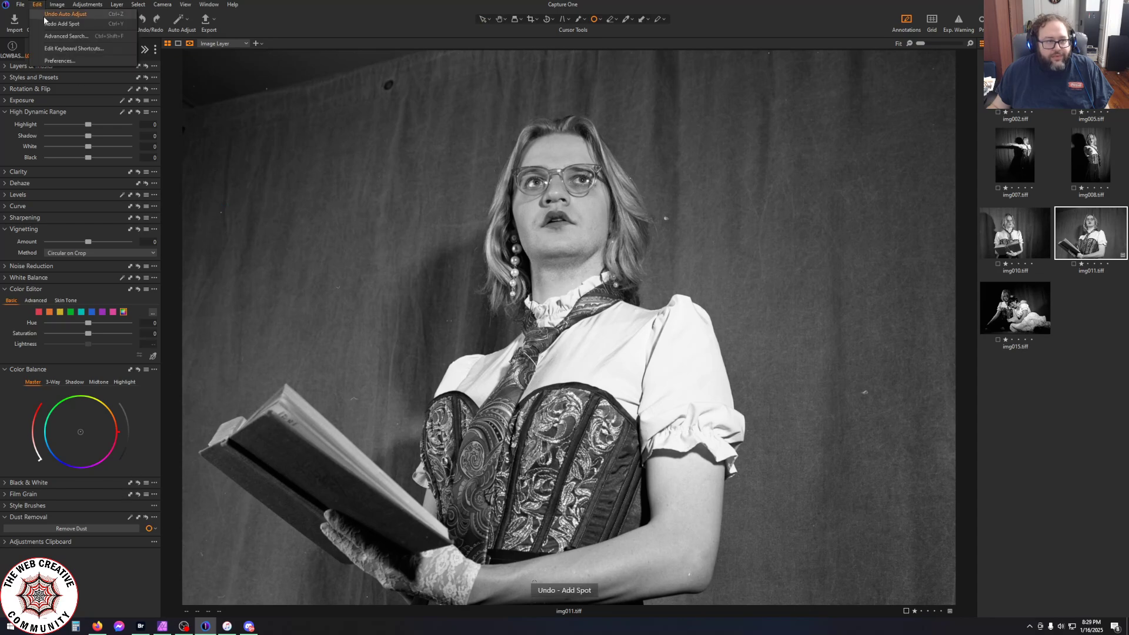
left_click(44, 17)
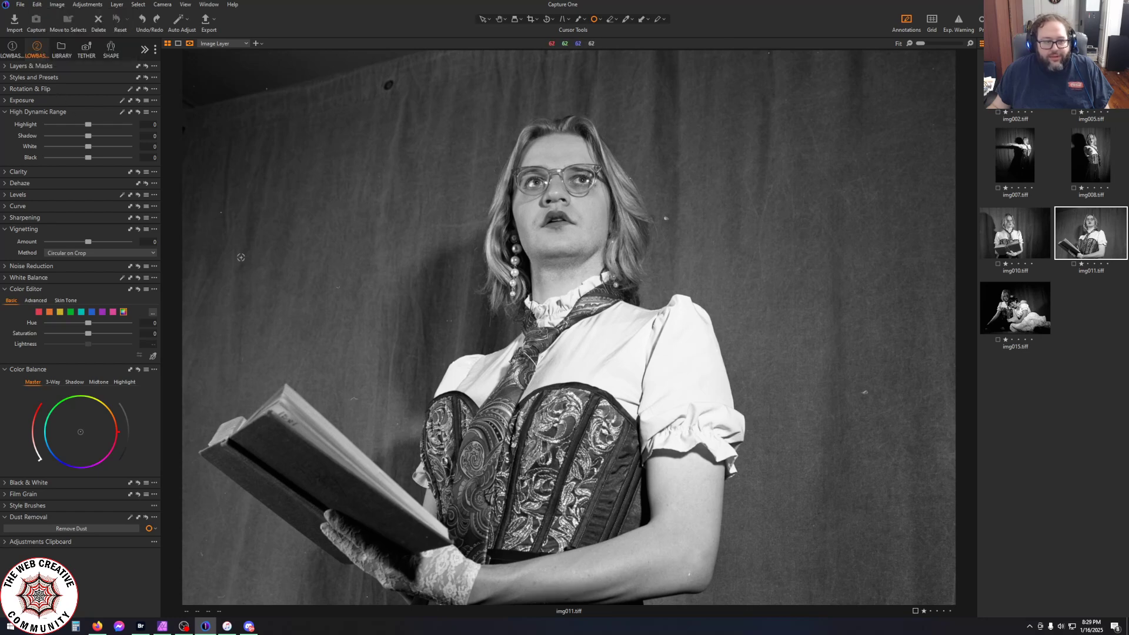
Manually remove the dust specks and curled fibers on the backdrop between the photo's left edge and the subject, above the book
scroll(244, 165, "up", 2)
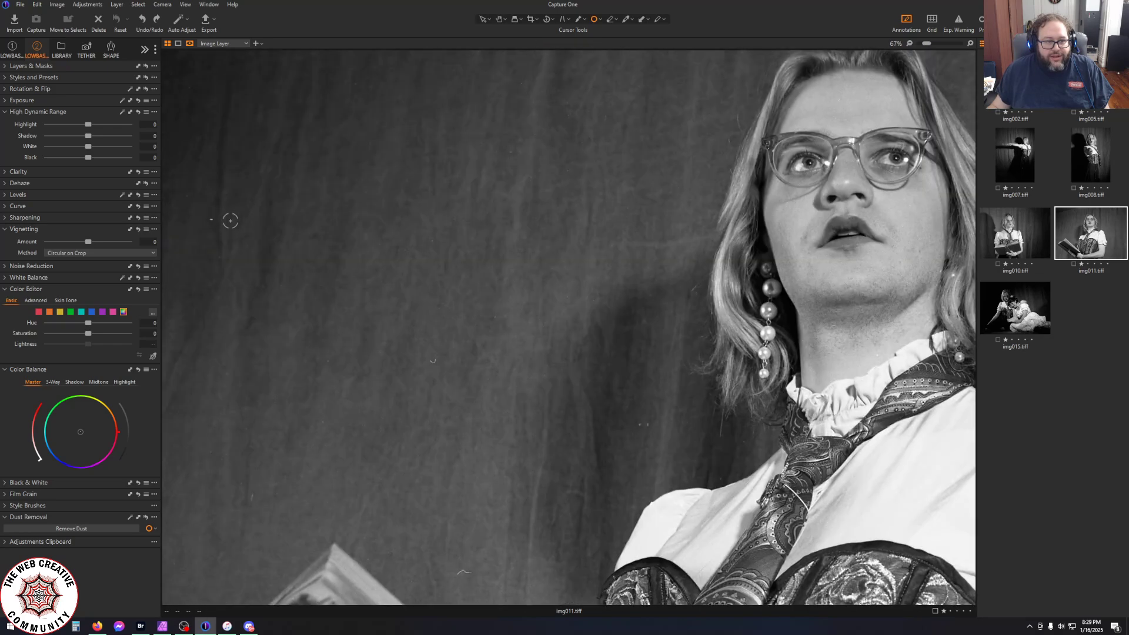
left_click(210, 218)
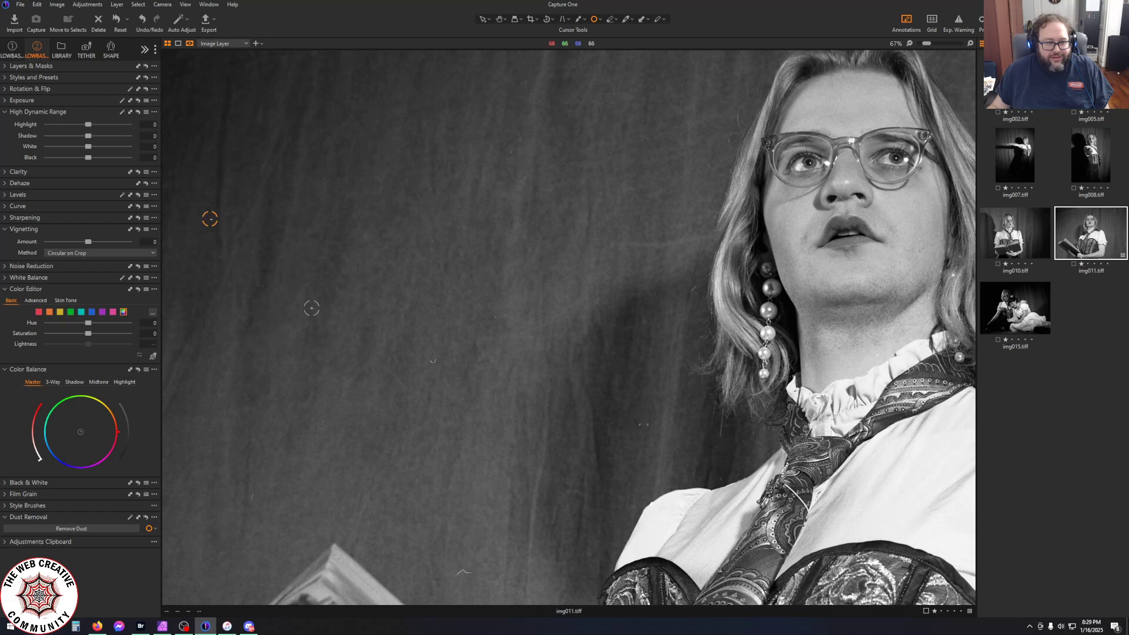
left_click(219, 256)
left_click(433, 361)
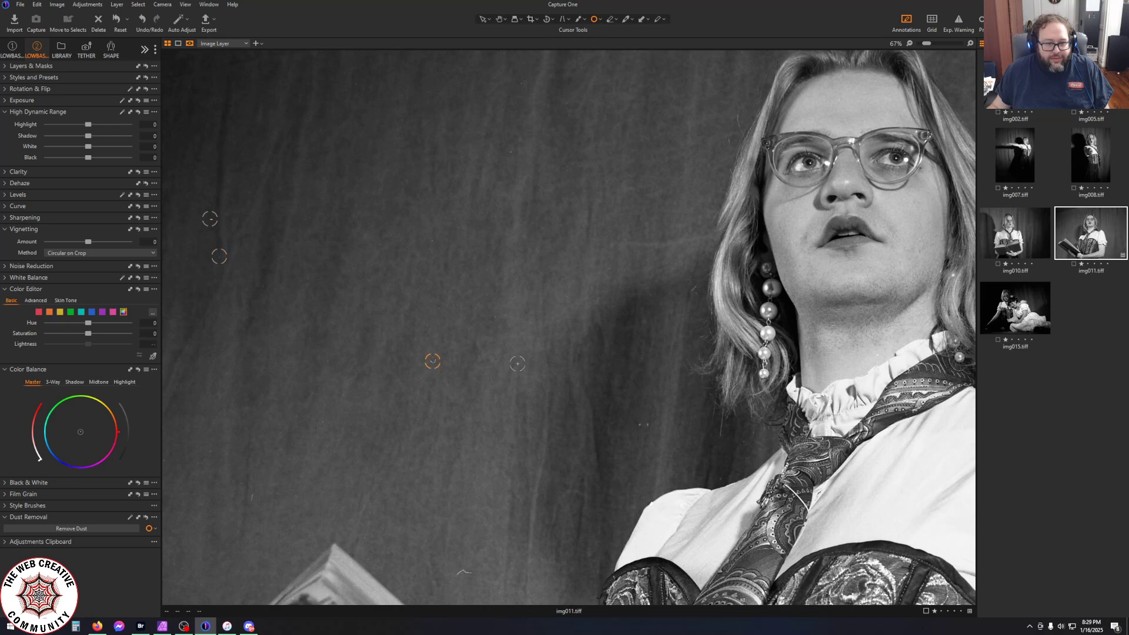
left_click(464, 574)
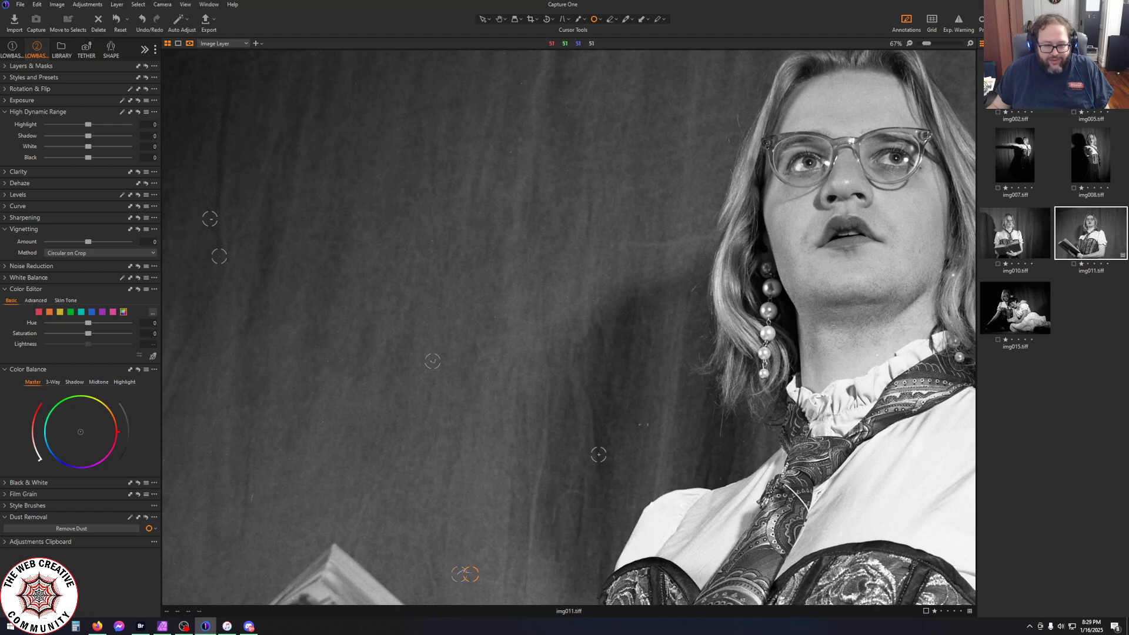
left_click(641, 425)
scroll(424, 356, "up", 1)
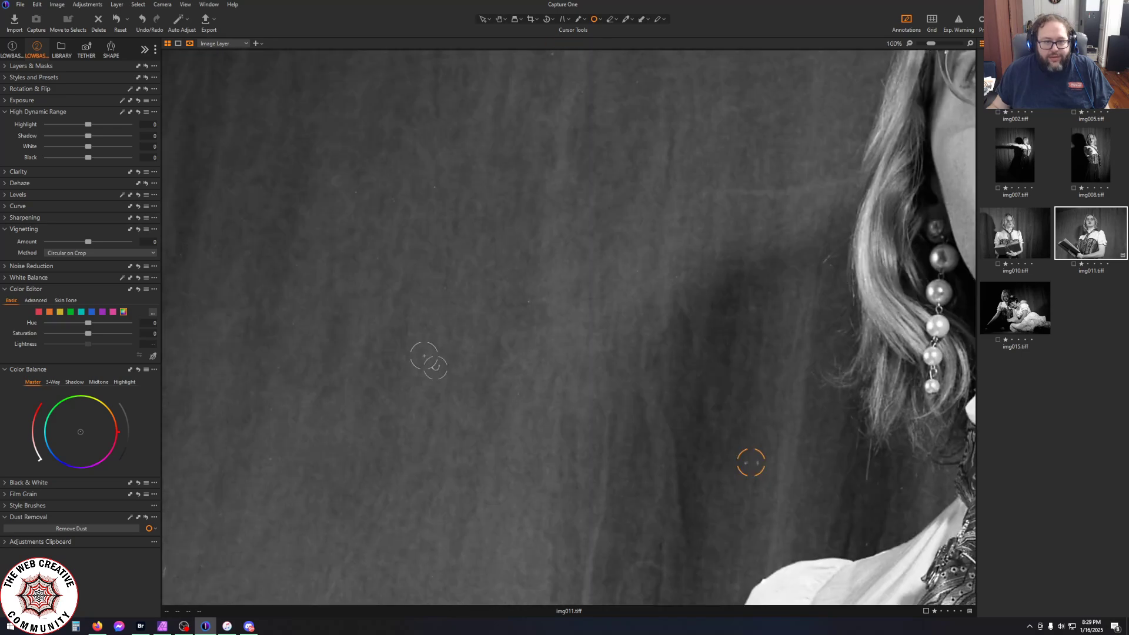
scroll(424, 356, "down", 2)
left_click(443, 209)
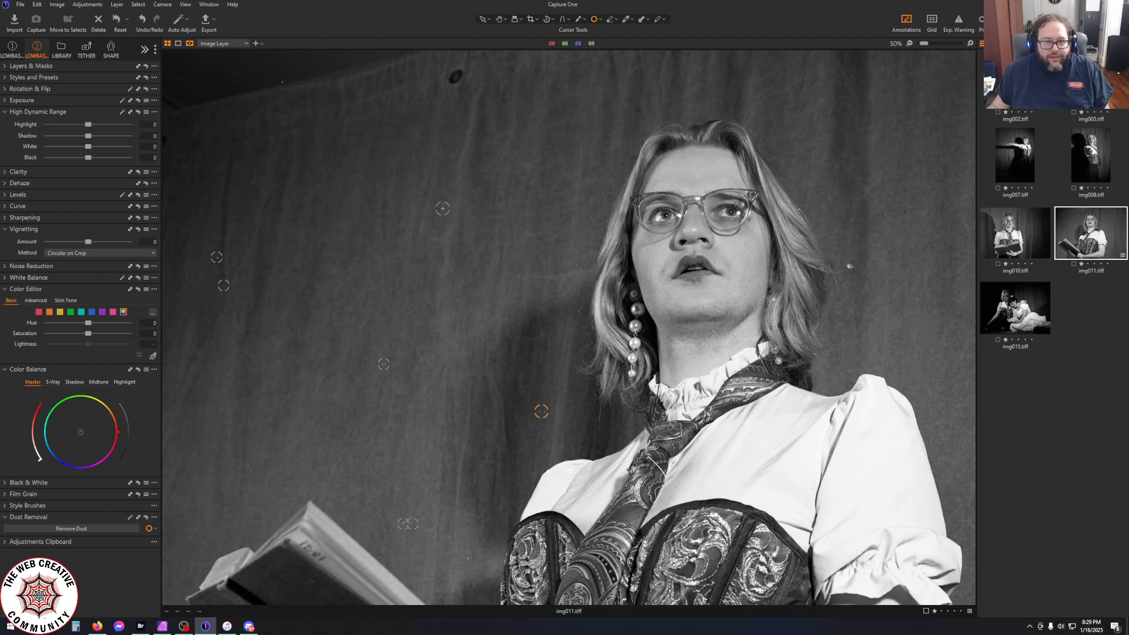
Remove the dust spots on the backdrop to the right of the subject, including its upper edge, and the one on the forearm
left_click(851, 267)
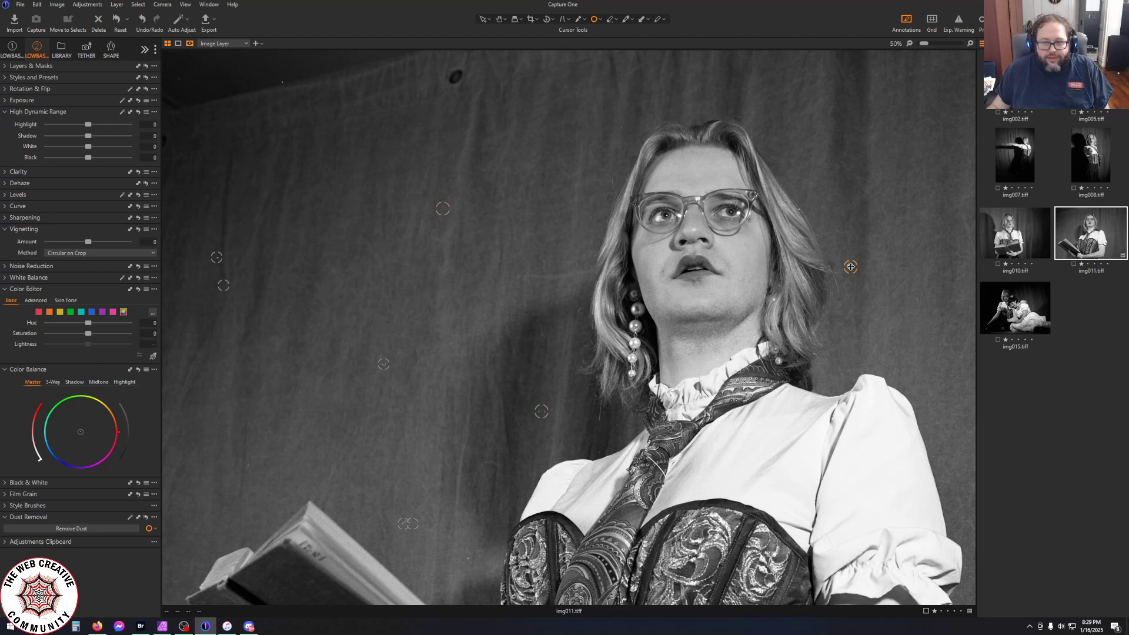
scroll(947, 339, "down", 1)
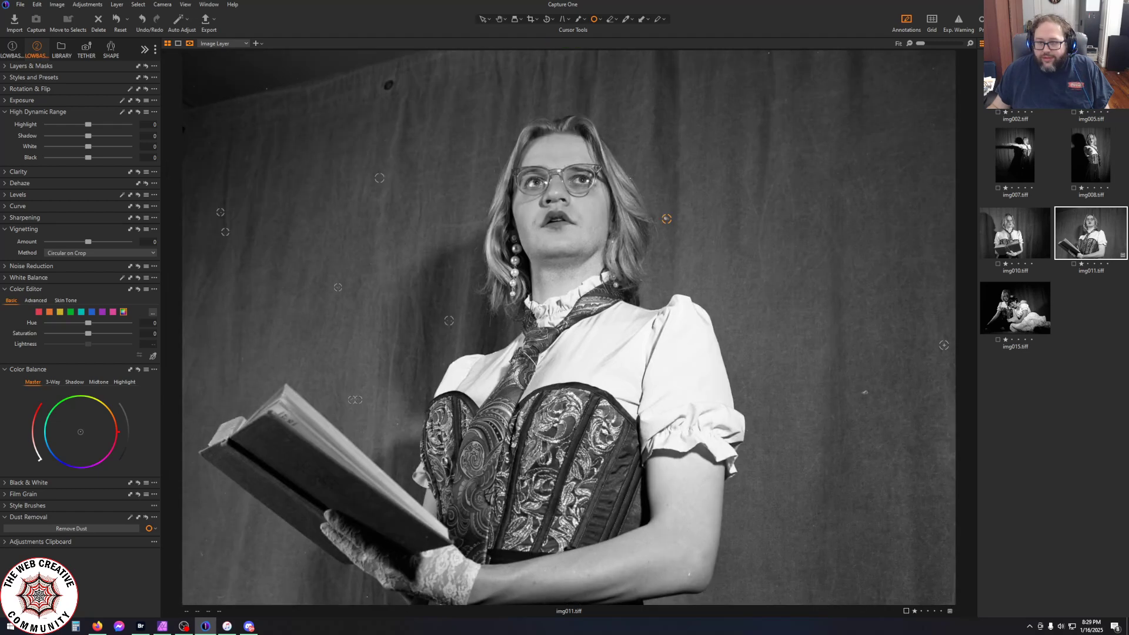
left_click(818, 53)
left_click(935, 124)
left_click(865, 392)
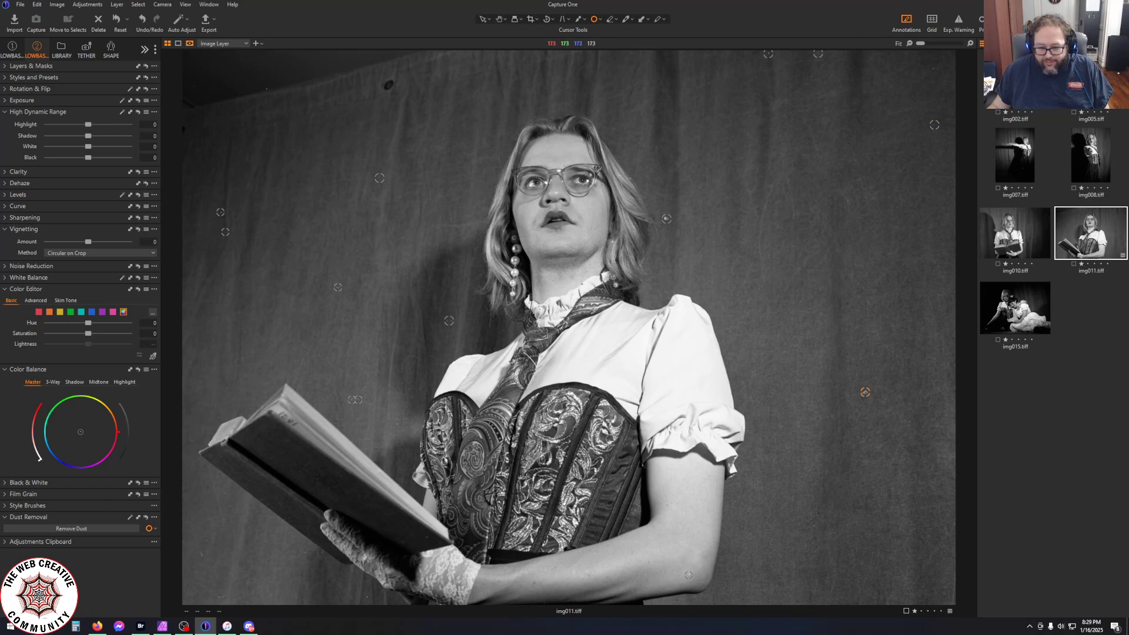
left_click(689, 575)
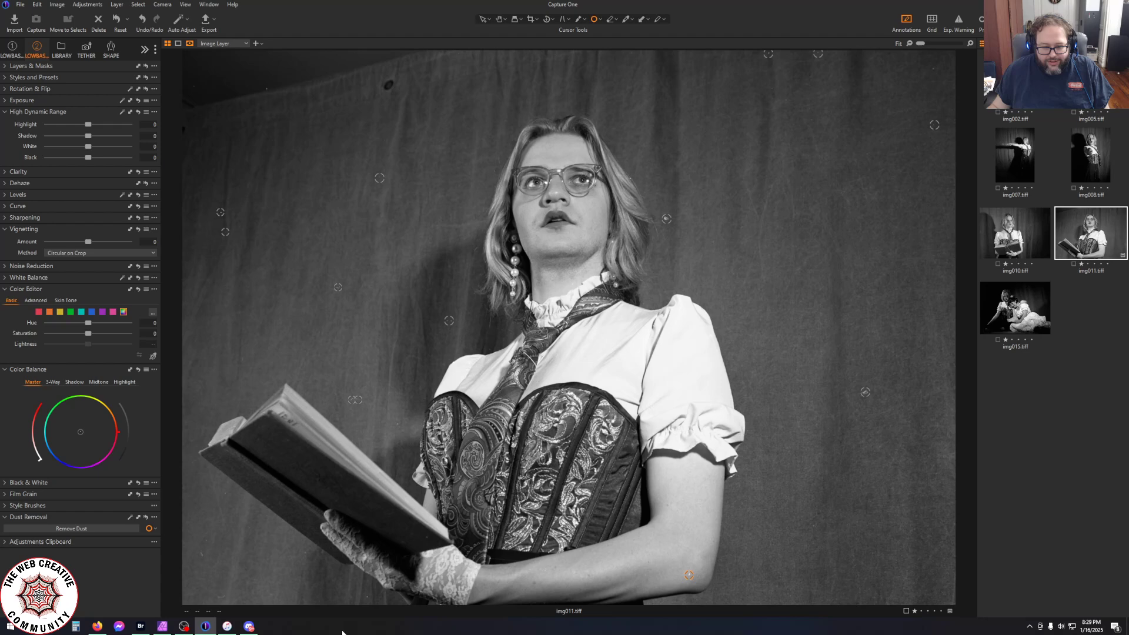
Remove the dust spots on the backdrop below the book and glove and between the book and the corset
left_click(367, 597)
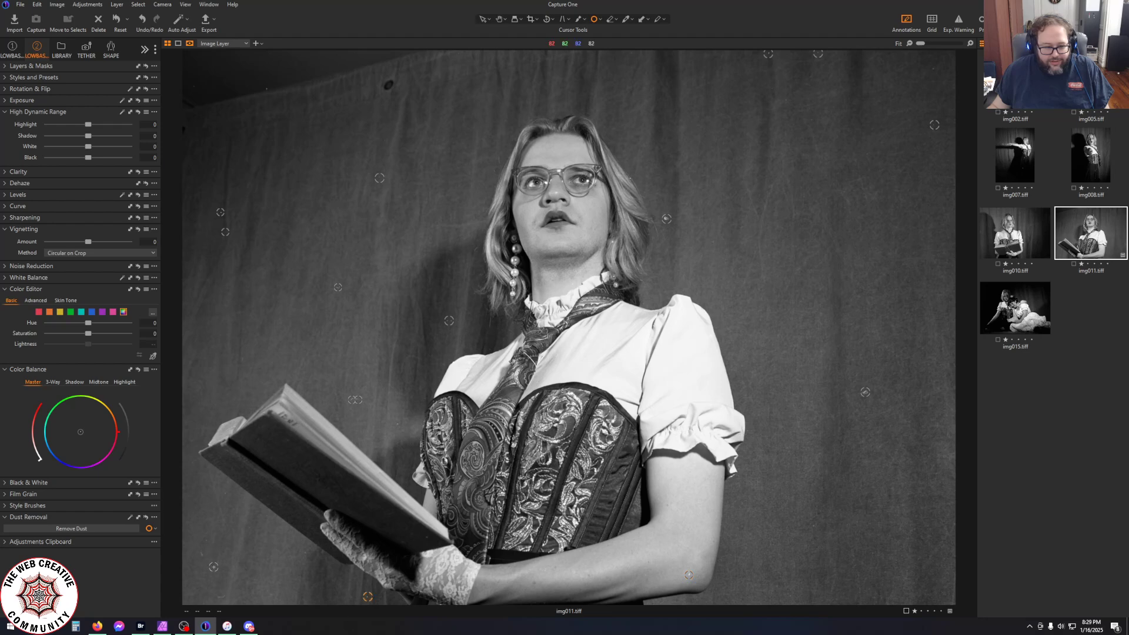
left_click(201, 556)
left_click(205, 542)
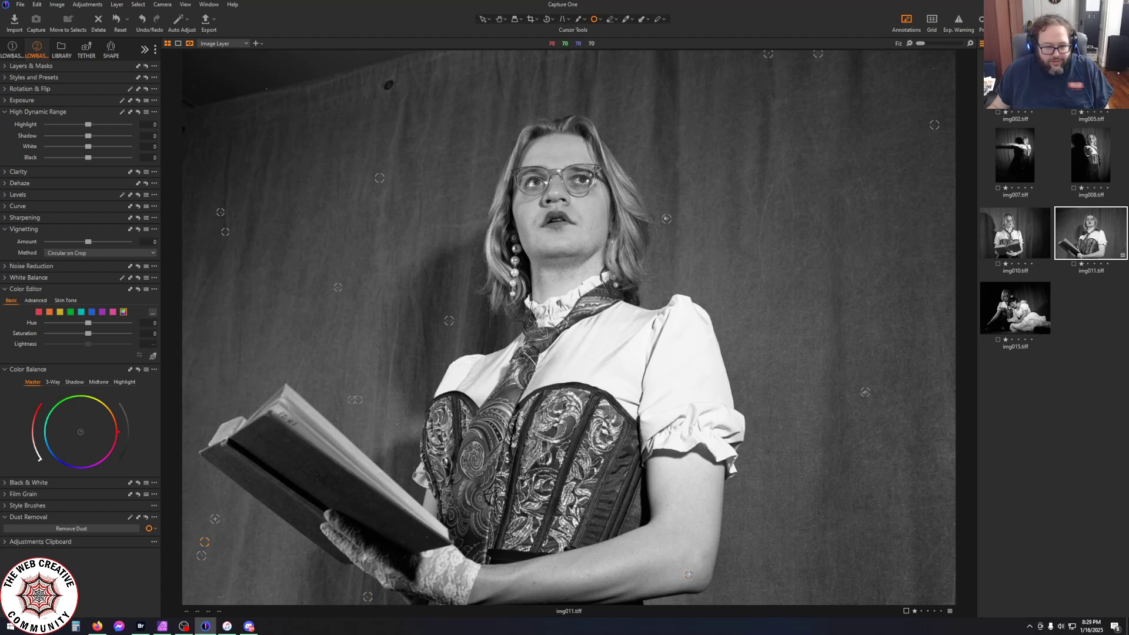
left_click(396, 425)
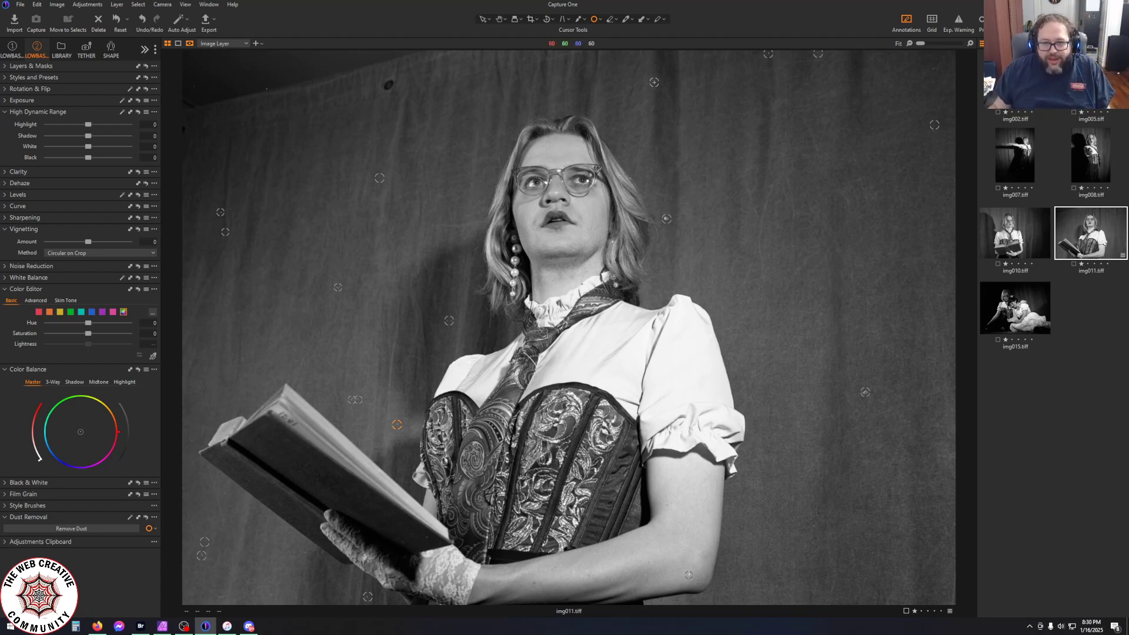
Reduce the dust spot size and treat the small specks in the hair and on the backdrop beside the top of the head
scroll(644, 173, "up", 1)
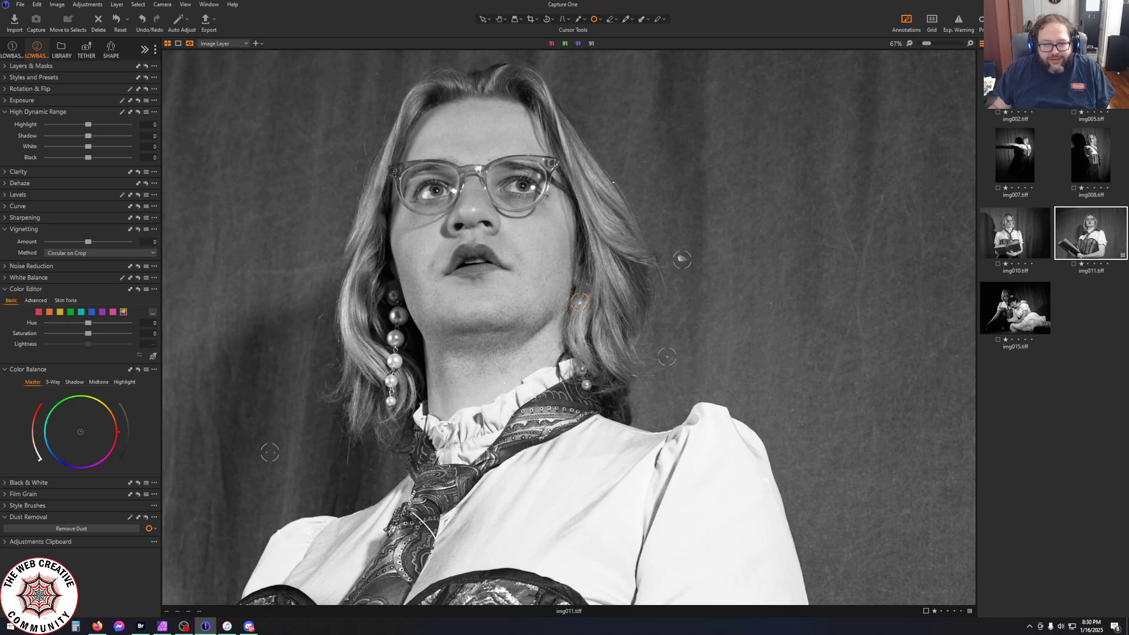
left_click_drag(585, 295, 583, 299)
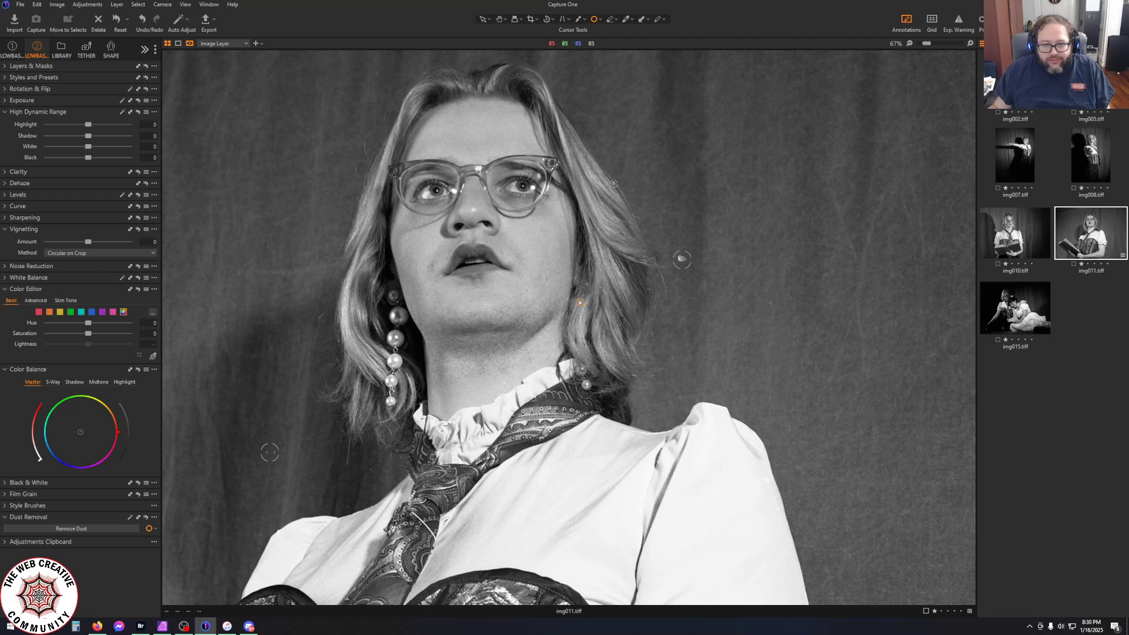
left_click(613, 183)
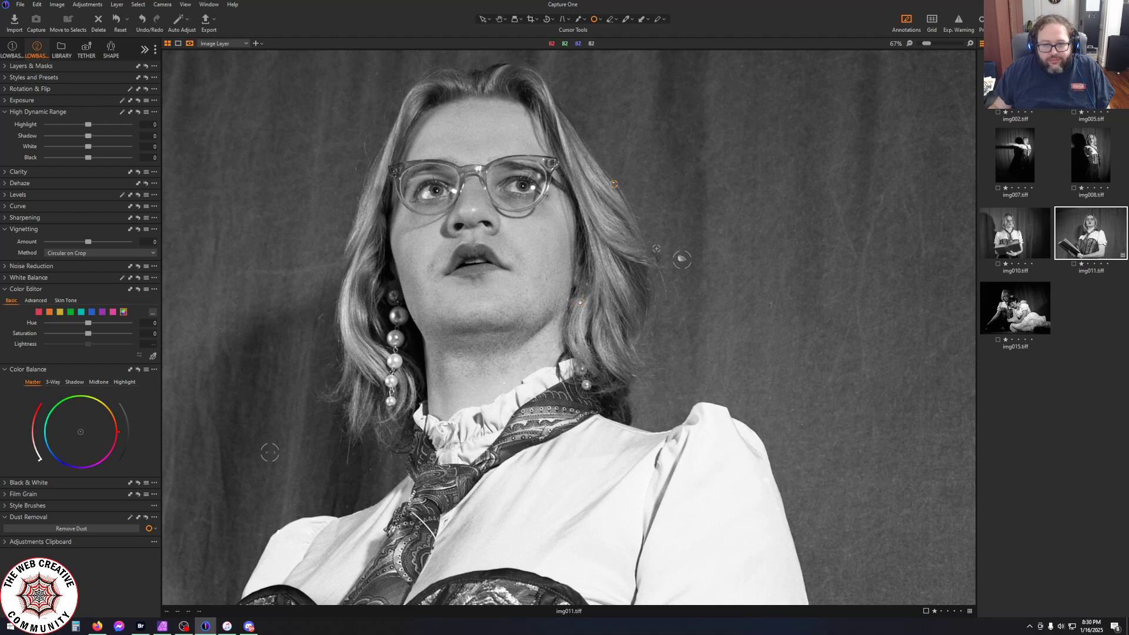
left_click(370, 80)
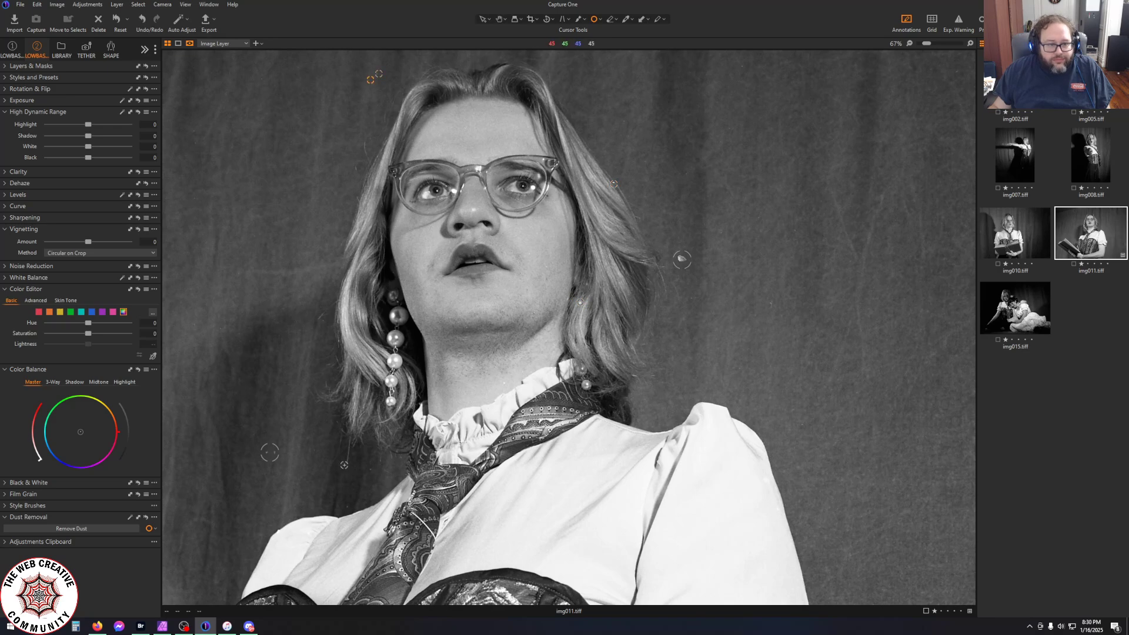
key("ctrl+0")
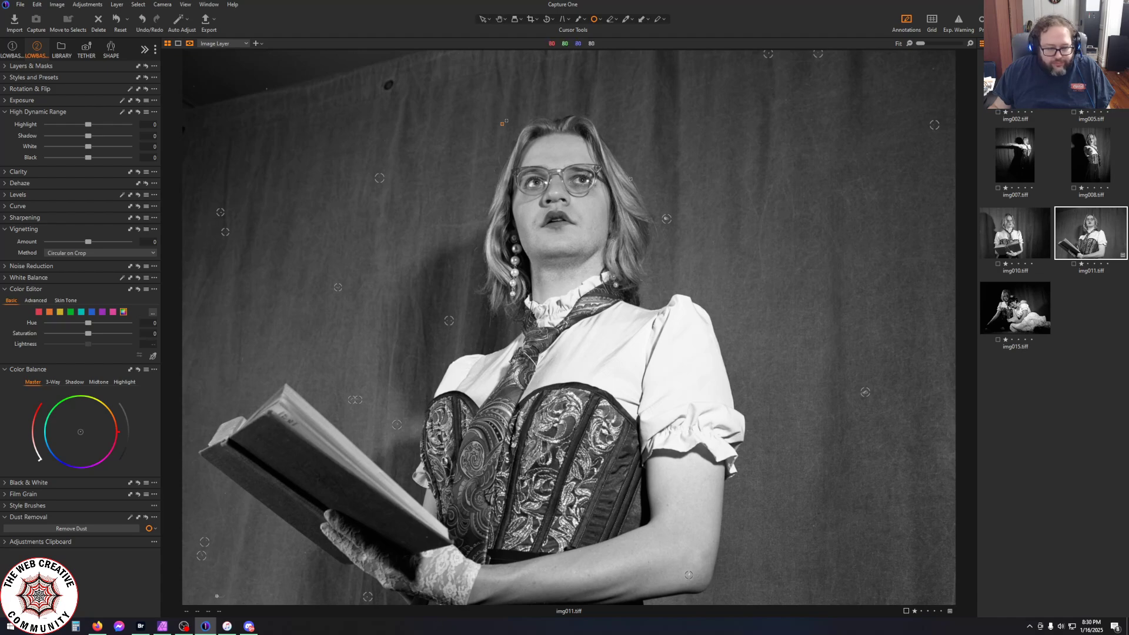
Remove the small dust specks on the book's dark cover and on the backdrop directly above and below the book
scroll(223, 597, "up", 3)
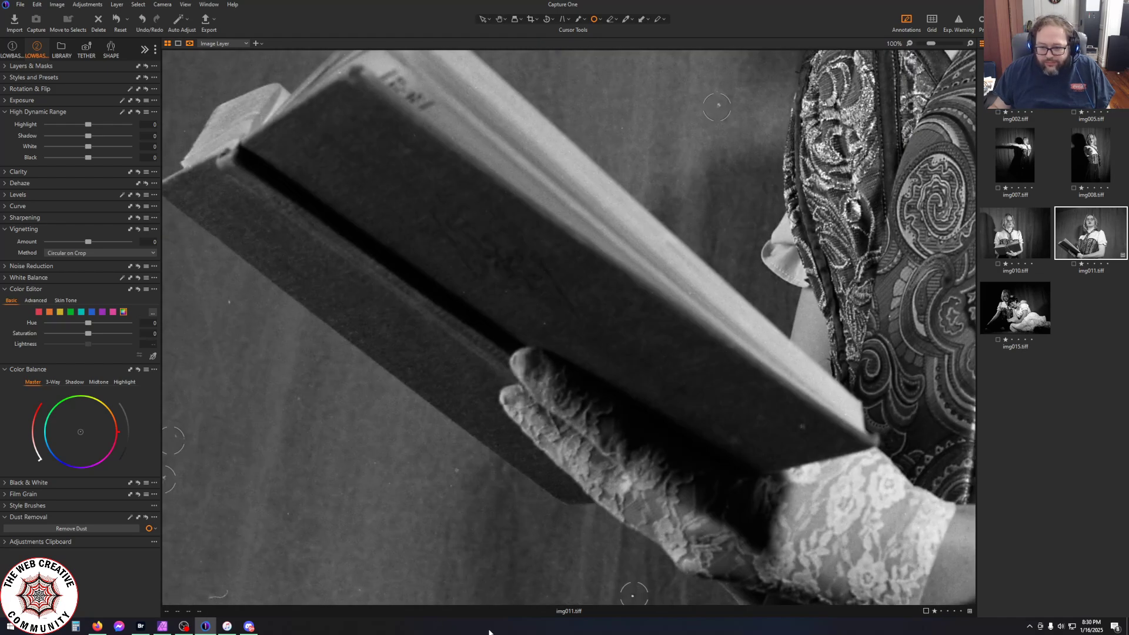
left_click(458, 470)
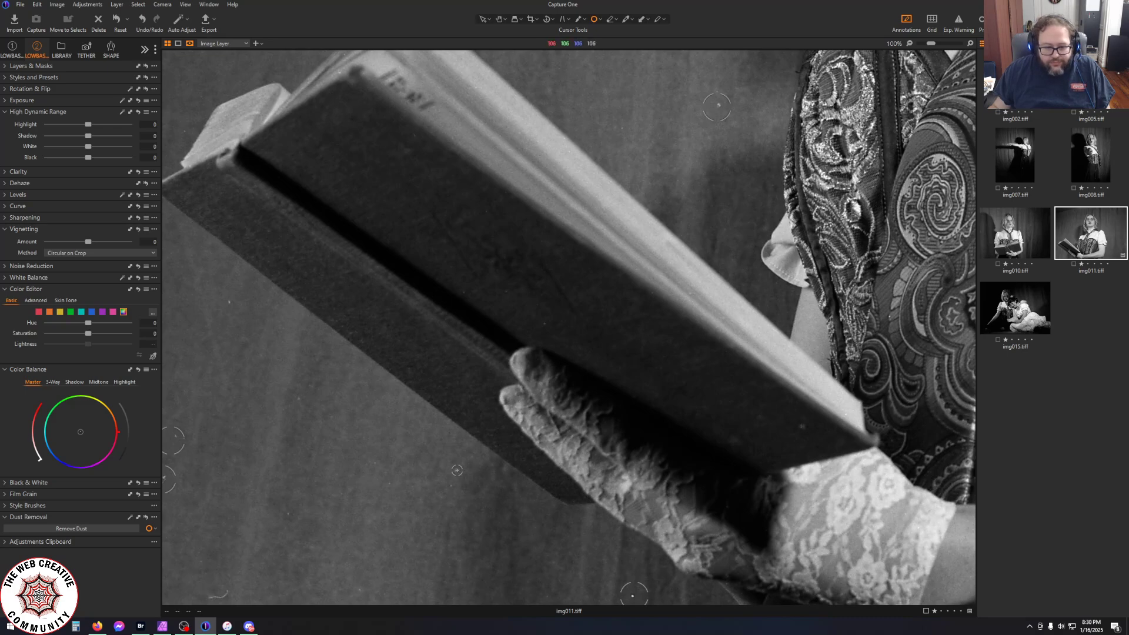
left_click(799, 427)
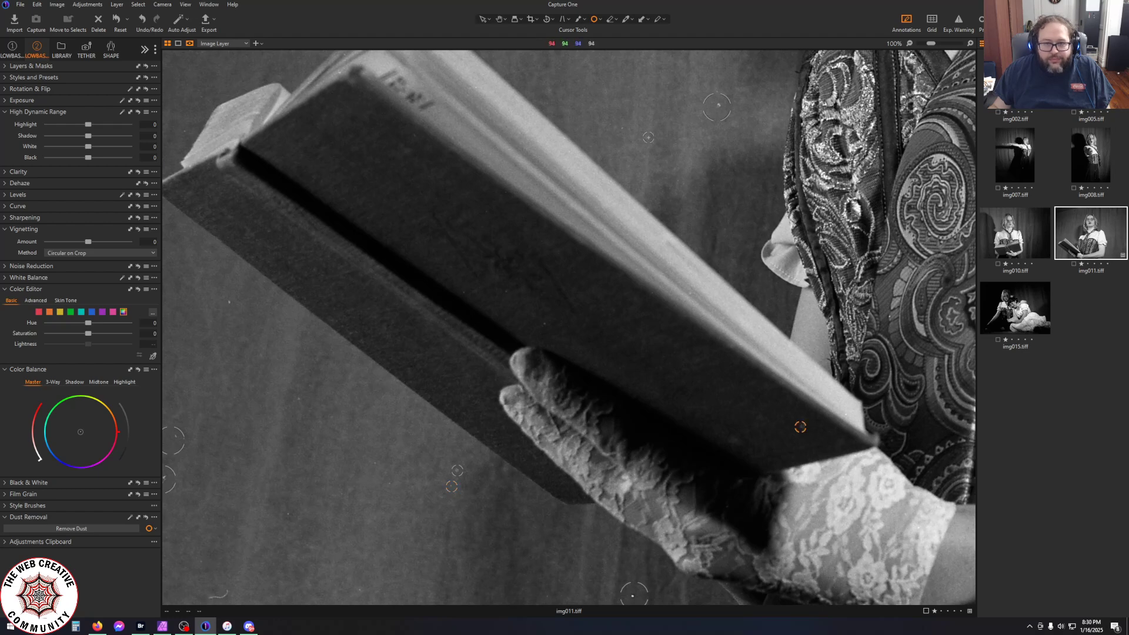
left_click(623, 126)
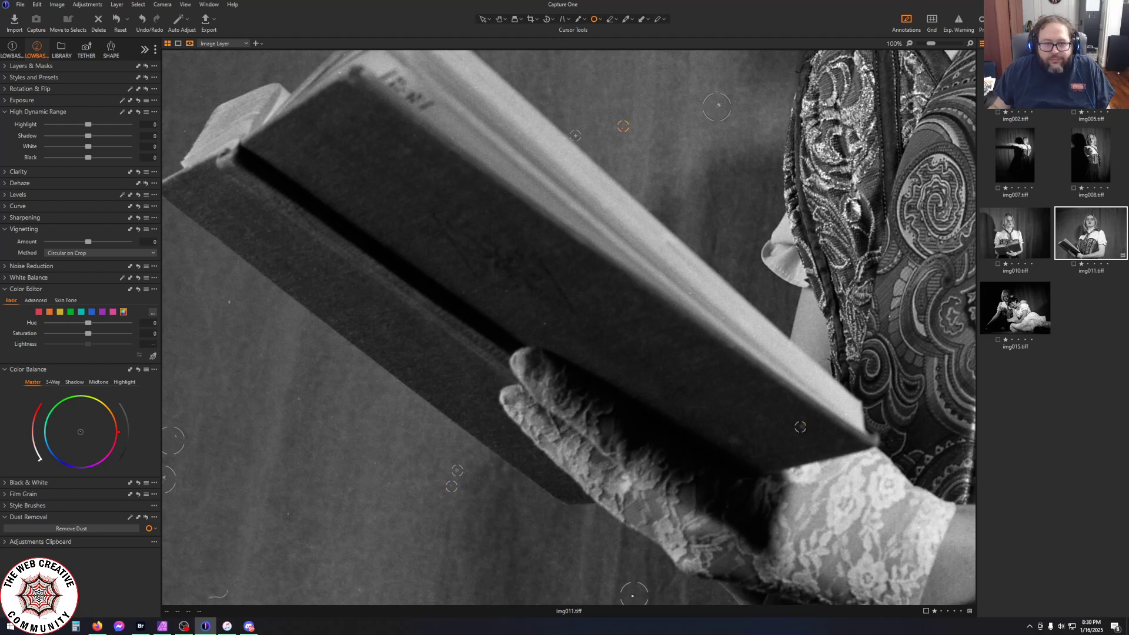
left_click(546, 323)
left_click(507, 292)
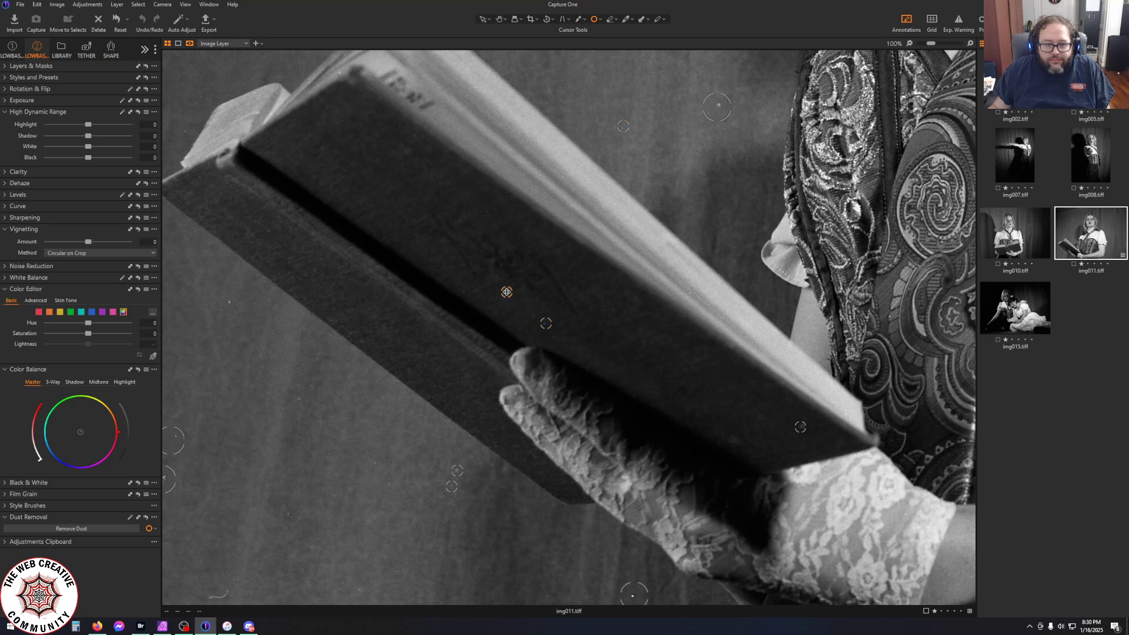
left_click(465, 291)
Remove the specks on the lower-left backdrop under the book, covering the curved fiber near the bottom edge with a larger spot
left_click(229, 302)
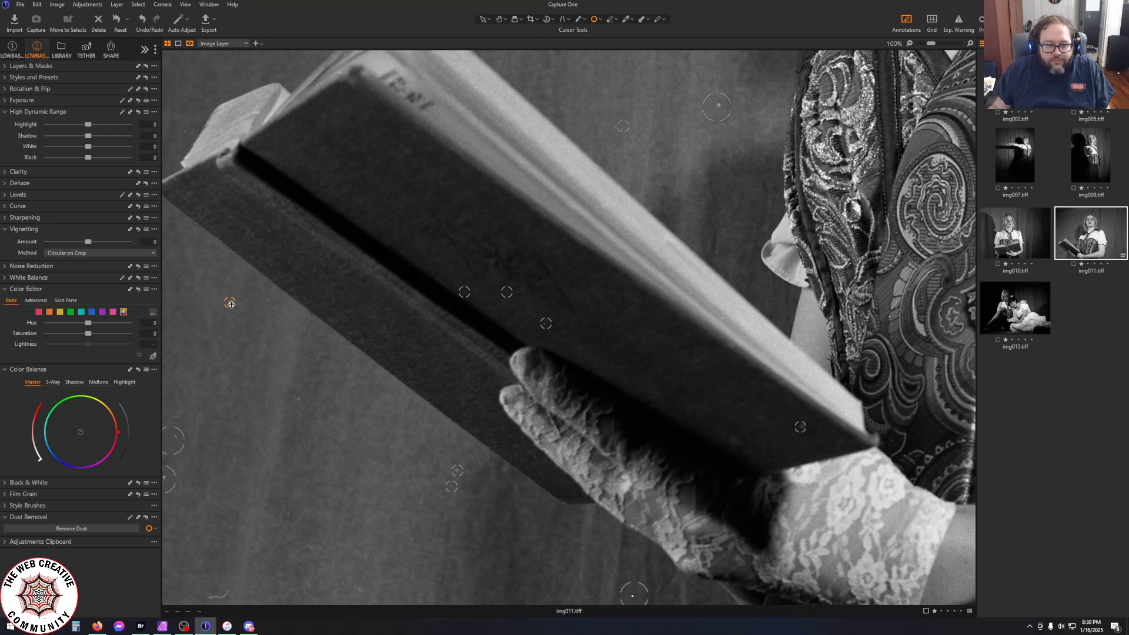
left_click(299, 400)
left_click(228, 590)
left_click(288, 513)
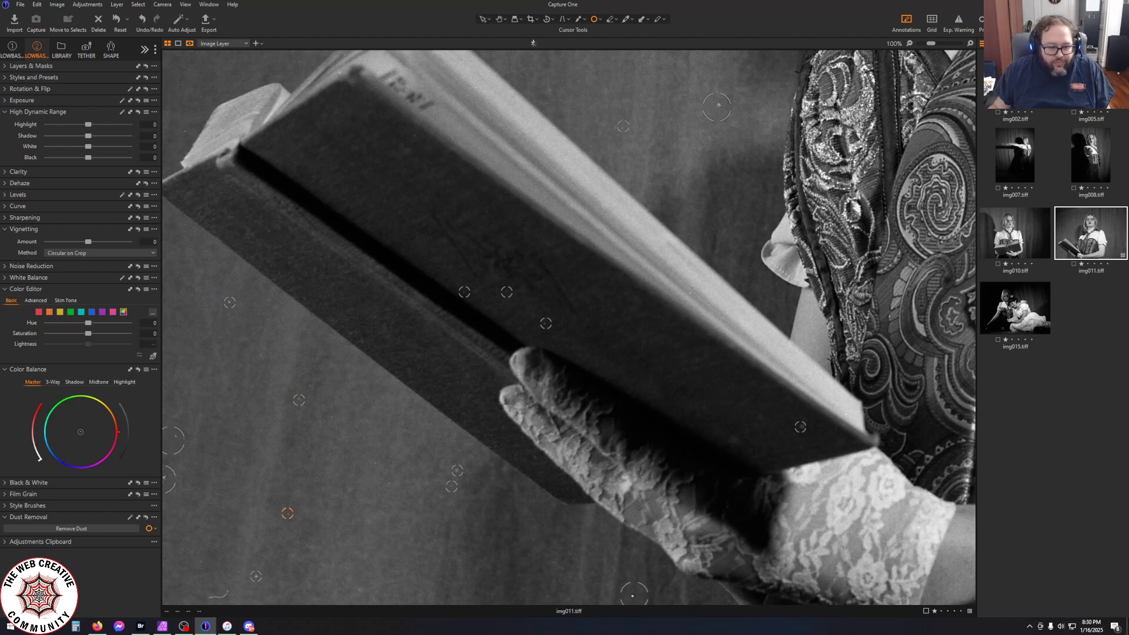
left_click(223, 590)
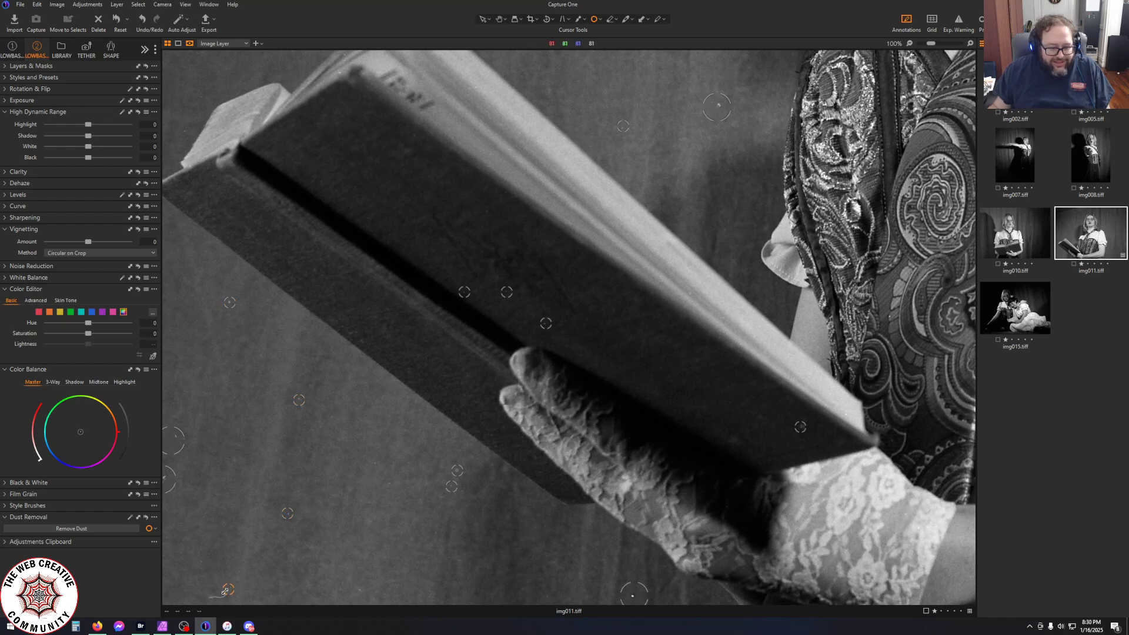
left_click_drag(222, 592, 216, 592)
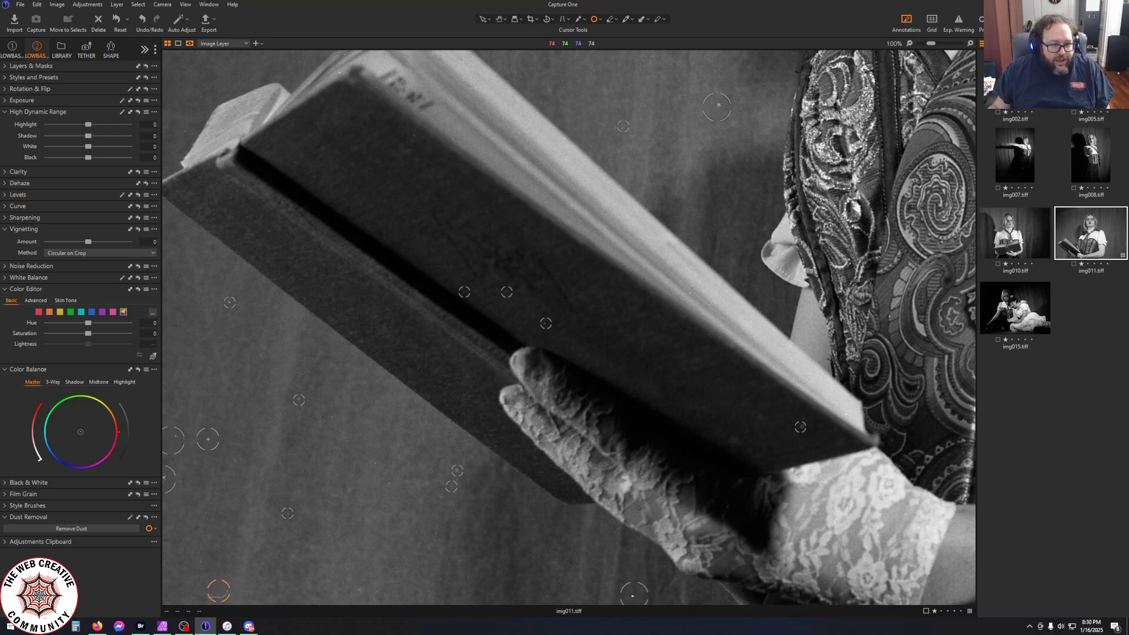
Remove the dust specks on the backdrop beside the book's upper corner and above the book's open pages
left_click(184, 130)
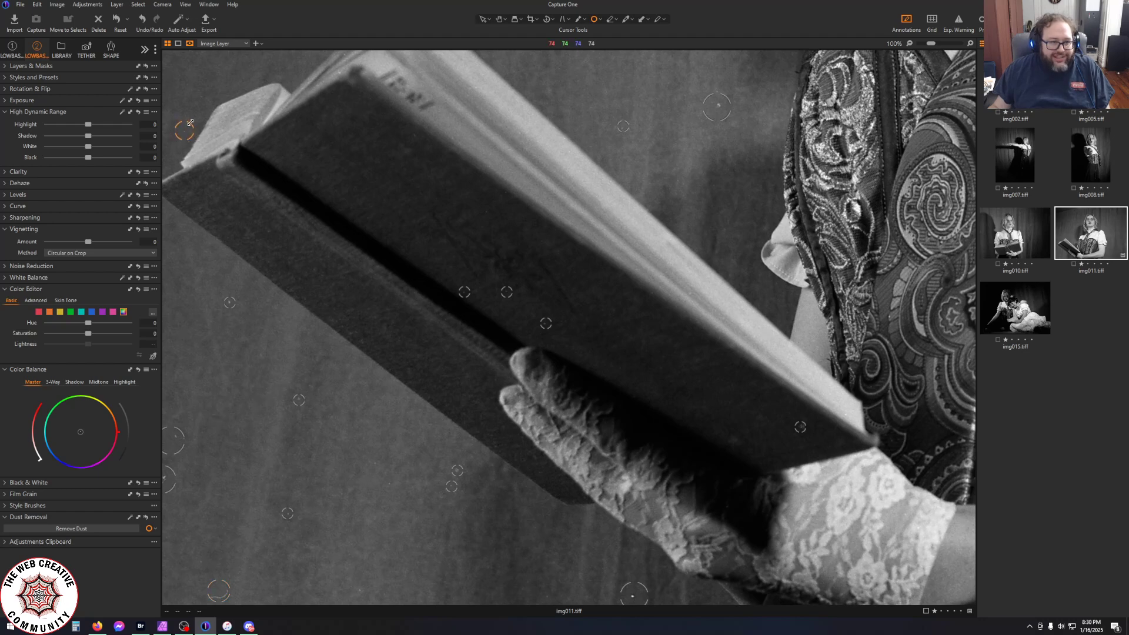
key("ctrl+0")
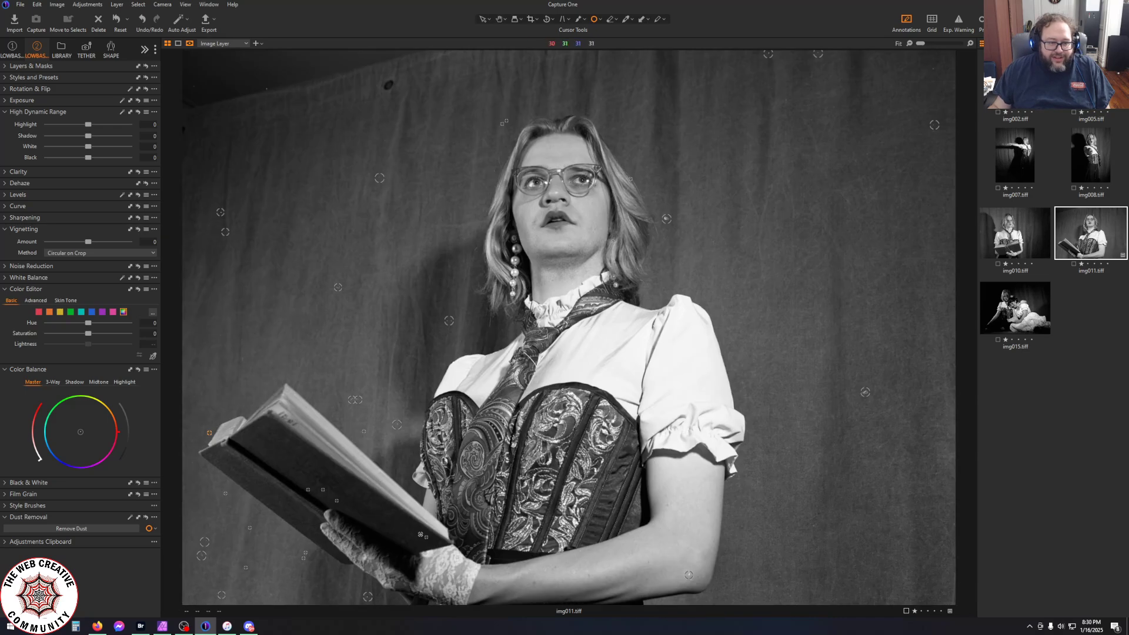
scroll(242, 361, "up", 2)
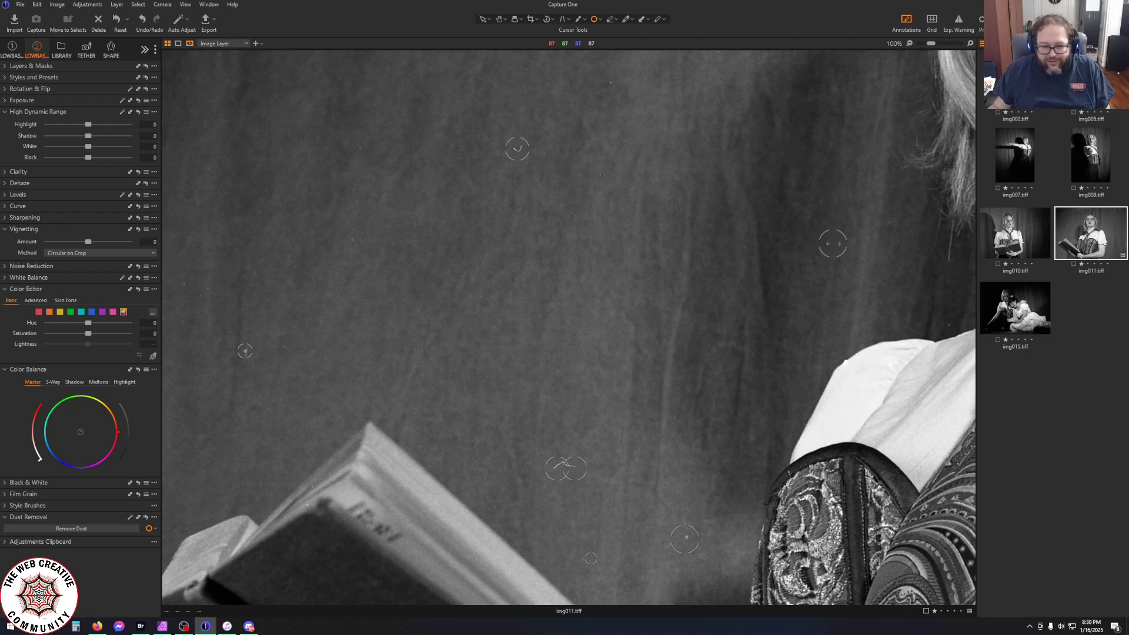
left_click(246, 351)
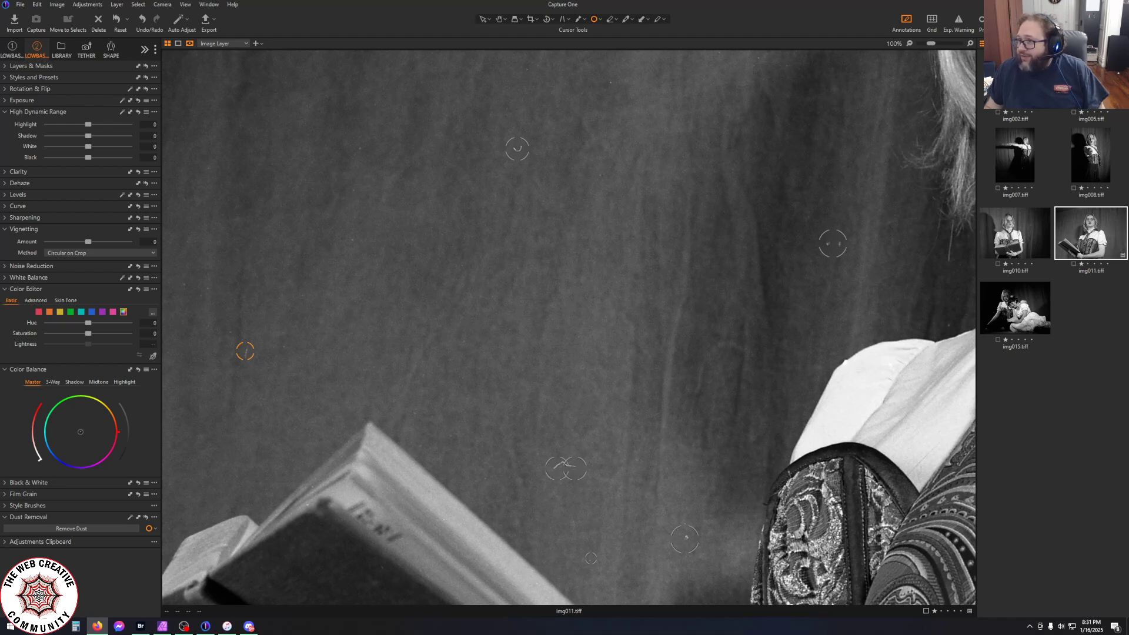
key("alt+Tab")
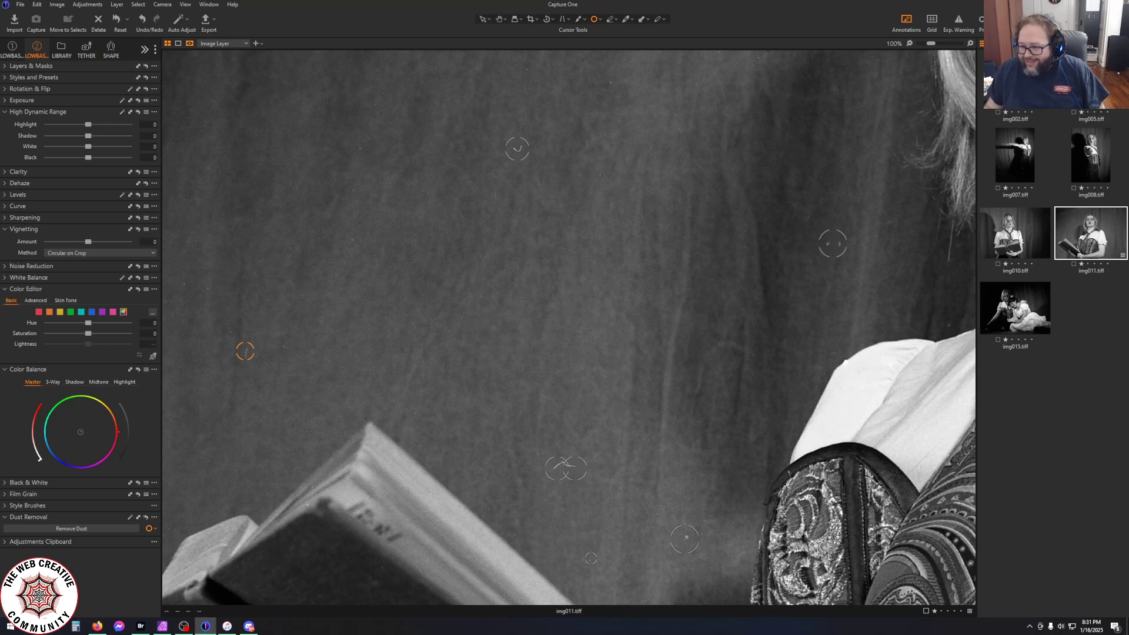
key("alt+Tab")
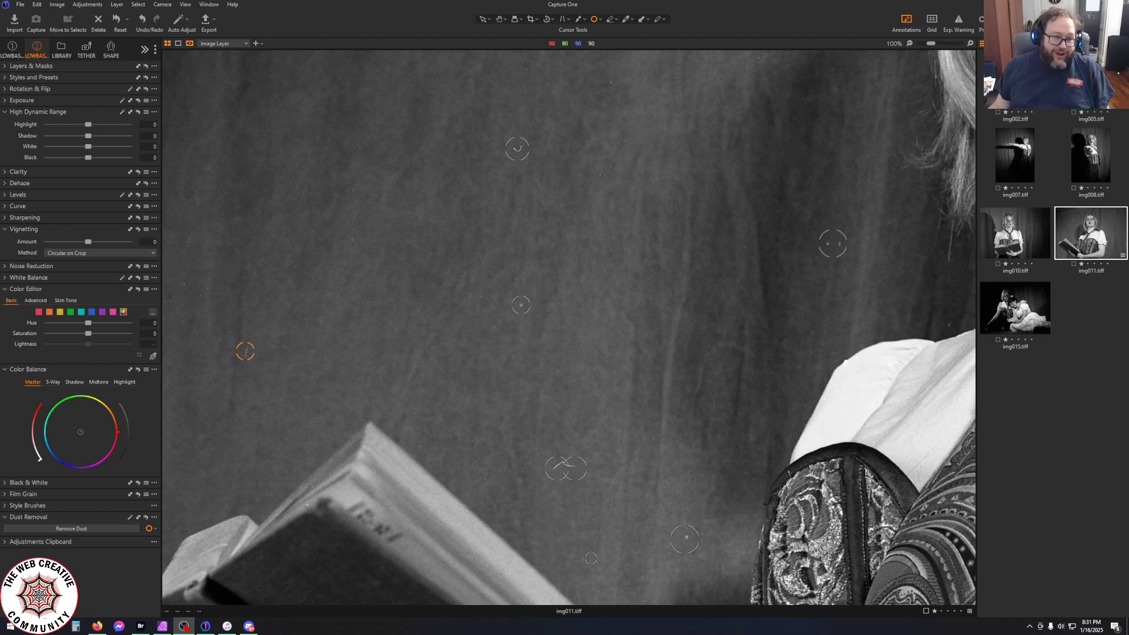
Place a dust removal spot on the small speck on the backdrop beside the lower arm
scroll(486, 380, "down", 1)
scroll(276, 357, "down", 1)
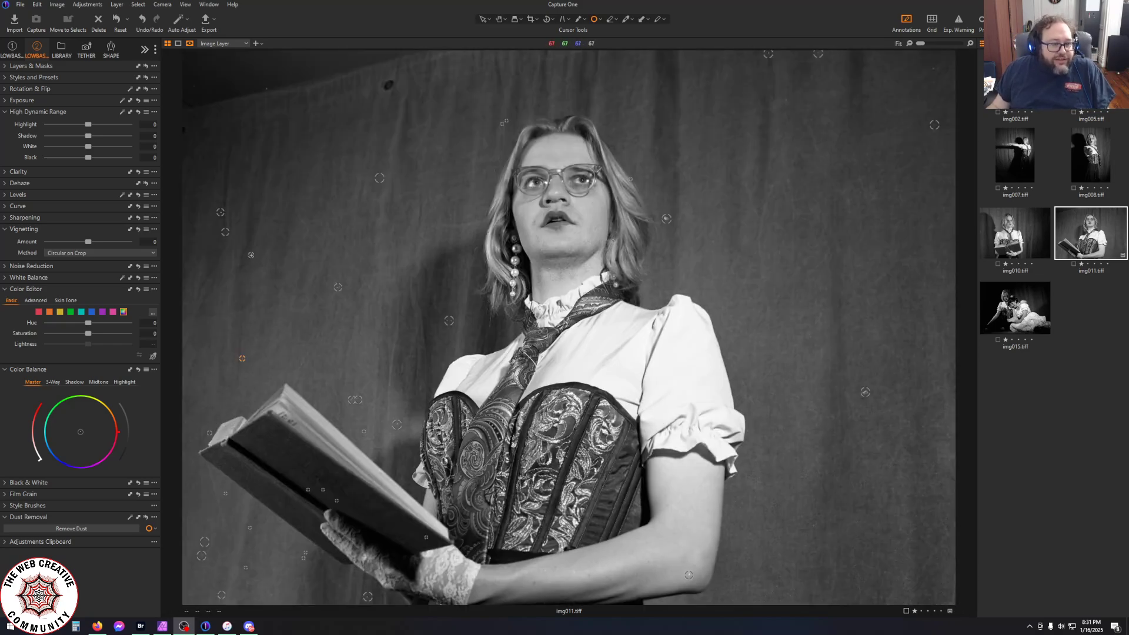
scroll(236, 452, "up", 1)
scroll(236, 452, "down", 1)
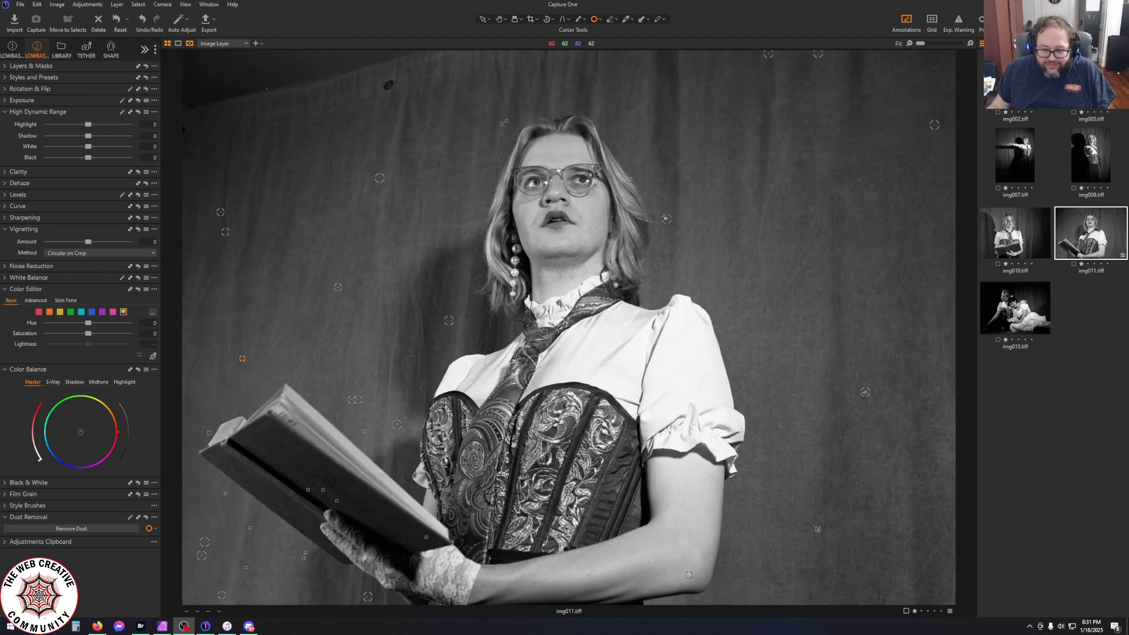
scroll(811, 533, "up", 2)
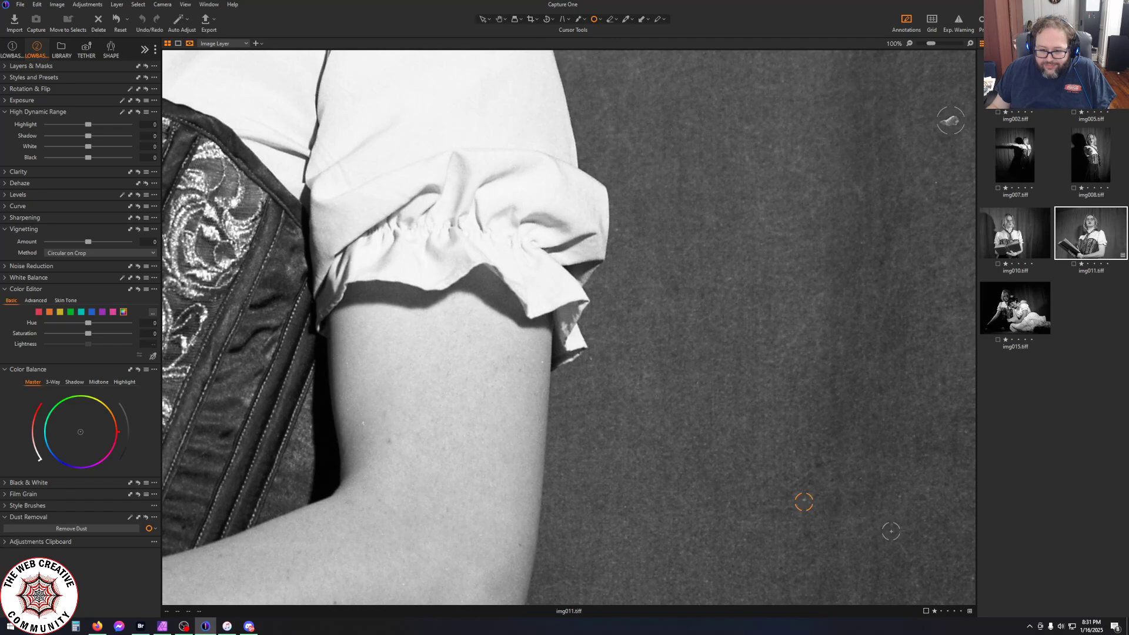
scroll(800, 502, "down", 2)
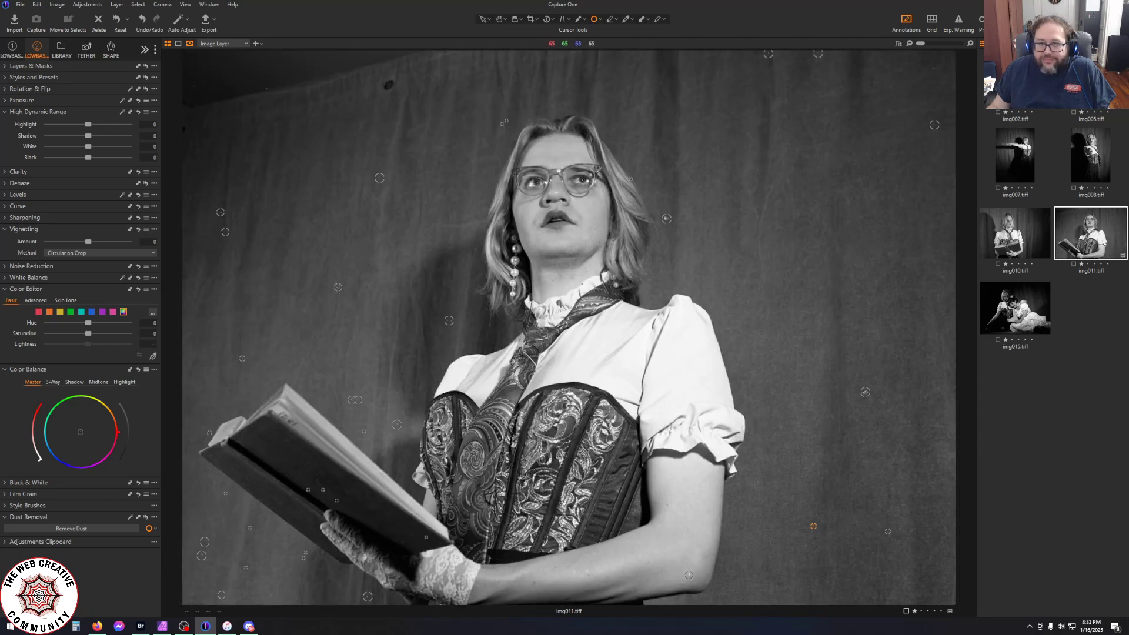
Place dust removal spots on the cluster of small specks on the upper-right backdrop beside the head
scroll(783, 101, "up", 2)
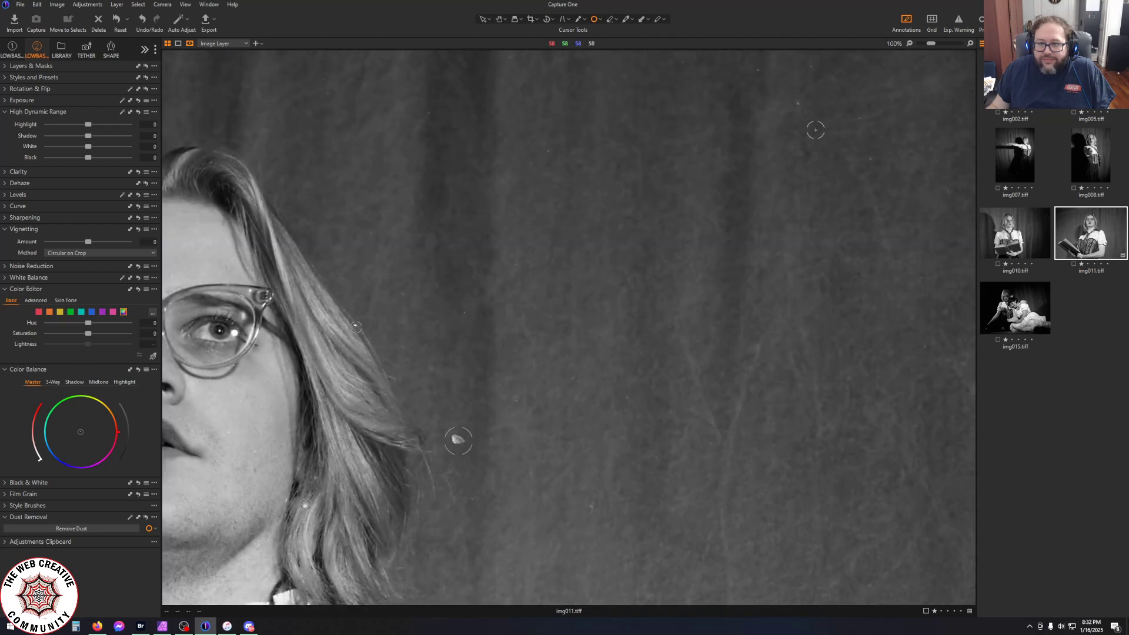
left_click(800, 102)
left_click(757, 72)
left_click(811, 66)
scroll(836, 305, "down", 3)
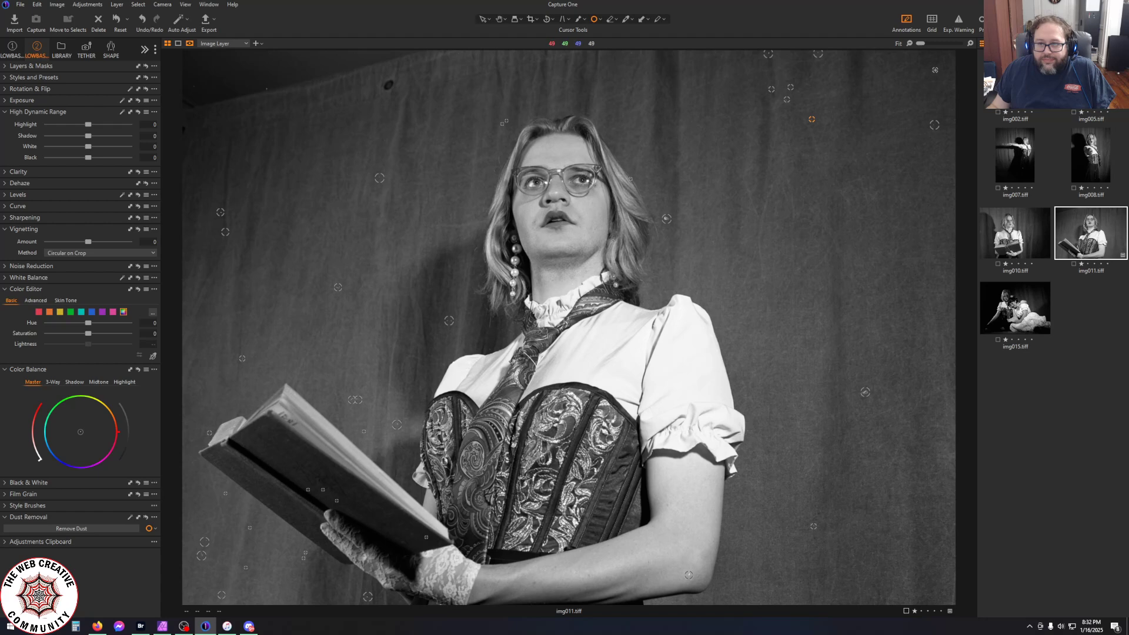
Treat the specks near the photo's upper-right corner and on the backdrop beside the hair with dust removal spots
scroll(929, 71, "up", 2)
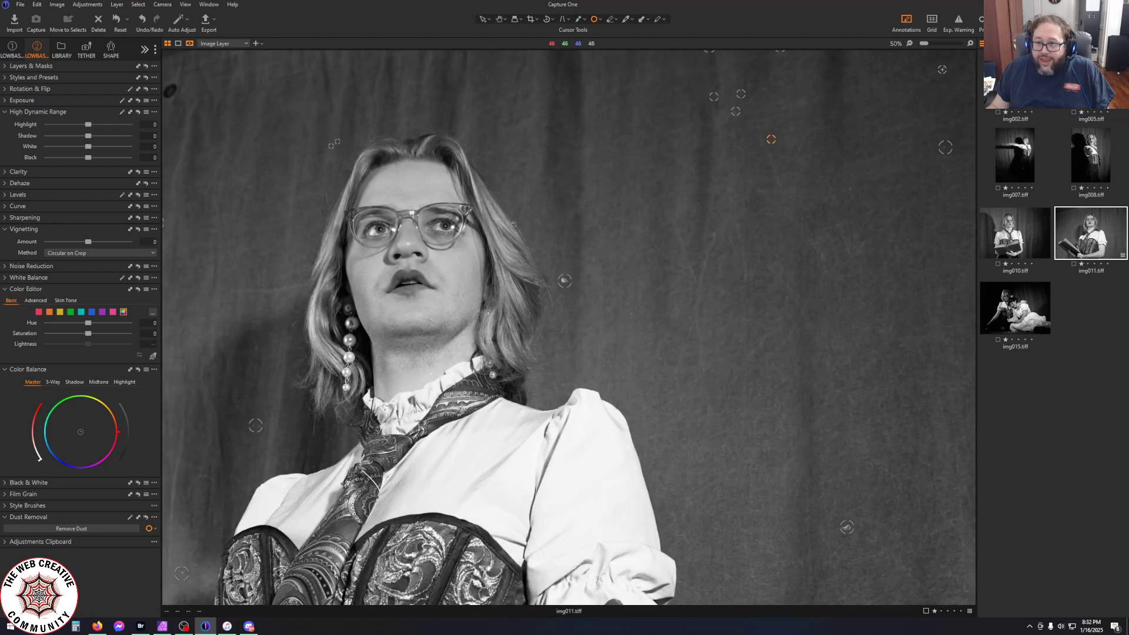
left_click(943, 70)
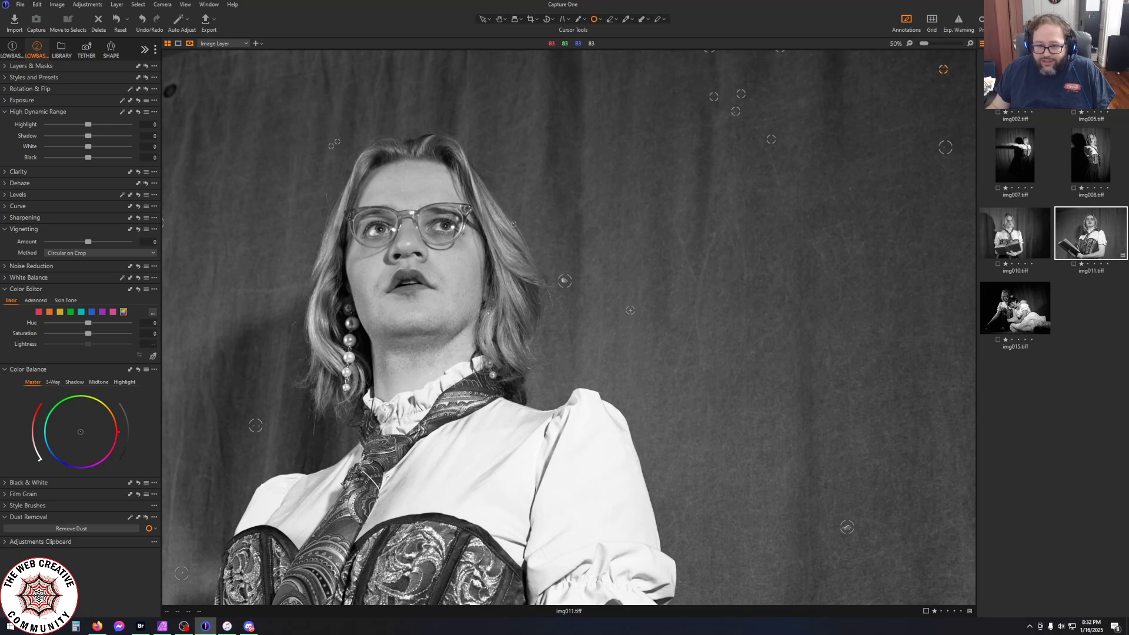
left_click(630, 312)
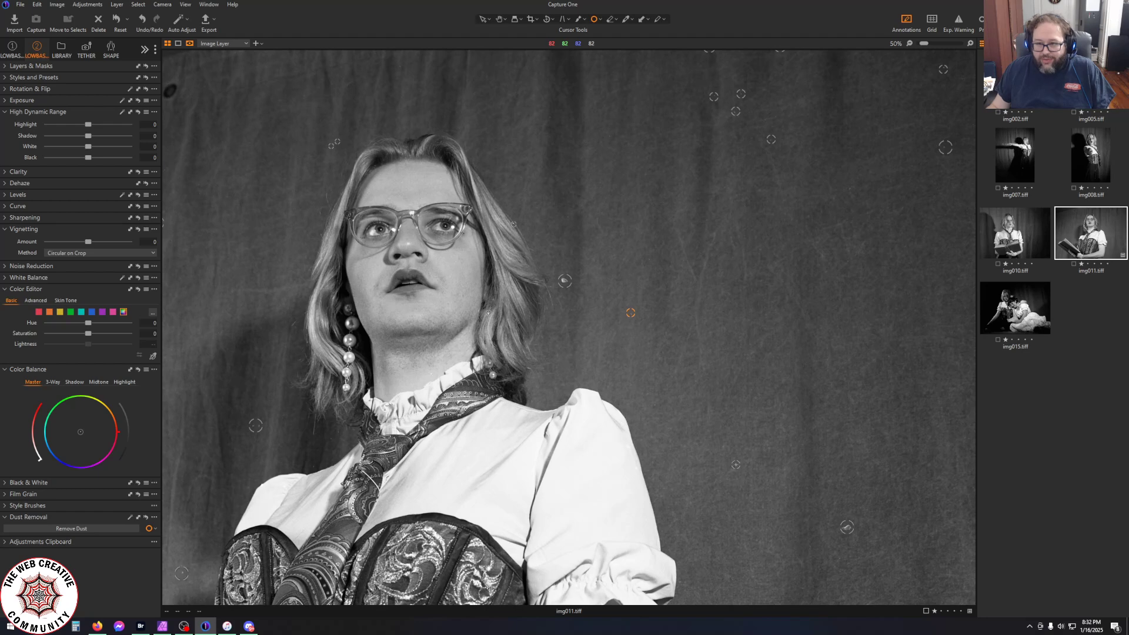
key("ctrl+0")
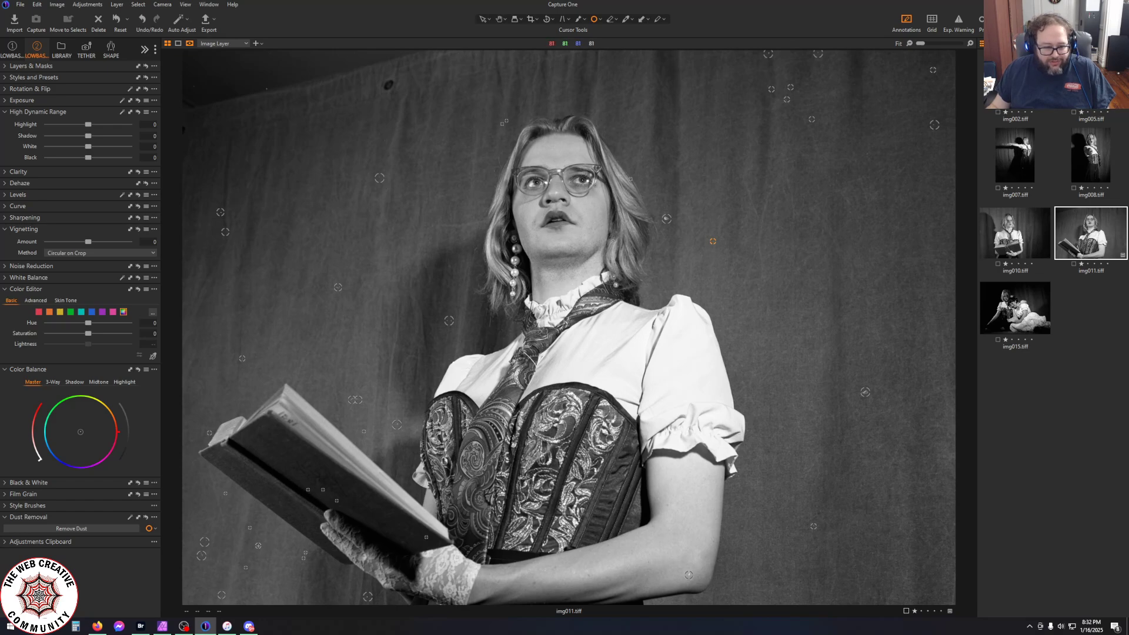
scroll(713, 241, "up", 2)
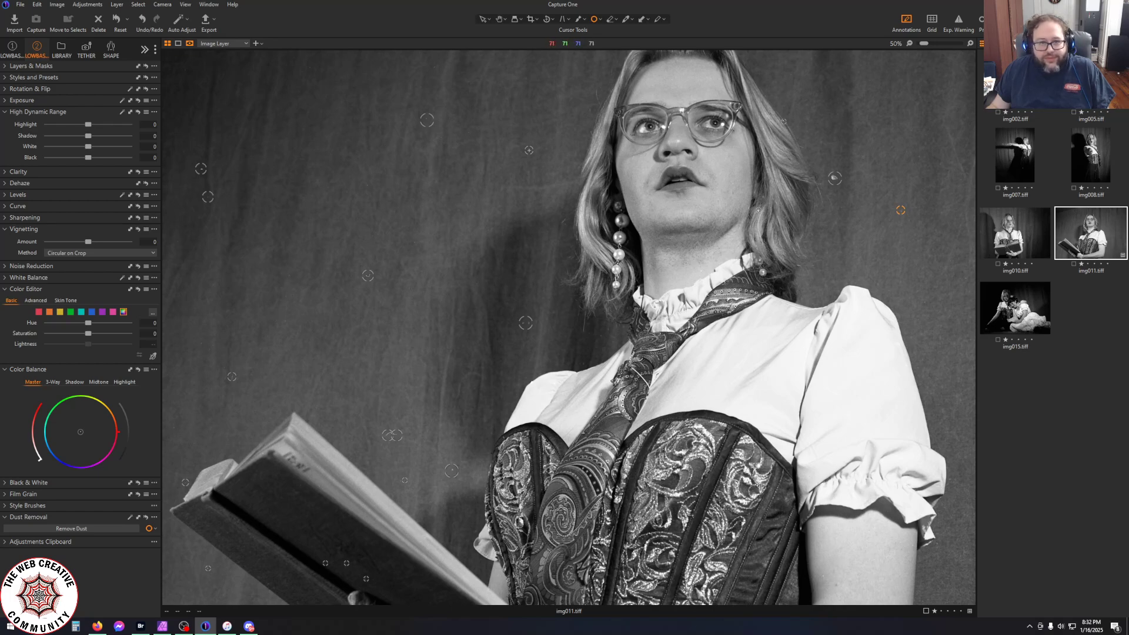
scroll(525, 212, "down", 2)
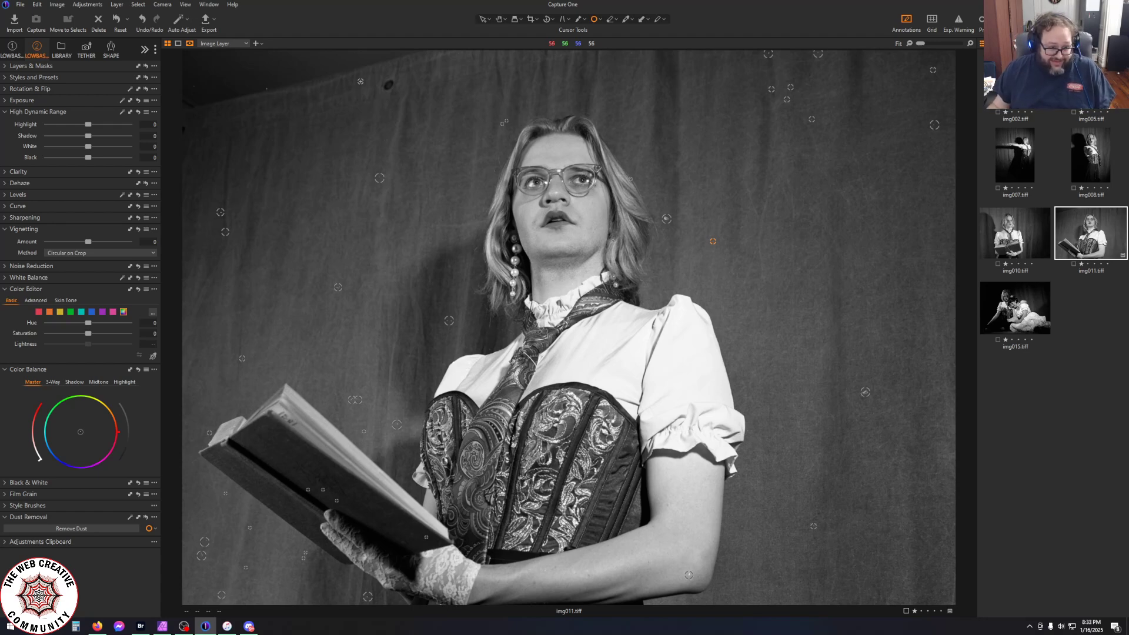
Try automatic dust removal on the whole photo, show its layers, and undo the auto adjustment
left_click(82, 531)
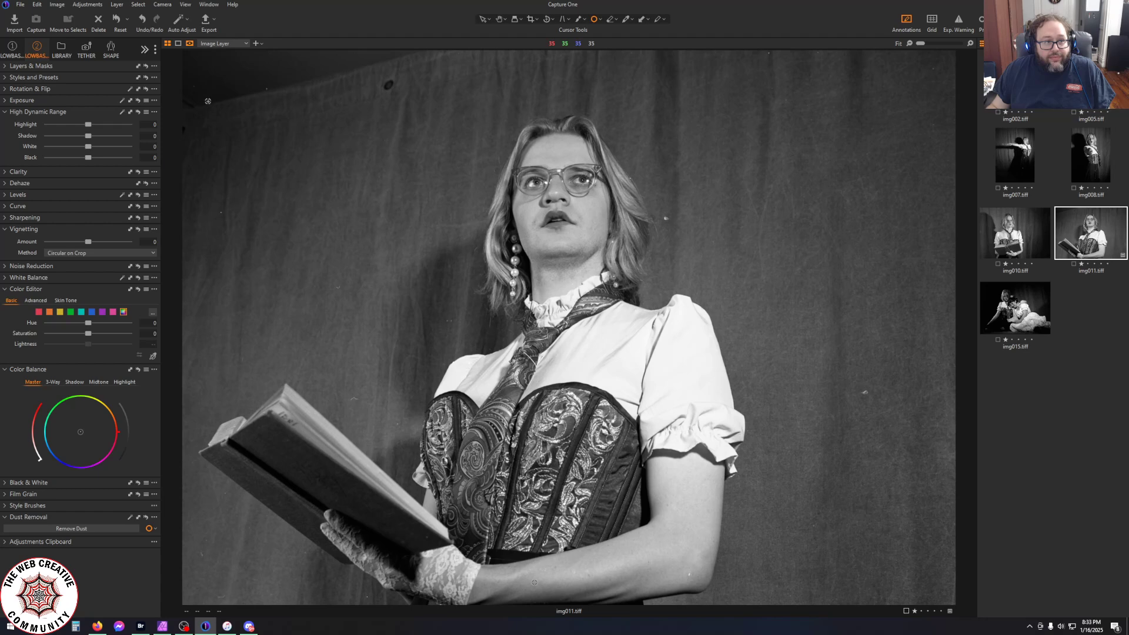
left_click(5, 66)
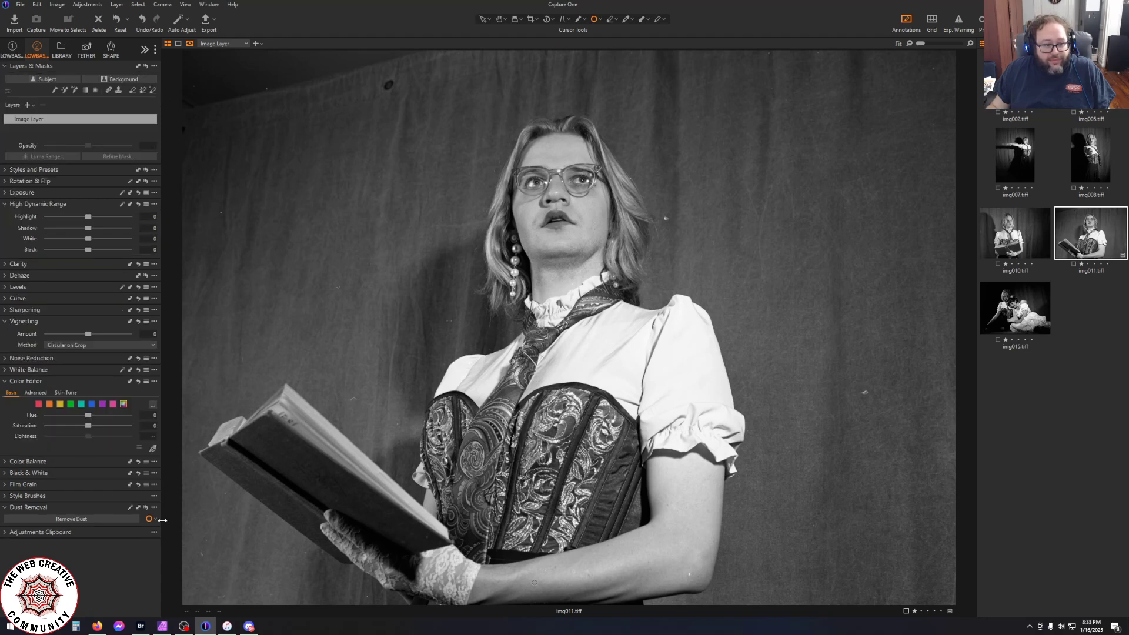
left_click(34, 4)
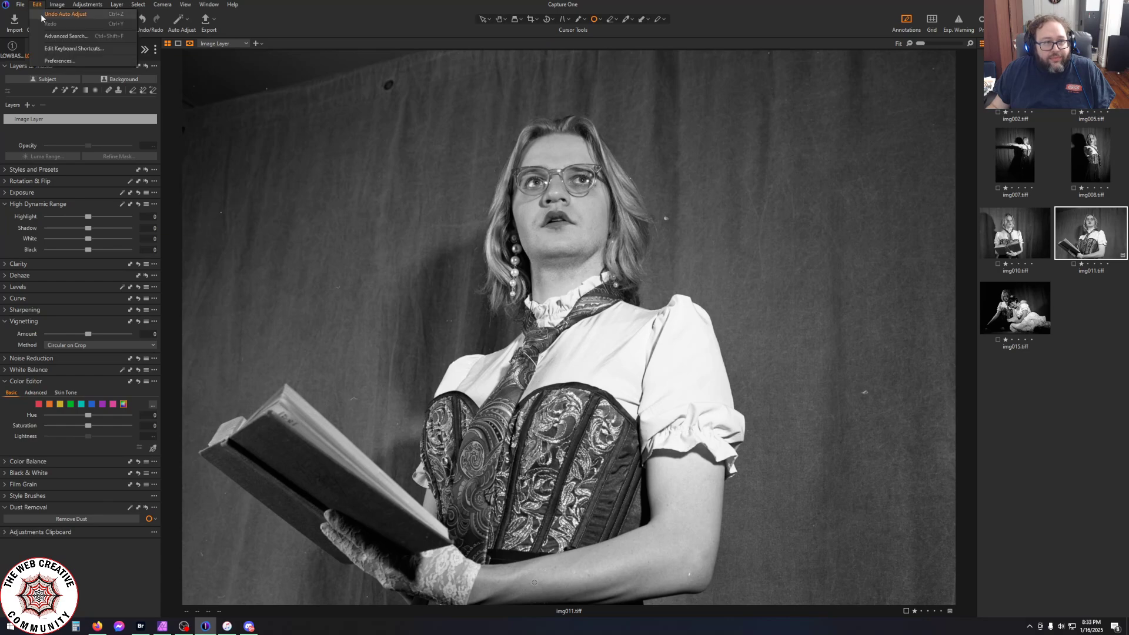
left_click(41, 14)
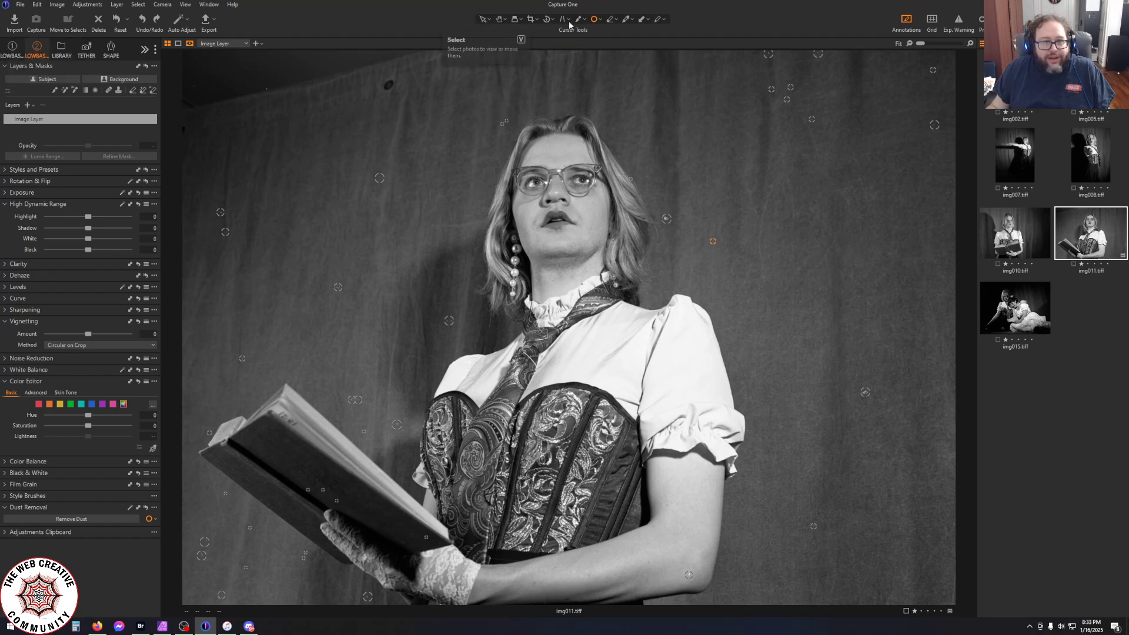
Check the dust removal spot types, run automatic dust removal on the photo again, and undo it
left_click(155, 520)
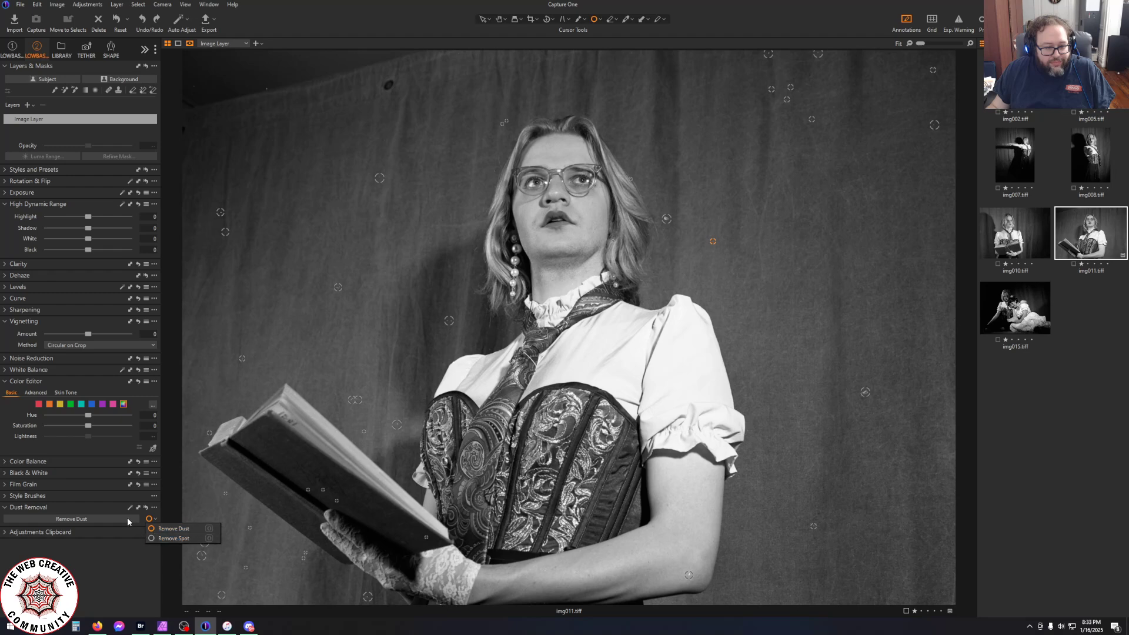
left_click(128, 519)
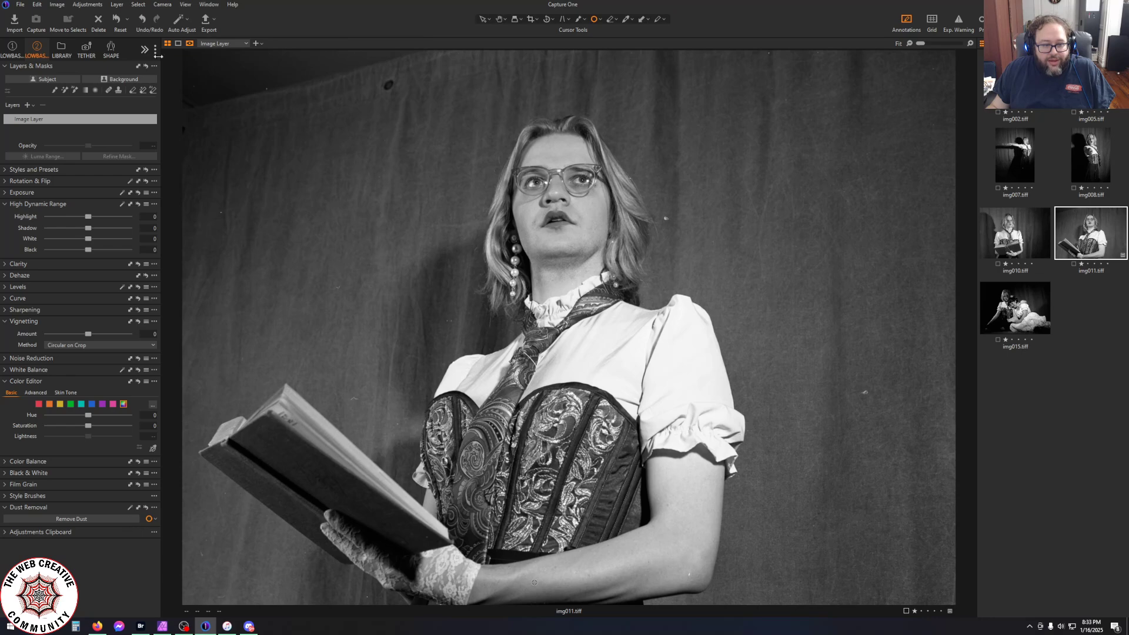
left_click(138, 4)
mouse_move(103, 5)
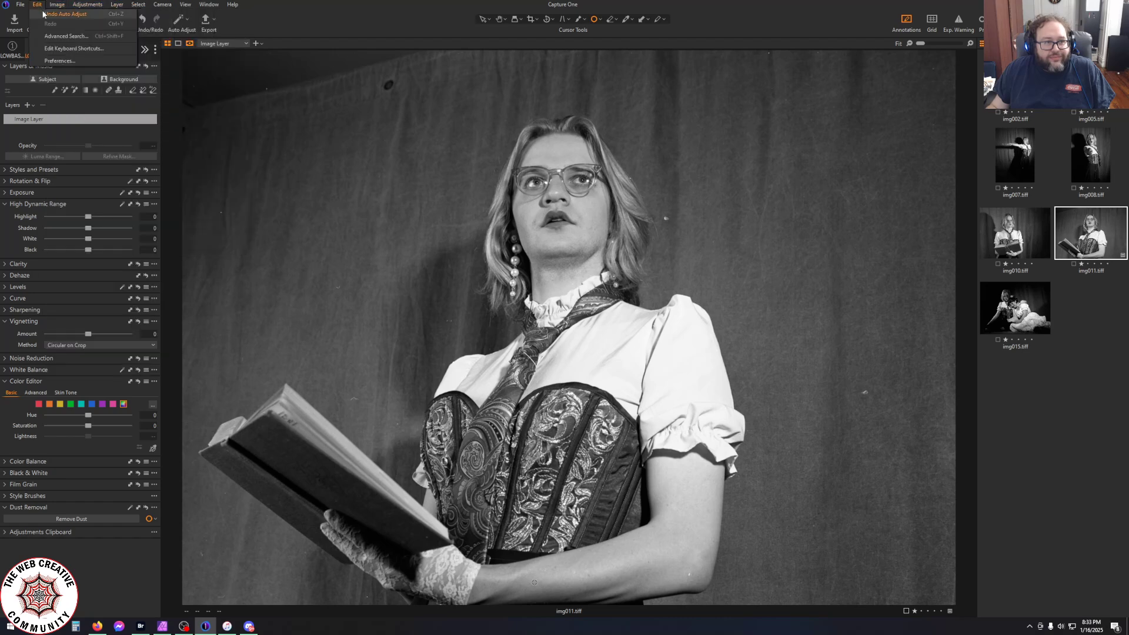
left_click(43, 13)
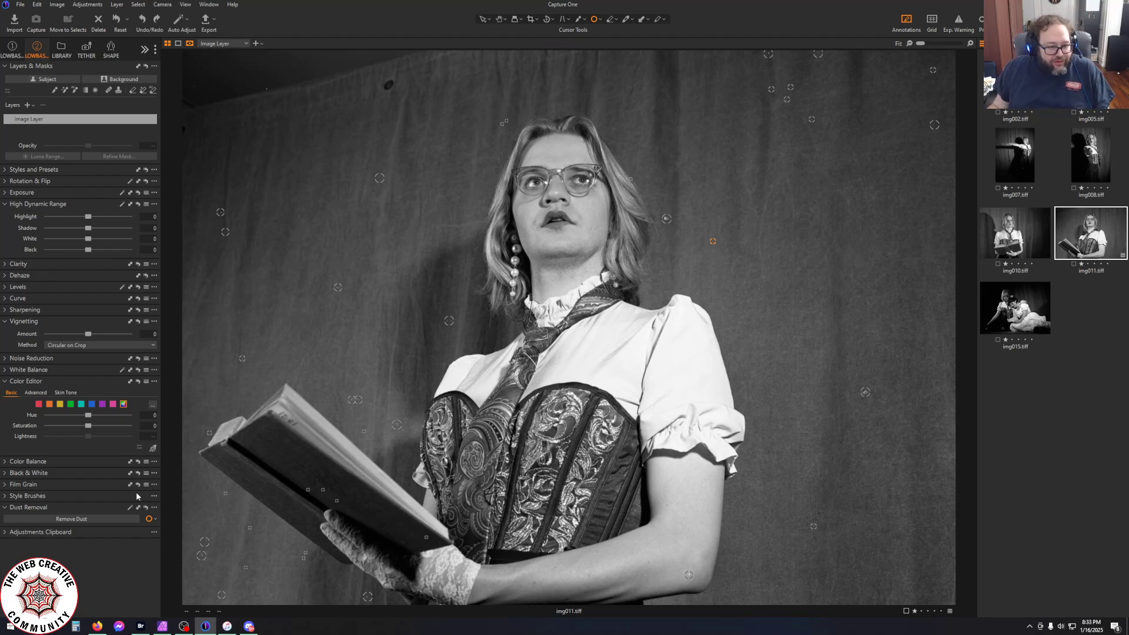
Try the auto adjustment of the Dust Removal tool on the photo and undo it
left_click(104, 508)
left_click(130, 507)
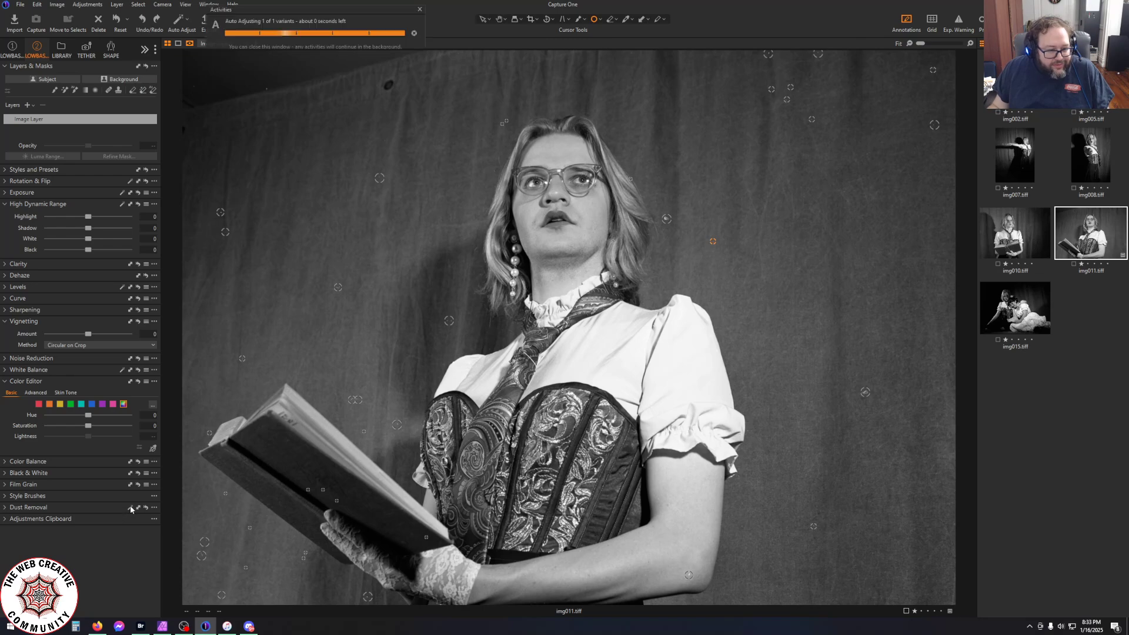
left_click(38, 5)
left_click(65, 13)
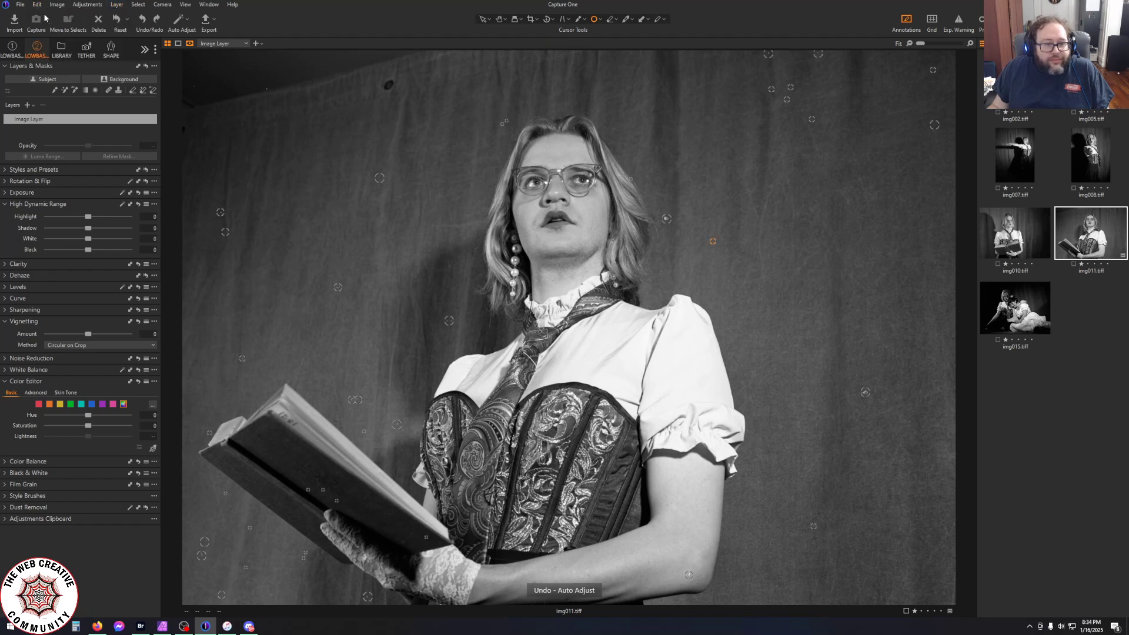
Switch to the Remove Spot tool and reset the photo's adjustments to clear all existing dust spots
left_click(7, 509)
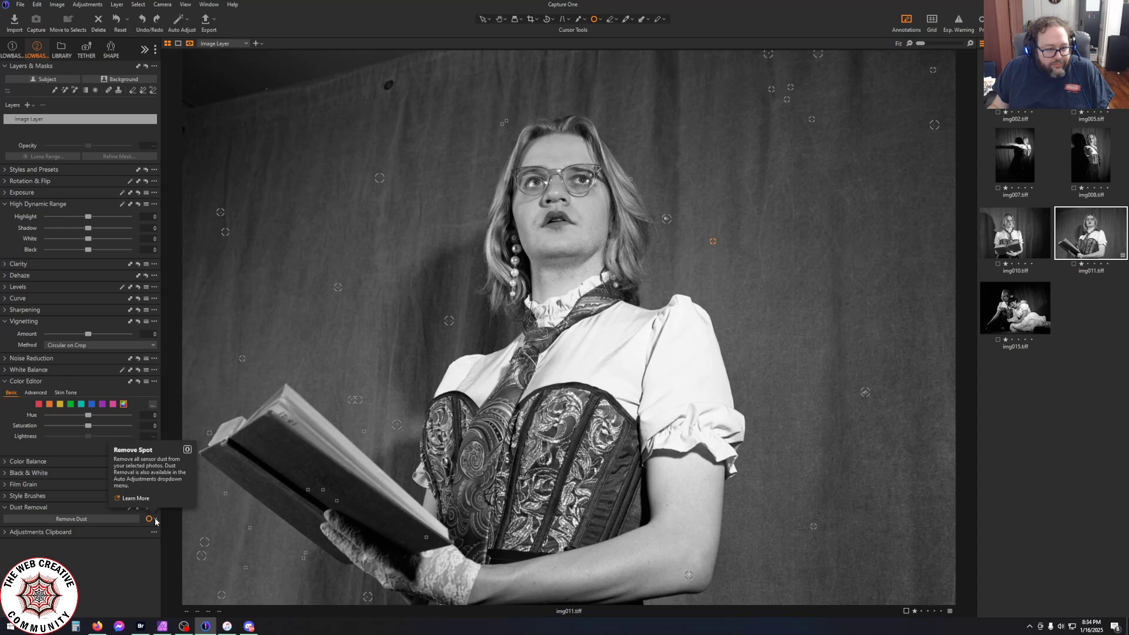
left_click(600, 20)
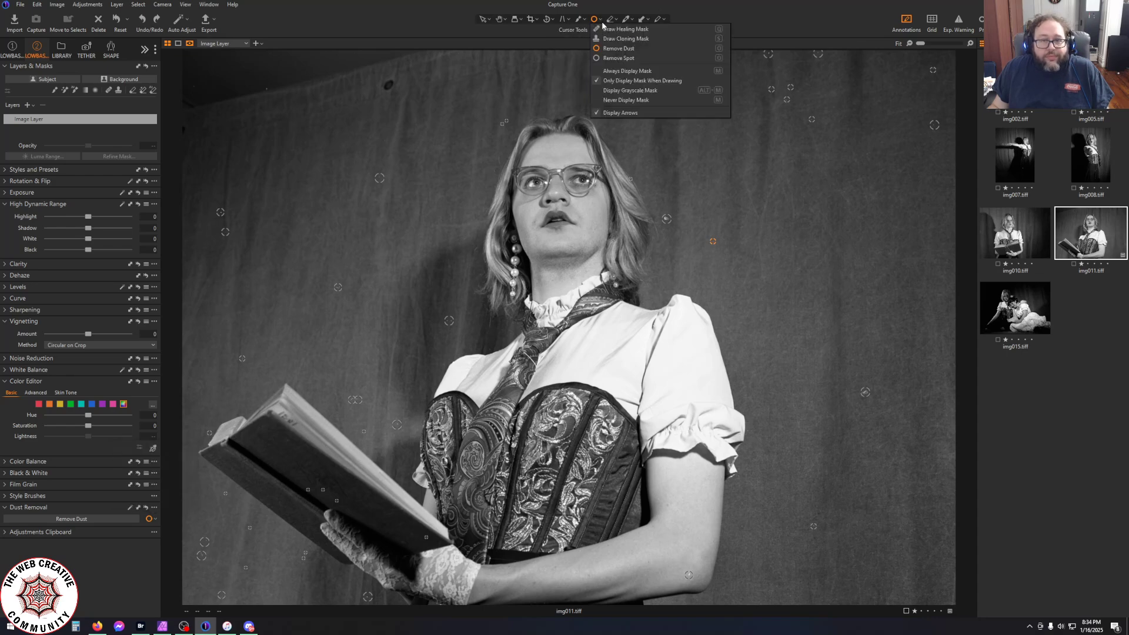
left_click(611, 51)
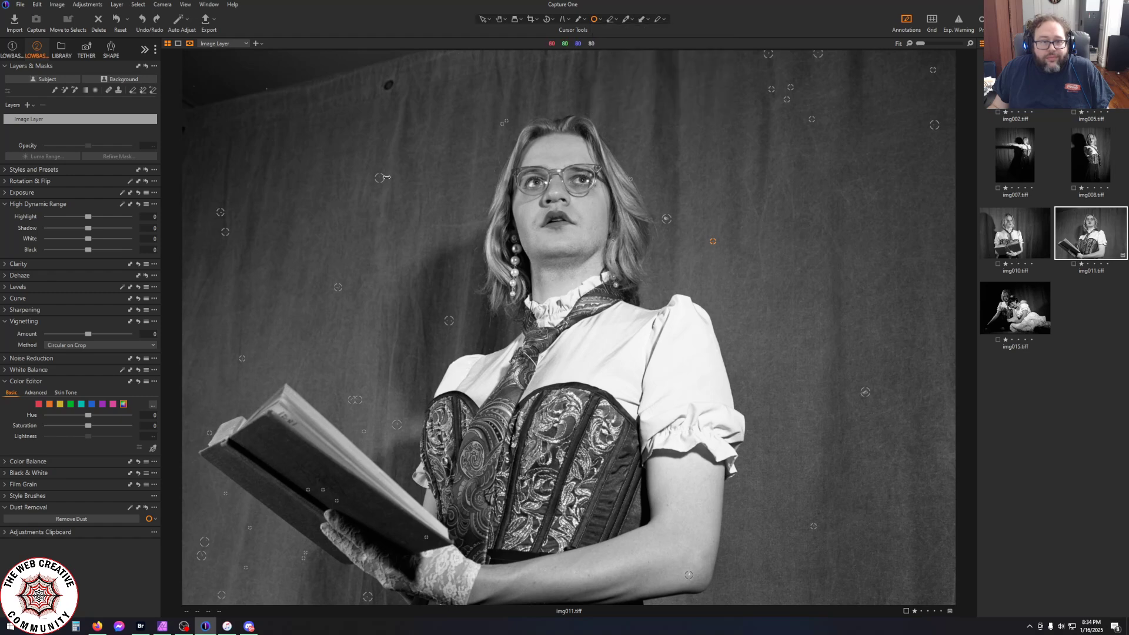
scroll(405, 345, "up", 2)
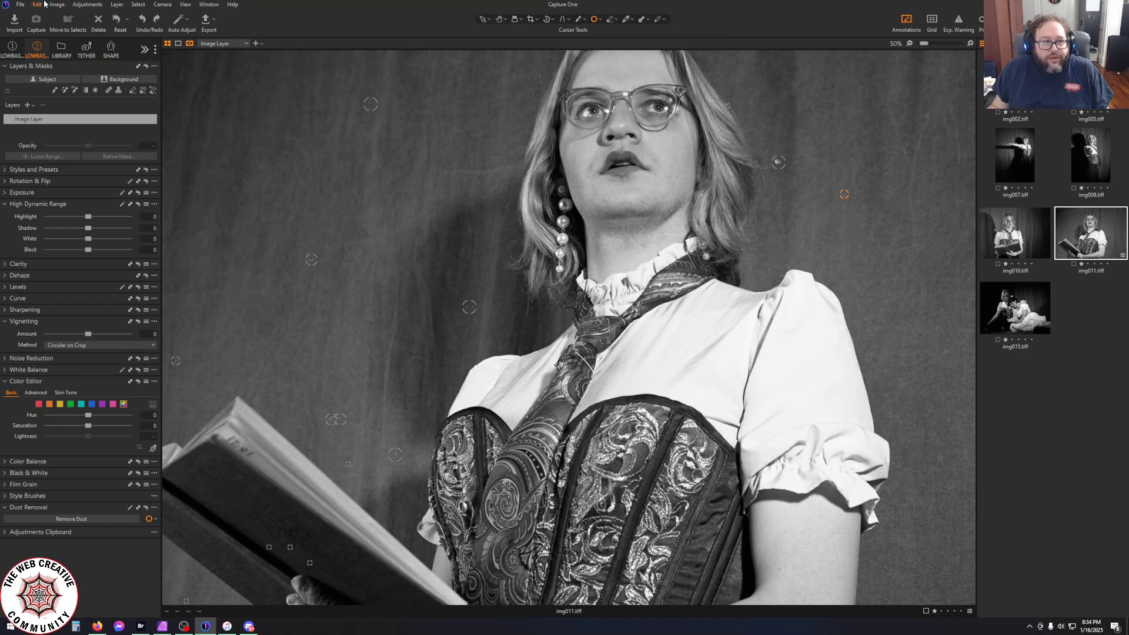
left_click(120, 22)
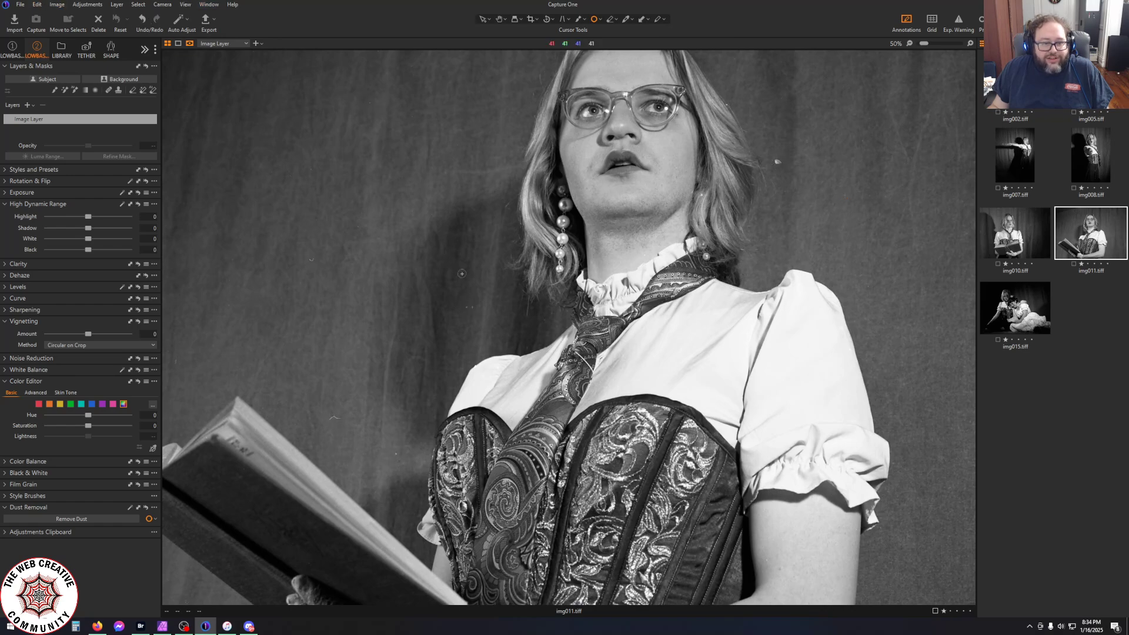
Try a Remove Dust spot on the backdrop speck above the book and undo it
left_click(601, 21)
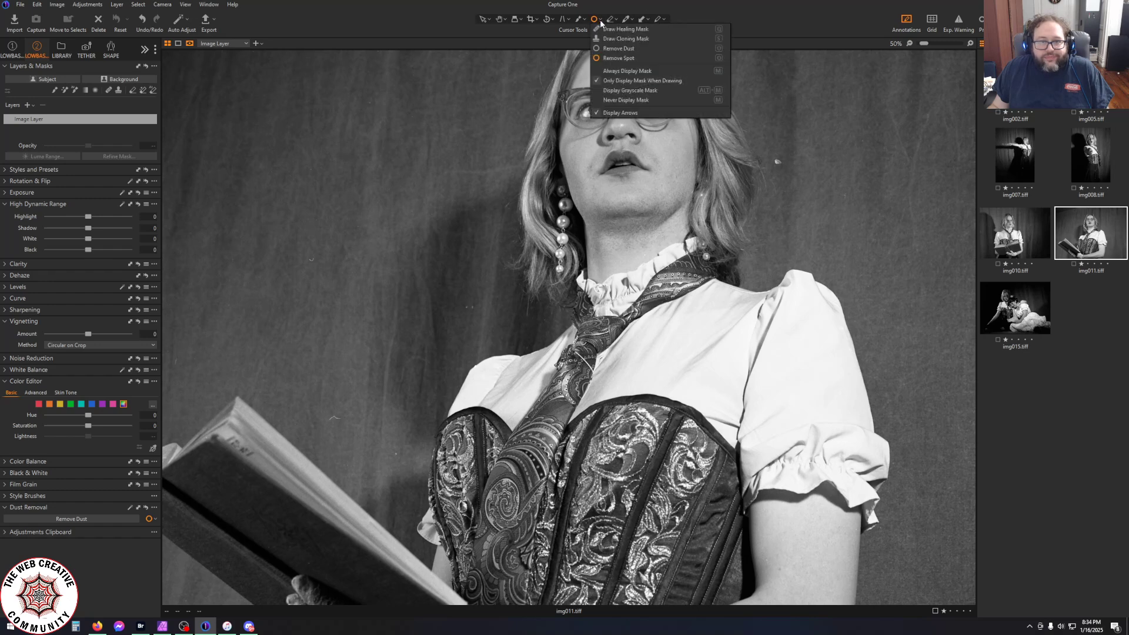
left_click(611, 54)
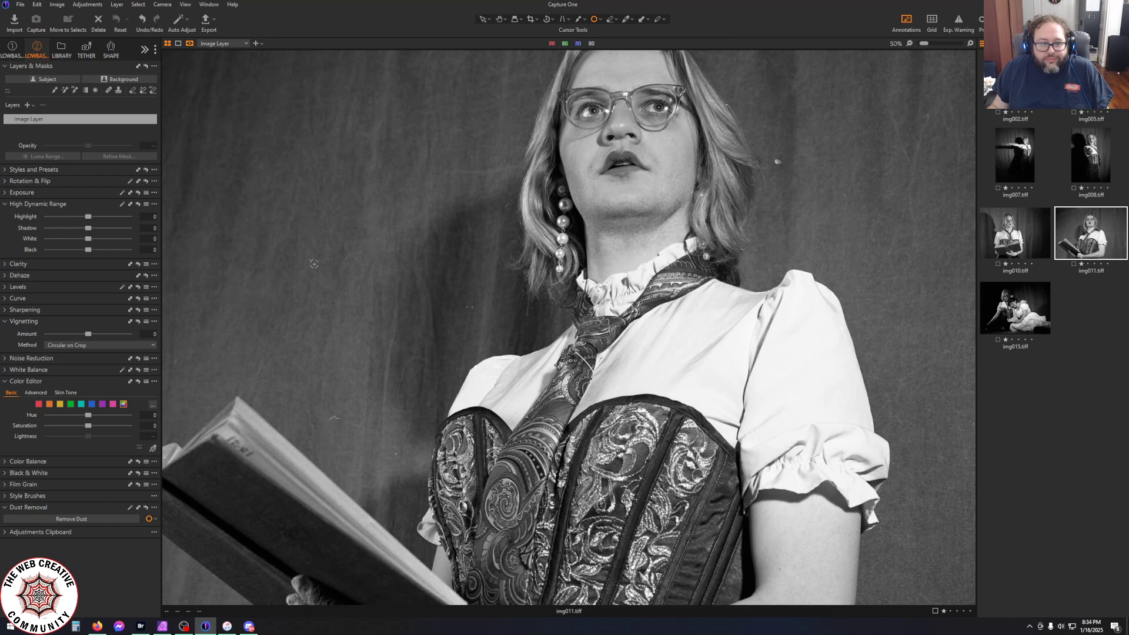
left_click(311, 259)
left_click(37, 4)
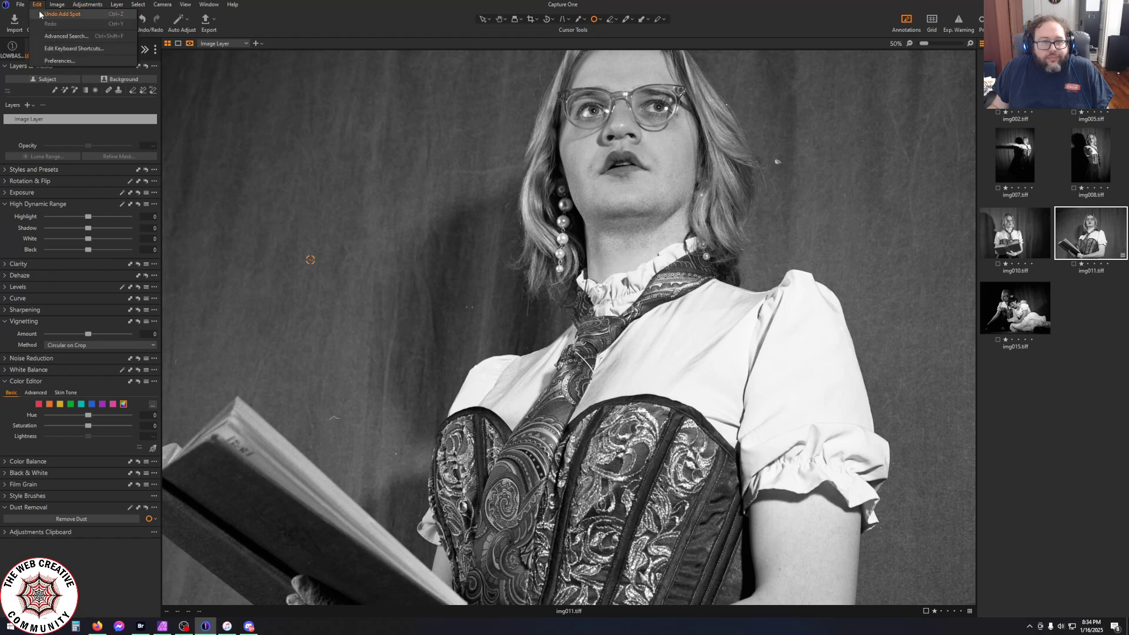
left_click(50, 14)
Use Remove Spot on the specks on the backdrop between the book and the shoulder and on the large one beside the sleeve
left_click(599, 20)
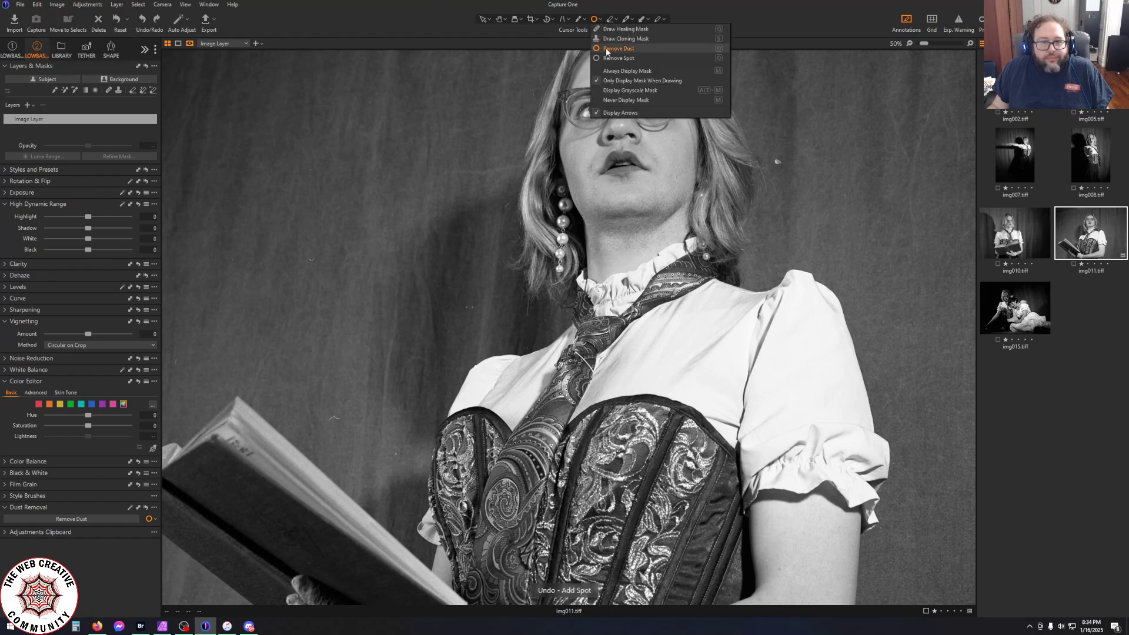
left_click(606, 58)
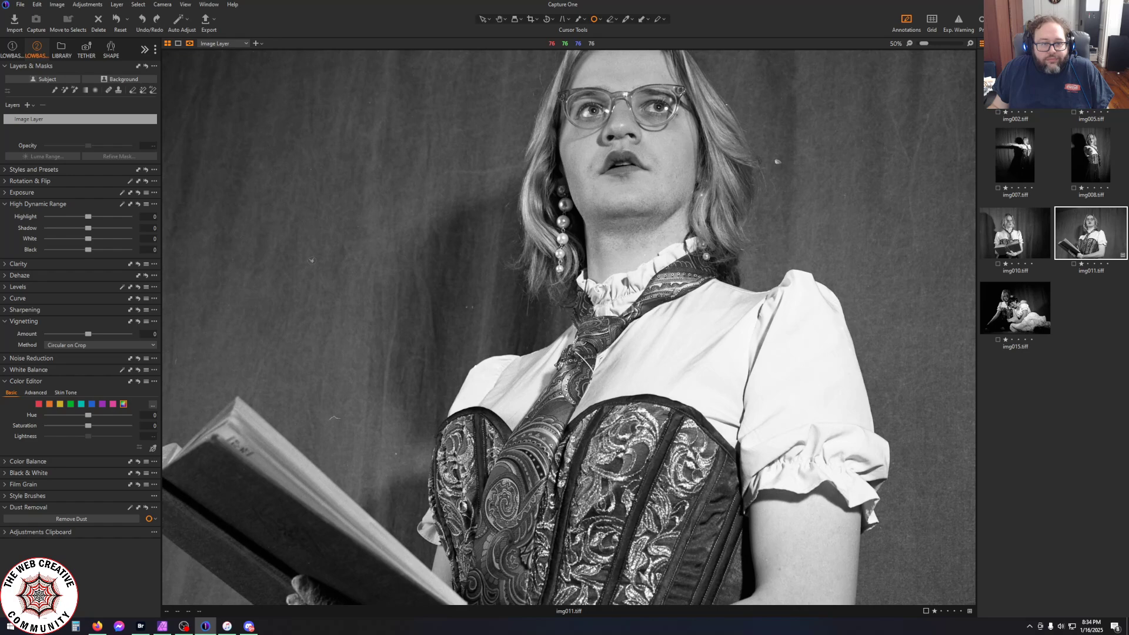
left_click(312, 260)
scroll(330, 411, "up", 1)
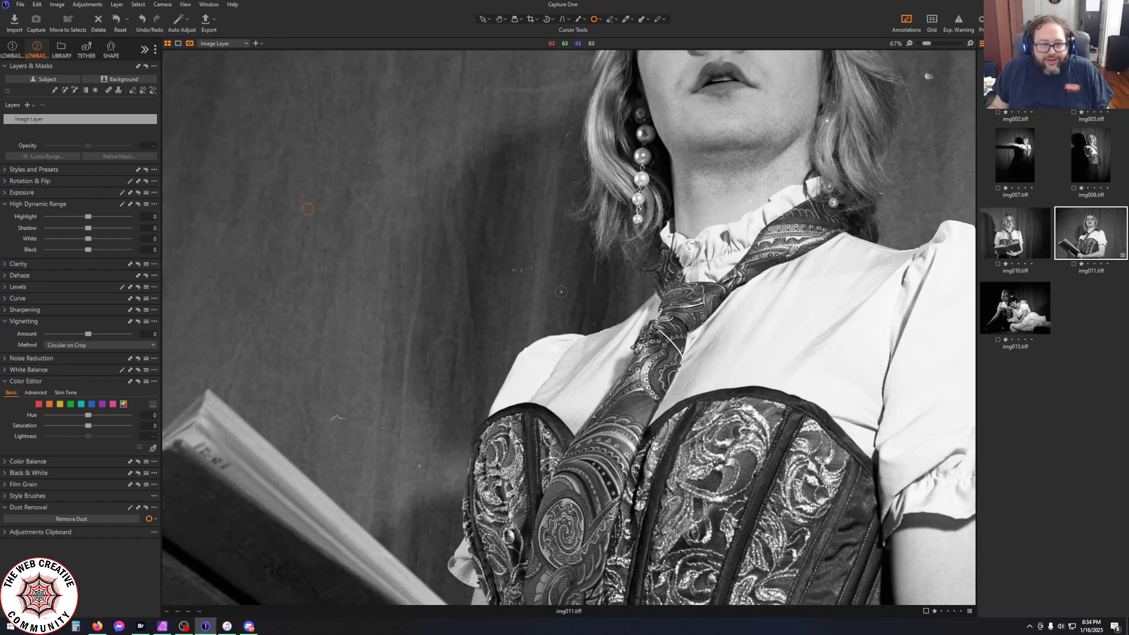
left_click(523, 271)
scroll(421, 465, "up", 2)
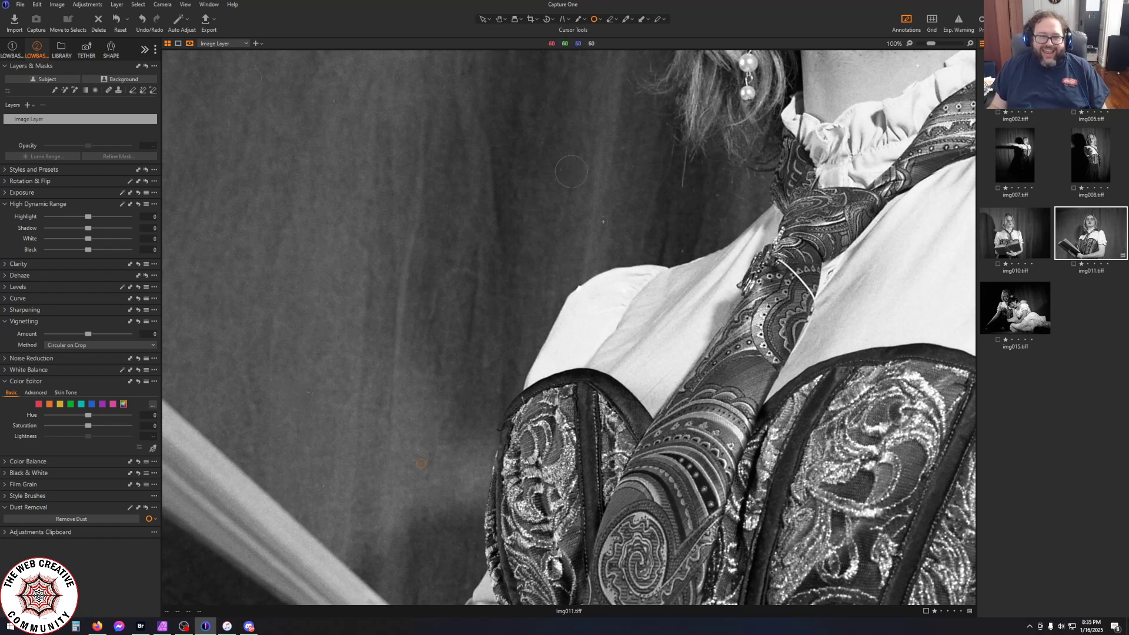
key("ctrl+0")
key("ctrl+1")
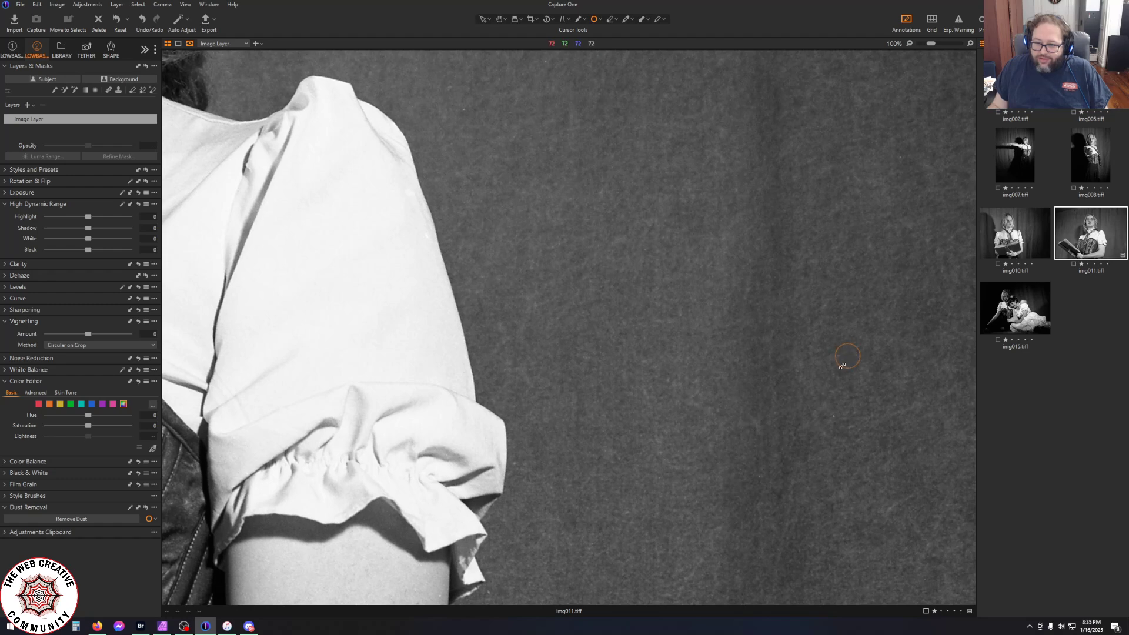
Remove the bright speck on the backdrop beside the hair and the specks above the book, shrinking the spot circle to fit
key("ctrl+0")
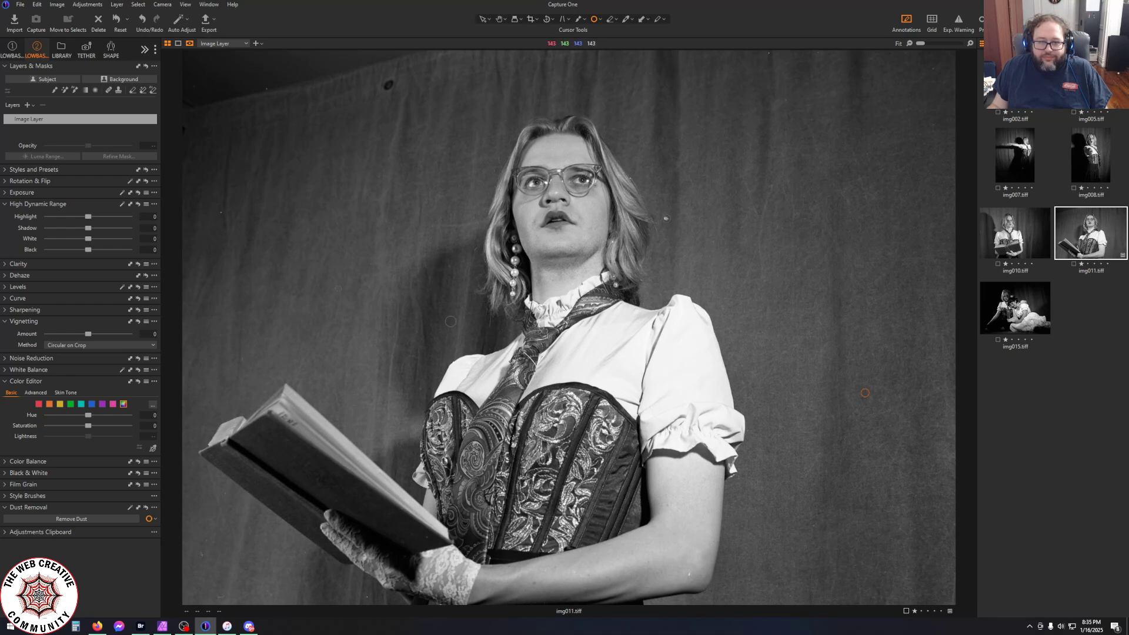
left_click(666, 219)
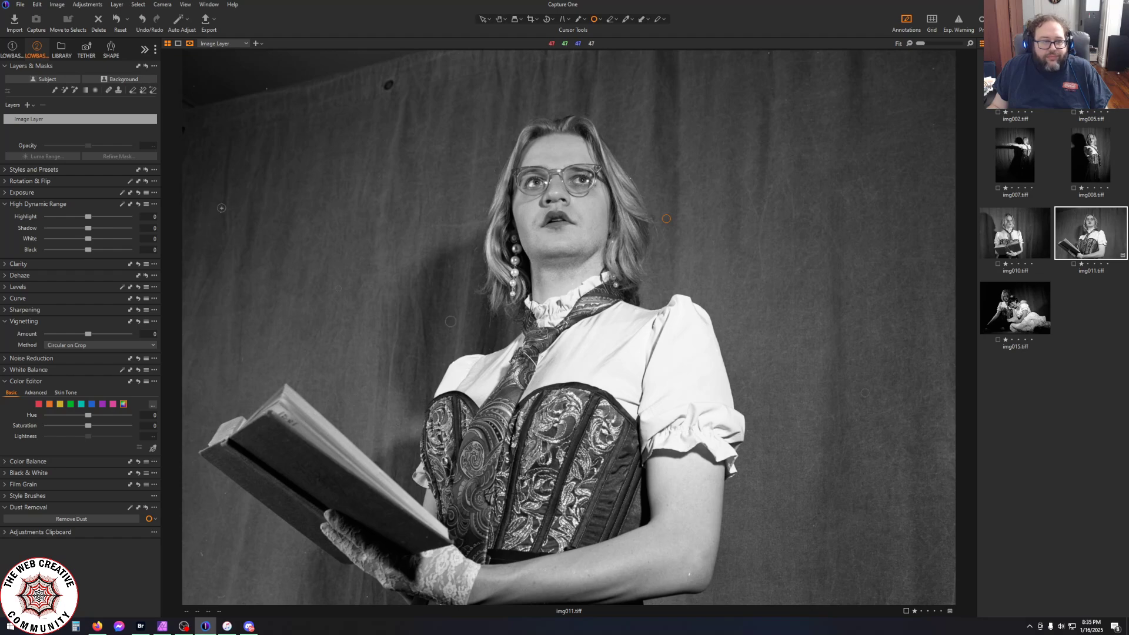
scroll(213, 215, "up", 2)
scroll(236, 264, "up", 2)
scroll(190, 108, "down", 1)
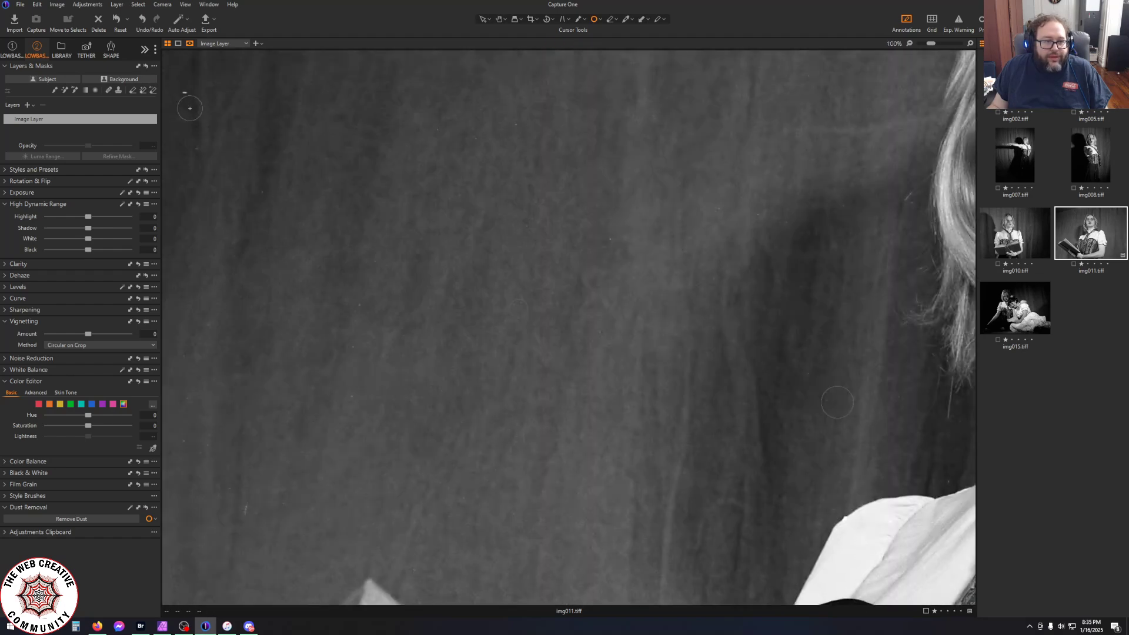
scroll(190, 108, "down", 1)
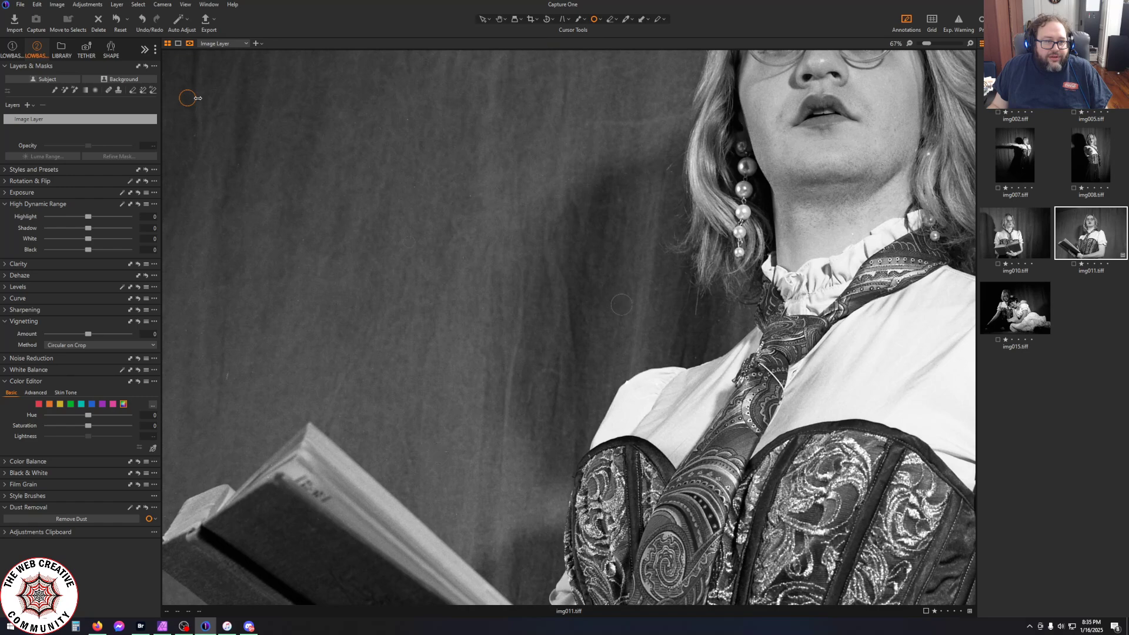
left_click_drag(196, 98, 191, 98)
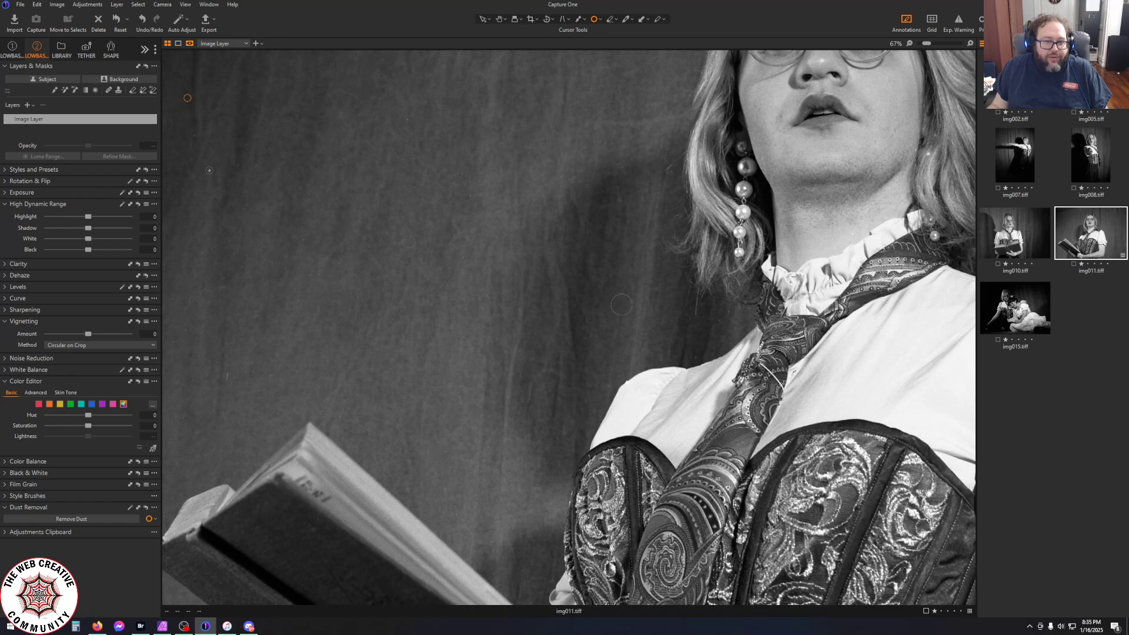
left_click(228, 371)
left_click_drag(229, 371, 229, 374)
key("ctrl+0")
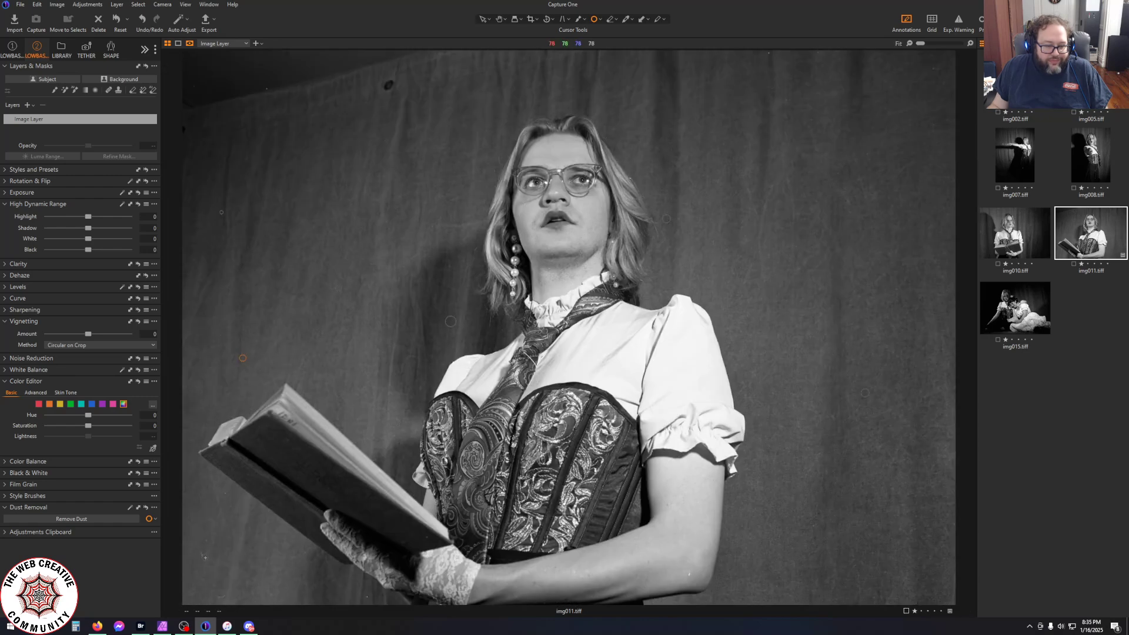
Use Remove Spot on the blemishes on the bare arm, at the elbow and the inner upper arm
scroll(685, 560, "up", 3)
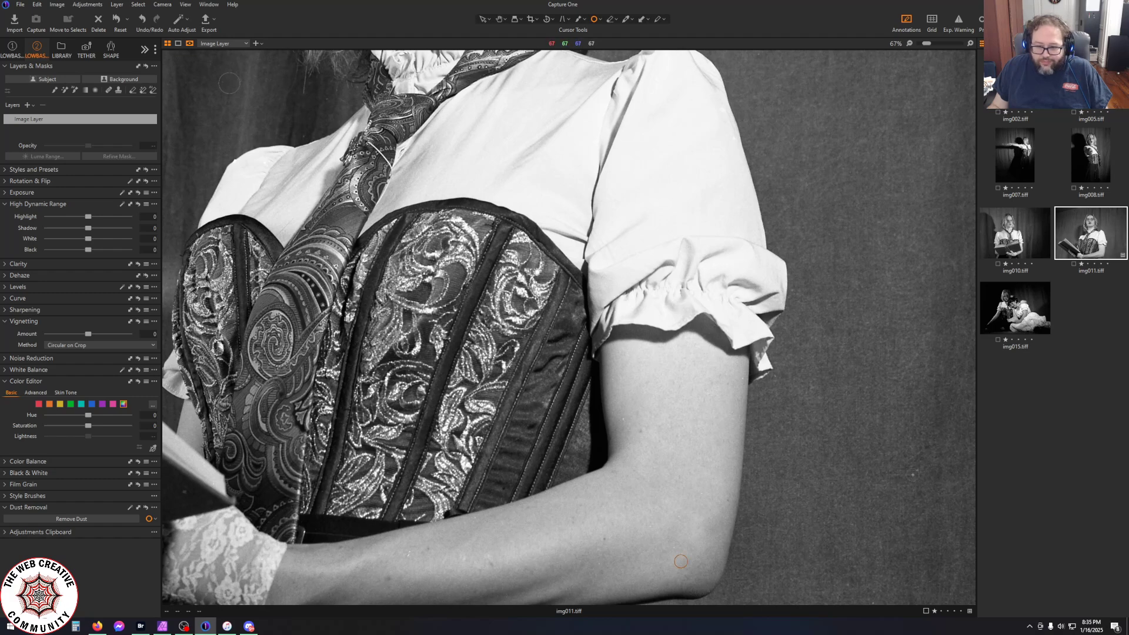
left_click(624, 418)
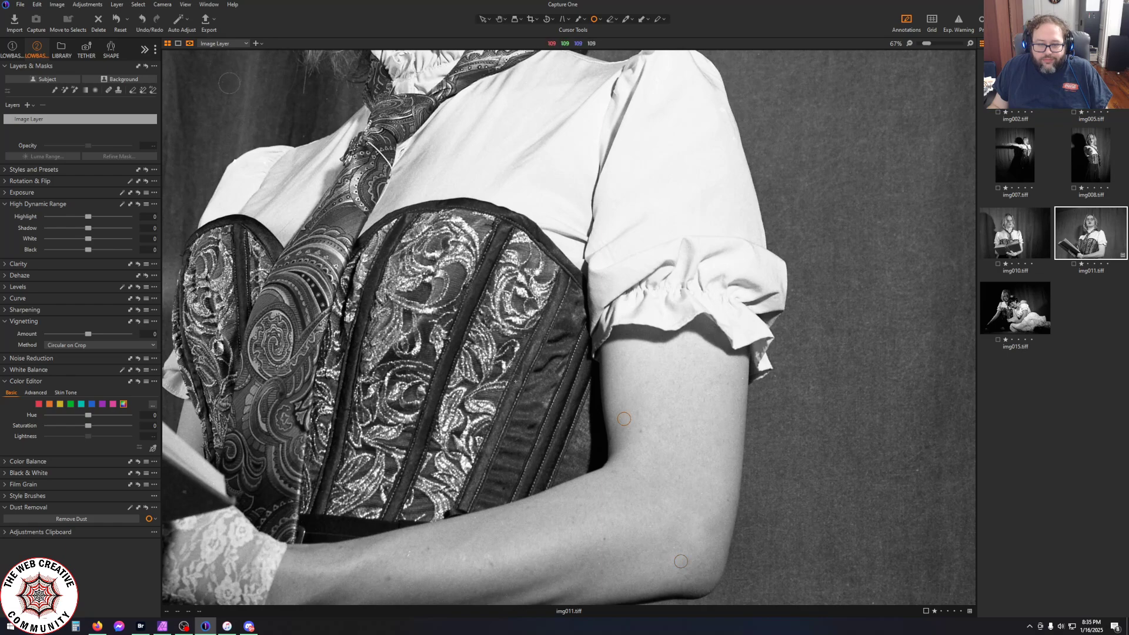
scroll(681, 561, "down", 3)
Use Remove Spot on the white specks in the hair and on the backdrop beside the glasses
scroll(708, 216, "up", 3)
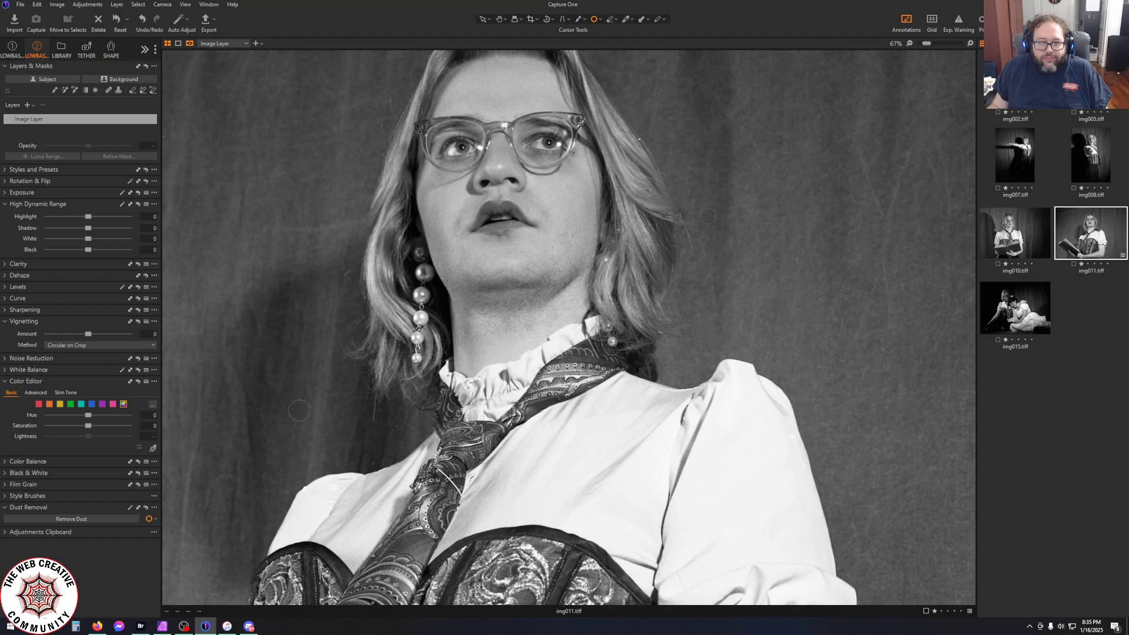
scroll(618, 229, "up", 5)
left_click(597, 287)
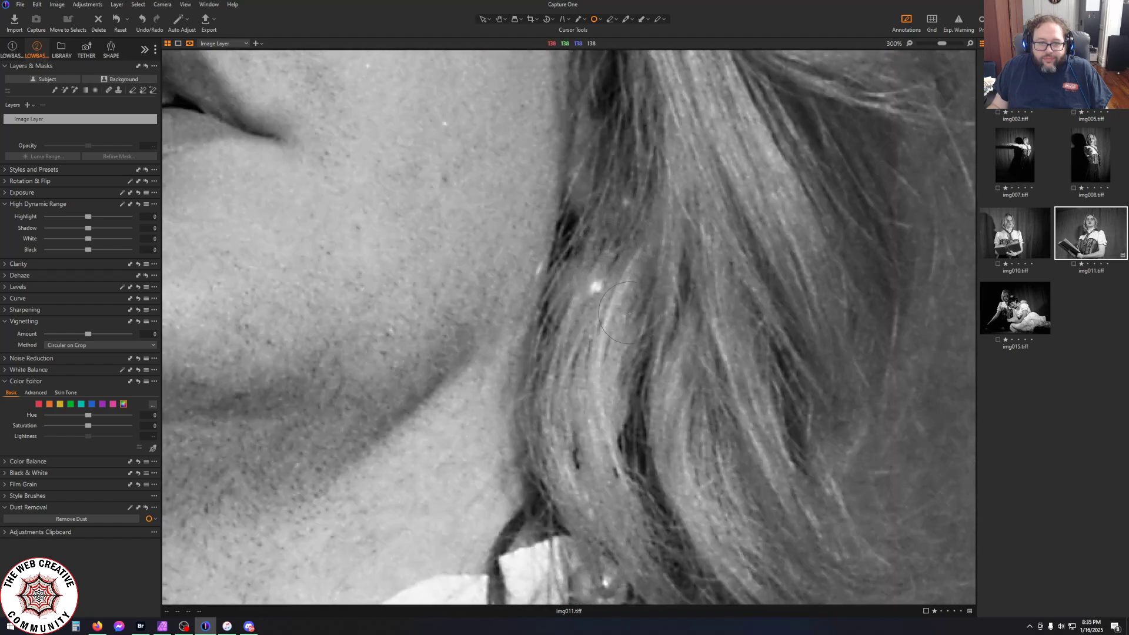
scroll(600, 288, "down", 5)
scroll(694, 212, "up", 4)
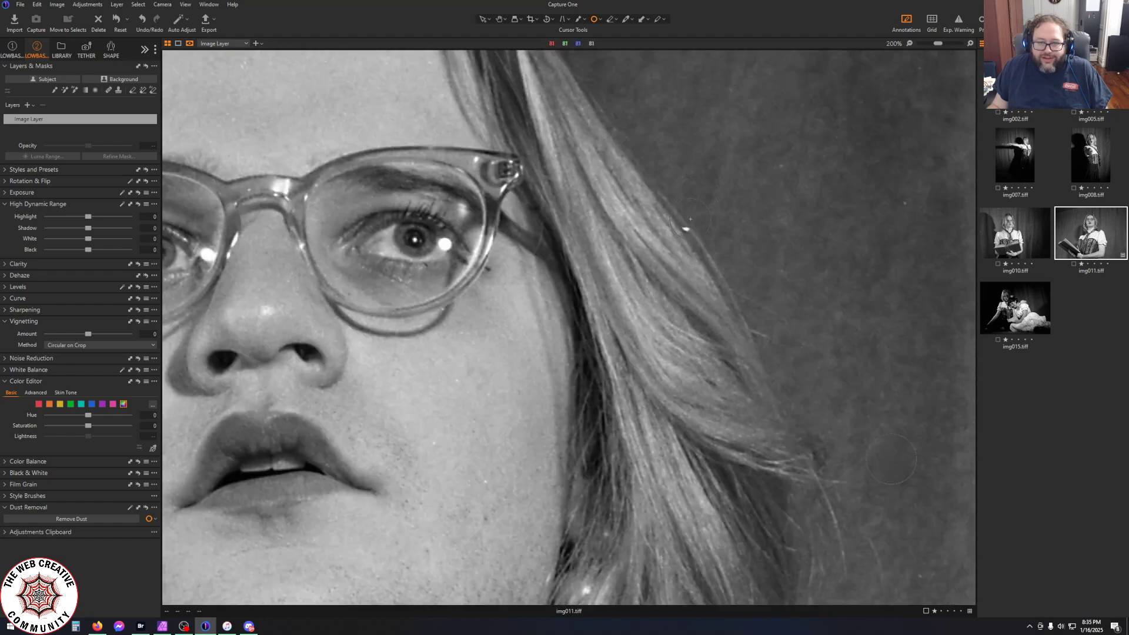
left_click(686, 229)
left_click(906, 203)
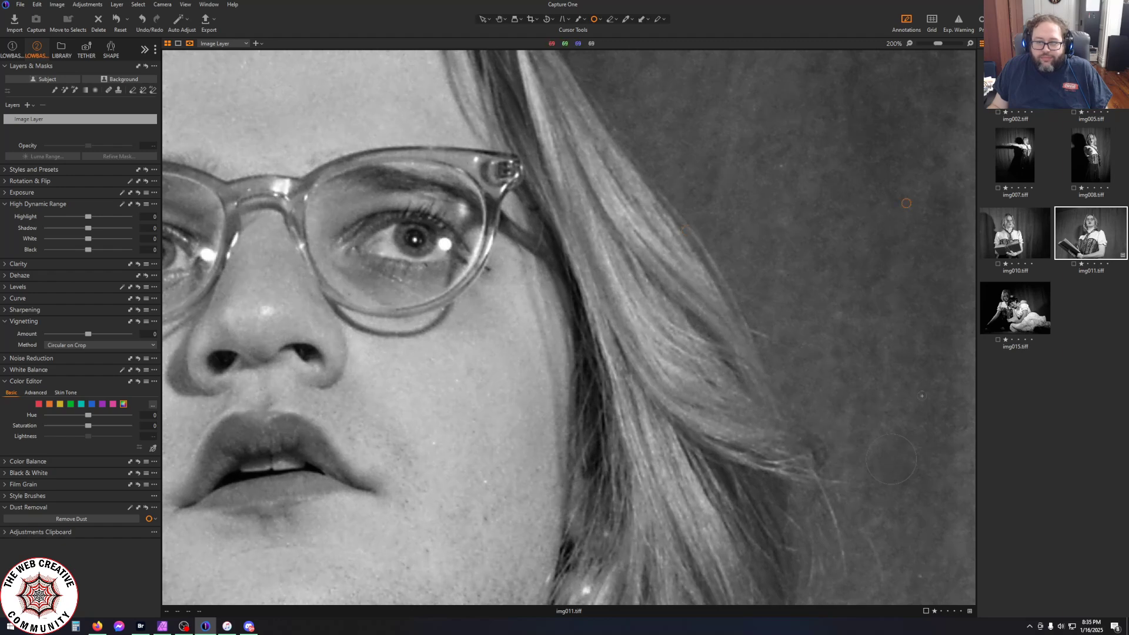
Use Remove Spot on the small mark on the neck just above the ruffled collar
scroll(497, 567, "down", 3)
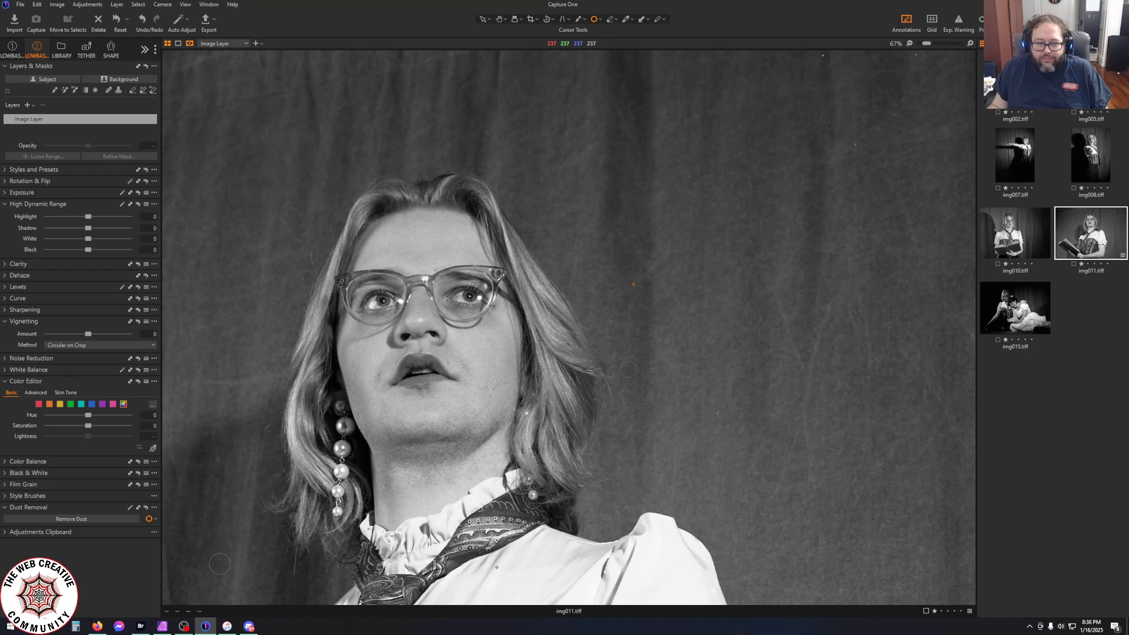
scroll(461, 490, "up", 3)
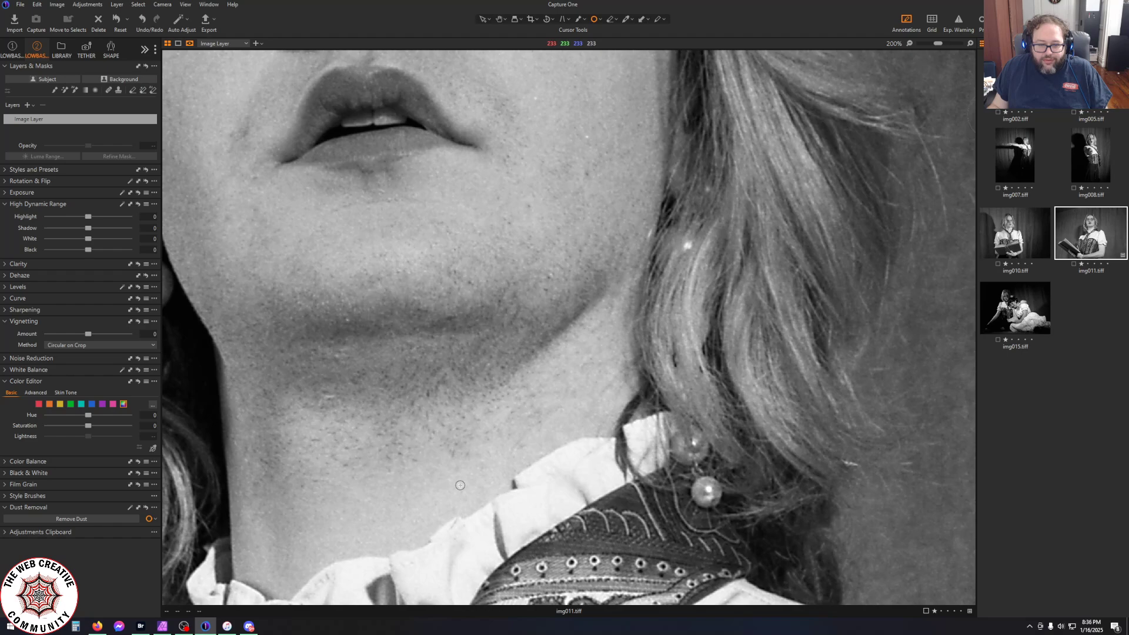
left_click(461, 486)
scroll(461, 486, "down", 3)
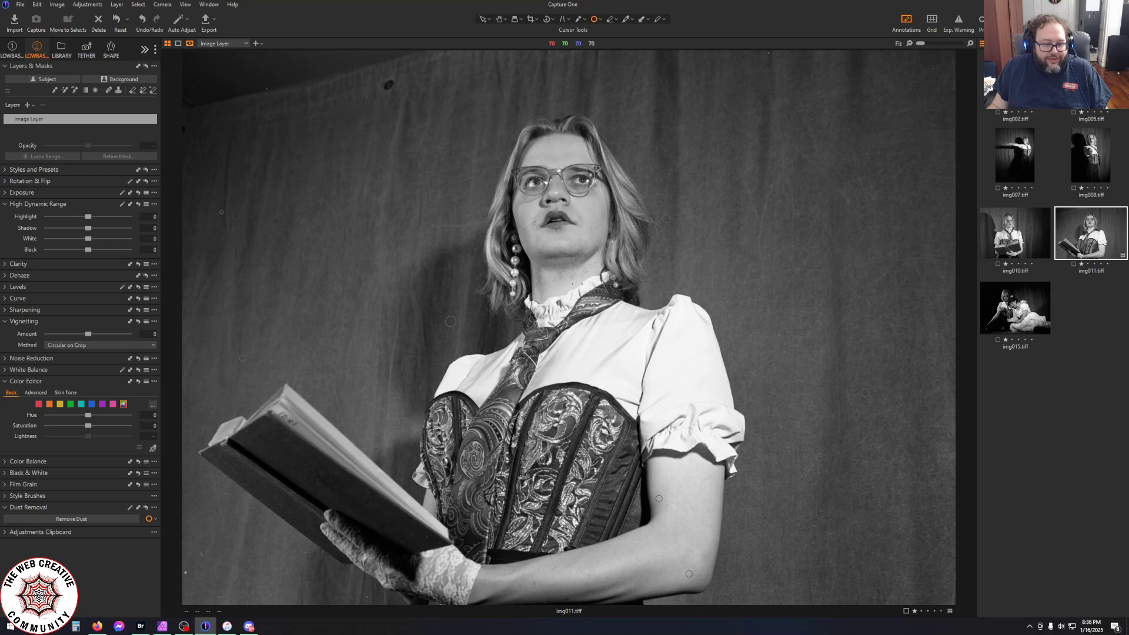
Use Remove Spot on the light speck on the backdrop just below the book's outer corner
scroll(421, 561, "up", 3)
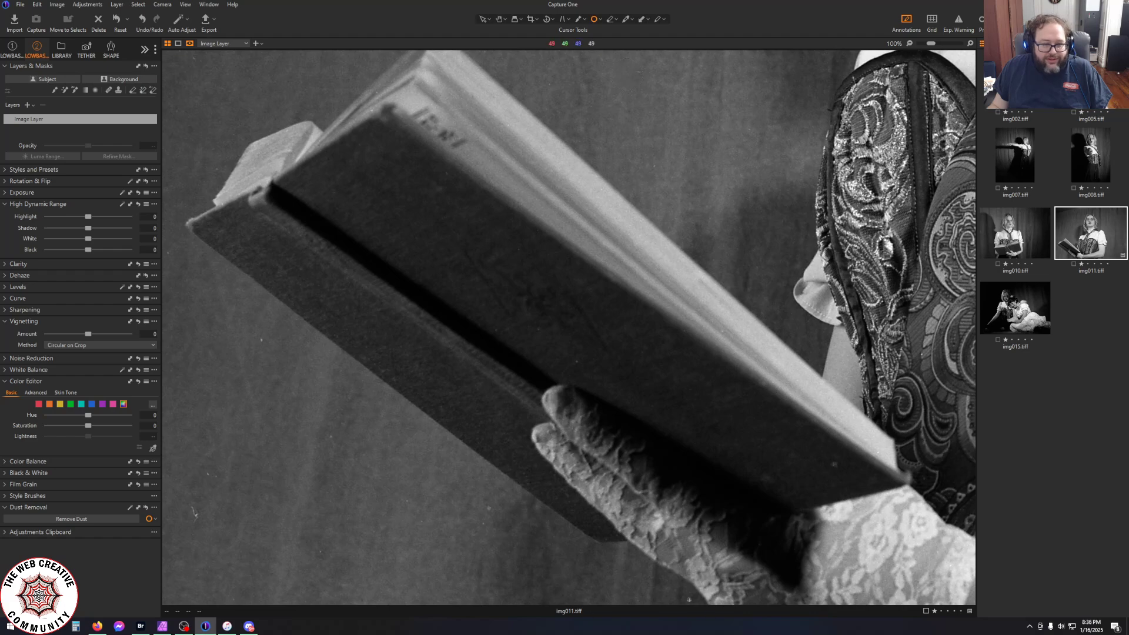
scroll(574, 561, "down", 2)
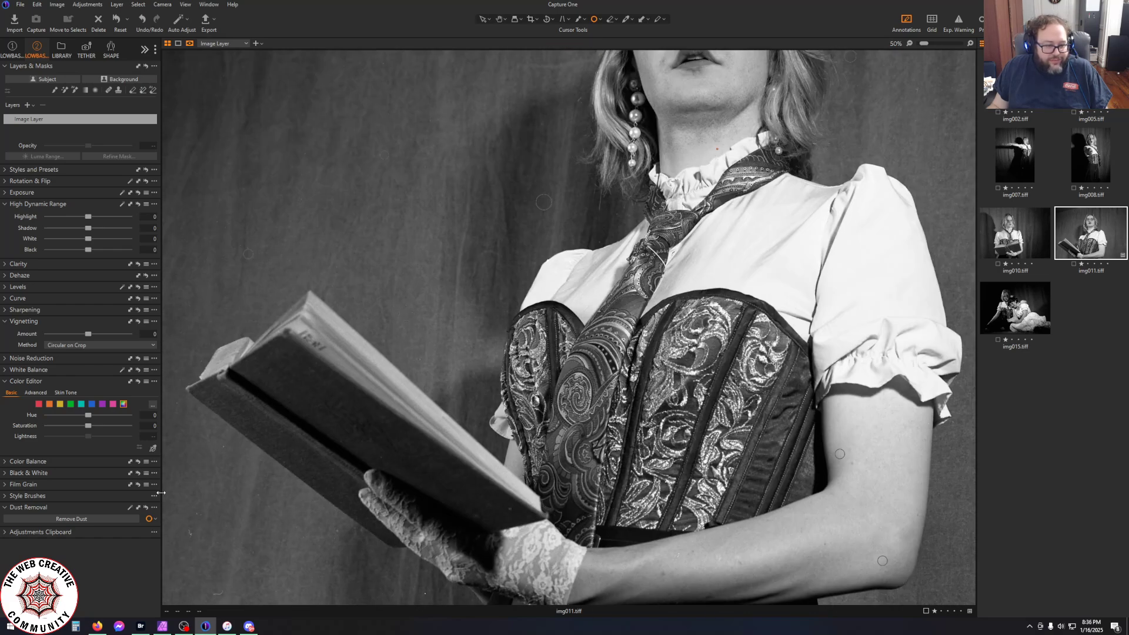
scroll(235, 485, "up", 1)
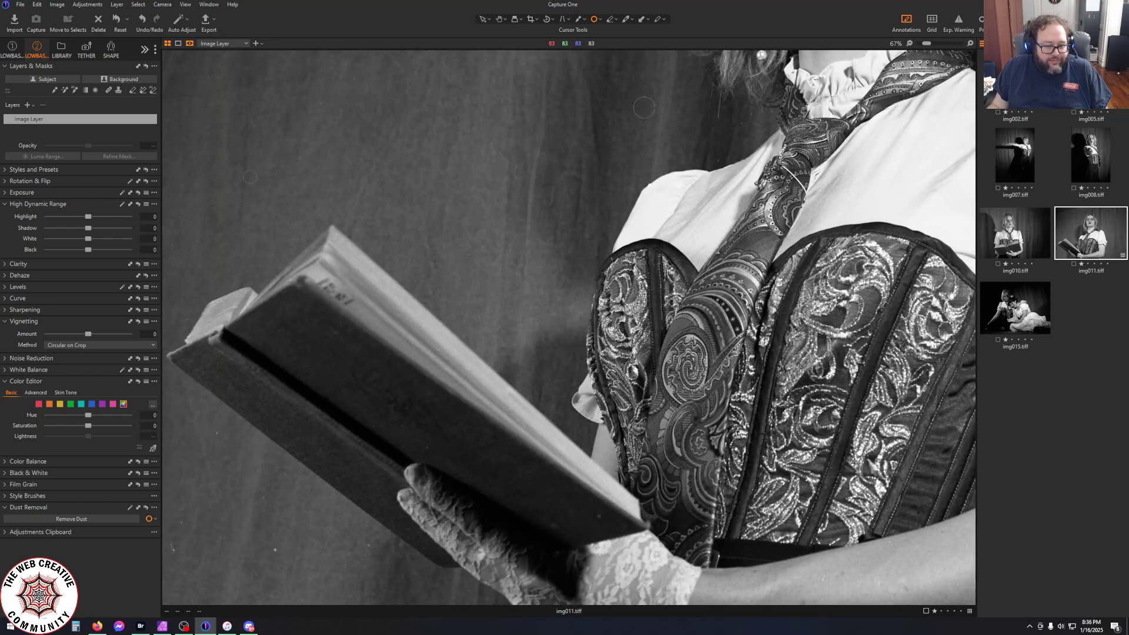
scroll(220, 480, "up", 3)
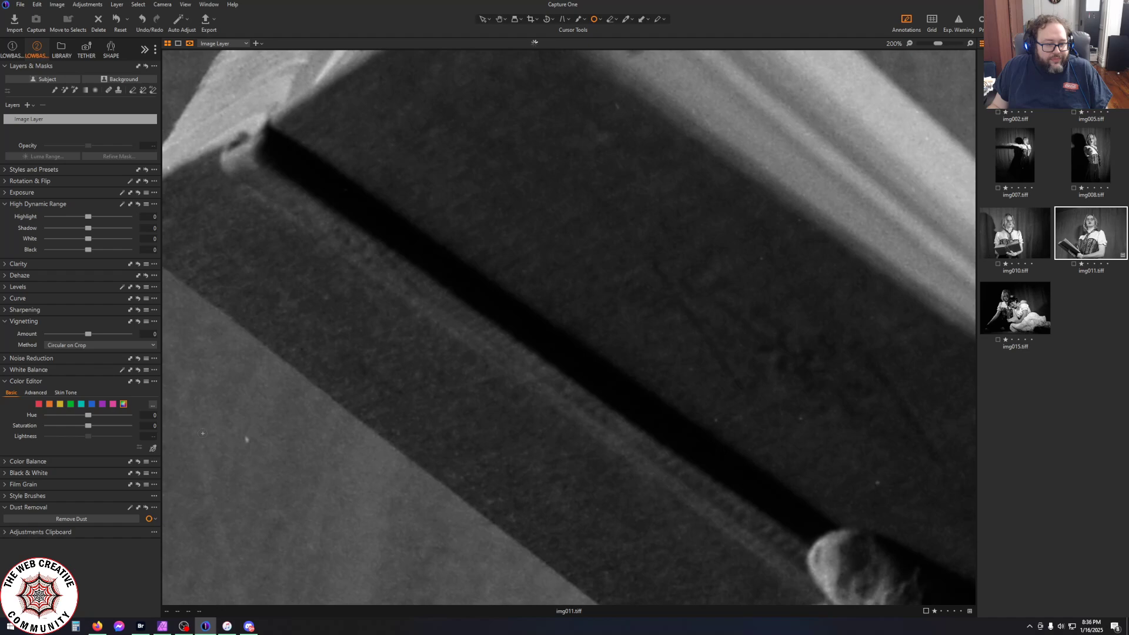
left_click(247, 439)
scroll(306, 497, "down", 3)
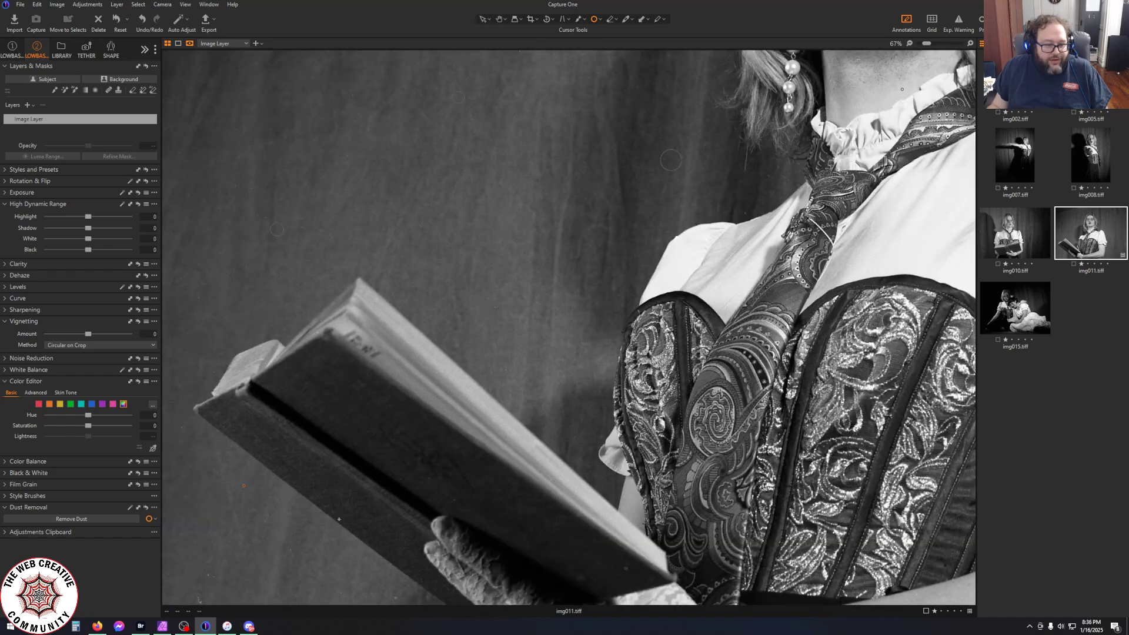
Use Remove Spot on the faint specks on the backdrop beneath the book's lower edge
scroll(244, 486, "up", 1)
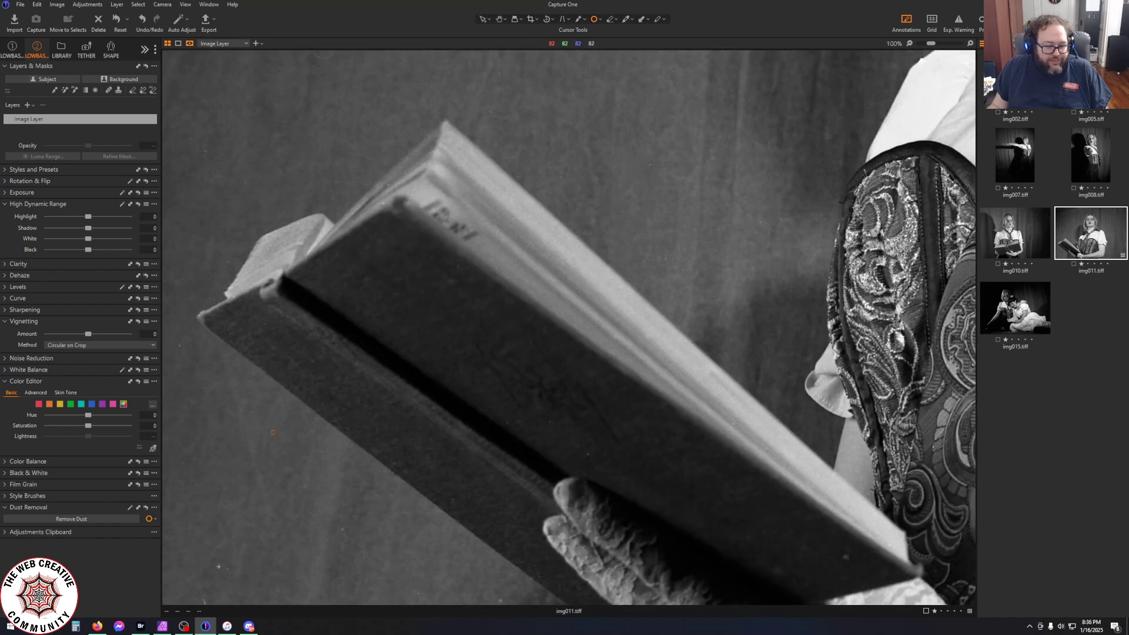
scroll(218, 567, "up", 4)
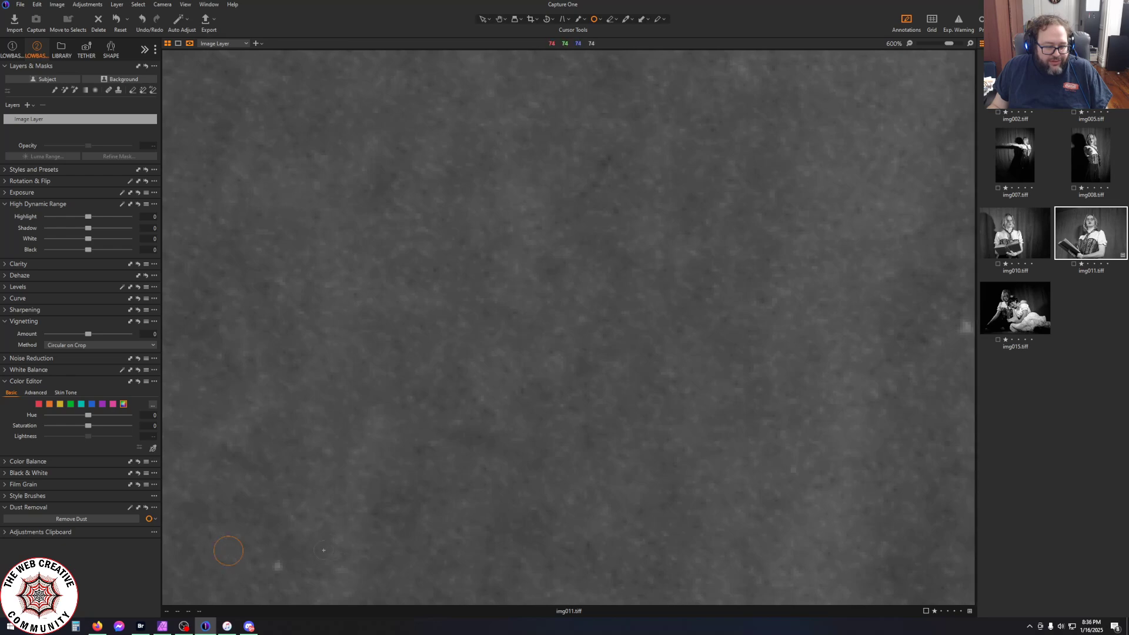
scroll(288, 556, "down", 3)
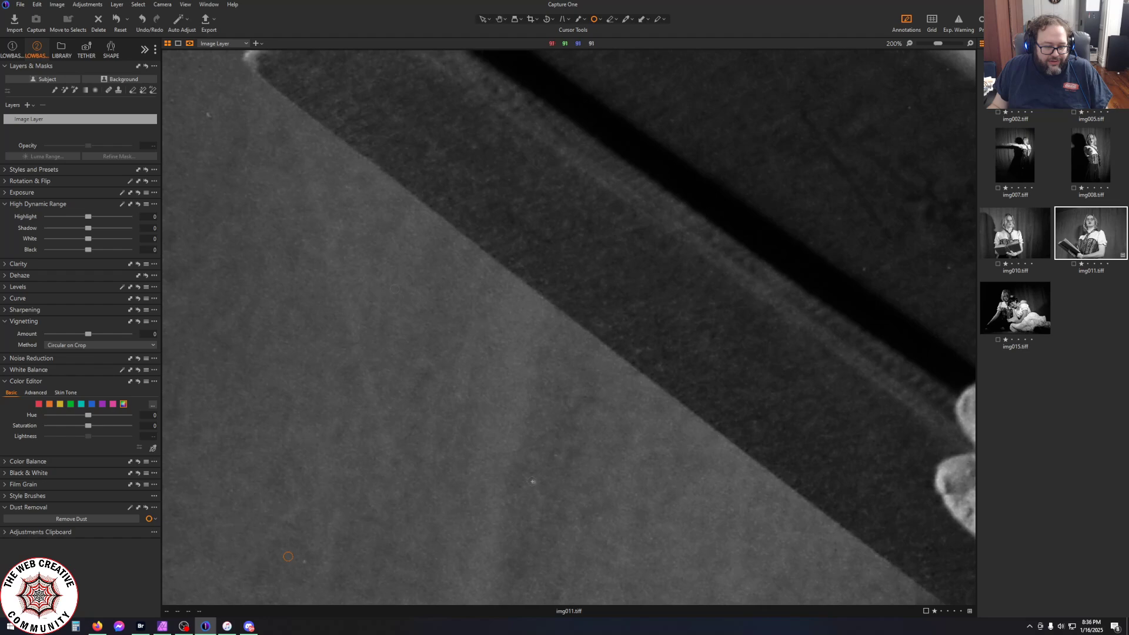
scroll(354, 501, "down", 1)
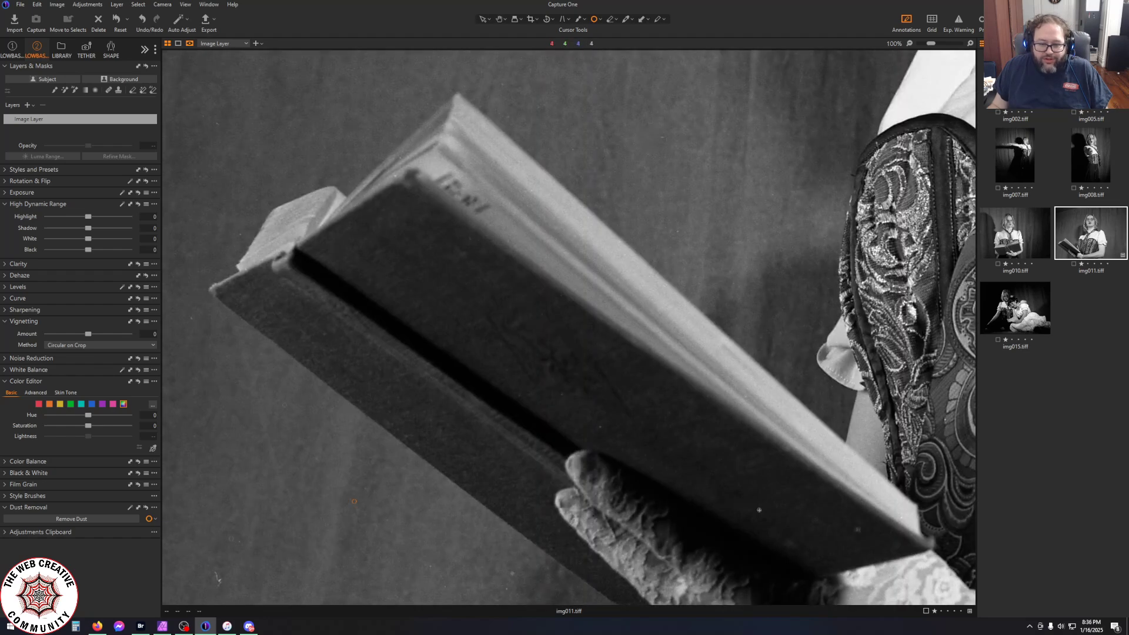
Use Remove Spot on the specks on the book's page edge, its cover corner and the dark cover above the gloved fingers
scroll(857, 526, "up", 1)
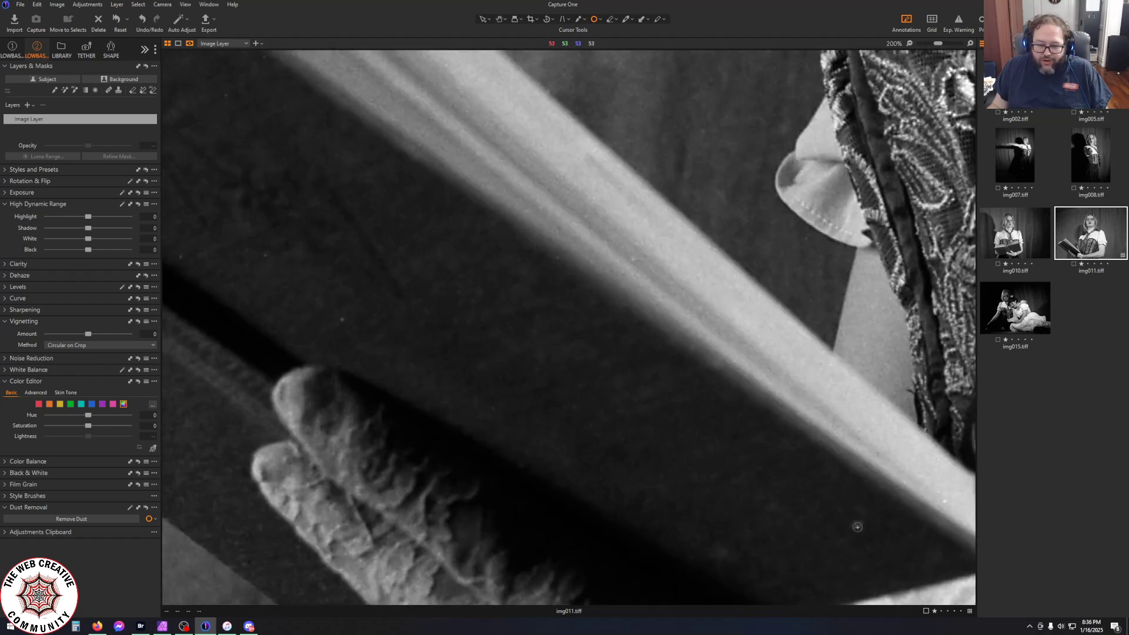
left_click(946, 501)
left_click(859, 526)
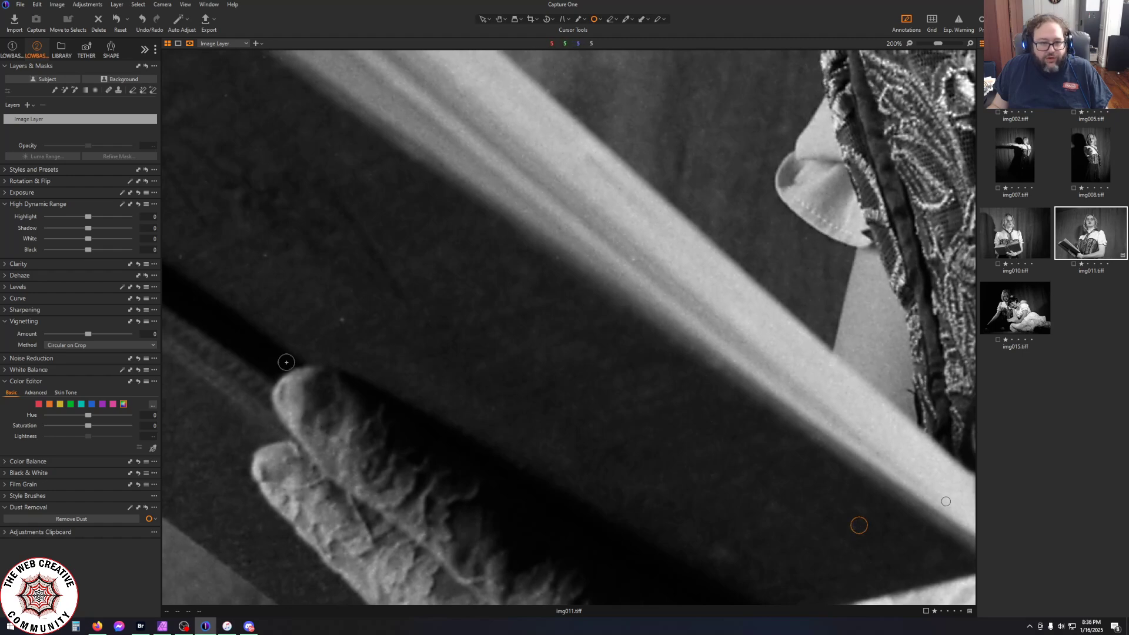
left_click(343, 319)
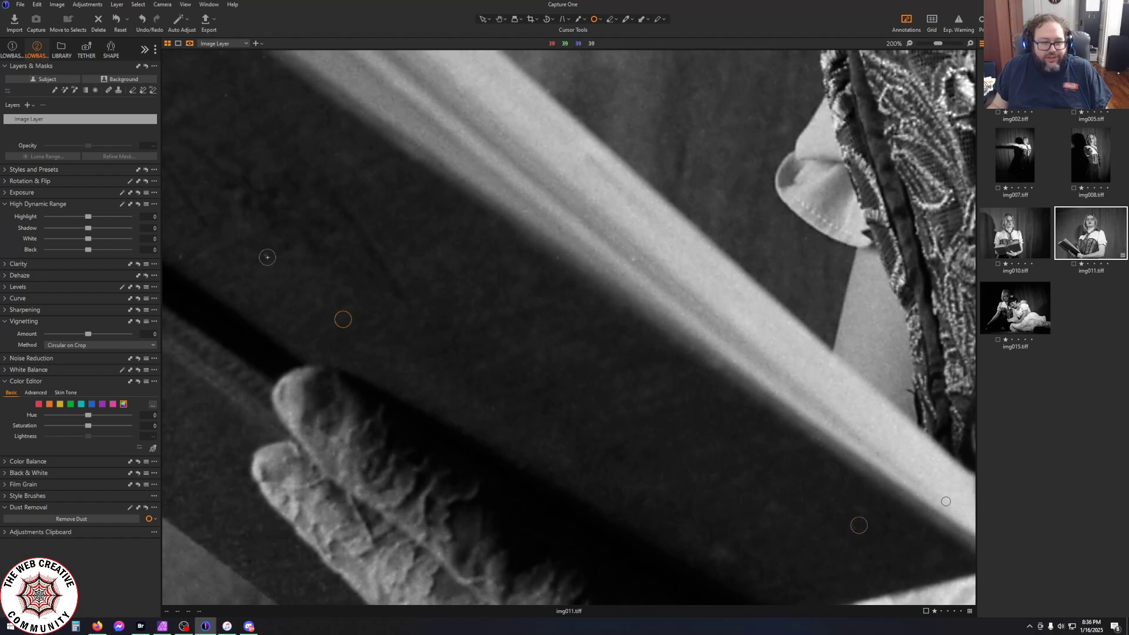
scroll(267, 262, "down", 3)
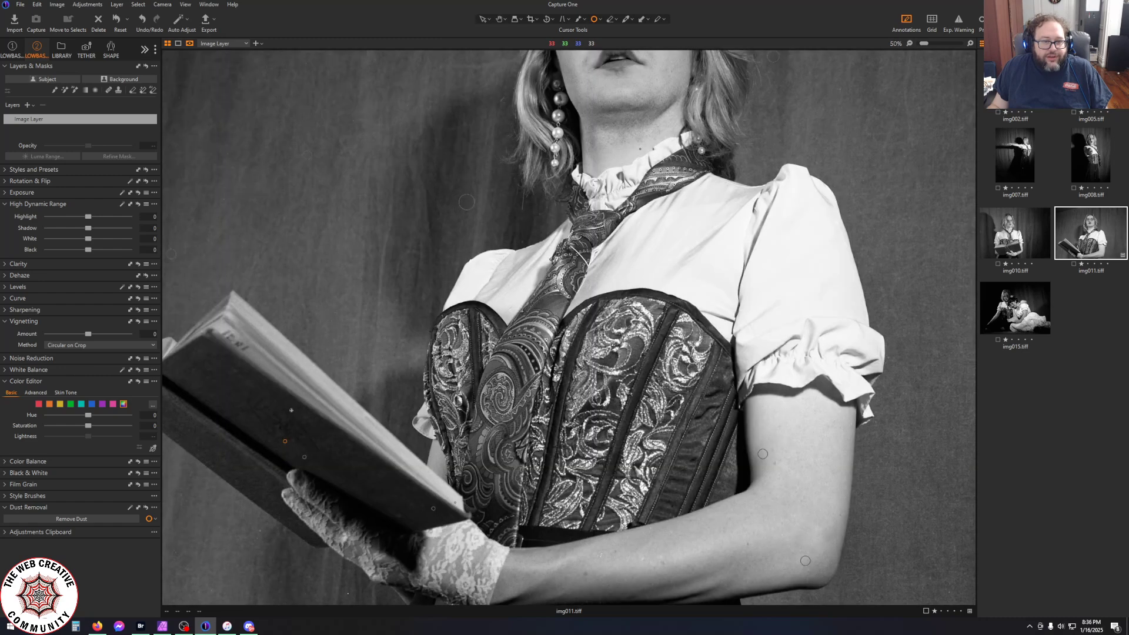
scroll(291, 409, "down", 1)
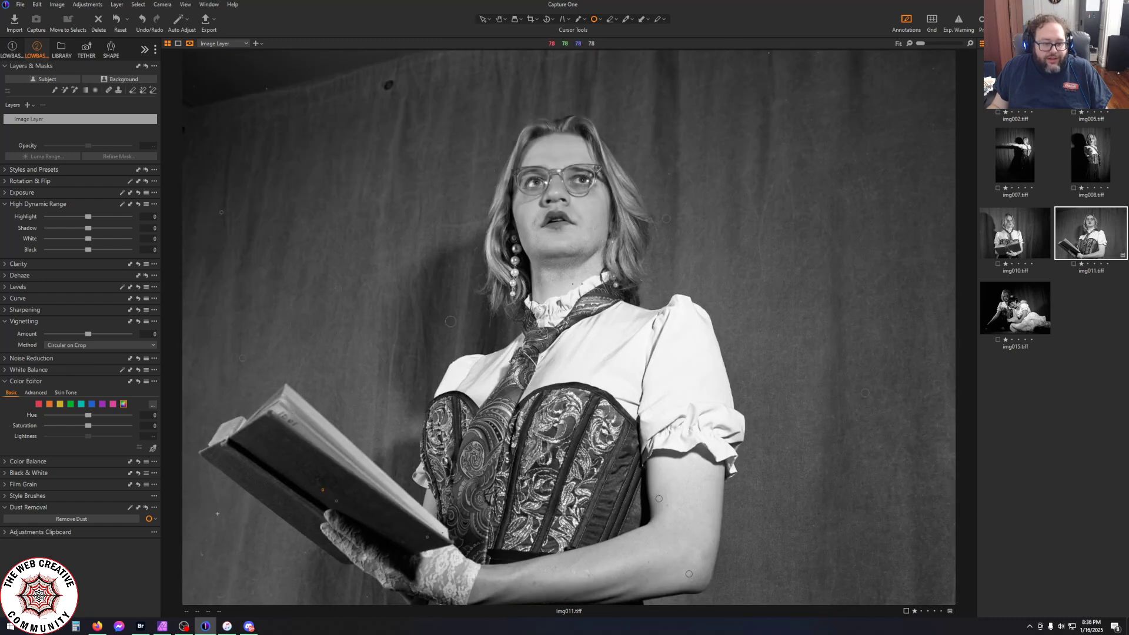
Use Remove Spot on the curved fiber and the remaining scattered specks on the backdrop below the book
scroll(195, 560, "up", 3)
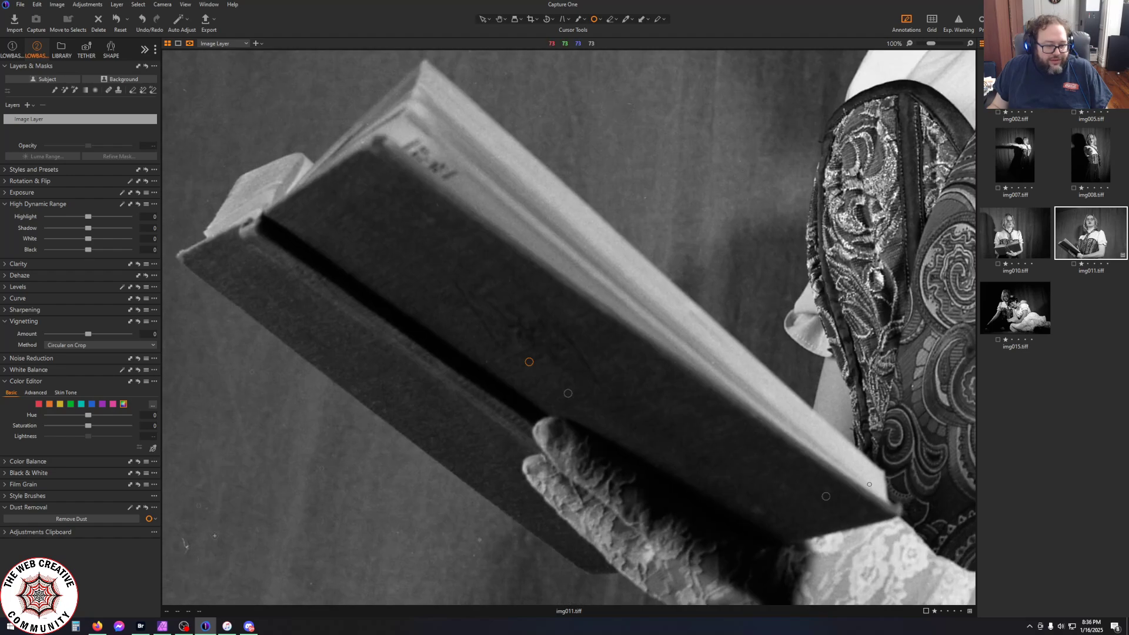
scroll(189, 546, "up", 1)
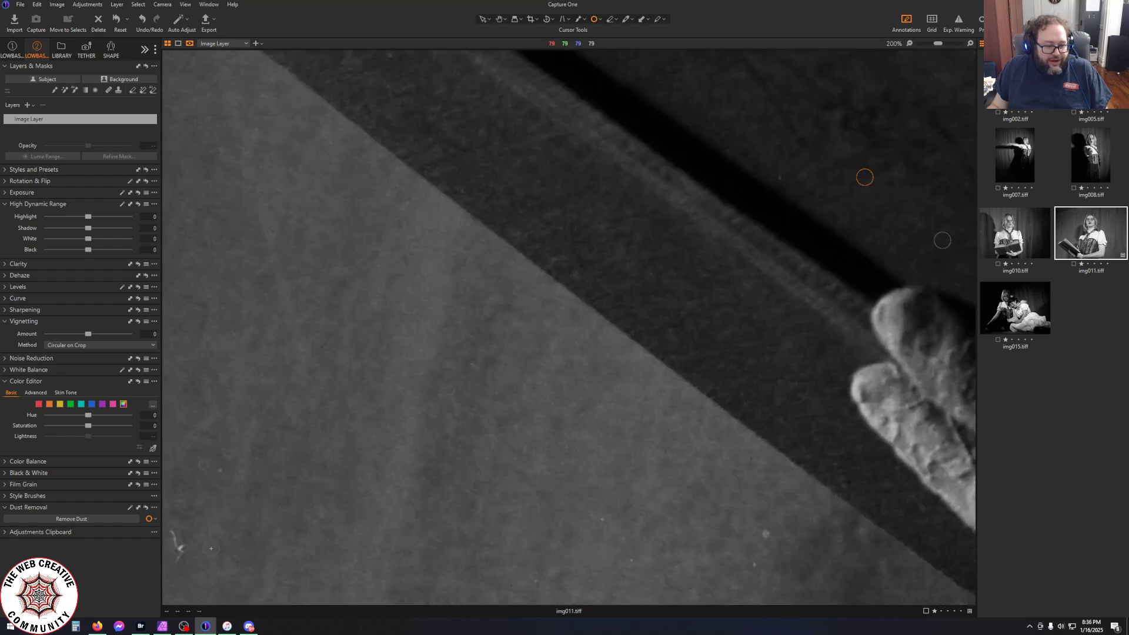
left_click(171, 533)
left_click(178, 543)
left_click(764, 536)
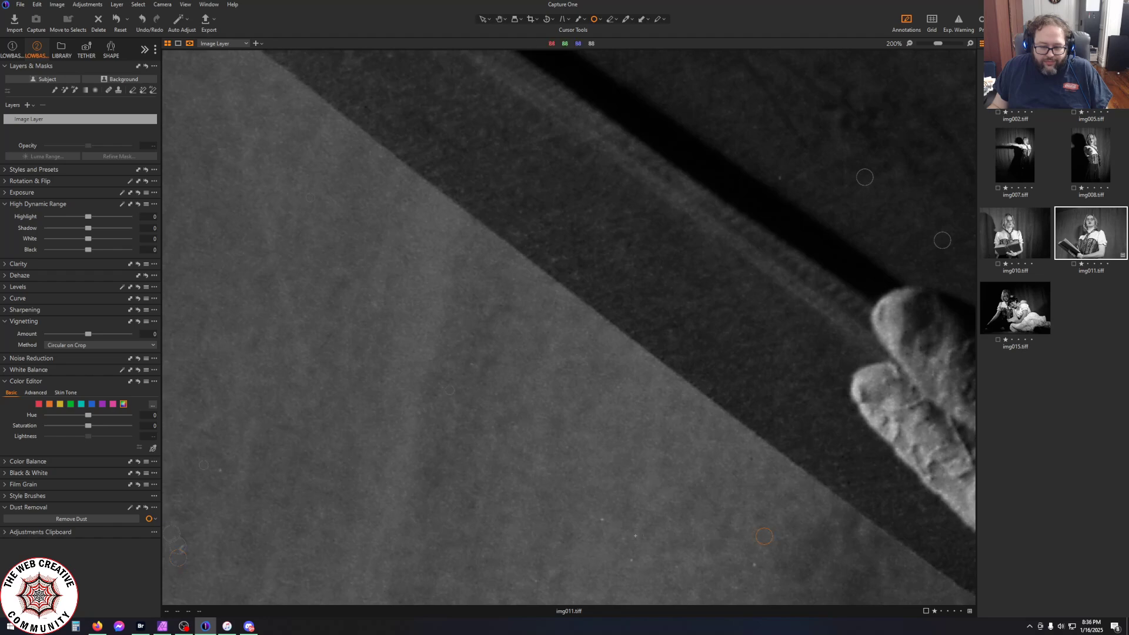
left_click(602, 520)
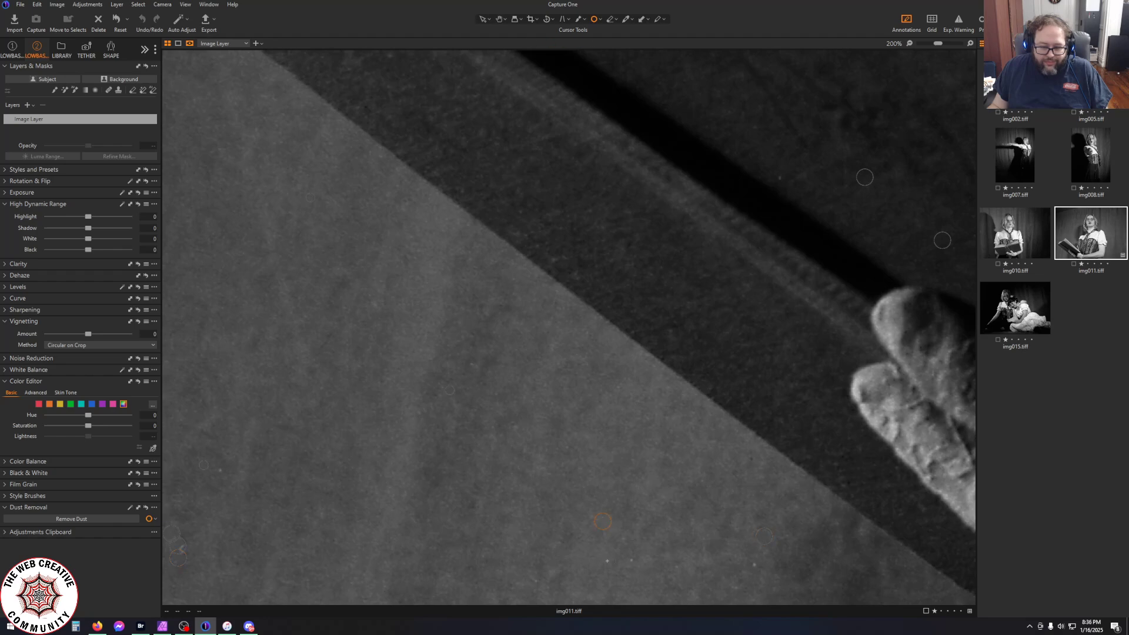
left_click(754, 567)
left_click(531, 579)
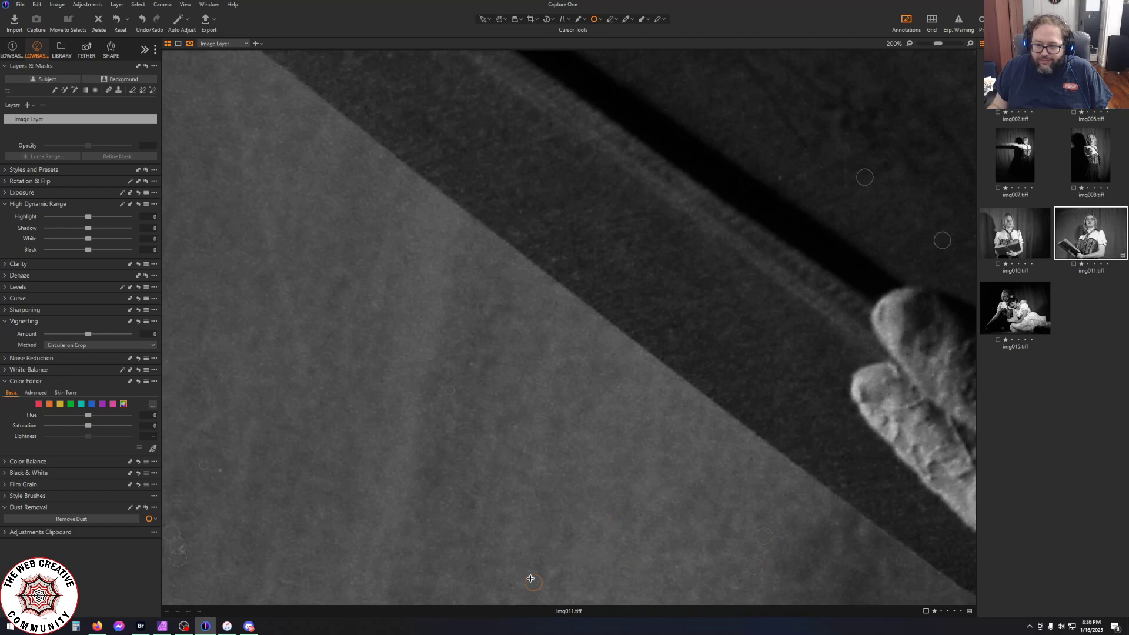
scroll(526, 575, "down", 5)
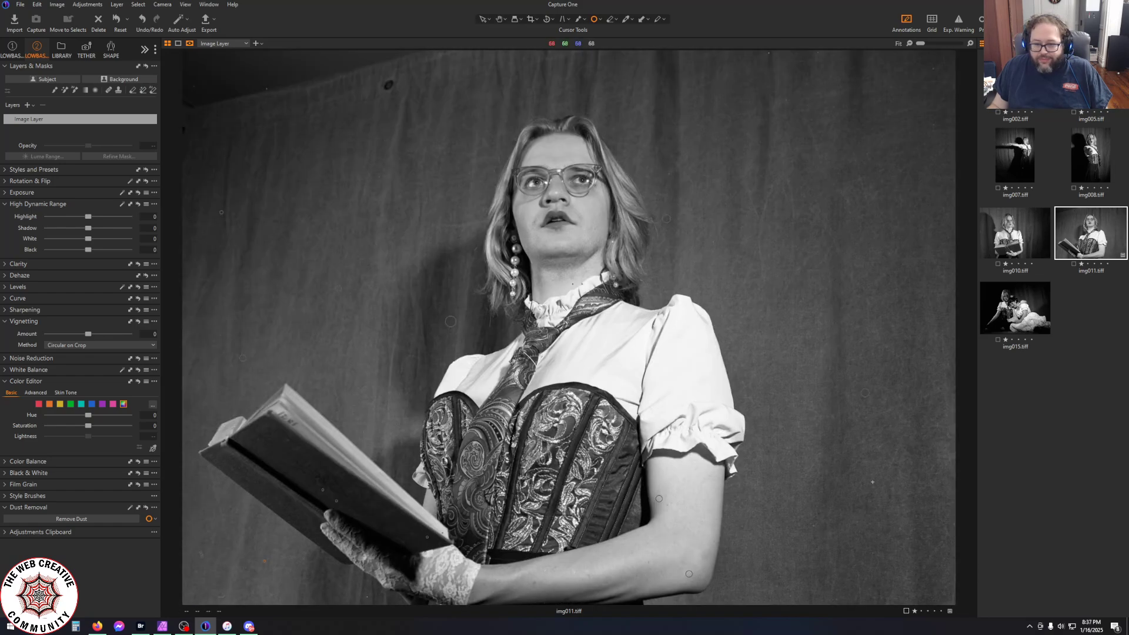
Check the retouched photo without spot markers, then use Remove Spot on the bright specks on the upper-right backdrop, beyond the hair
scroll(768, 72, "up", 2)
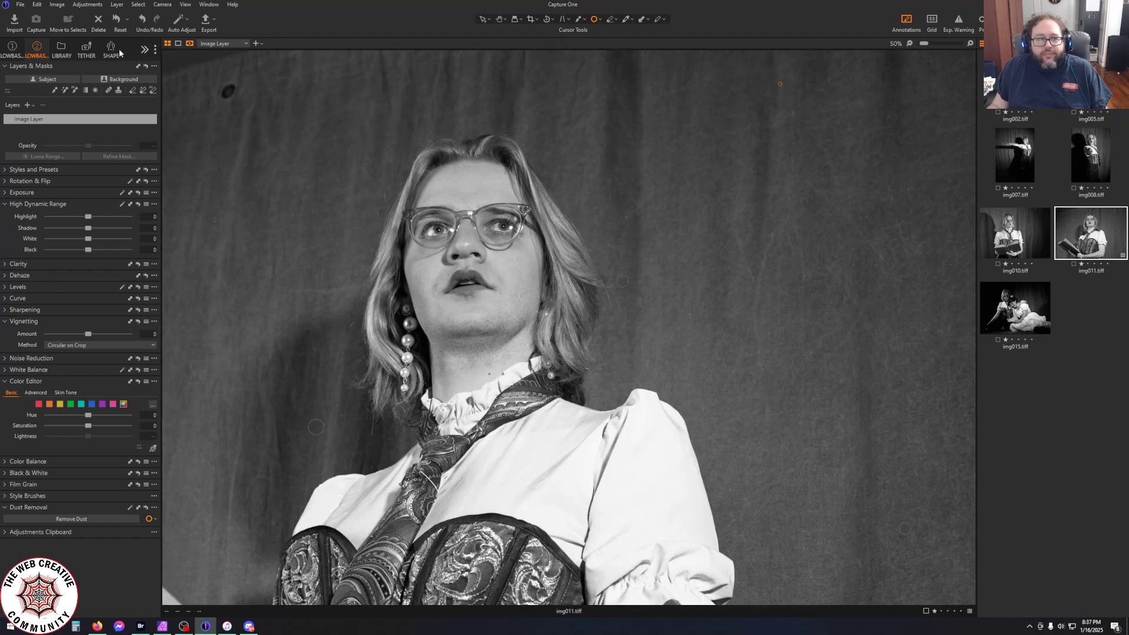
left_click(485, 21)
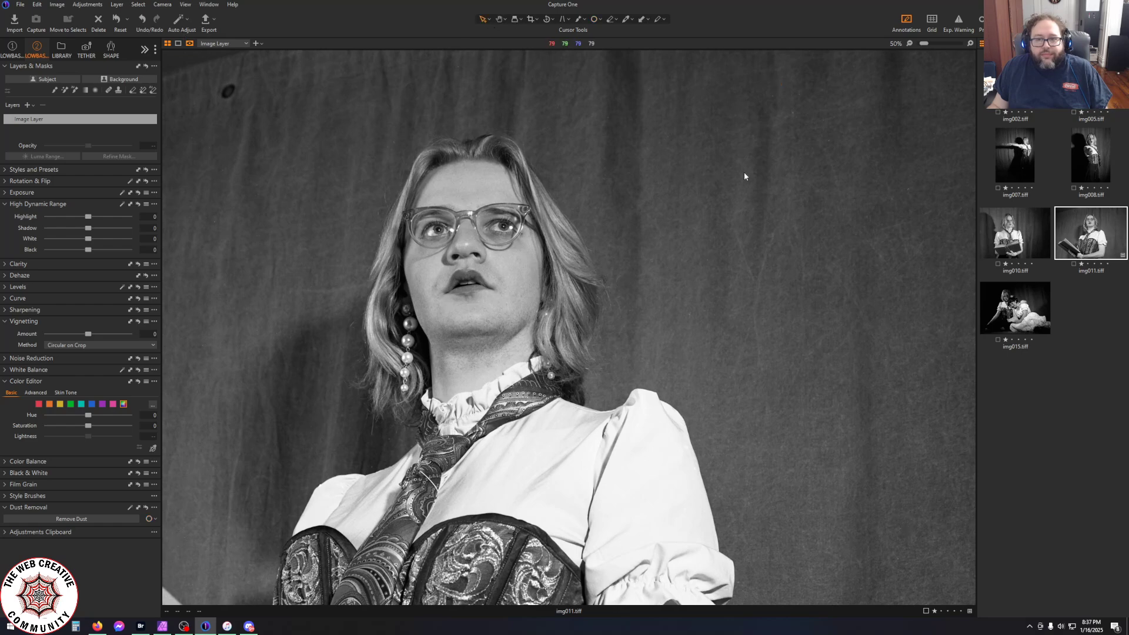
scroll(731, 219, "down", 2)
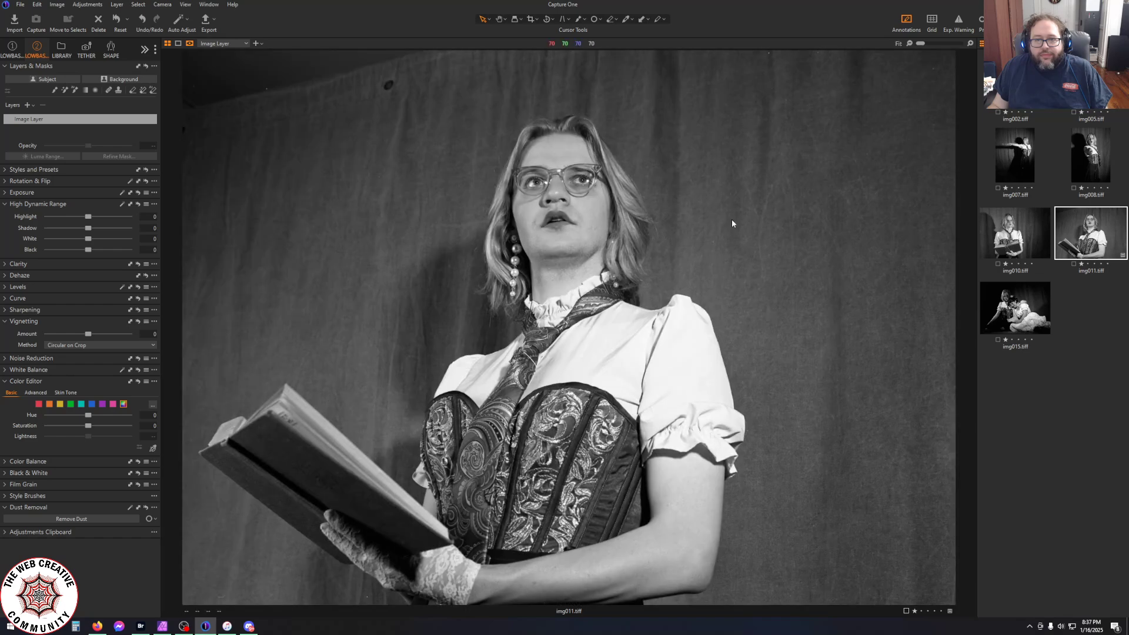
scroll(785, 56, "up", 4)
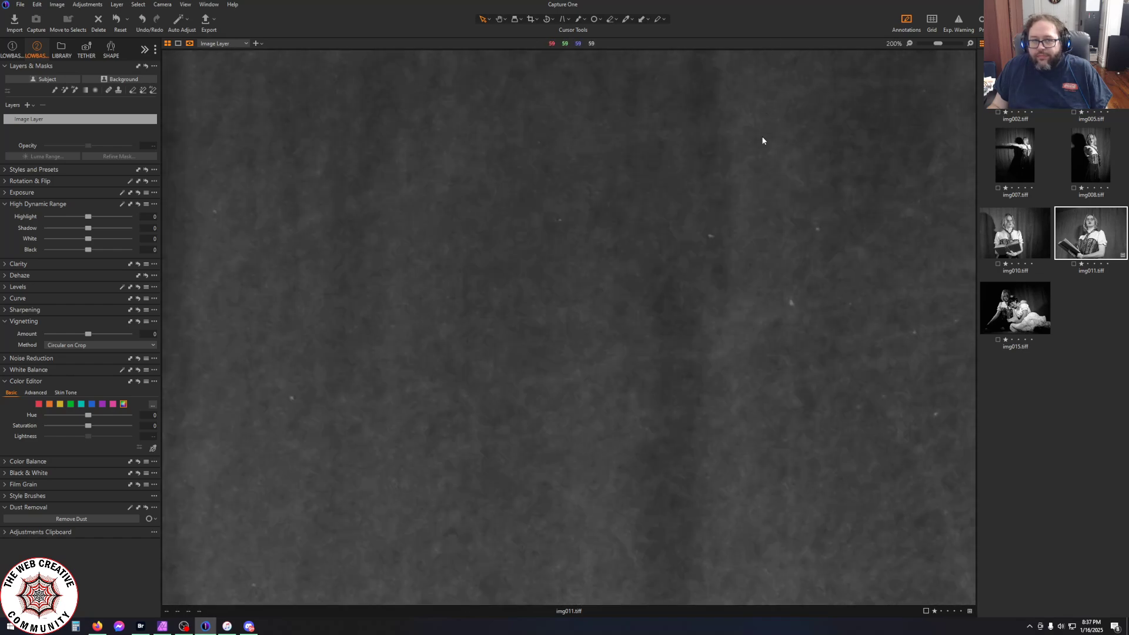
left_click(505, 20)
left_click(500, 26)
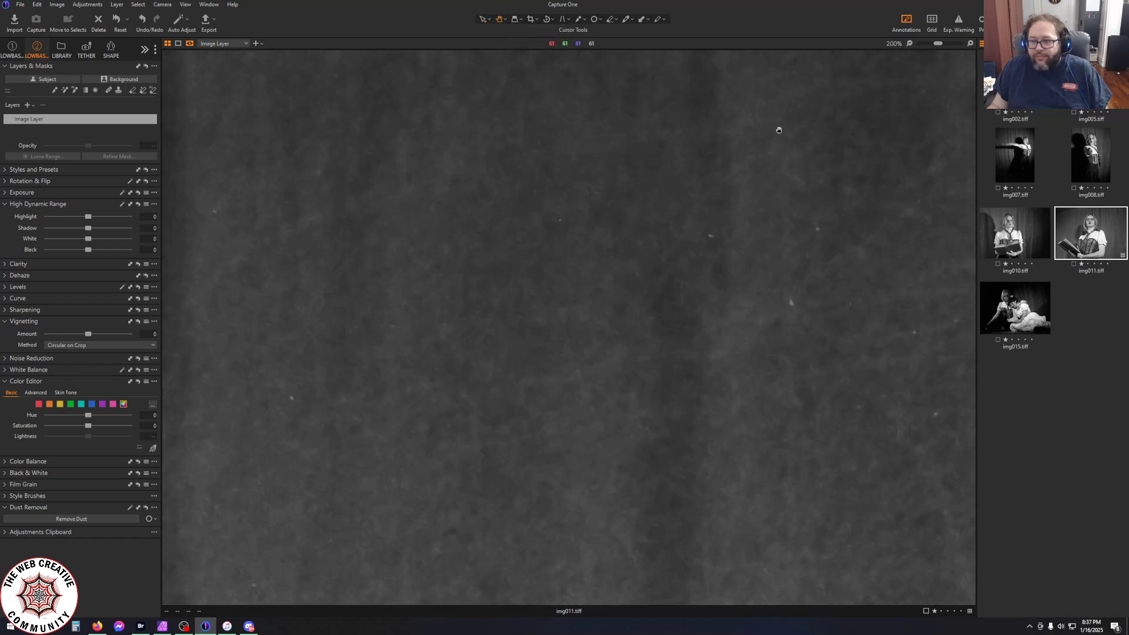
left_click_drag(783, 121, 474, 310)
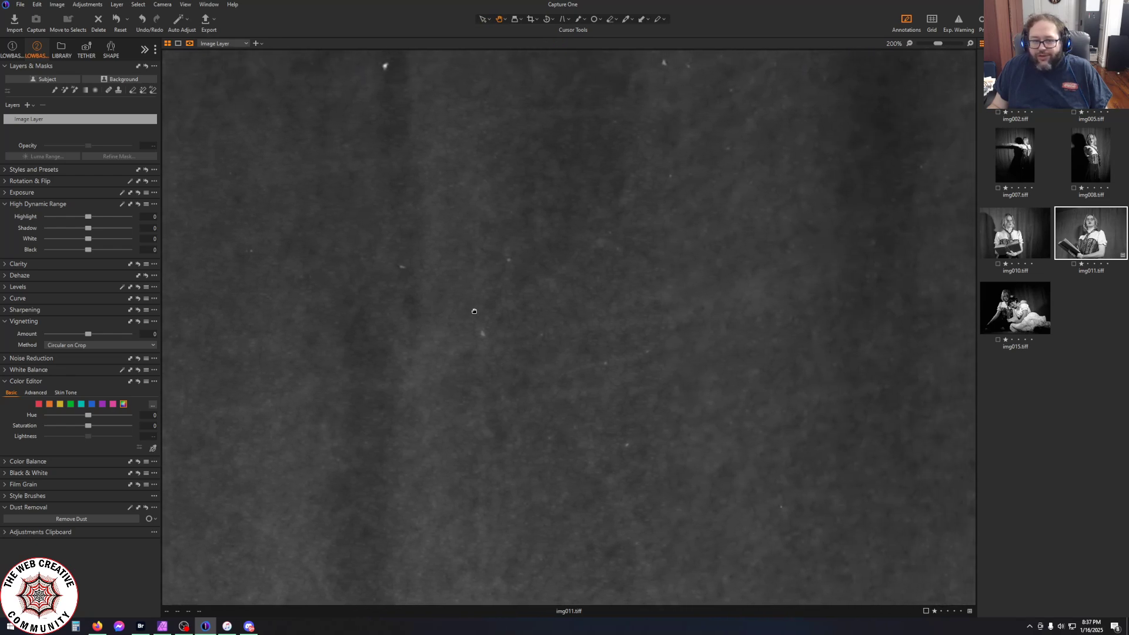
left_click(594, 19)
left_click(387, 67)
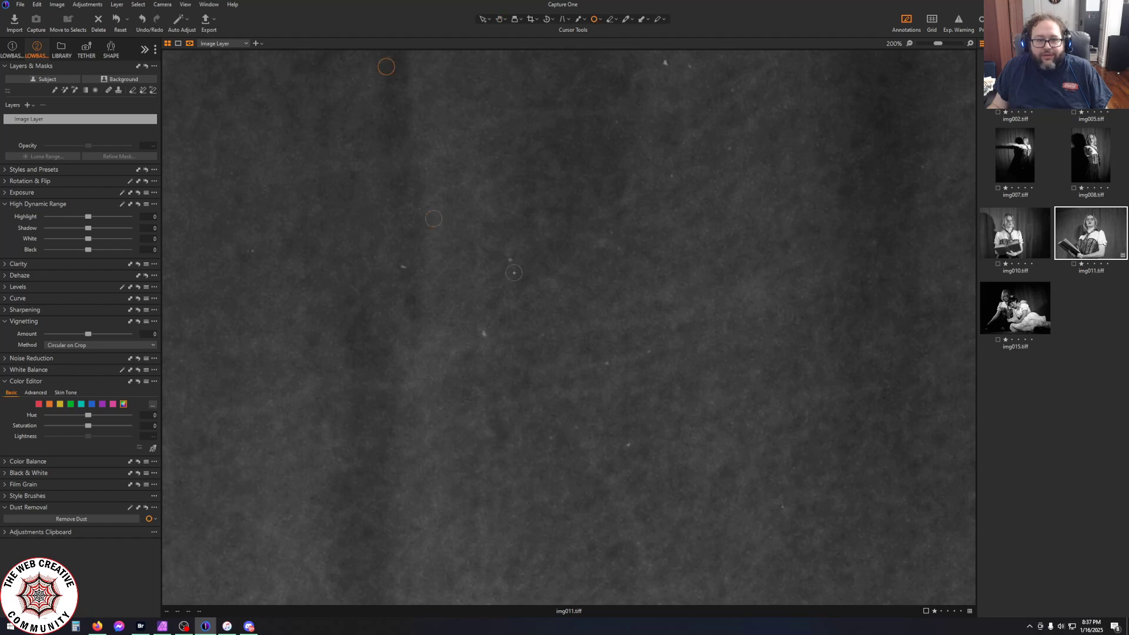
left_click(509, 261)
left_click(484, 332)
left_click(403, 267)
Use Remove Spot on the cluster of light specks along the upper-right backdrop, closer to the photo's top edge
left_click(667, 63)
left_click(690, 66)
left_click(730, 148)
left_click(672, 178)
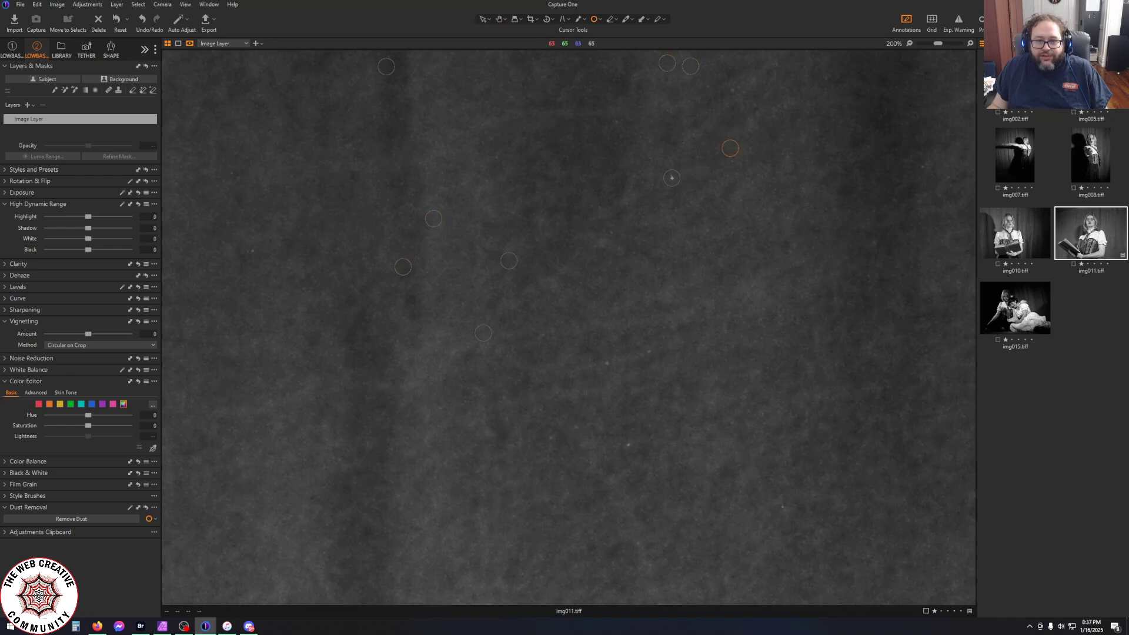
left_click(615, 120)
left_click(736, 85)
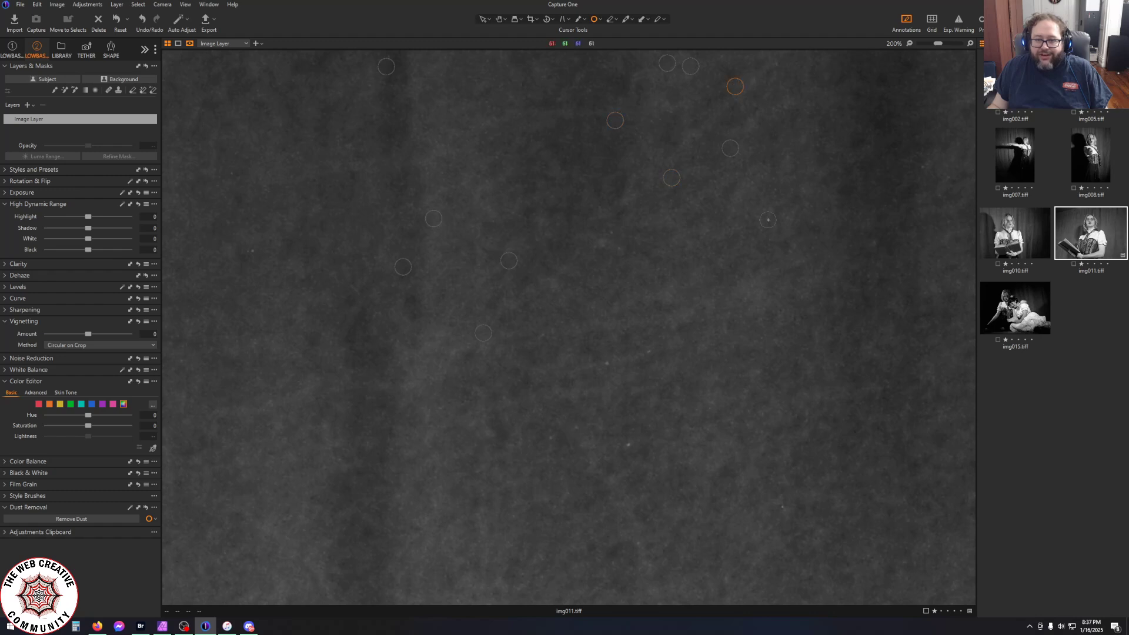
Use Remove Spot on the remaining faint specks slightly lower on the upper-right backdrop and check the whole photo
left_click(627, 444)
left_click(609, 361)
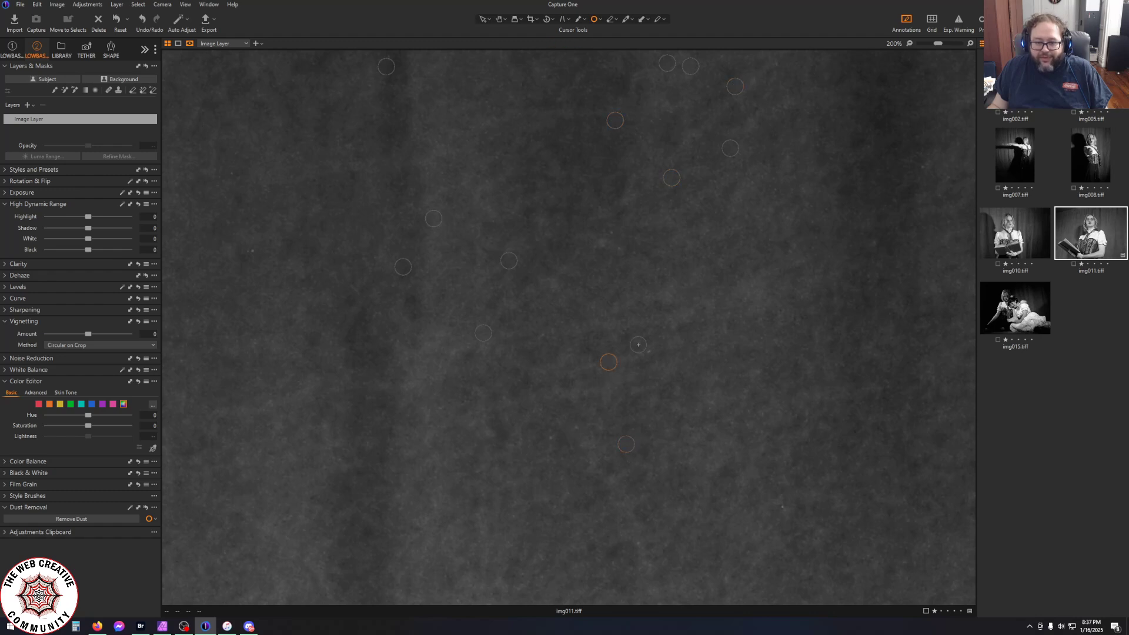
left_click(649, 351)
left_click(549, 438)
left_click(542, 334)
key("ctrl+0")
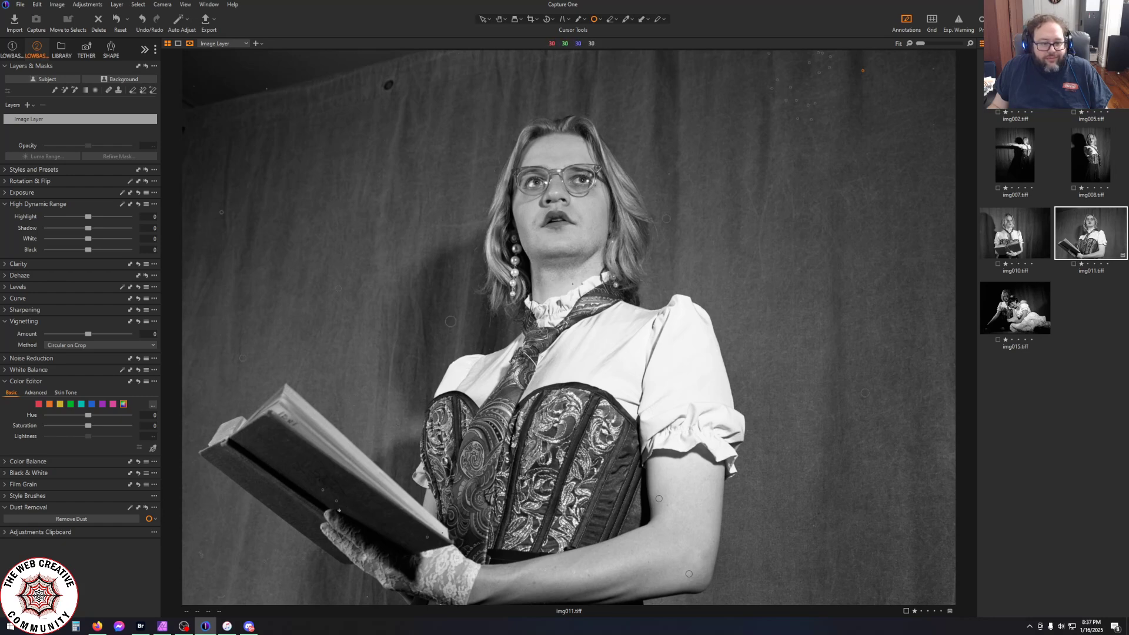
scroll(353, 574, "up", 1)
scroll(356, 576, "down", 1)
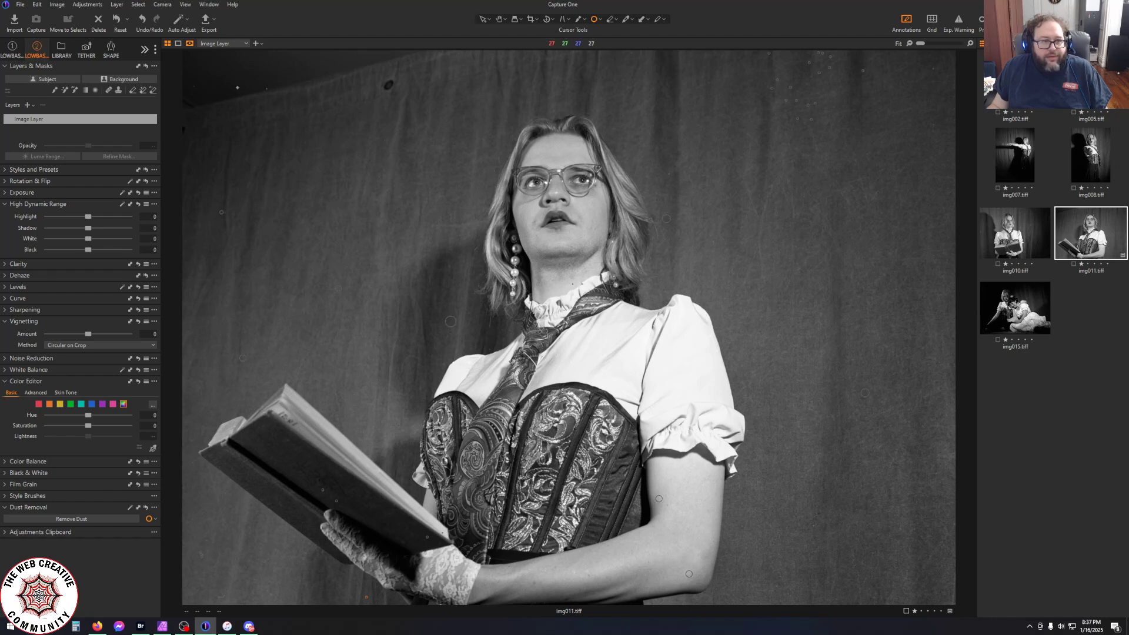
Crop the photo with an unconstrained ratio to about 16.40 by 11.04 in, trimming its upper edge and slightly its left edge
key("v")
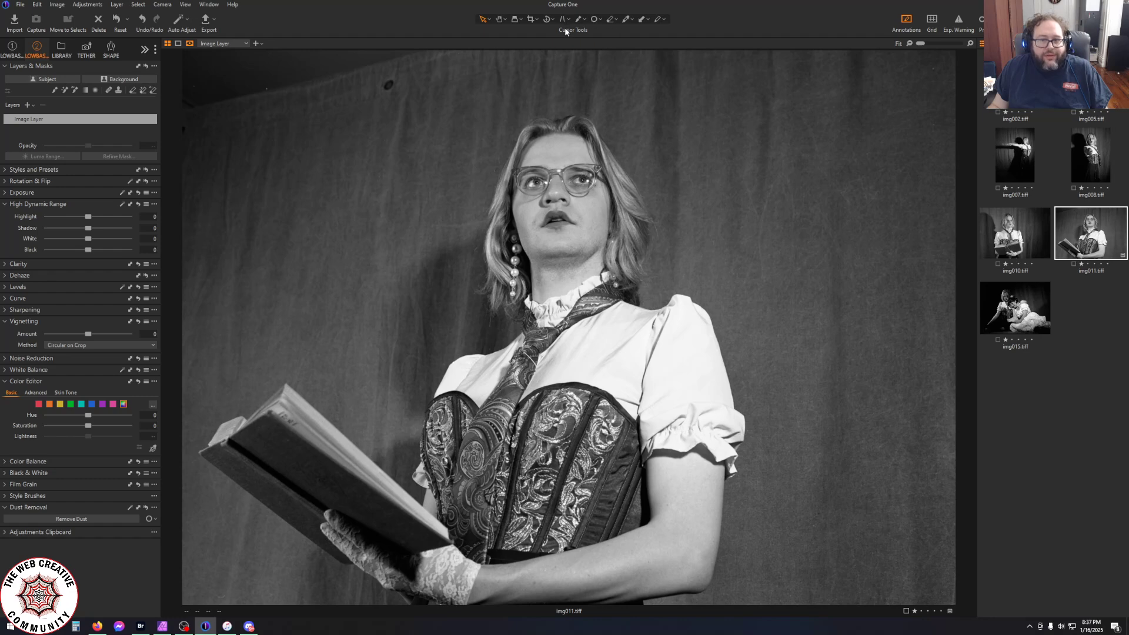
left_click(531, 18)
left_click(537, 19)
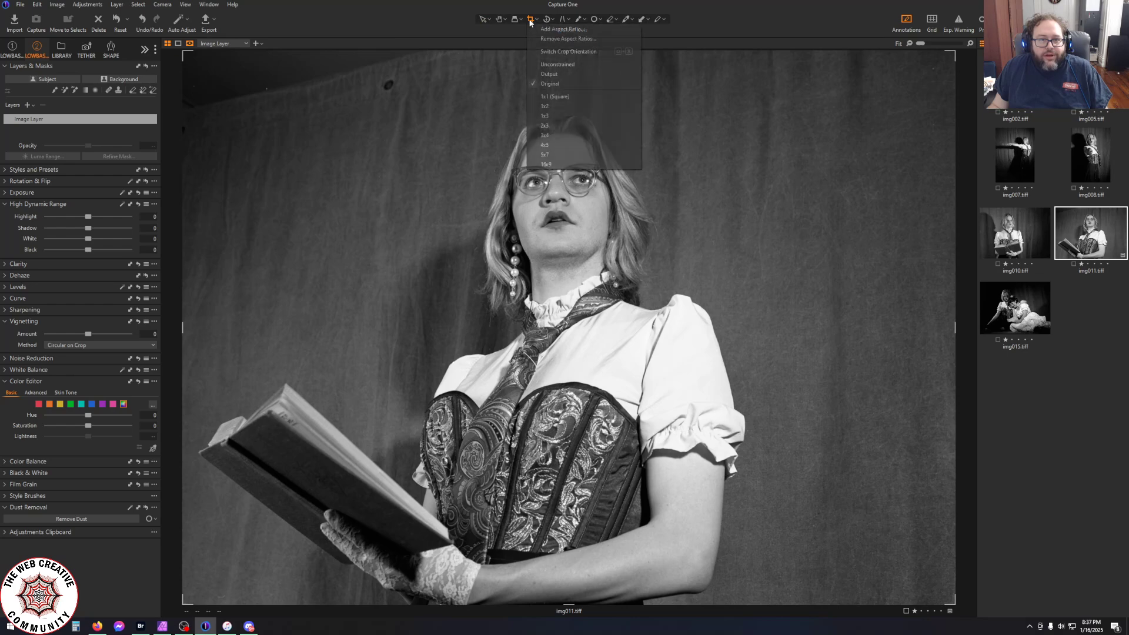
left_click(563, 63)
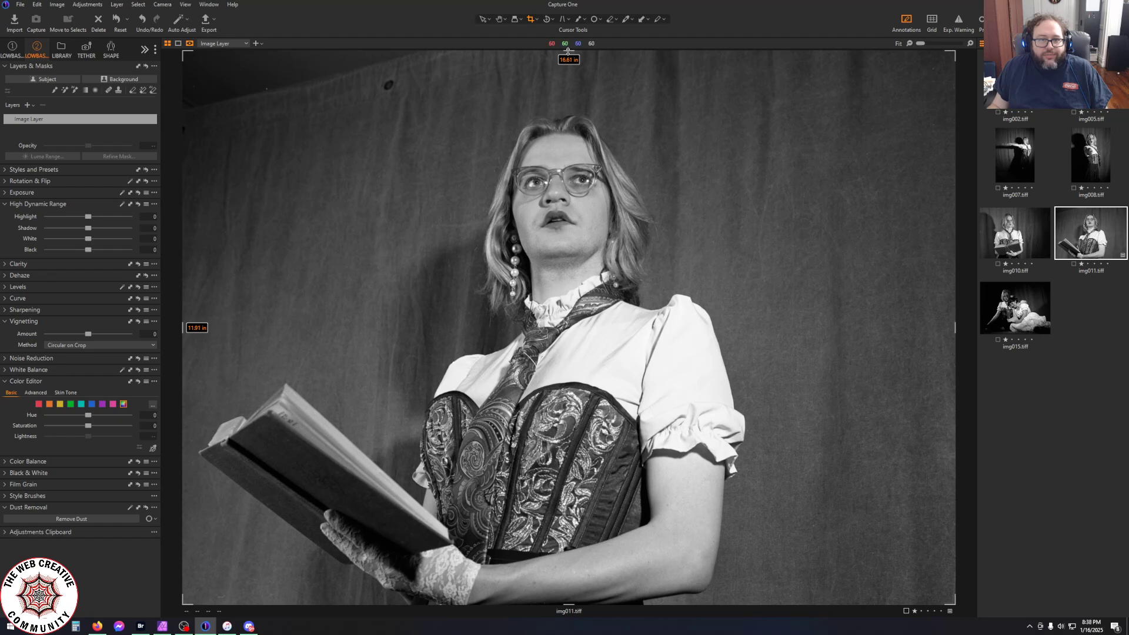
left_click_drag(568, 53, 567, 91)
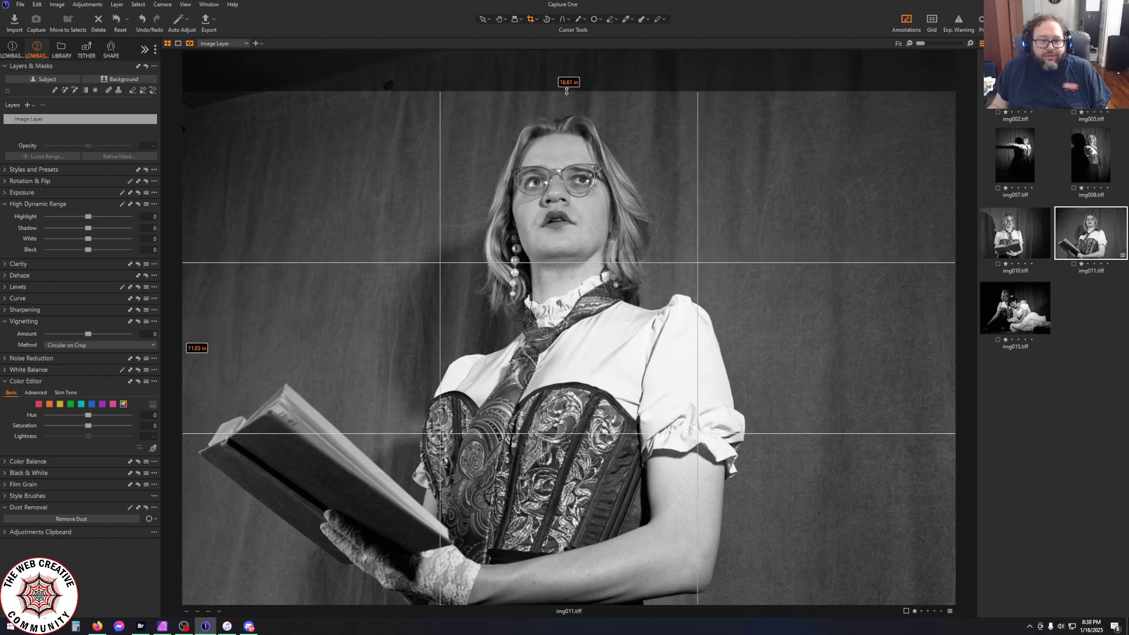
left_click_drag(567, 91, 567, 91)
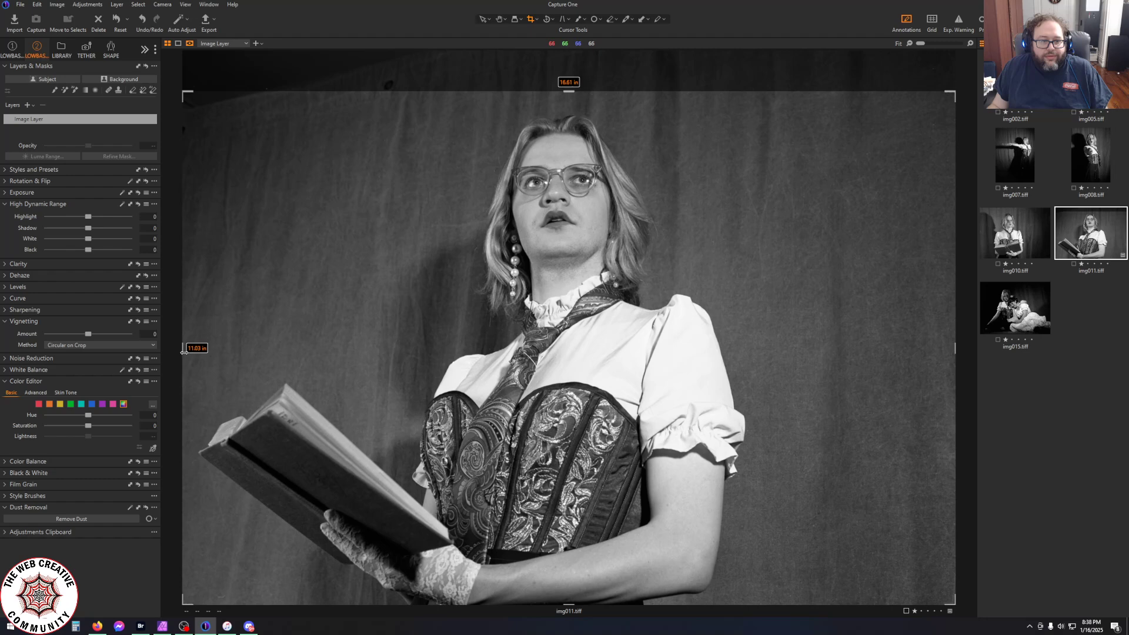
left_click_drag(182, 350, 191, 352)
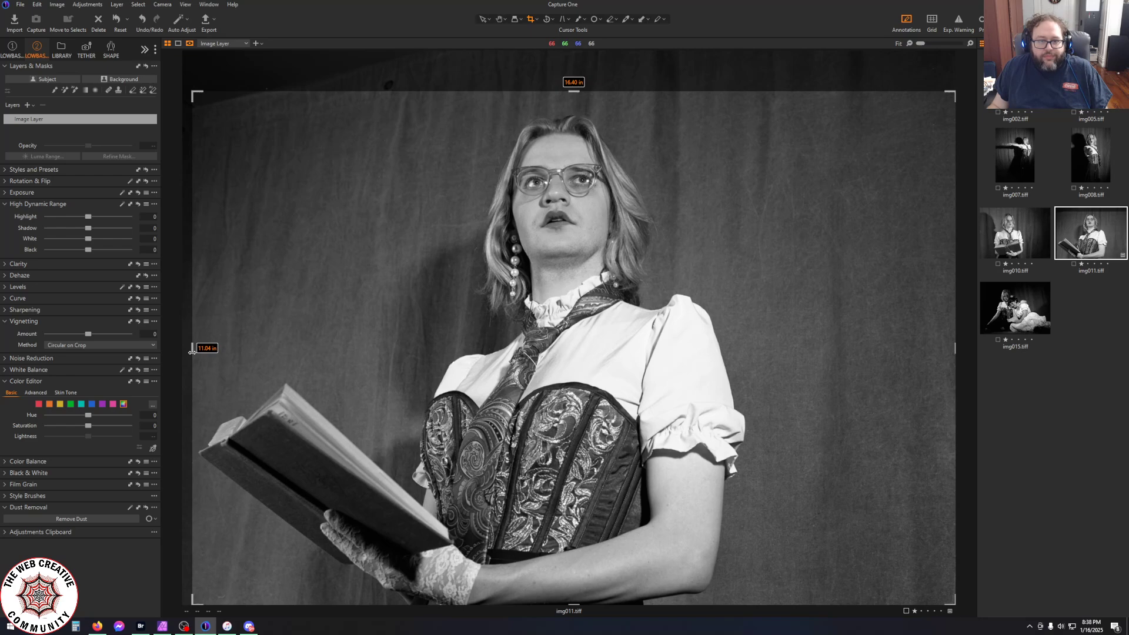
key("h")
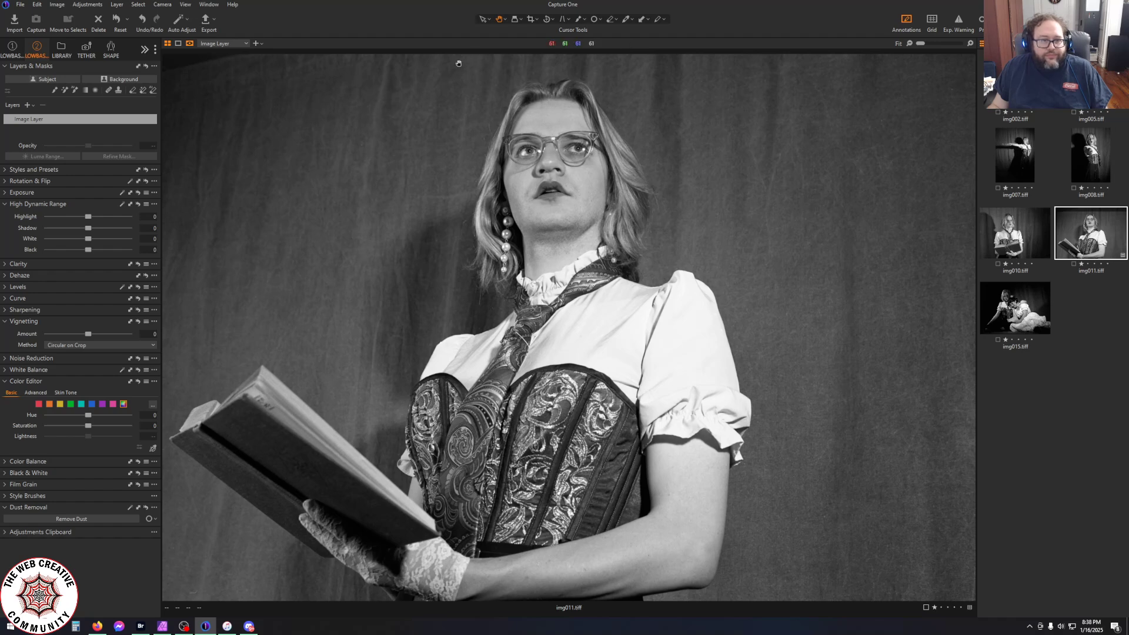
Choose Draw Cloning Mask for retouching and darken the photo's edges with a vignetting amount of -1.33
left_click(600, 20)
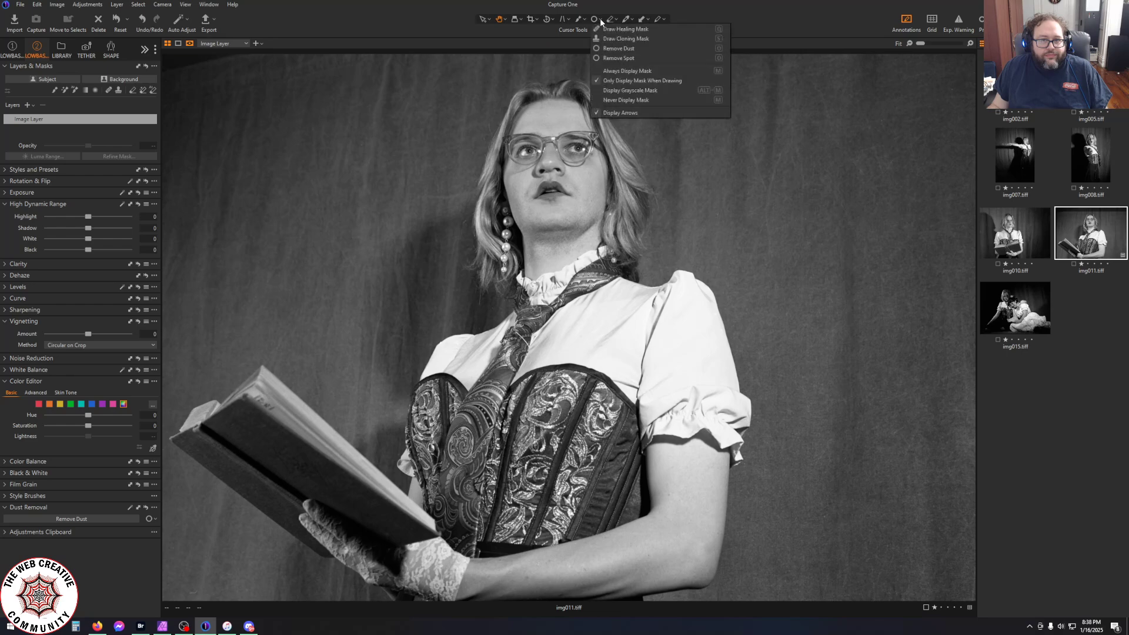
left_click(626, 38)
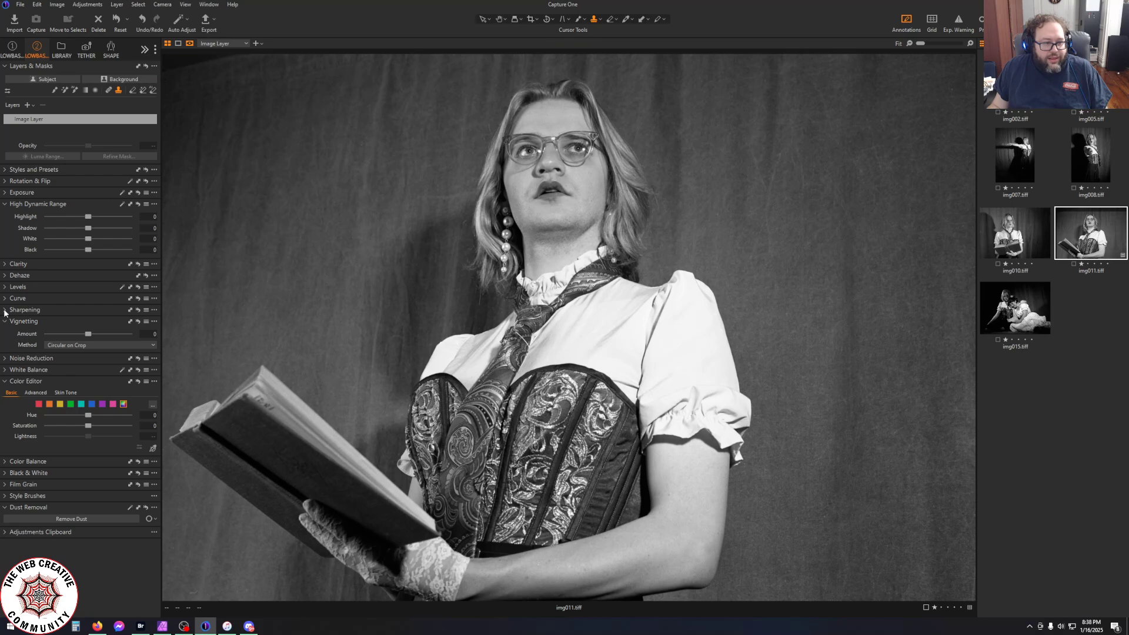
left_click_drag(88, 334, 78, 334)
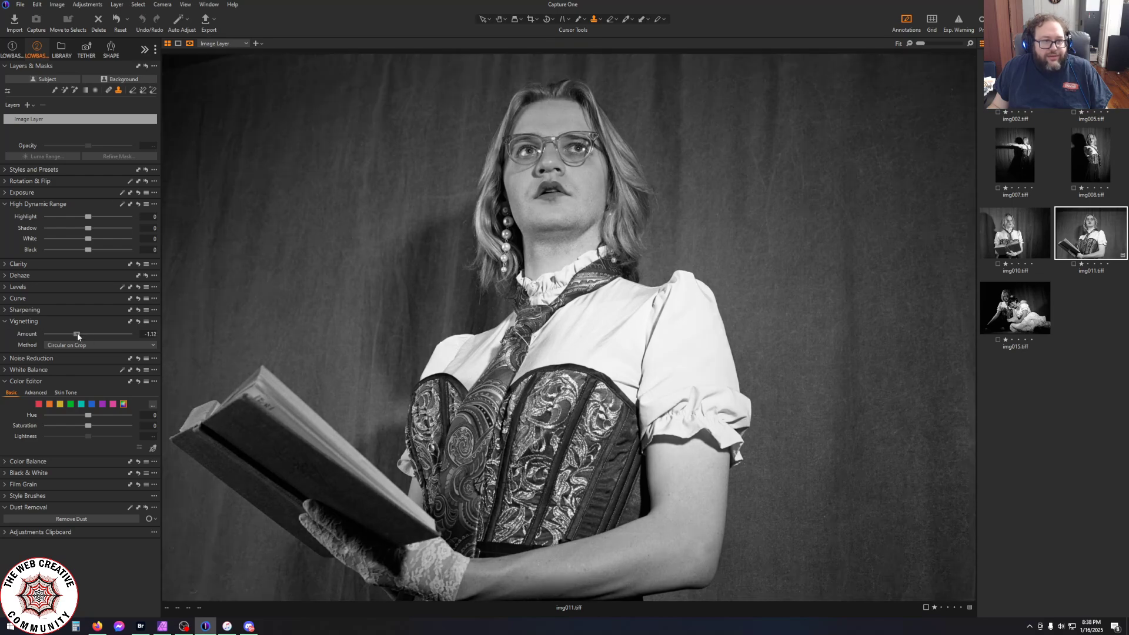
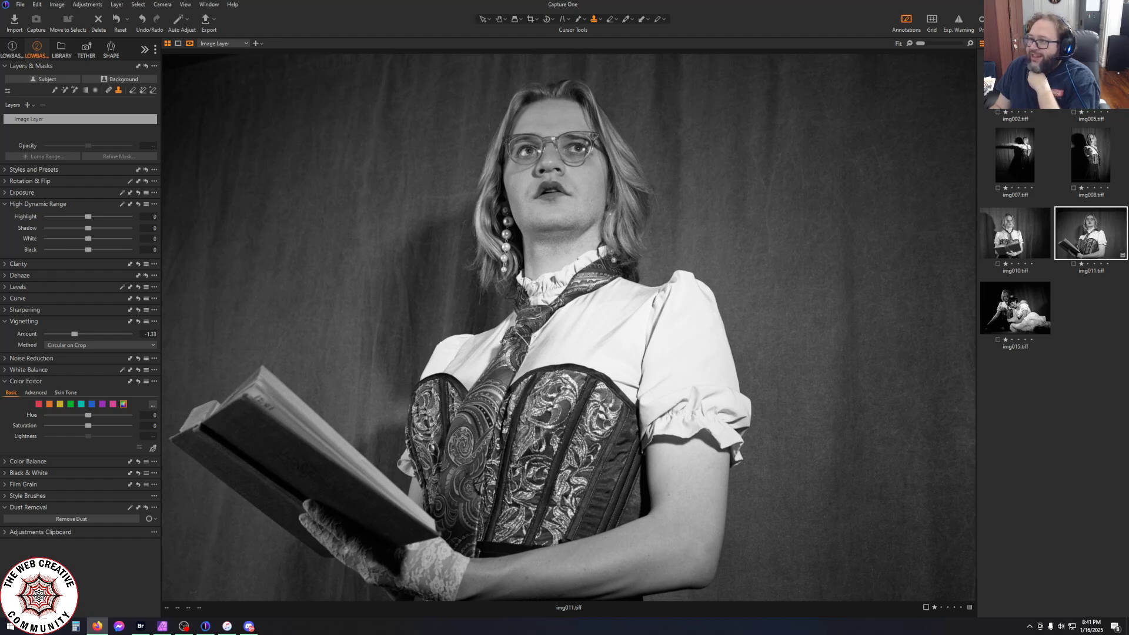
View the Horse in Motion image in Firefox and the stream chat in OBS, then return to Capture One
key("alt+Tab")
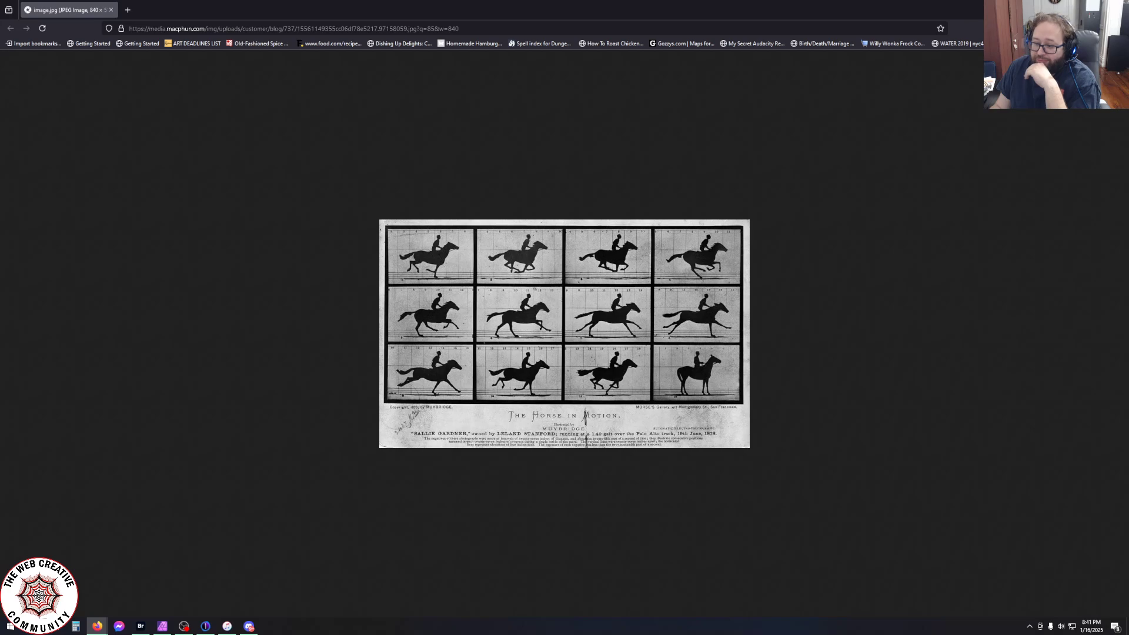
key("alt+Tab")
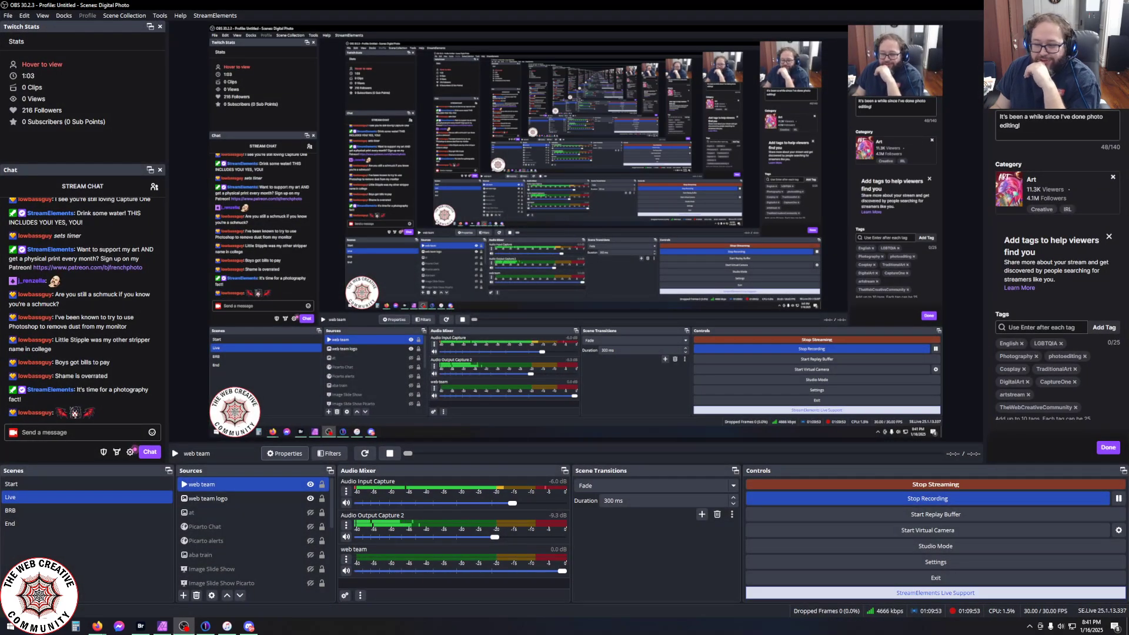
key("alt+Tab")
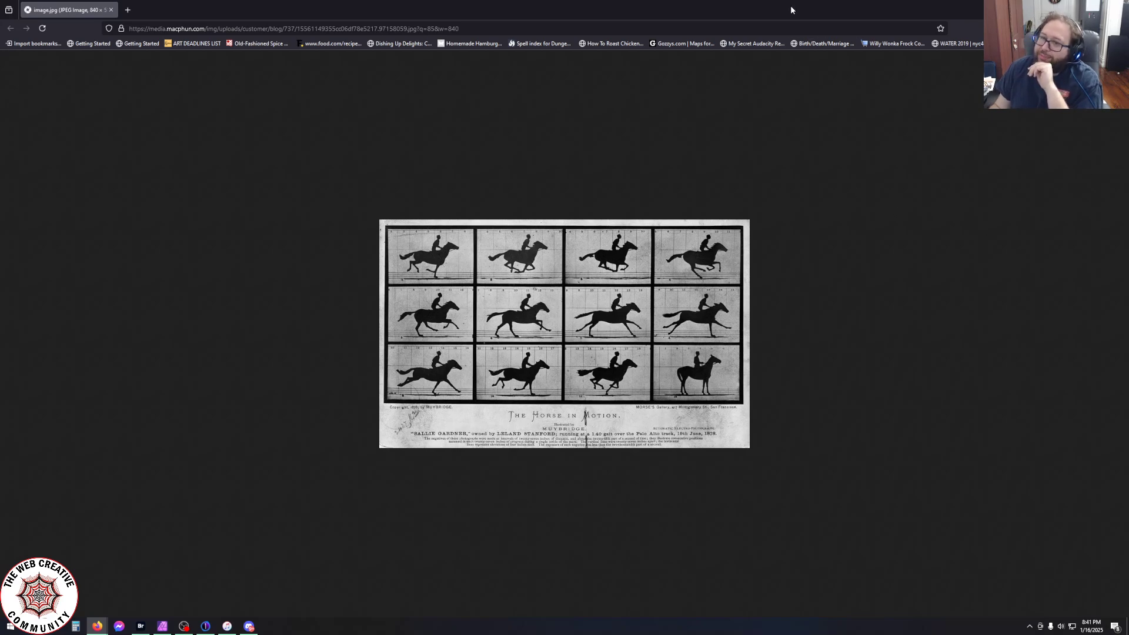
key("alt+Tab")
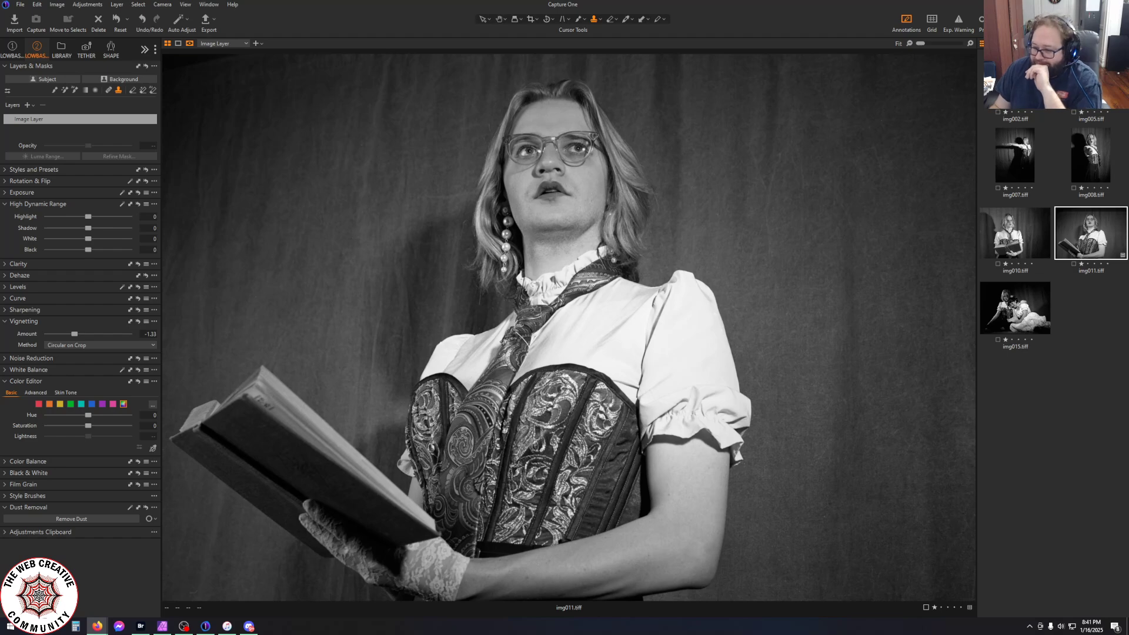
key("alt+Tab")
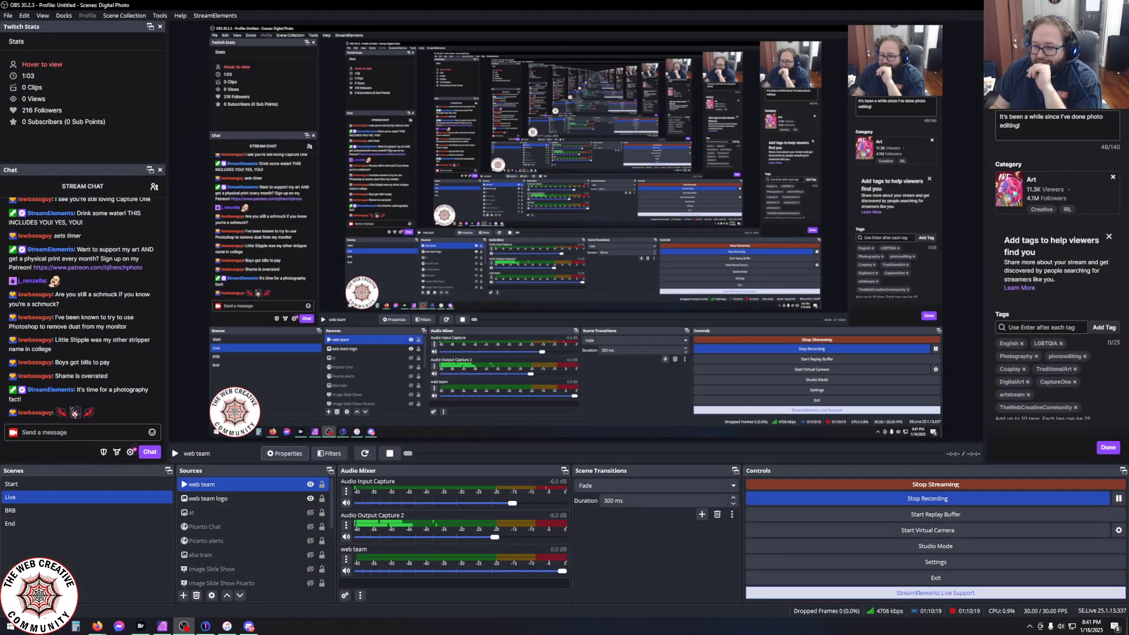
left_click_drag(412, 5, 977, 126)
key("alt+Tab")
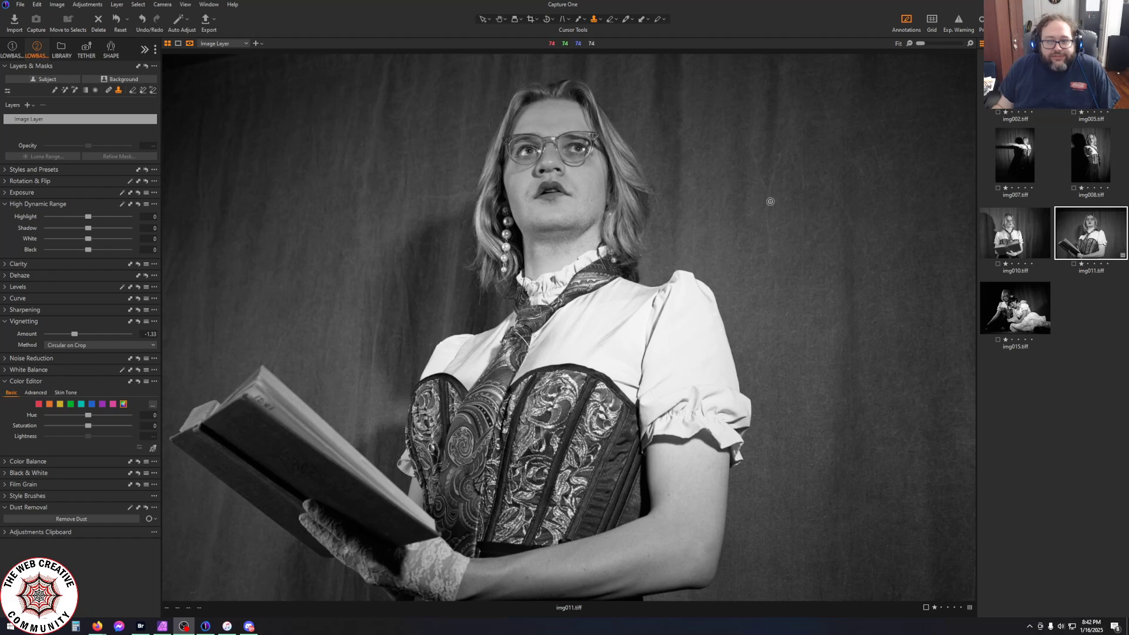
Inspect the upper-left backdrop up close and set the vignetting amount to 0
scroll(249, 87, "up", 1)
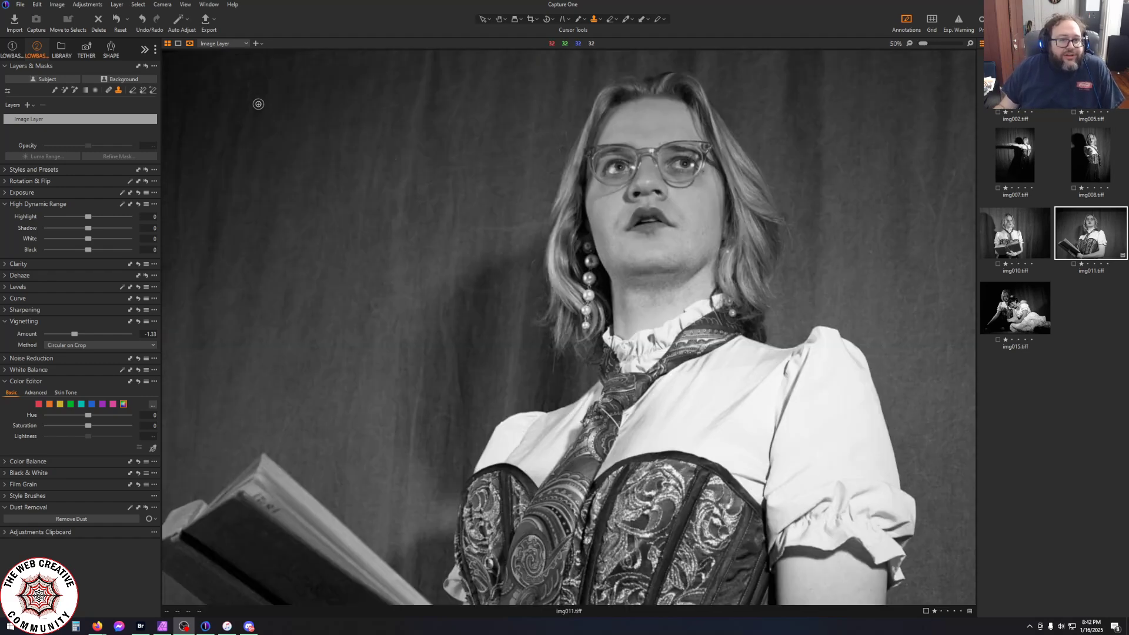
scroll(372, 260, "up", 1)
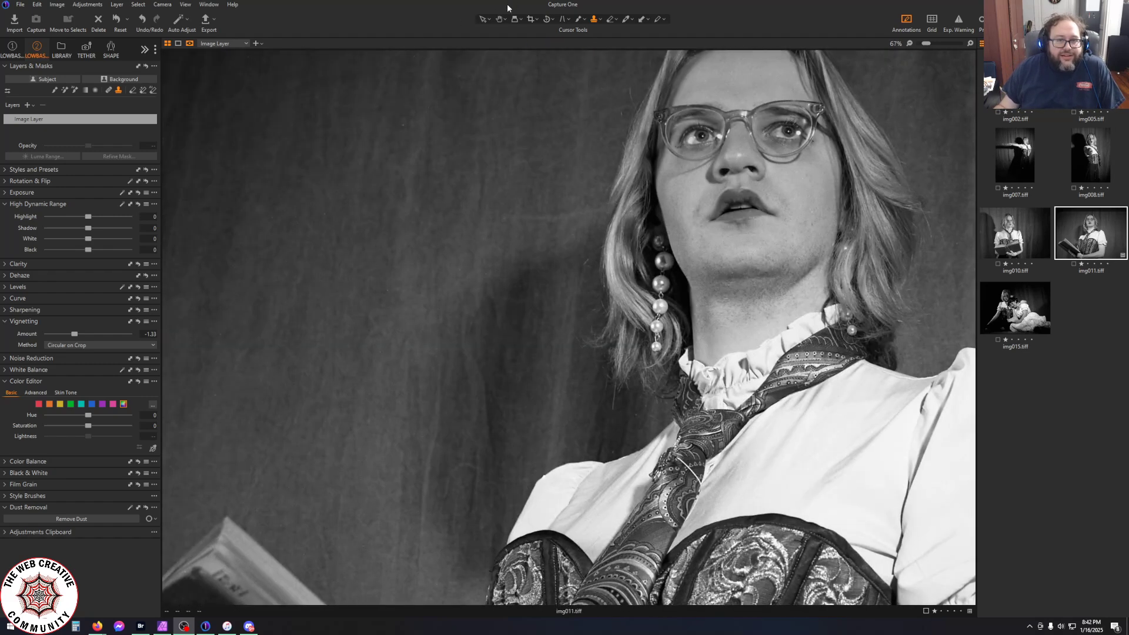
left_click(502, 23)
left_click_drag(337, 111, 570, 350)
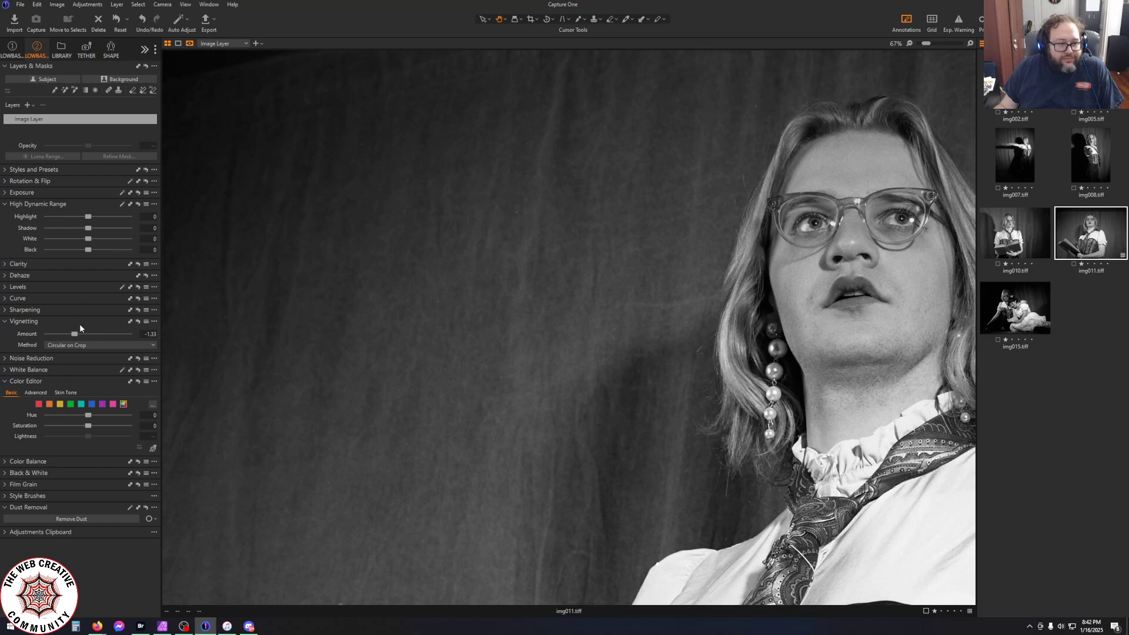
left_click(147, 335)
type("0")
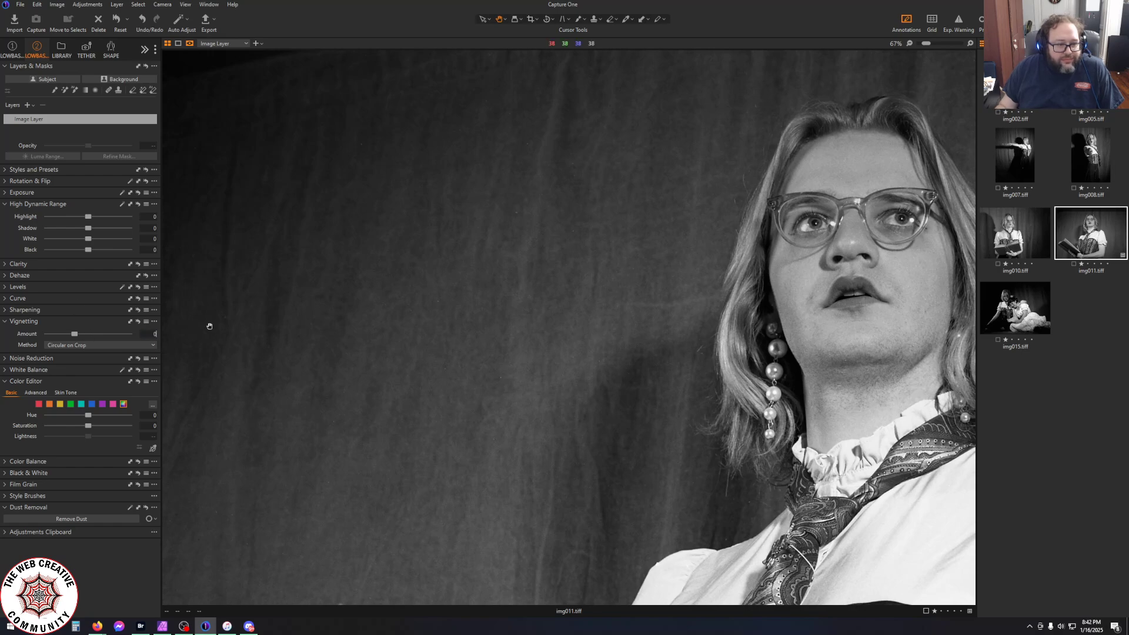
key("Return")
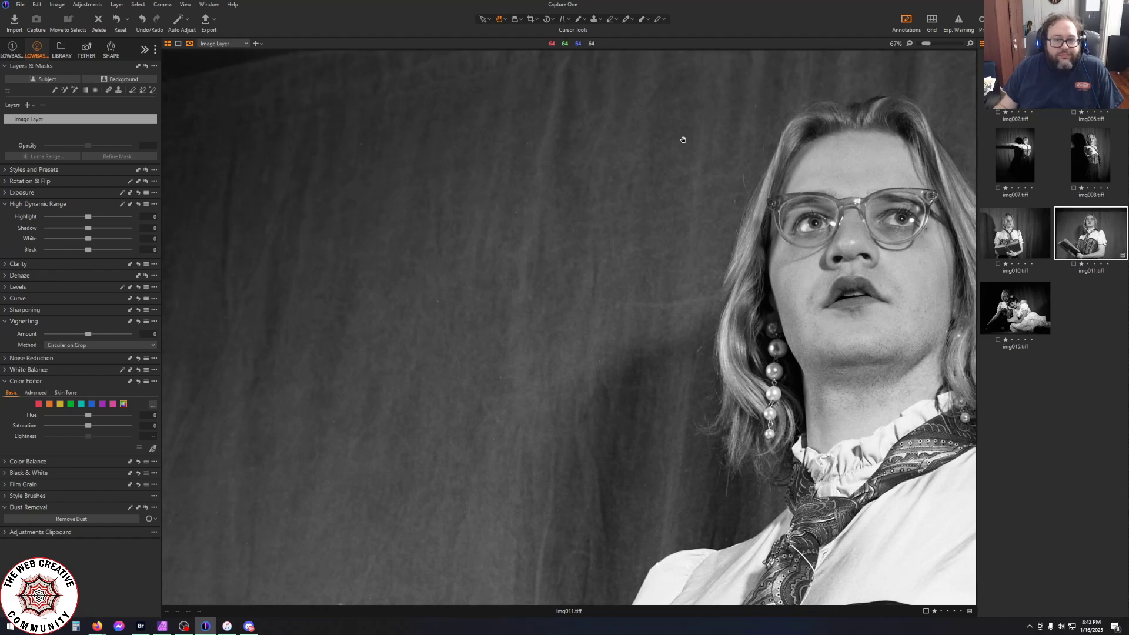
Choose the Clone brush and enlarge its size well beyond 25 for retouching the backdrop
left_click(593, 21)
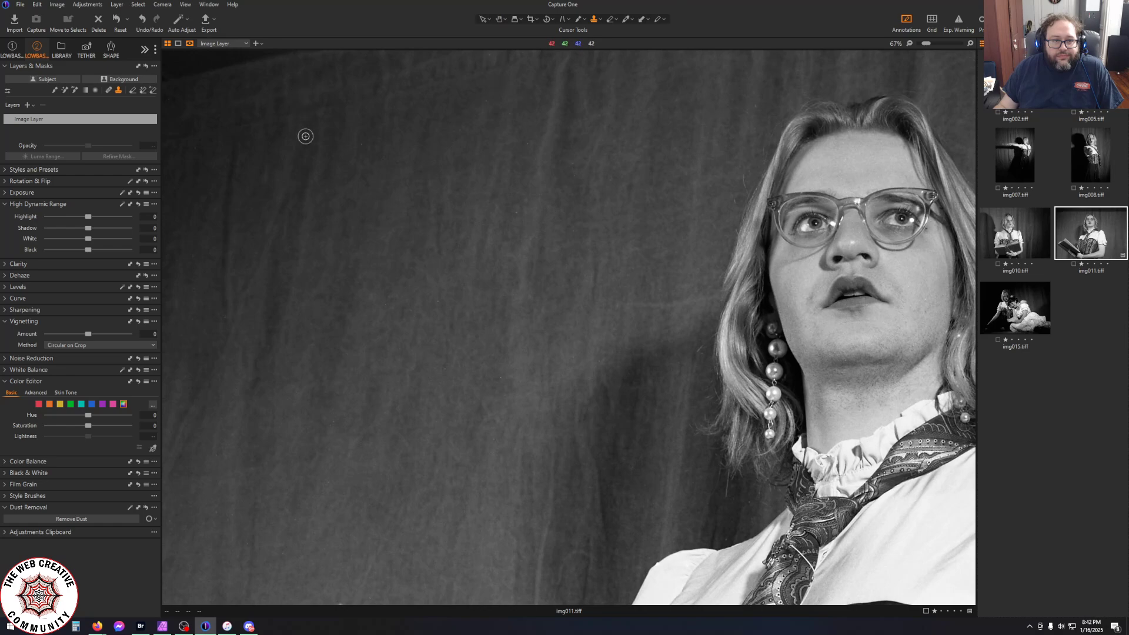
scroll(293, 165, "up", 2)
scroll(294, 165, "down", 3)
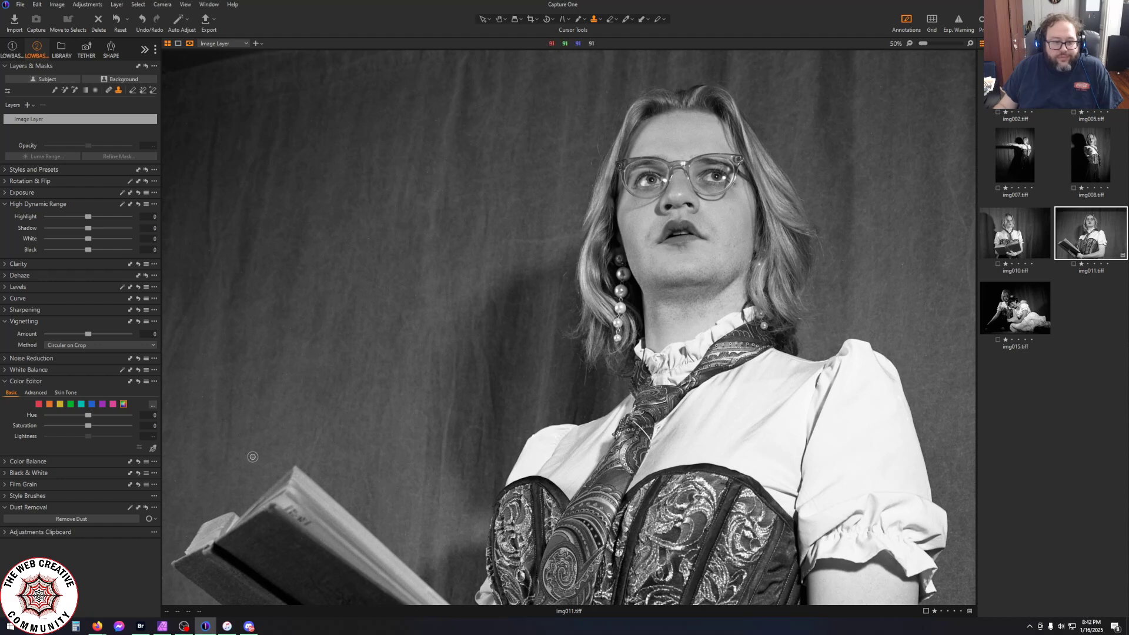
left_click(486, 20)
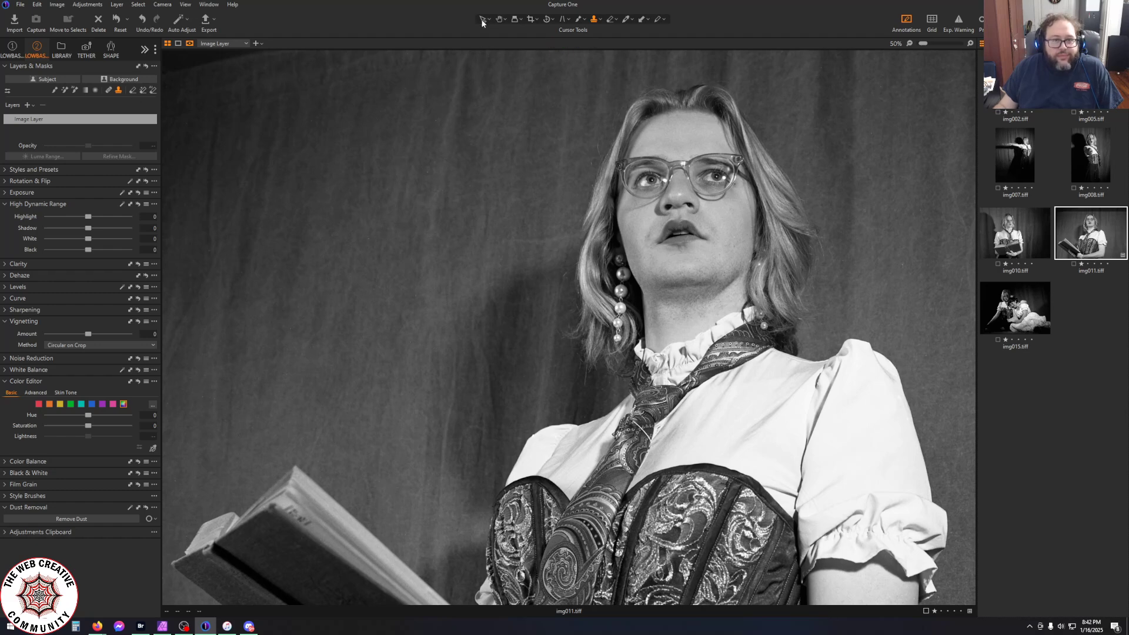
left_click(499, 20)
right_click(260, 120)
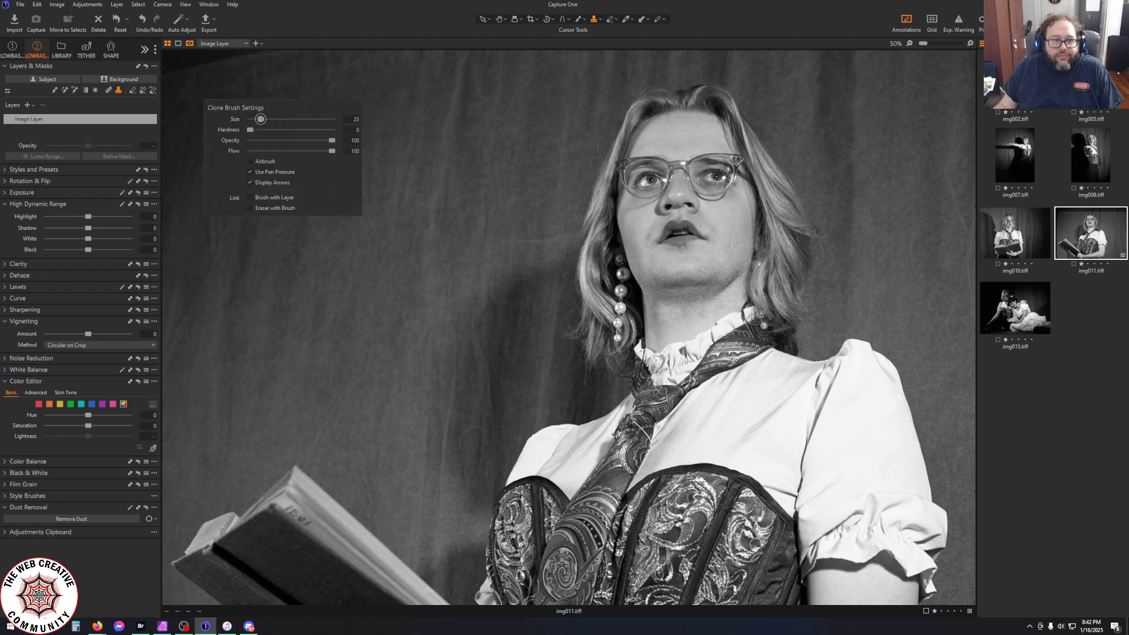
left_click(292, 121)
left_click_drag(292, 120, 279, 121)
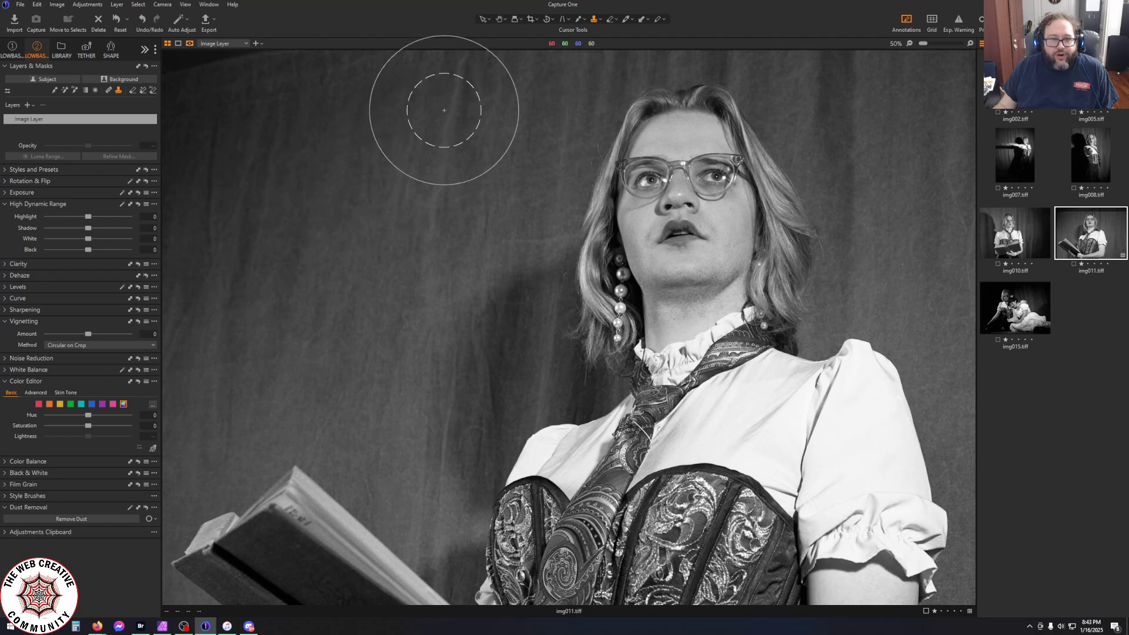
Clone plain curtain from beside the subject's head over the dark upper-left corner of the backdrop
left_click(456, 142, "alt")
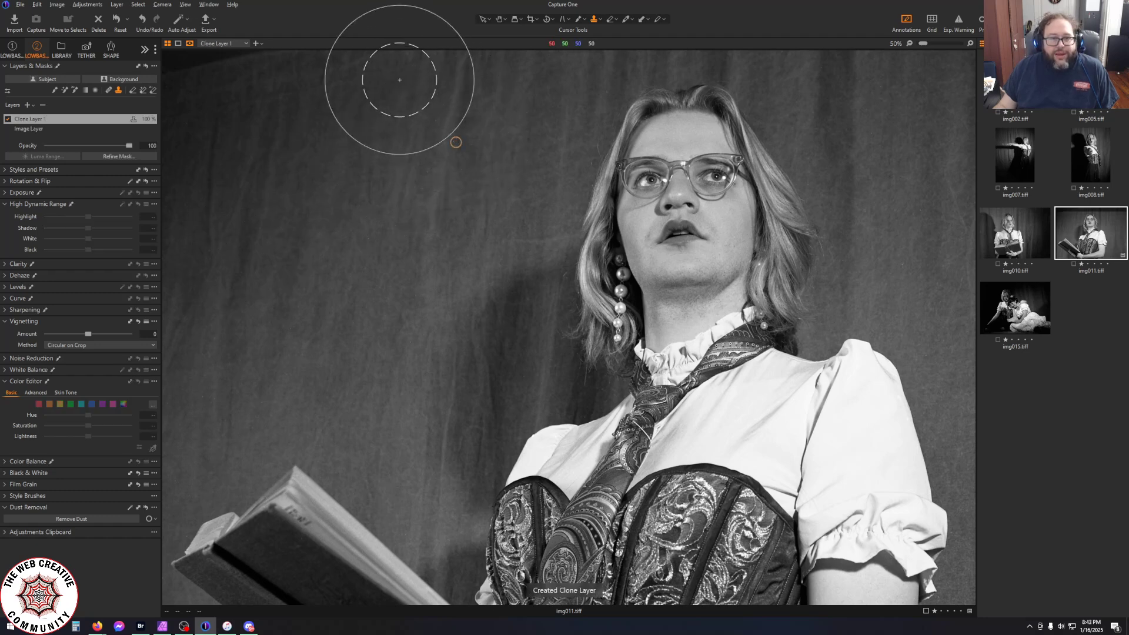
mouse_move(390, 70)
left_mouse_down()
mouse_move(183, 79)
mouse_move(206, 103)
left_mouse_up()
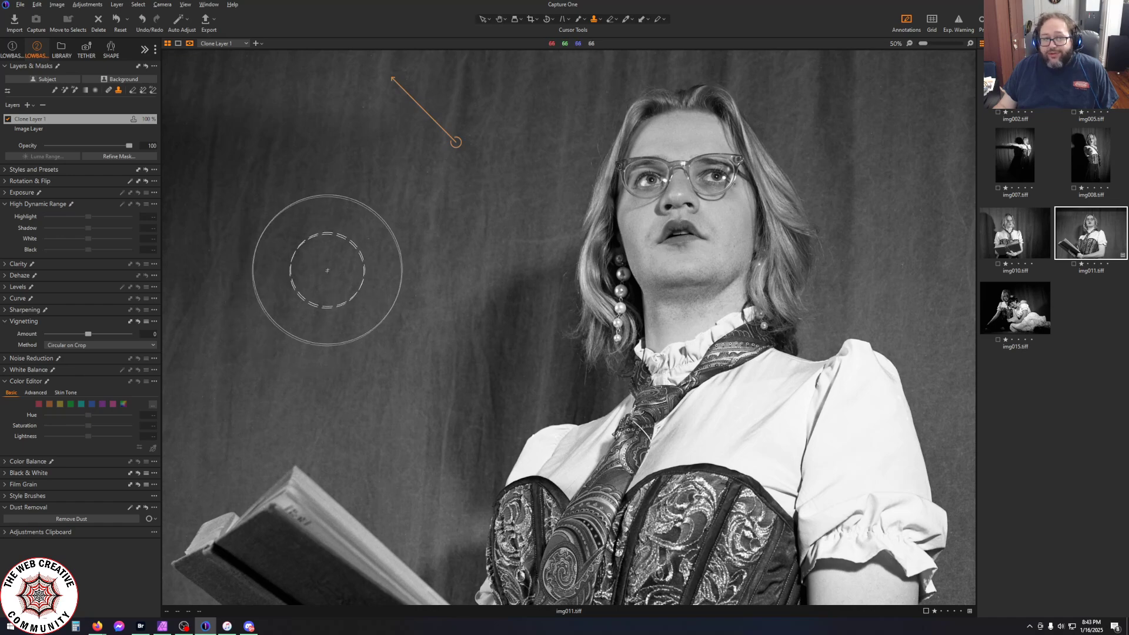
left_click_drag(382, 138, 142, 139)
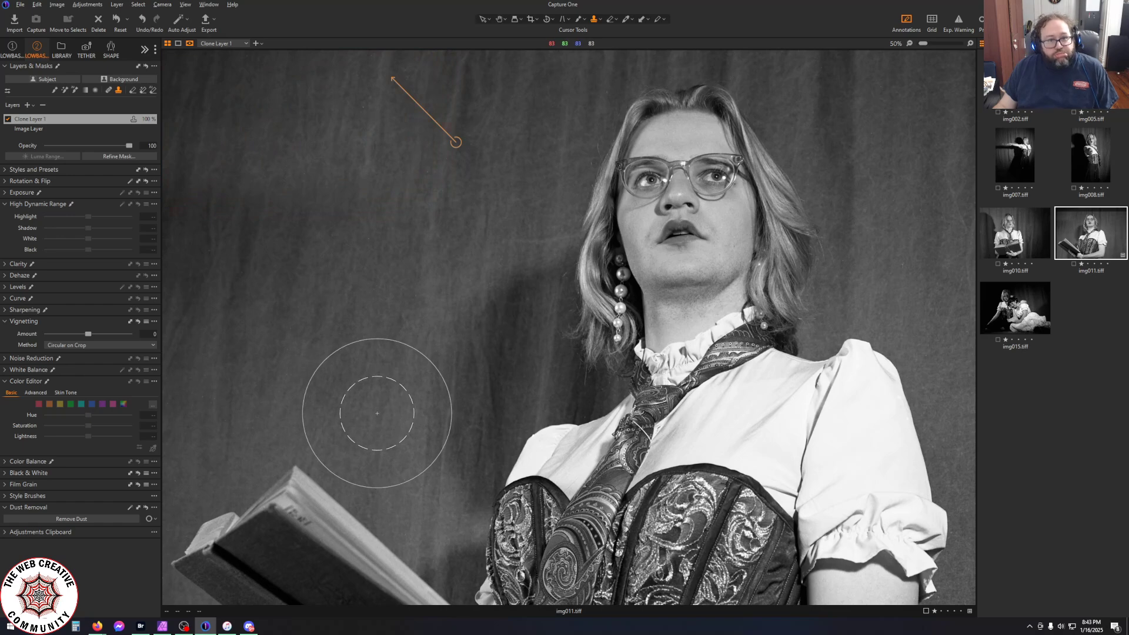
Darken the edges of the whole photo with a vignetting amount of -1.85
key("ctrl+0")
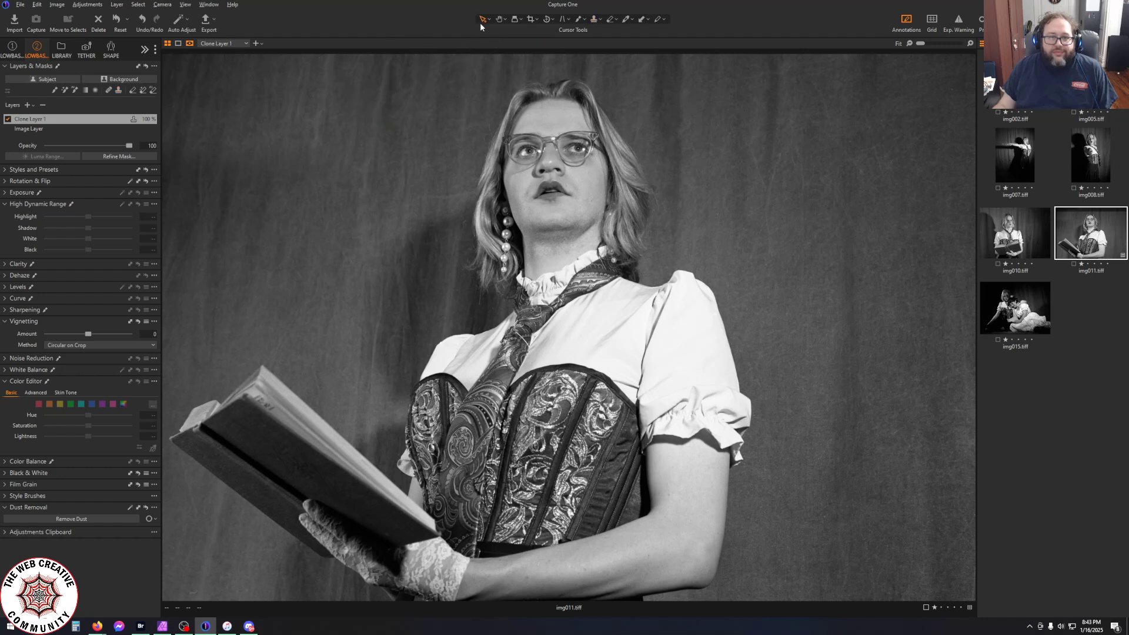
left_click(499, 20)
left_click_drag(88, 334, 70, 335)
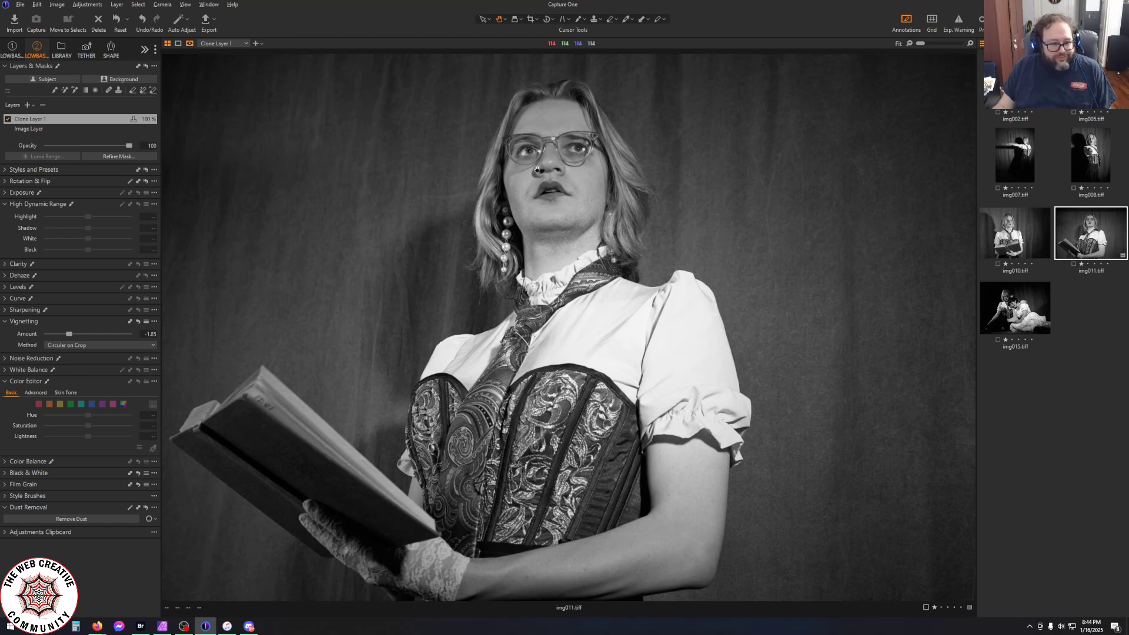
Choose the dust spot removal tool and bring the curved fibre in the backdrop's lower-left corner into close view
left_click(600, 19)
left_click(613, 58)
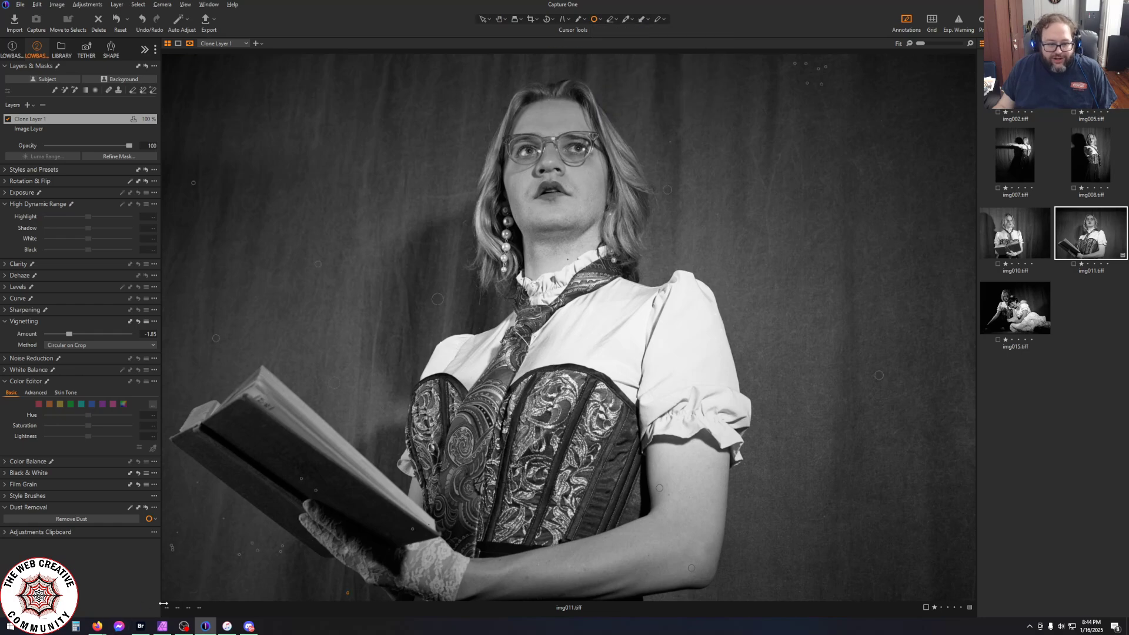
scroll(189, 591, "up", 3)
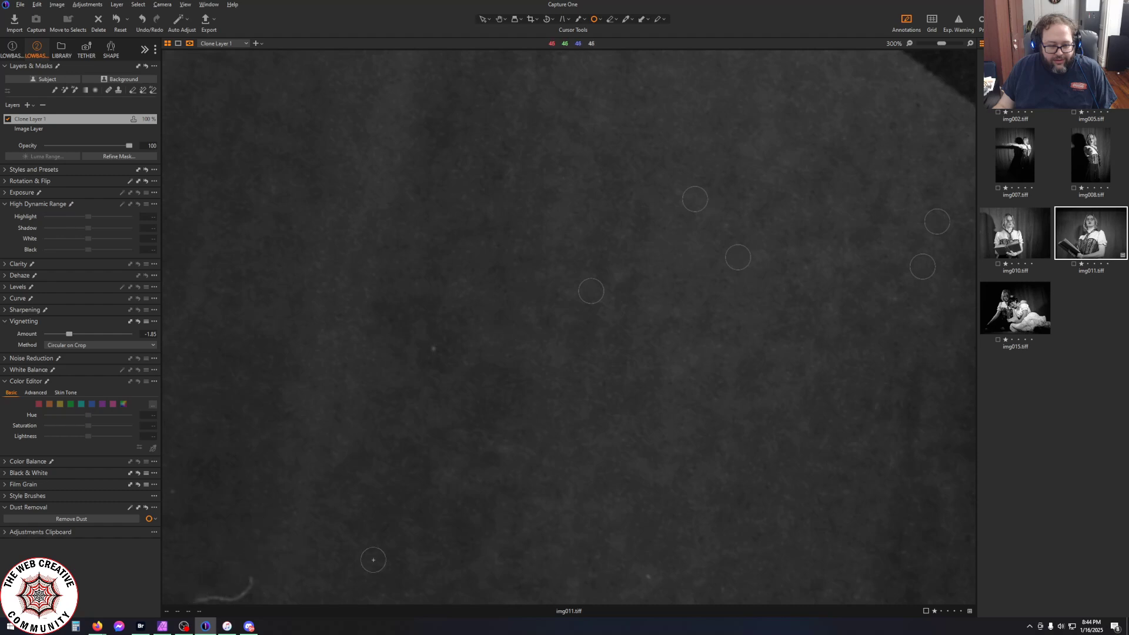
left_click(249, 582)
left_click(234, 596)
left_click(215, 597)
left_click(195, 598)
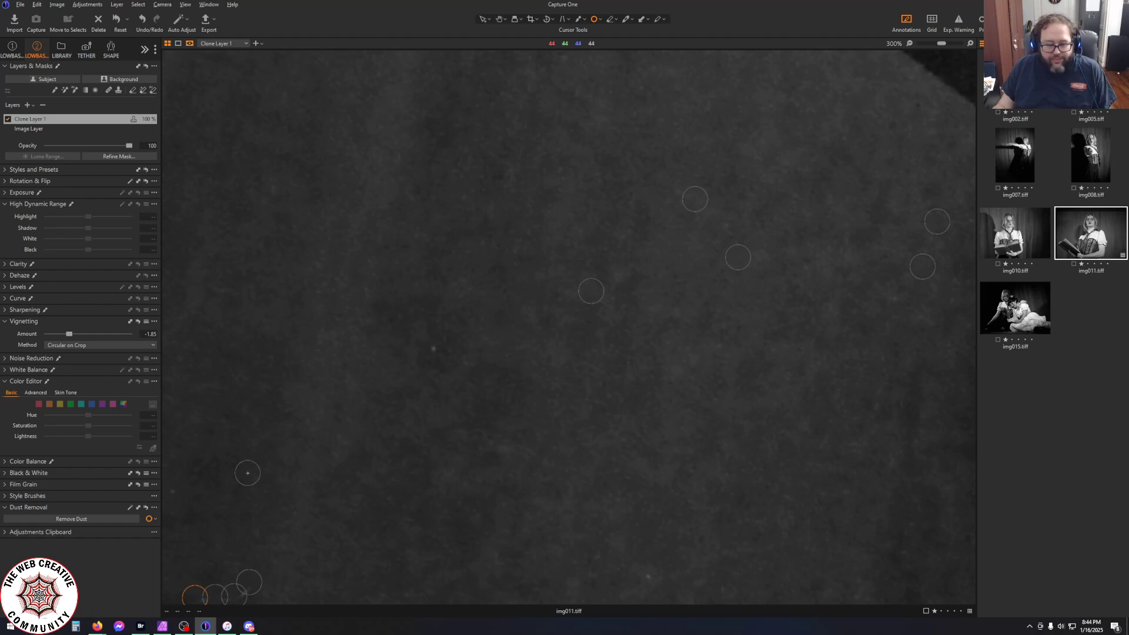
key("ctrl+z")
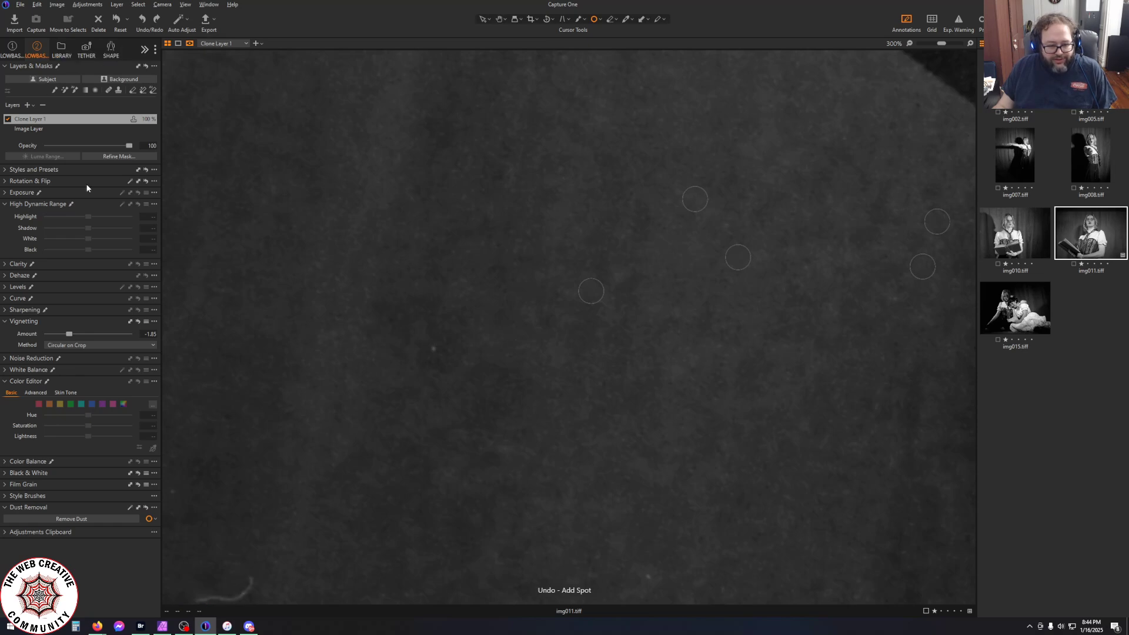
Remove the curved fibre in the backdrop's lower-left corner with one large dust spot covering it
left_click(218, 594)
mouse_move(230, 588)
left_mouse_down()
mouse_move(265, 580)
mouse_move(235, 588)
left_mouse_up()
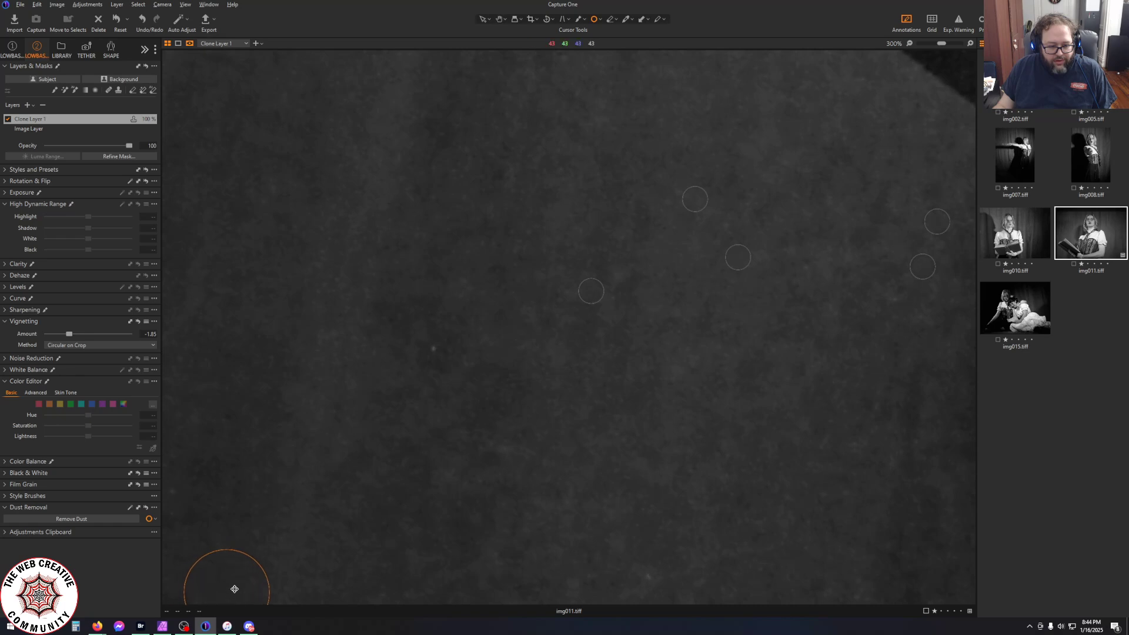
key("ctrl+0")
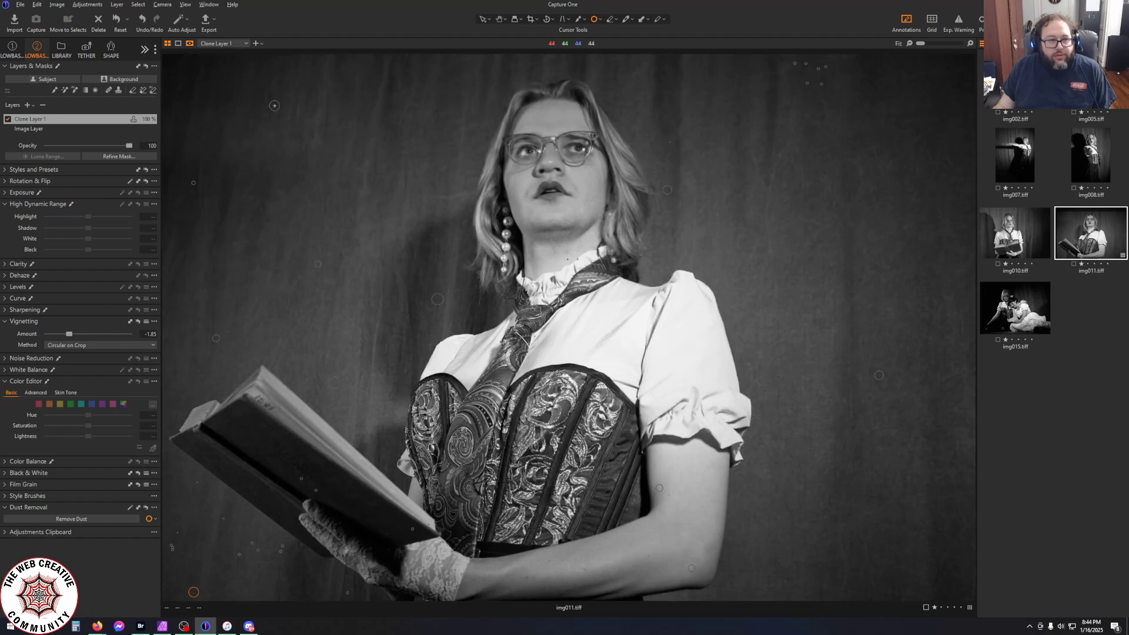
left_click(484, 20)
scroll(182, 585, "up", 1)
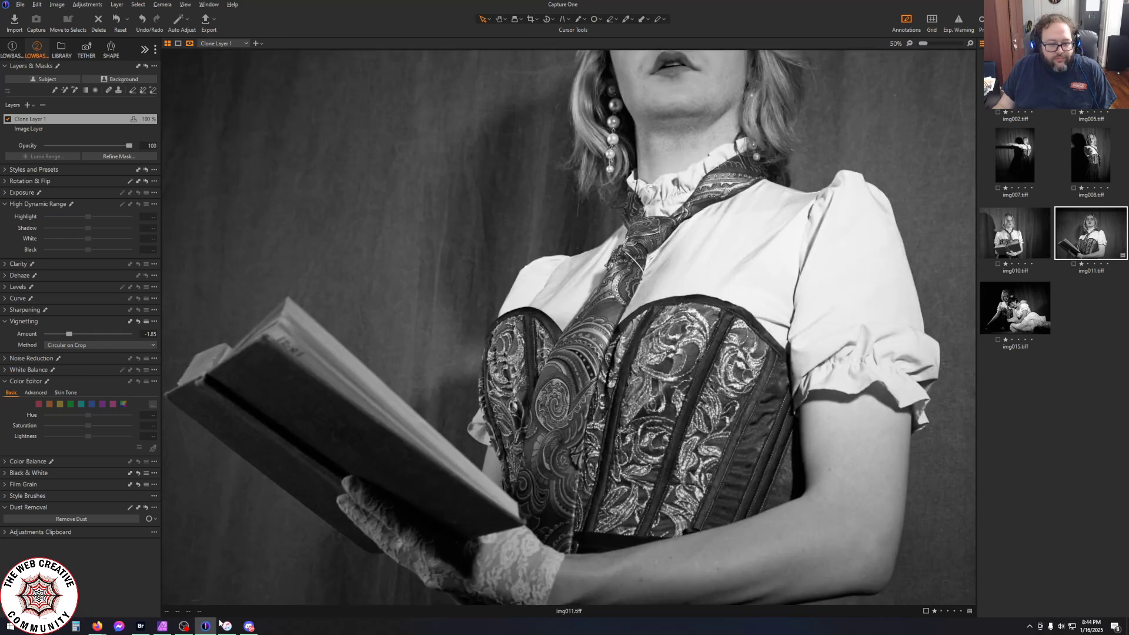
scroll(210, 575, "down", 1)
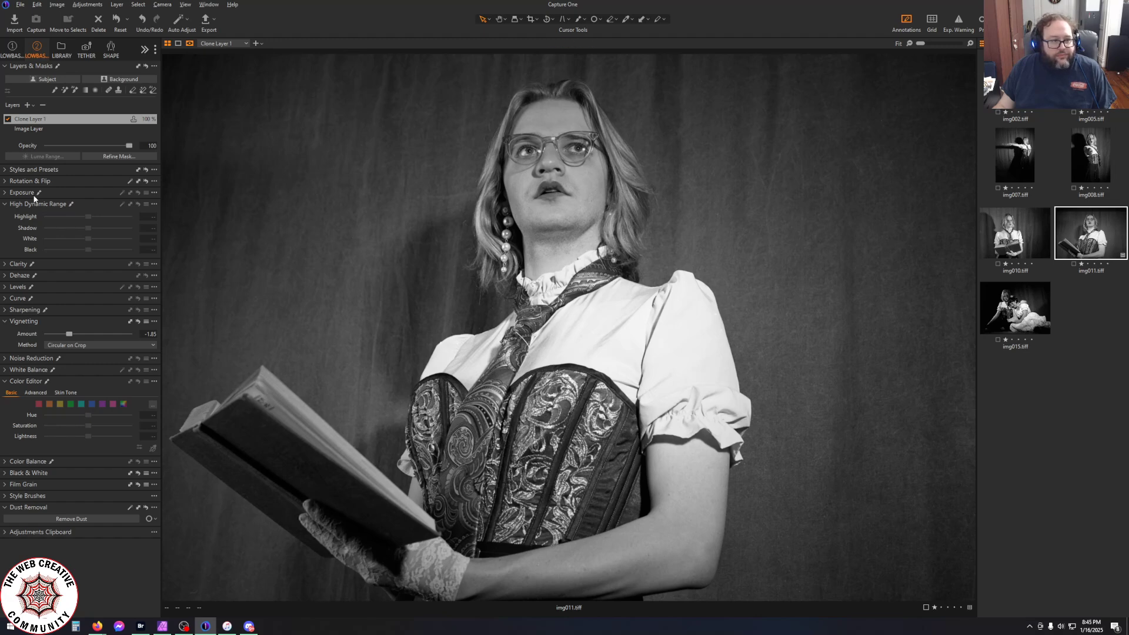
left_click(6, 206)
left_click(6, 205)
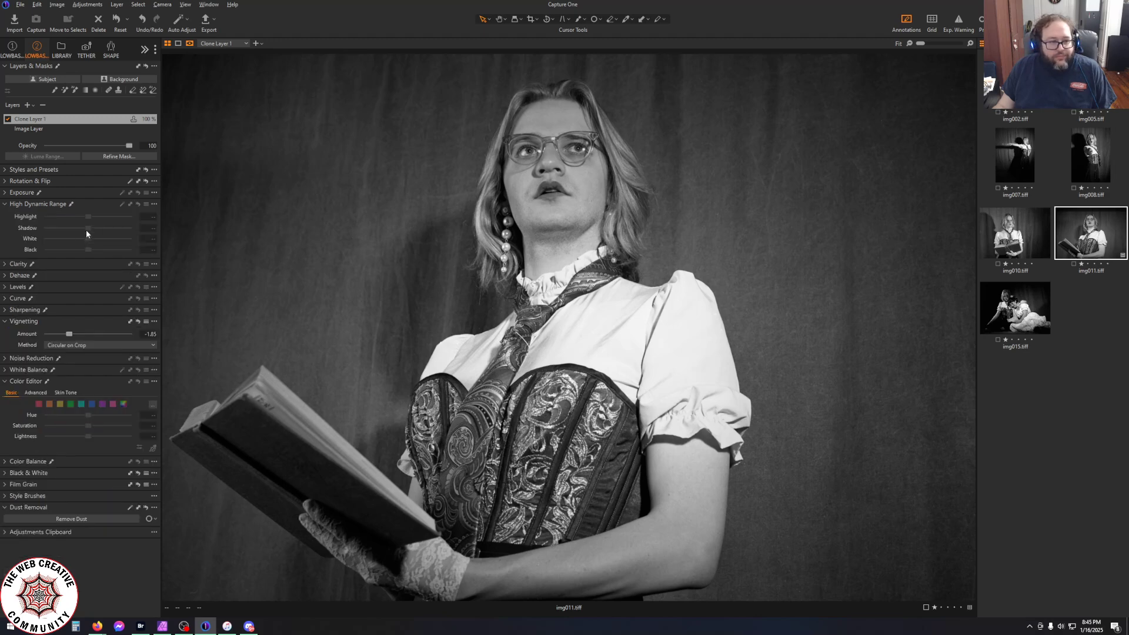
Show the Curve settings and make the Image Layer the active layer for adjustments
left_click(3, 299)
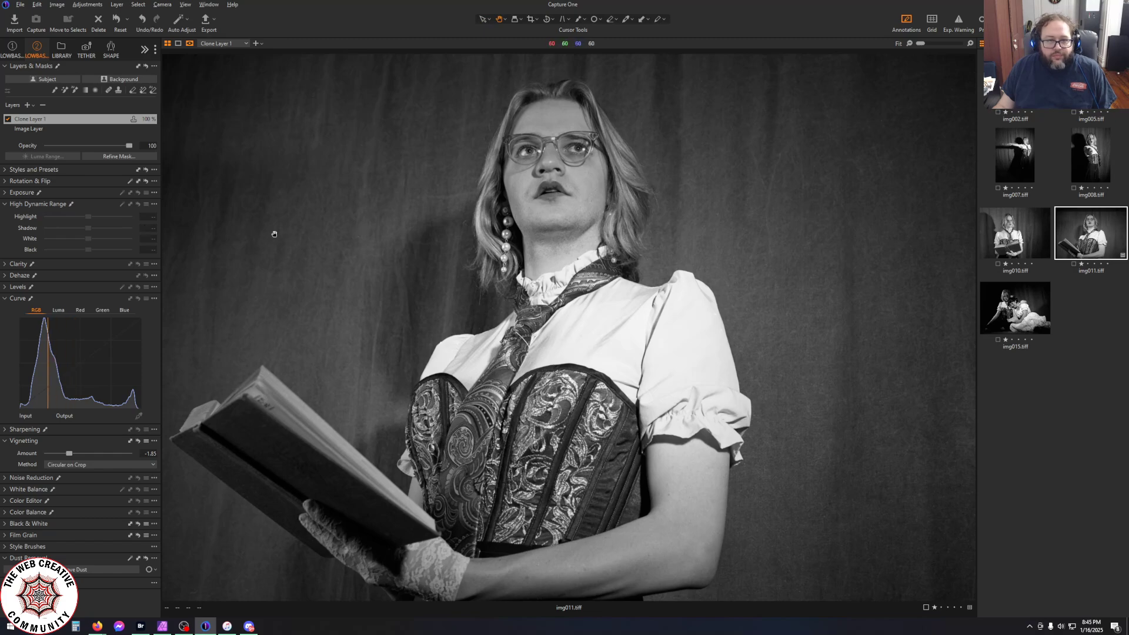
left_click(5, 194)
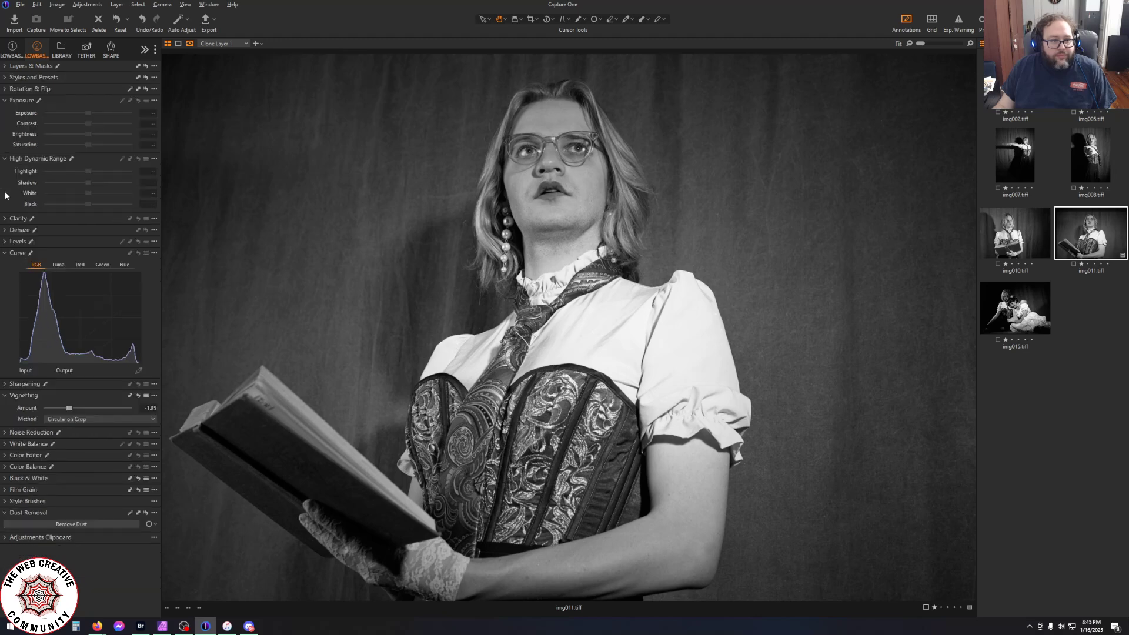
left_click(4, 103)
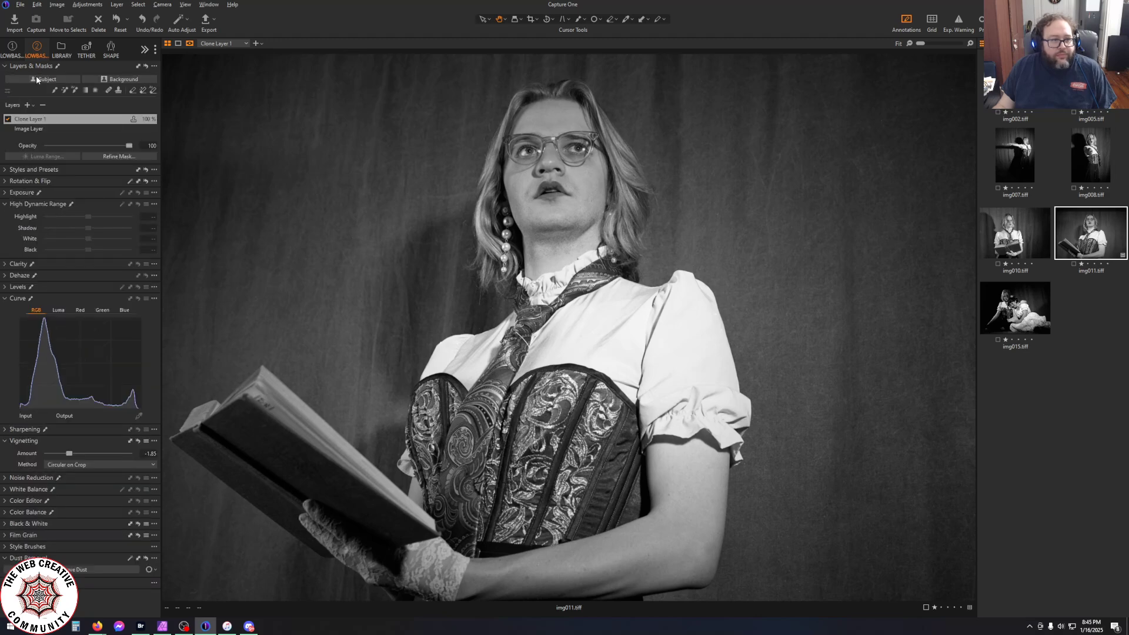
left_click(33, 130)
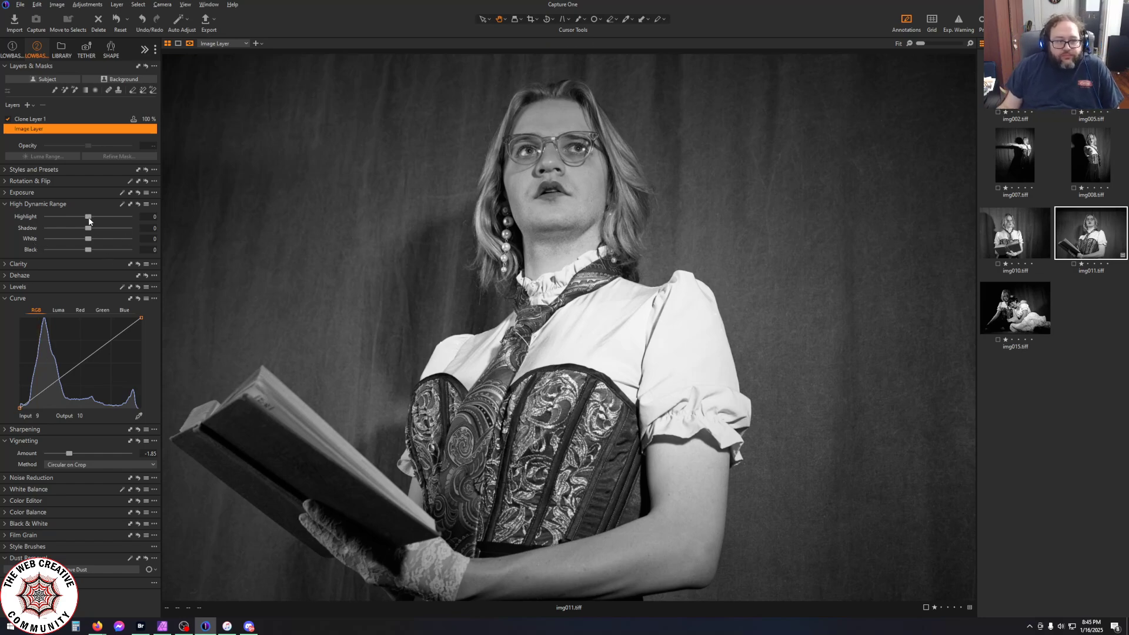
Try the Image Layer's highlights at -100, and reset them to 0
left_click_drag(89, 217, 34, 219)
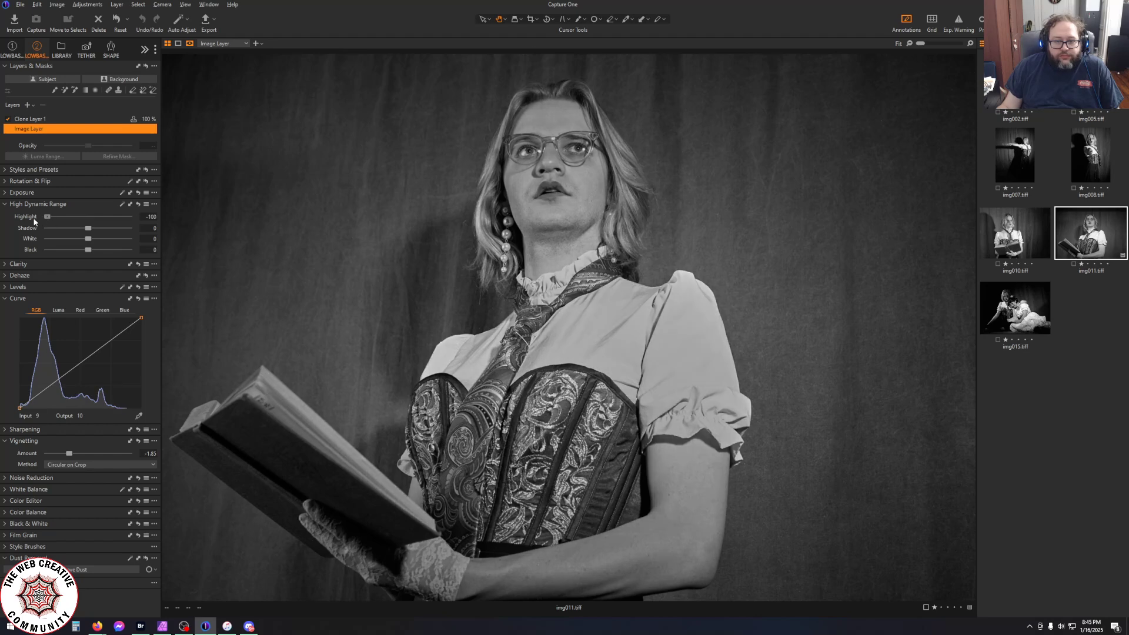
left_click(150, 217)
type("0")
key("Return")
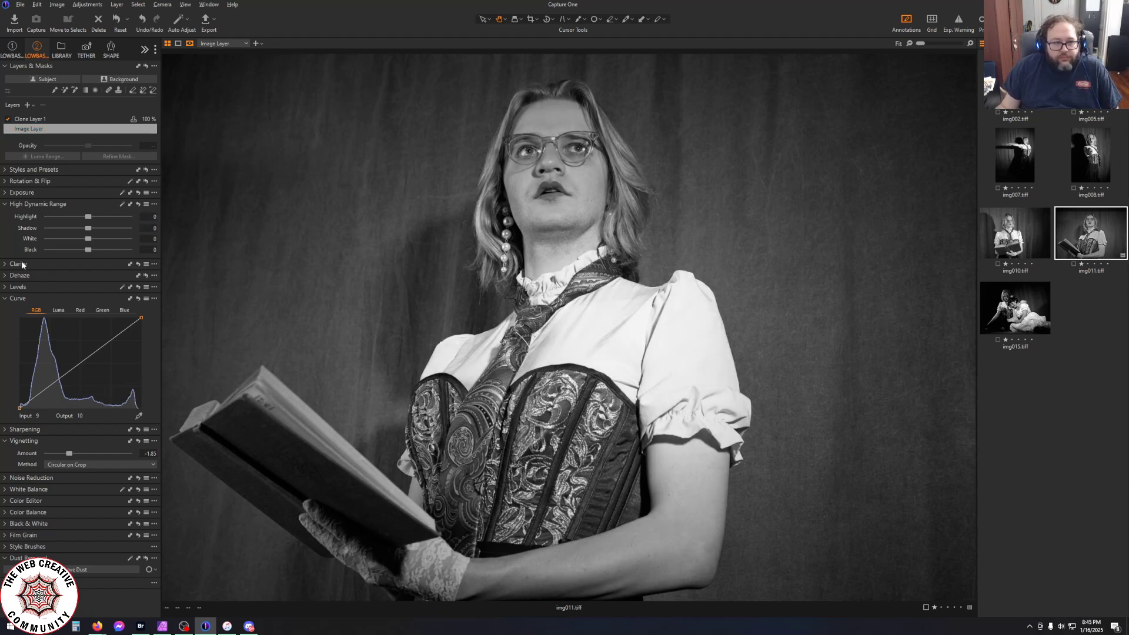
Set the High Dynamic Range white to -28 and black to -31, and raise the highlights slightly above neutral
left_click_drag(89, 239, 79, 217)
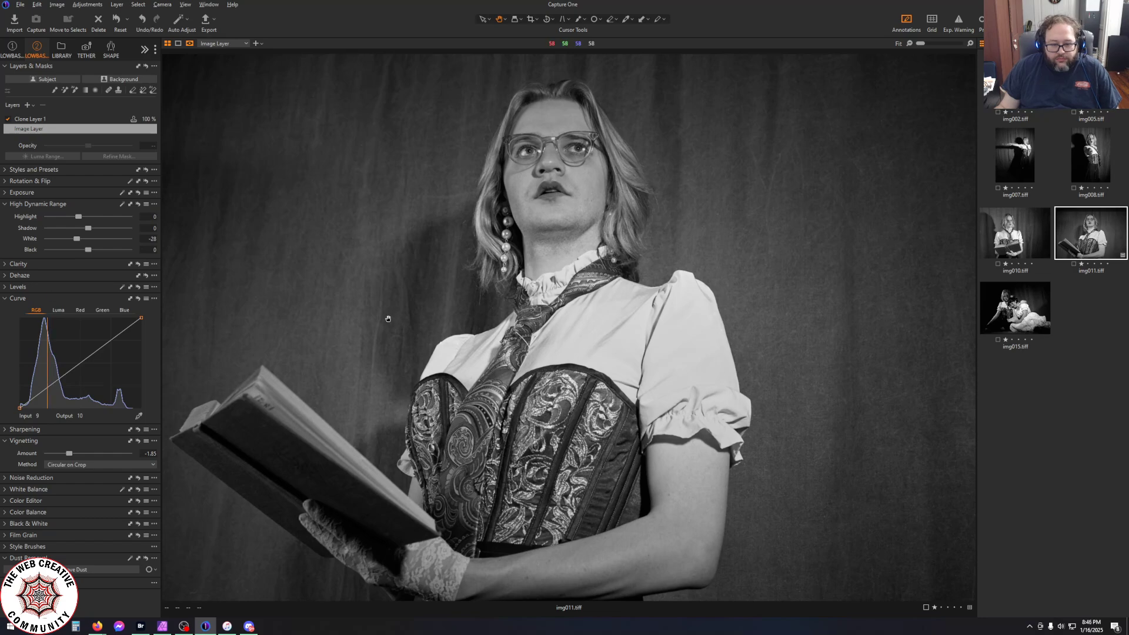
double_click(374, 328)
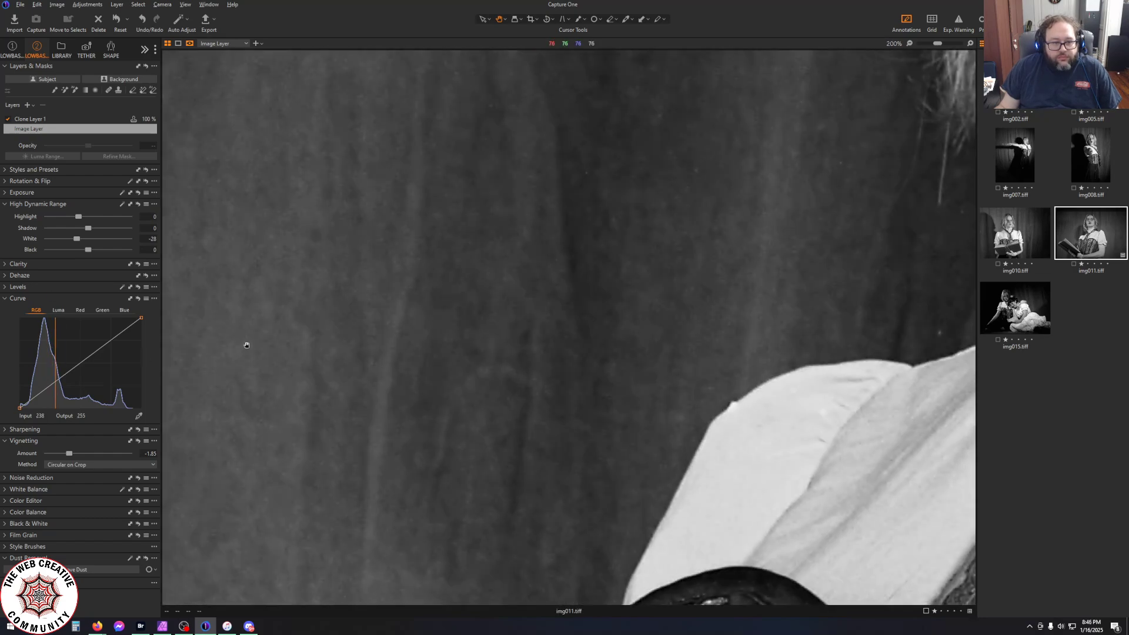
double_click(324, 341)
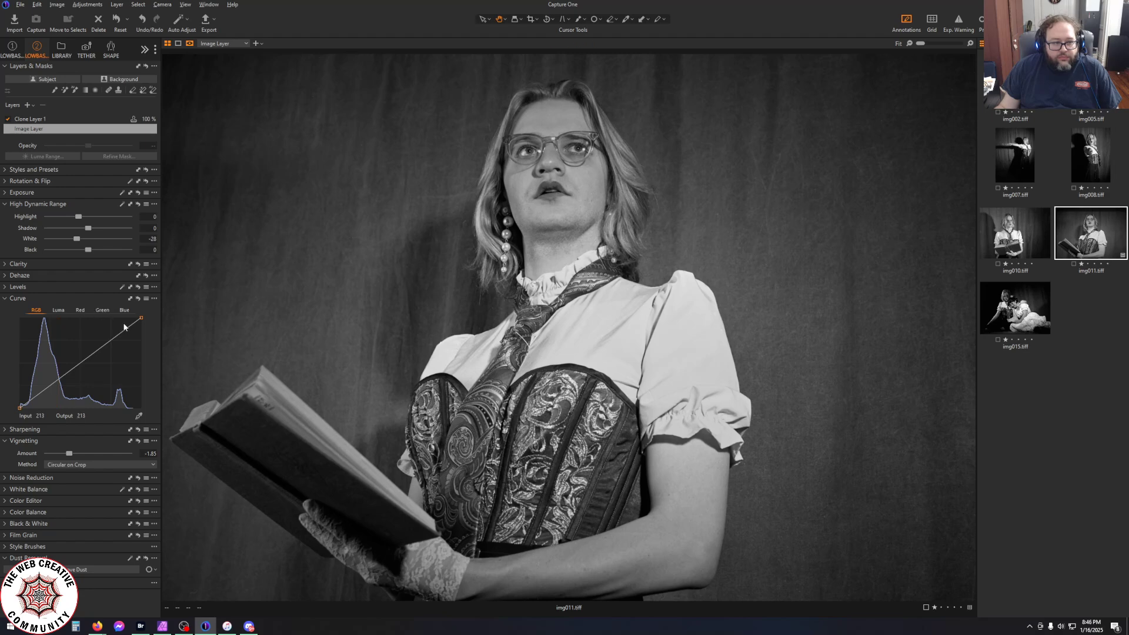
left_click_drag(142, 317, 141, 321)
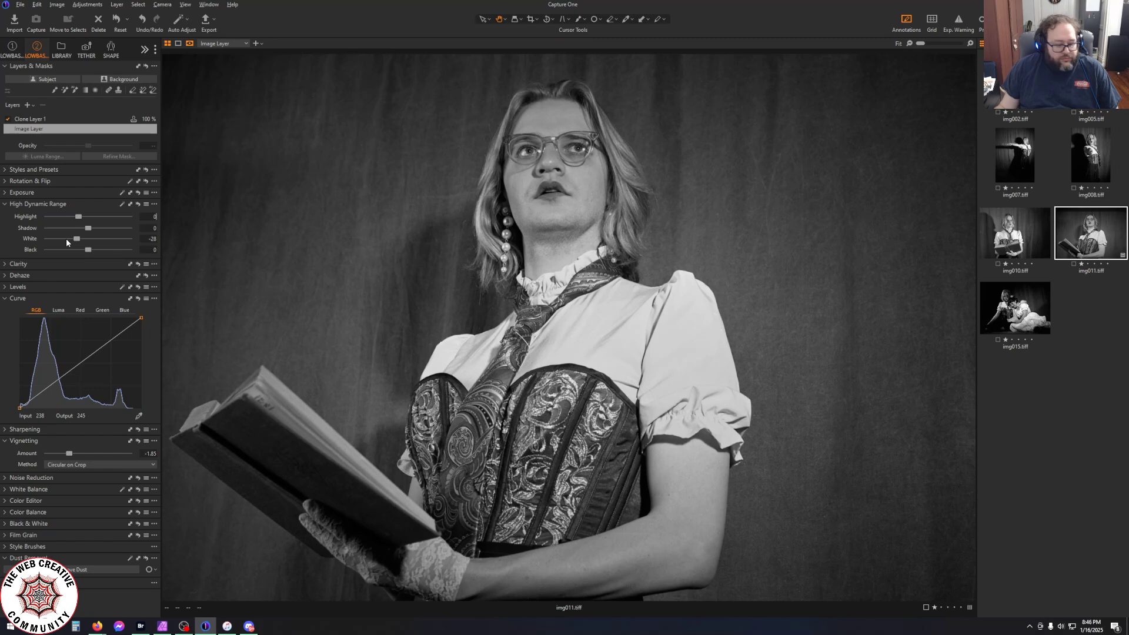
left_click_drag(87, 251, 76, 250)
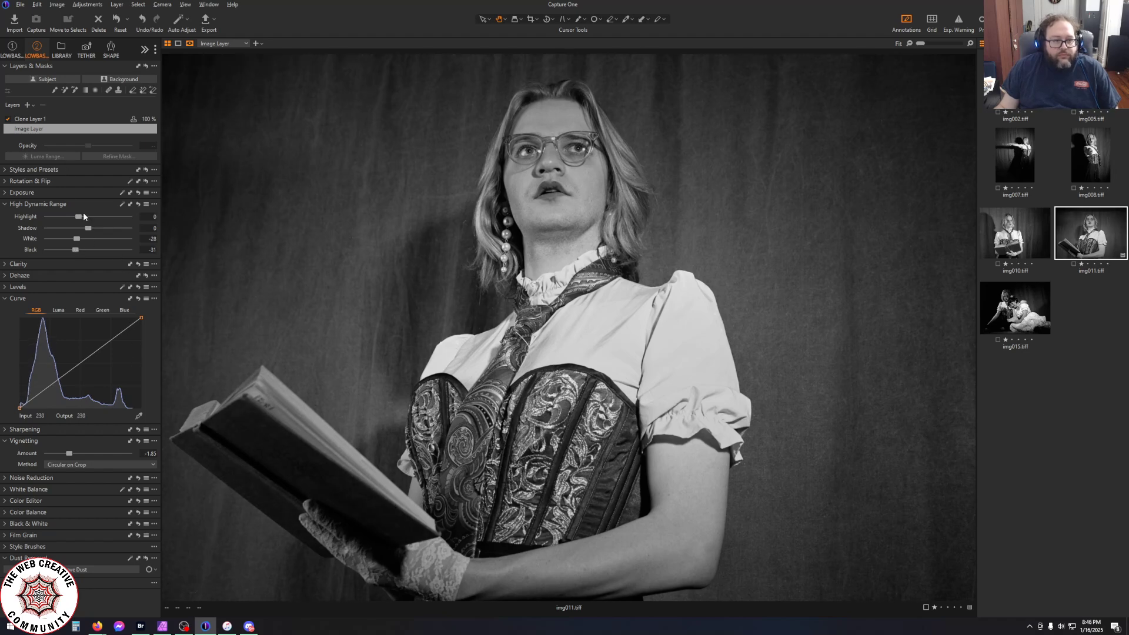
left_click_drag(78, 217, 93, 217)
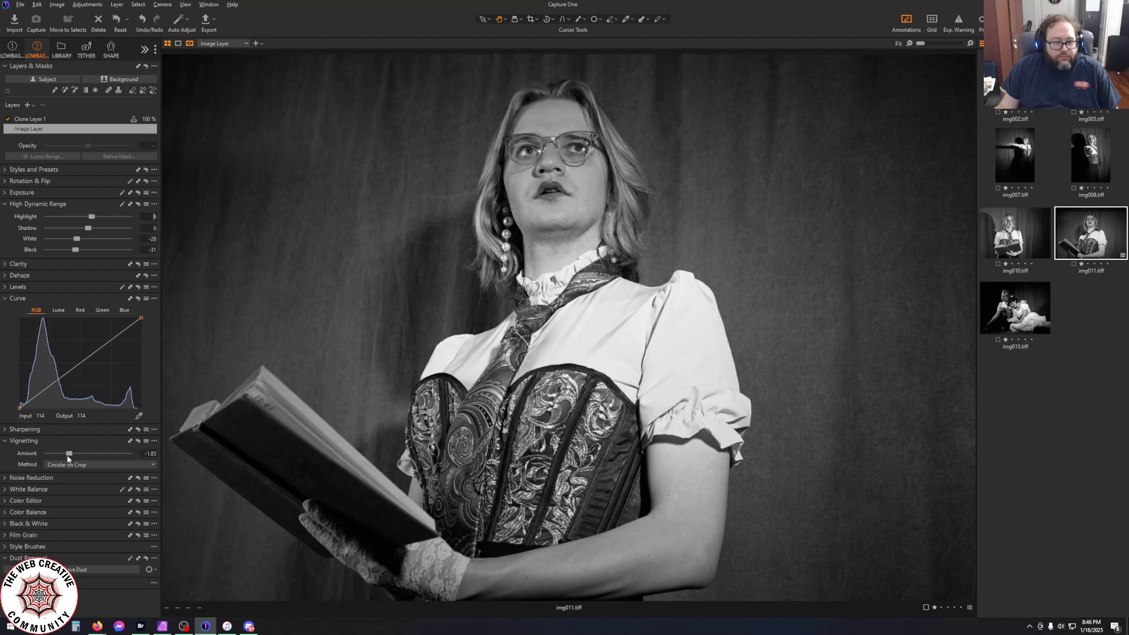
Strengthen the edge darkening to a vignetting amount of -2.49, keeping the shadows at 0
left_click_drag(69, 457, 57, 454)
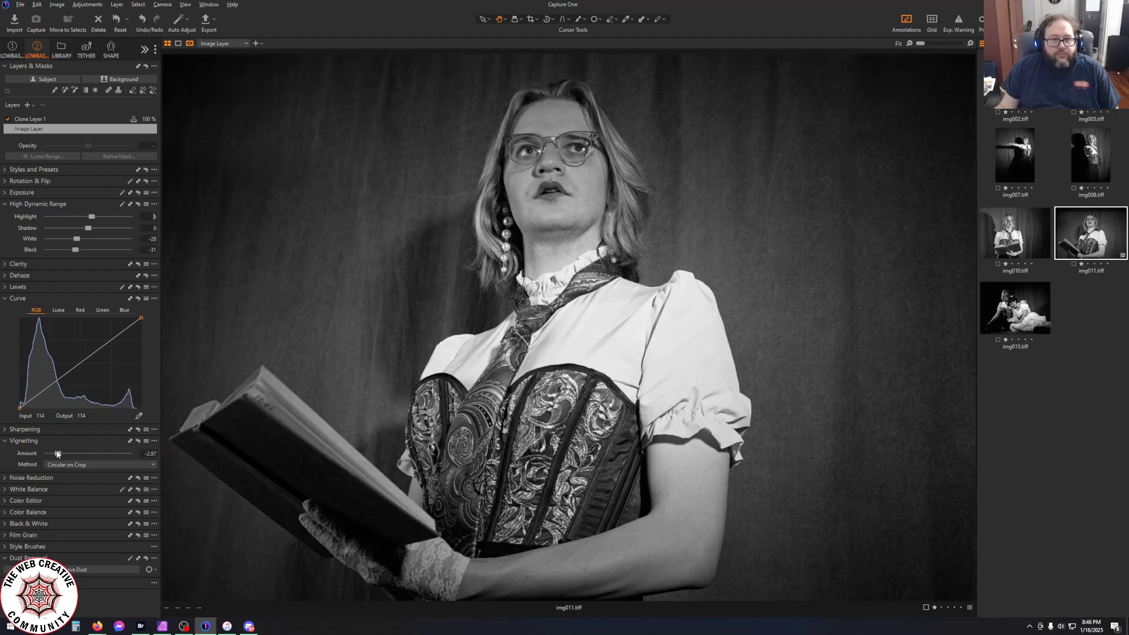
left_click_drag(58, 454, 63, 457)
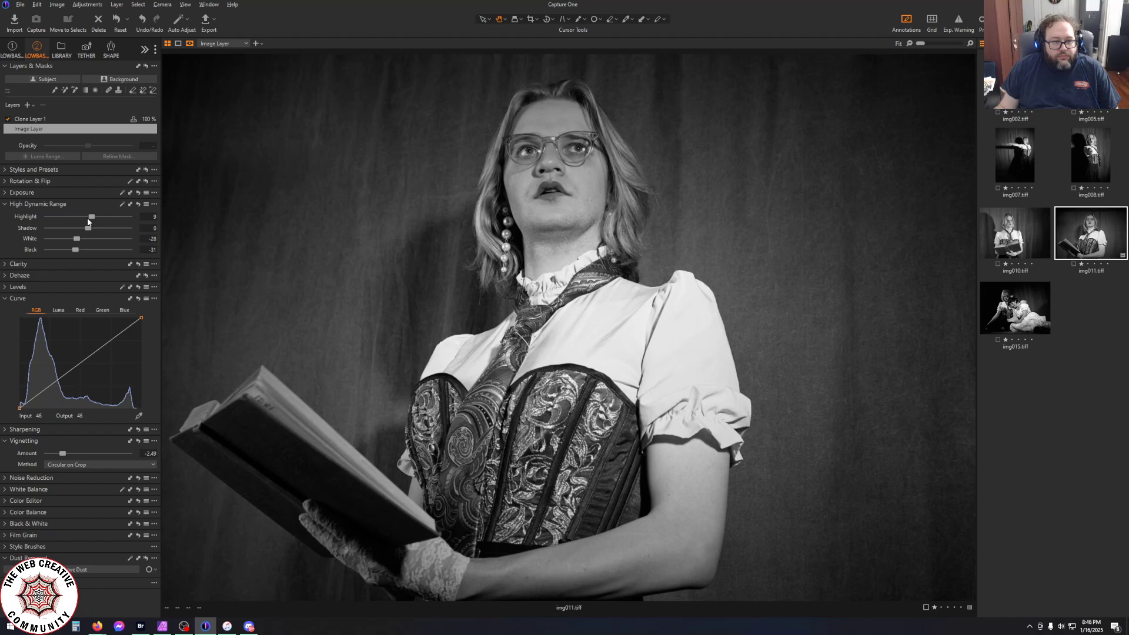
mouse_move(92, 226)
left_mouse_down()
mouse_move(101, 229)
mouse_move(88, 228)
left_mouse_up()
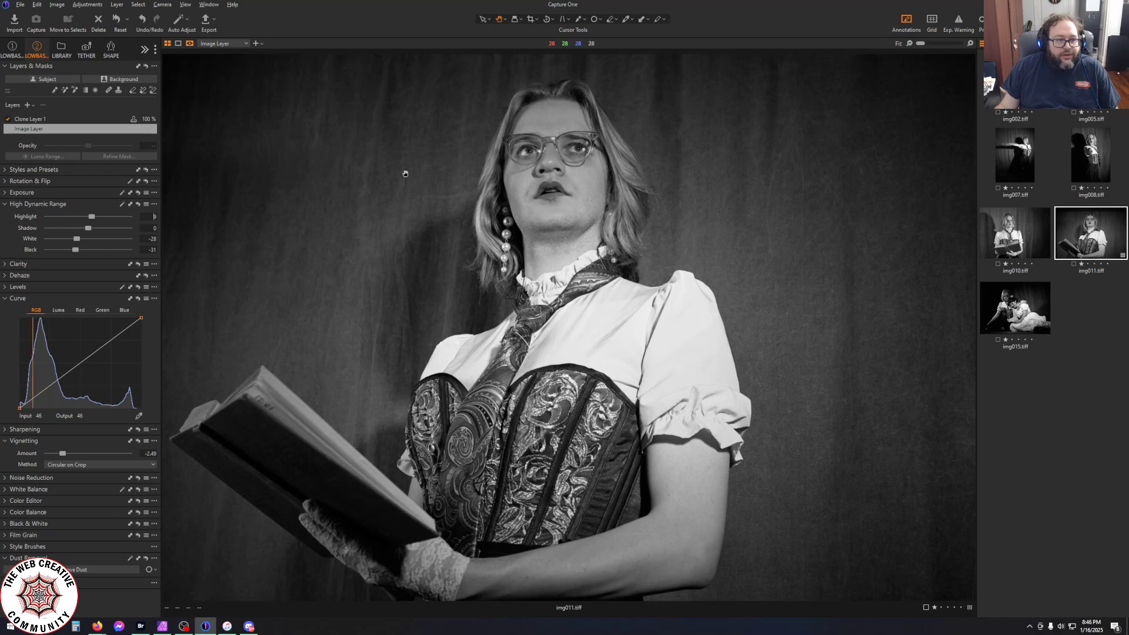
left_click_drag(335, 4, 272, 83)
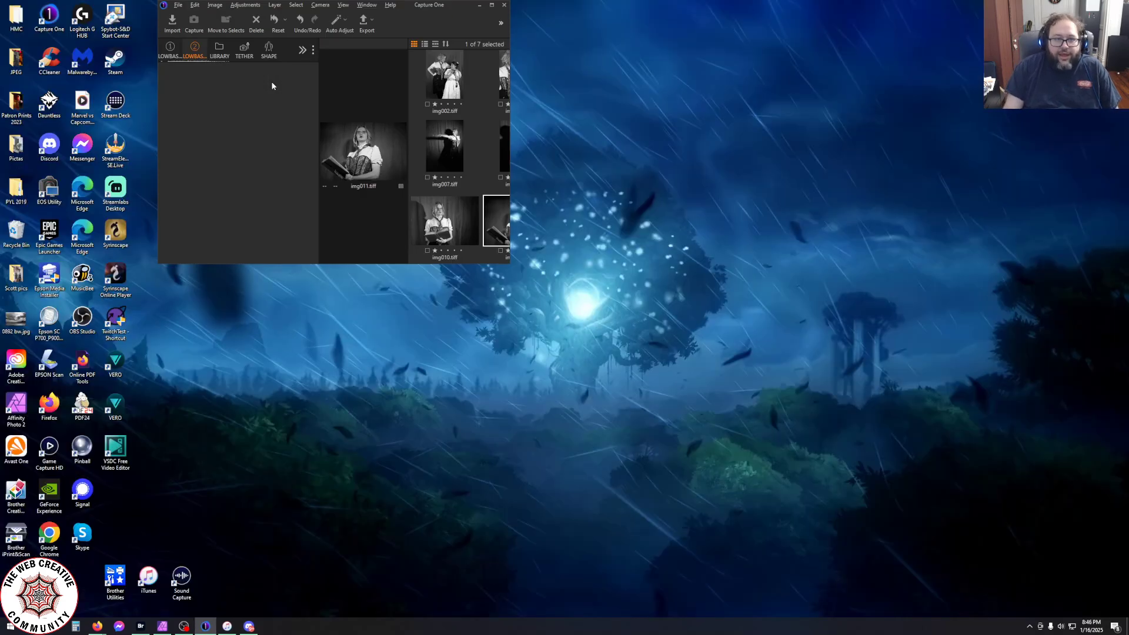
double_click(457, 8)
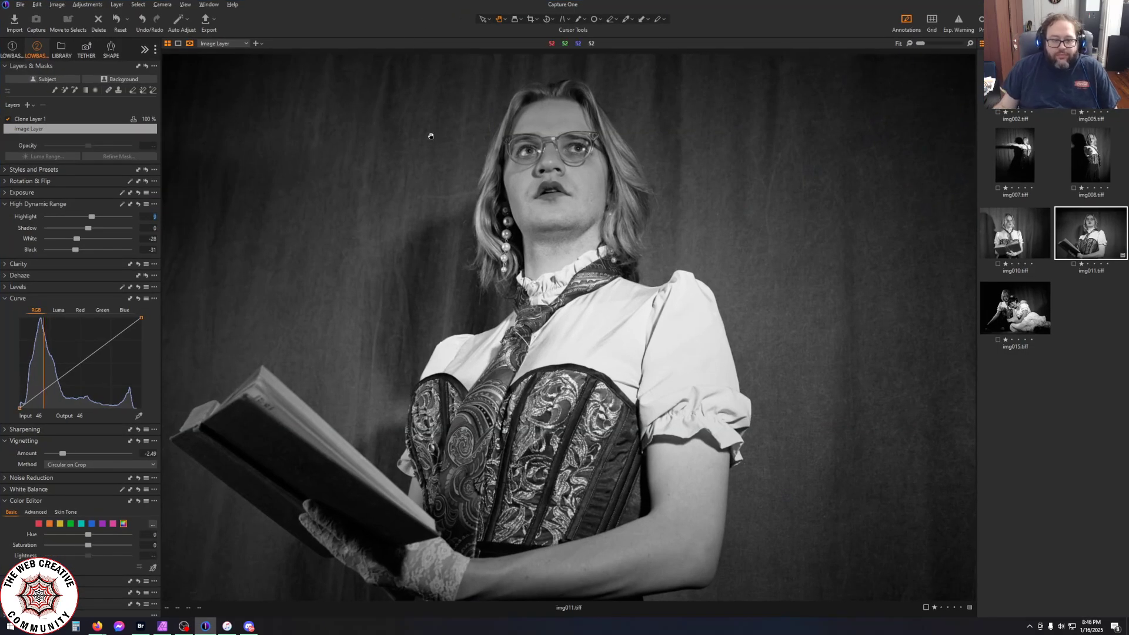
left_click(206, 627)
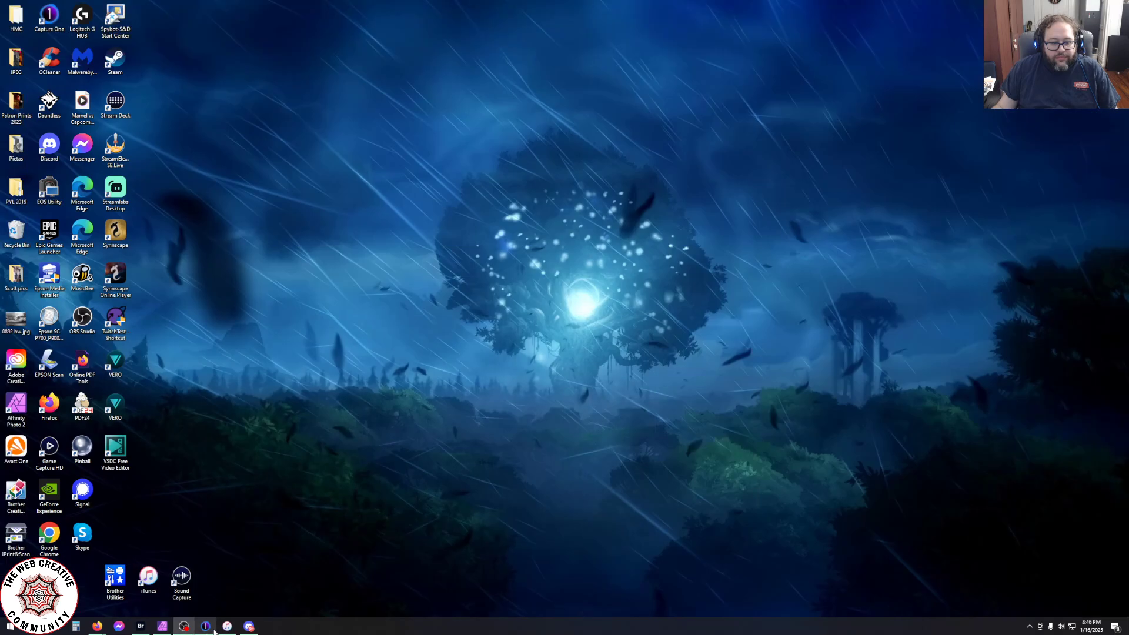
left_click(206, 627)
Make the Image Layer active with the Select cursor, and set the Before/After mode to Full View
left_click(481, 19)
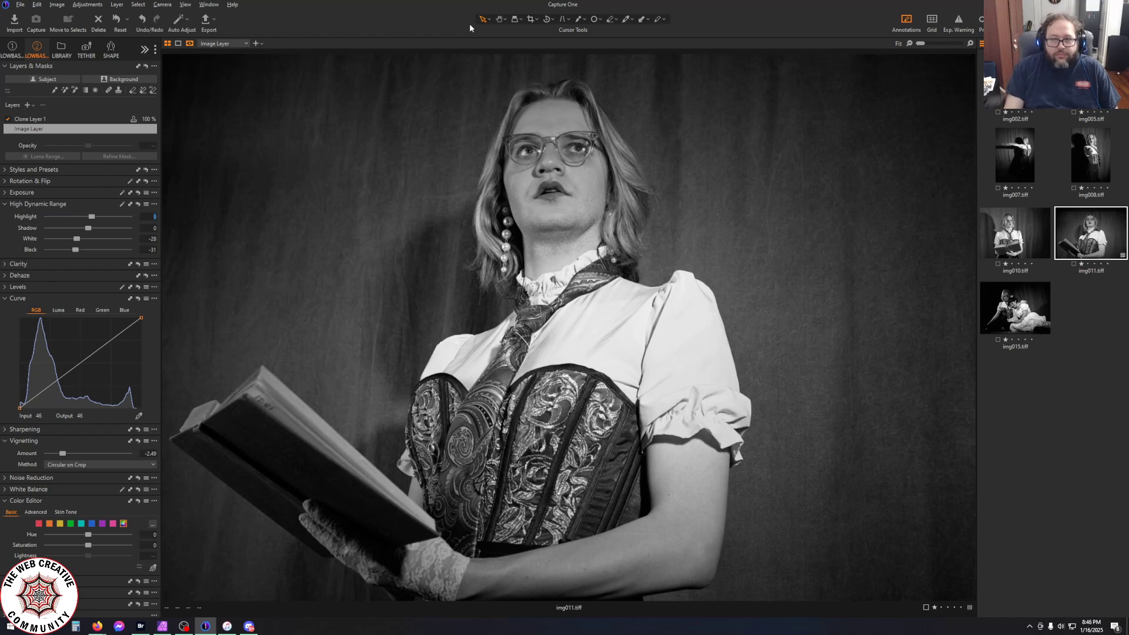
left_click(59, 127)
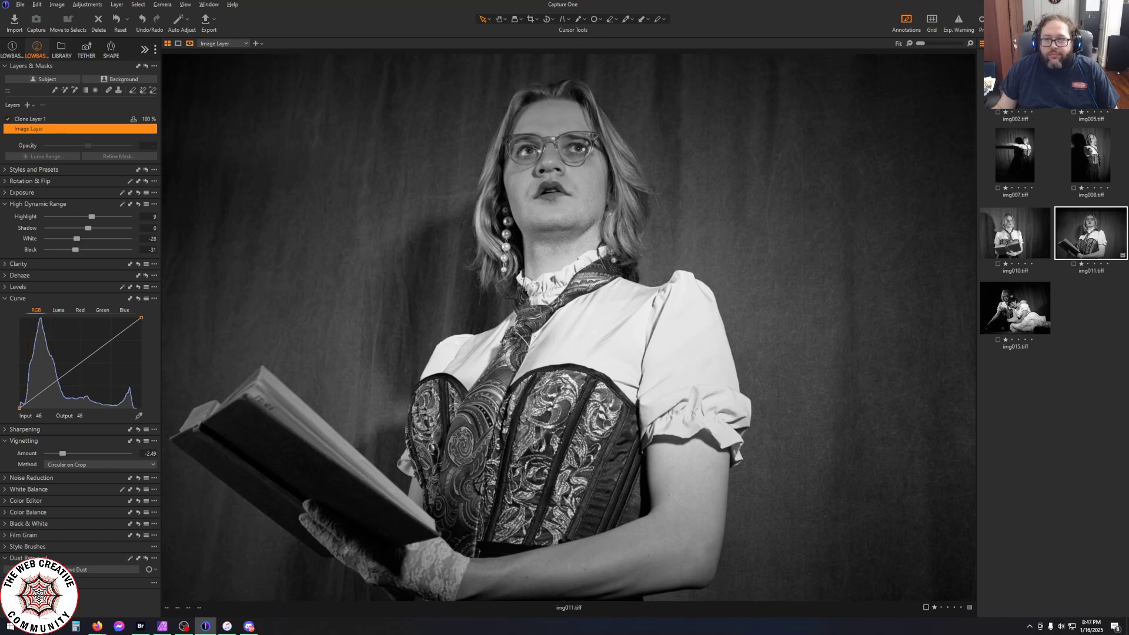
left_click(185, 5)
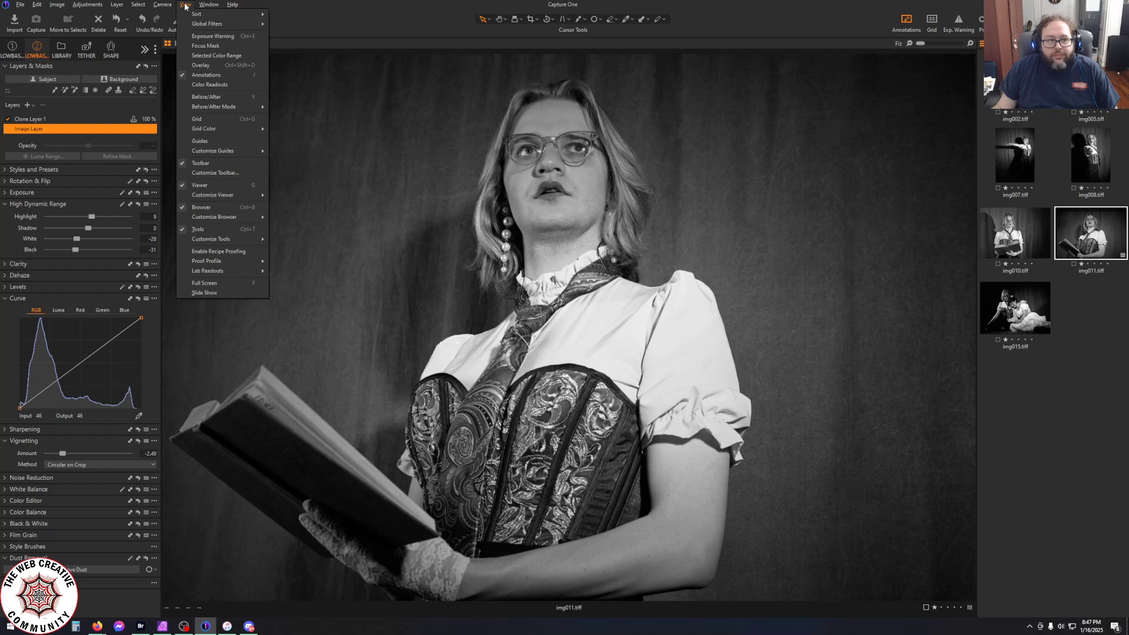
mouse_move(208, 109)
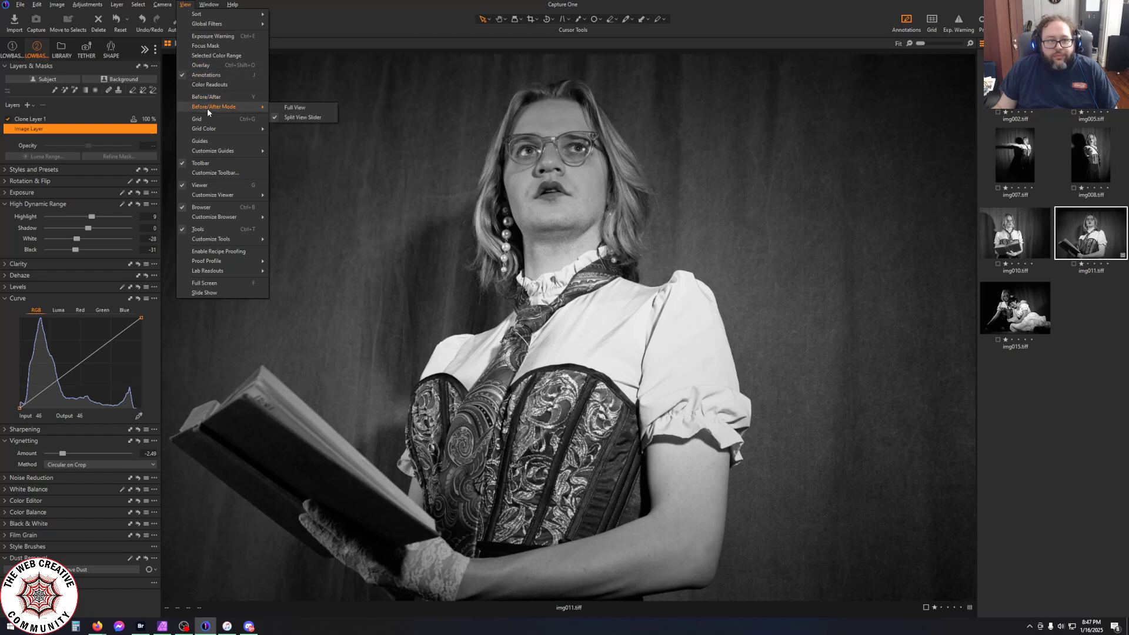
left_click(280, 108)
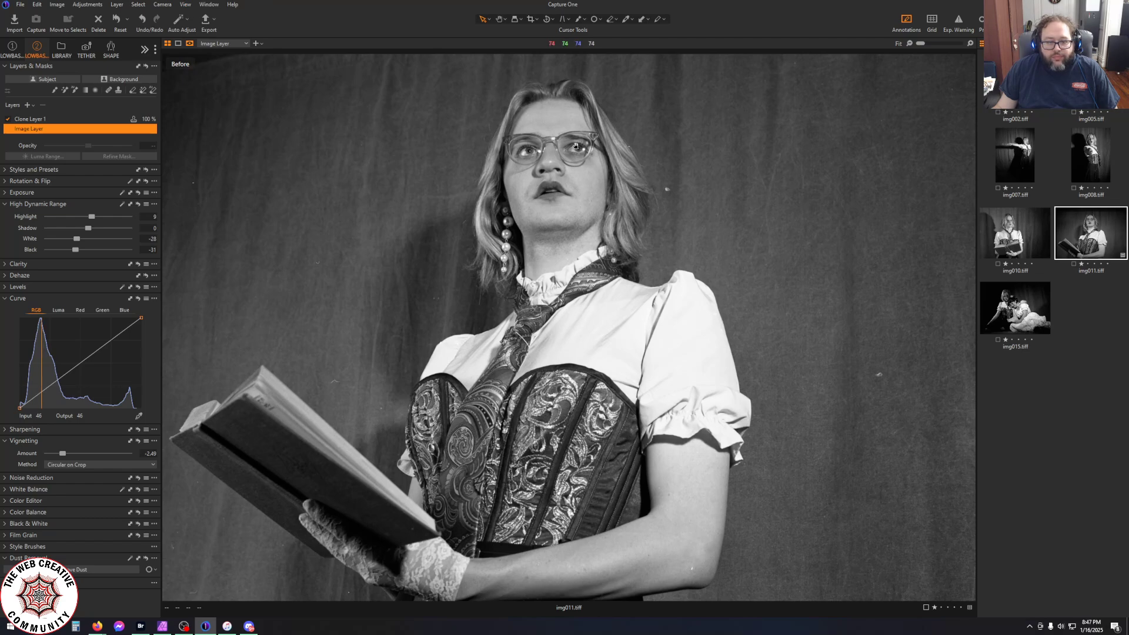
Toggle repeatedly between the before and after views of img011.tiff to compare the edit with the original scan
key("y")
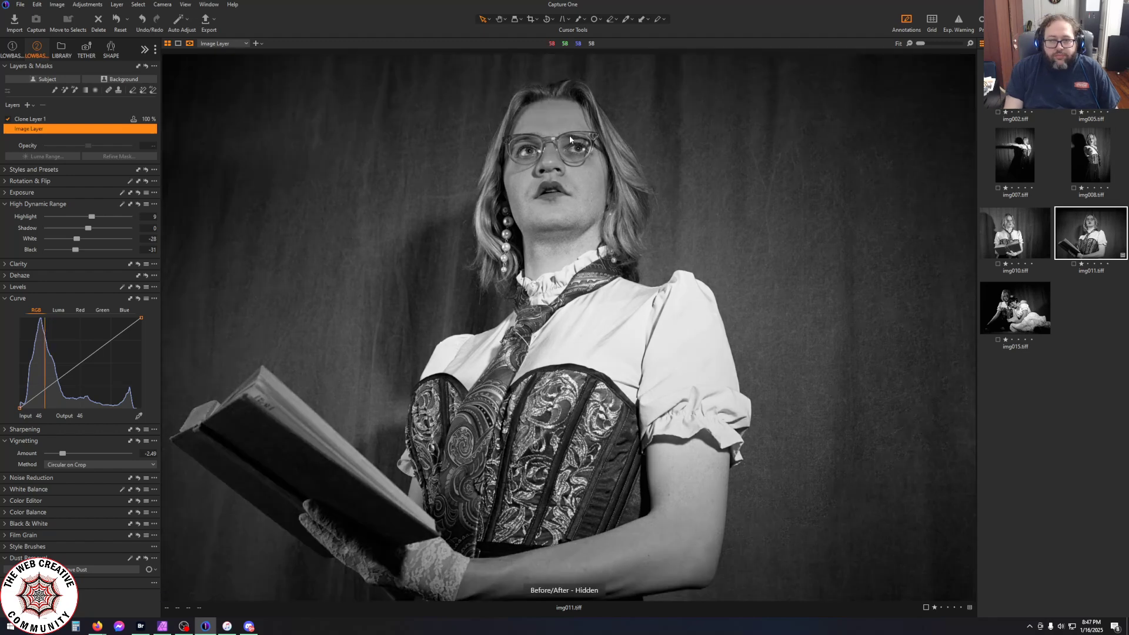
key("y")
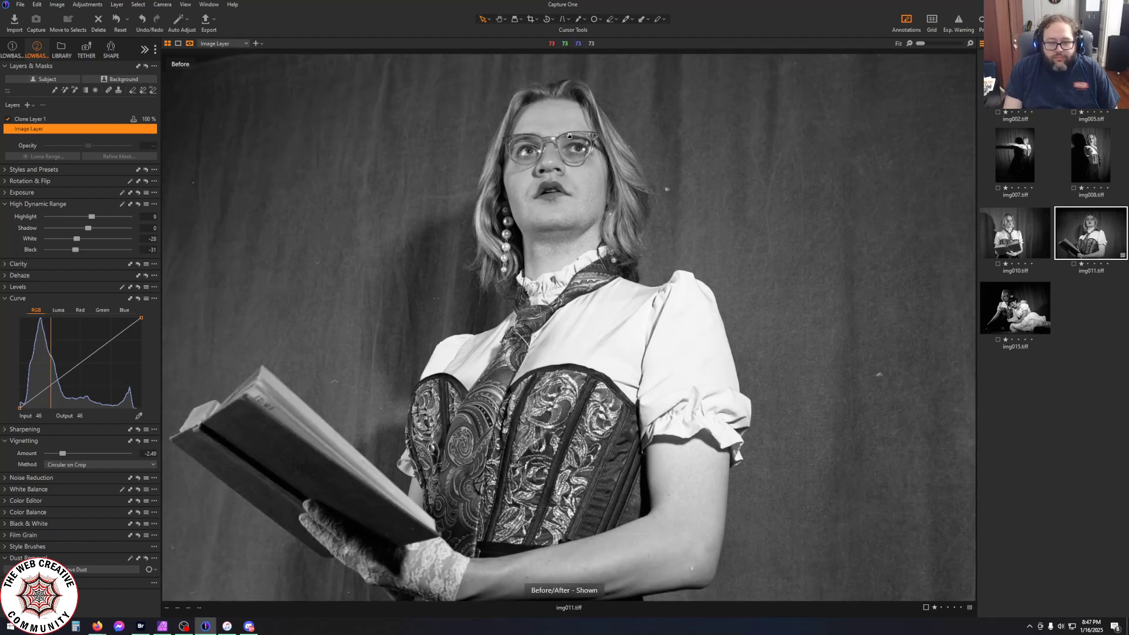
key("y")
key("y")
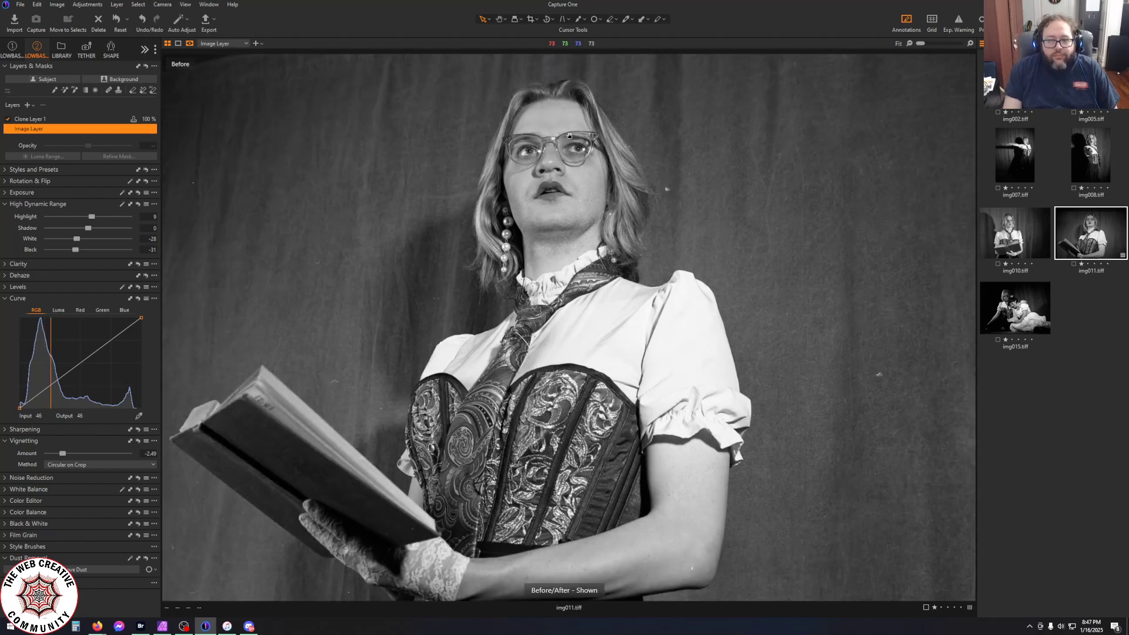
key("y")
key("y")
key("y")
key("y")
key("y")
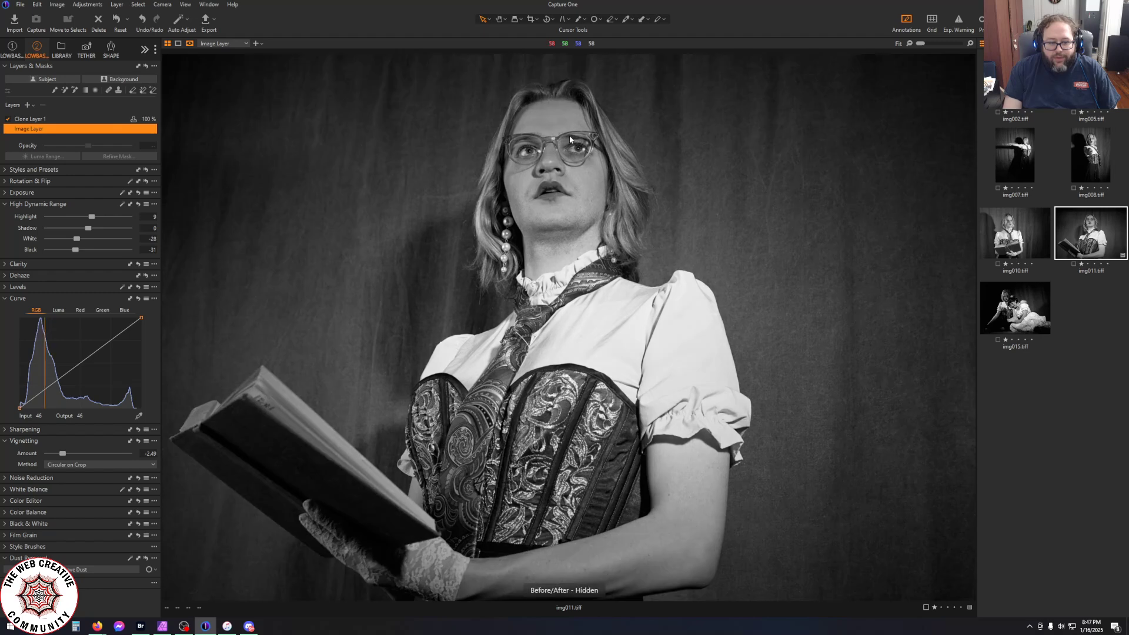
key("y")
key("y")
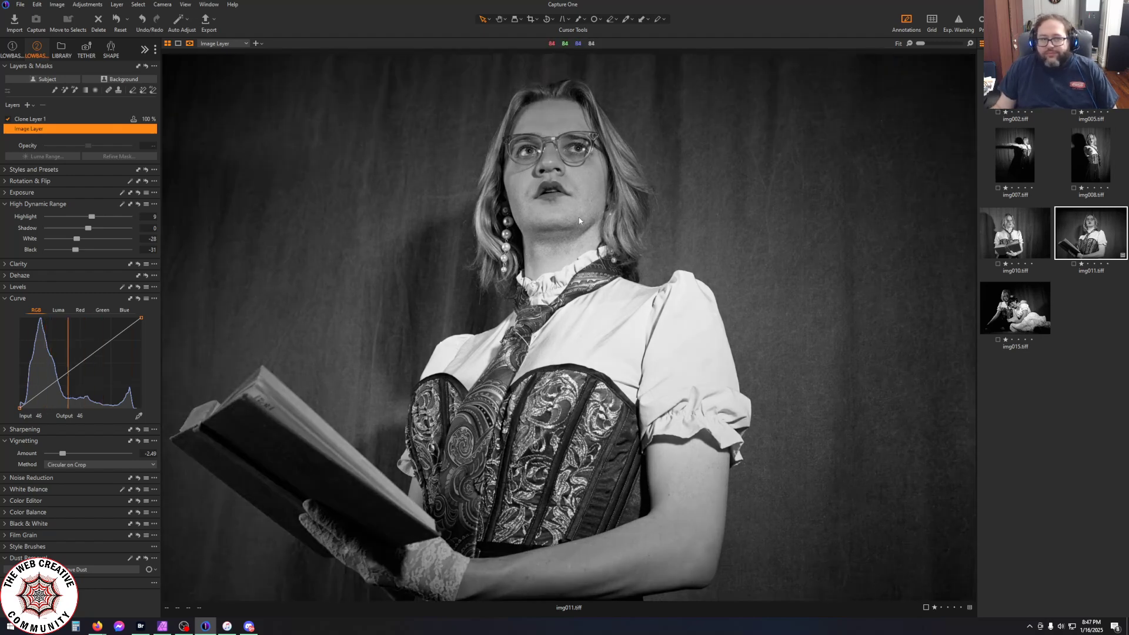
Export img011.tiff with the 8-bit Adobe RGB TIFF recipe to the C1 Edits folder under the name "11 film"
left_click(206, 26)
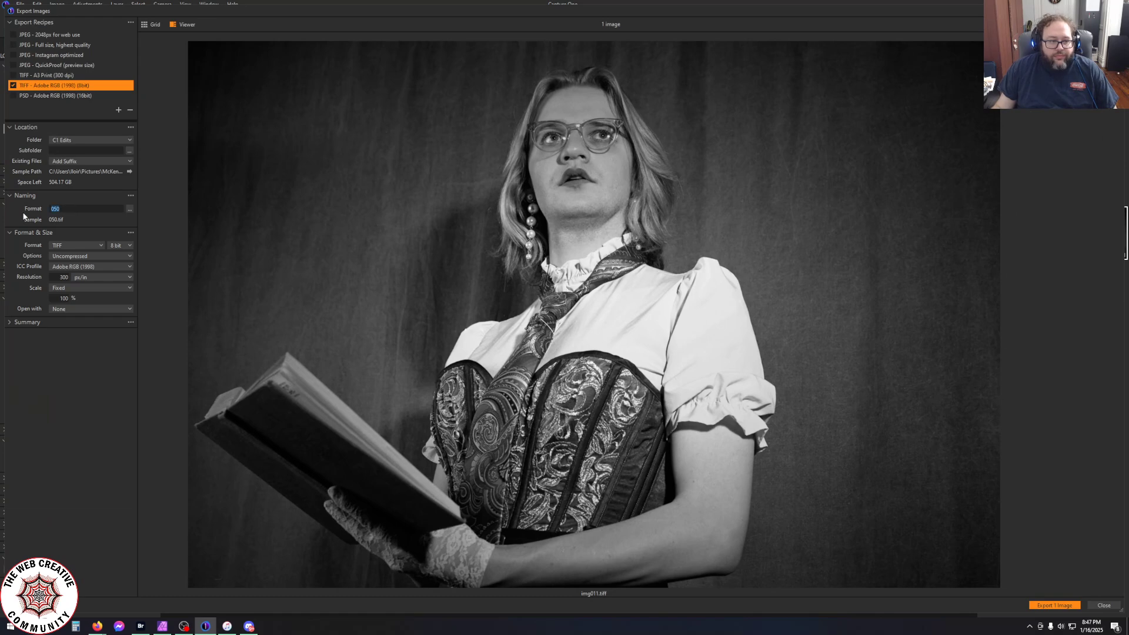
type("11 film")
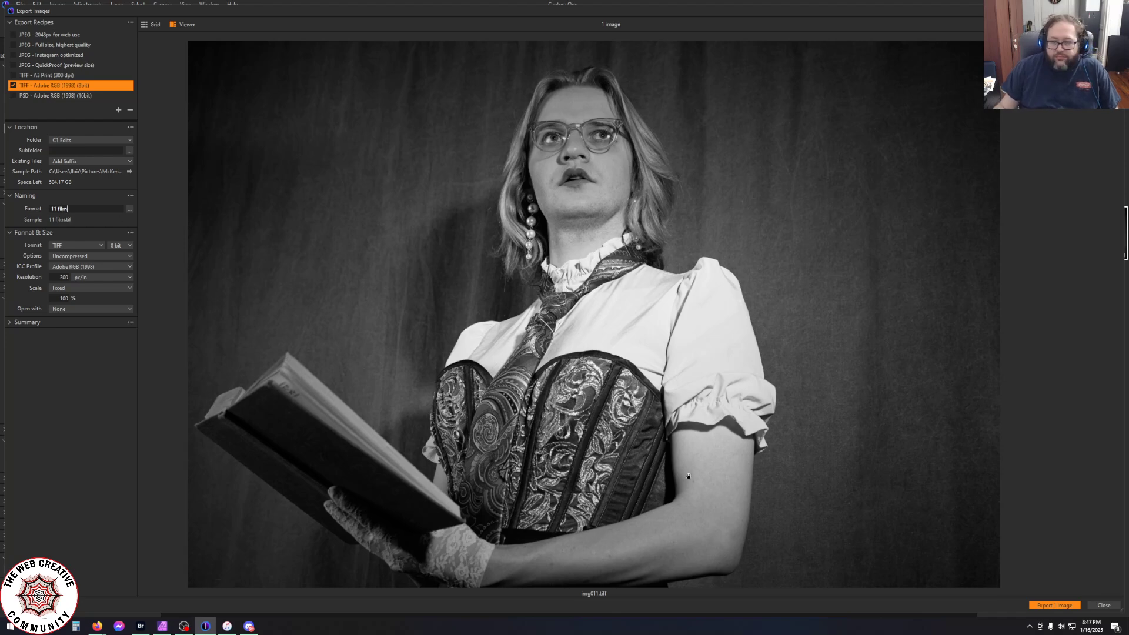
left_click(1049, 606)
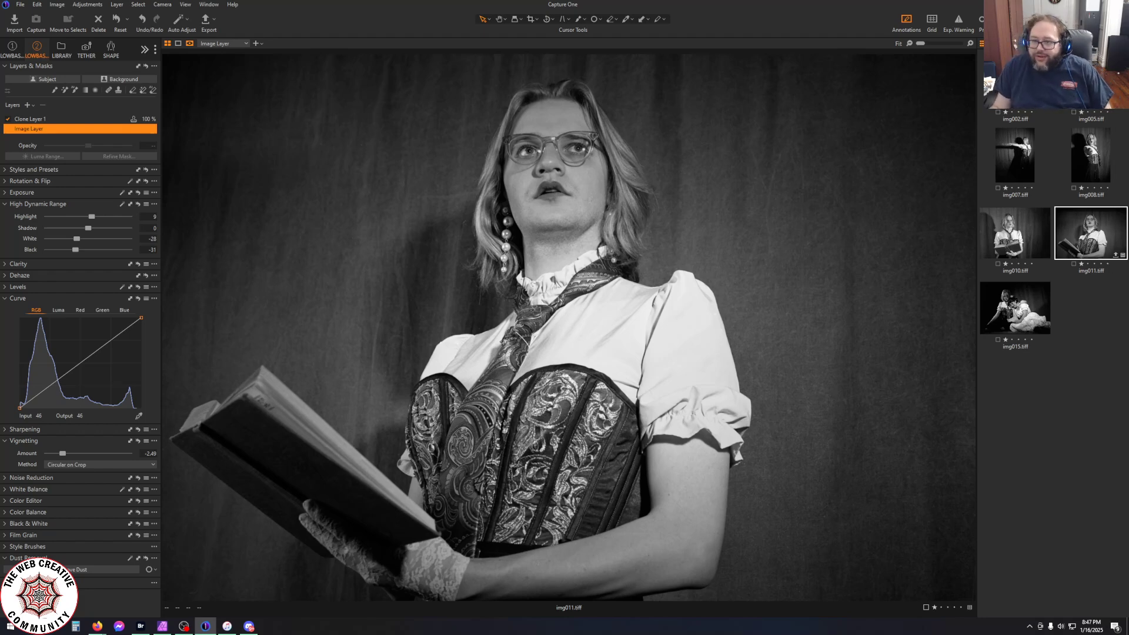
Look through the remaining film scans, including img015, img007, img008, img010, img002 and img005, to compare candidates for the next edit
key("Right")
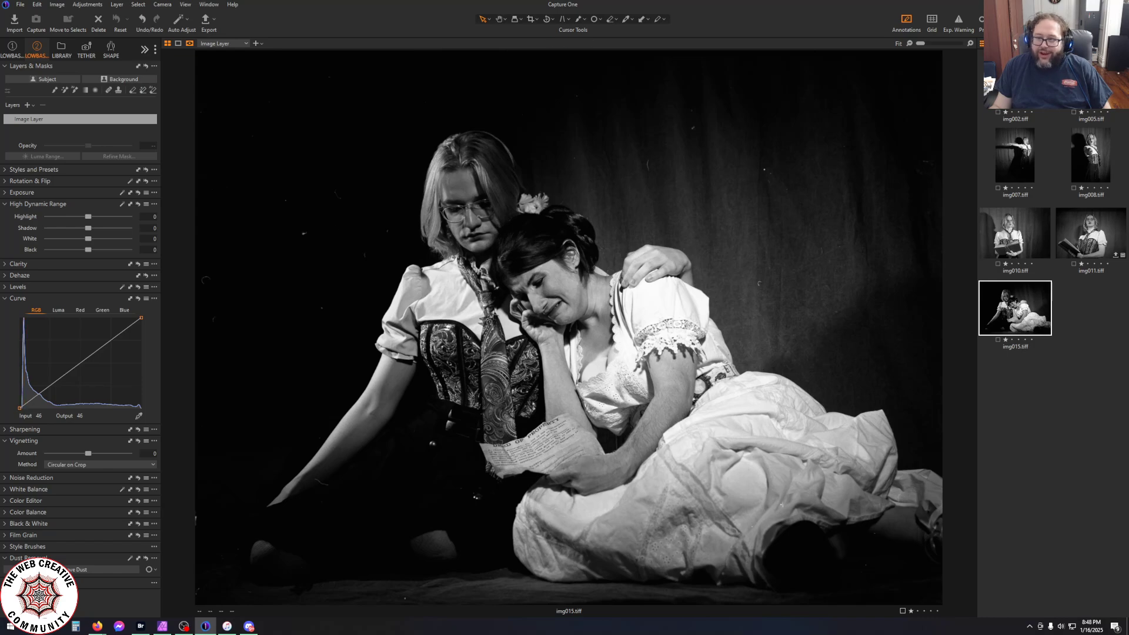
left_click(1091, 80)
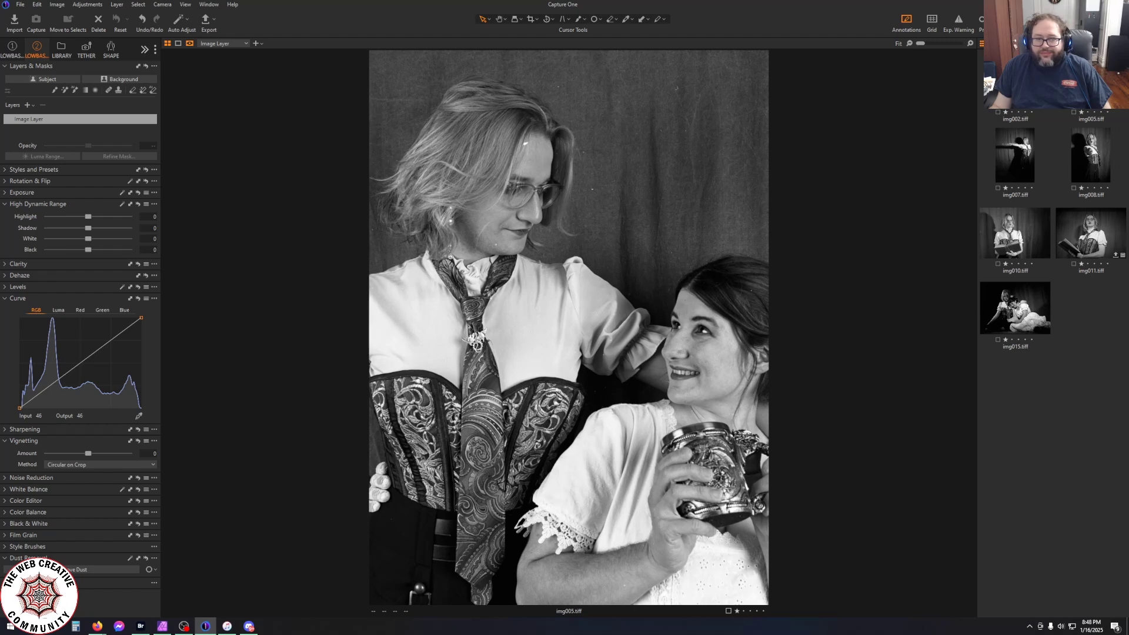
left_click(1013, 163)
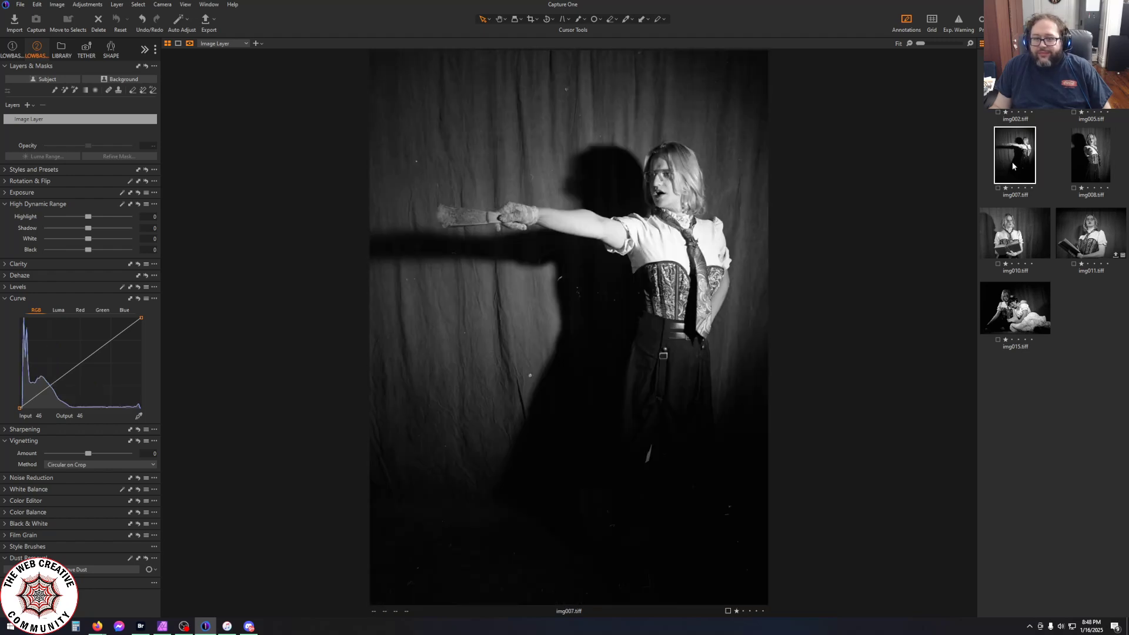
left_click(1094, 163)
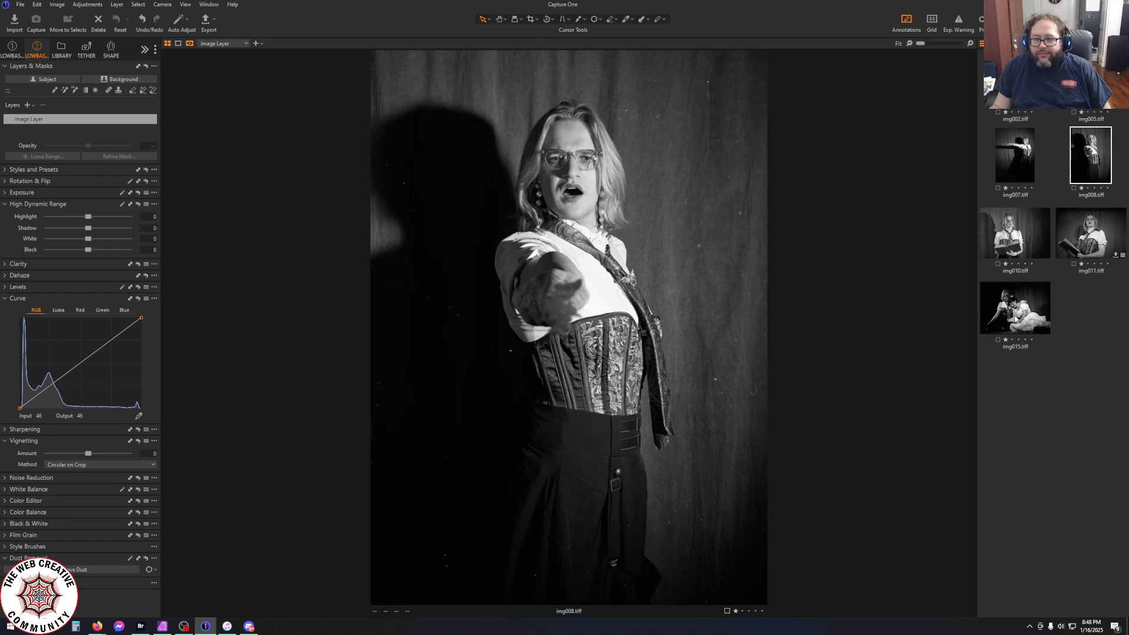
left_click(1094, 242)
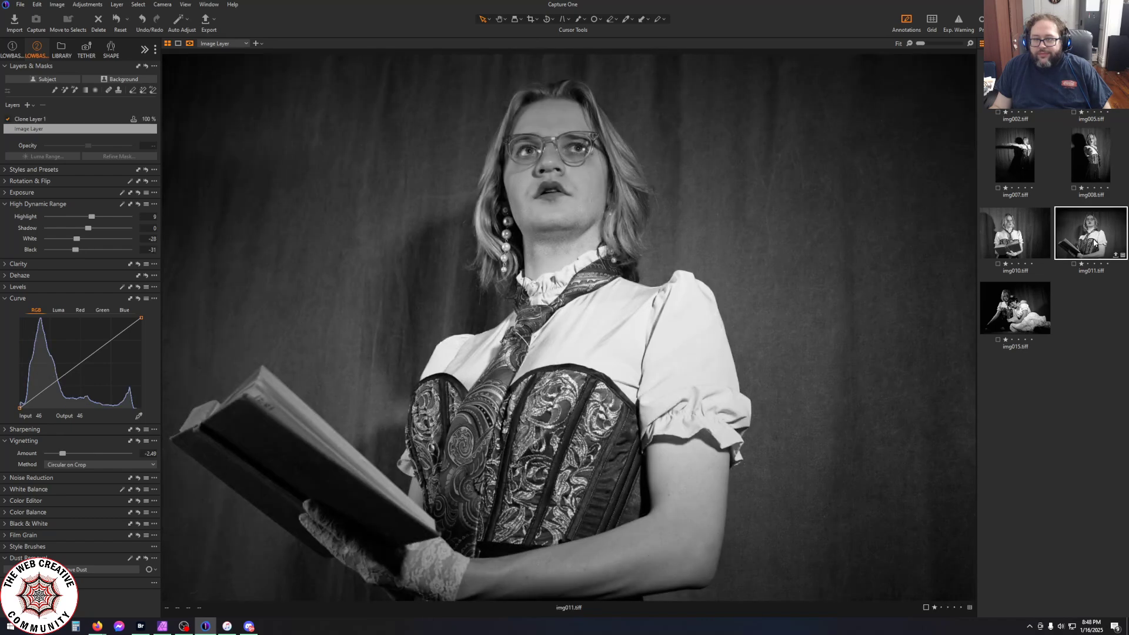
left_click(1025, 241)
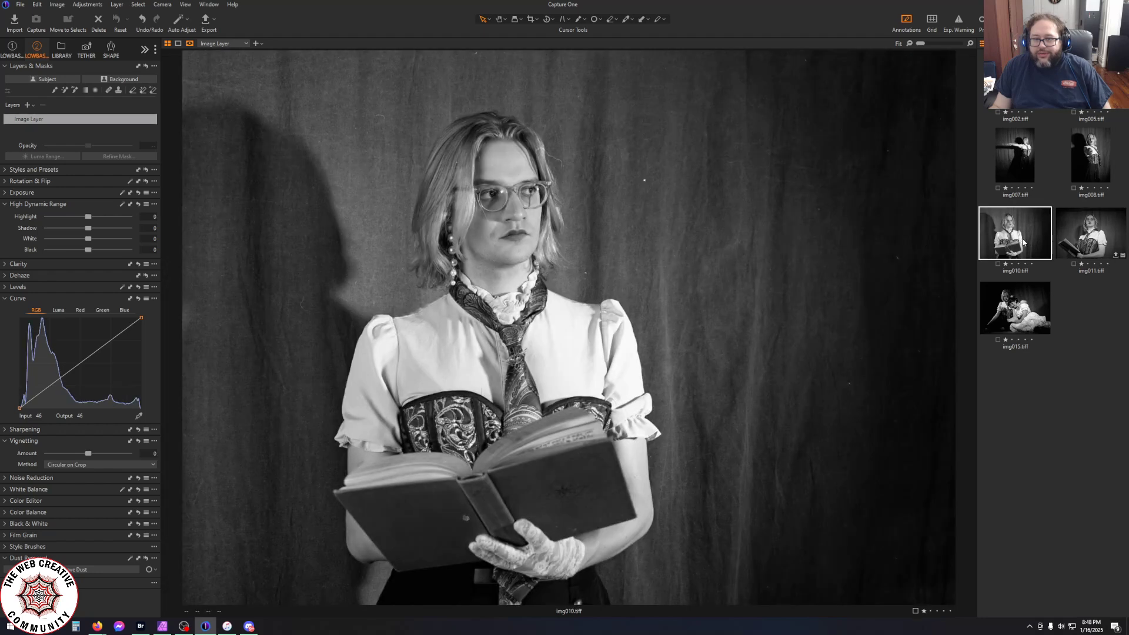
left_click(1016, 87)
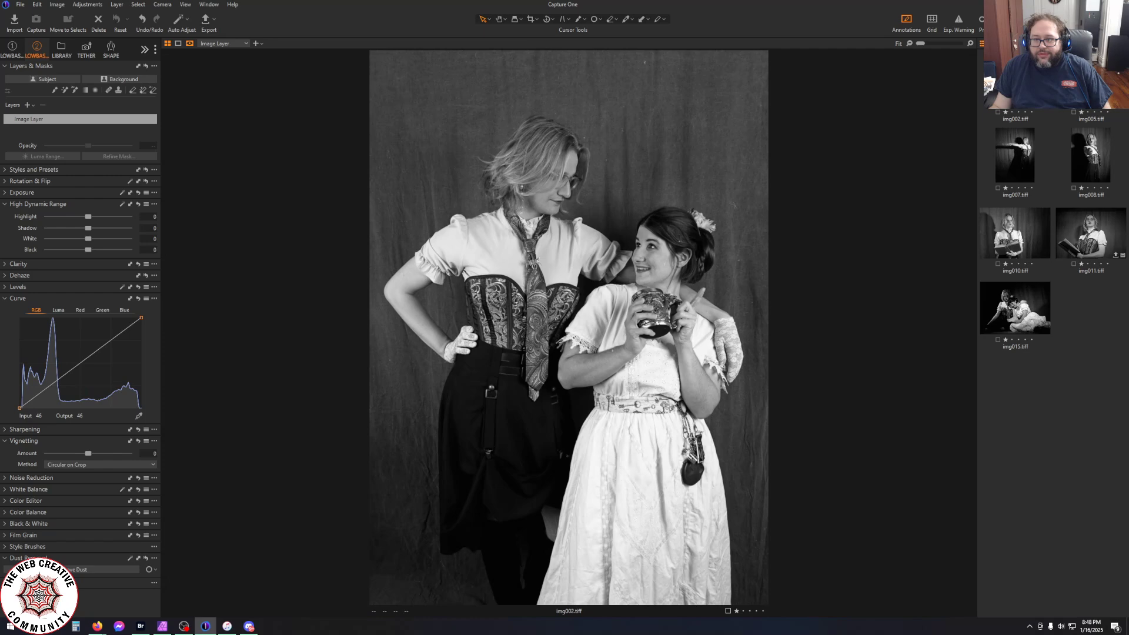
left_click(1091, 83)
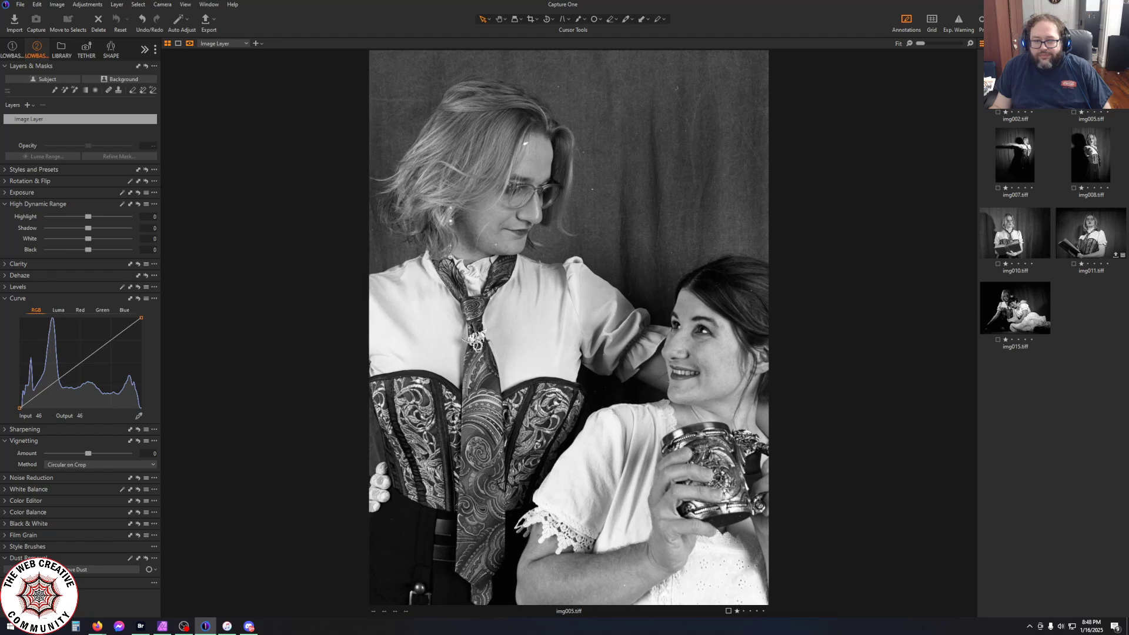
Send img015.tiff to Affinity Photo 2 for editing as an uncompressed 16-bit Adobe RGB (1998) TIFF at 300 px/in and 100% scale
left_click(1025, 288)
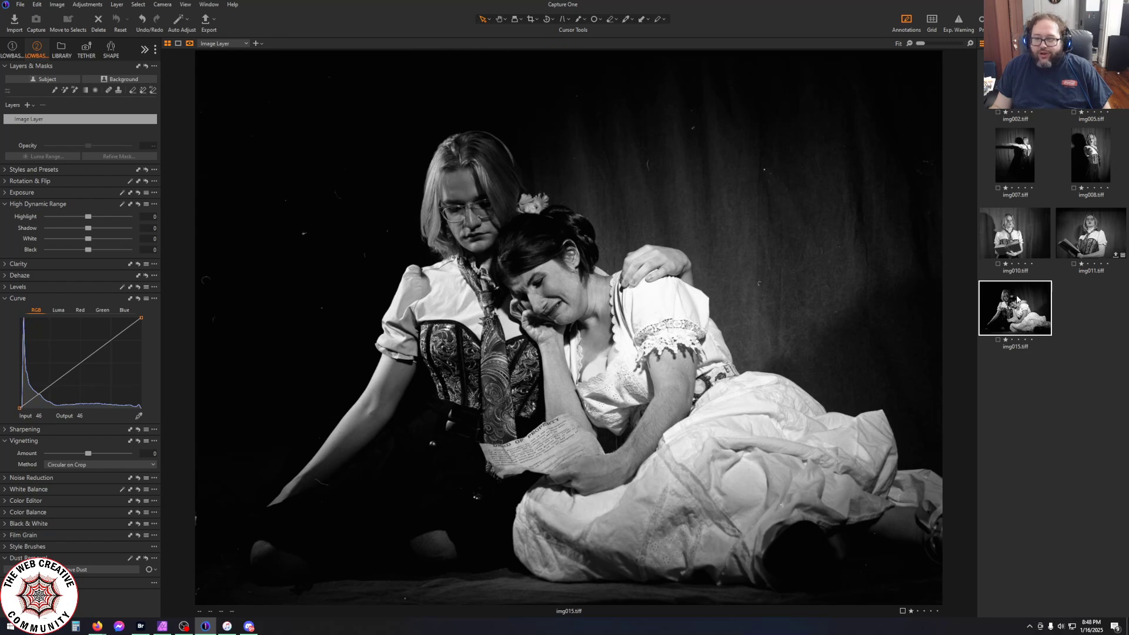
right_click(1017, 300)
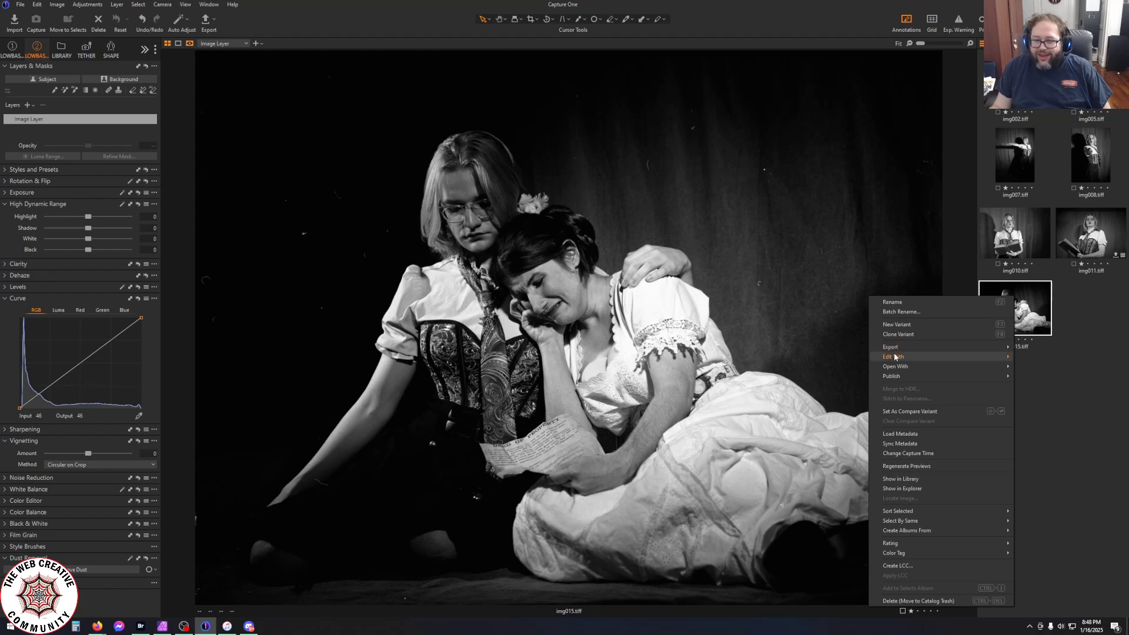
mouse_move(896, 357)
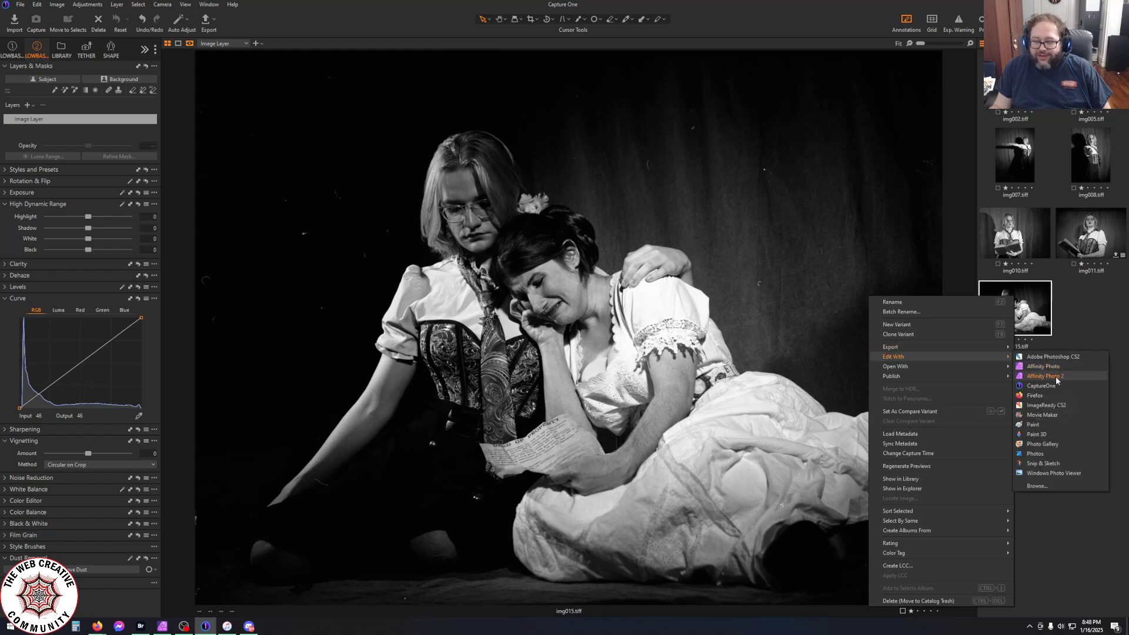
left_click(1038, 379)
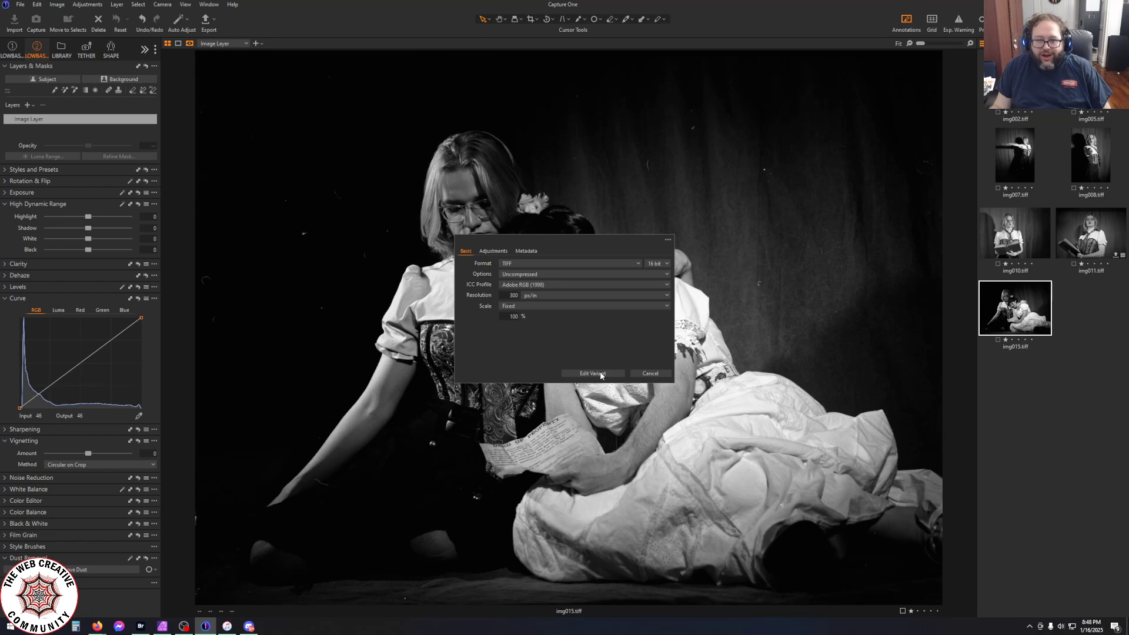
left_click(601, 374)
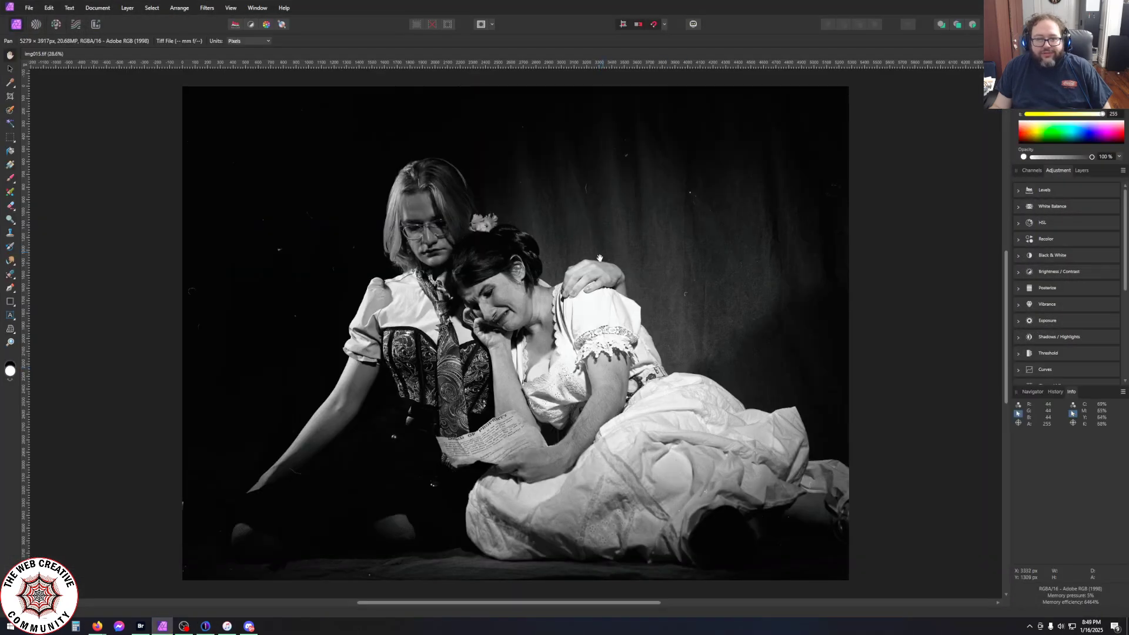
Activate the rectangular marquee tool, show the layers, and duplicate the Background layer
mouse_move(589, 301)
left_mouse_down()
mouse_move(587, 311)
mouse_move(588, 298)
left_mouse_up()
left_click(10, 138)
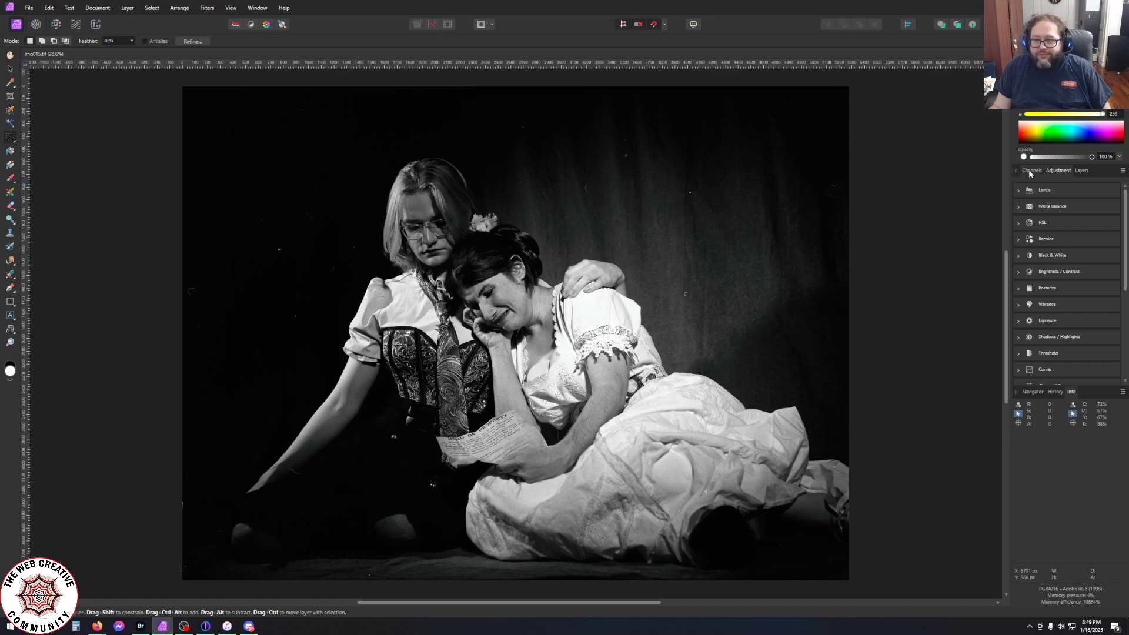
left_click(1083, 172)
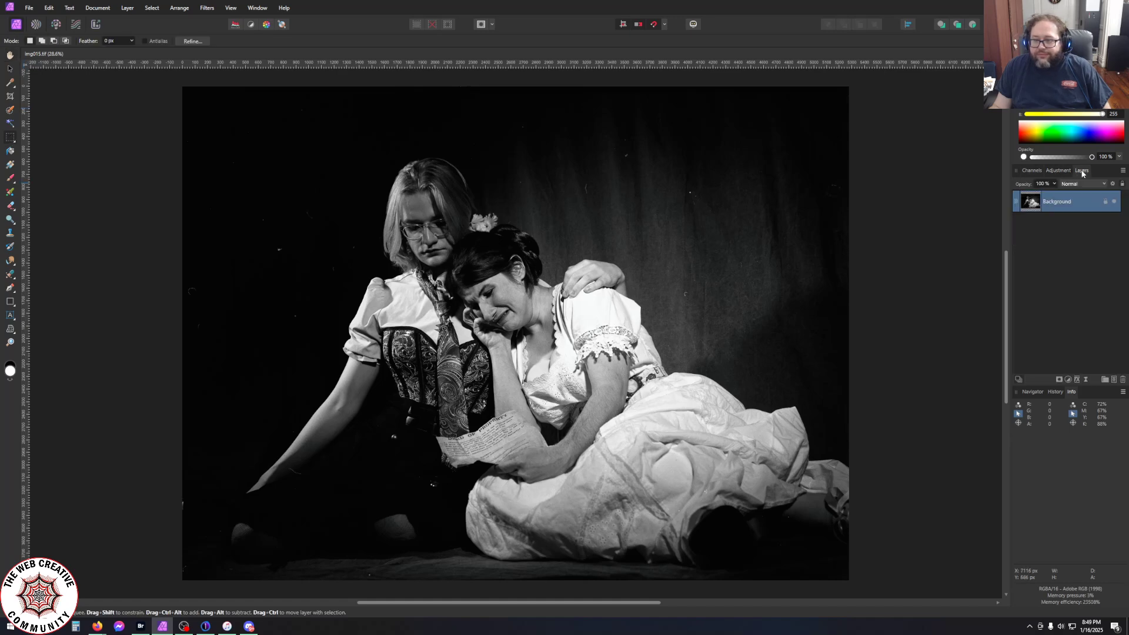
right_click(1062, 207)
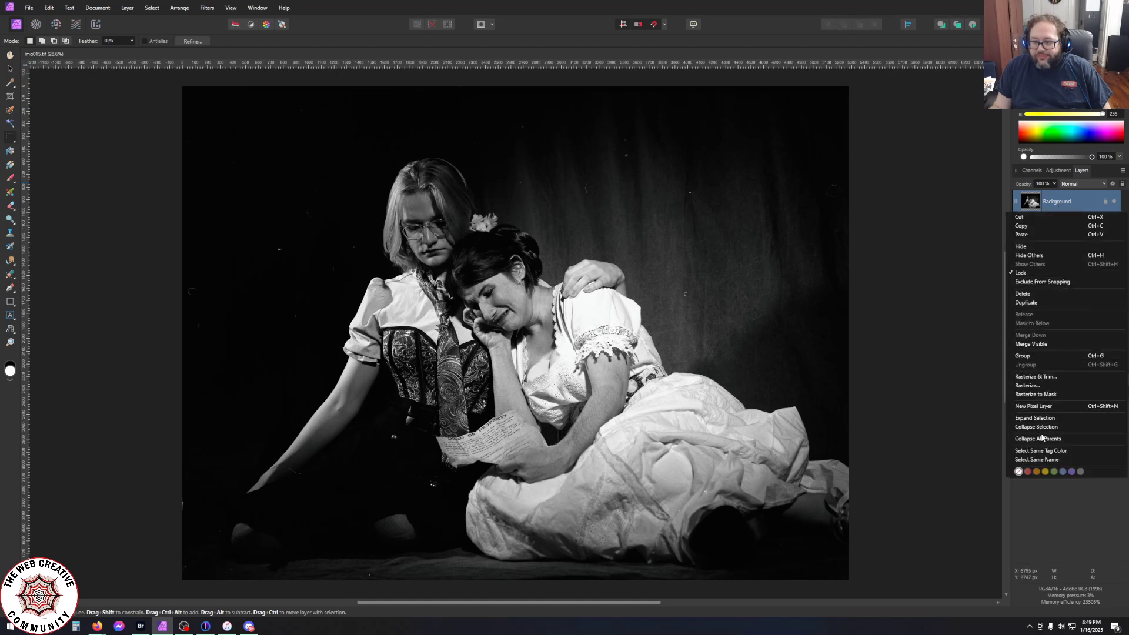
left_click(1033, 304)
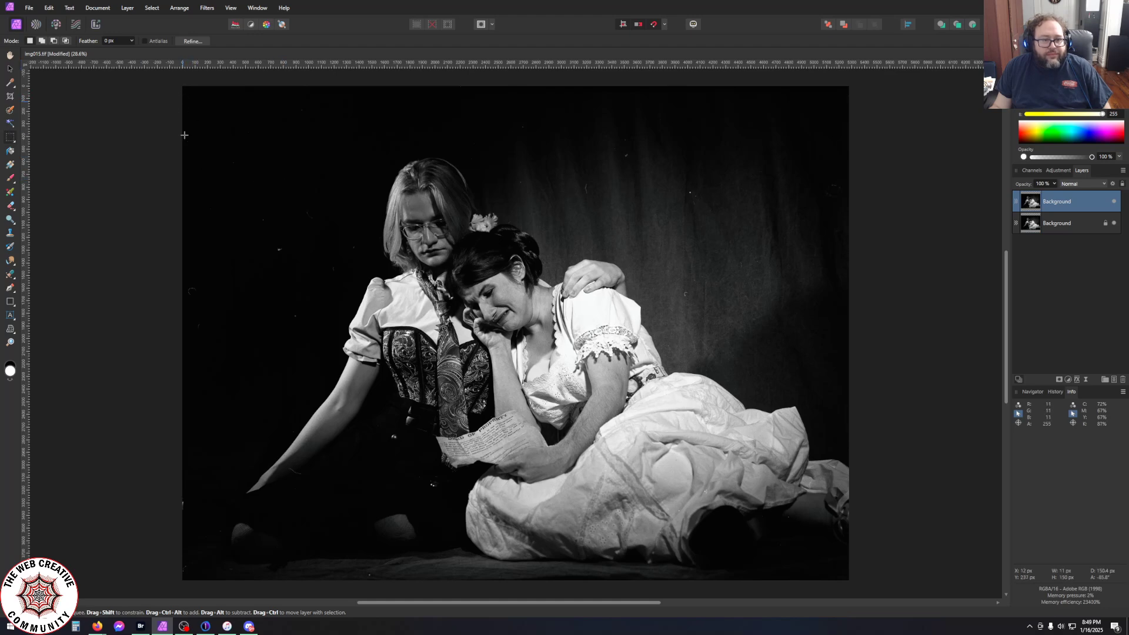
left_click_drag(187, 97, 358, 298)
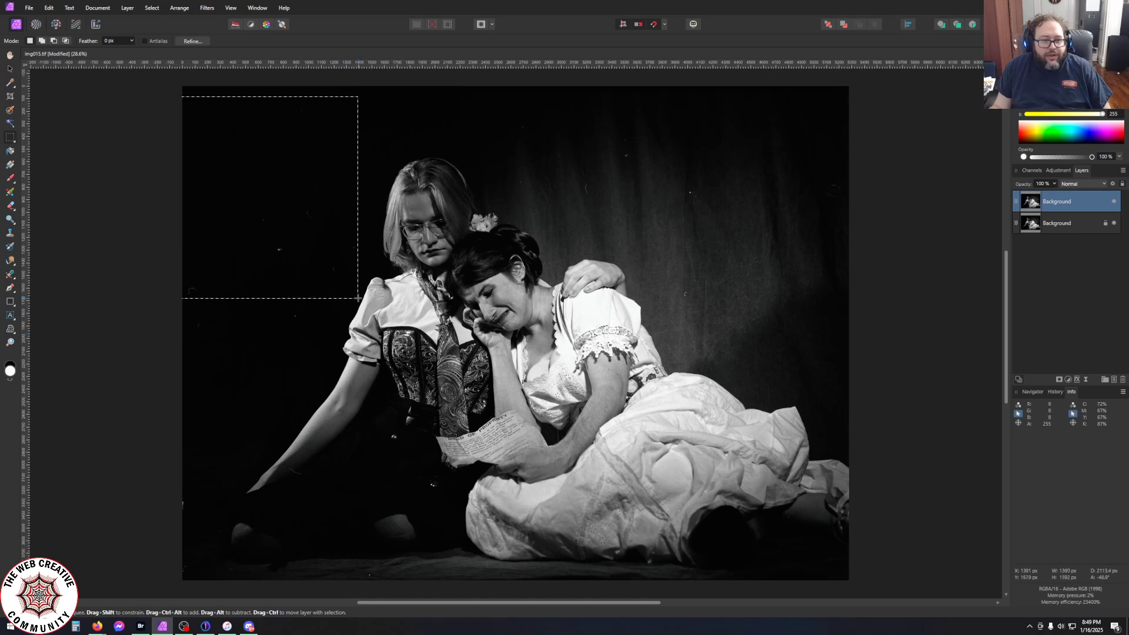
left_click(465, 121)
left_click_drag(191, 189, 361, 279)
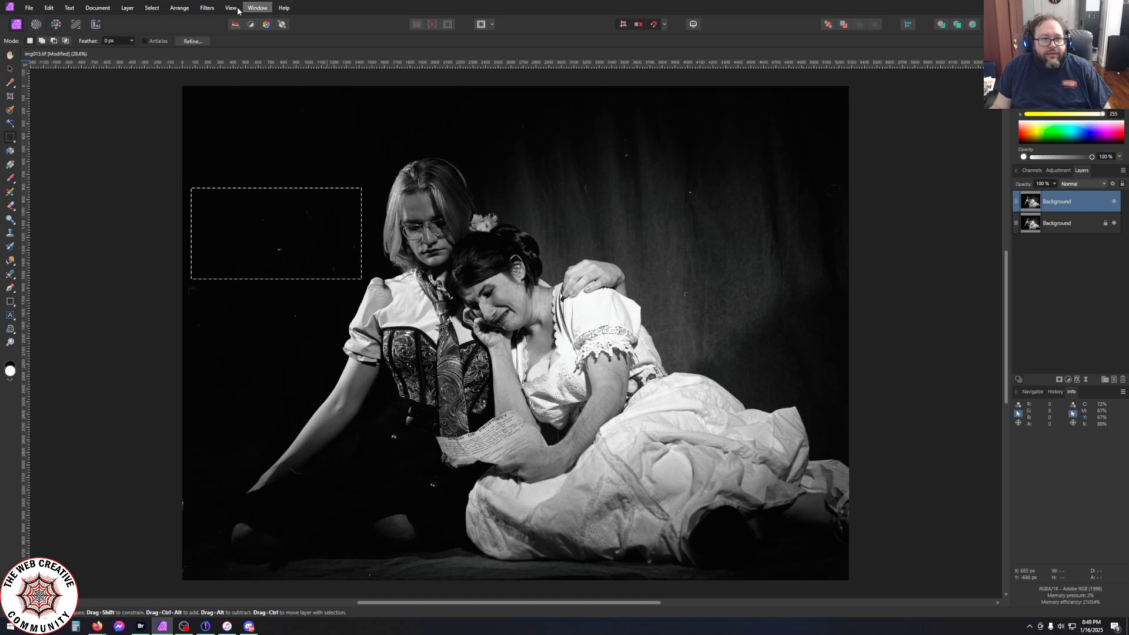
left_click(207, 8)
mouse_move(228, 41)
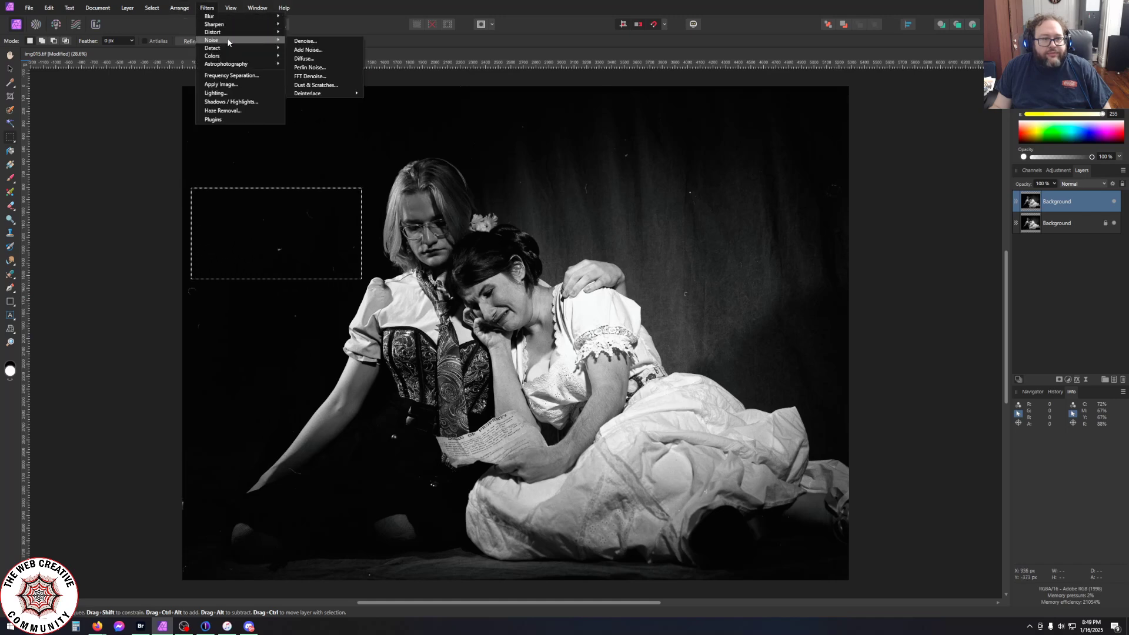
left_click(312, 85)
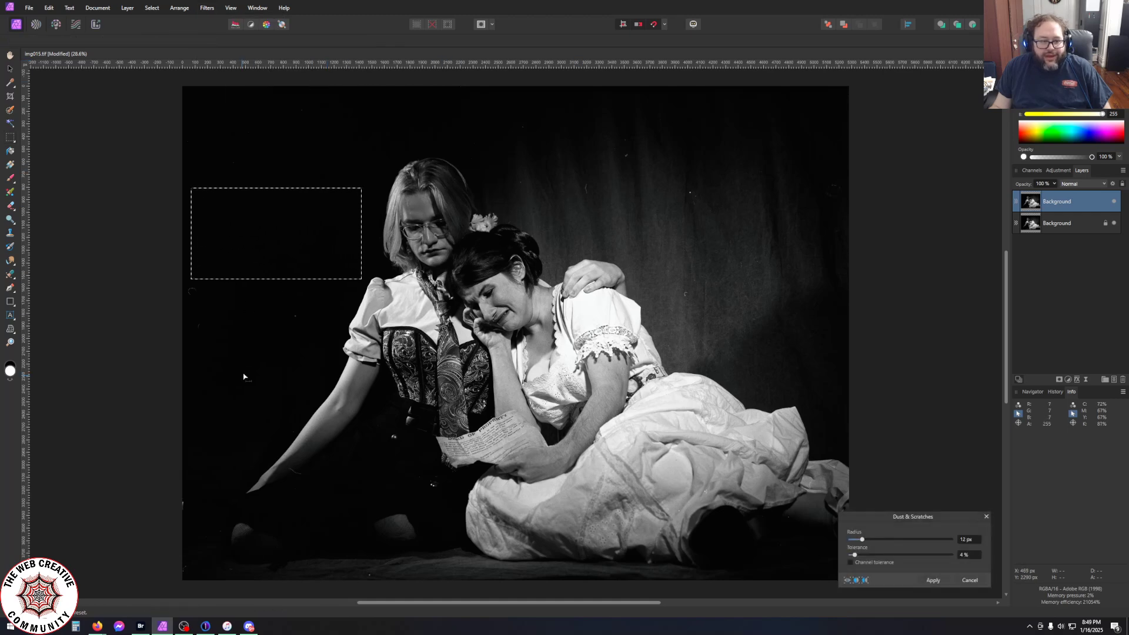
left_click(238, 331)
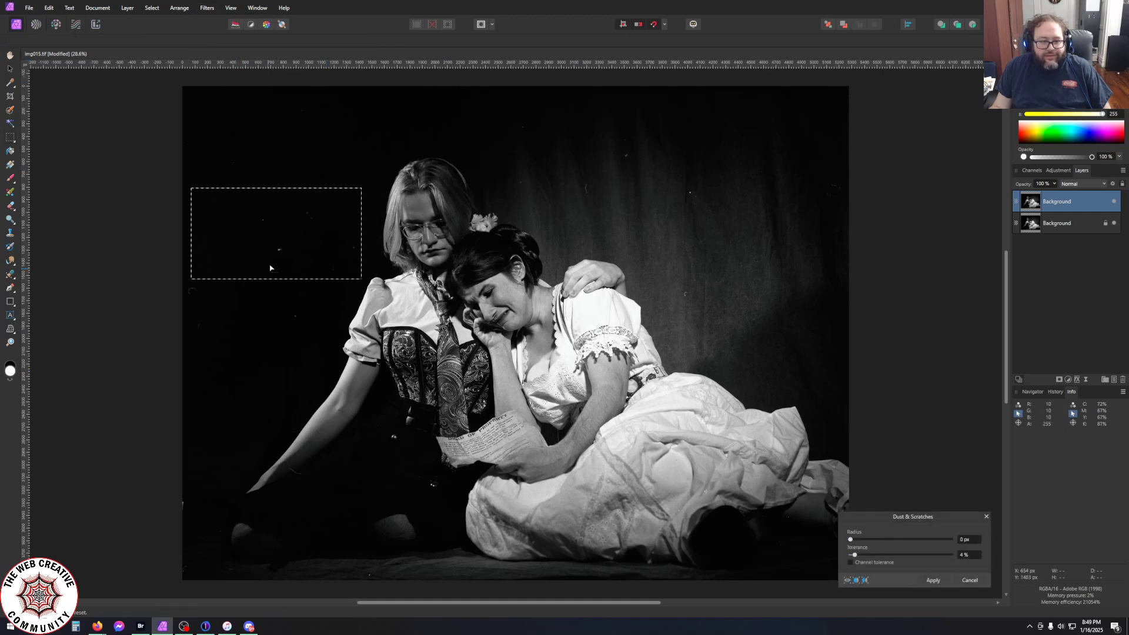
left_click(51, 7)
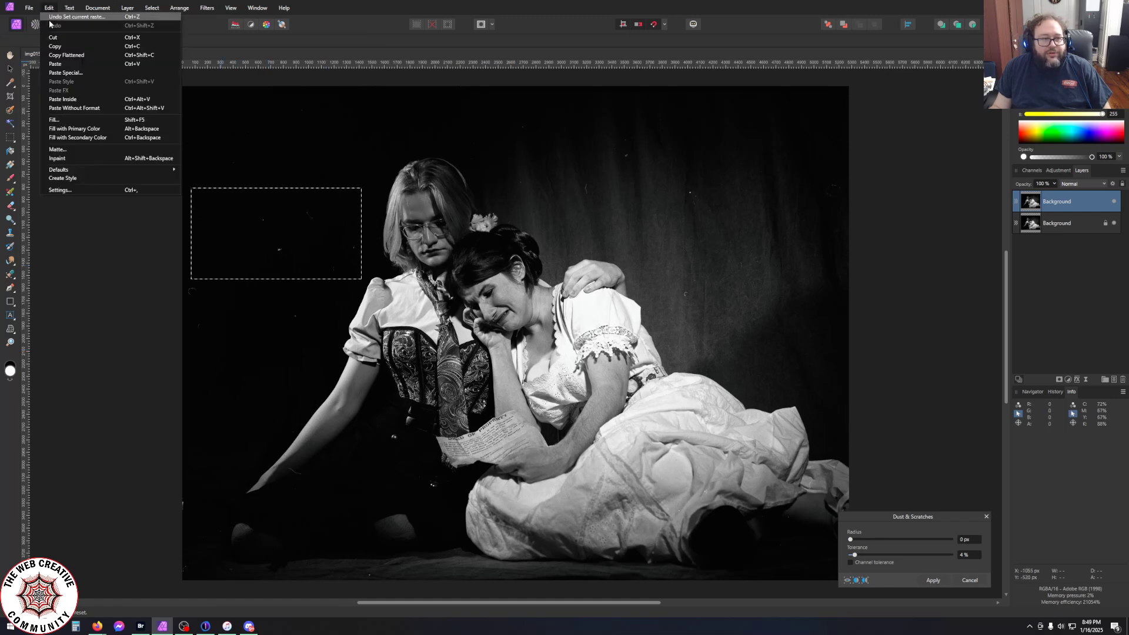
left_click(51, 23)
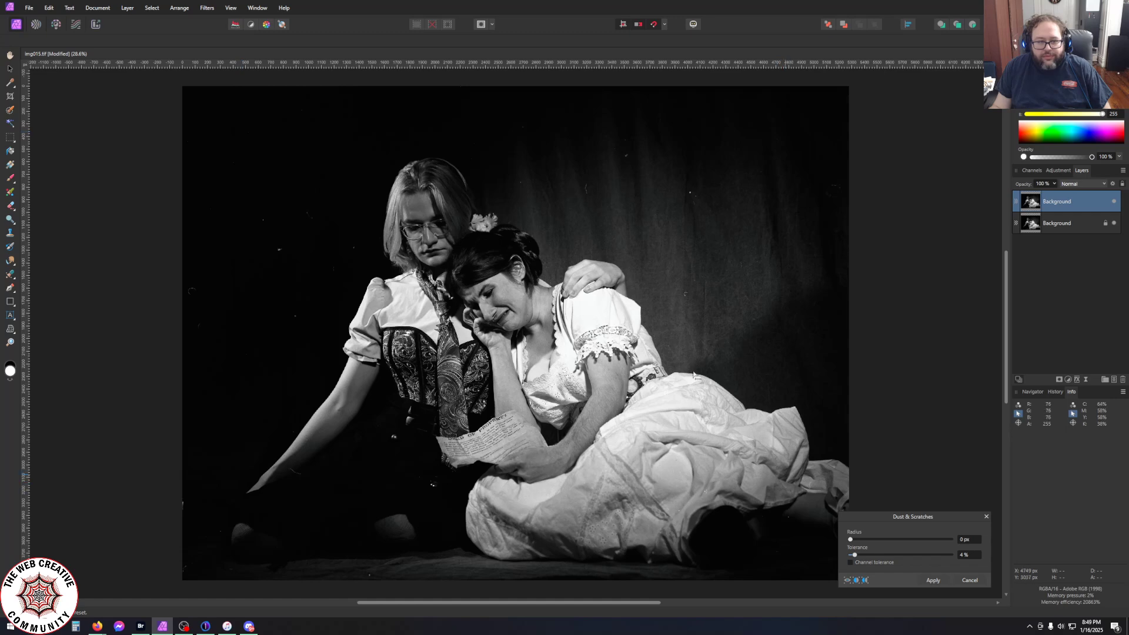
left_click(49, 7)
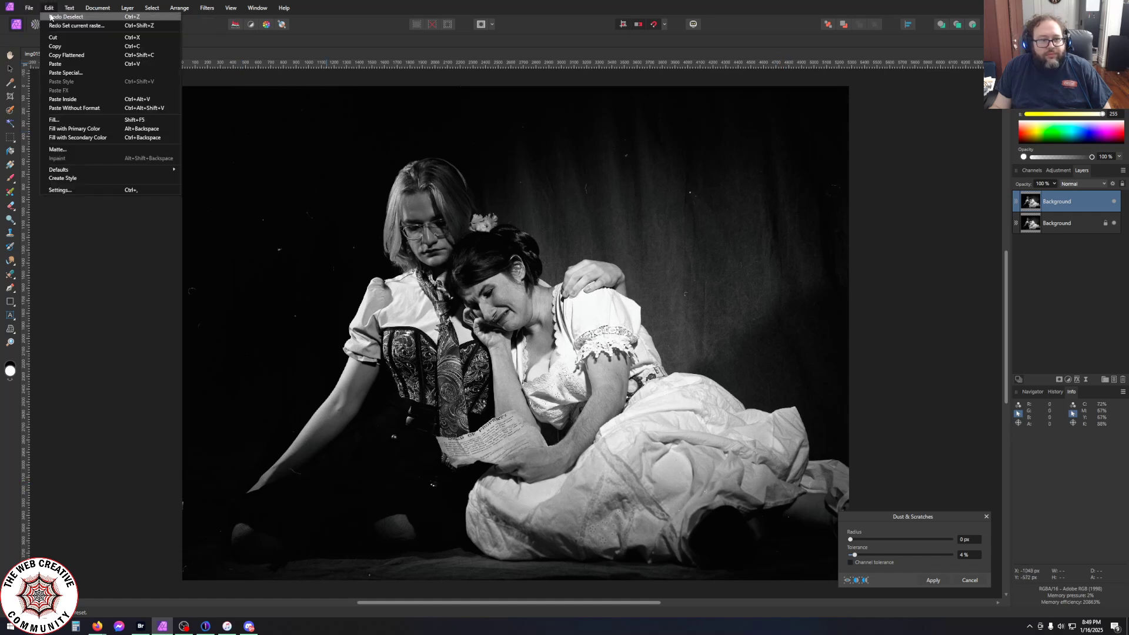
left_click(51, 17)
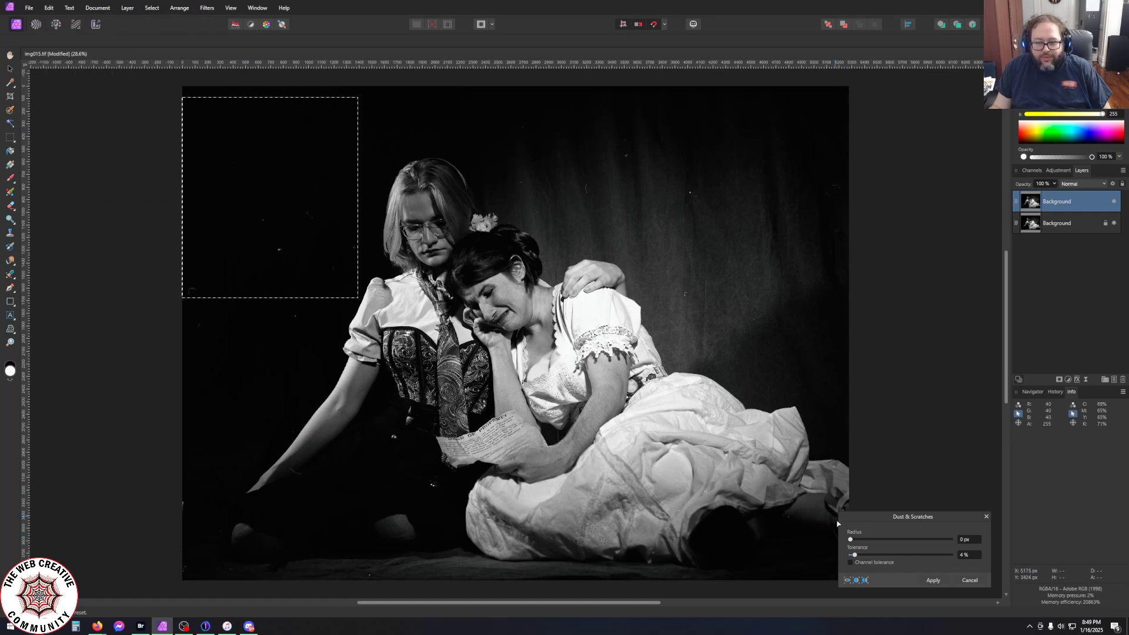
left_click(969, 579)
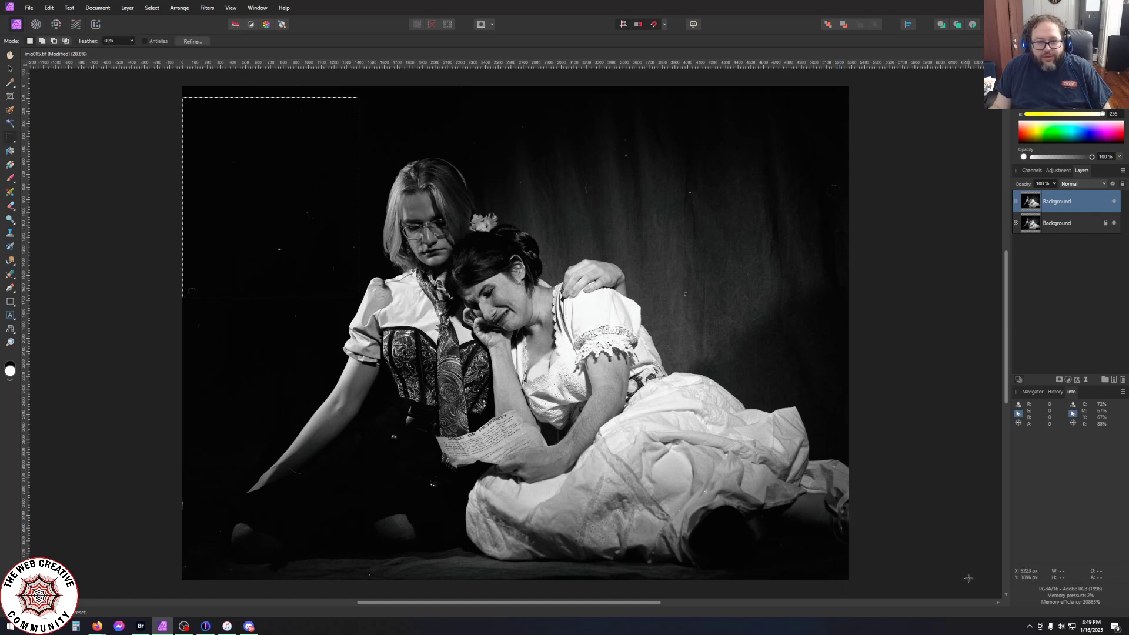
left_click(108, 184)
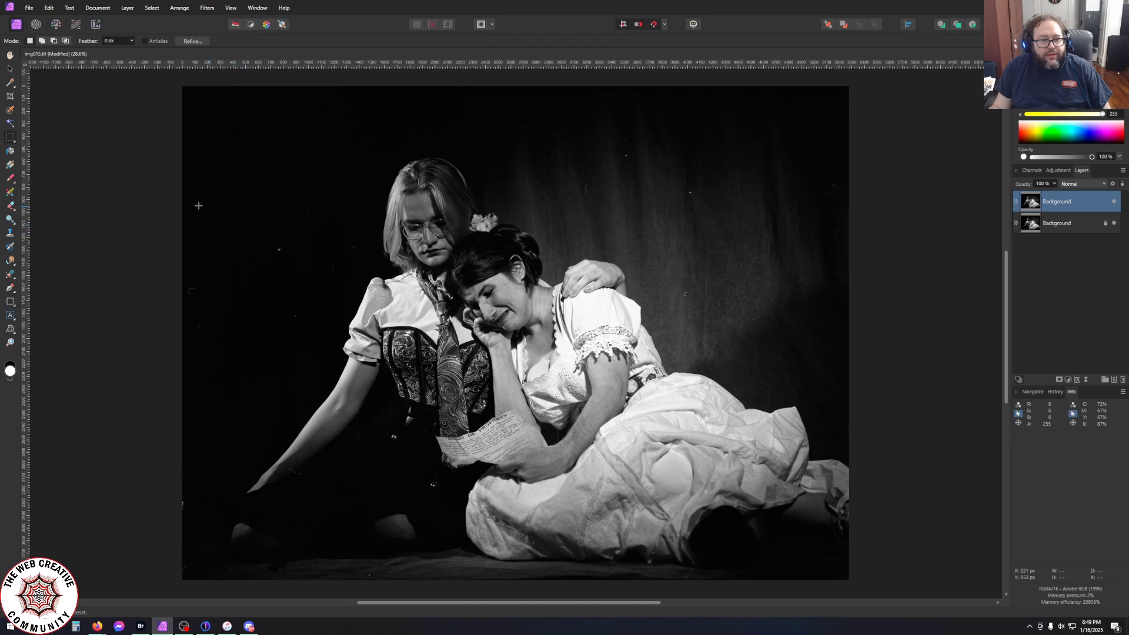
Select the dark backdrop beside the seated figure's left shoulder and apply Dust & Scratches with a 12 px radius and 4% tolerance
left_click_drag(183, 203, 320, 347)
left_click(179, 8)
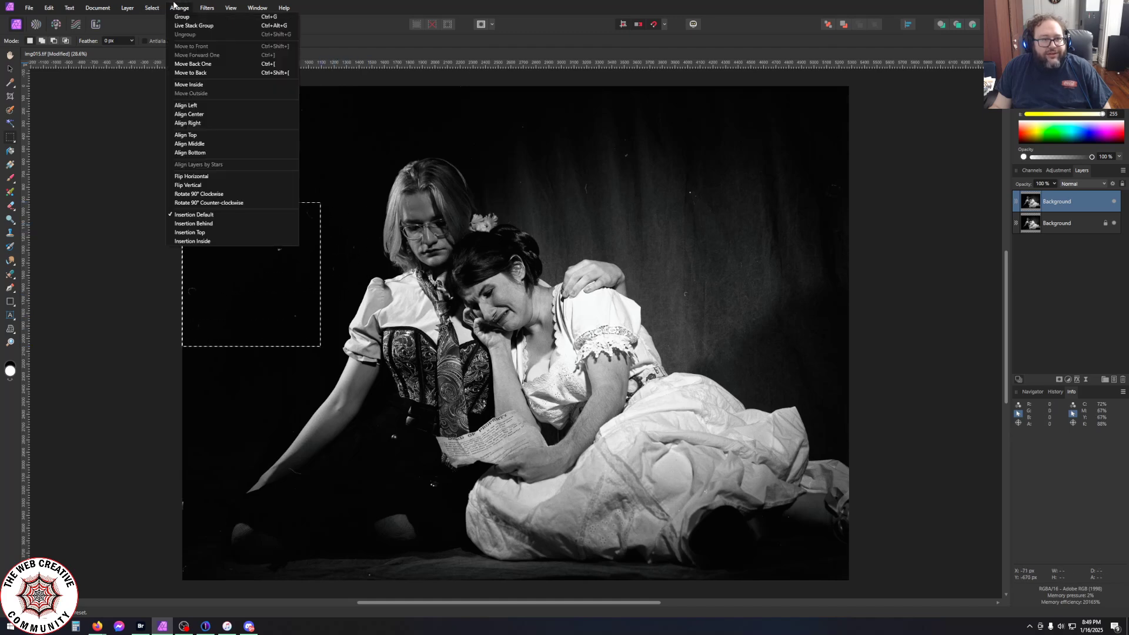
left_click(125, 8)
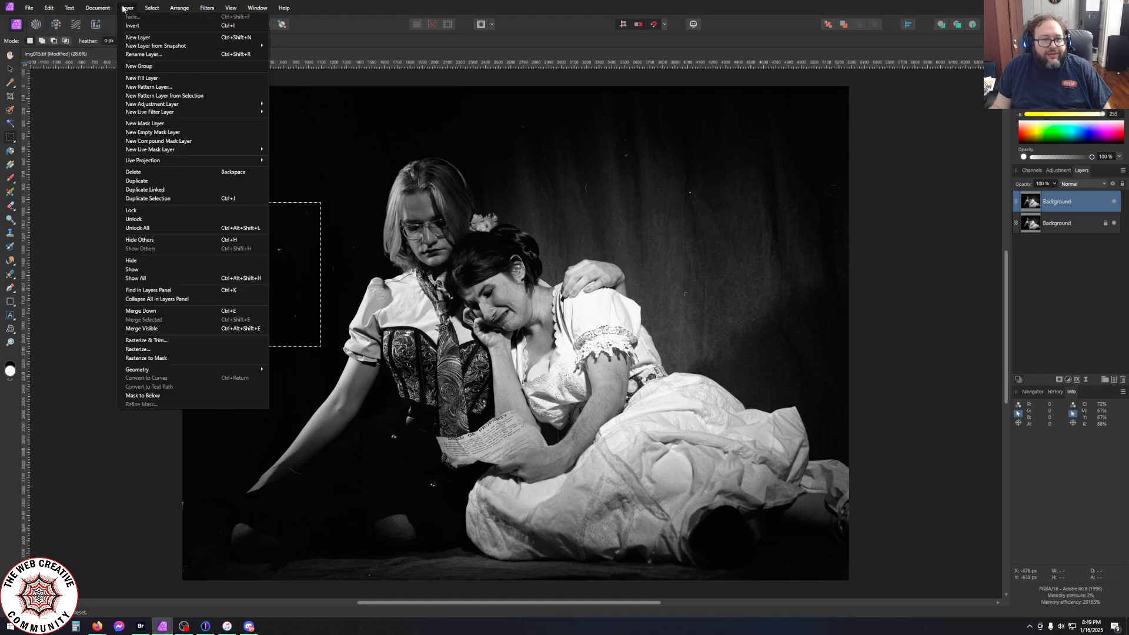
mouse_move(207, 7)
mouse_move(238, 40)
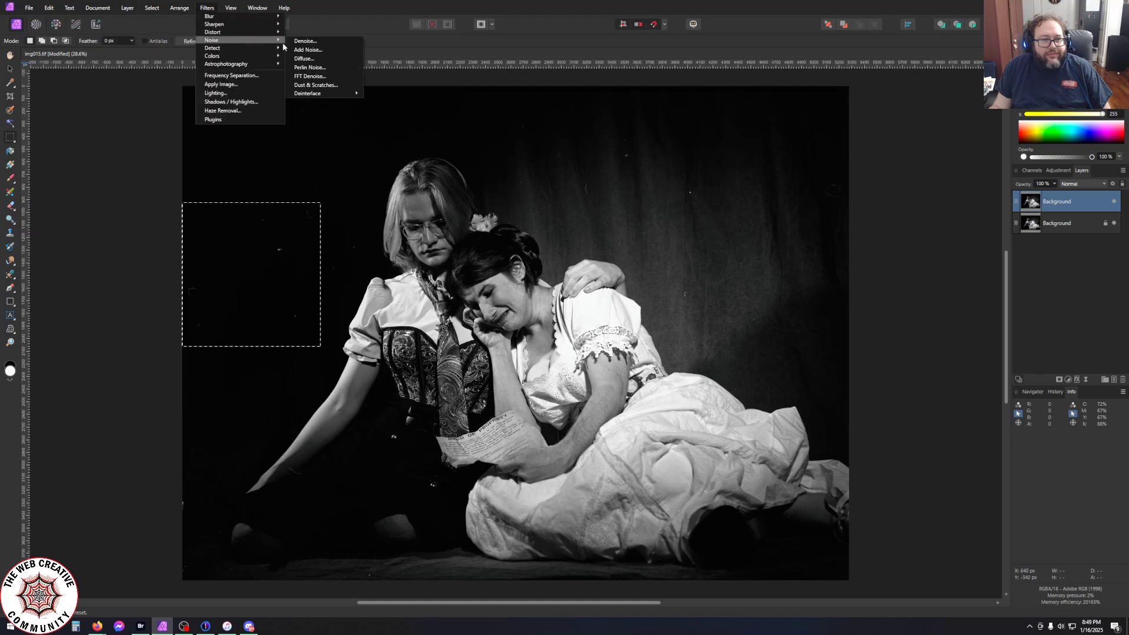
left_click(321, 85)
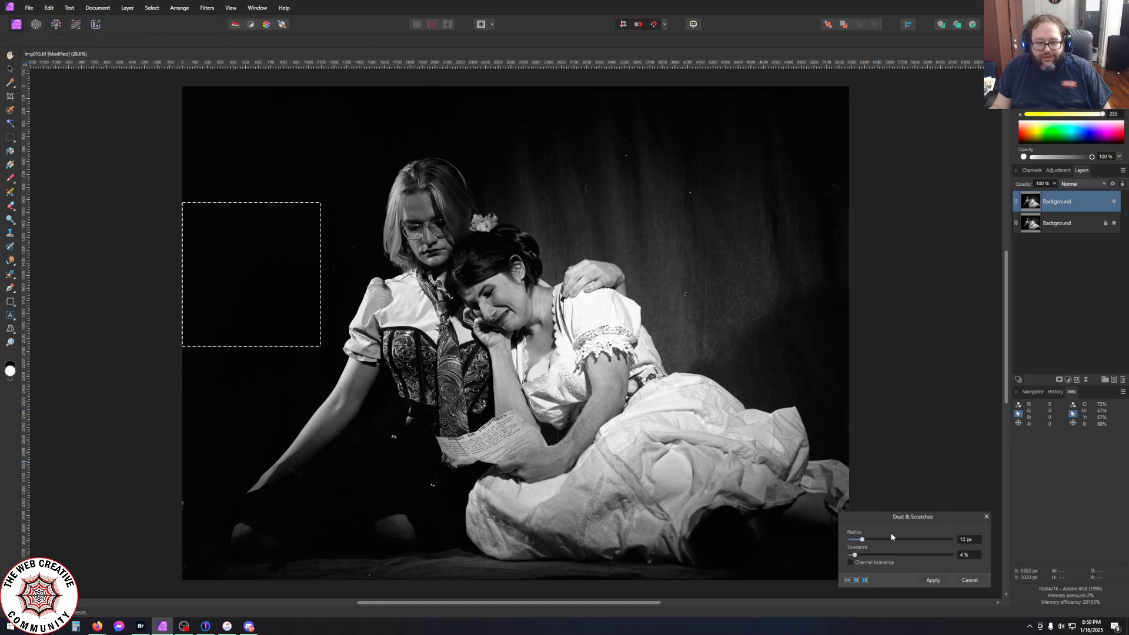
left_click(929, 581)
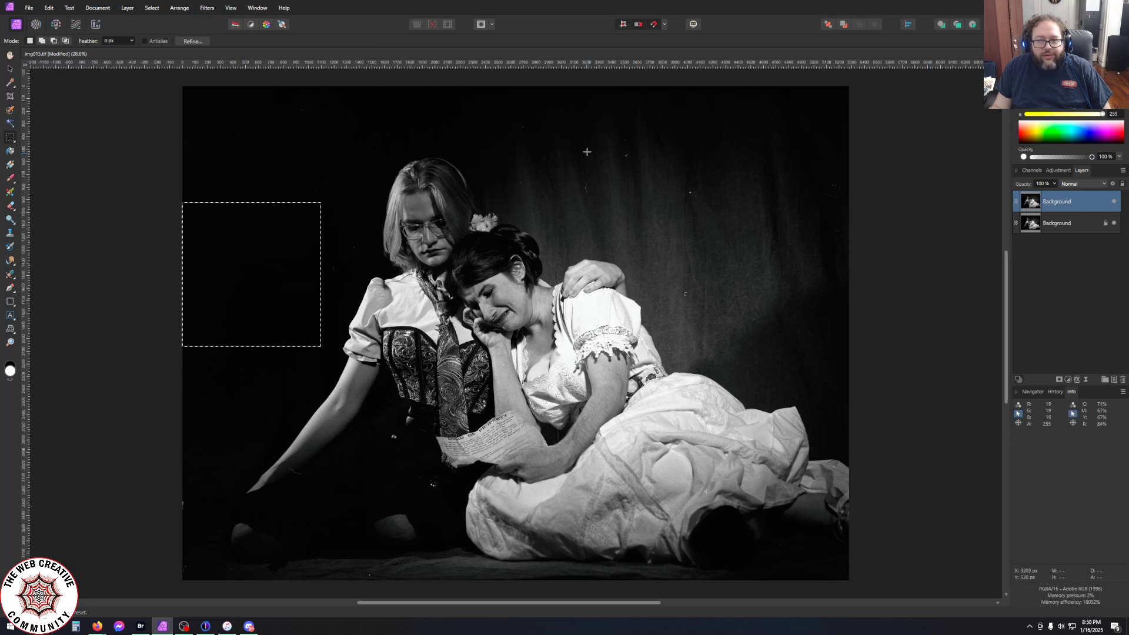
Select the upper backdrop area above the woman's head and hand and repeat the Dust & Scratches filter on it
left_click_drag(508, 116, 733, 216)
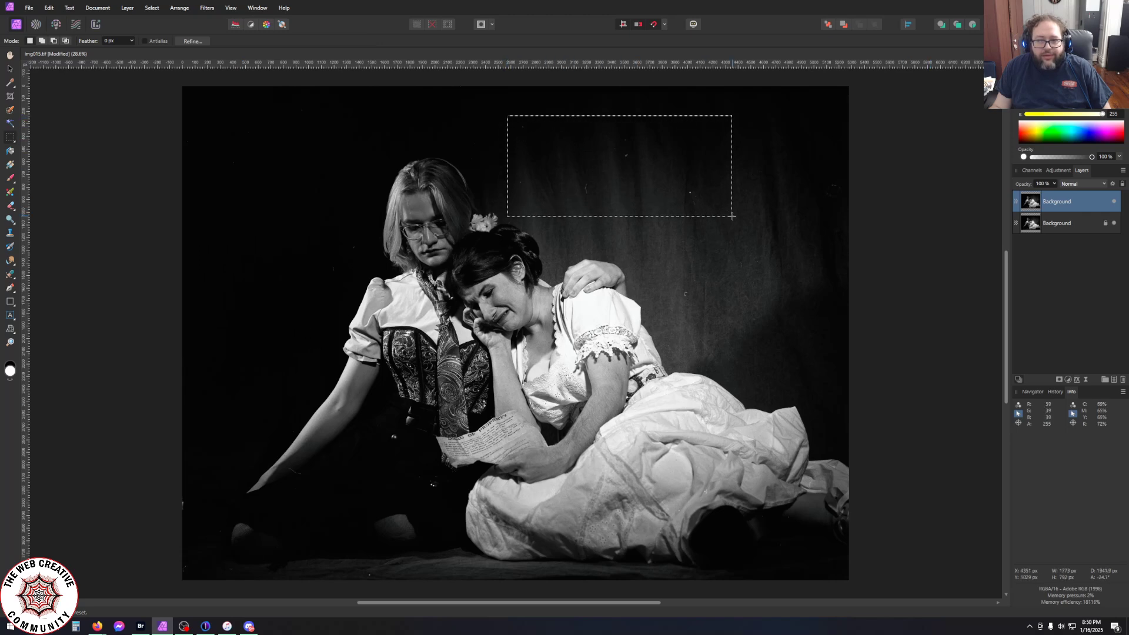
left_click(179, 8)
mouse_move(154, 8)
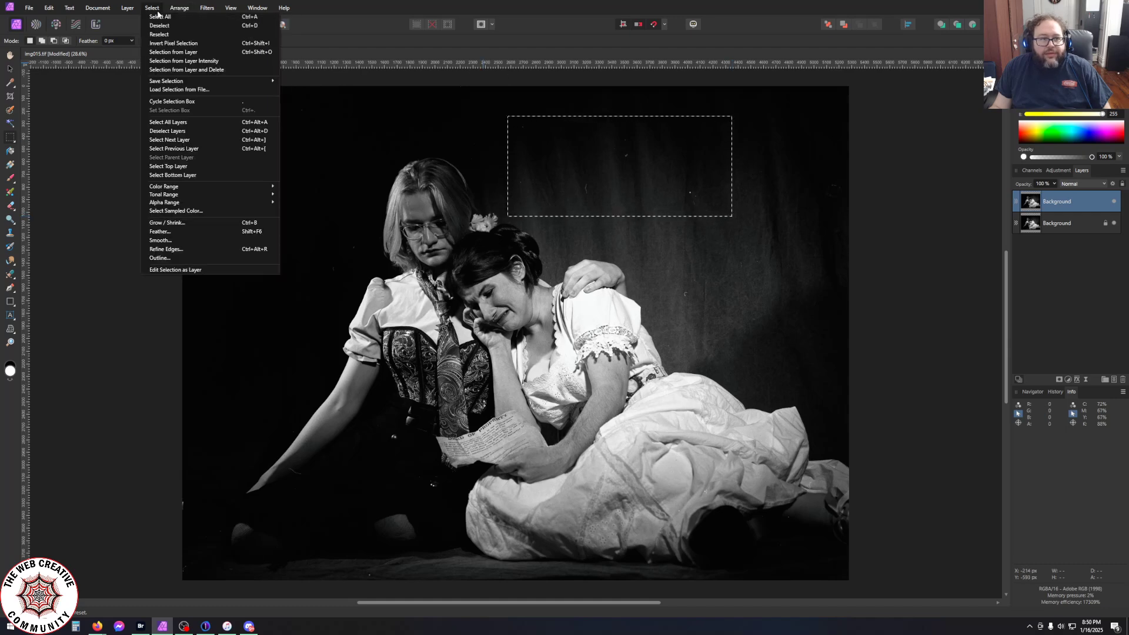
left_click(213, 17)
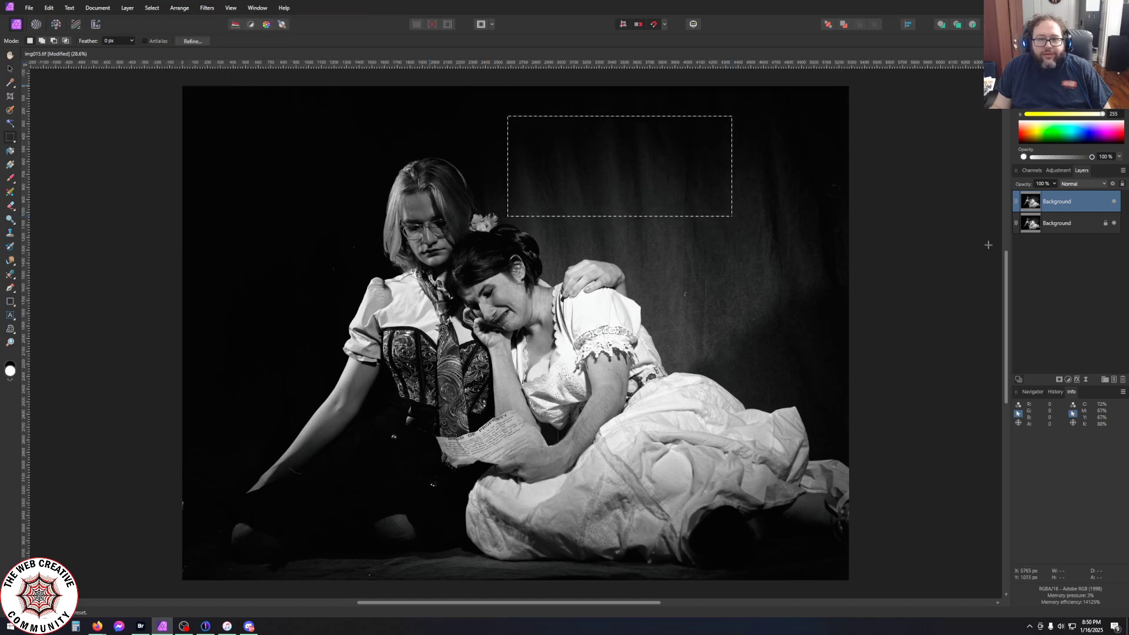
Repeat Dust & Scratches on the backdrop patch beside the woman's puffed sleeve and on the tall strip along the photo's right edge
left_click_drag(669, 235, 776, 328)
left_click(179, 8)
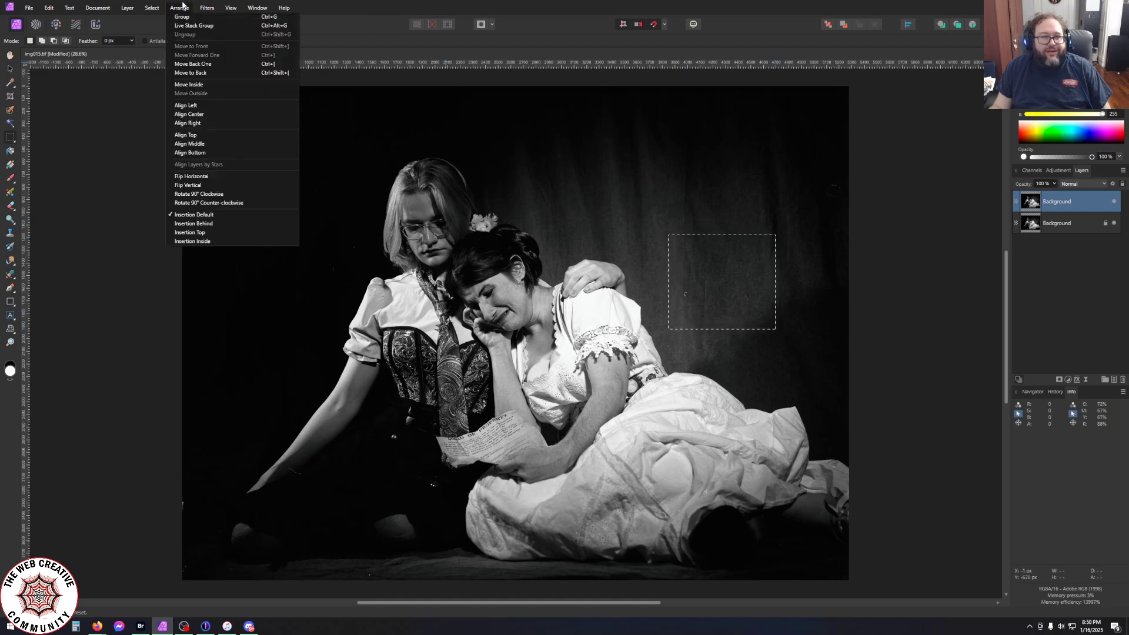
left_click(213, 17)
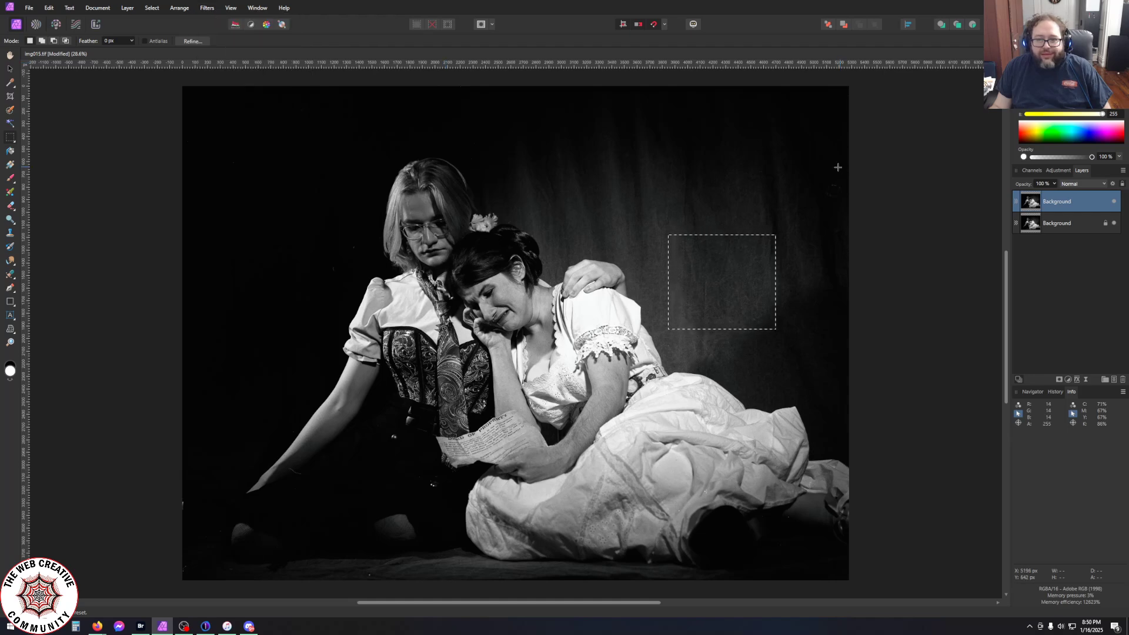
left_click_drag(748, 108, 848, 331)
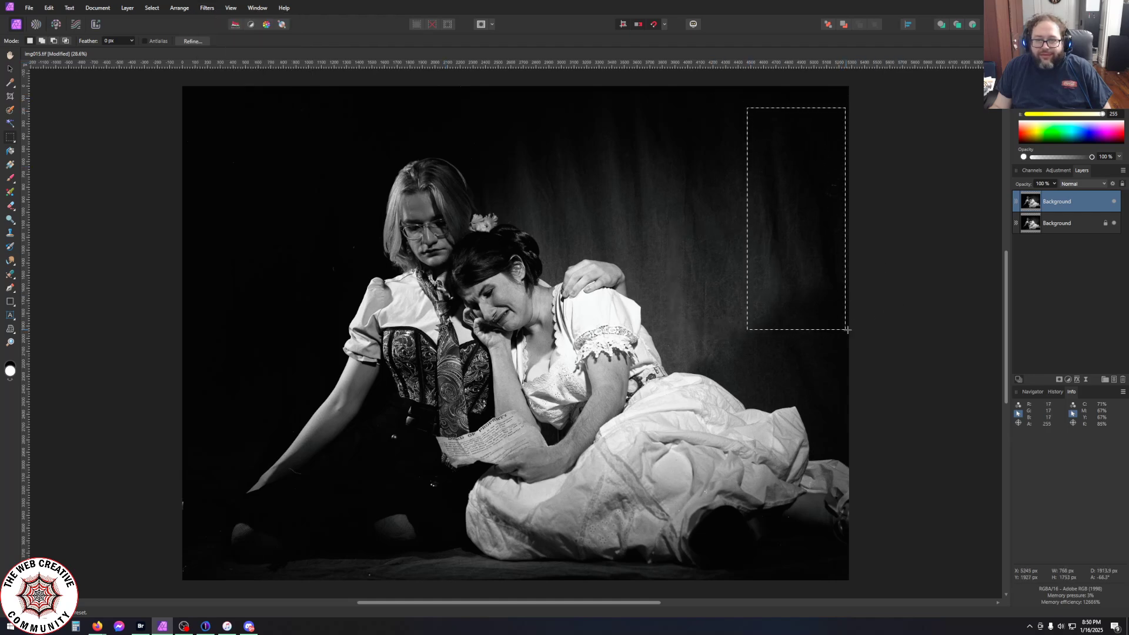
left_click(209, 7)
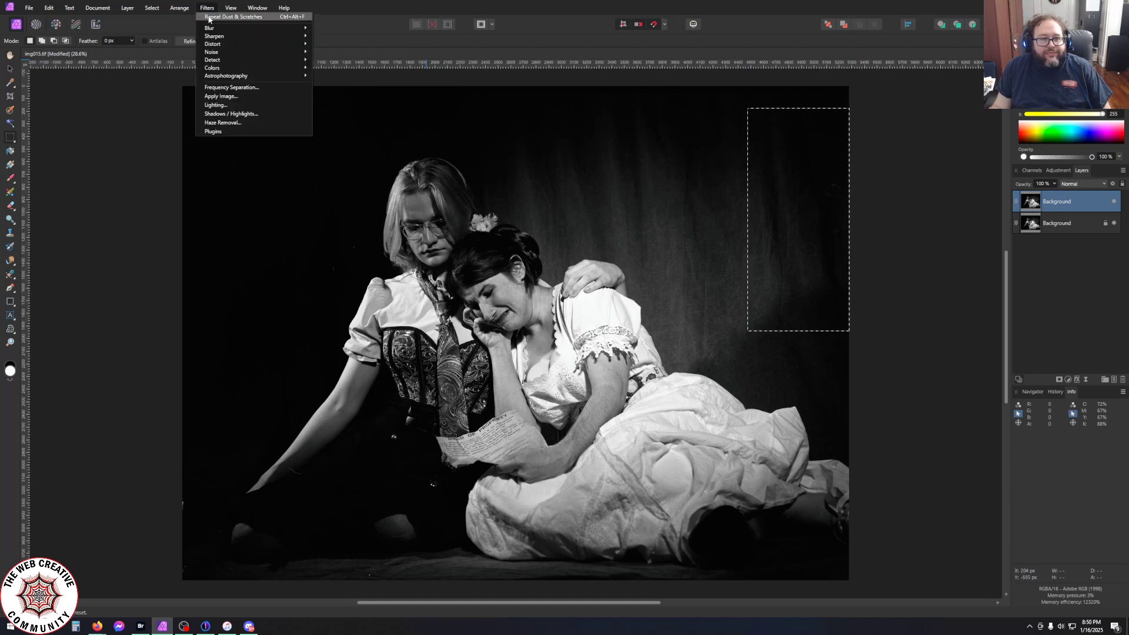
left_click(209, 17)
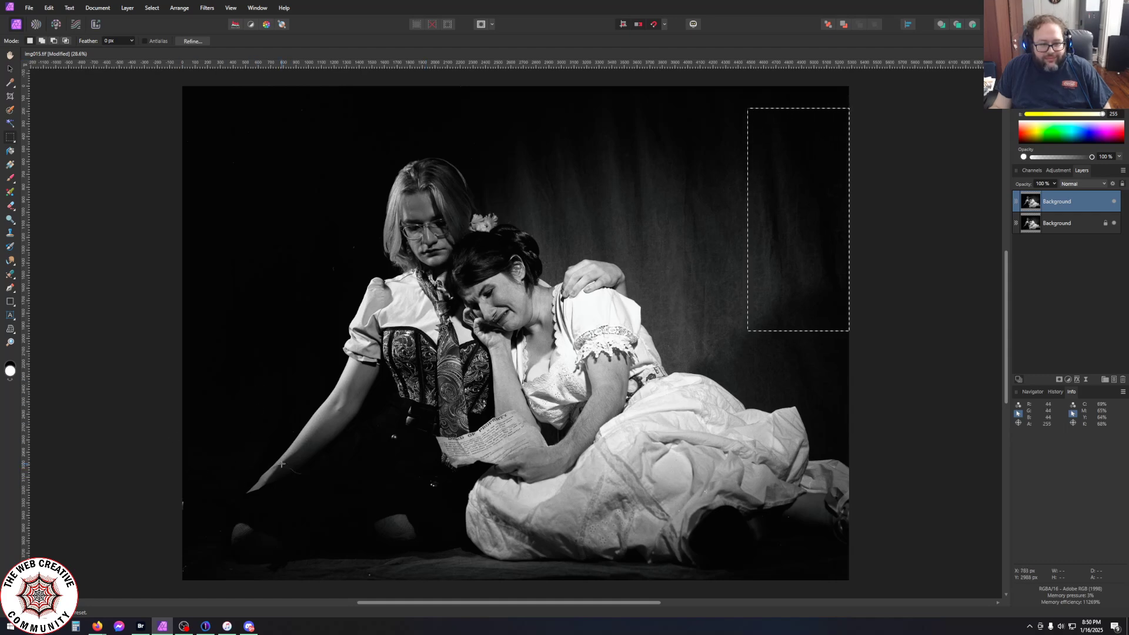
Repeat Dust & Scratches on small selections below the outstretched forearm and in the dark backdrop beside the long-haired figure's face
left_click_drag(282, 464, 318, 494)
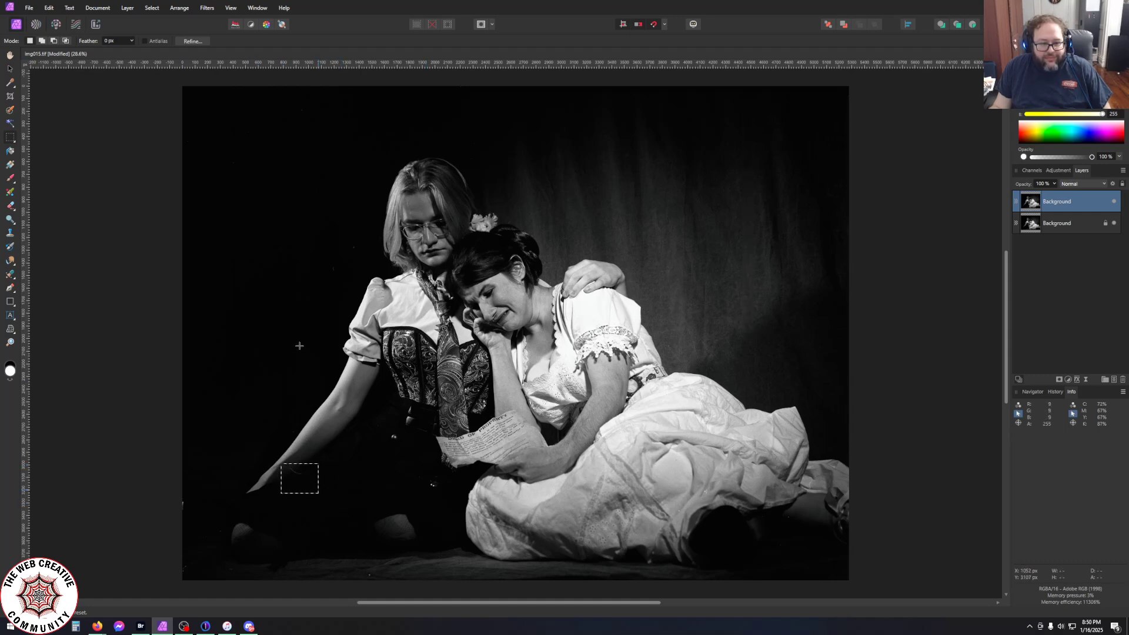
left_click(209, 9)
left_click(213, 17)
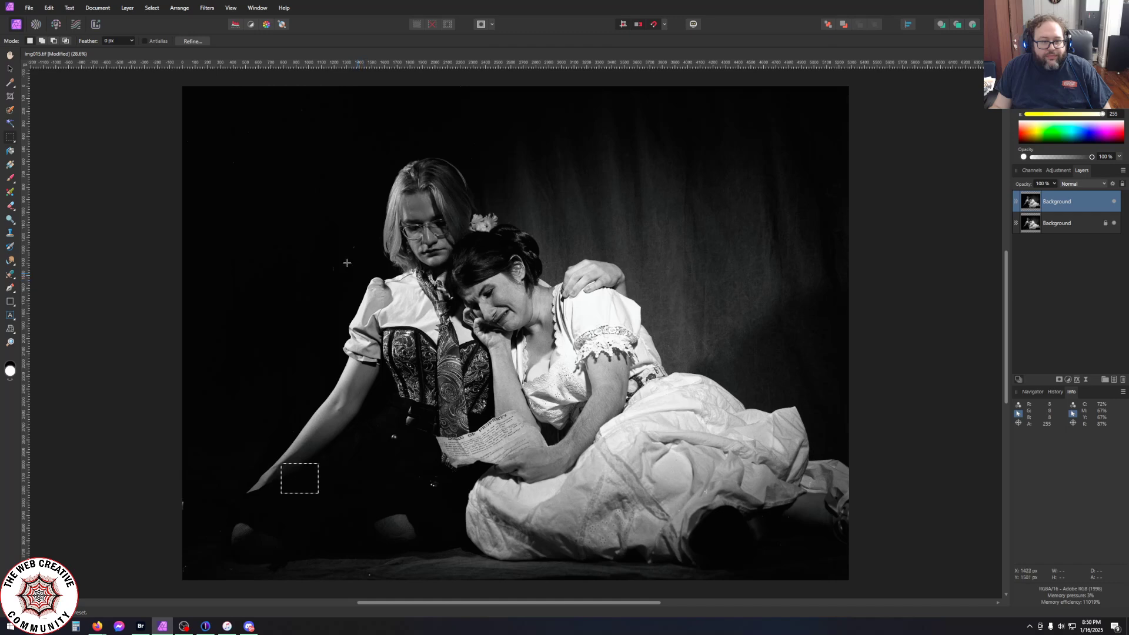
left_click_drag(320, 237, 364, 276)
left_click(209, 8)
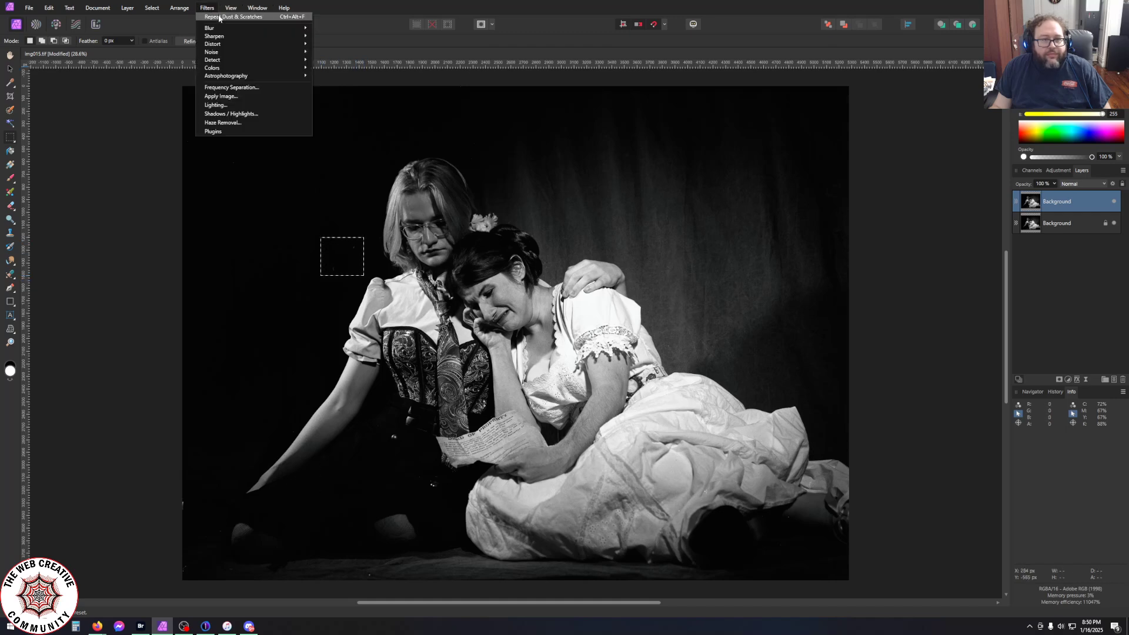
key("Escape")
Magnify the photo to 50% and examine its lower and upper areas for remaining dust specks
scroll(382, 508, "up", 1)
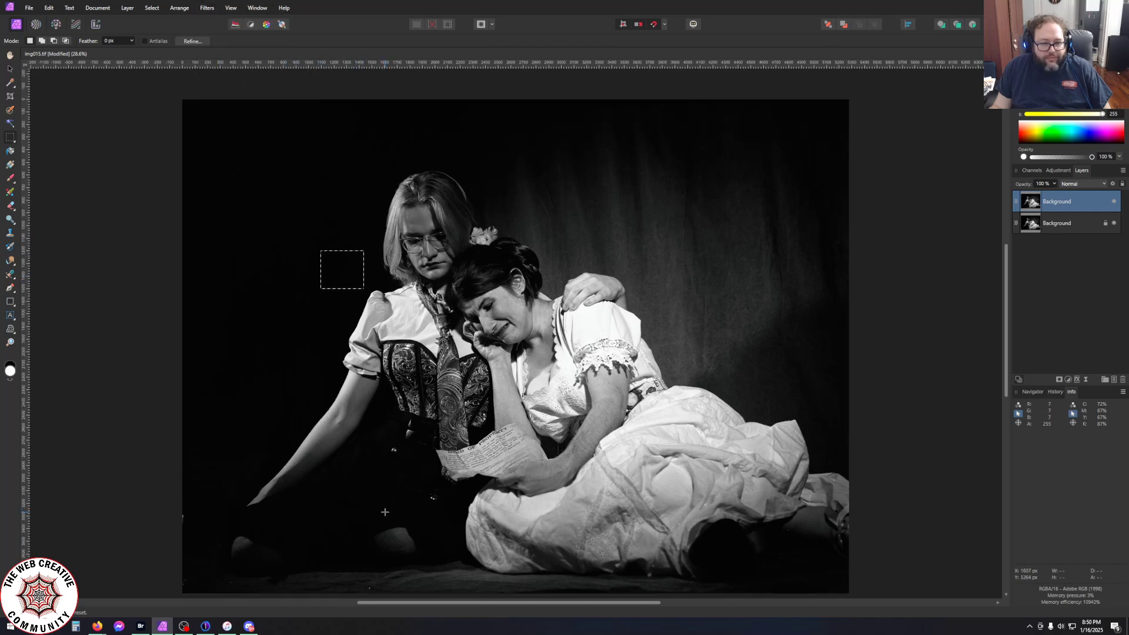
scroll(383, 508, "down", 3)
left_click(10, 343)
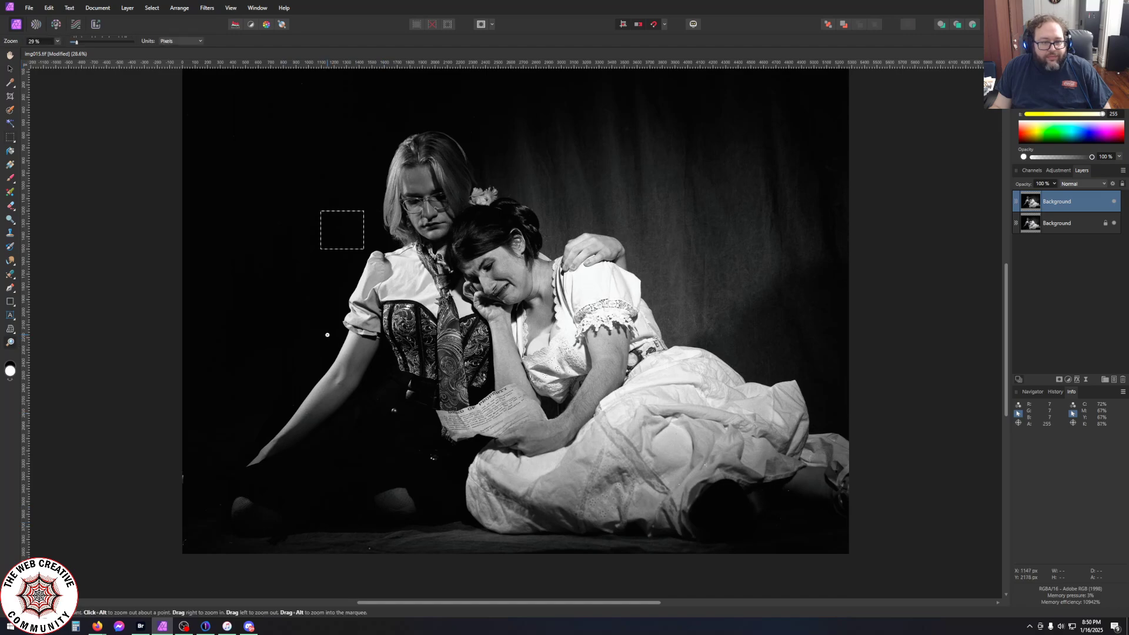
left_click(328, 336)
scroll(537, 504, "down", 2)
scroll(537, 504, "down", 3)
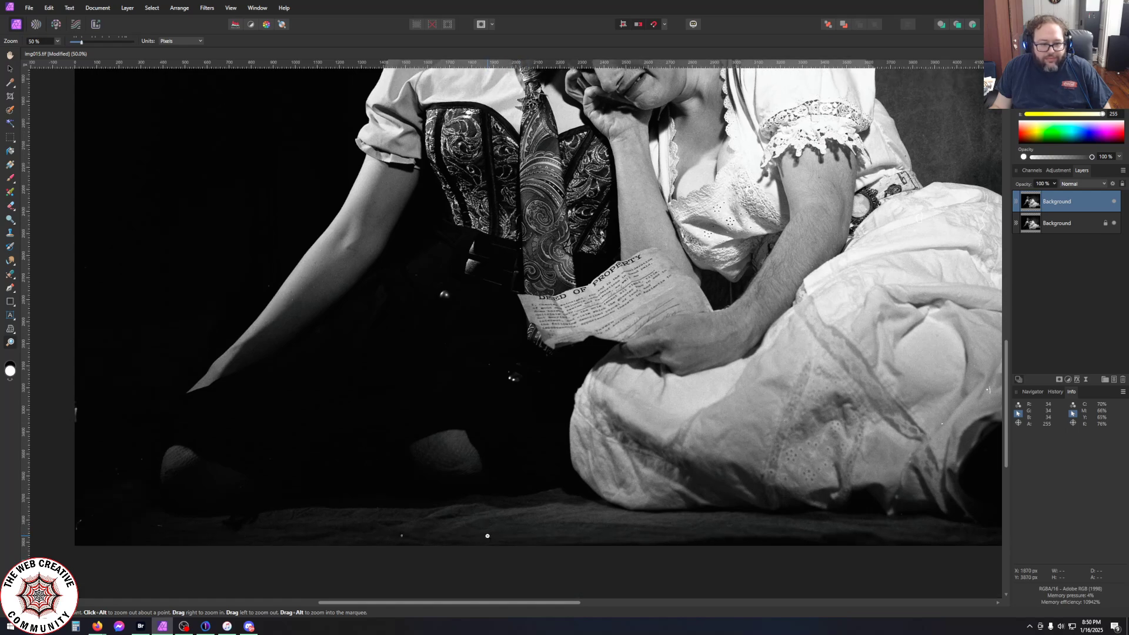
scroll(487, 535, "up", 10)
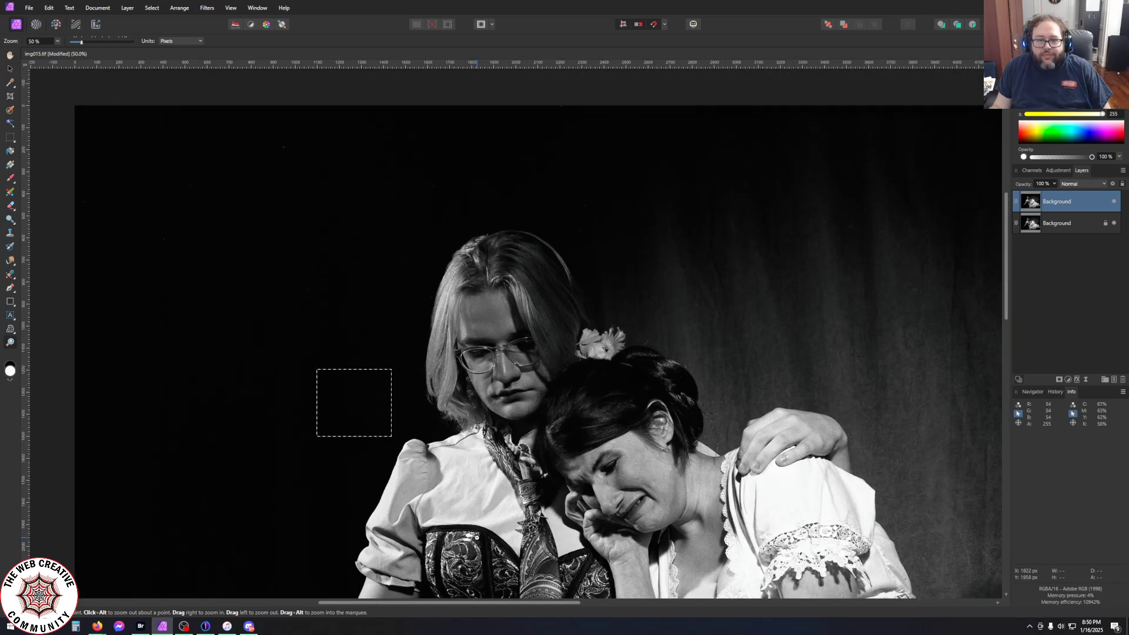
scroll(353, 206, "up", 1)
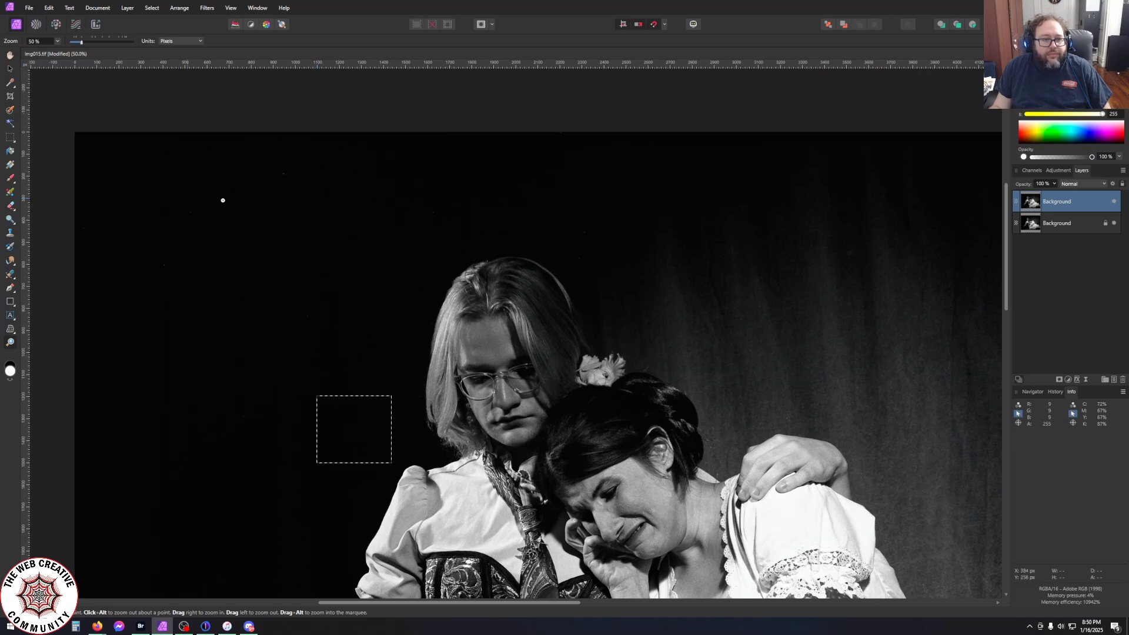
Select a wide strip of dark backdrop from the photo's upper-left corner to above the heads and repeat Dust & Scratches
left_click(10, 138)
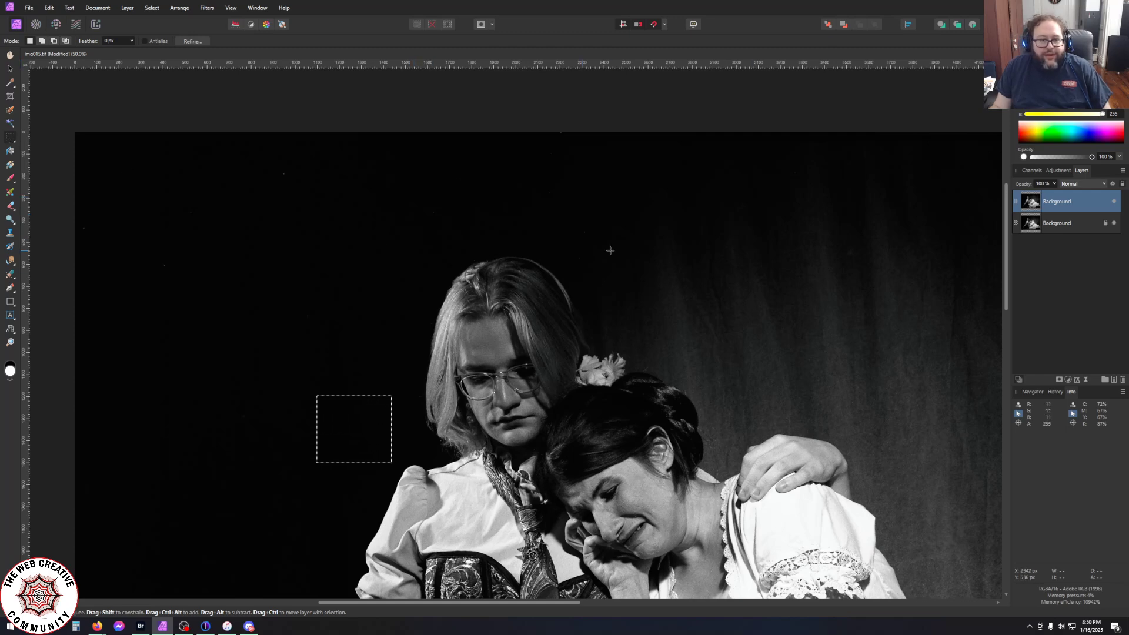
left_click_drag(686, 250, 70, 105)
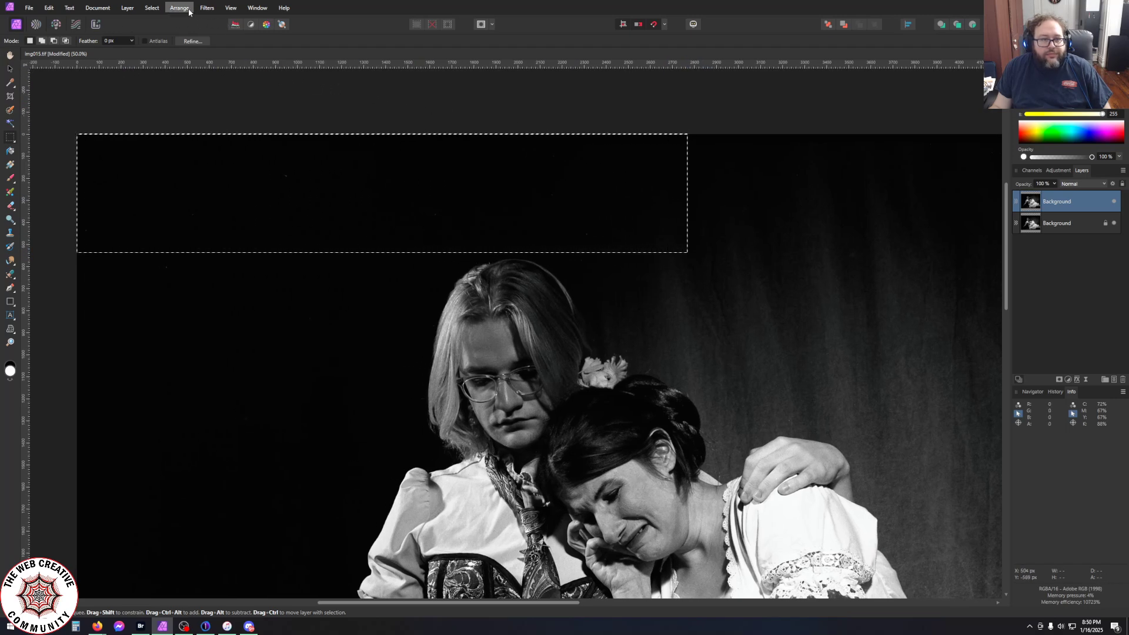
left_click(208, 11)
left_click(211, 14)
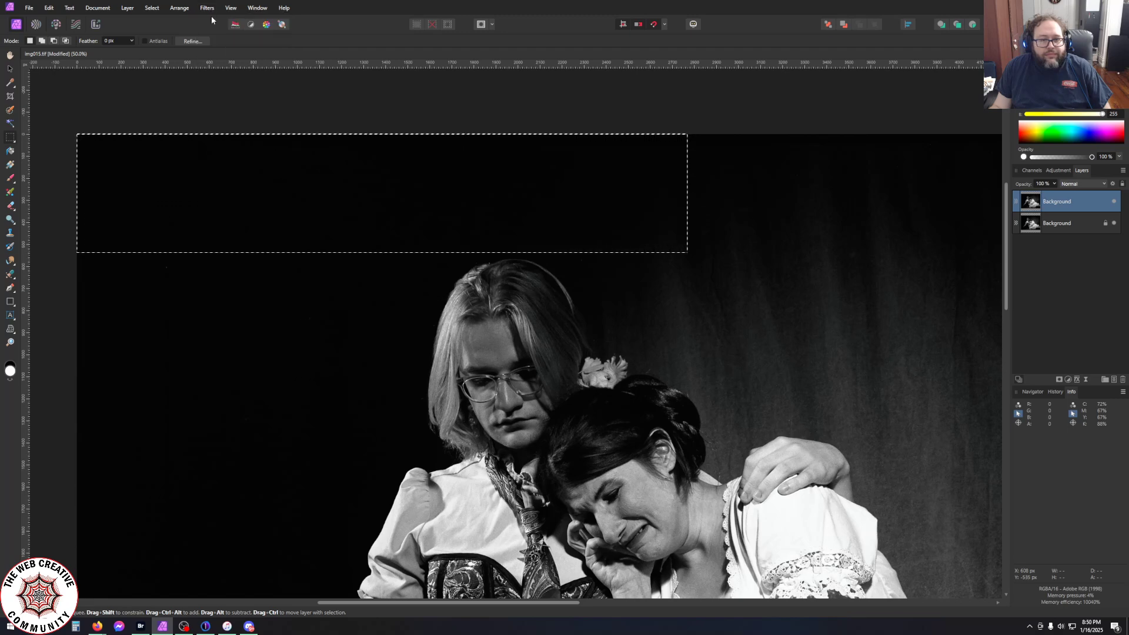
Select a small speck area in the dark upper-left backdrop, about 188 by 252 px, and repeat Dust & Scratches
left_click(215, 341)
left_click_drag(280, 399, 182, 287)
left_click(210, 189)
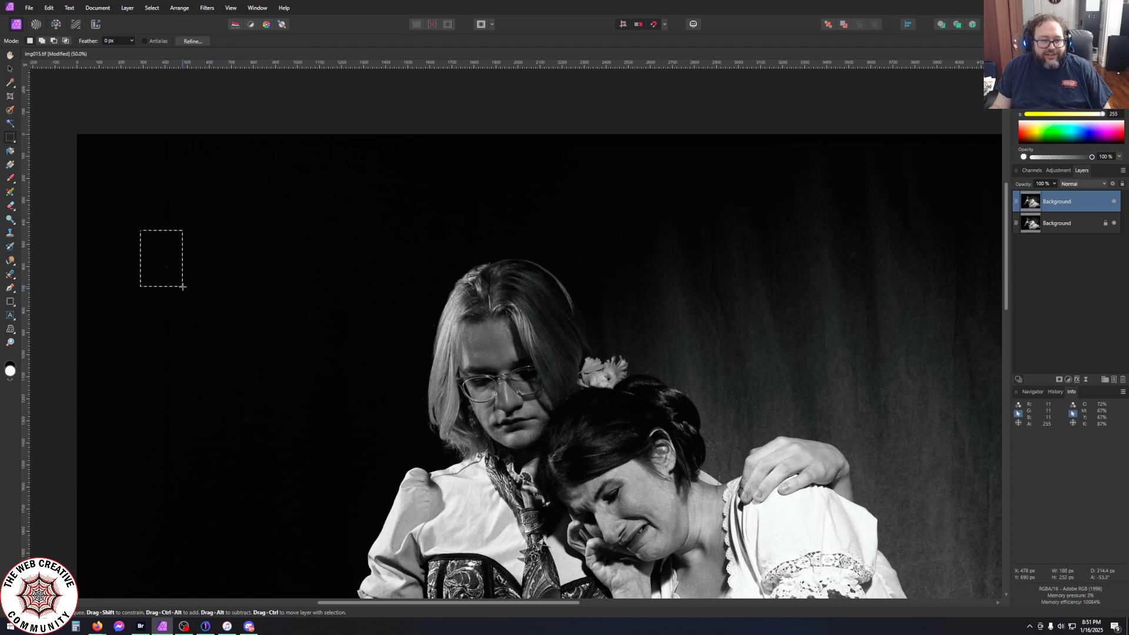
left_click(215, 10)
left_click(214, 17)
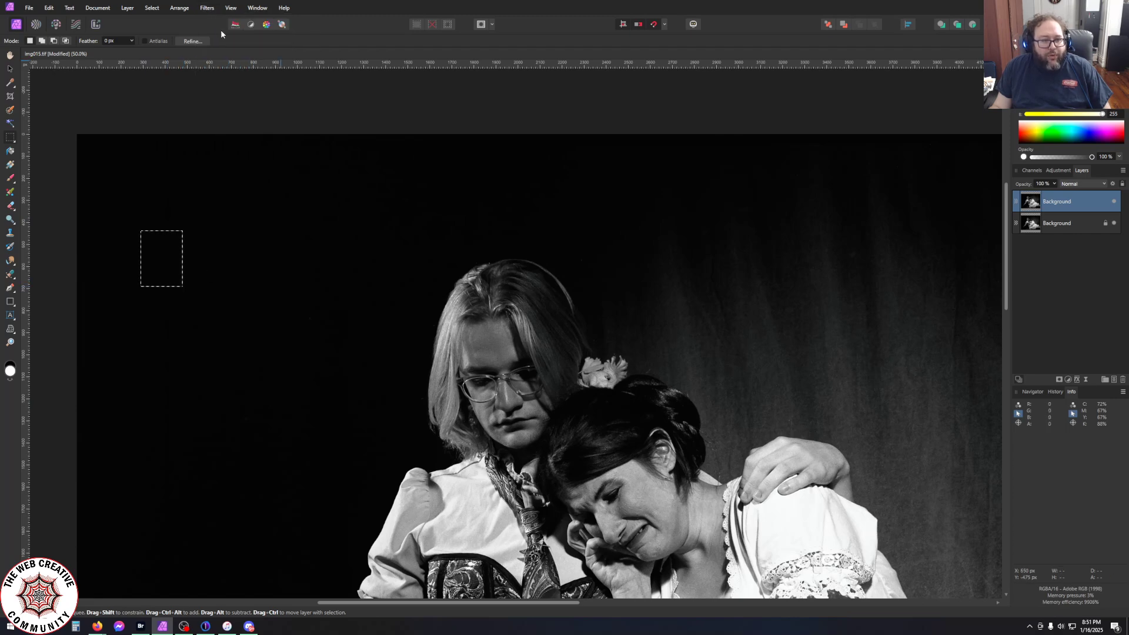
Select the small dust speck in the dark backdrop just above the outstretched forearm
scroll(184, 431, "down", 1)
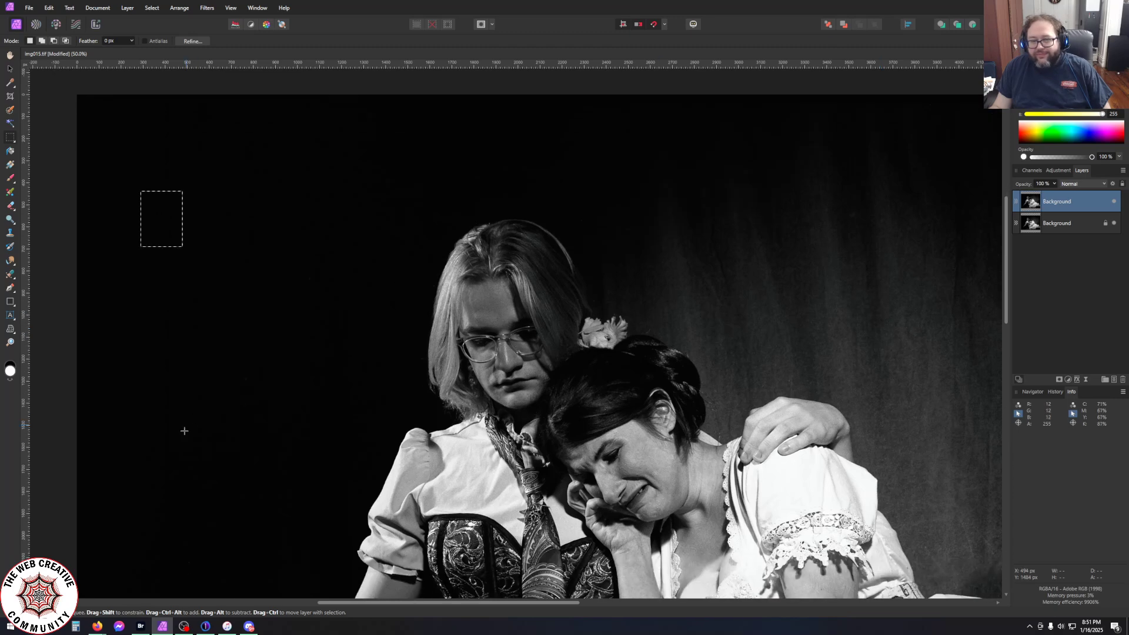
scroll(184, 431, "down", 7)
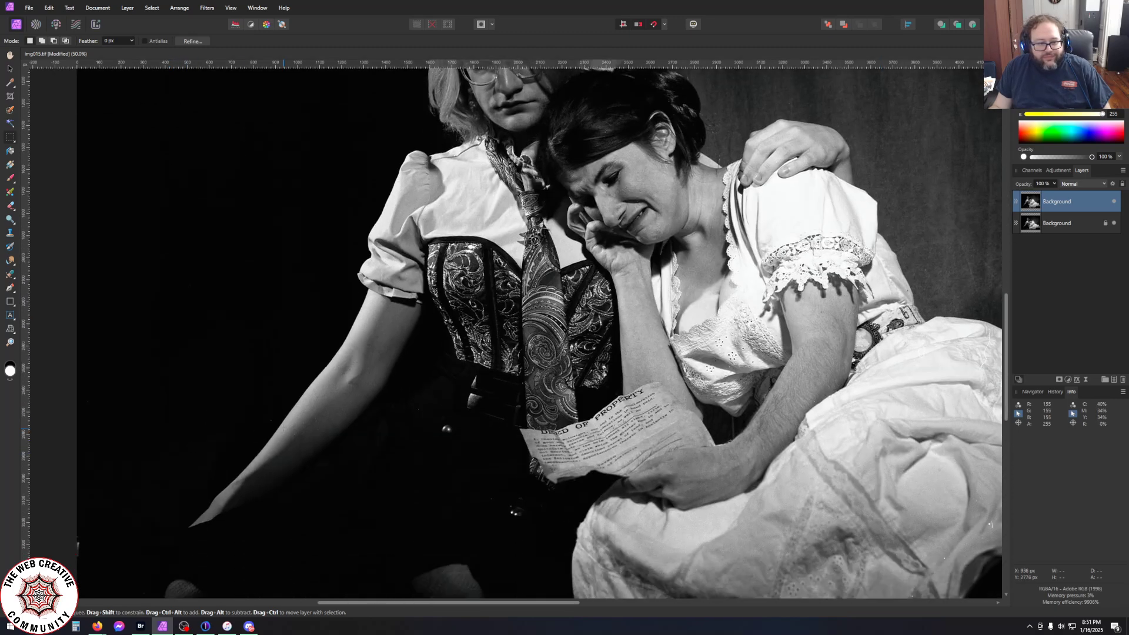
left_click_drag(272, 427, 269, 408)
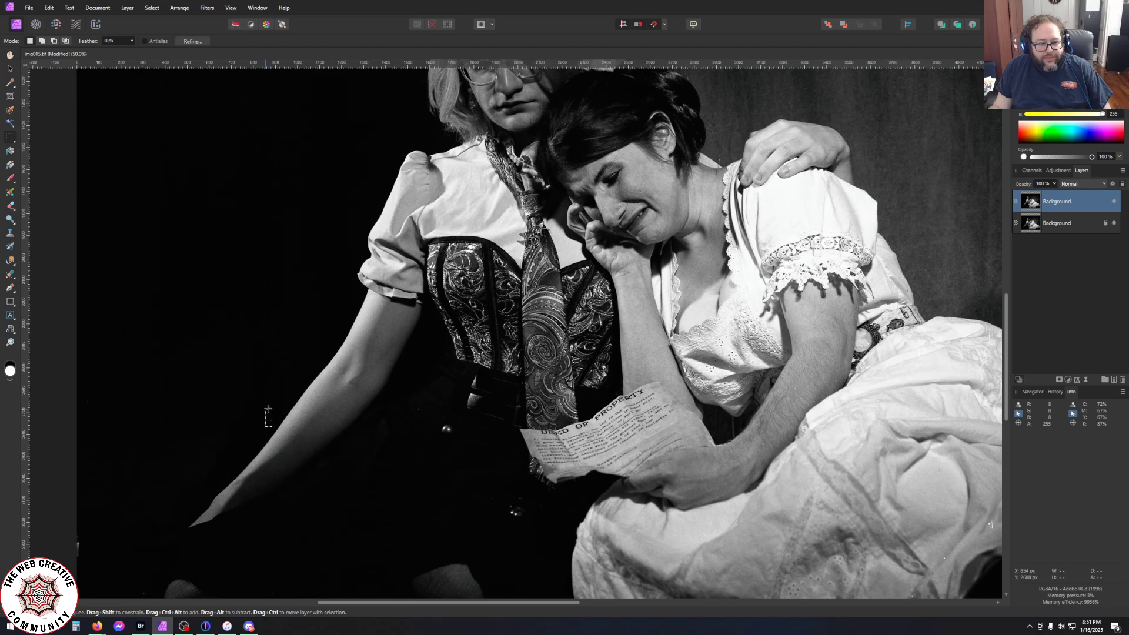
Repeat the Dust & Scratches filter on the selected patch beside the forearm and on a small rectangular selection over the skirt's folds
left_click(152, 7)
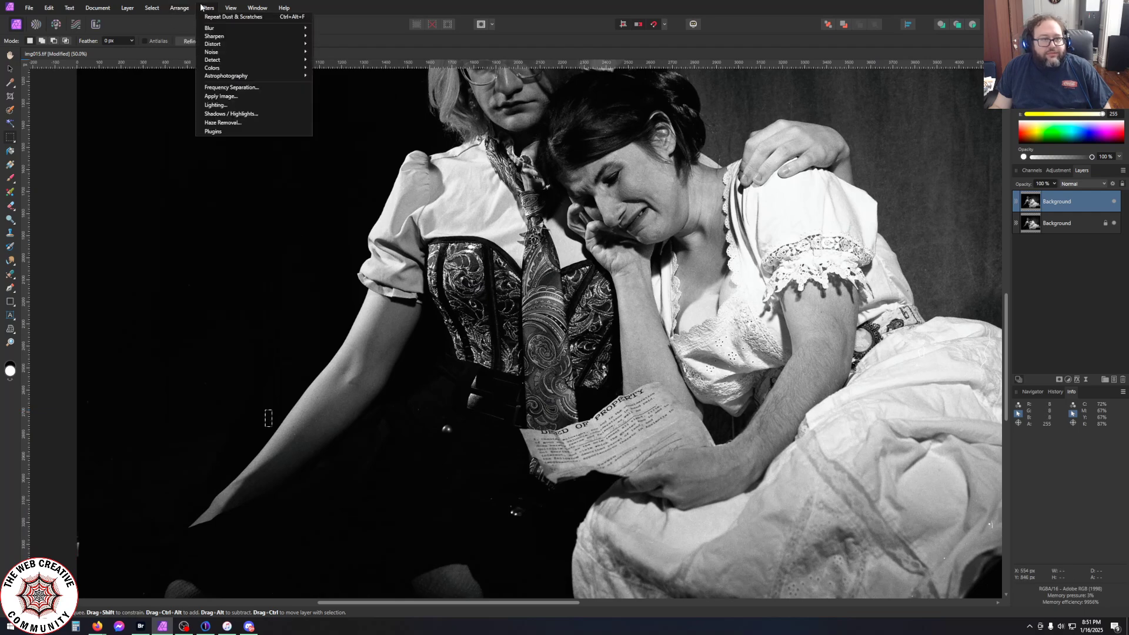
left_click(206, 18)
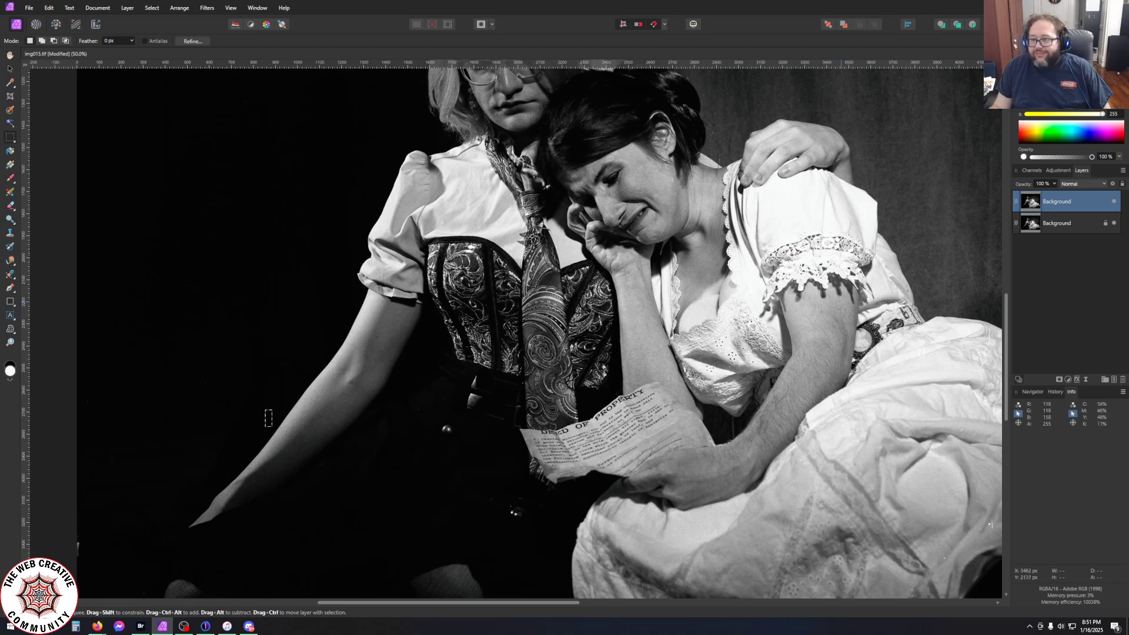
scroll(268, 418, "up", 4)
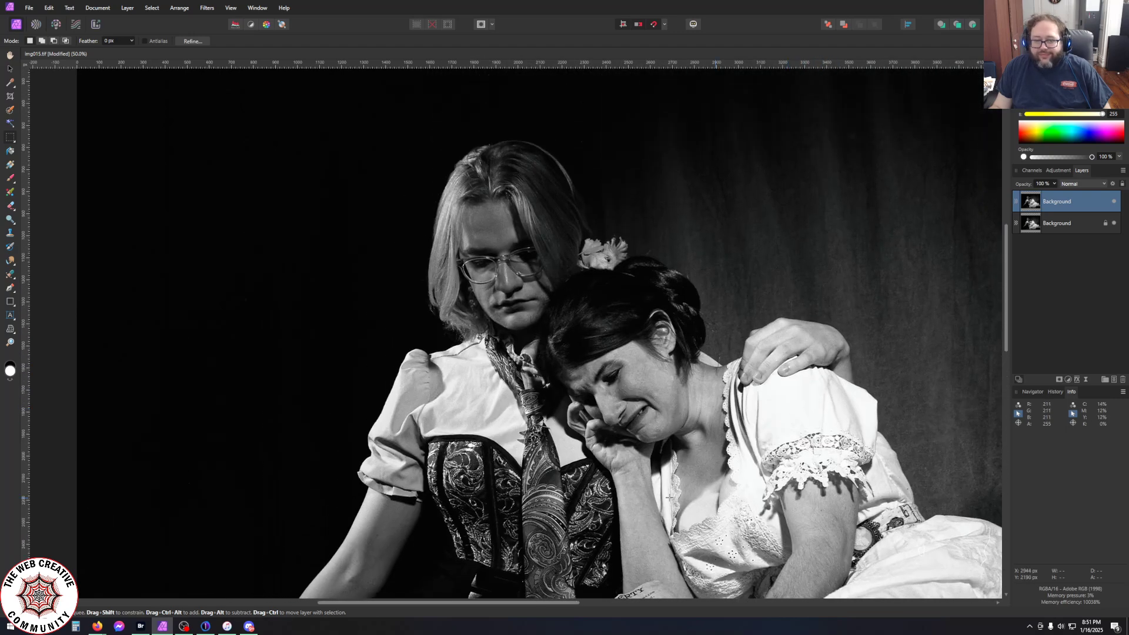
left_click_drag(533, 605, 698, 604)
scroll(757, 462, "down", 5)
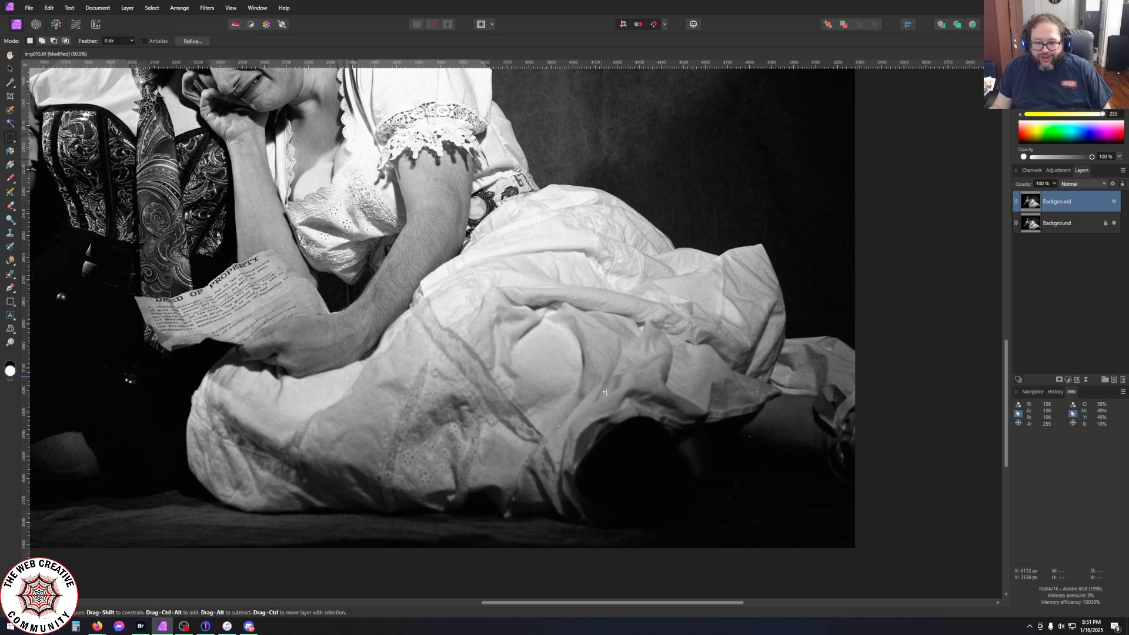
left_click_drag(595, 382, 618, 403)
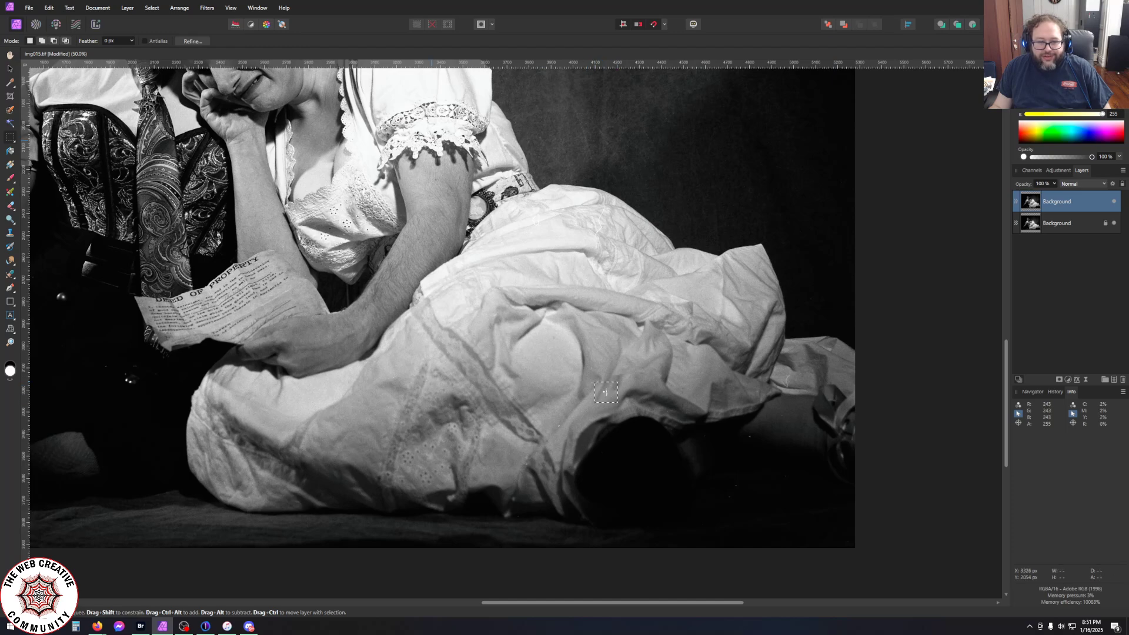
left_click(205, 8)
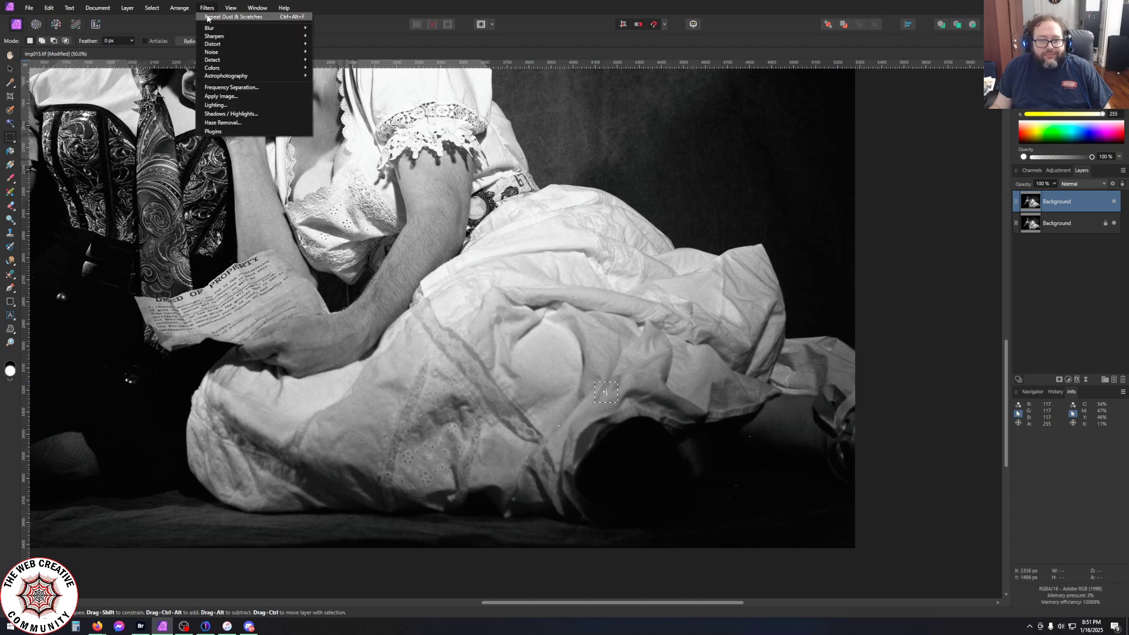
left_click(205, 8)
Repeat the Dust & Scratches filter on a tall selection of the dark floor beside the skirt and a small one at the skirt's far edge
left_click_drag(730, 430, 760, 511)
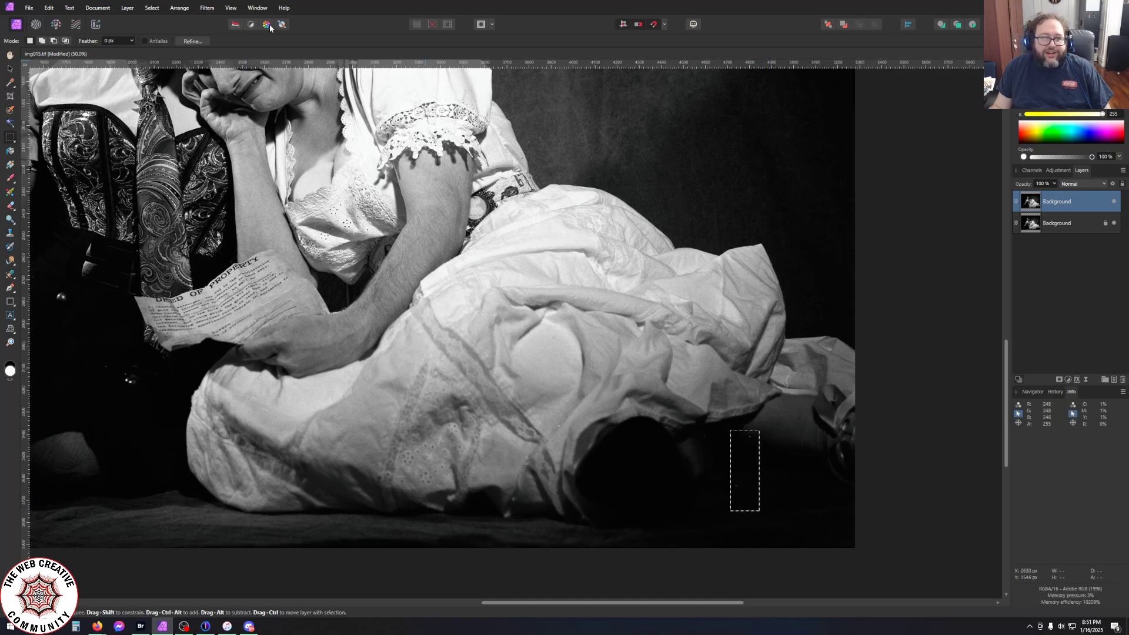
left_click(206, 8)
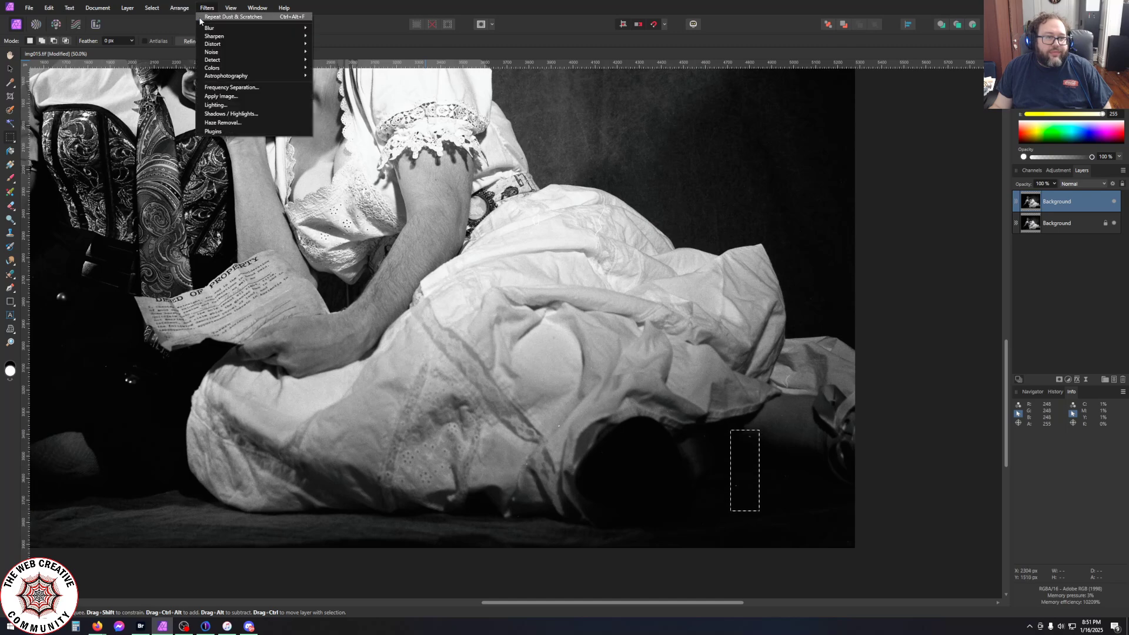
left_click(206, 7)
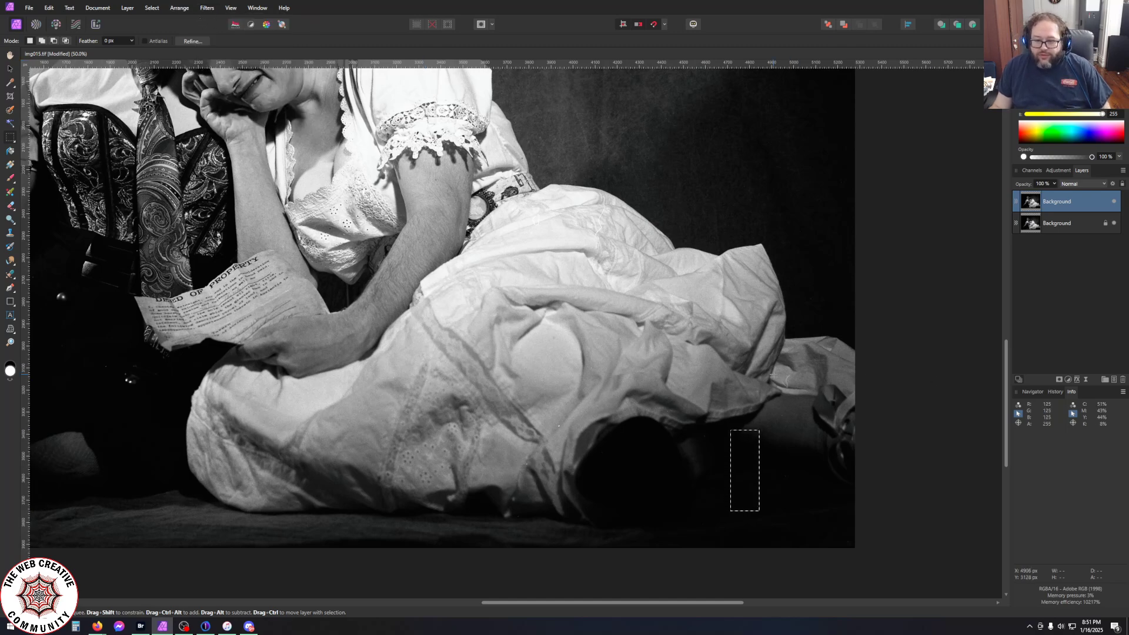
left_click_drag(777, 373, 796, 392)
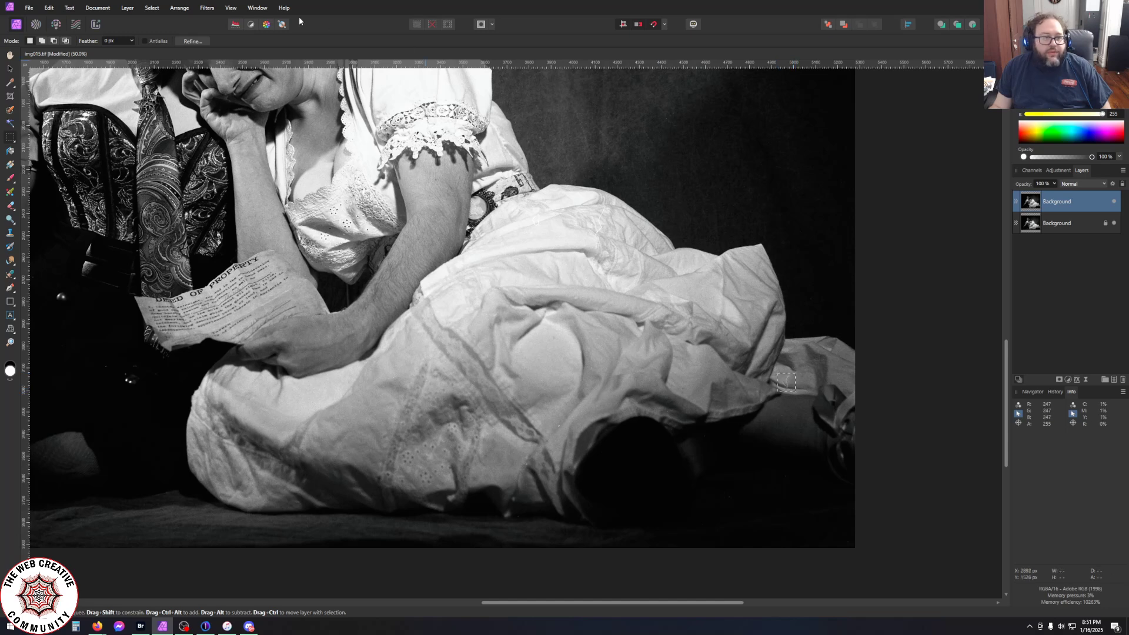
left_click(207, 7)
left_click(203, 17)
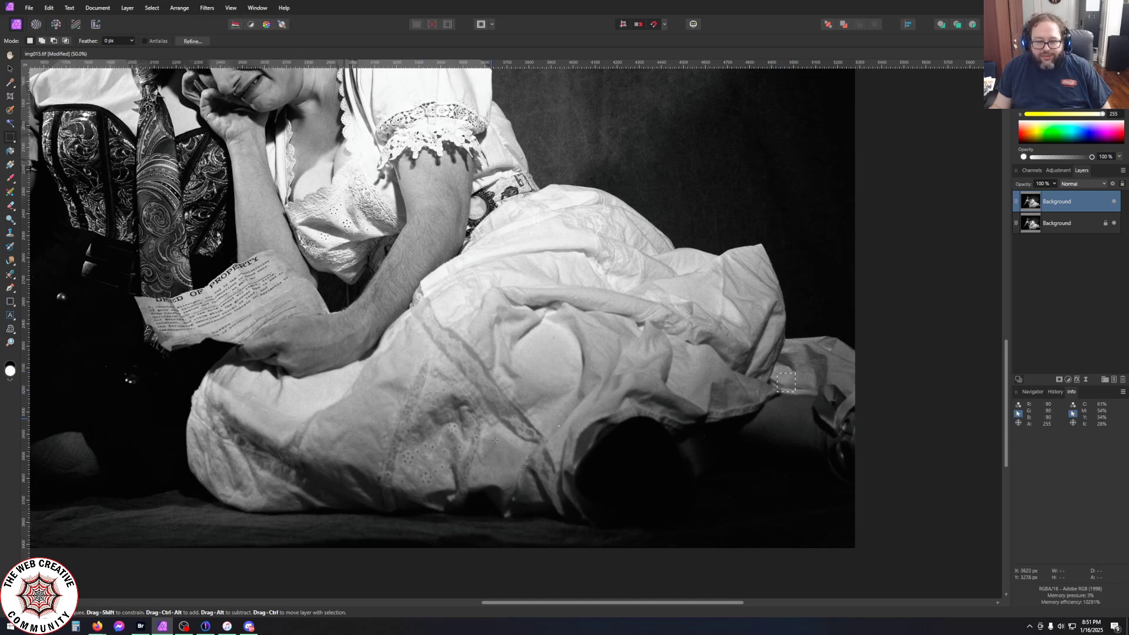
Remove two specks on the lower skirt by selecting a small rectangle around each and repeating the Dust & Scratches filter
left_click_drag(551, 415, 564, 437)
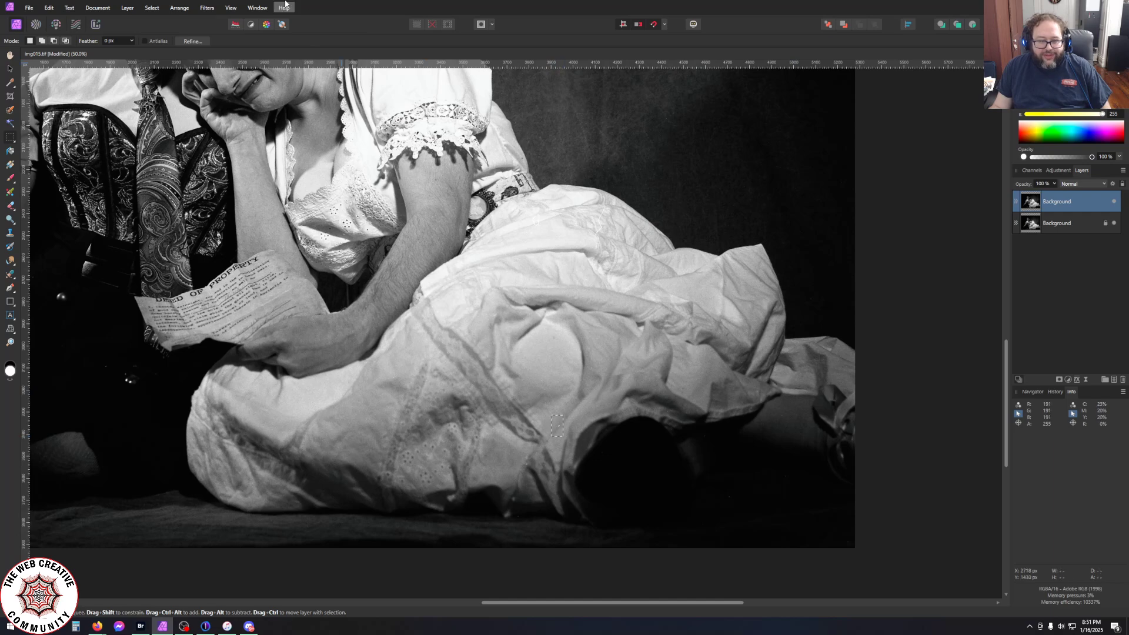
left_click(207, 7)
left_click(209, 16)
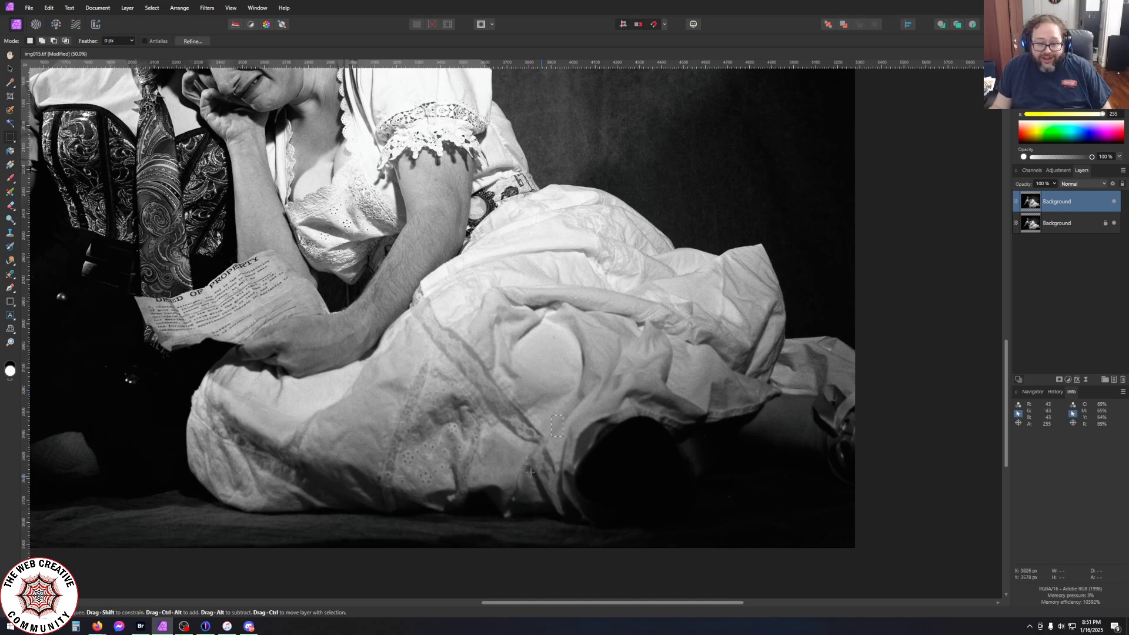
left_click_drag(522, 460, 531, 469)
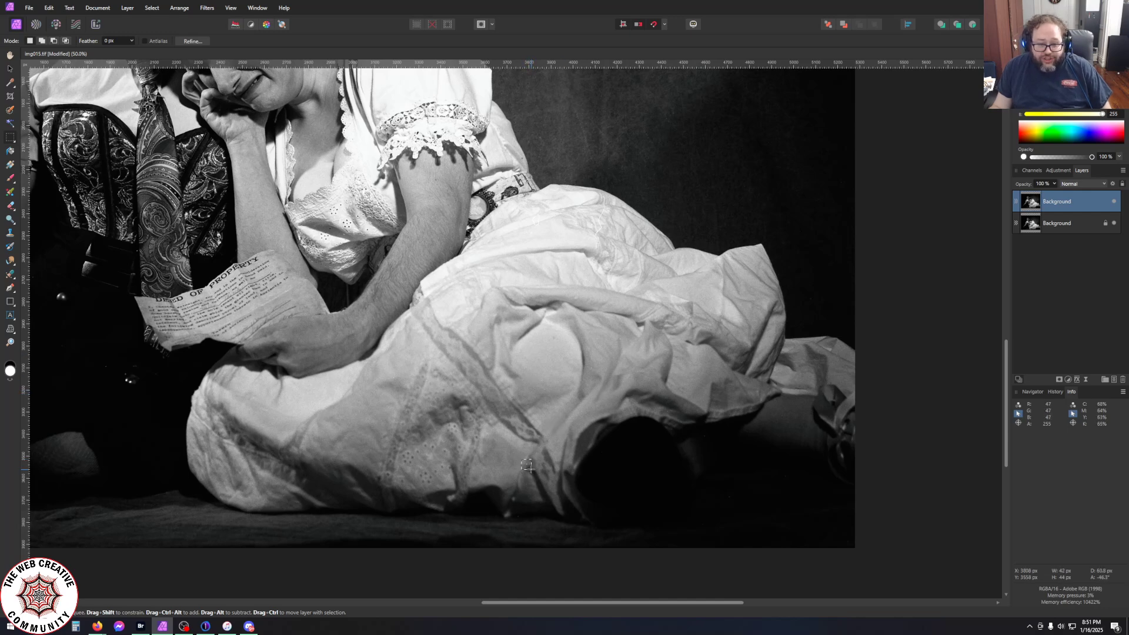
left_click(197, 6)
mouse_move(194, 8)
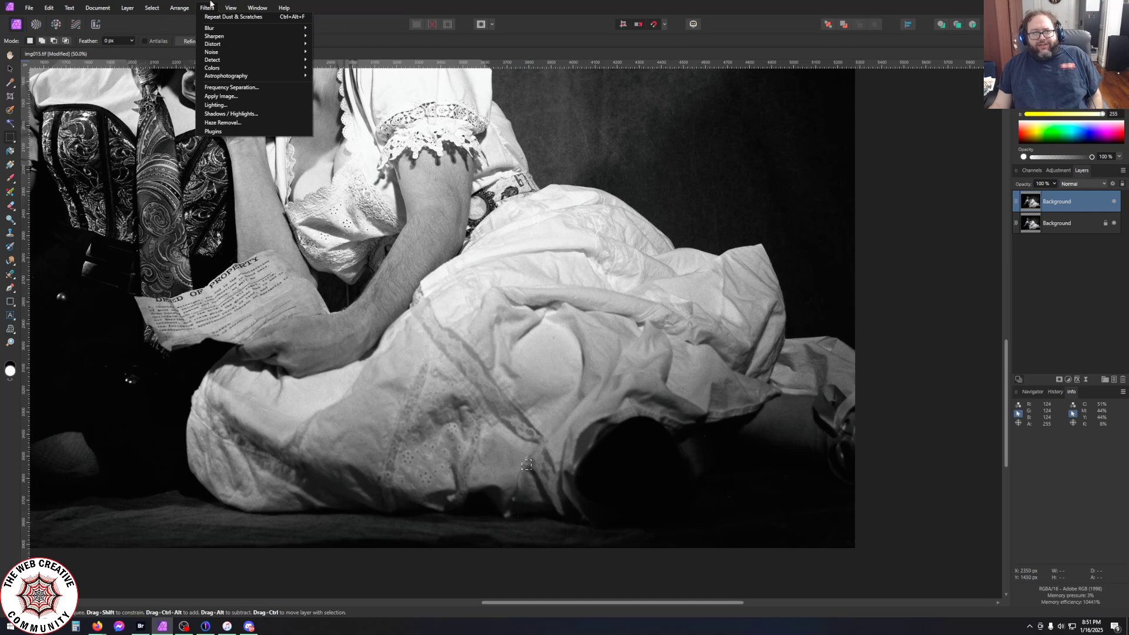
left_click(204, 7)
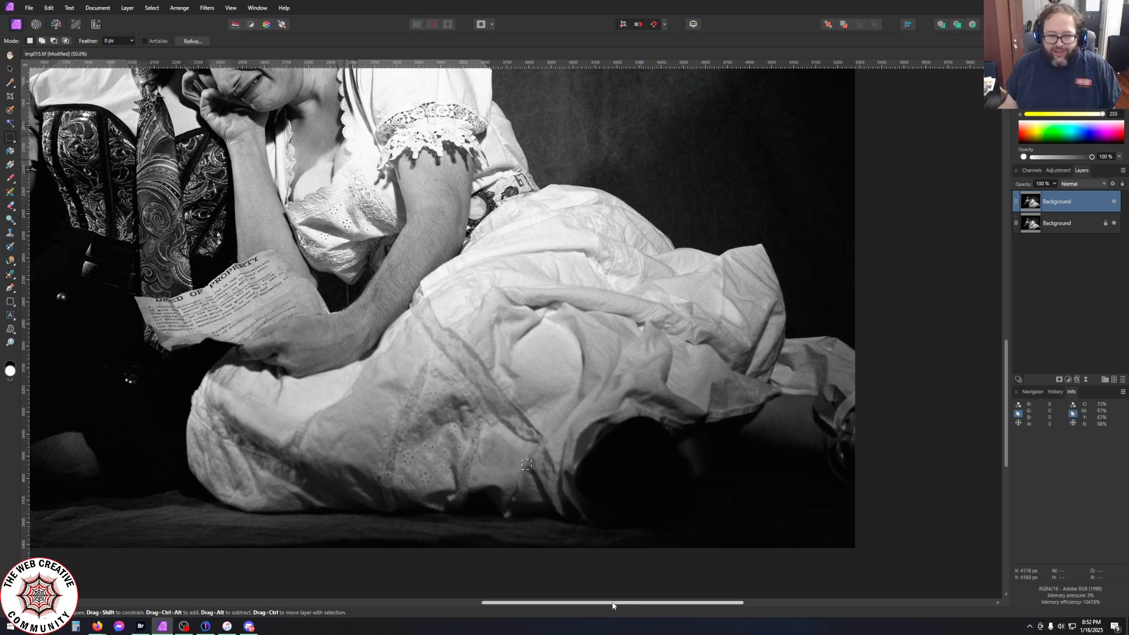
Repeat the Dust & Scratches filter on a small floor patch at the photo's bottom edge and a wide strip in its bottom-left corner
left_click_drag(613, 606, 415, 605)
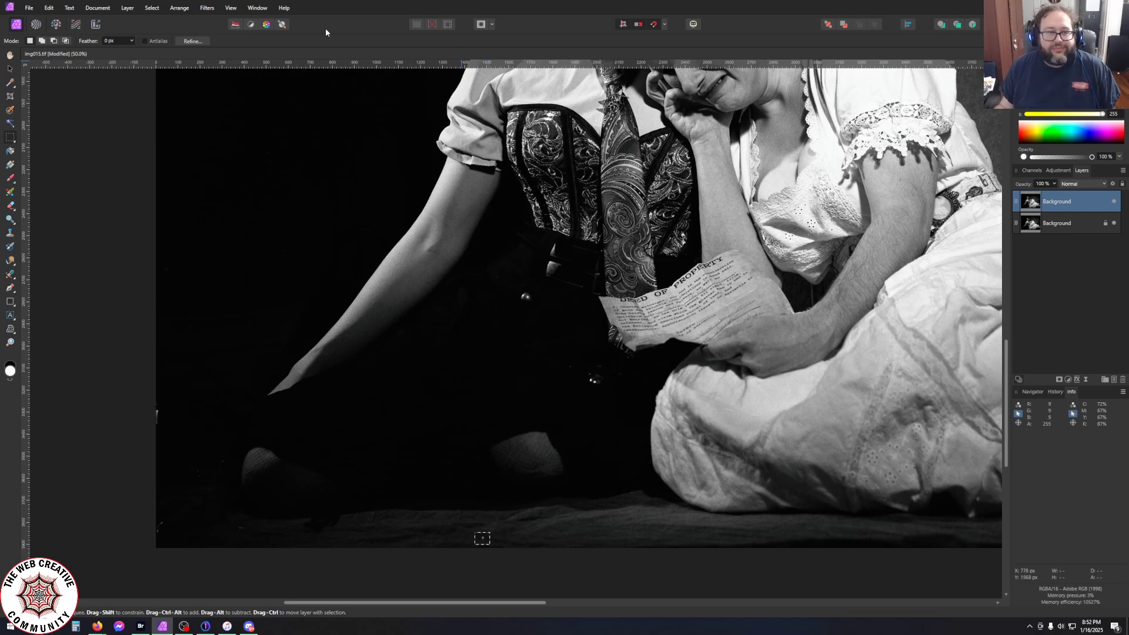
left_click(207, 8)
left_click(215, 18)
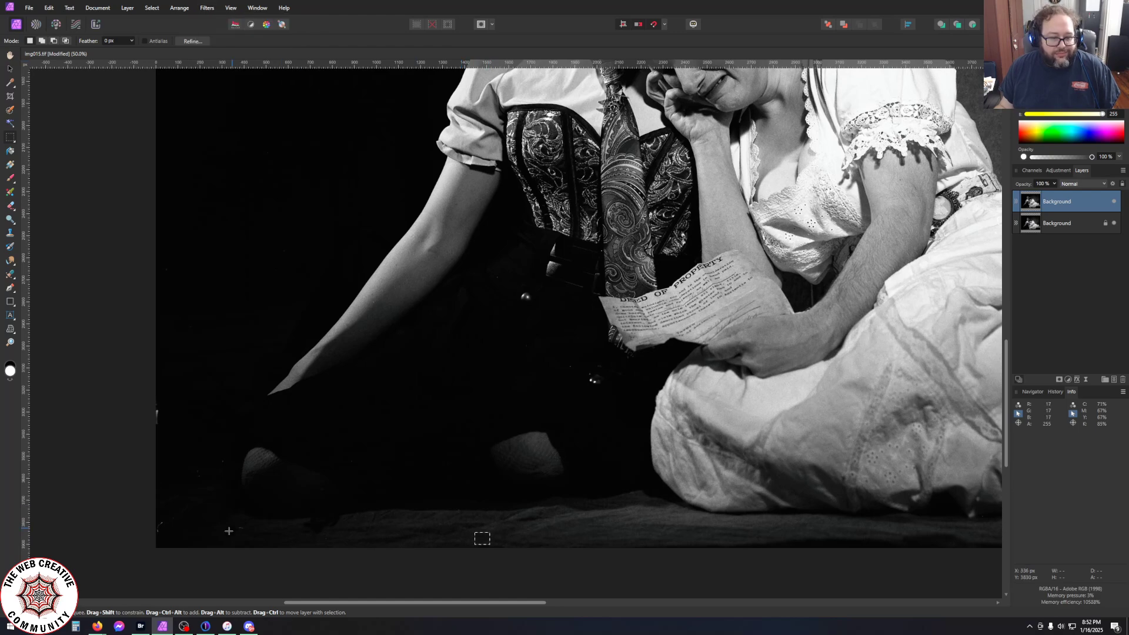
left_click_drag(262, 546, 132, 520)
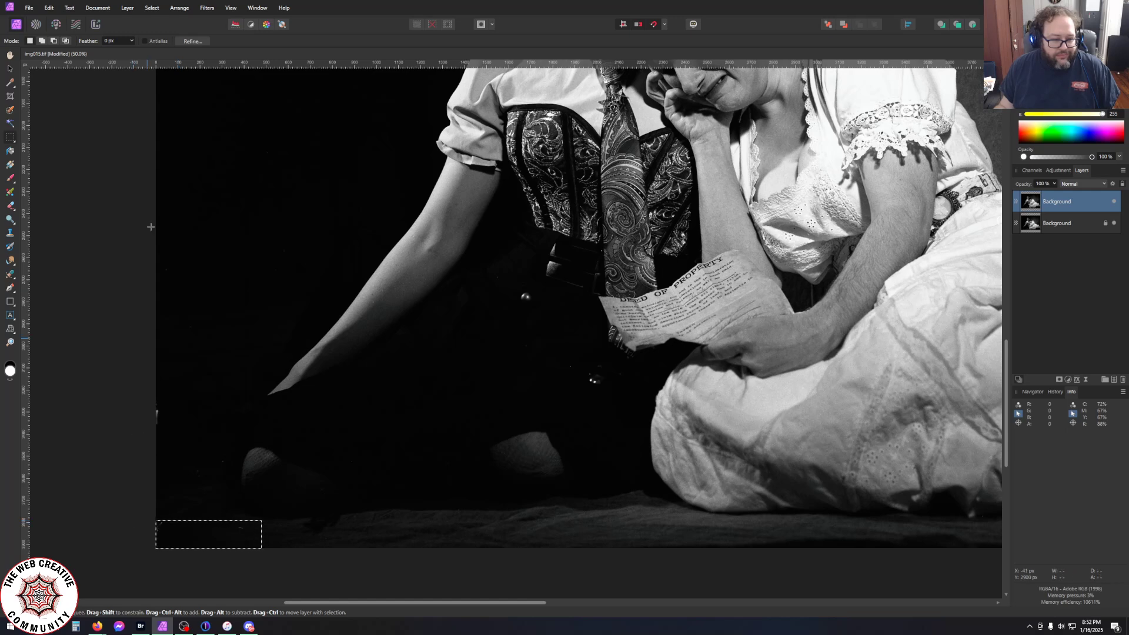
left_click(207, 8)
left_click(211, 17)
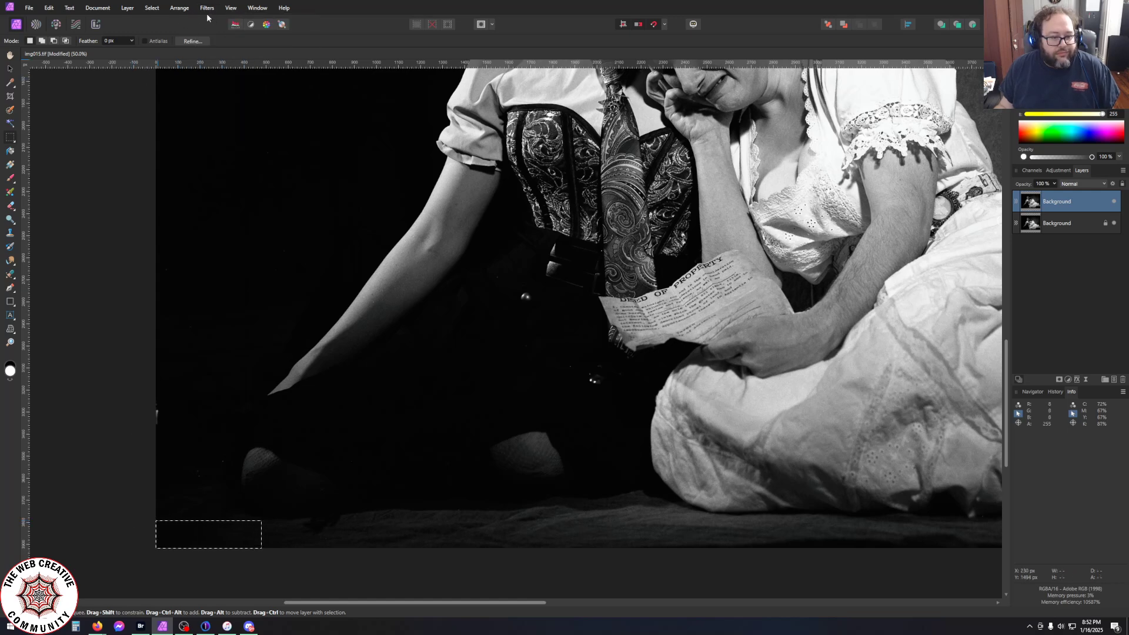
scroll(593, 453, "down", 1)
scroll(592, 452, "up", 2)
scroll(593, 452, "up", 6)
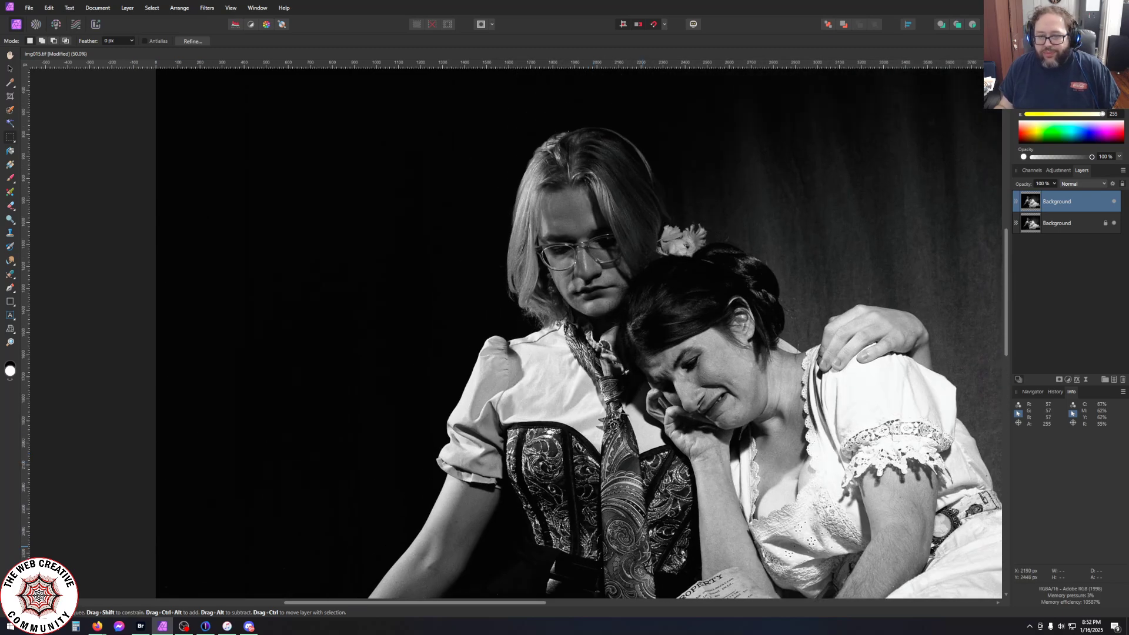
scroll(642, 534, "down", 3)
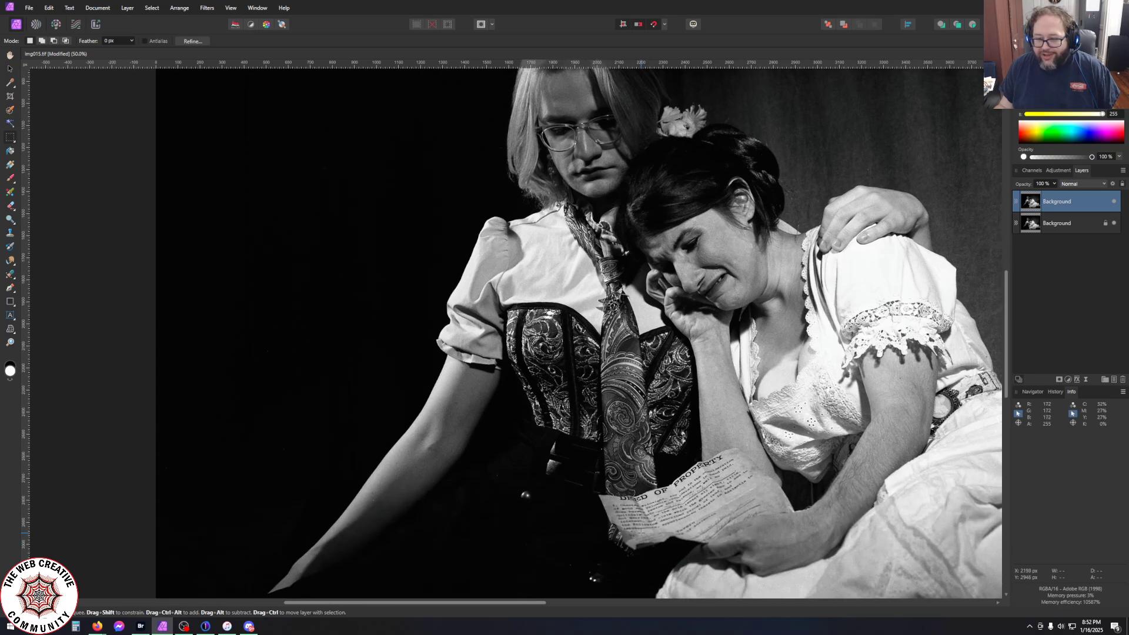
scroll(640, 531, "down", 3)
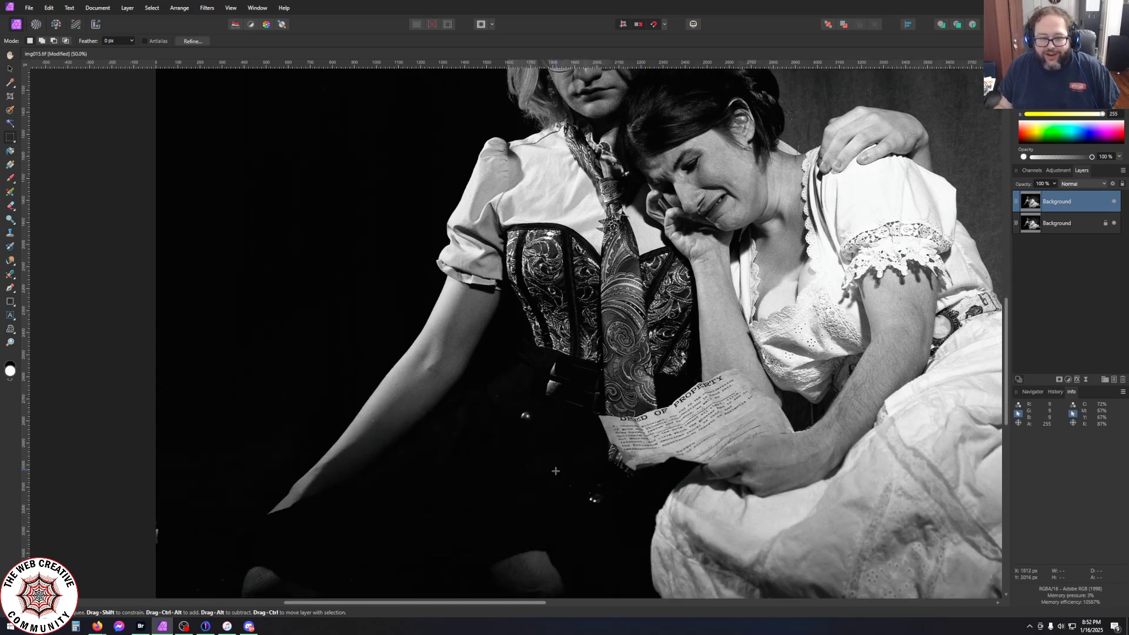
left_click(49, 8)
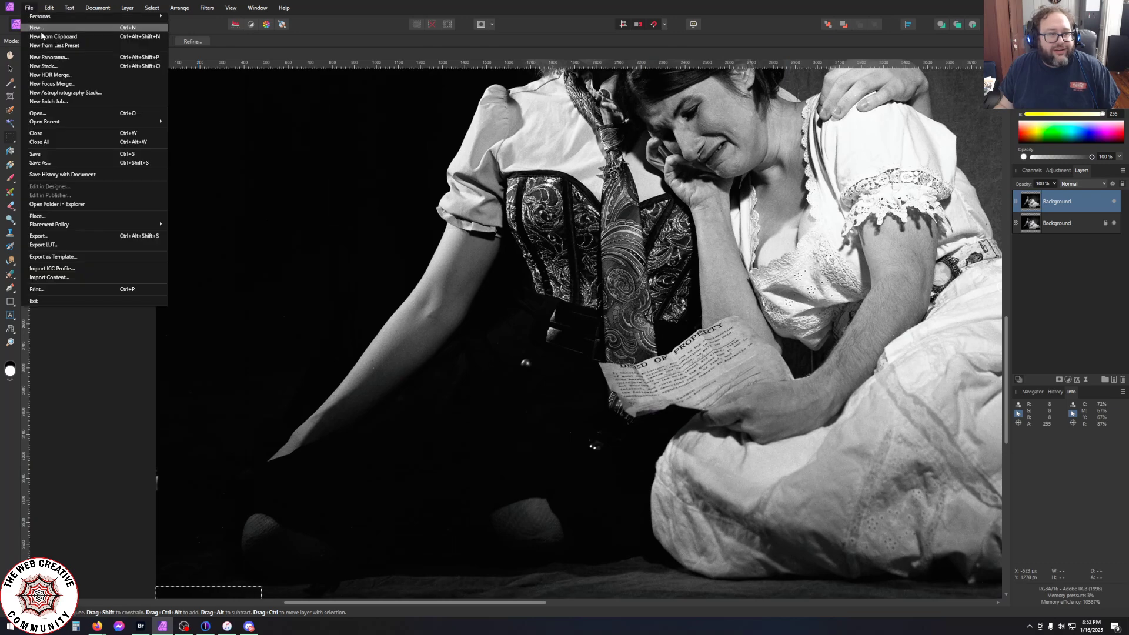
left_click(60, 162)
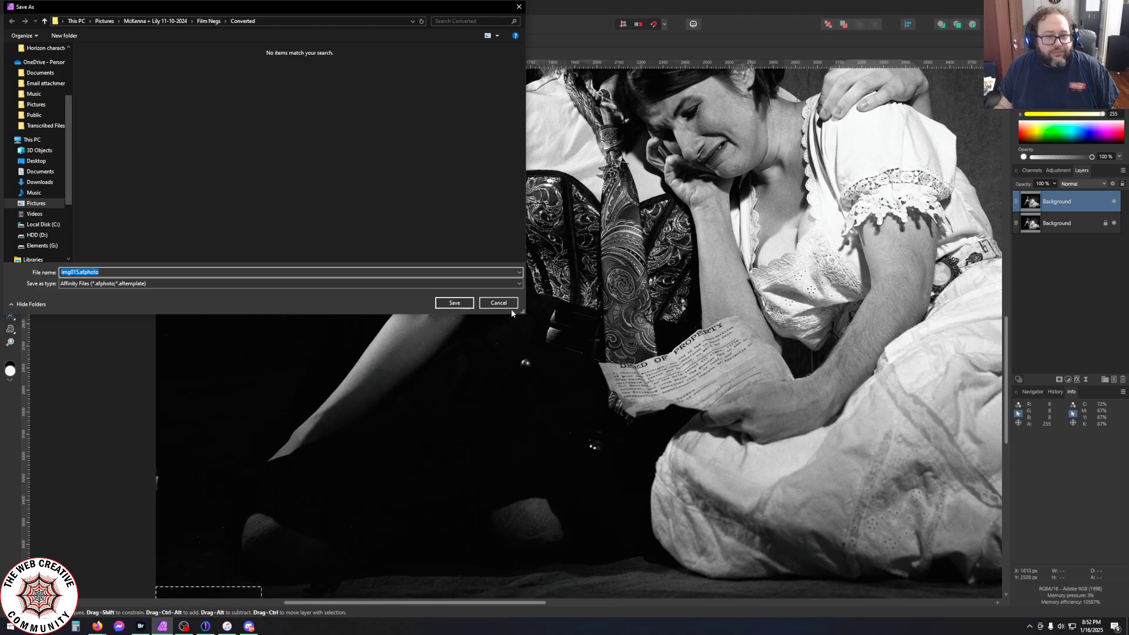
left_click(519, 284)
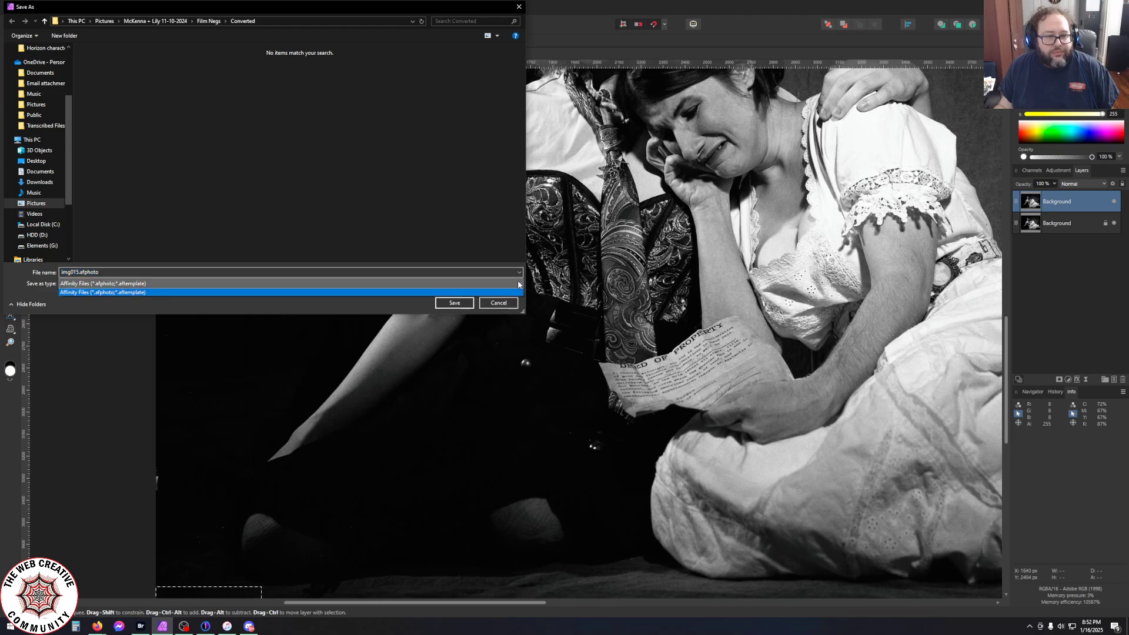
left_click(512, 306)
left_click(512, 306)
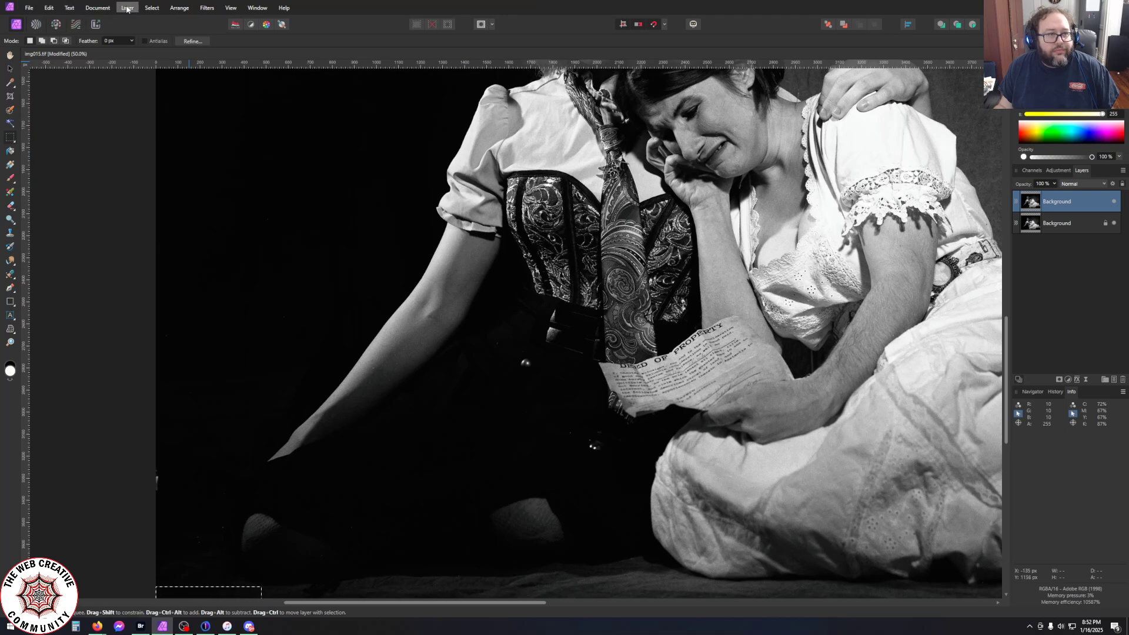
Flatten the document so the two Background layers merge into a single pixel layer
left_click(127, 8)
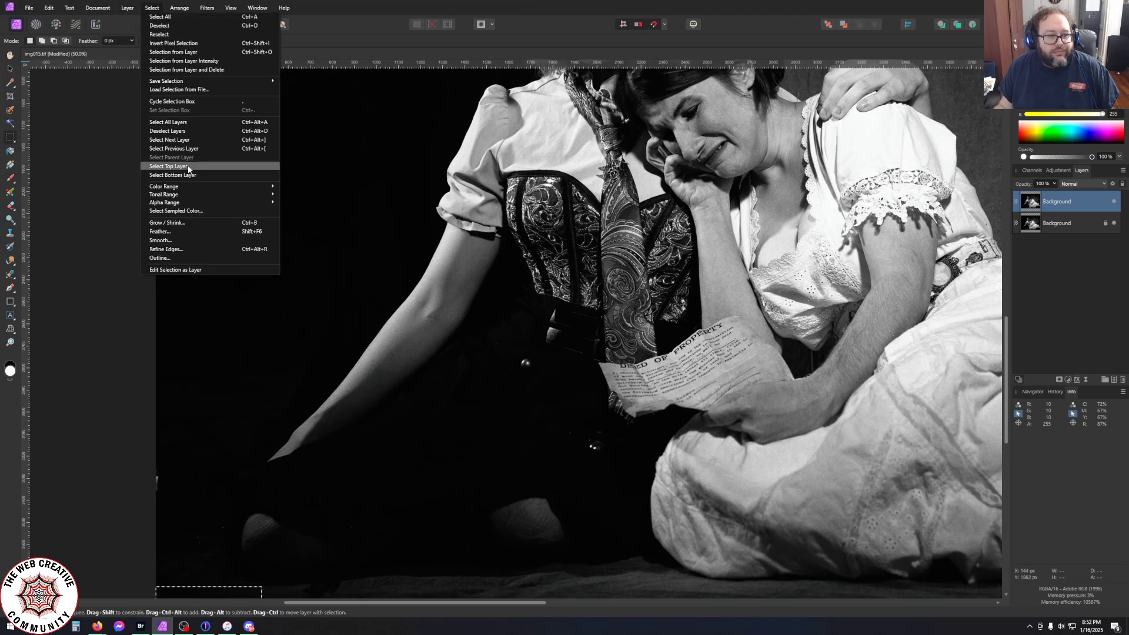
mouse_move(102, 4)
left_click(98, 170)
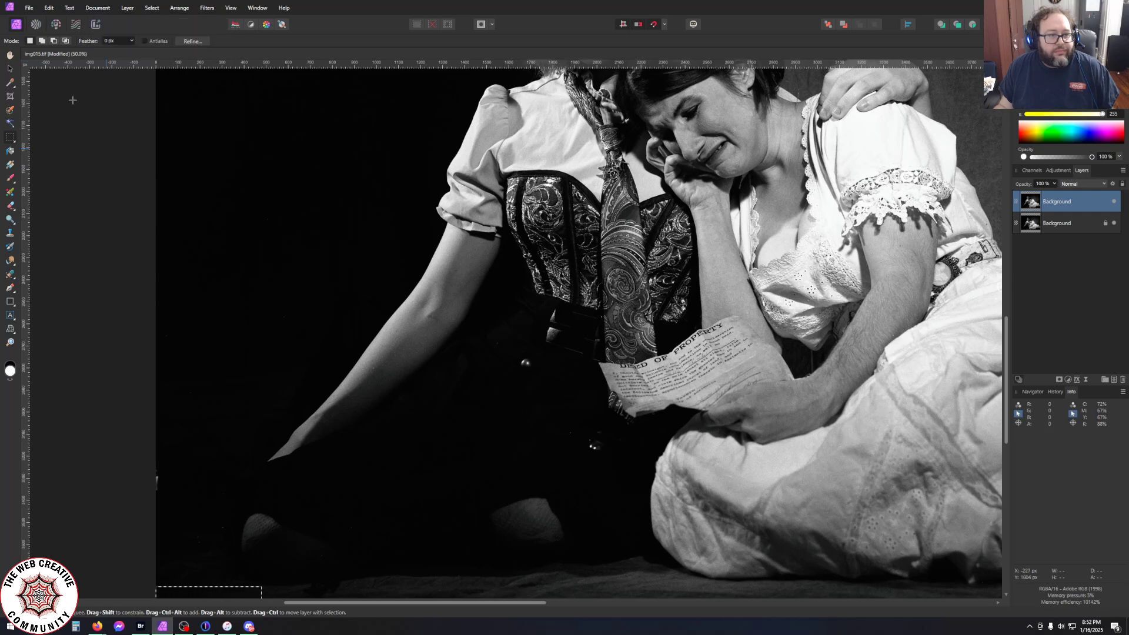
Set up the document's export in TIFF format with compression set to None, keeping Bilinear resampling
left_click(29, 8)
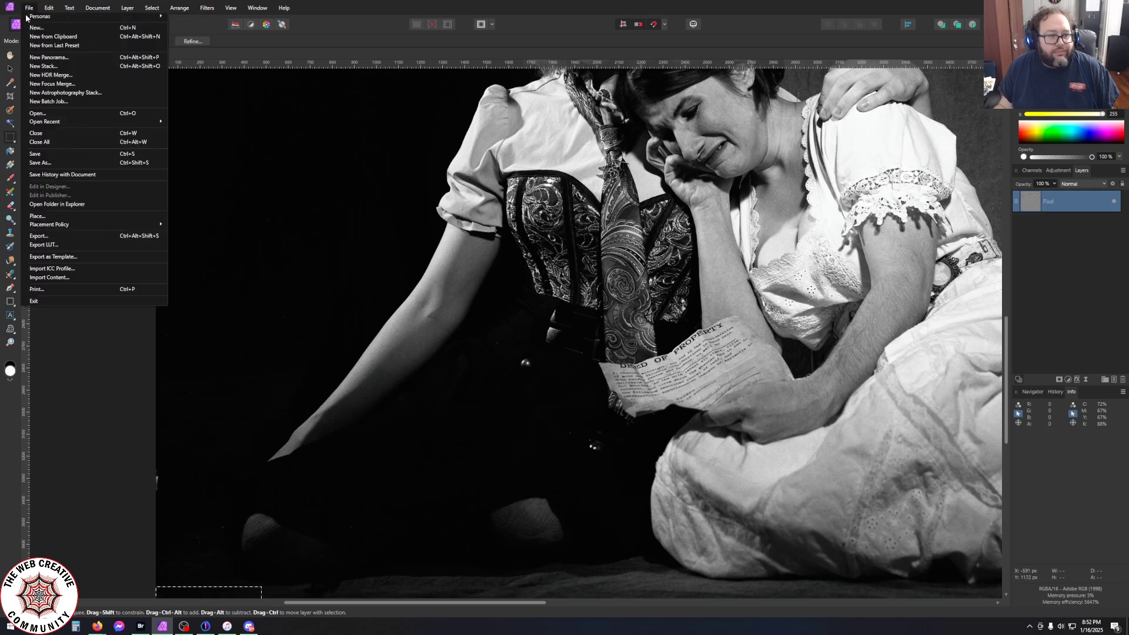
left_click(86, 235)
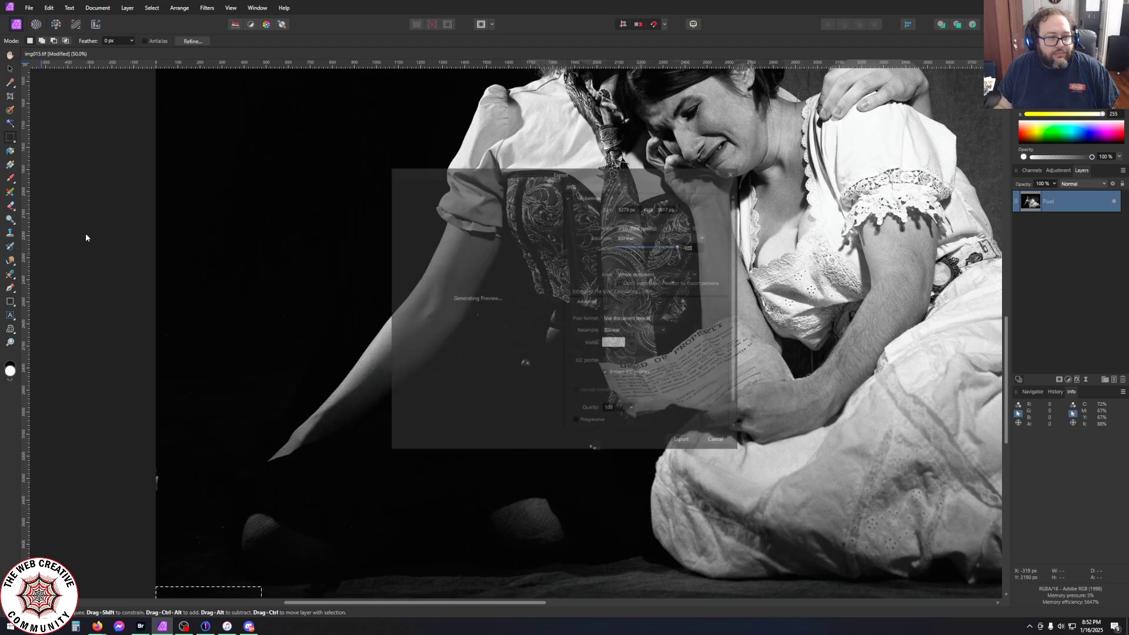
left_click(641, 226)
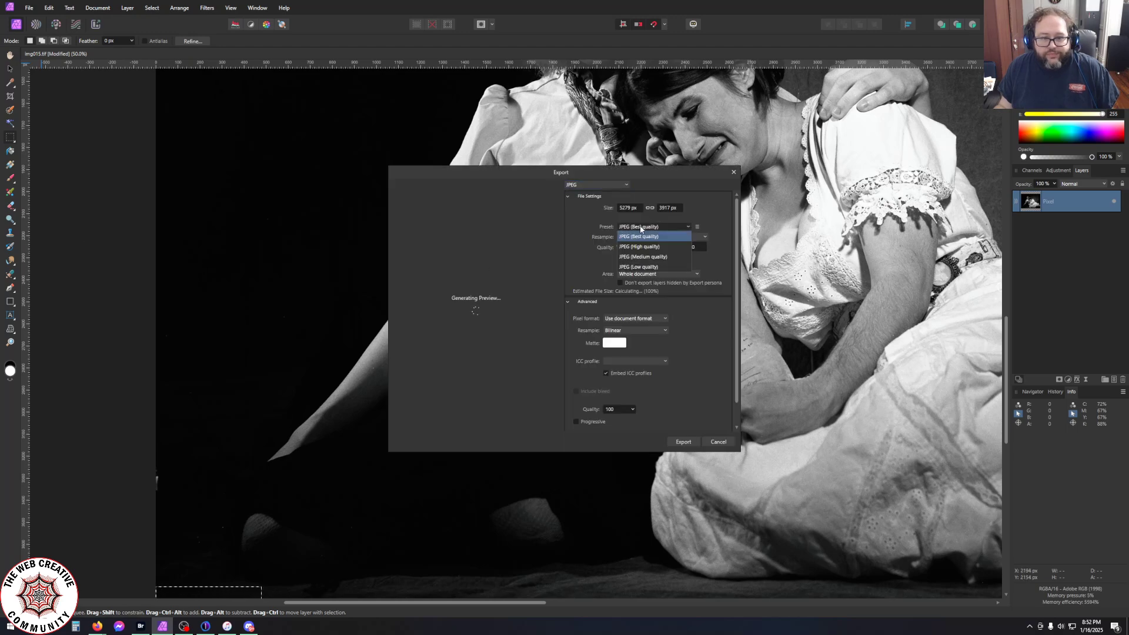
left_click(638, 239)
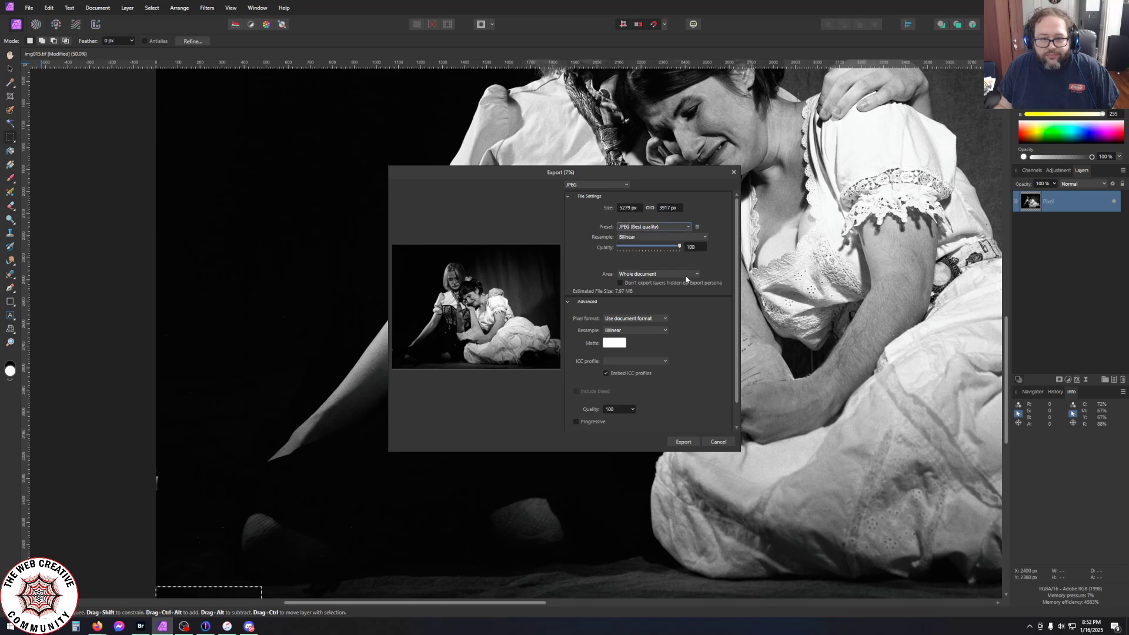
left_click(624, 187)
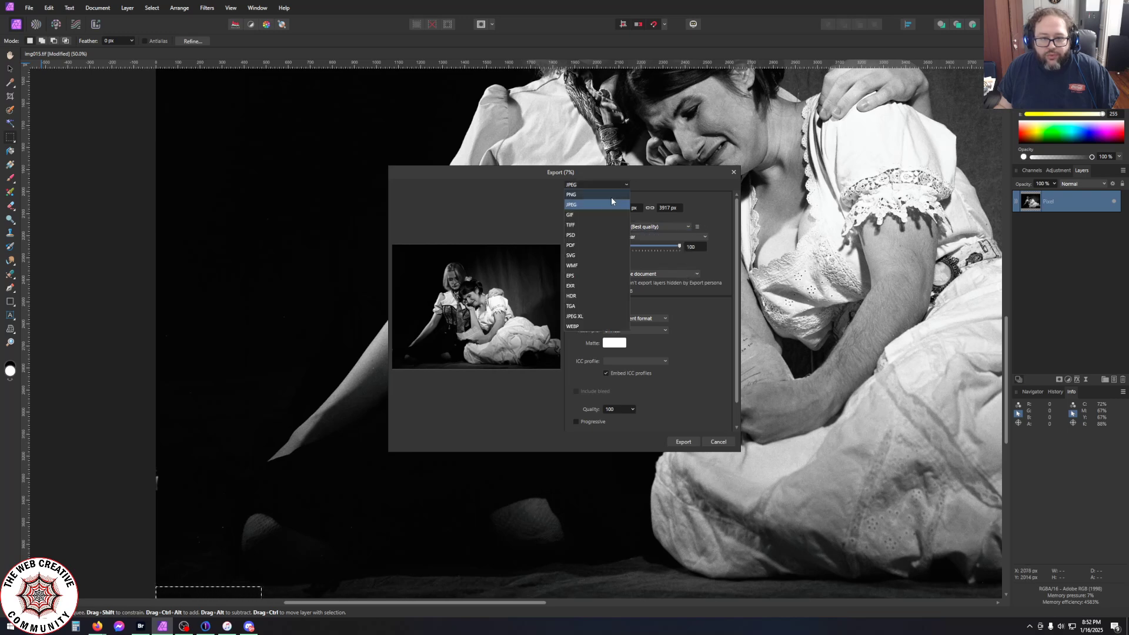
left_click(579, 226)
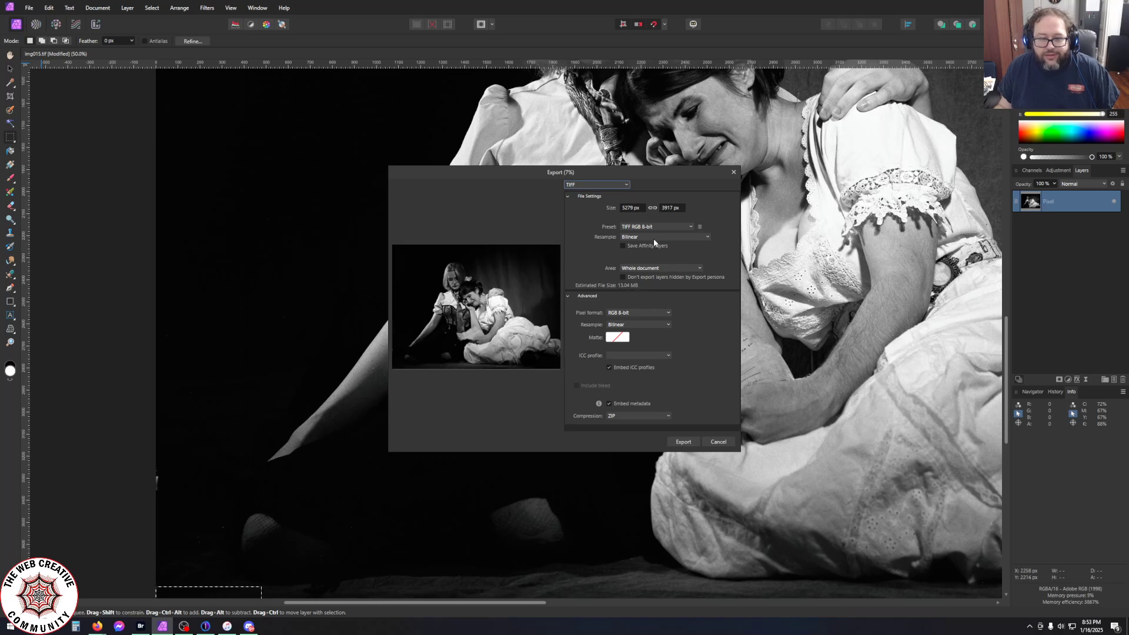
left_click(662, 418)
left_click(653, 425)
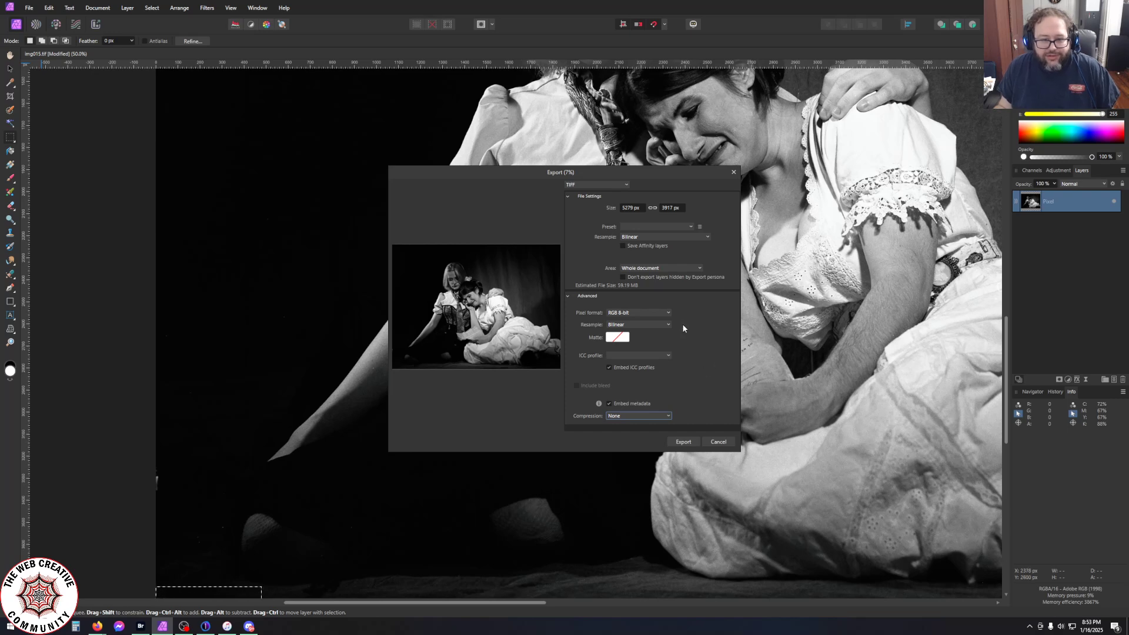
left_click(659, 326)
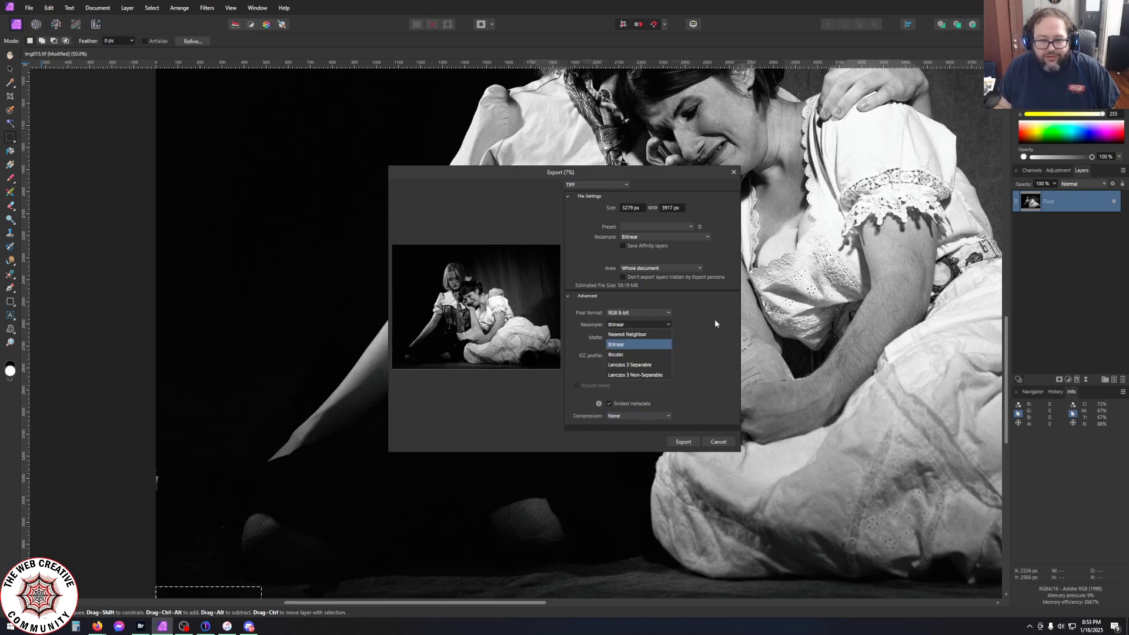
left_click(715, 323)
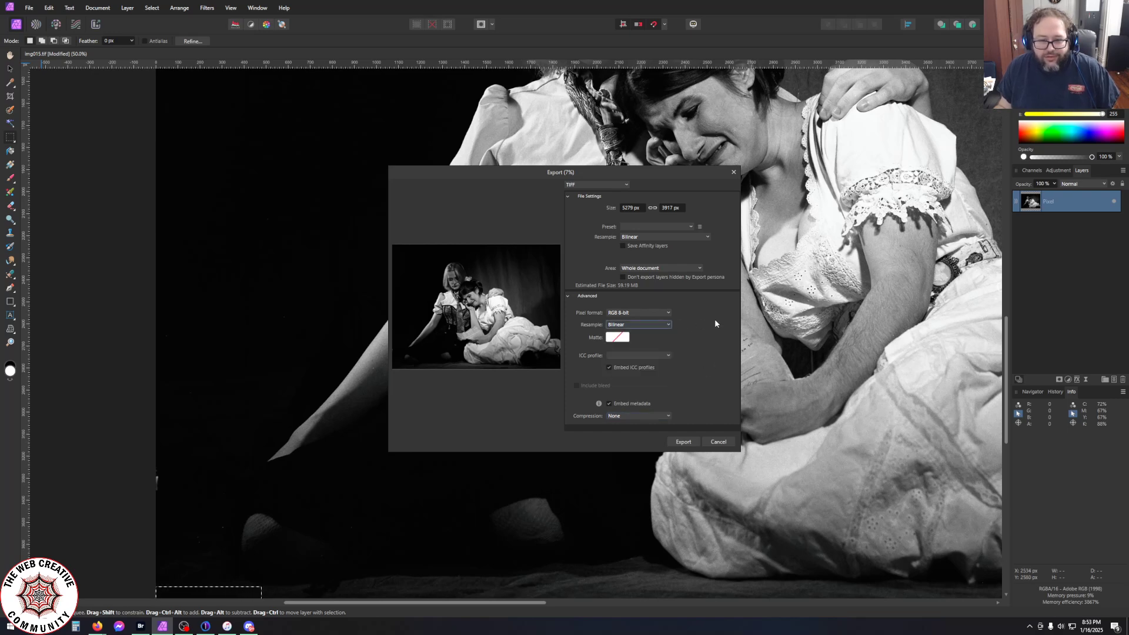
Export the TIFF into the Converted folder under the file name "015 edit.tiff"
left_click(683, 442)
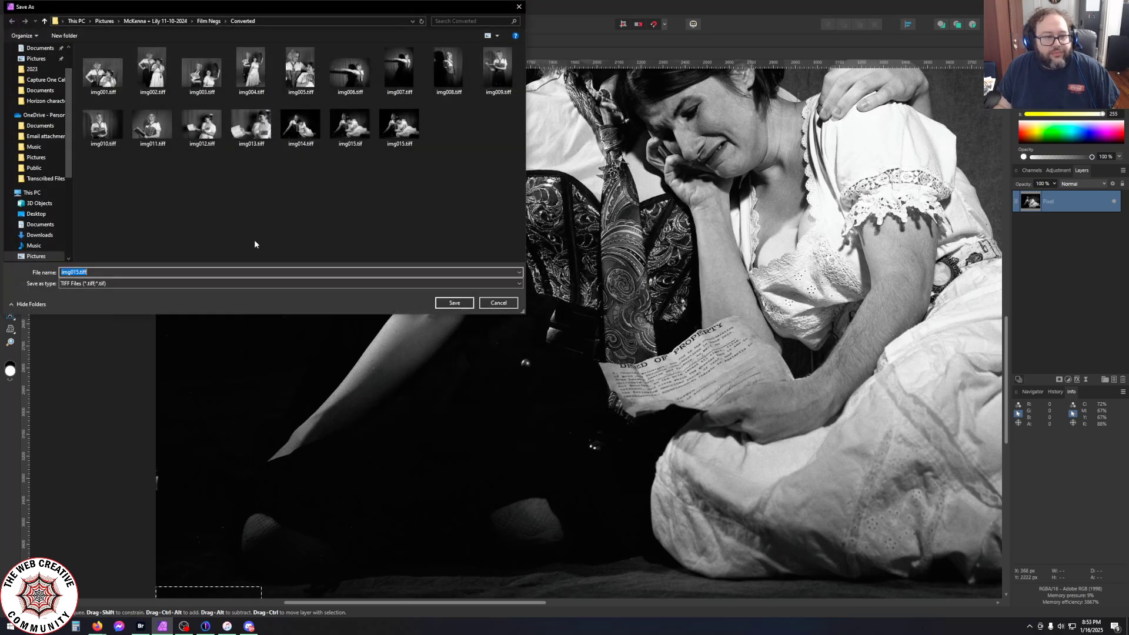
left_click(75, 272)
key("BackSpace")
key("BackSpace")
key("BackSpace")
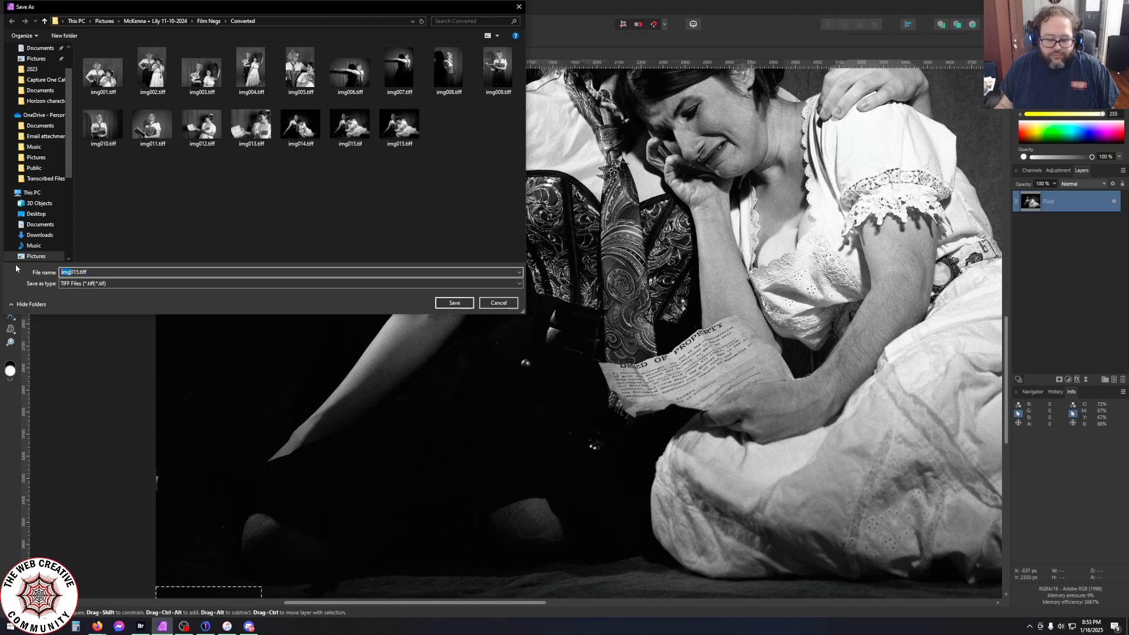
key("Right")
key("Right")
key("Right")
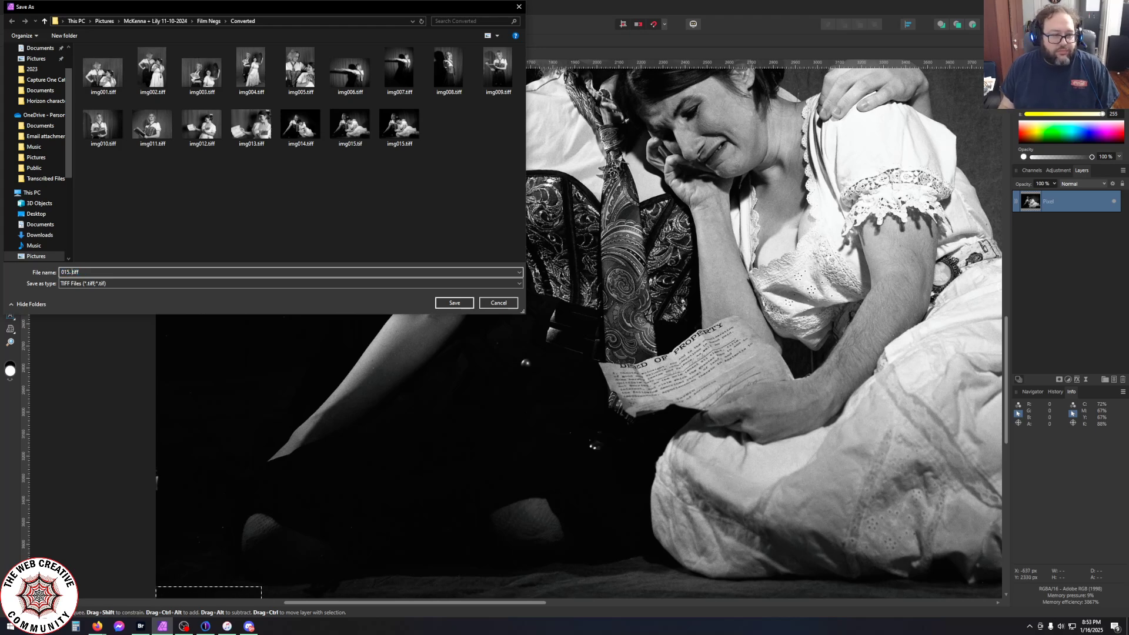
key("BackSpace")
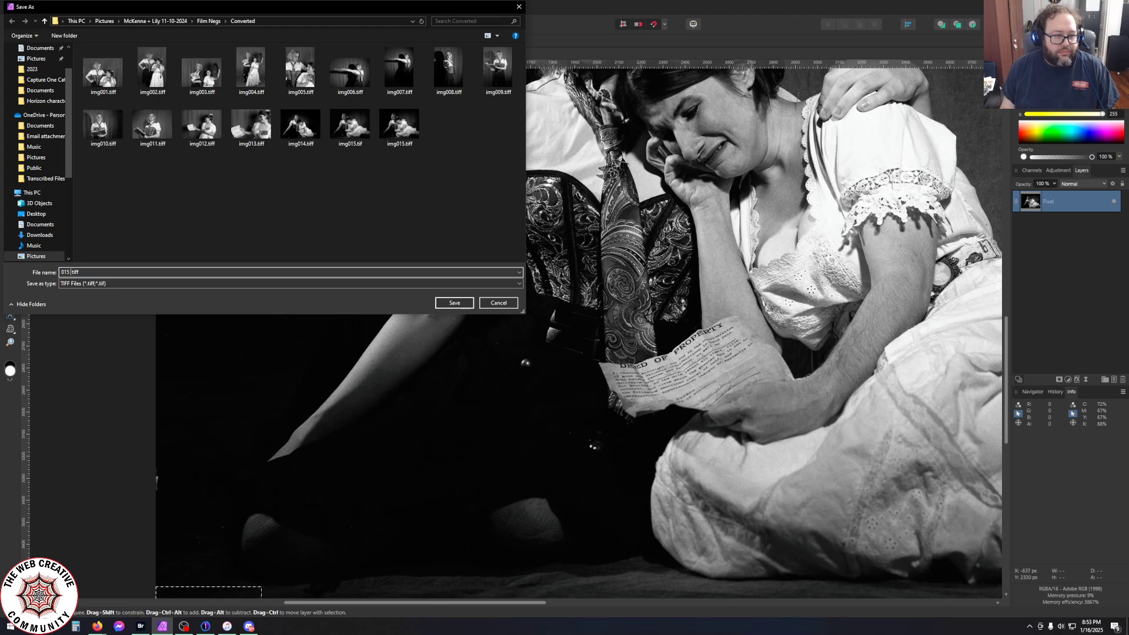
type("ed")
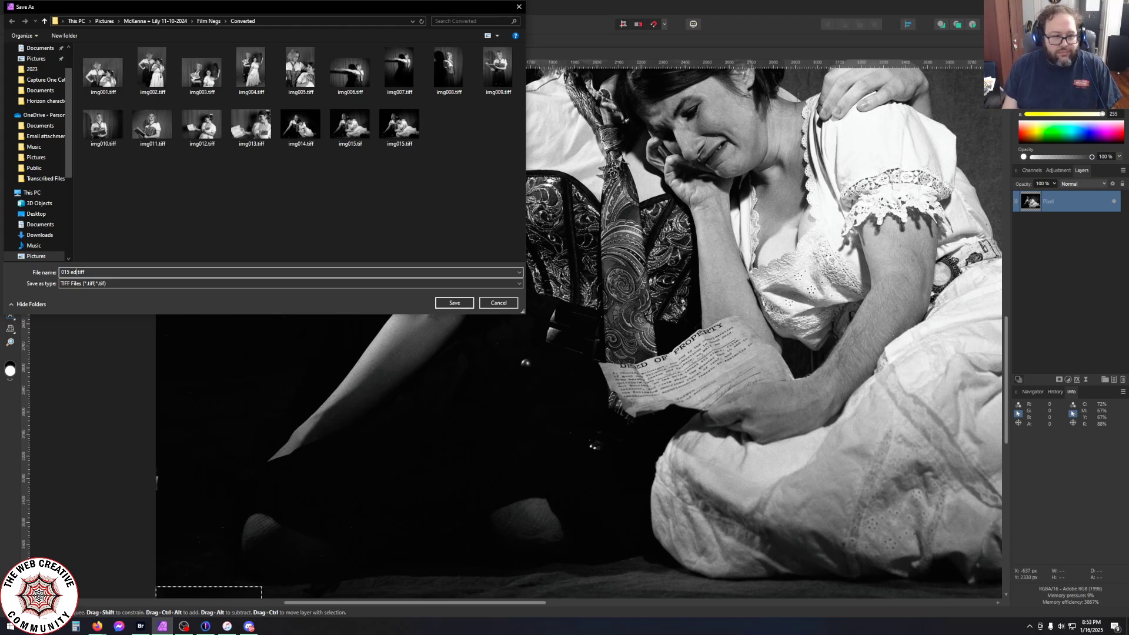
type("it")
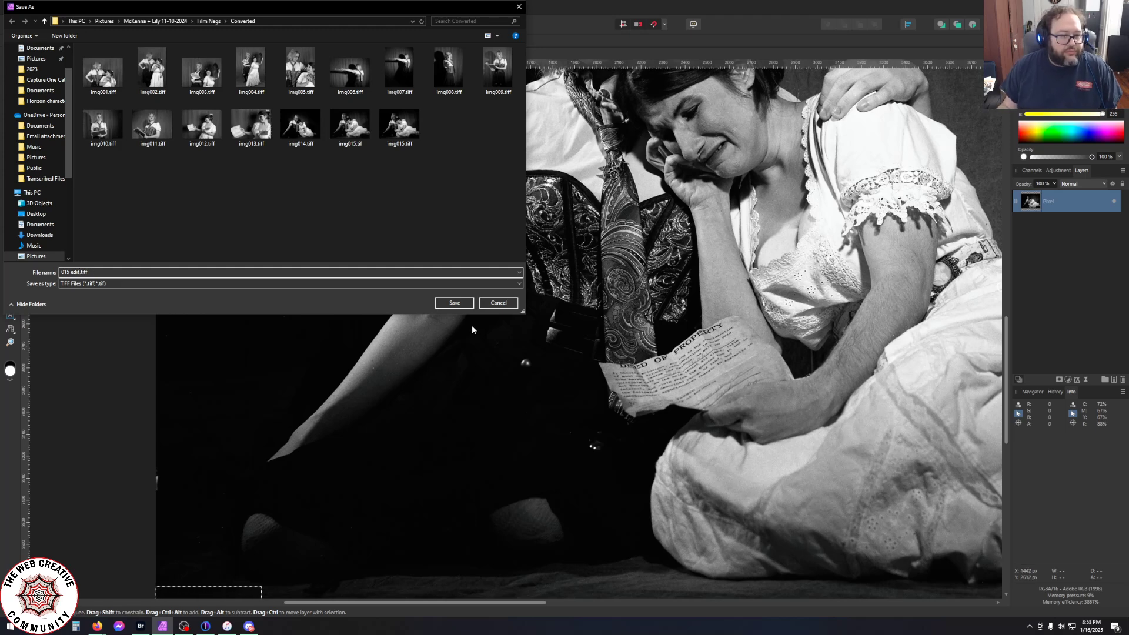
left_click(462, 303)
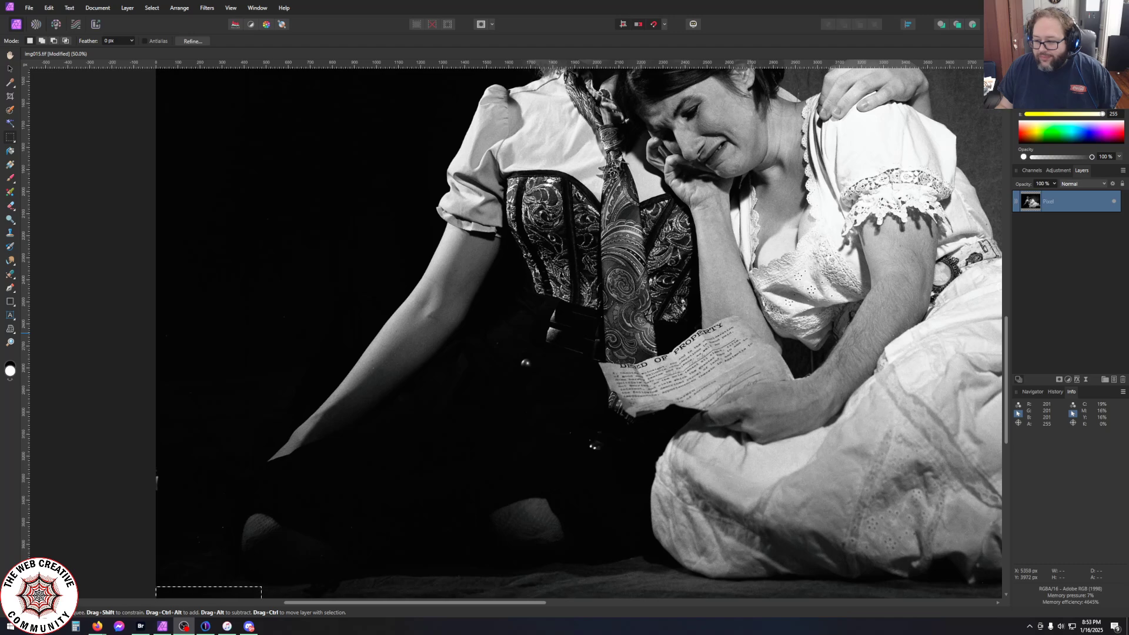
Switch to Capture One and import 015 edit.tiff from the Converted folder inside Film Negs
left_click(205, 626)
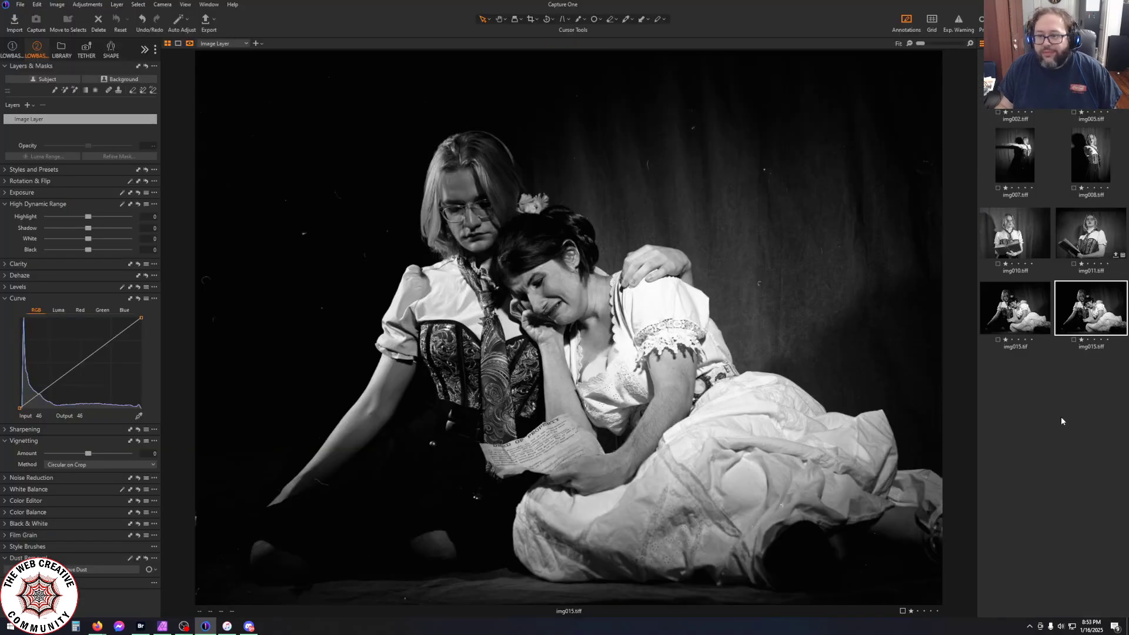
left_click(1027, 299)
left_click(1074, 301)
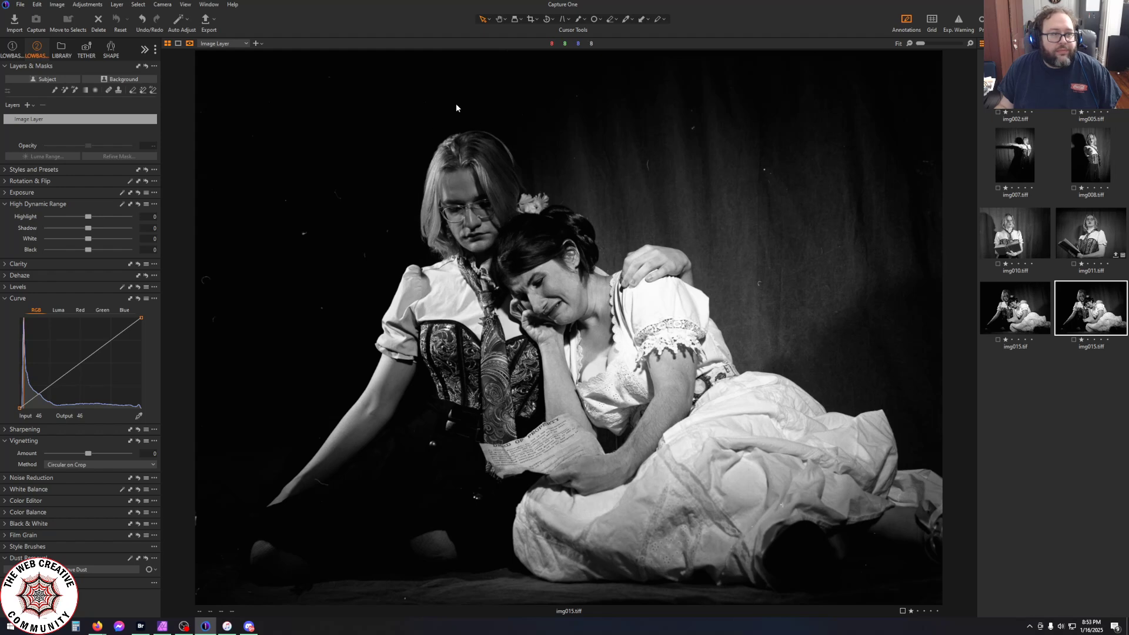
left_click(16, 23)
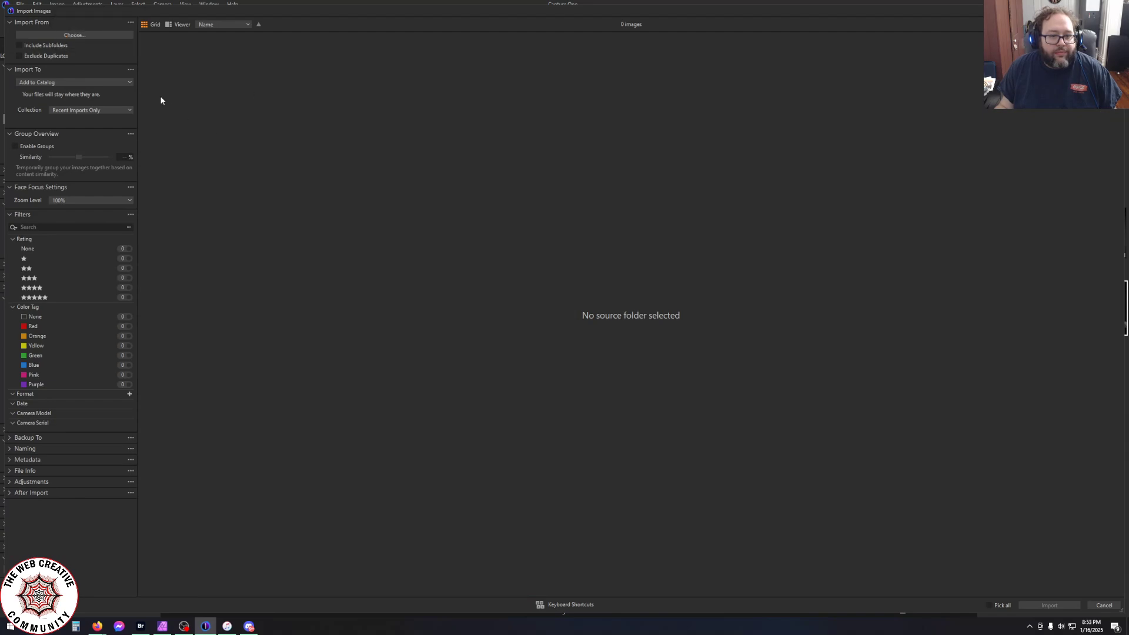
left_click(75, 35)
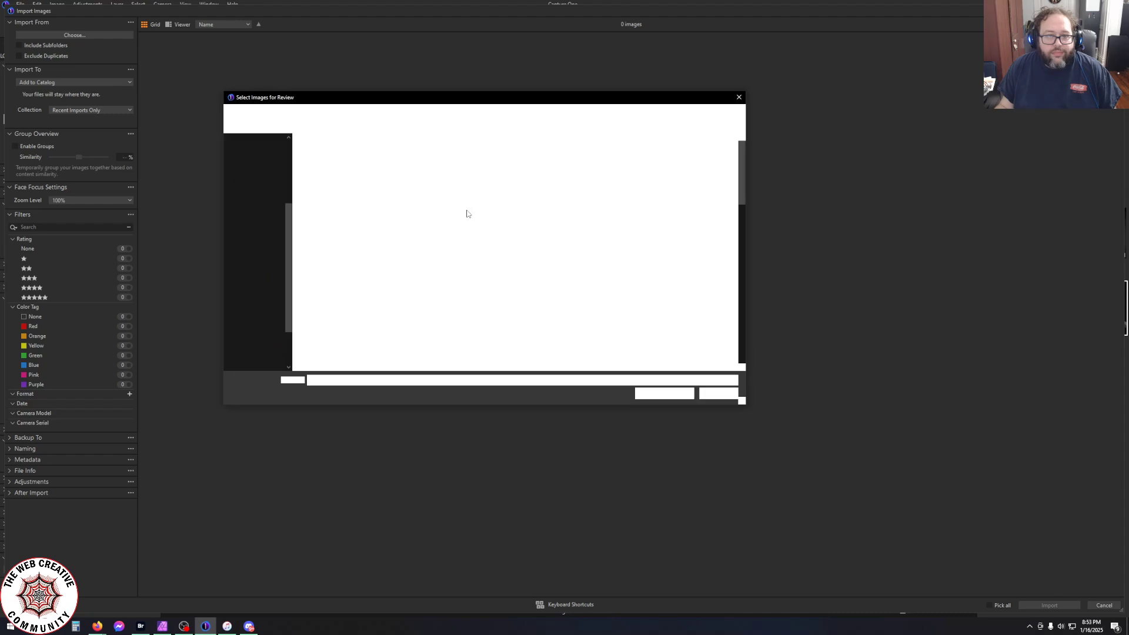
double_click(674, 345)
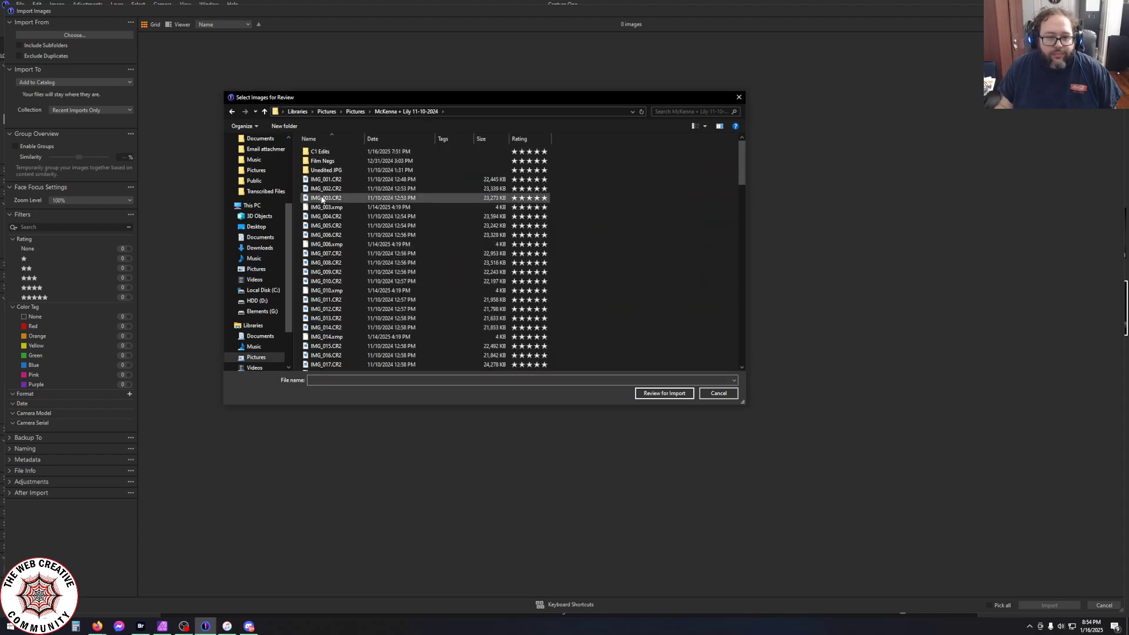
double_click(323, 162)
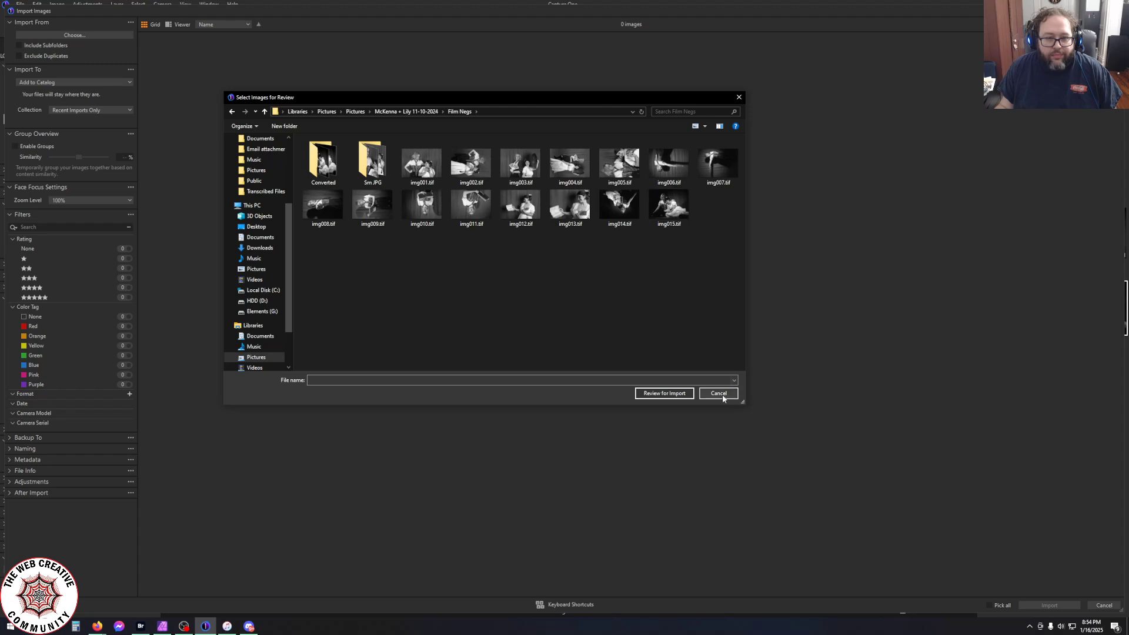
double_click(324, 160)
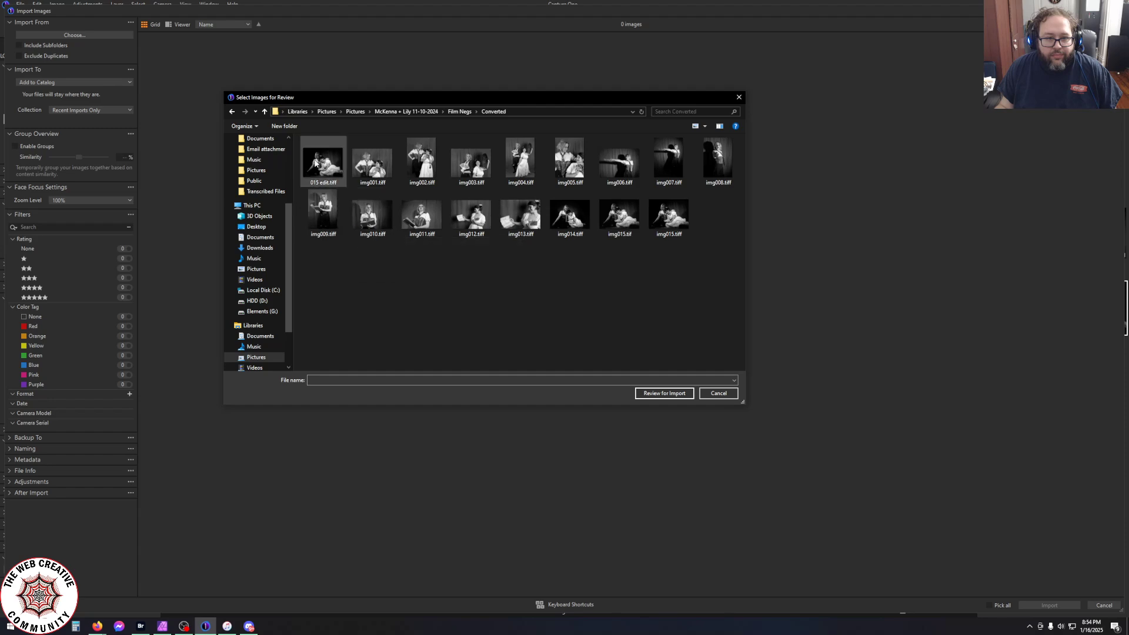
double_click(314, 159)
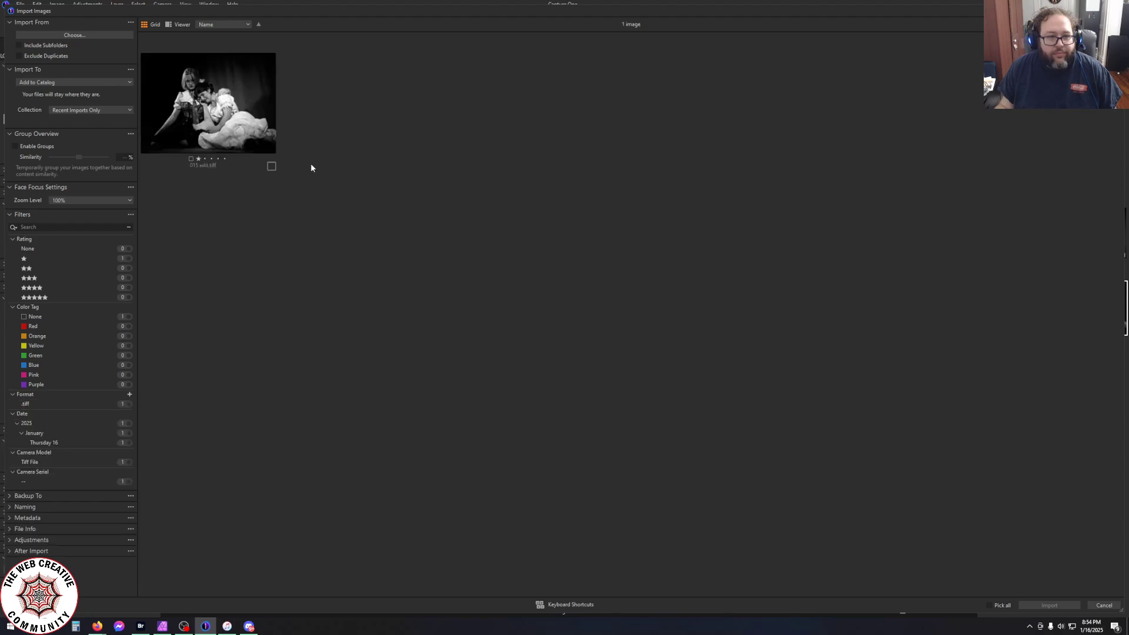
left_click(272, 165)
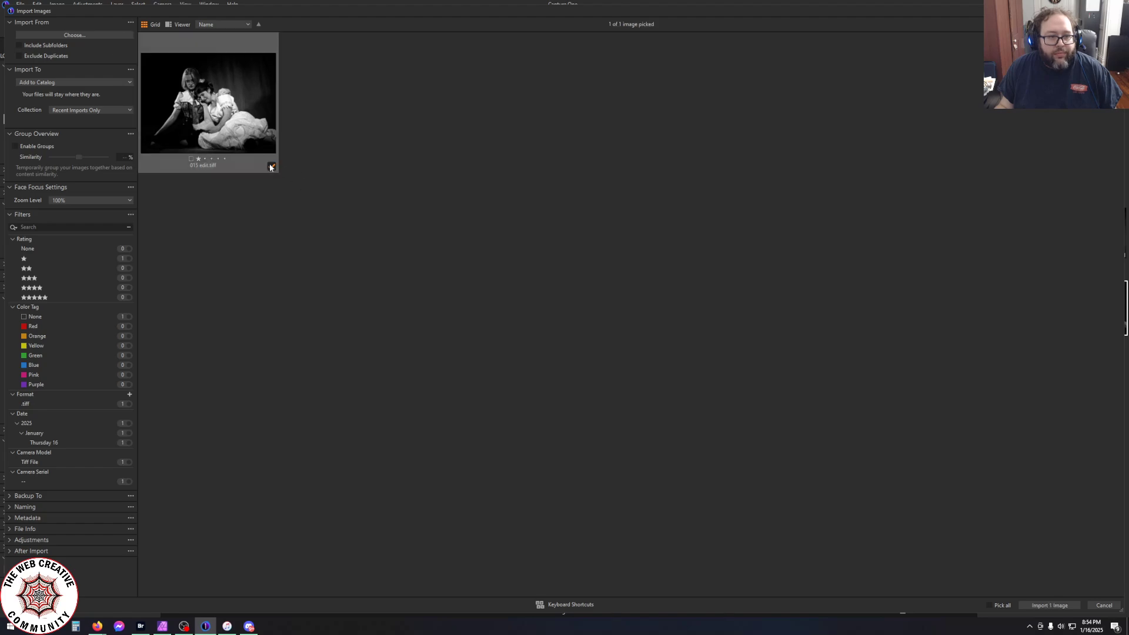
left_click(1037, 606)
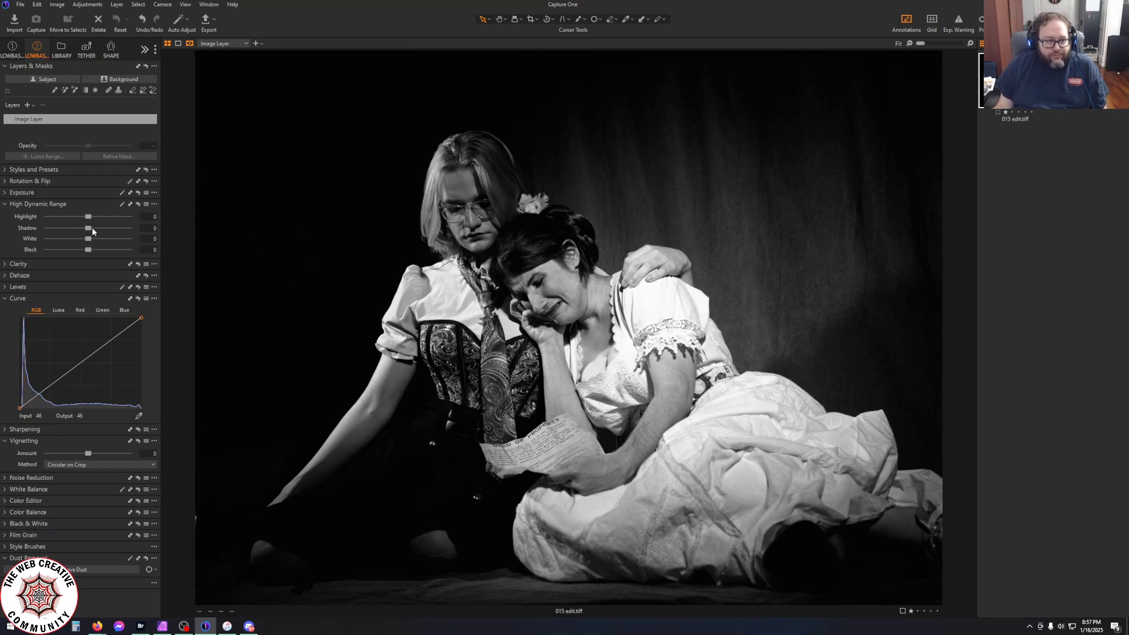
Try stronger and weaker shadow recovery on the imported photo and settle on a Shadow value of 26
left_click_drag(88, 228, 111, 228)
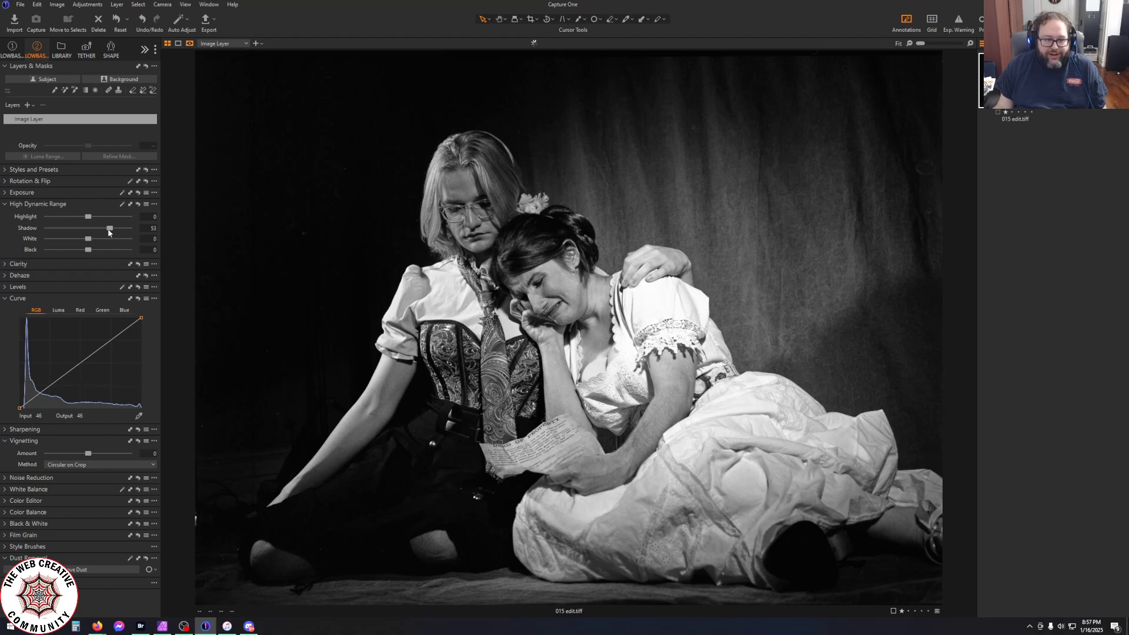
left_click_drag(109, 230, 100, 229)
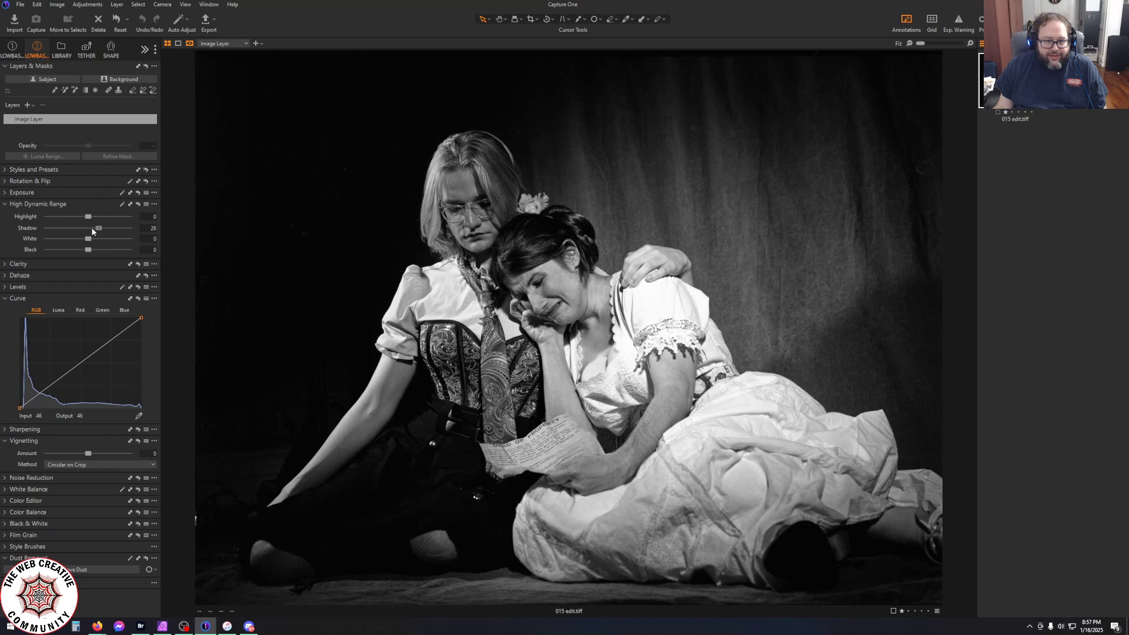
left_click_drag(99, 231, 84, 232)
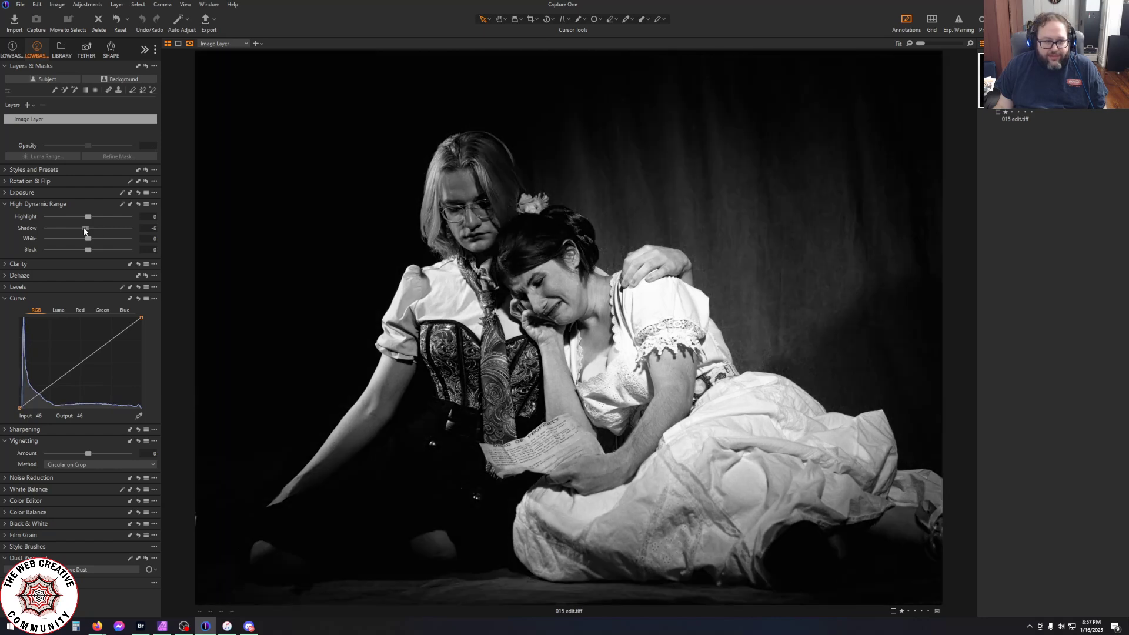
left_click_drag(96, 228, 98, 228)
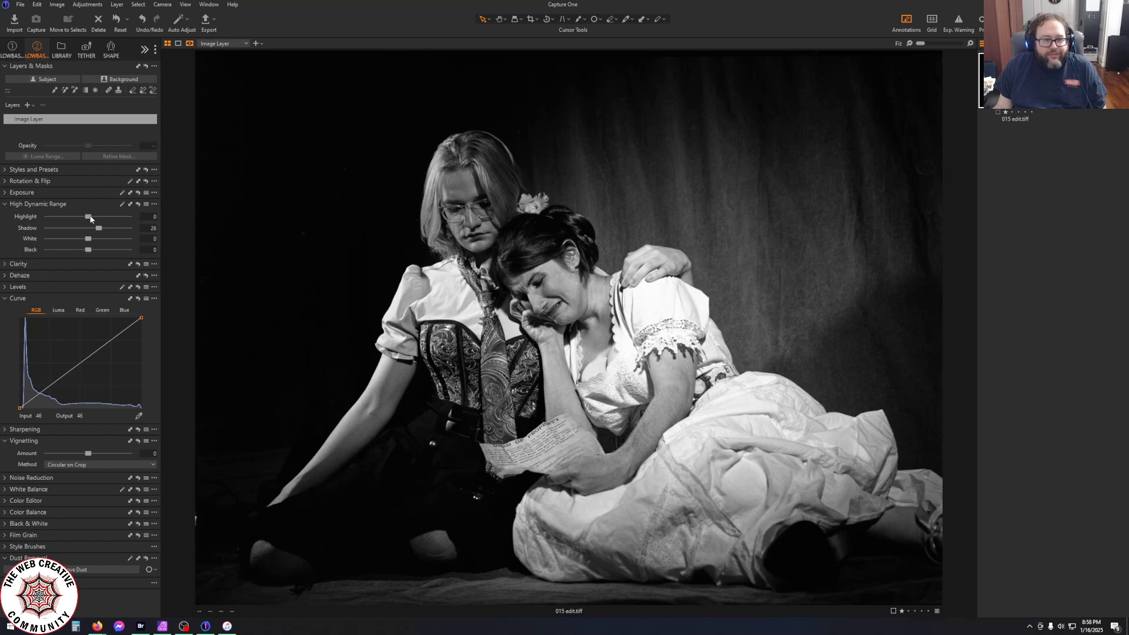
Set the photo's High Dynamic Range Highlight to -17 and Black to 3
mouse_move(90, 219)
left_mouse_down()
mouse_move(74, 219)
mouse_move(84, 219)
left_mouse_up()
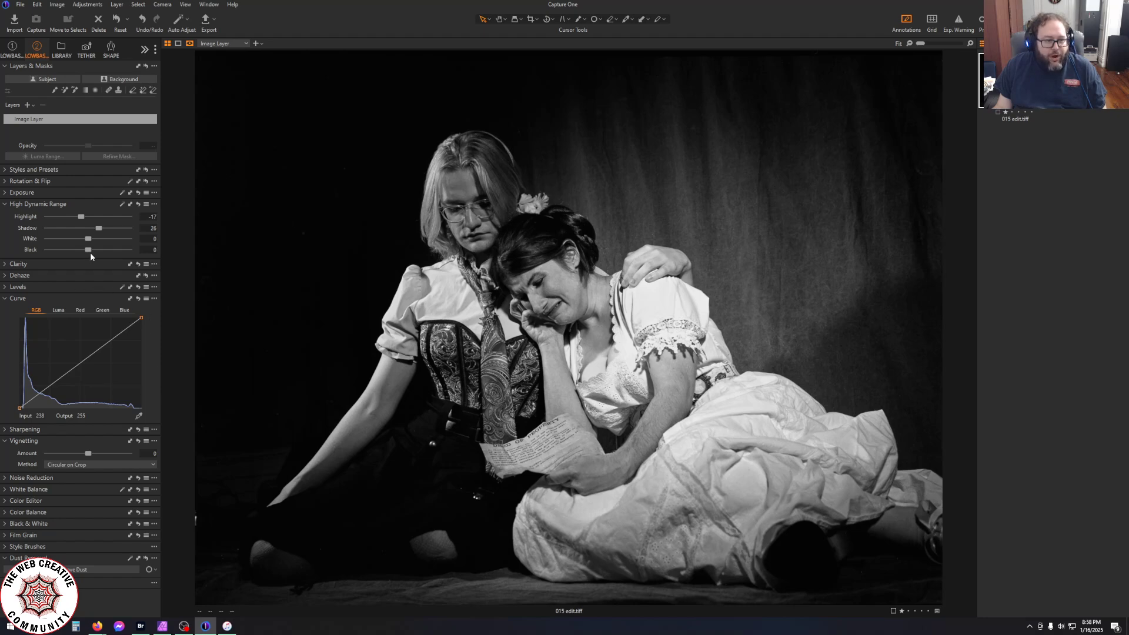
mouse_move(88, 252)
left_mouse_down()
mouse_move(98, 252)
mouse_move(87, 252)
left_mouse_up()
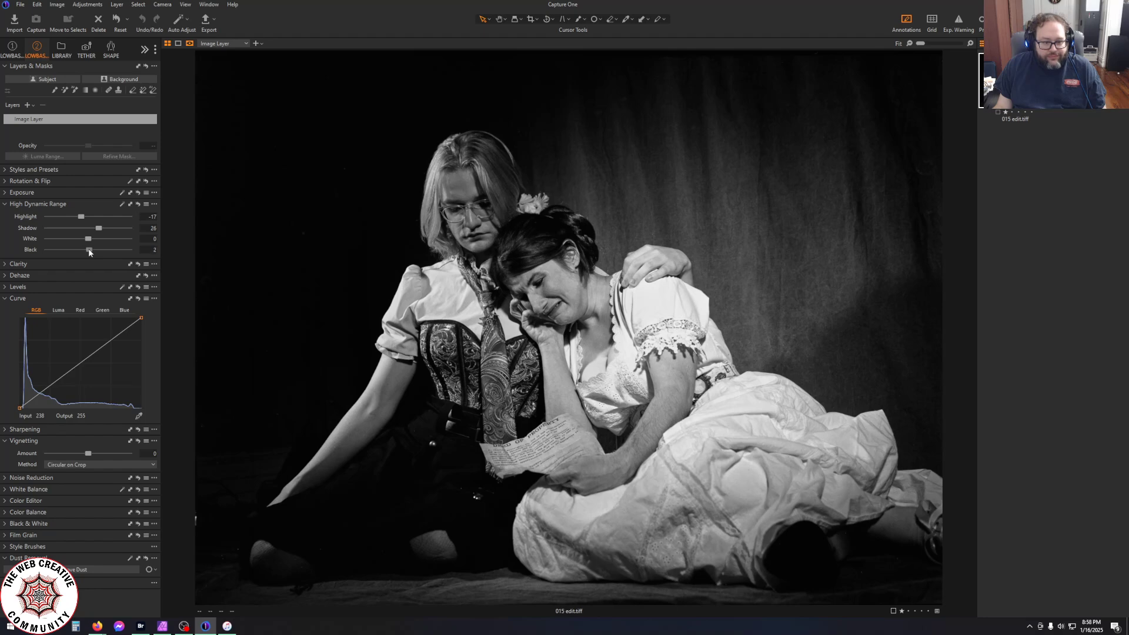
left_click_drag(89, 250, 89, 250)
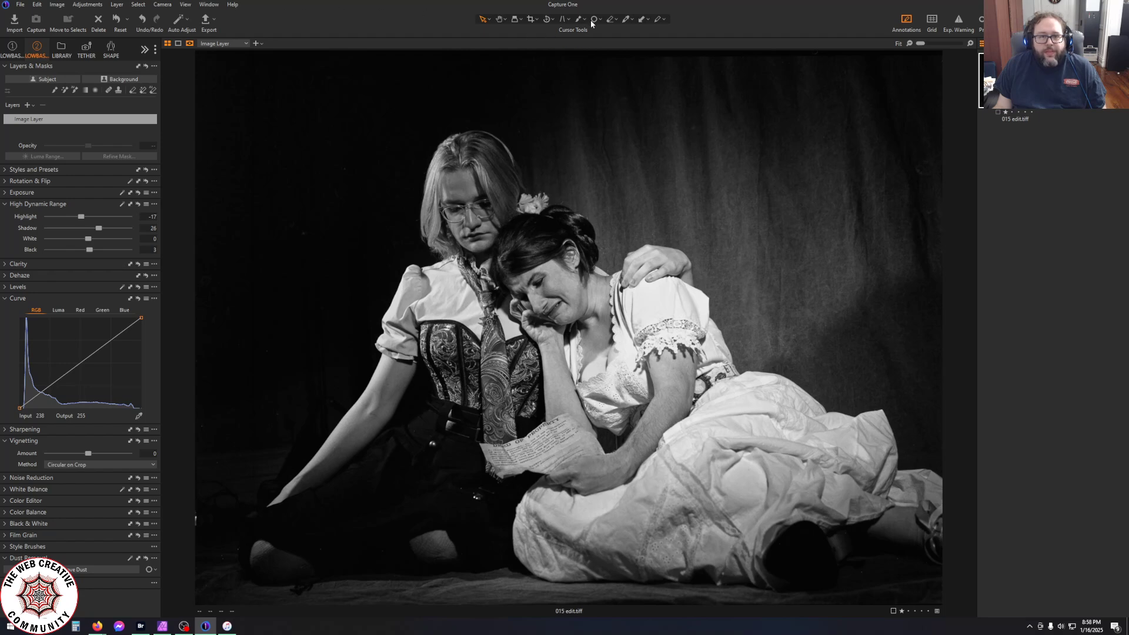
Crop a thin strip off the photo's upper edge, leaving the frame about 12.73 in high at full width
left_click(531, 19)
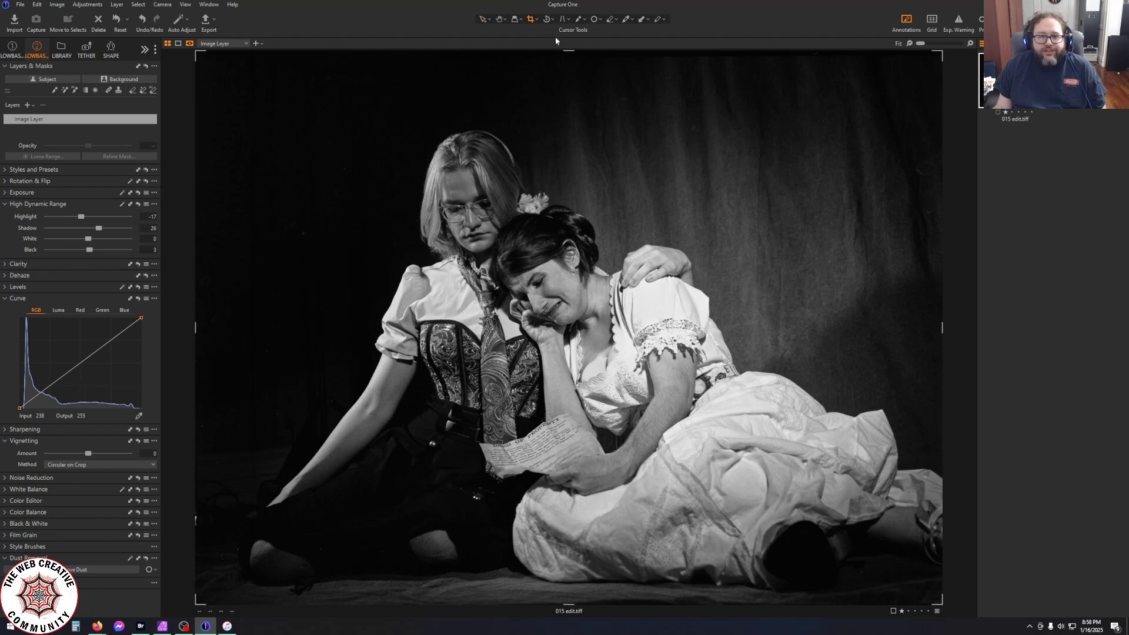
left_click(535, 23)
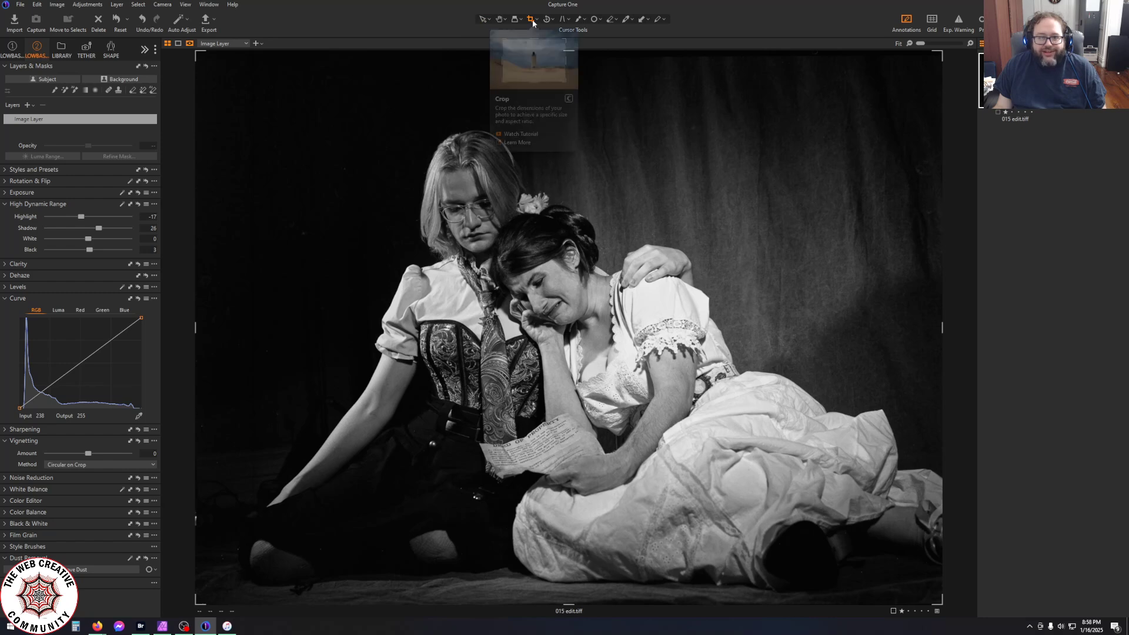
left_click(559, 65)
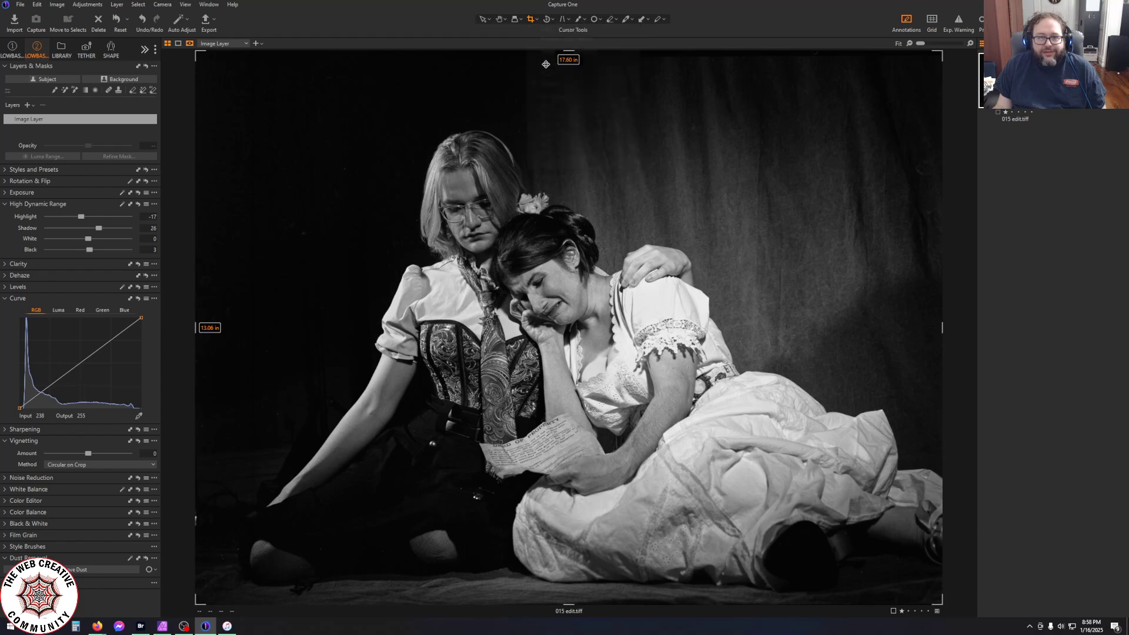
left_click_drag(571, 52, 571, 65)
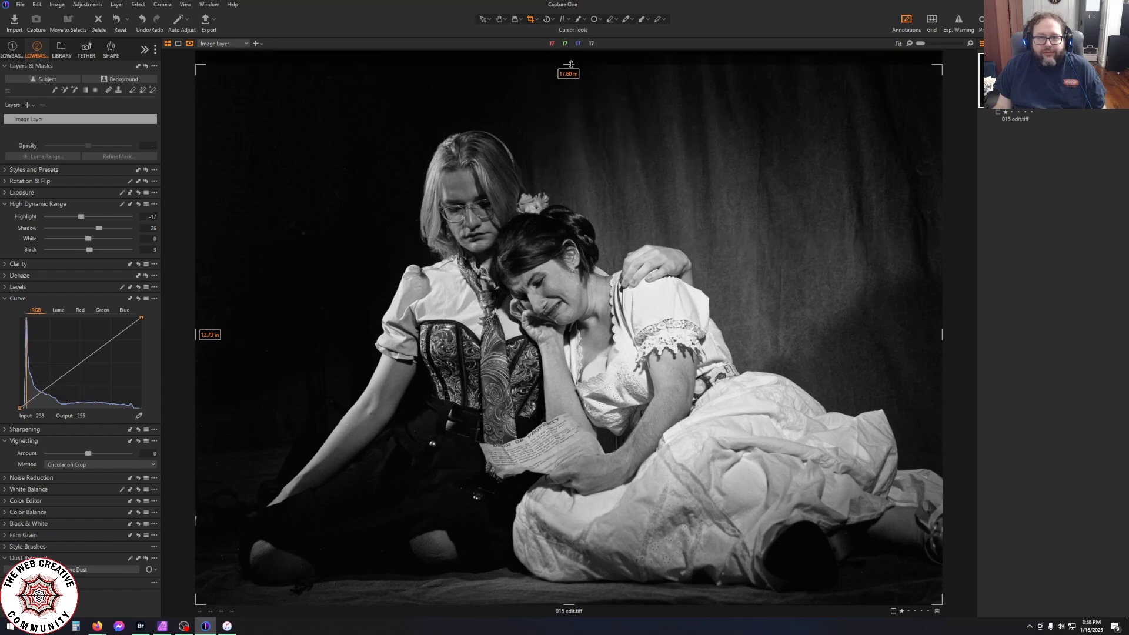
key("h")
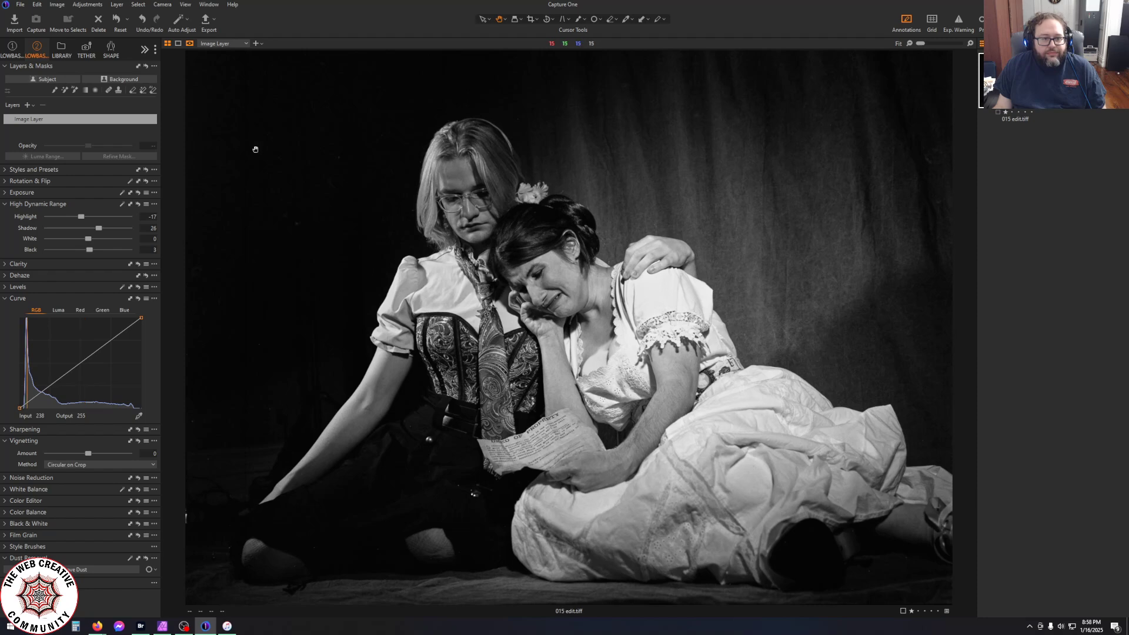
Darken the photo's edges with Elliptic on Crop vignetting at an amount of -1.88
left_click(87, 464)
left_click(86, 474)
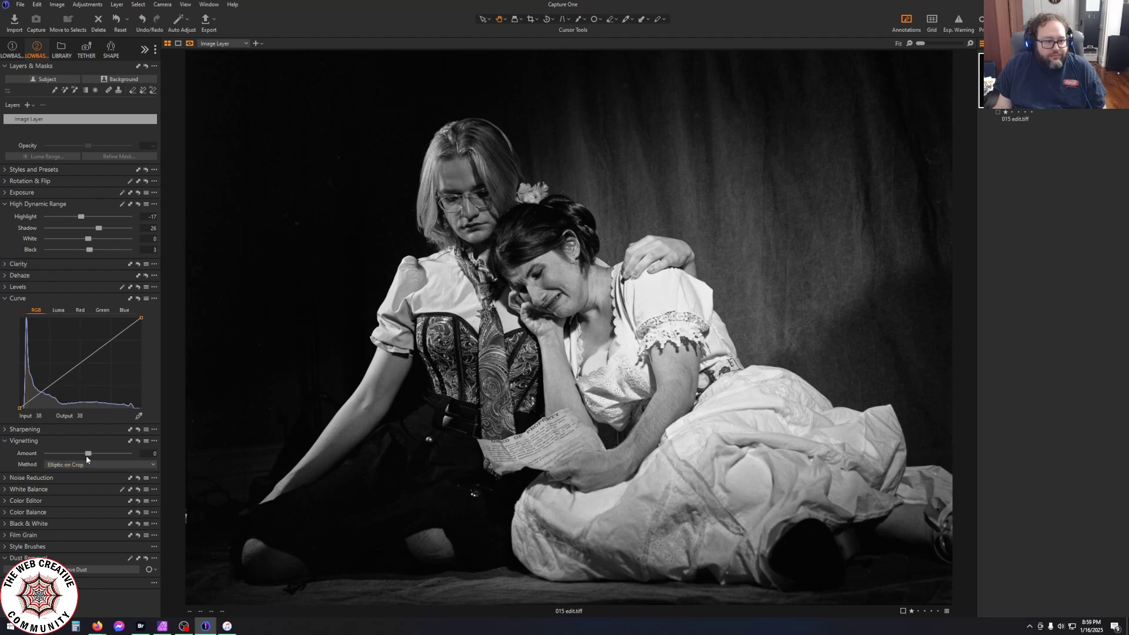
left_click_drag(87, 454, 68, 452)
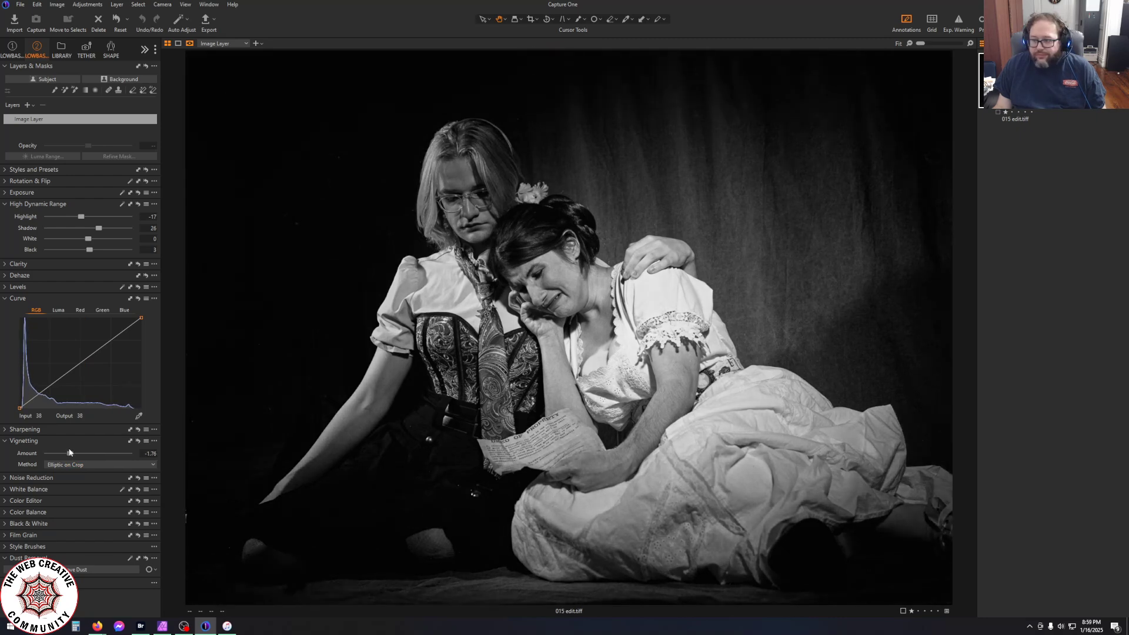
left_click_drag(69, 451, 66, 452)
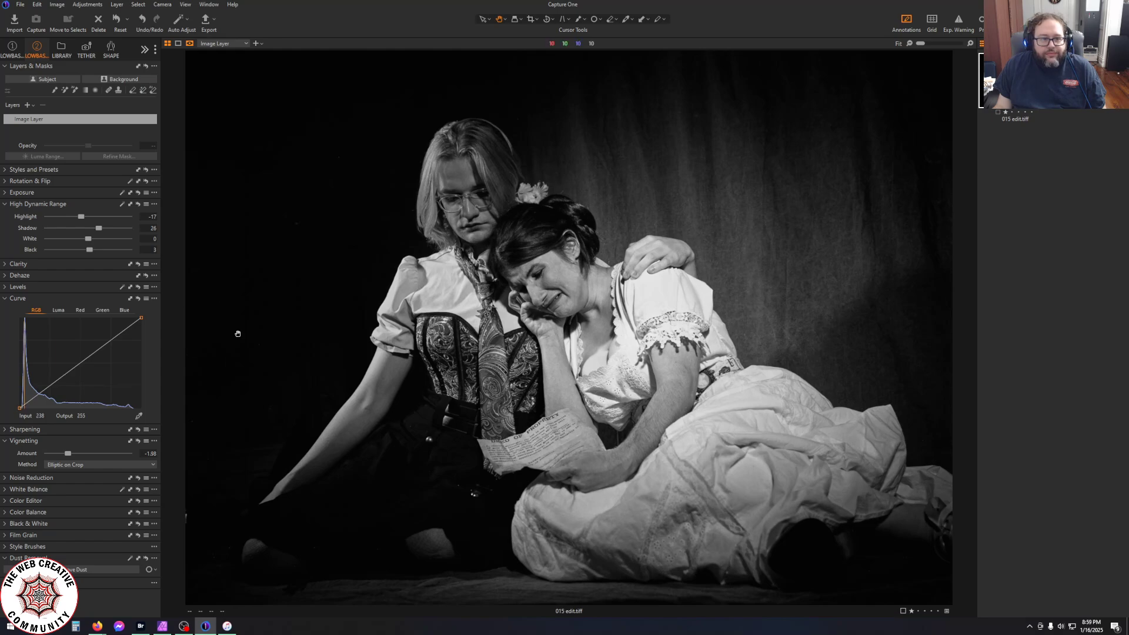
left_click(238, 341)
left_click(237, 342)
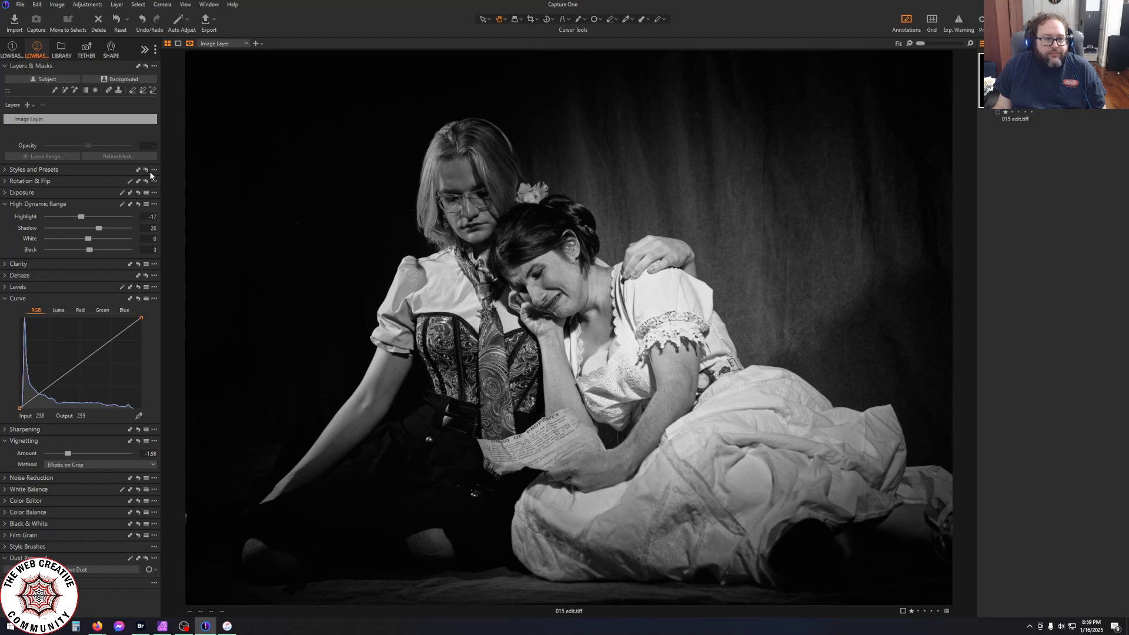
Remove the dust spots from the dark backdrop beside the seated figure with glasses, working from head height down to the forearm
left_click(595, 20)
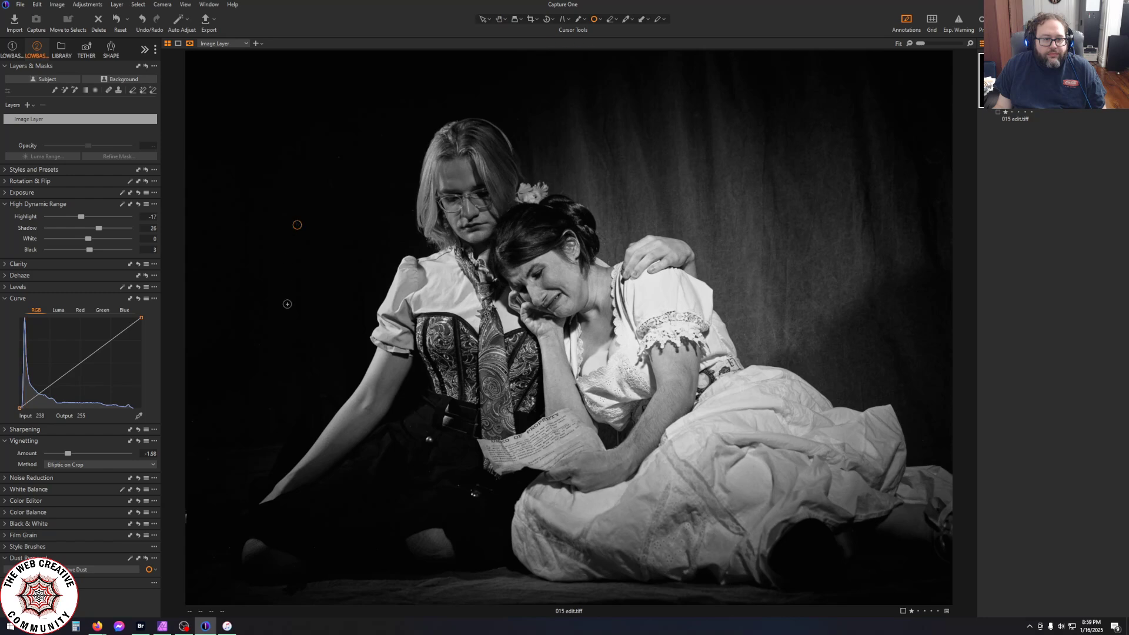
scroll(259, 301, "up", 1)
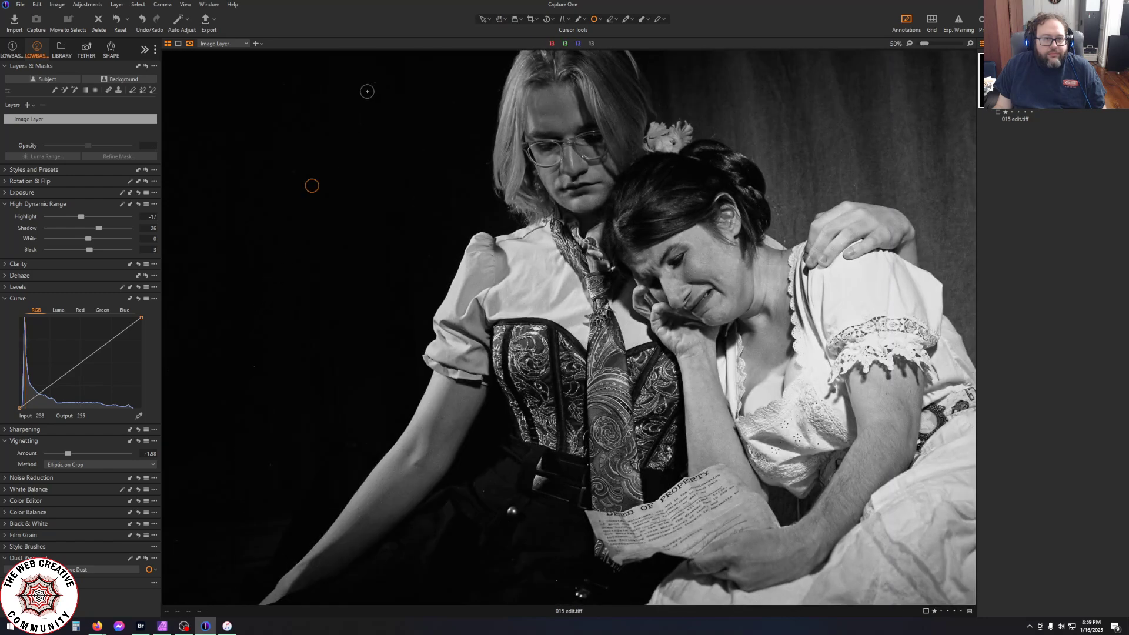
left_click(377, 81)
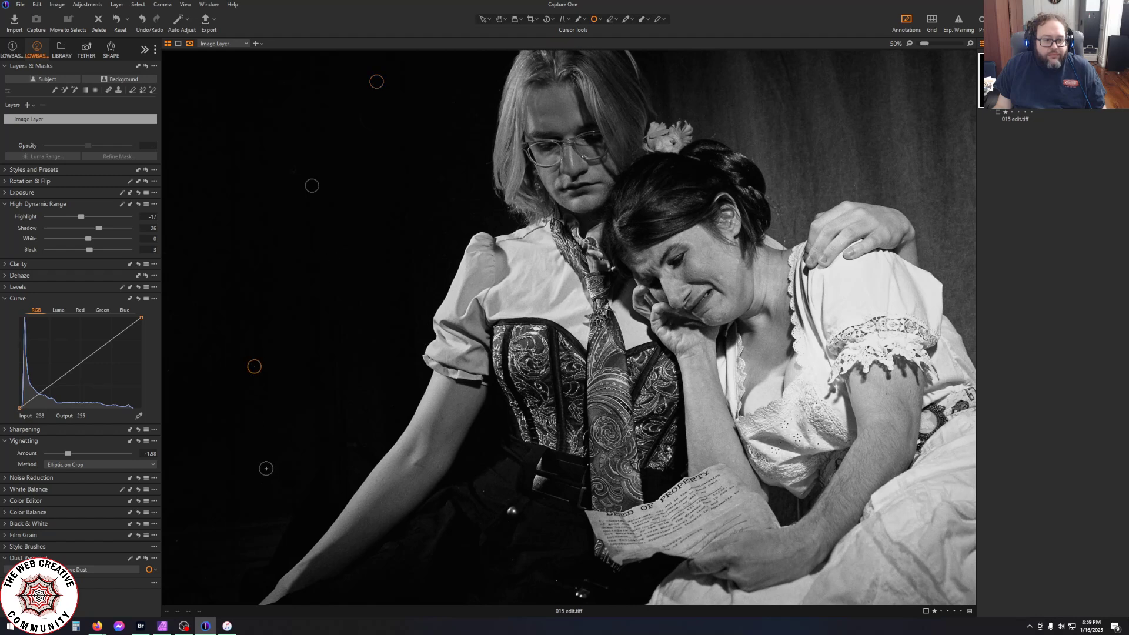
left_click(270, 467)
scroll(322, 394, "down", 2)
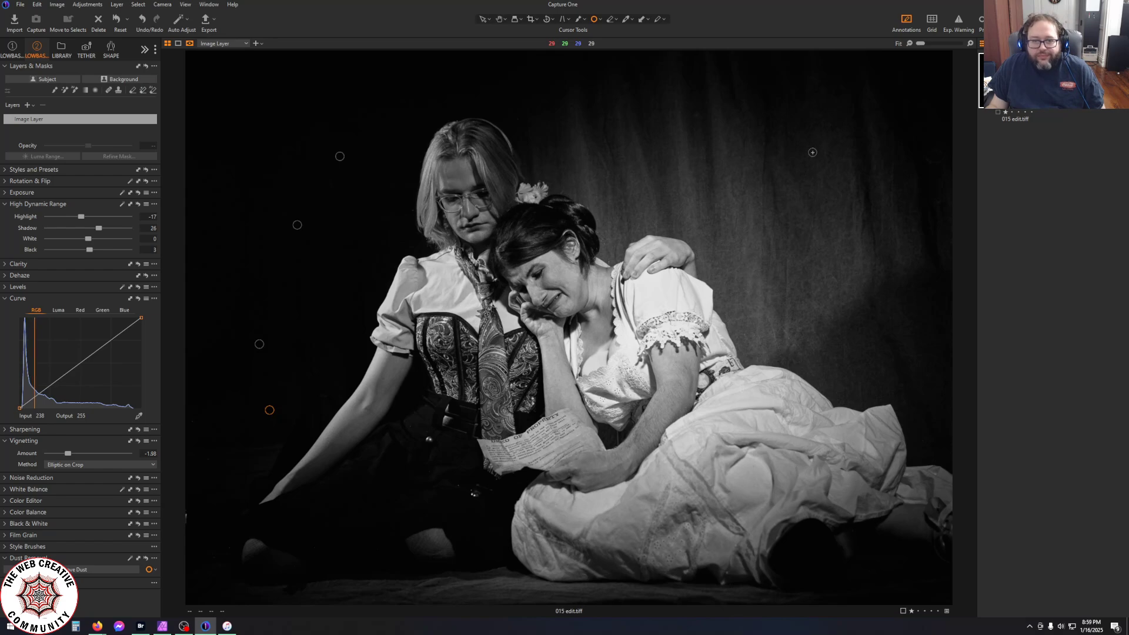
Remove the remaining dust spots around the head of the figure with glasses and on the curtain above the resting hand
scroll(542, 227, "up", 3)
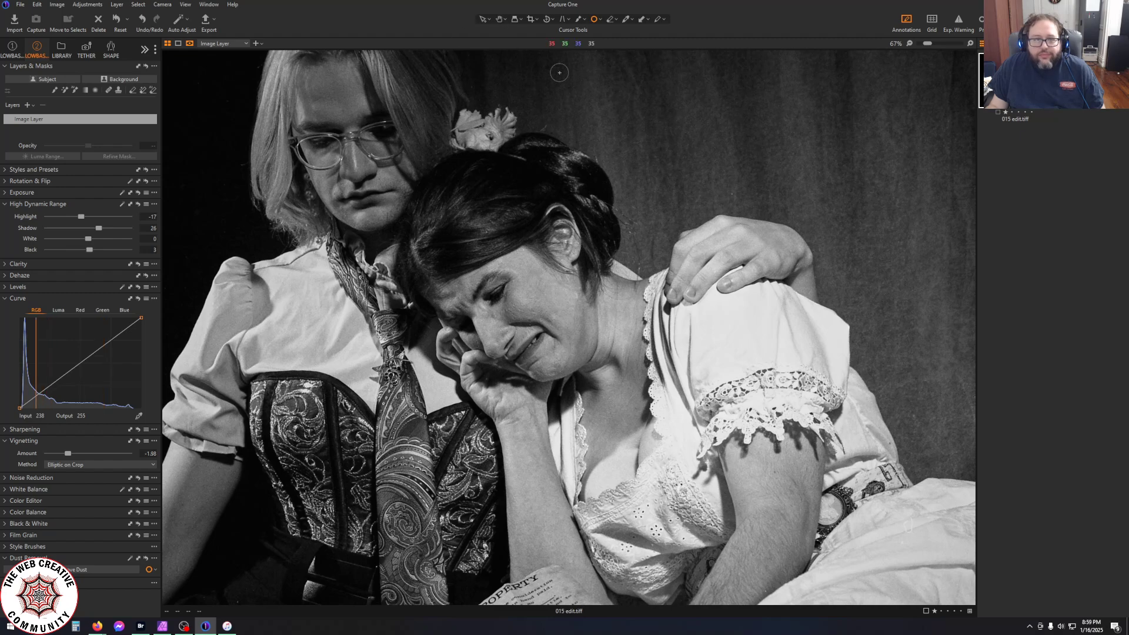
left_click(501, 21)
left_click_drag(582, 97, 649, 302)
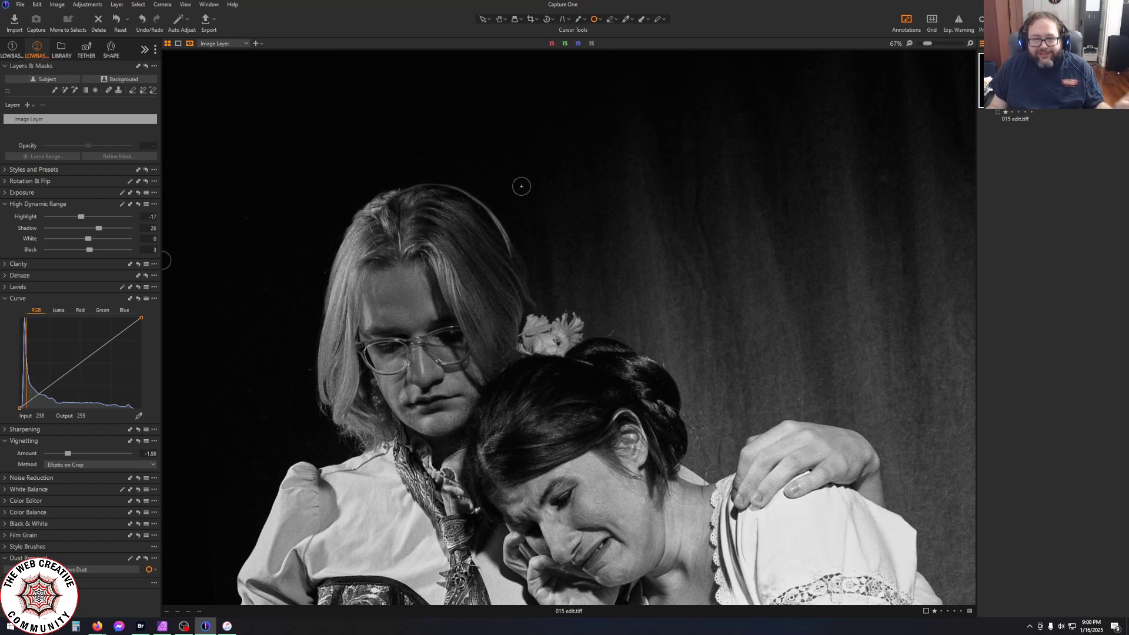
left_click(521, 187)
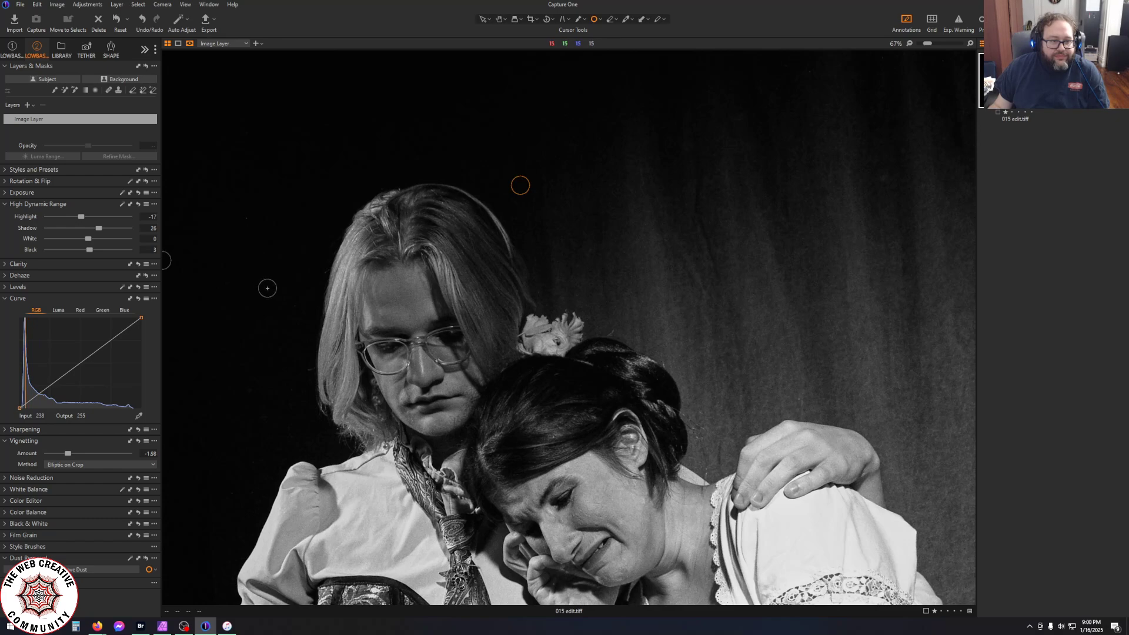
left_click(243, 216)
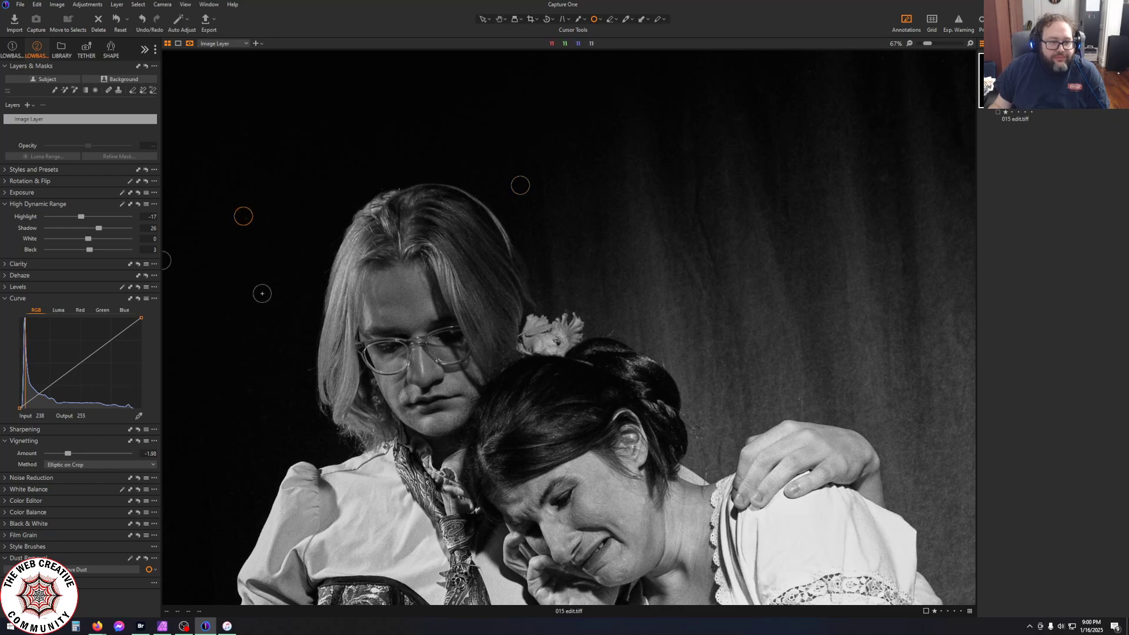
left_click(262, 293)
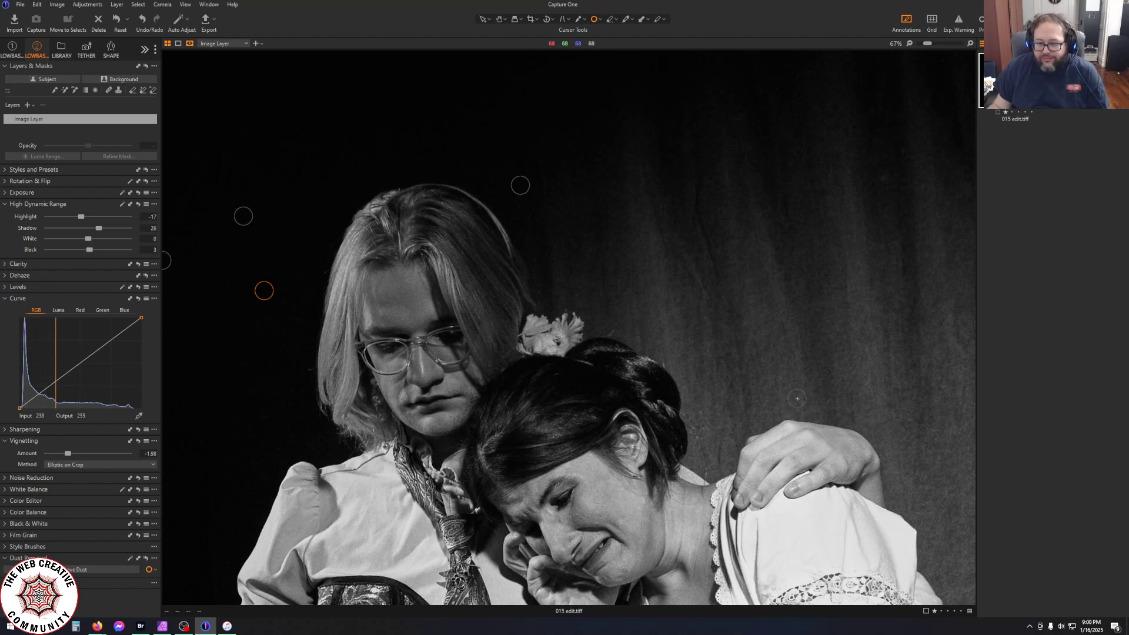
left_click(798, 399)
scroll(948, 413, "down", 2)
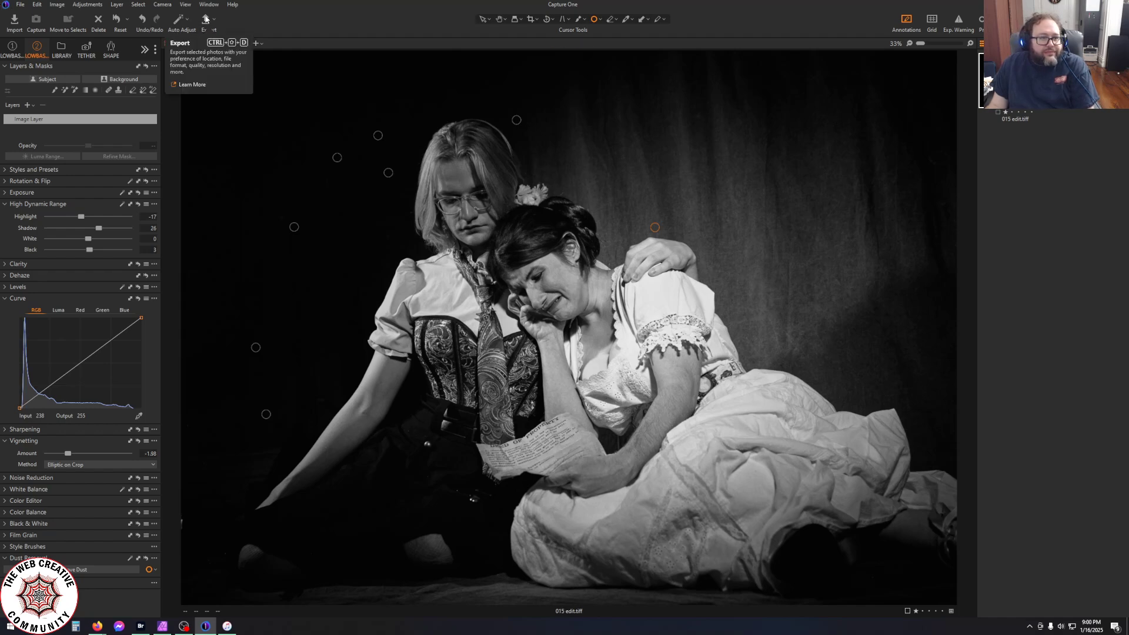
Export the photo to C1 Edits as an 8-bit Adobe RGB (1998) TIFF named "15 film"
left_click(205, 19)
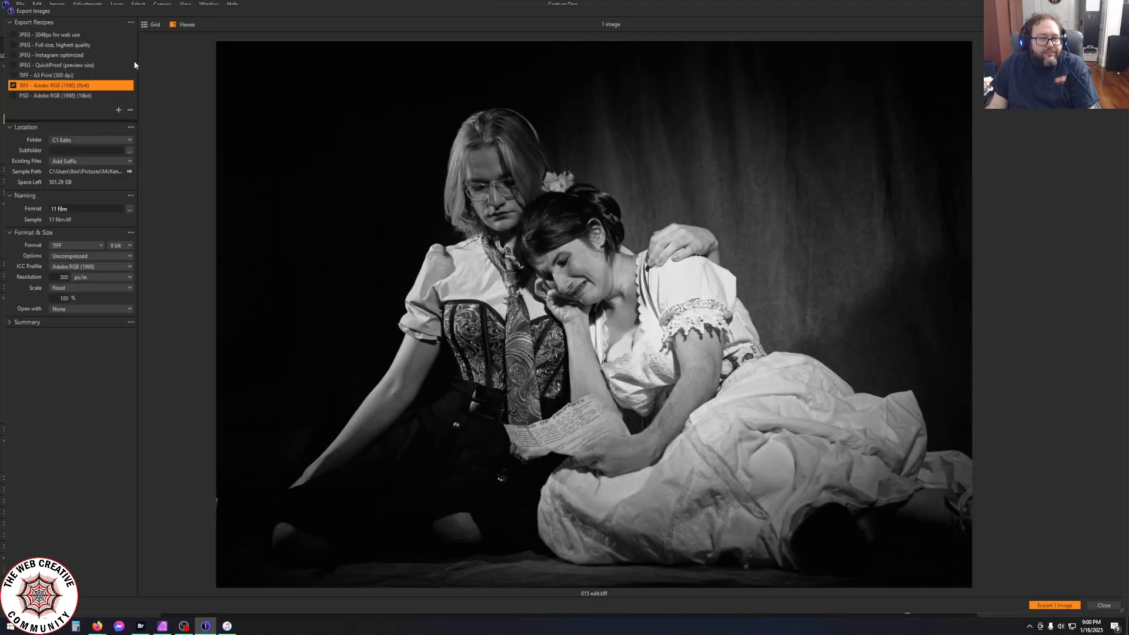
double_click(66, 209)
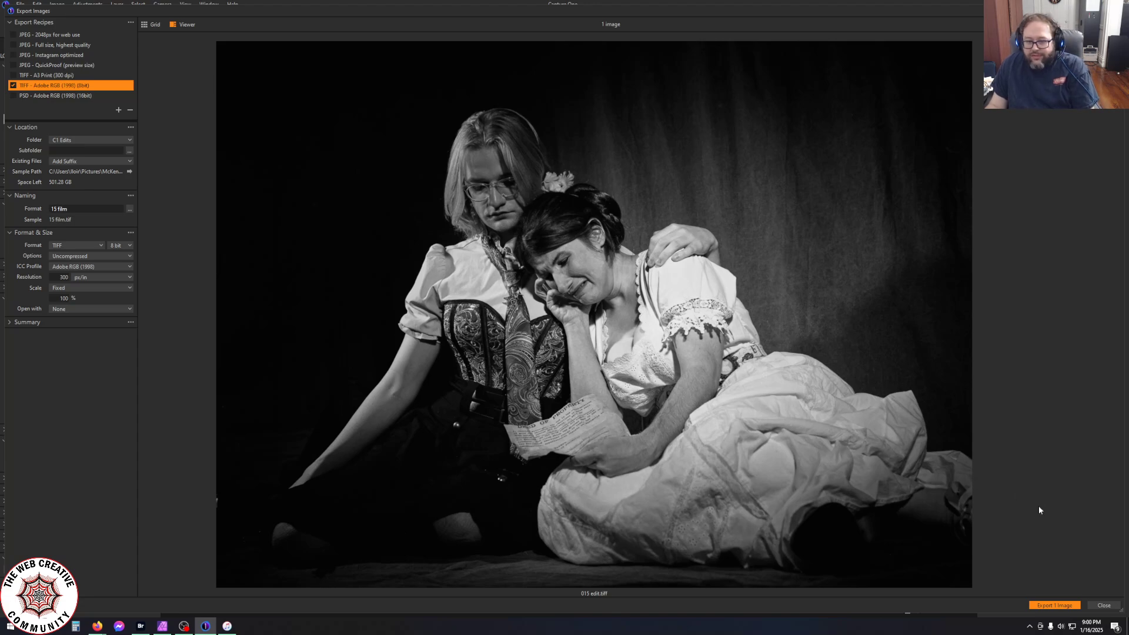
left_click(1039, 606)
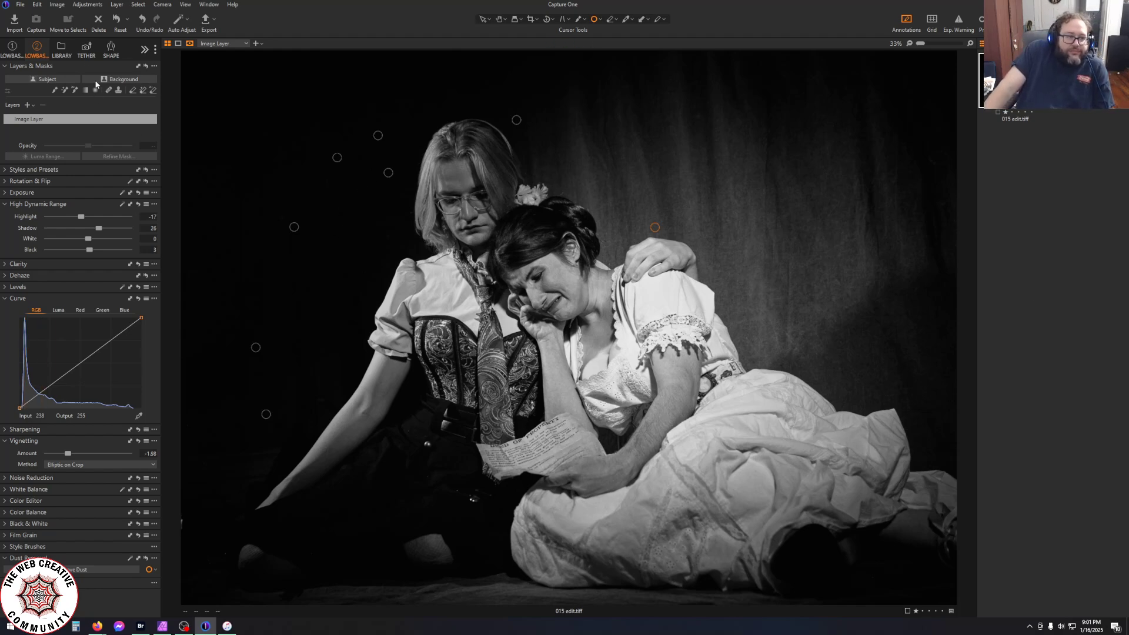
Open the 37-image January 16, 2025 import in the library and look through its CR2 thumbnails
left_click(61, 50)
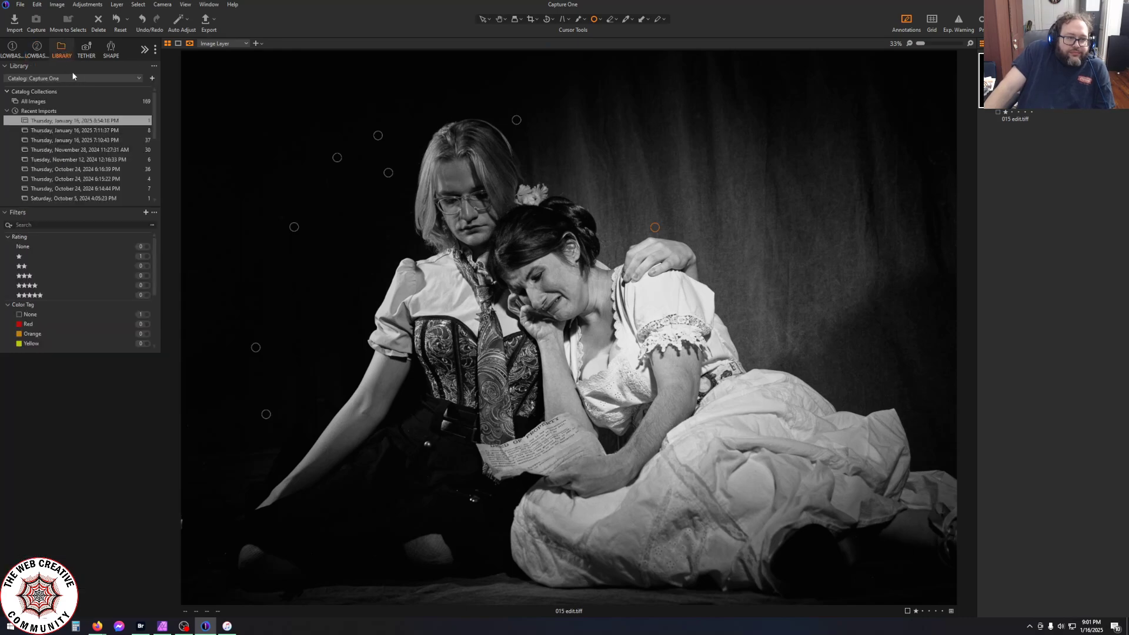
left_click(122, 141)
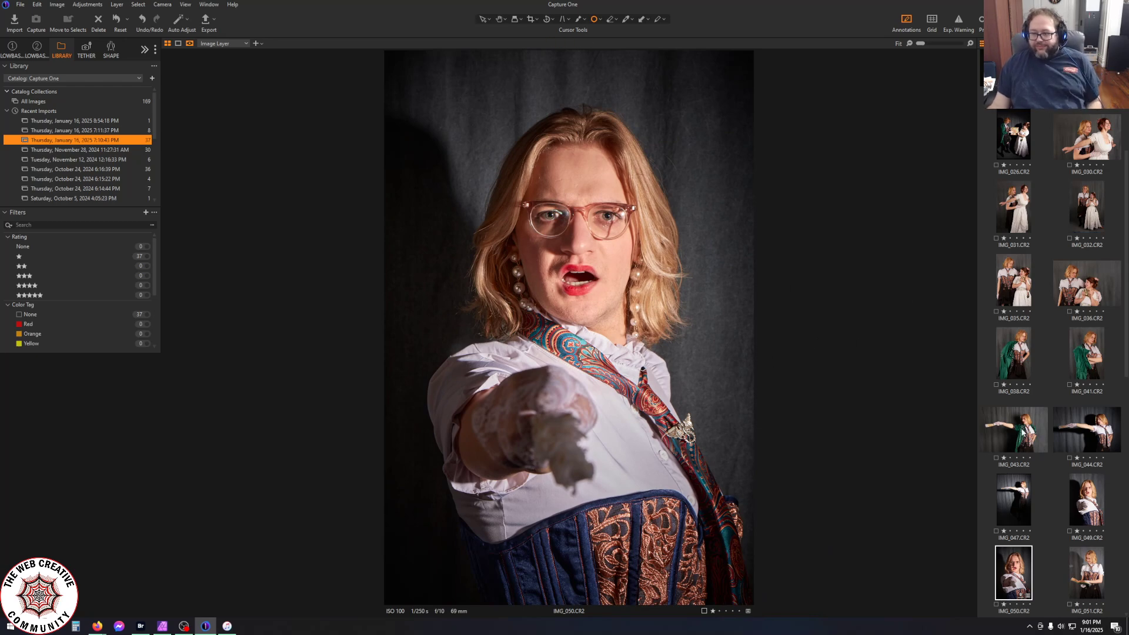
scroll(1022, 431, "down", 4)
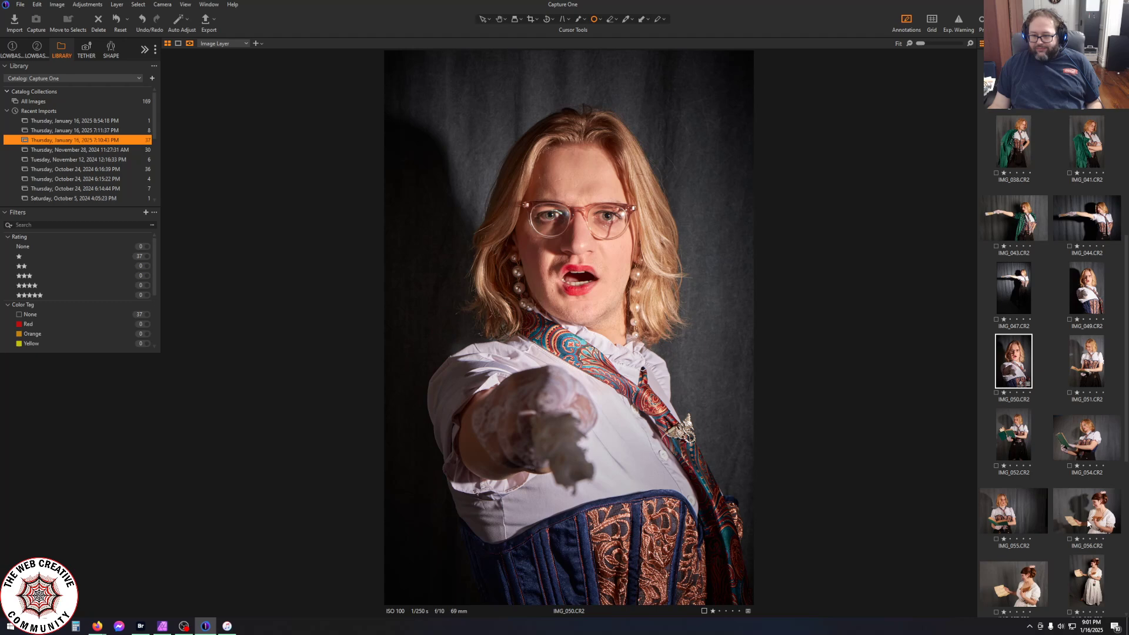
scroll(1076, 527, "down", 3)
scroll(1071, 528, "down", 1)
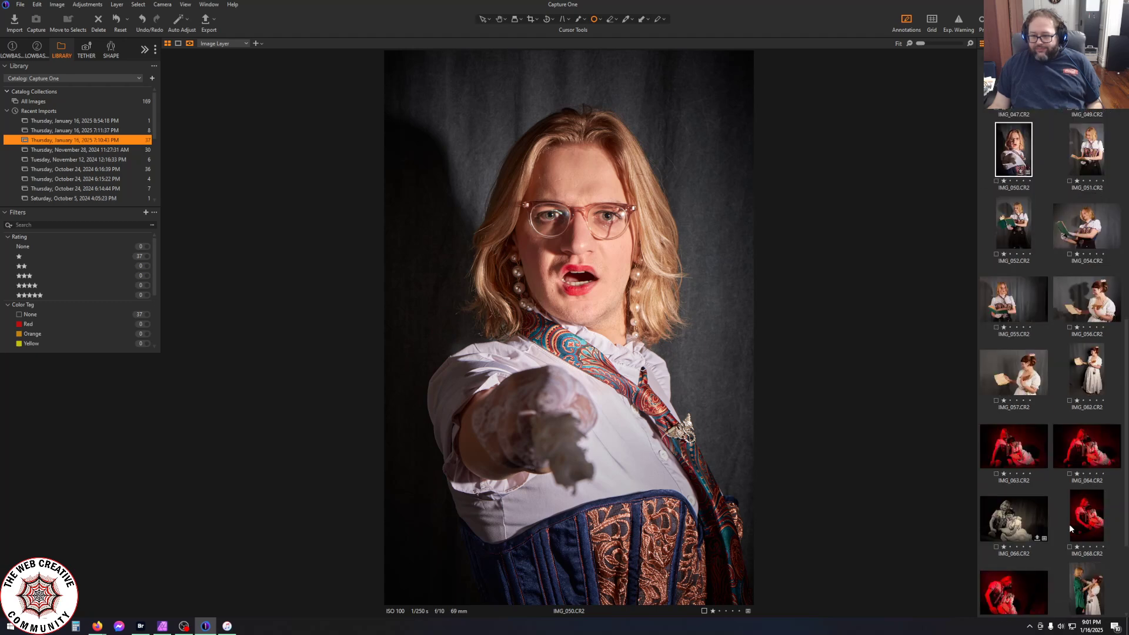
scroll(1071, 528, "down", 3)
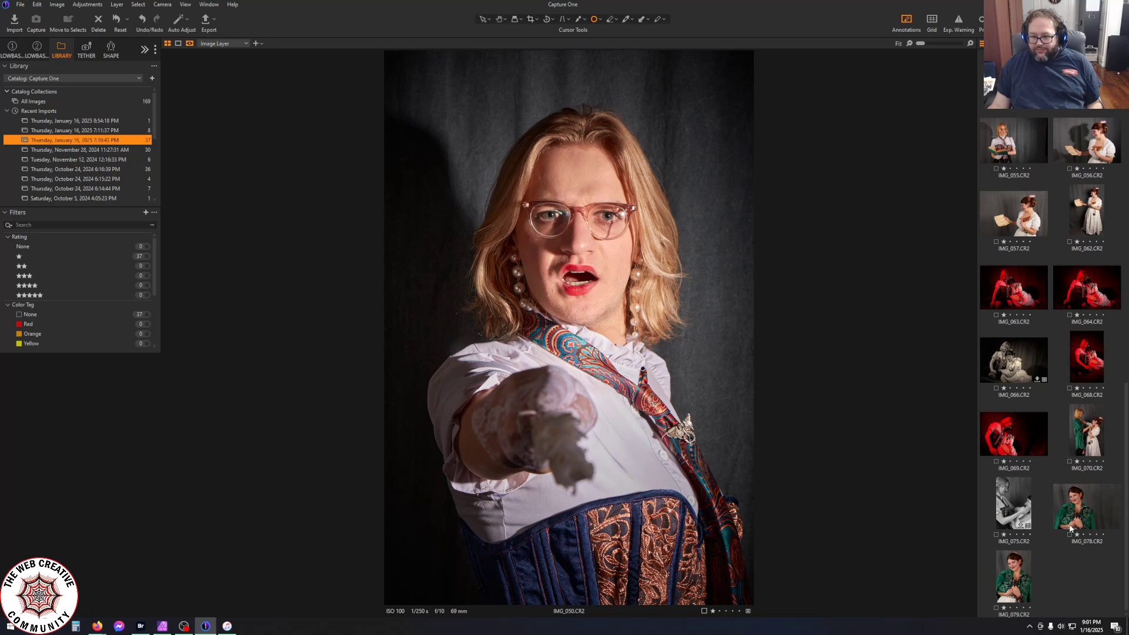
scroll(1071, 527, "up", 8)
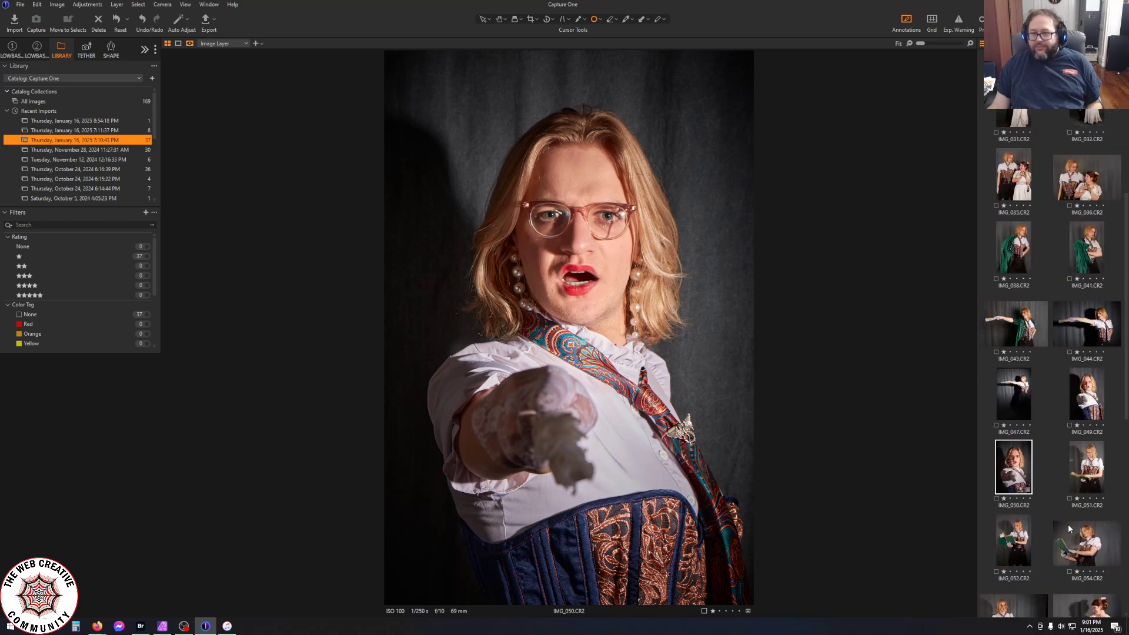
scroll(1068, 528, "up", 2)
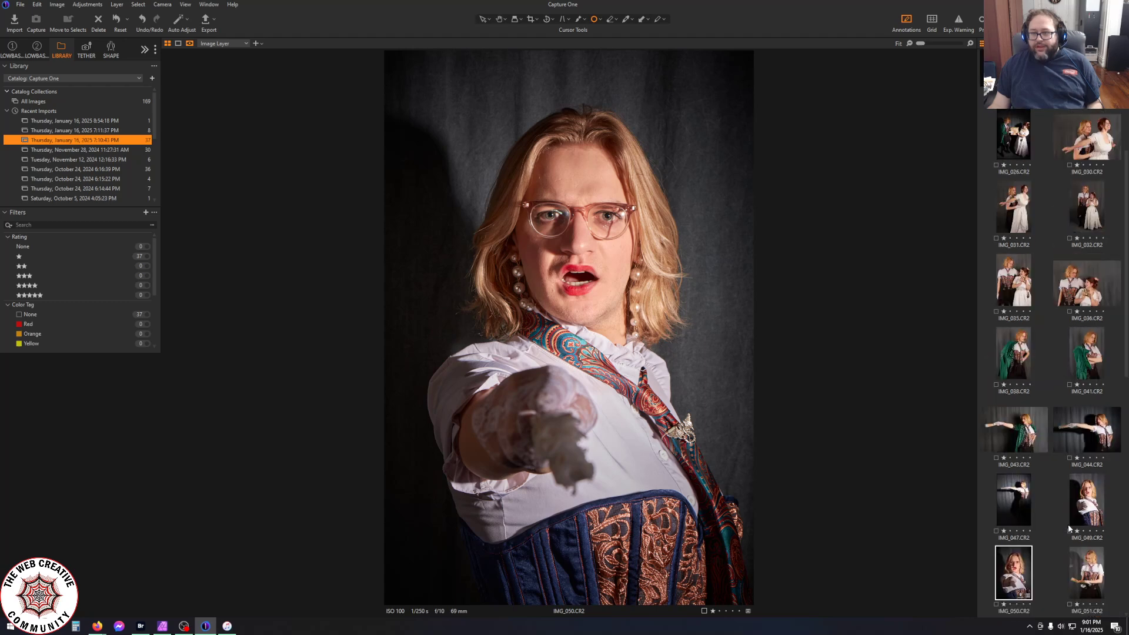
Compare IMG_032.CR2, IMG_024.CR2 and IMG_026.CR2, and bring up IMG_024.CR2 with the adjustment tools
left_click(1089, 210)
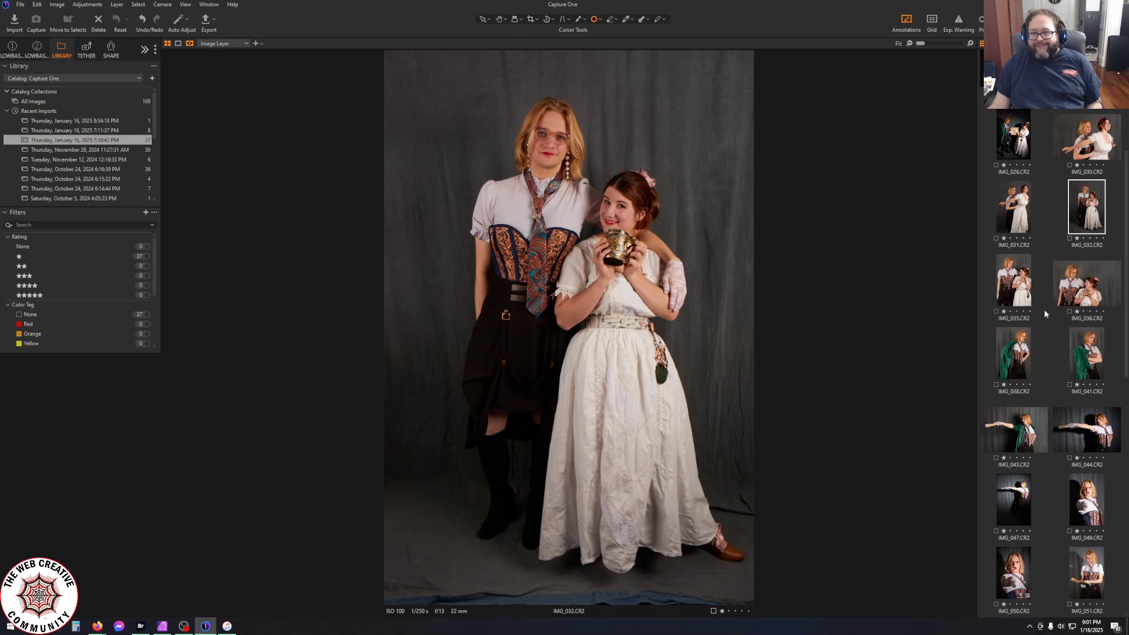
scroll(1049, 306, "up", 2)
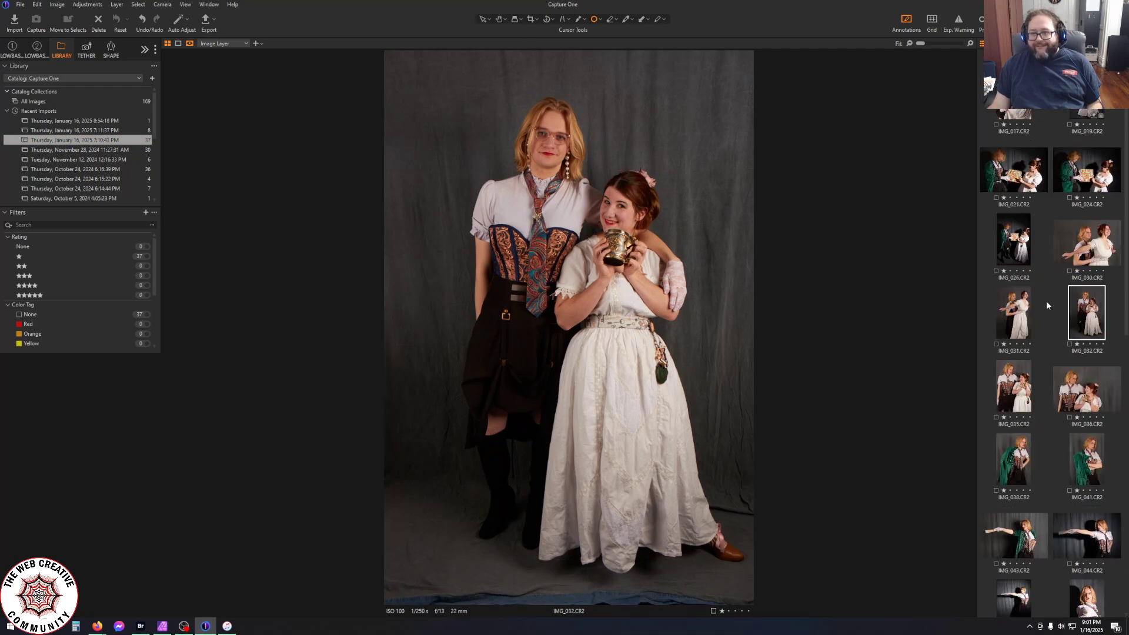
left_click(1011, 166)
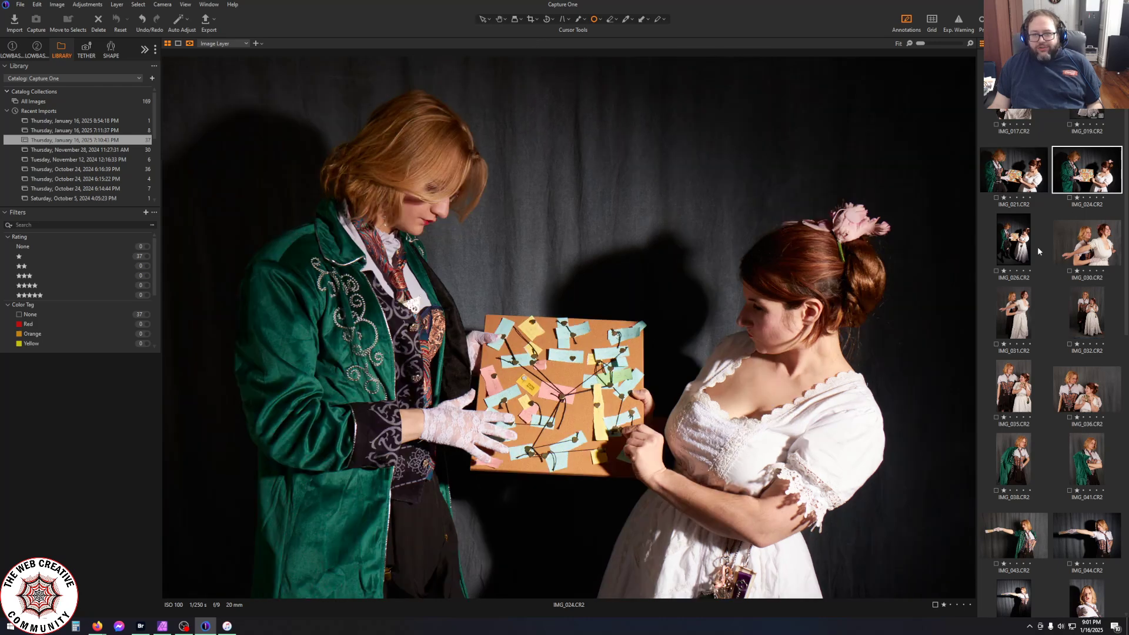
left_click(1016, 248)
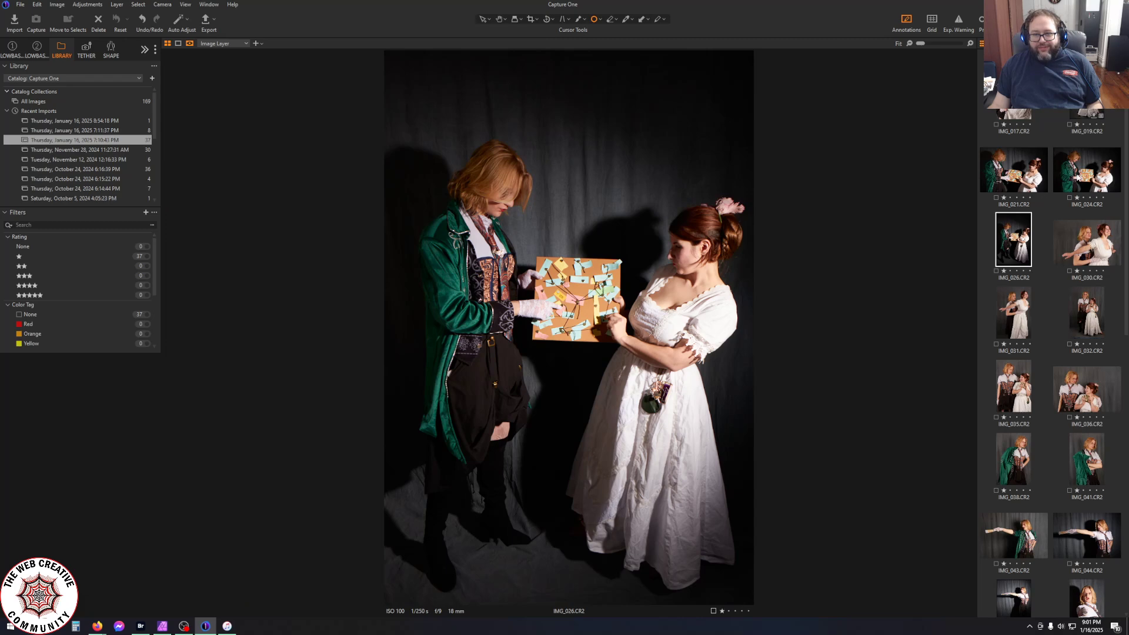
left_click(1087, 170)
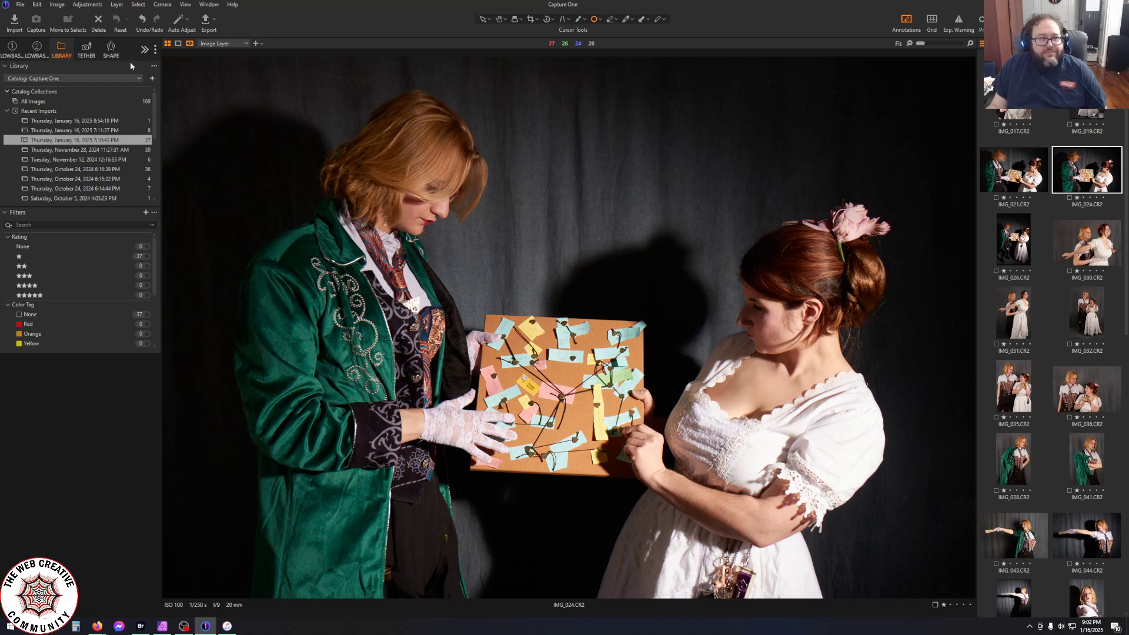
left_click(34, 43)
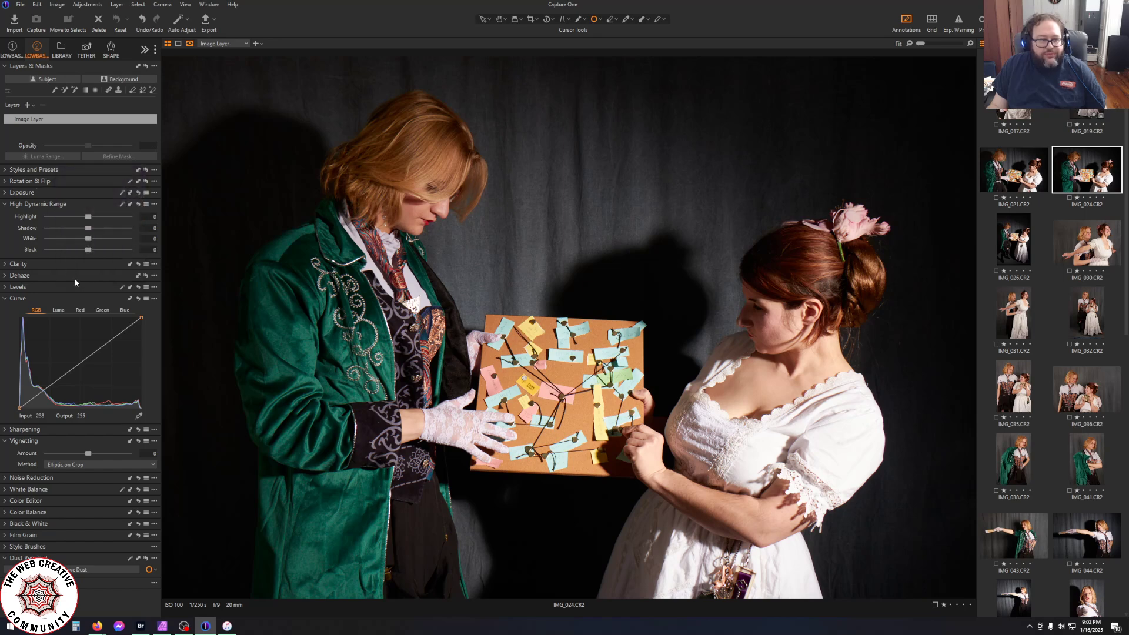
Set the photo's High Dynamic Range to Highlight -32, Shadow 11 and White -100, and check the corkboard detail
mouse_move(89, 217)
left_mouse_down()
mouse_move(17, 220)
mouse_move(75, 228)
left_mouse_up()
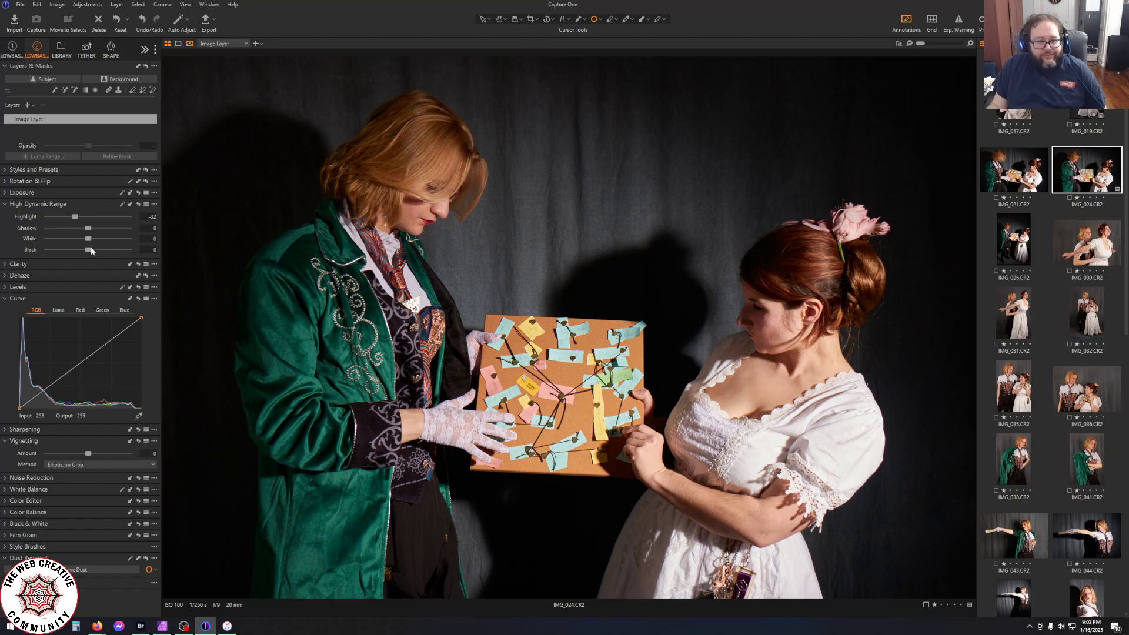
left_click_drag(91, 248, 95, 250)
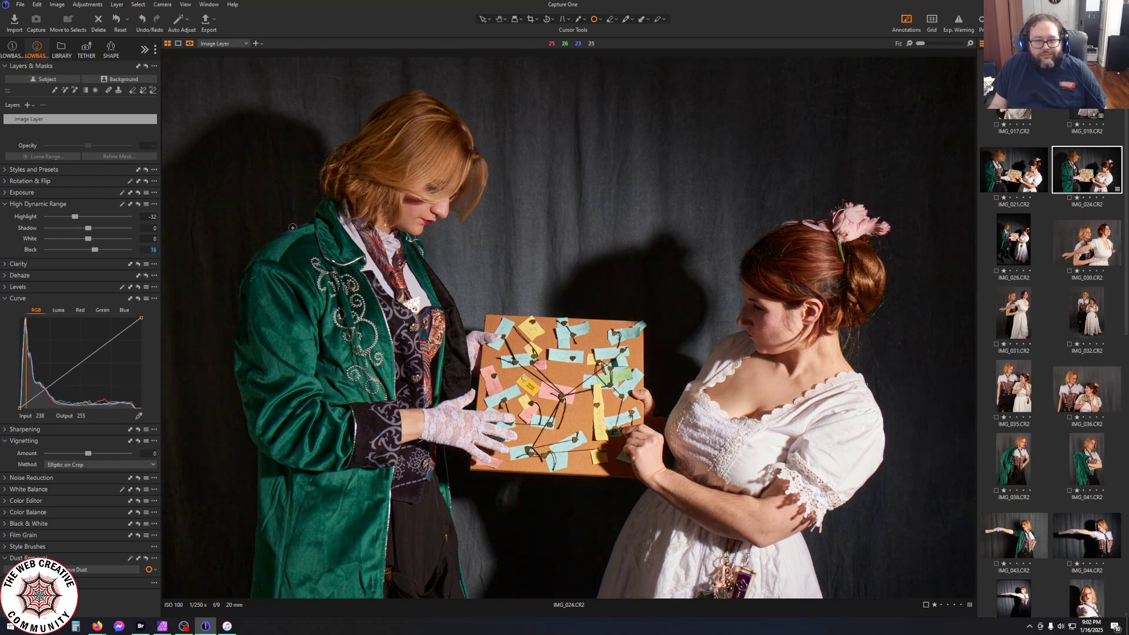
key("ctrl+z")
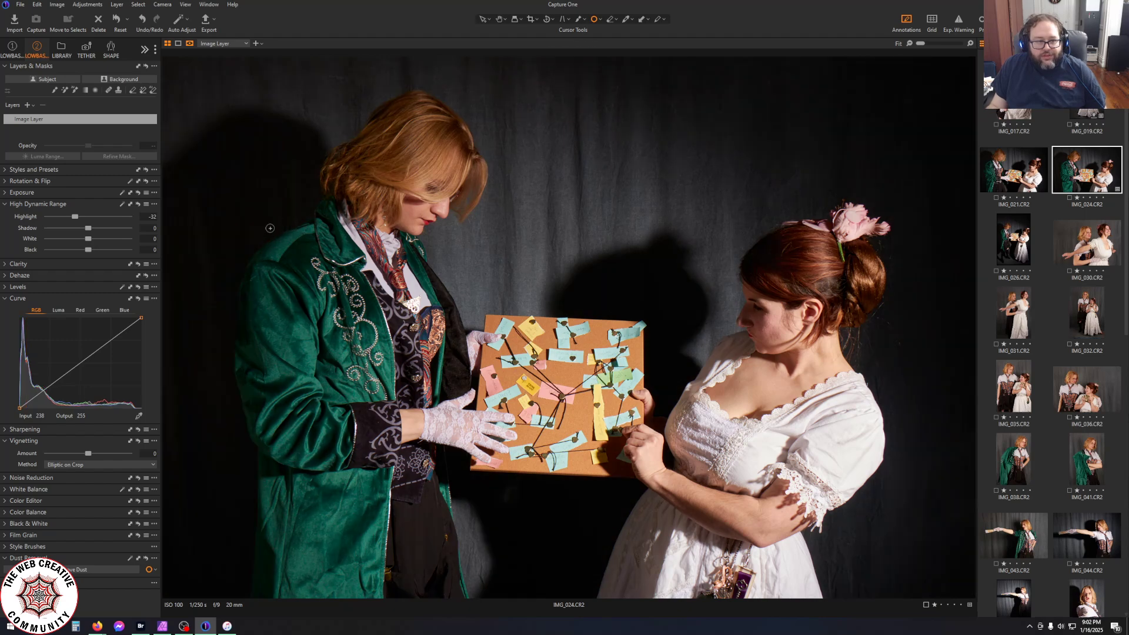
left_click_drag(92, 230, 97, 230)
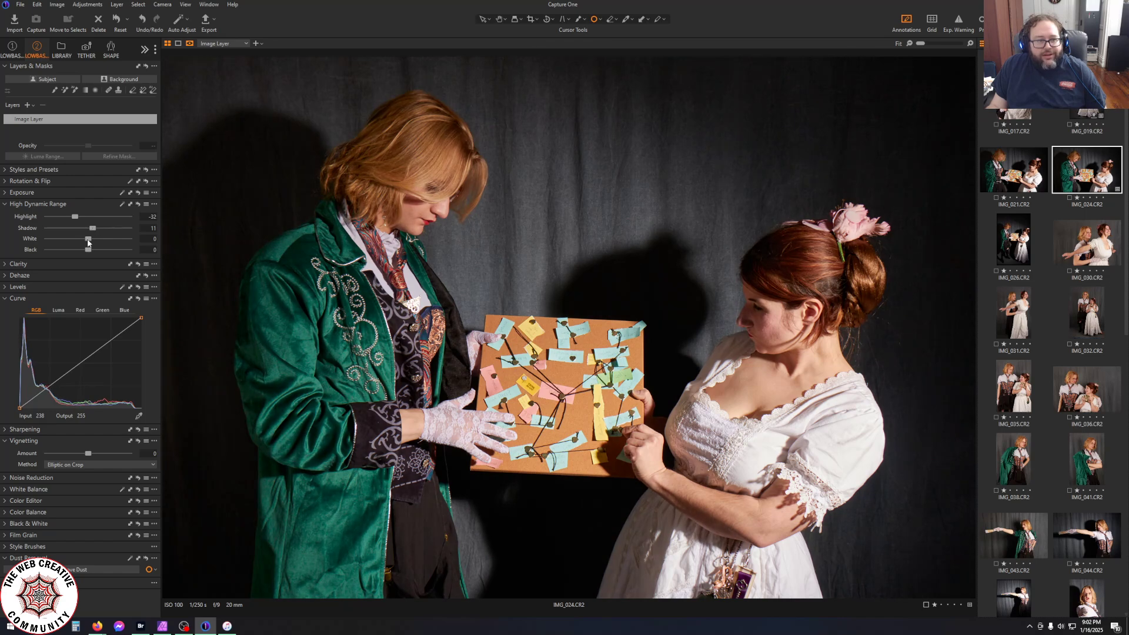
left_click_drag(89, 241, 1, 240)
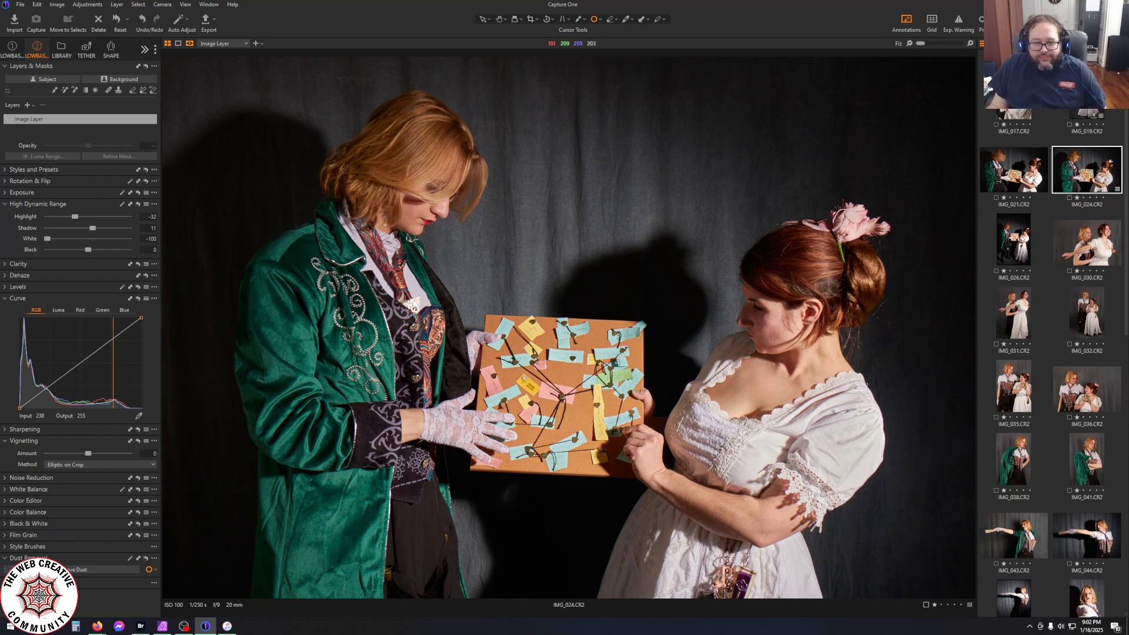
scroll(585, 388, "up", 3)
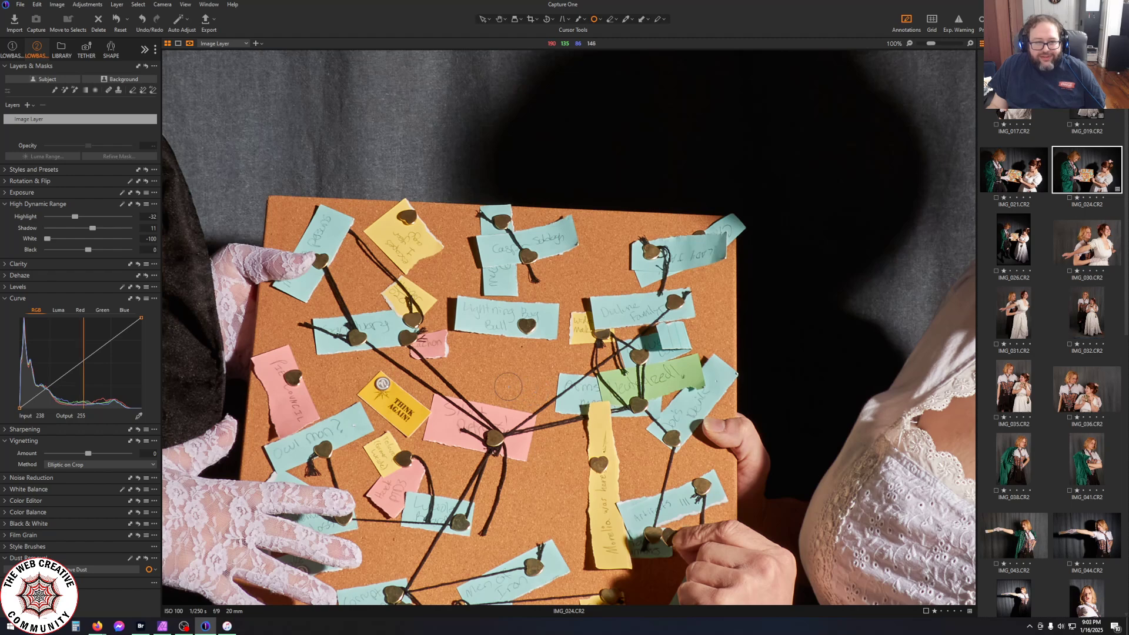
scroll(508, 386, "down", 1)
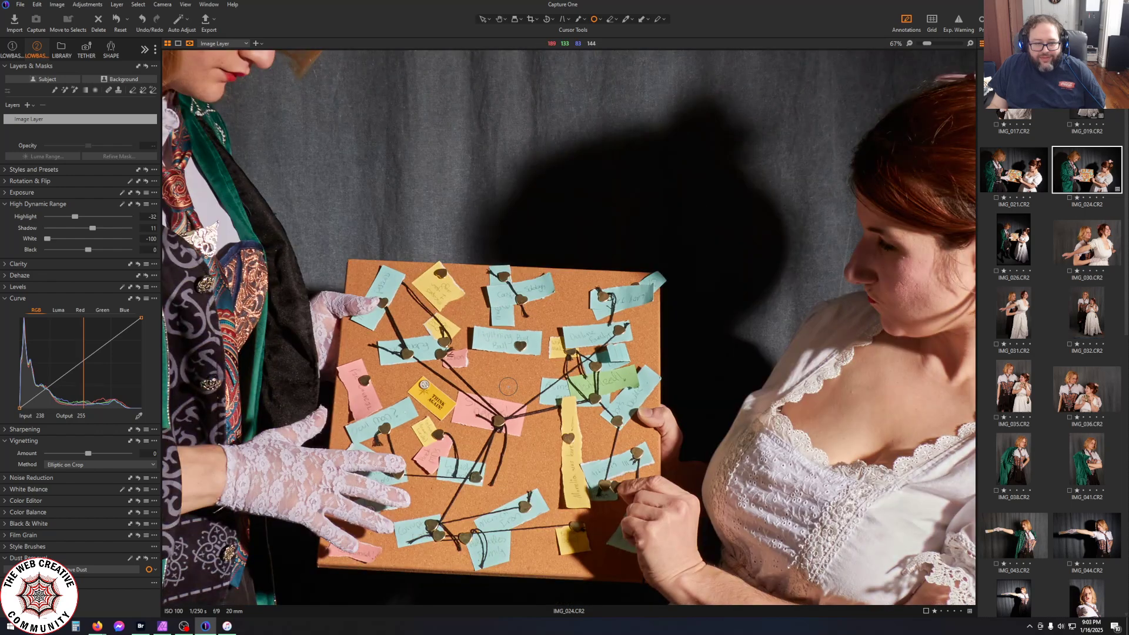
scroll(458, 404, "down", 1)
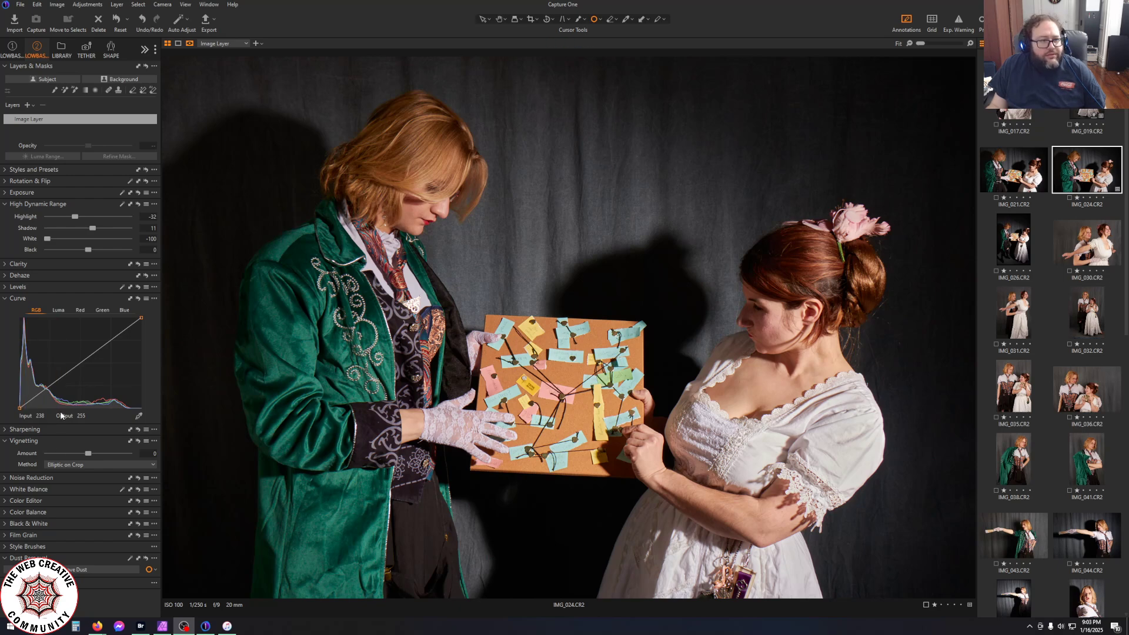
In the basic Color Editor, reduce the yellow saturation to -24.8 and the red saturation to -8.5
left_click(6, 501)
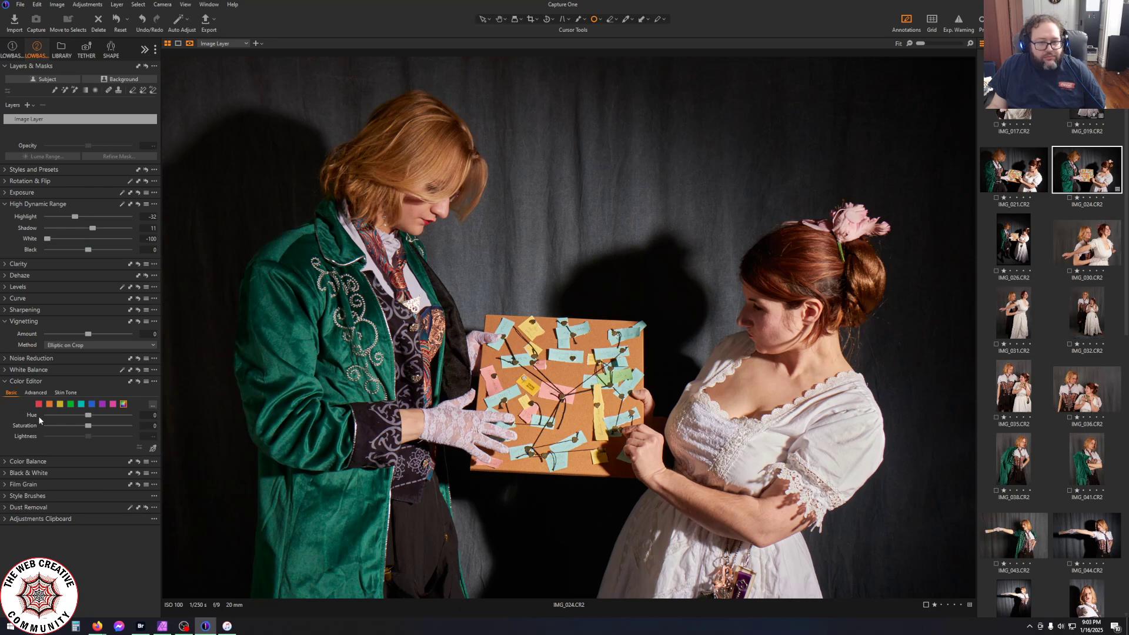
left_click(60, 404)
mouse_move(89, 427)
left_mouse_down()
mouse_move(0, 427)
mouse_move(118, 425)
mouse_move(75, 428)
left_mouse_up()
left_click_drag(62, 430, 77, 430)
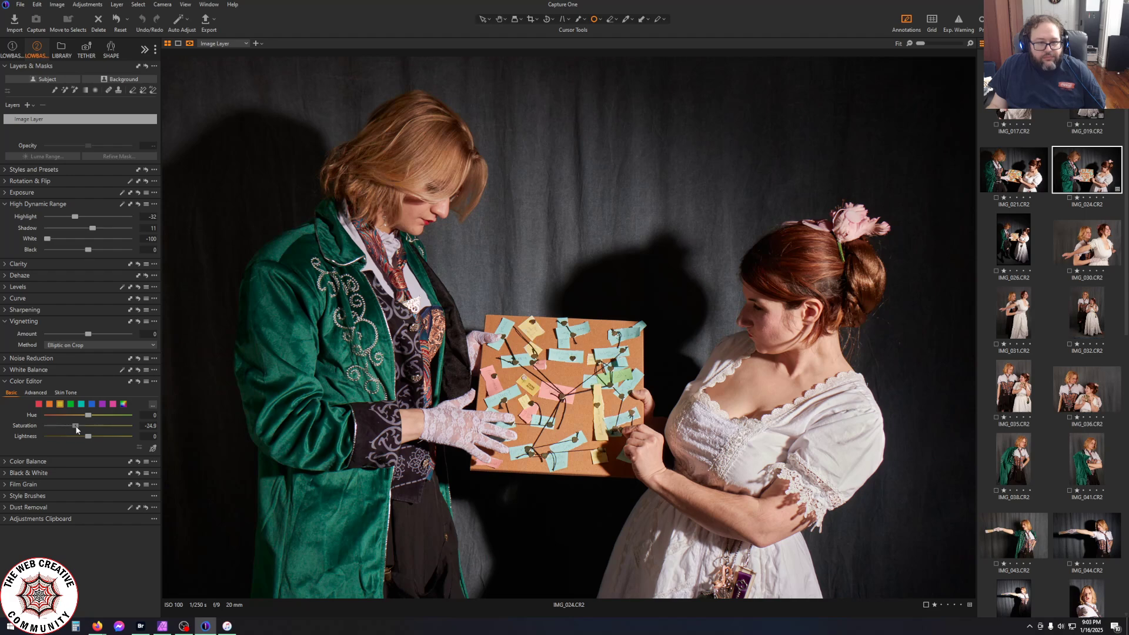
left_click(38, 405)
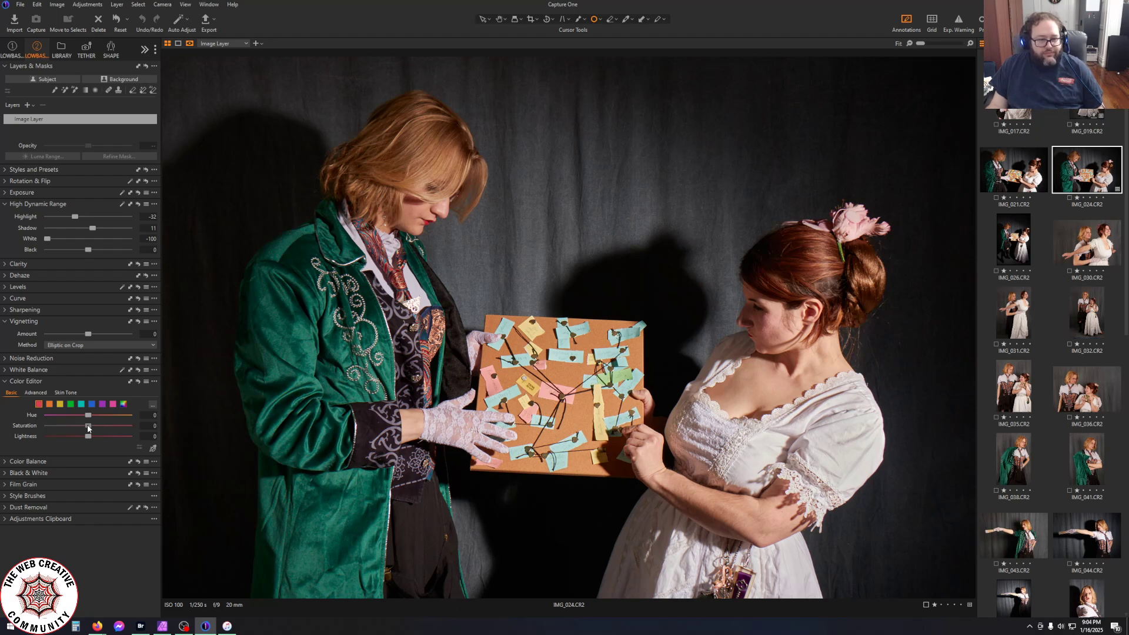
left_click_drag(51, 425, 83, 430)
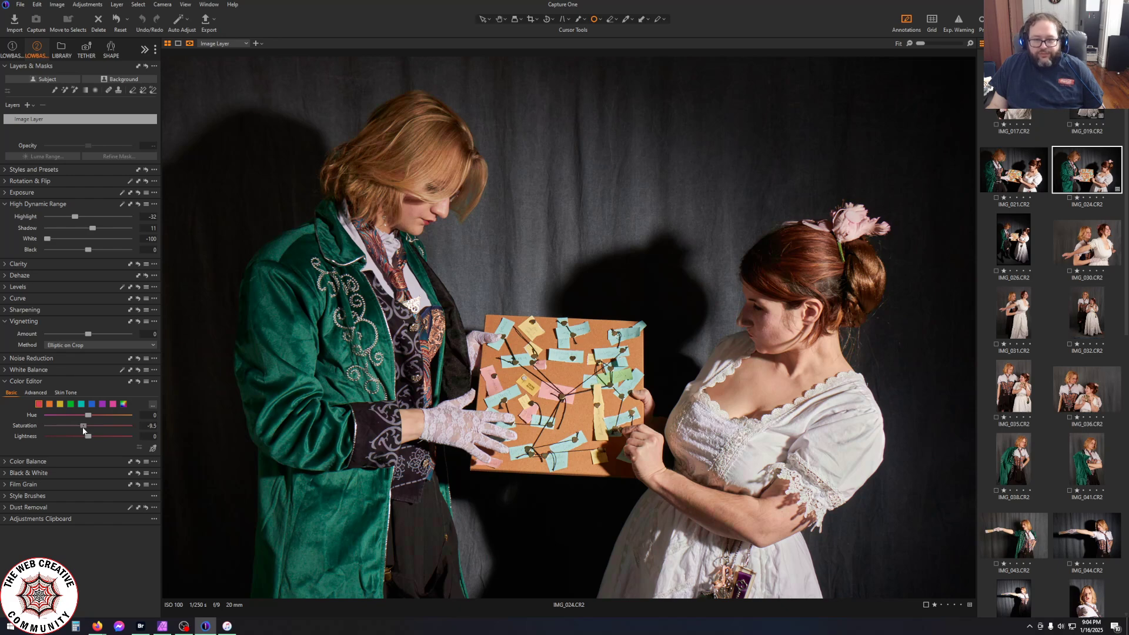
left_click_drag(83, 431, 85, 434)
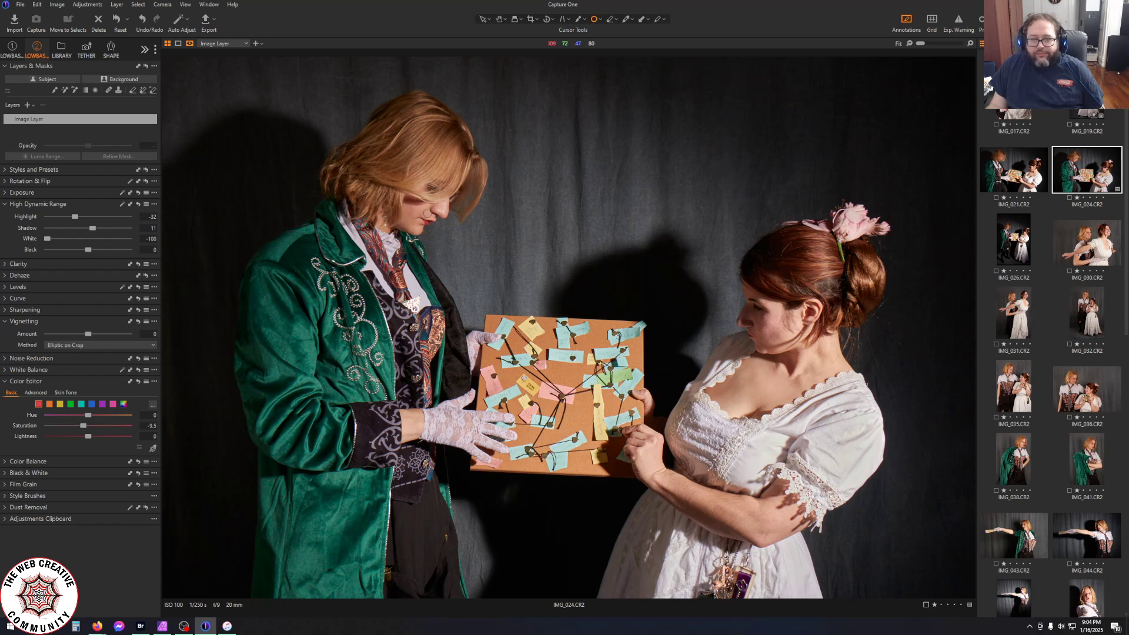
Paint a brush mask with a smaller brush over the dark hair at the front of the red-haired woman's head
scroll(800, 241, "up", 2)
scroll(792, 252, "up", 1)
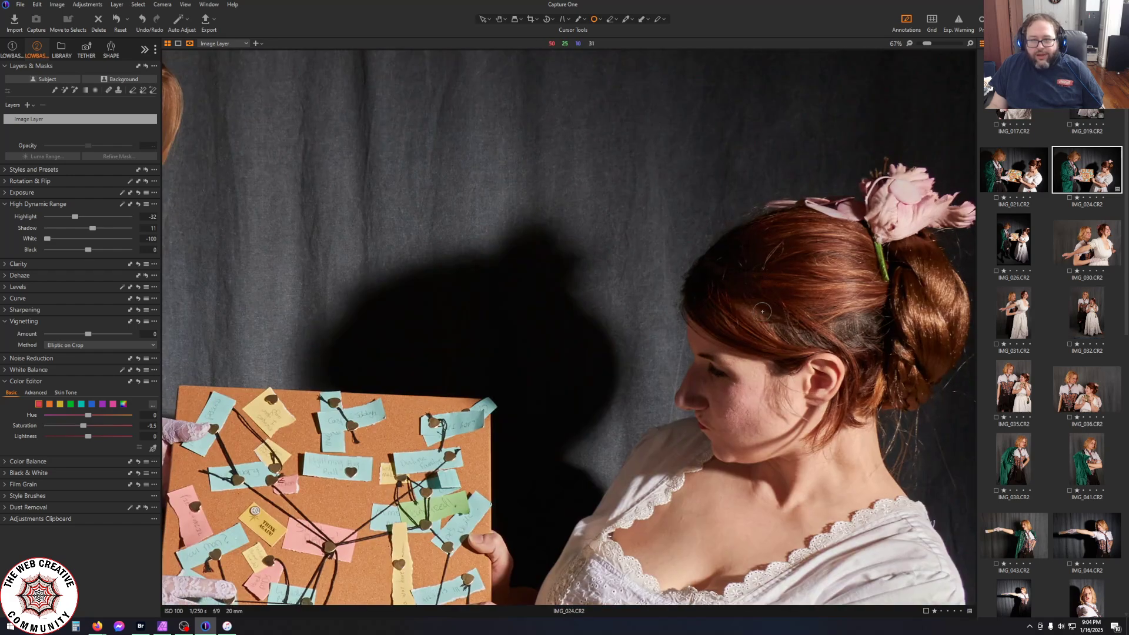
left_click(54, 92)
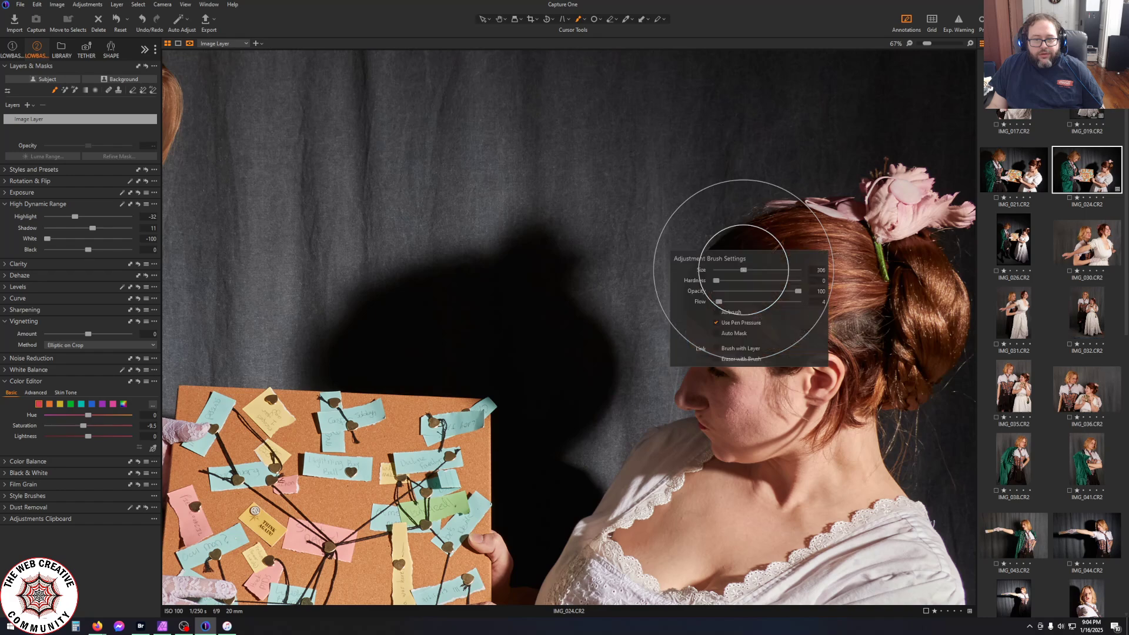
right_click(745, 271)
left_click_drag(743, 270, 734, 270)
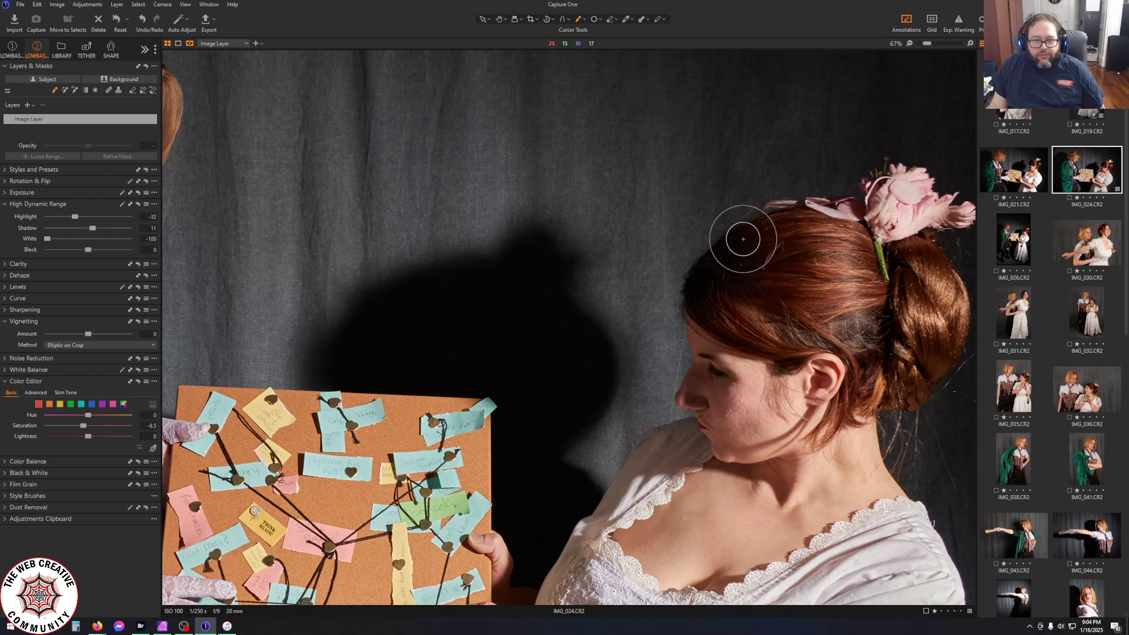
left_click(743, 240)
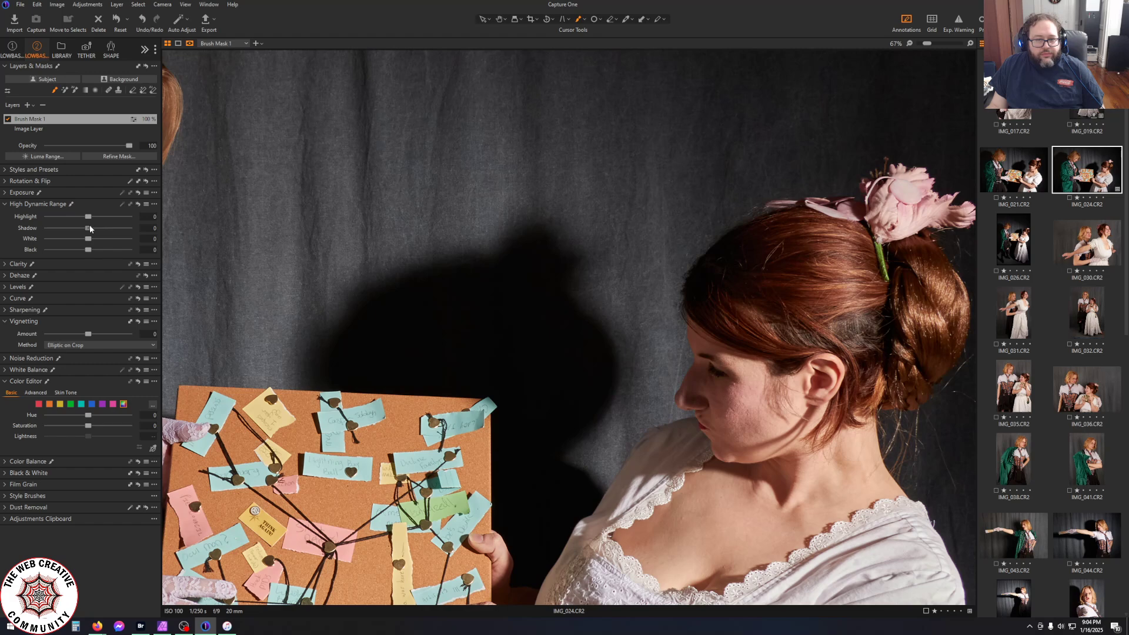
Set the hair mask to Highlight 10, Shadow 100 and Black 62, and move the mask slightly lower on the hair
left_click_drag(89, 225, 101, 224)
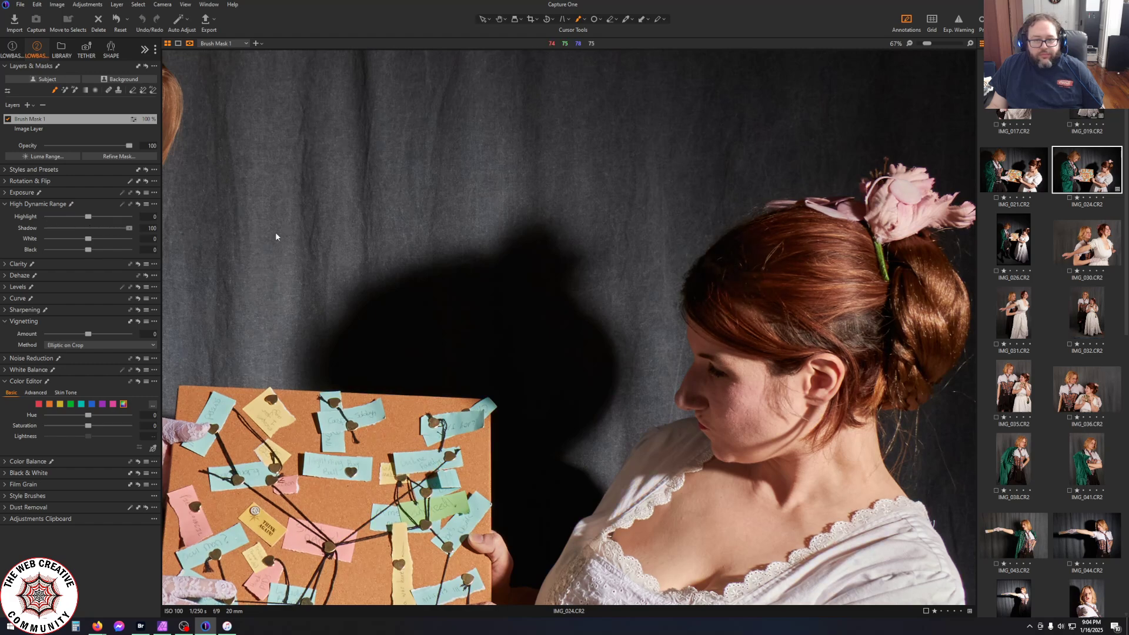
left_click_drag(129, 229, 200, 234)
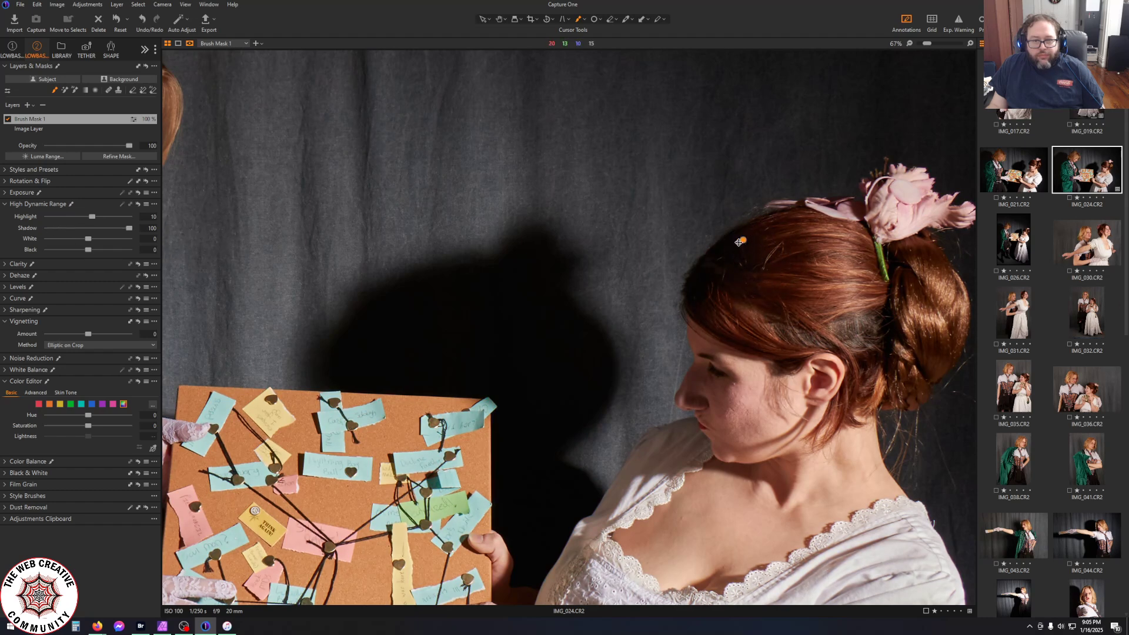
mouse_move(743, 241)
left_mouse_down()
mouse_move(729, 248)
mouse_move(731, 257)
mouse_move(742, 244)
mouse_move(745, 257)
left_mouse_up()
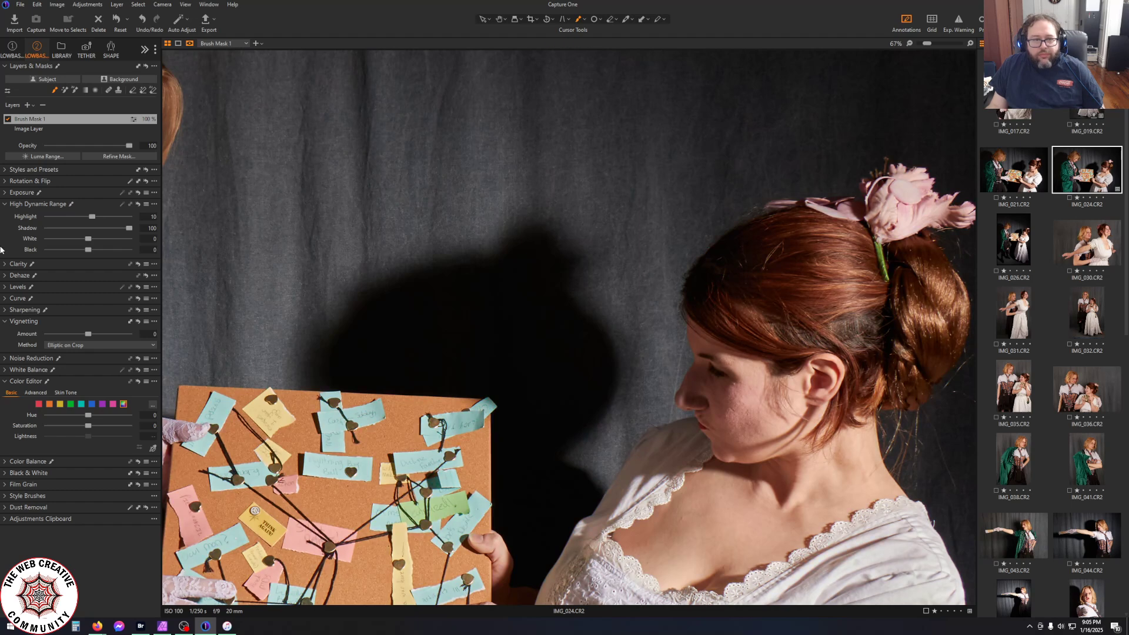
mouse_move(89, 243)
left_mouse_down()
mouse_move(135, 238)
mouse_move(88, 241)
mouse_move(131, 253)
mouse_move(101, 252)
left_mouse_up()
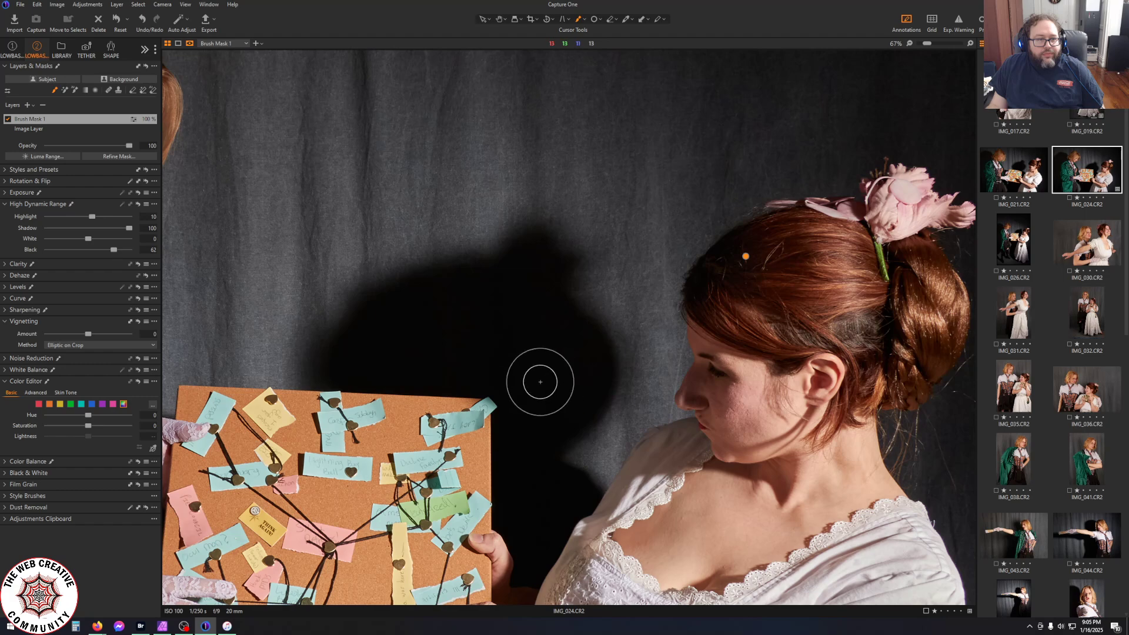
Compare the whole photo before and after the adjustments
scroll(259, 341, "down", 3)
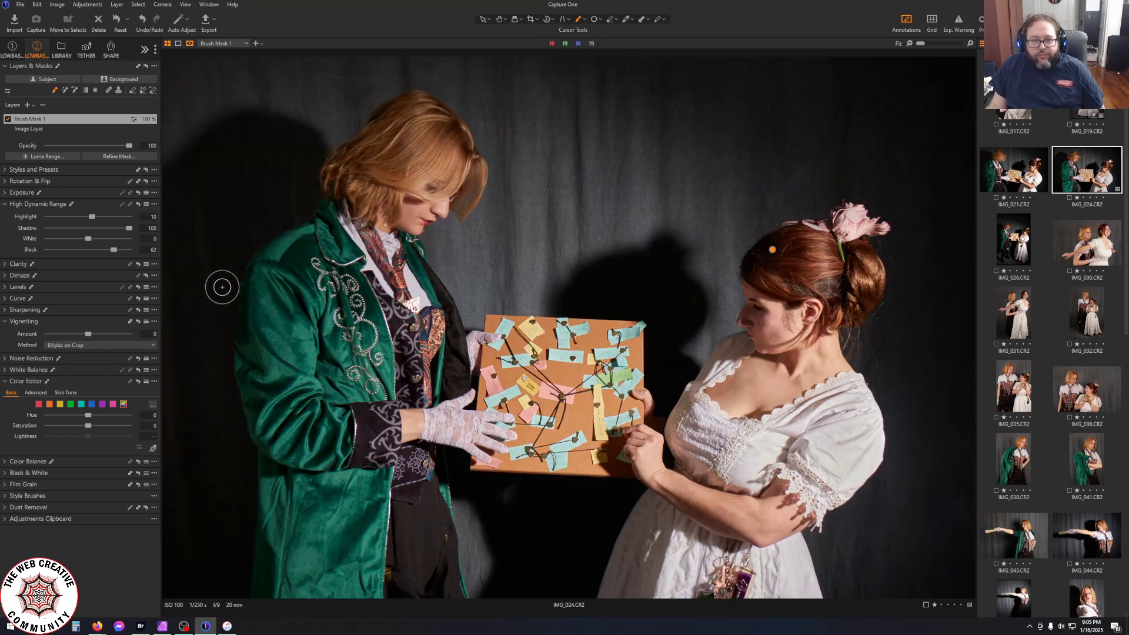
key("y")
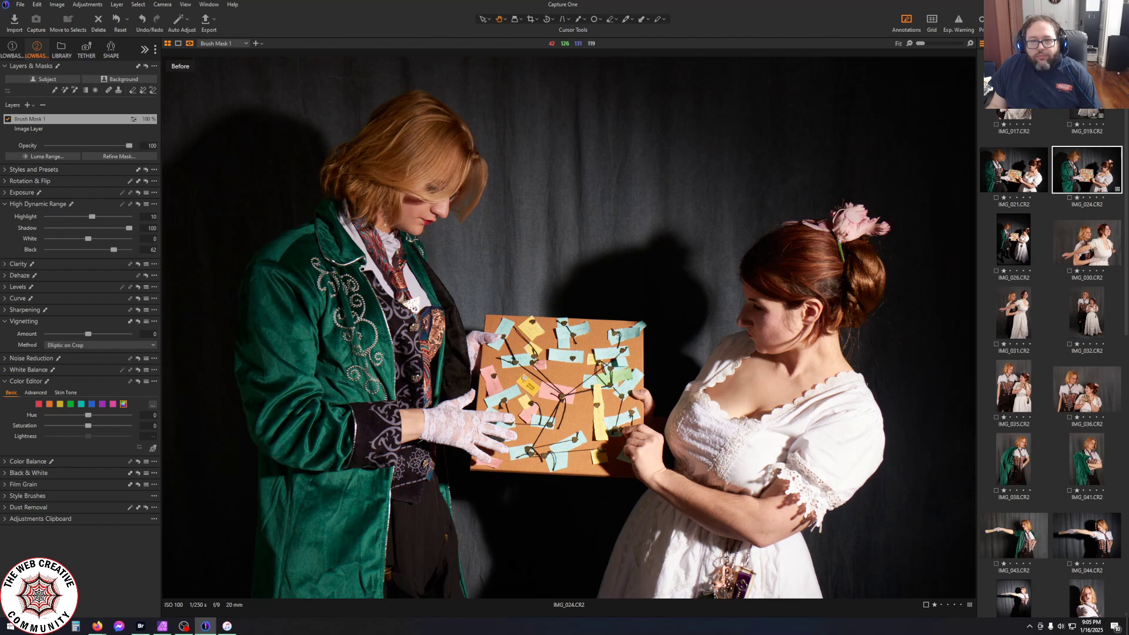
key("y")
key("y")
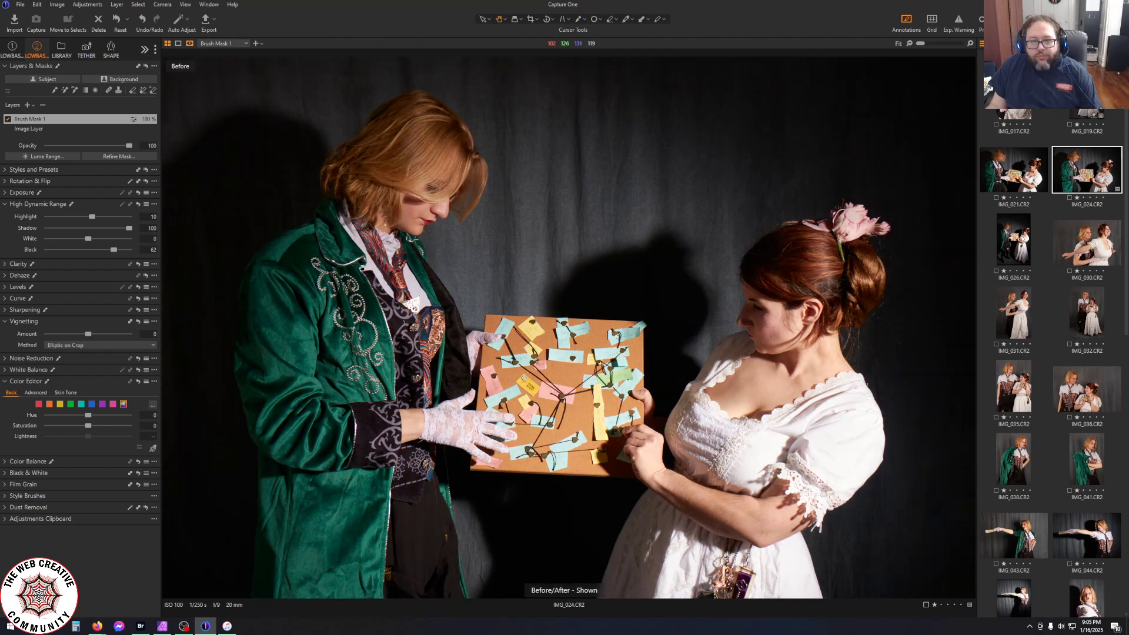
key("y")
key("y")
key("y")
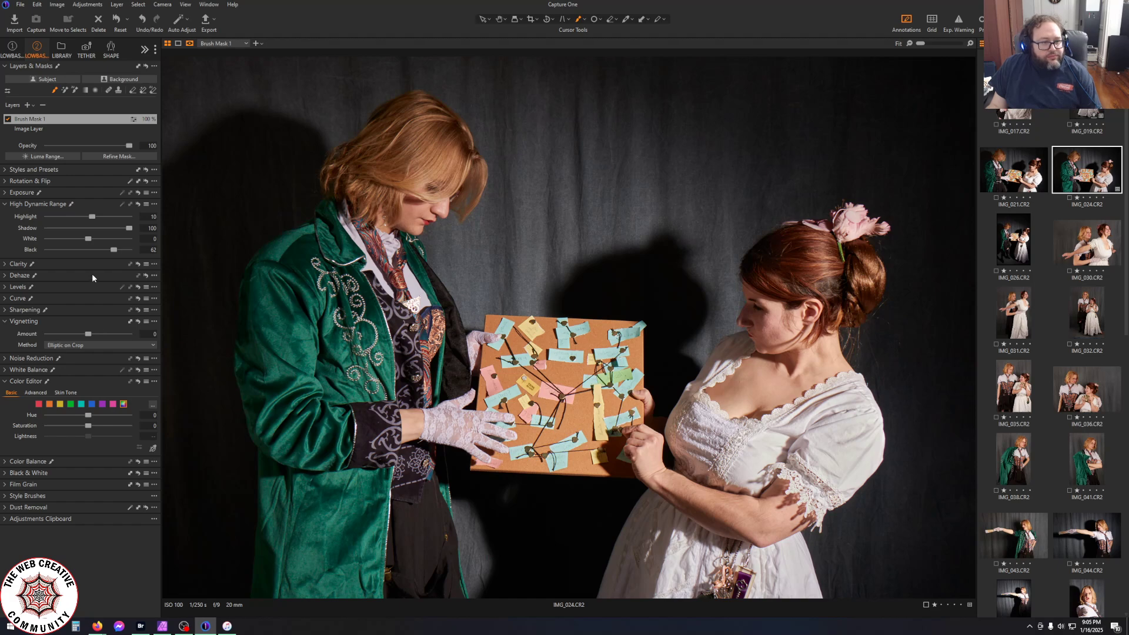
Apply a vignette of -1.42 to the base image layer
left_click(49, 129)
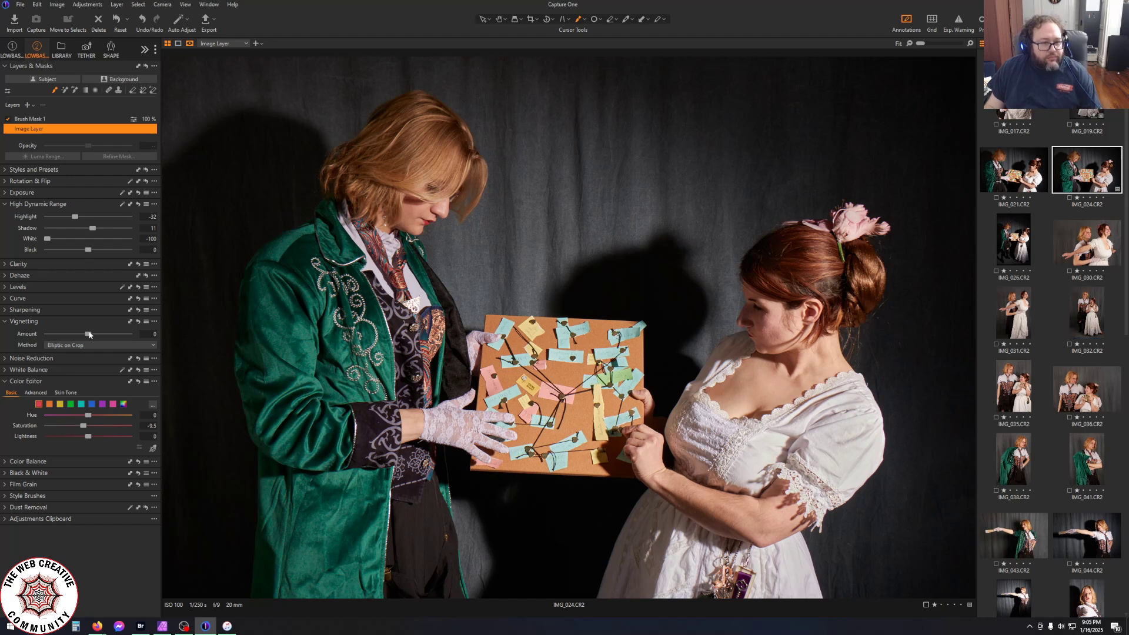
left_click_drag(87, 334, 76, 333)
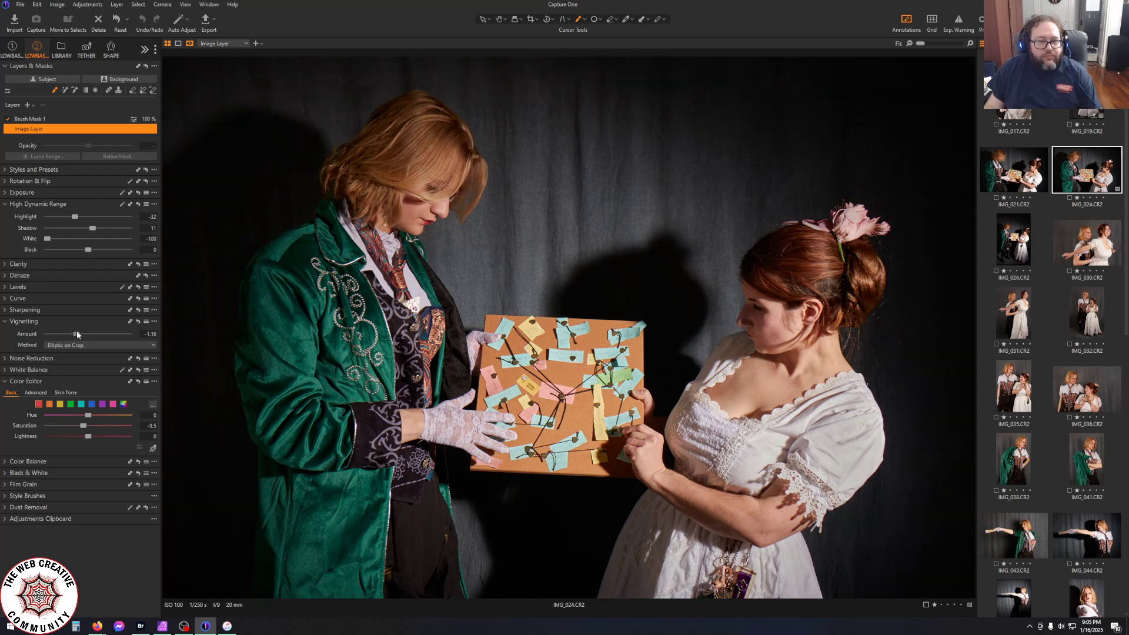
left_click_drag(77, 334, 74, 335)
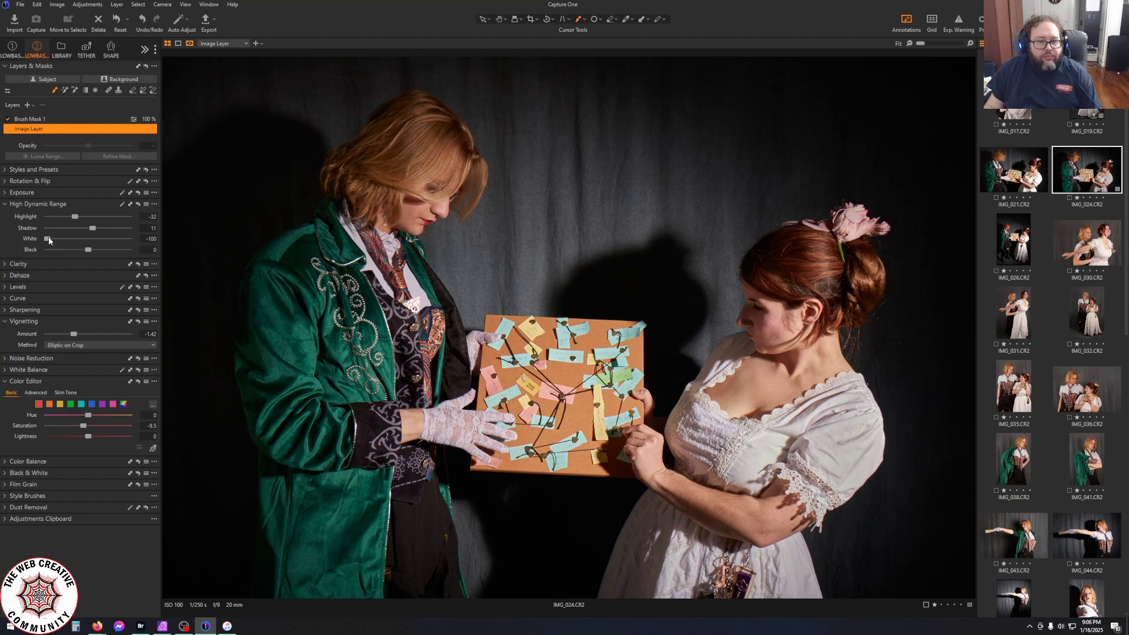
Set the base image layer's High Dynamic Range Black value to 11
left_click_drag(91, 250, 94, 250)
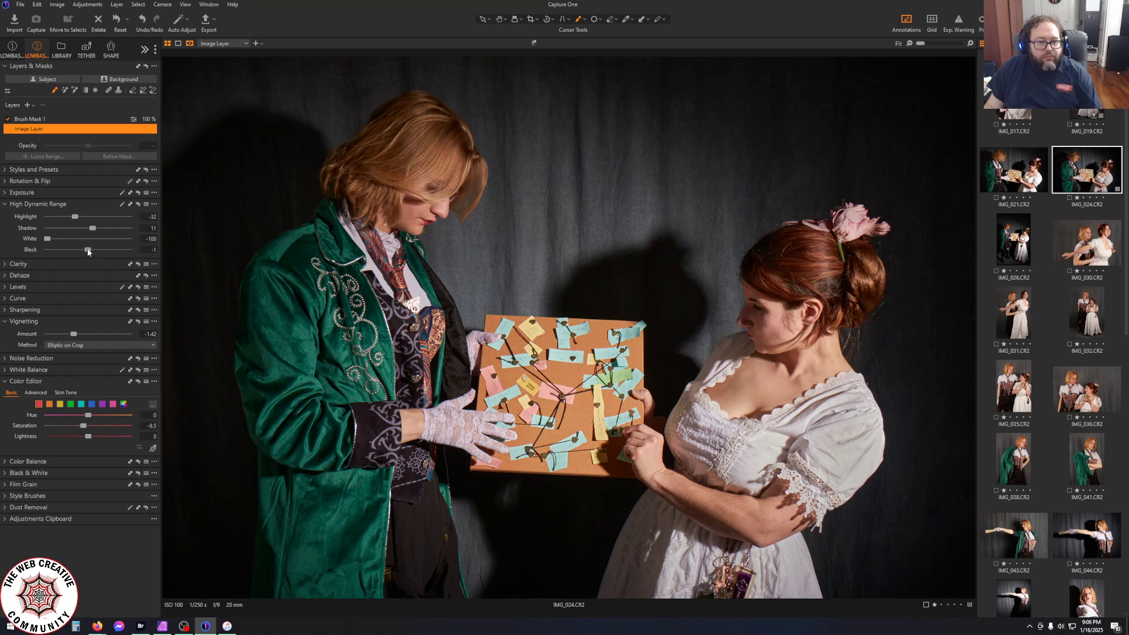
mouse_move(88, 252)
left_mouse_down()
mouse_move(13, 251)
mouse_move(199, 246)
mouse_move(76, 243)
left_mouse_up()
left_click(90, 250)
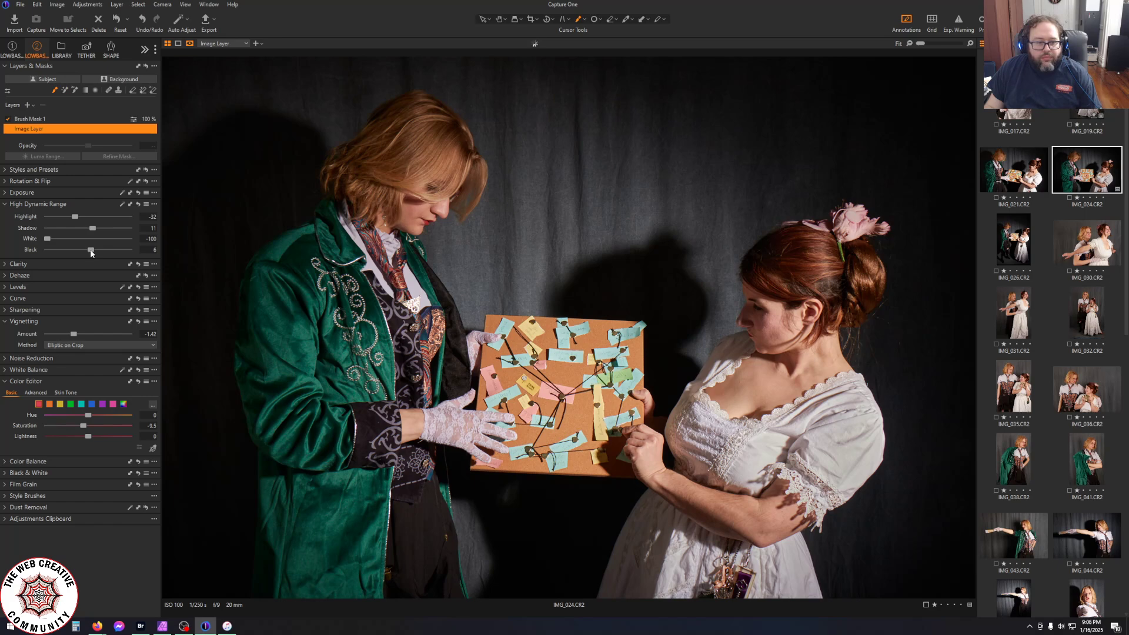
left_click_drag(91, 252, 93, 252)
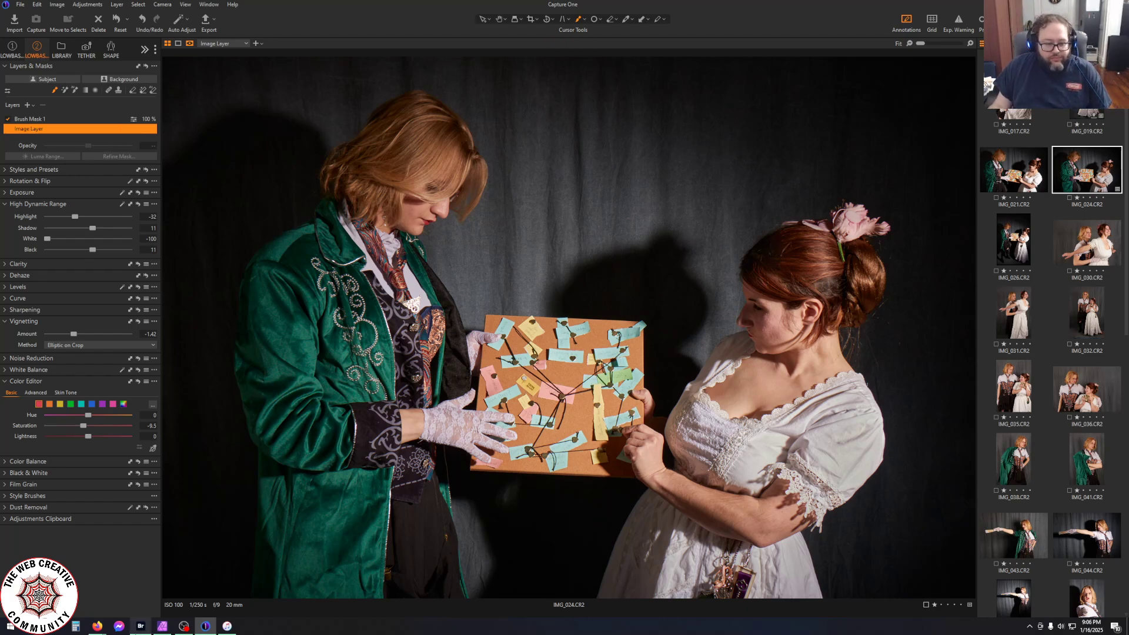
Close Affinity Photo 2 without saving the changes to img015.tif
right_click(157, 630)
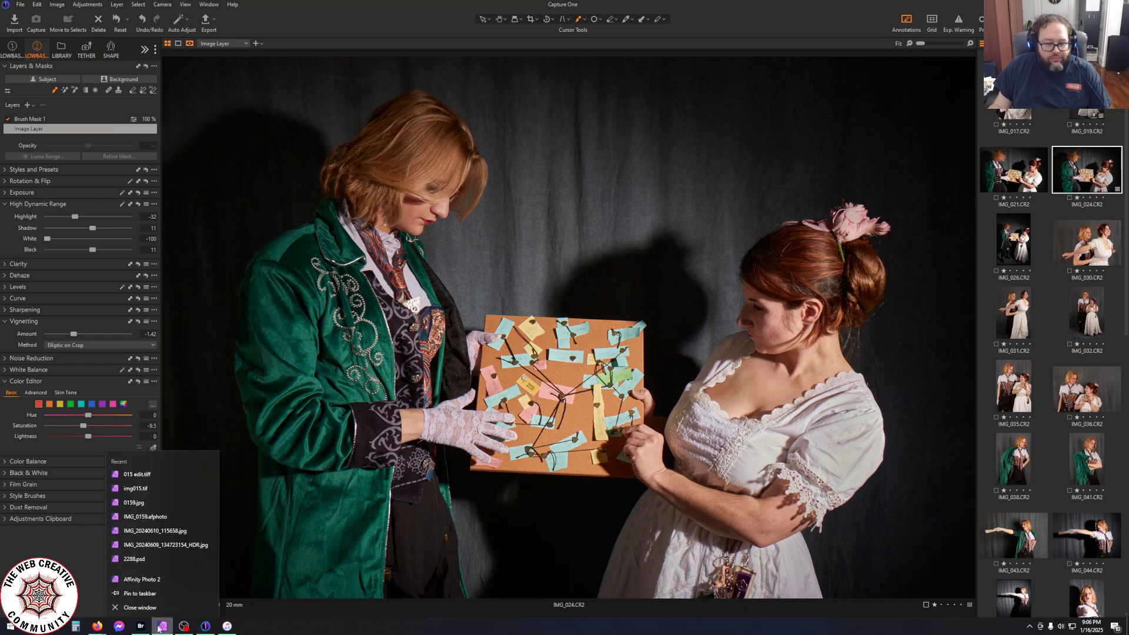
left_click(154, 609)
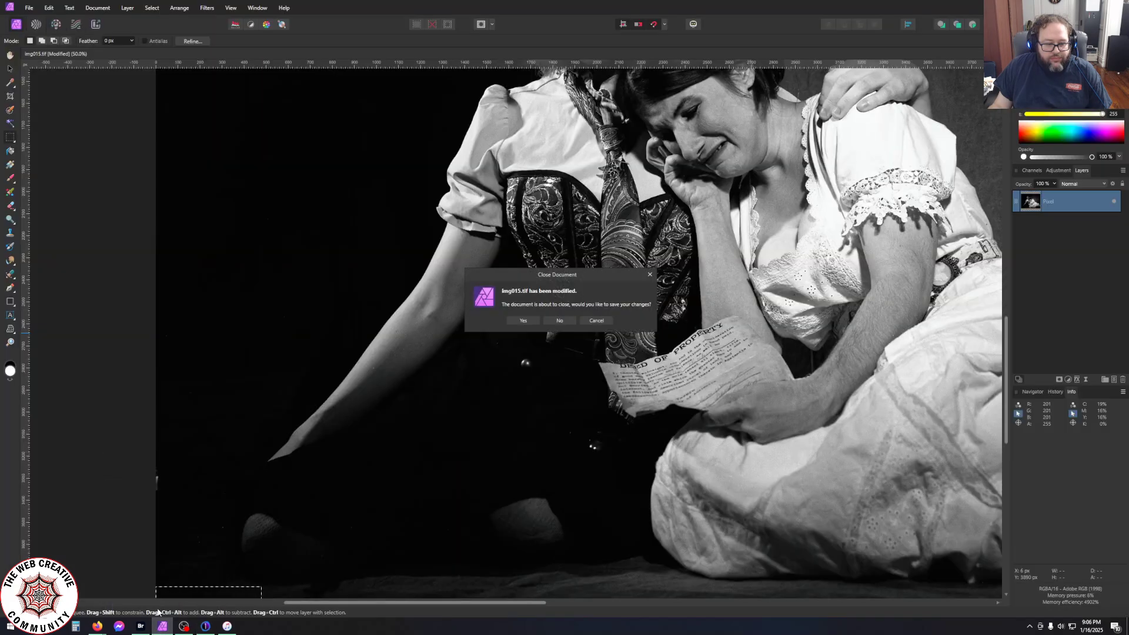
left_click(556, 323)
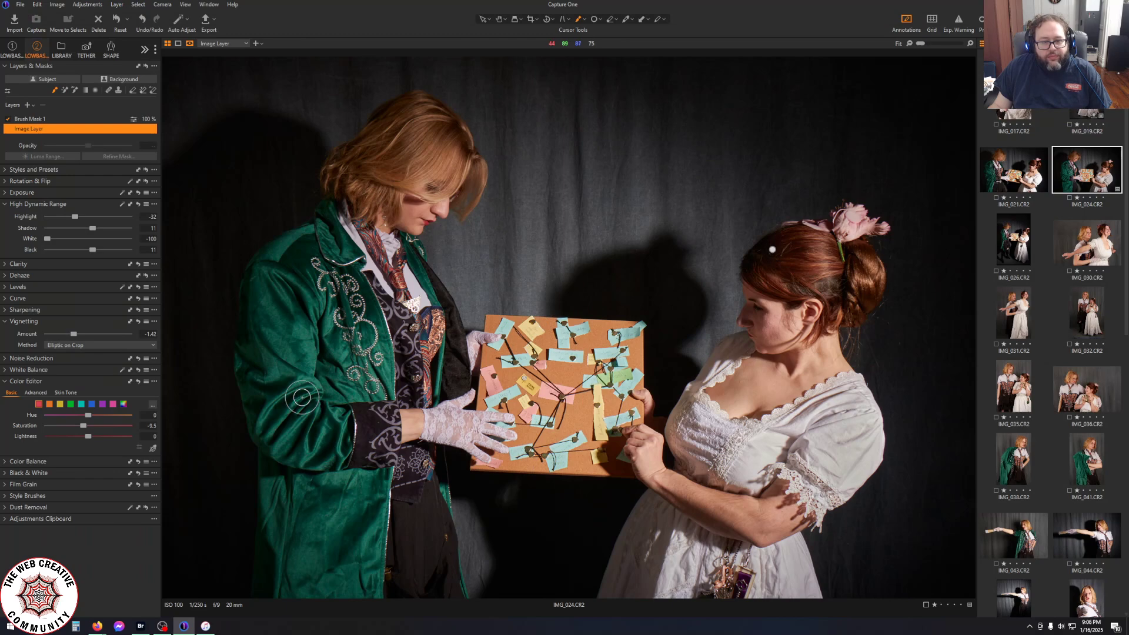
Compare the photo before and after with the split view, moving the divider until the entire adjusted version is shown
left_click(185, 4)
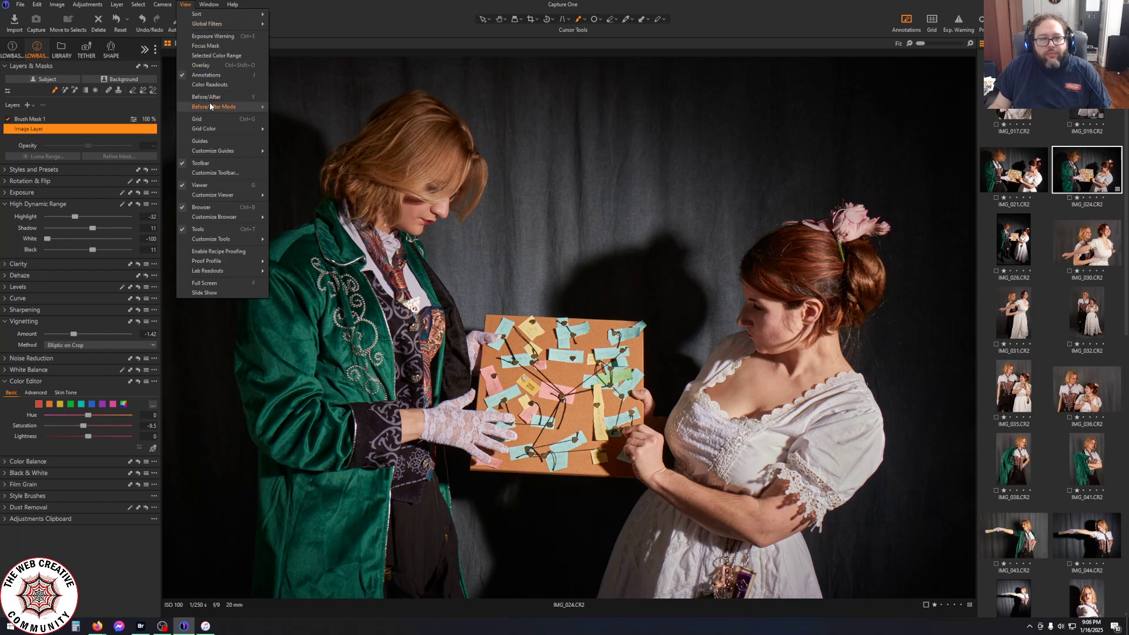
mouse_move(210, 106)
left_click(322, 118)
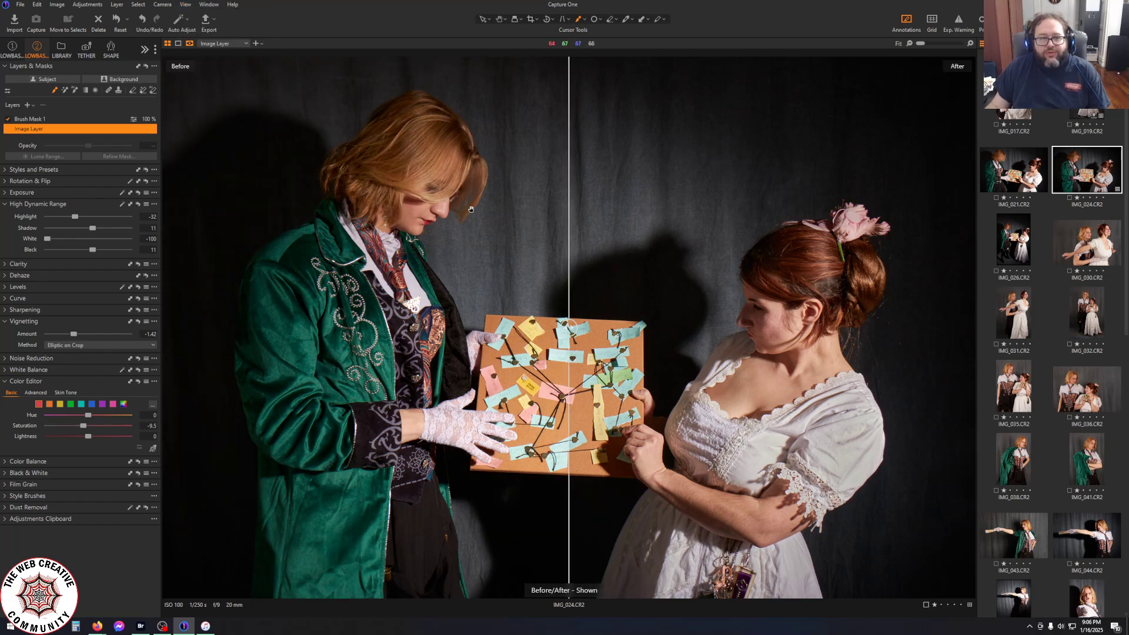
left_click_drag(569, 327, 58, 379)
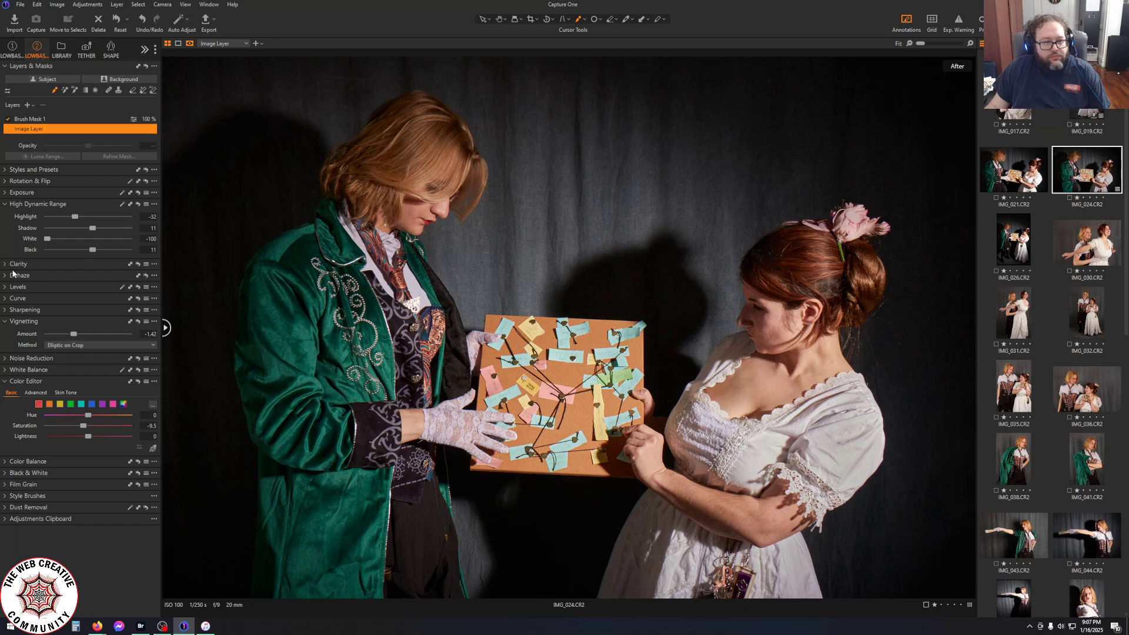
Move the white point of the base image layer's RGB curve to input 238, output 255
left_click(7, 287)
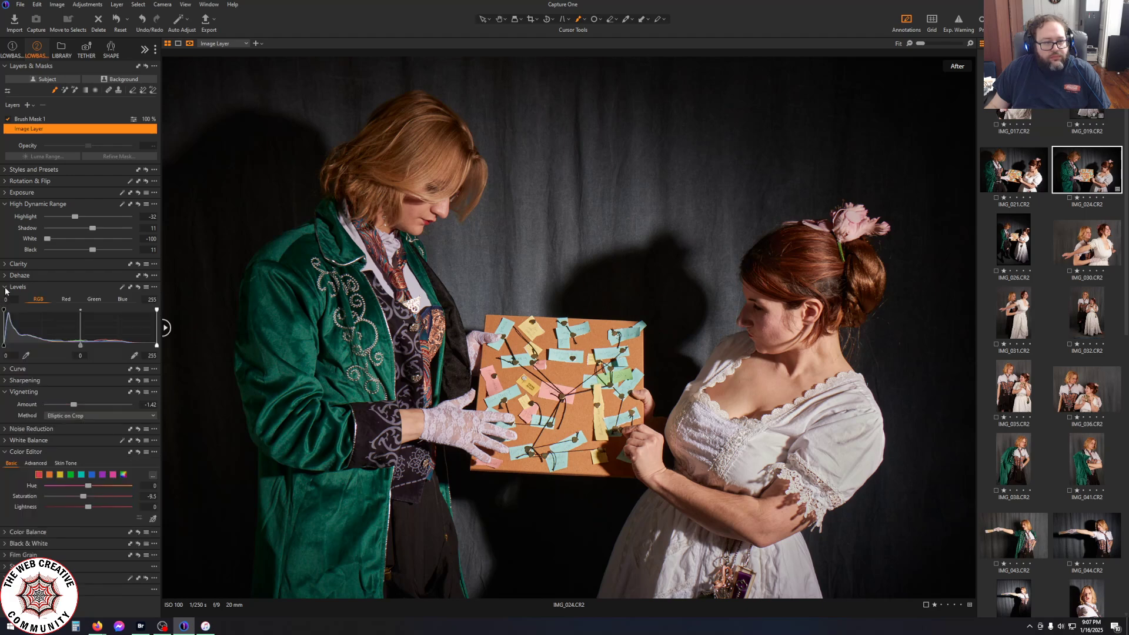
left_click(5, 288)
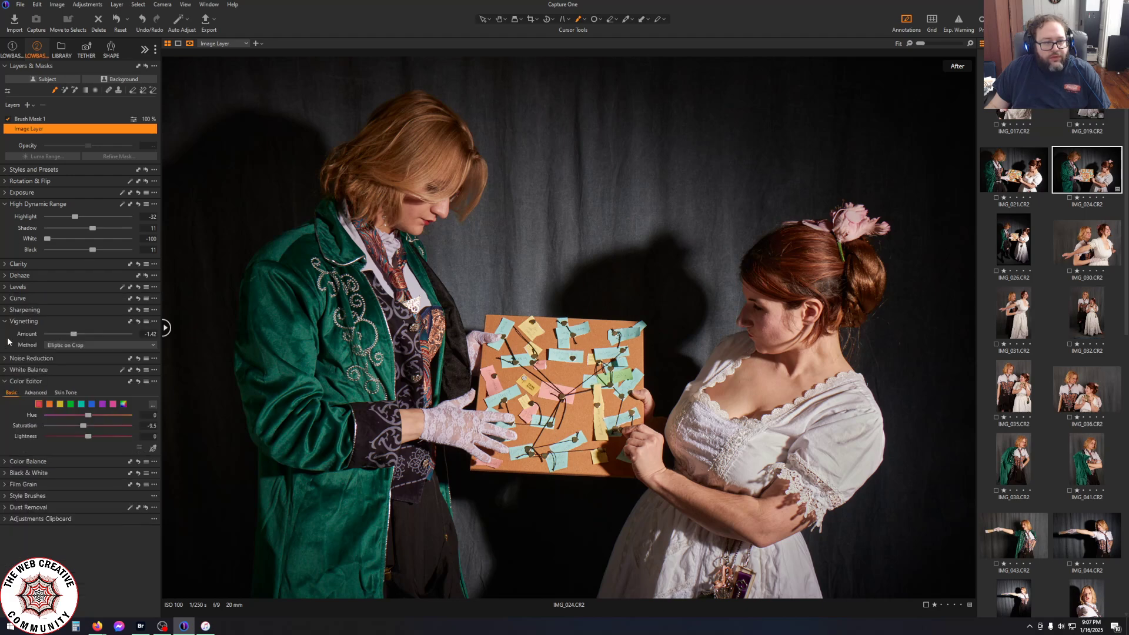
left_click(5, 300)
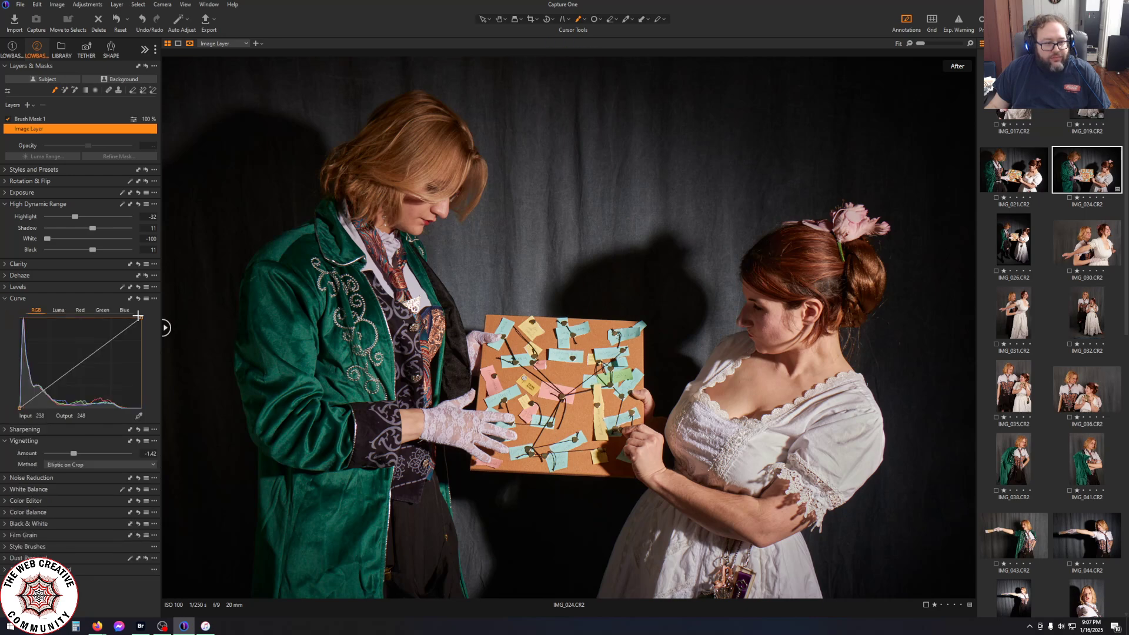
left_click_drag(141, 318, 136, 318)
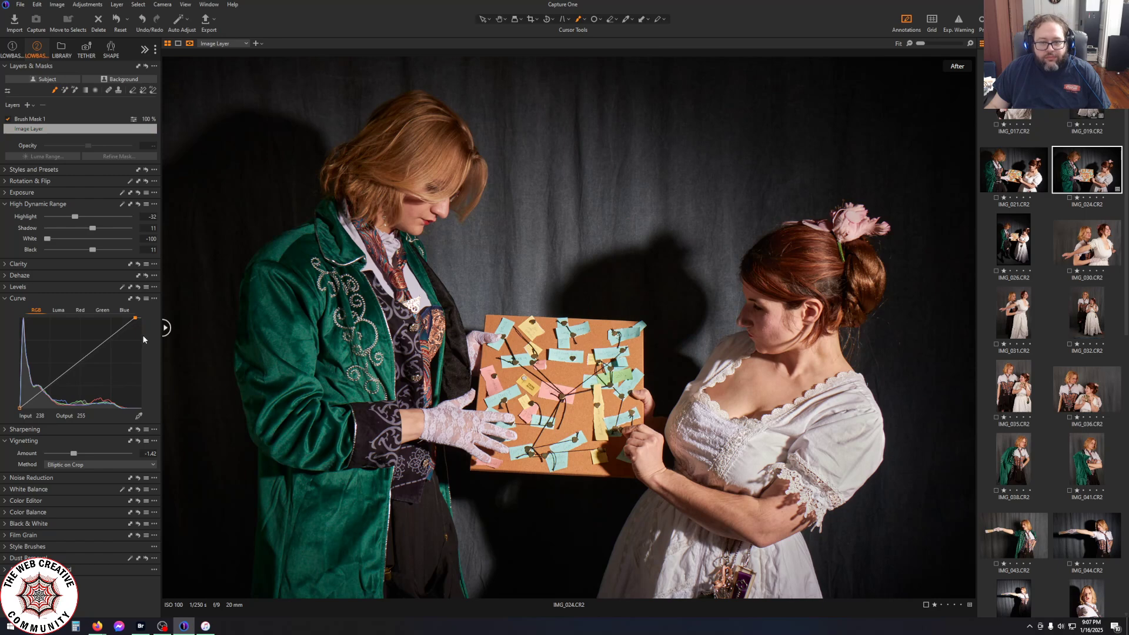
Switch the split comparison off and on again and sweep its divider across the photo to check the curve edit
key("y")
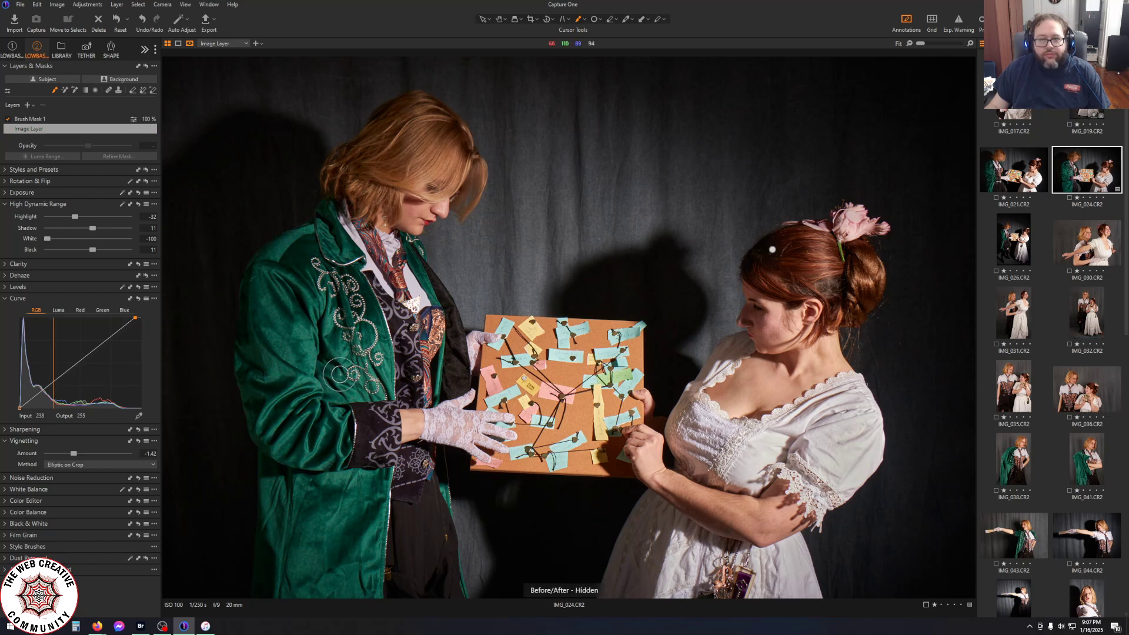
key("y")
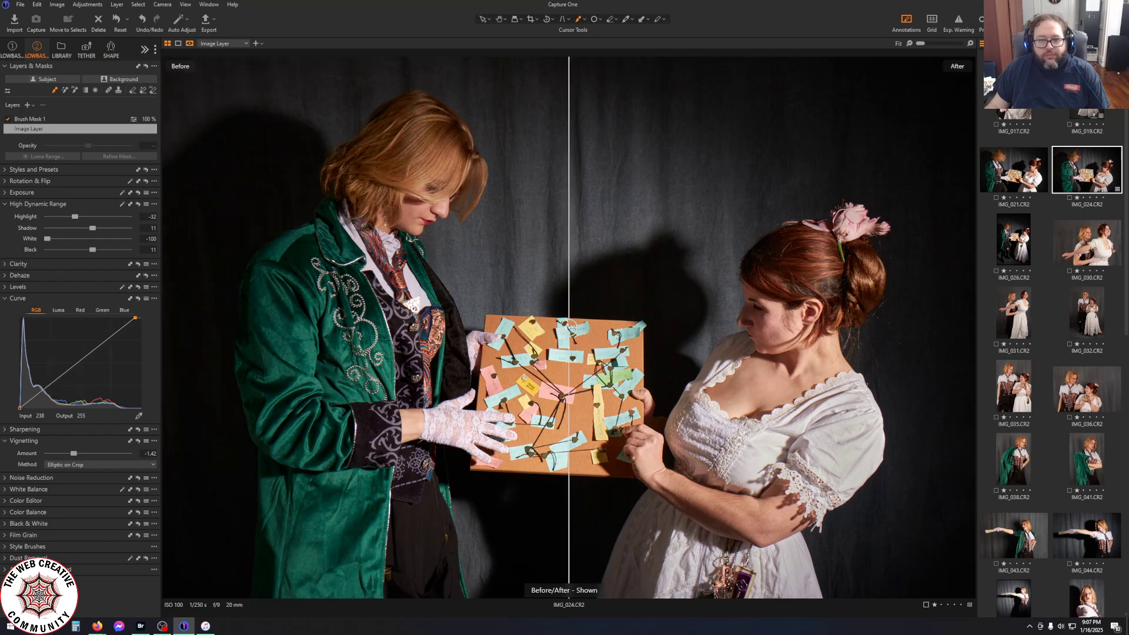
mouse_move(162, 328)
left_mouse_down()
mouse_move(912, 356)
mouse_move(174, 354)
mouse_move(997, 364)
mouse_move(243, 347)
mouse_move(163, 327)
left_mouse_up()
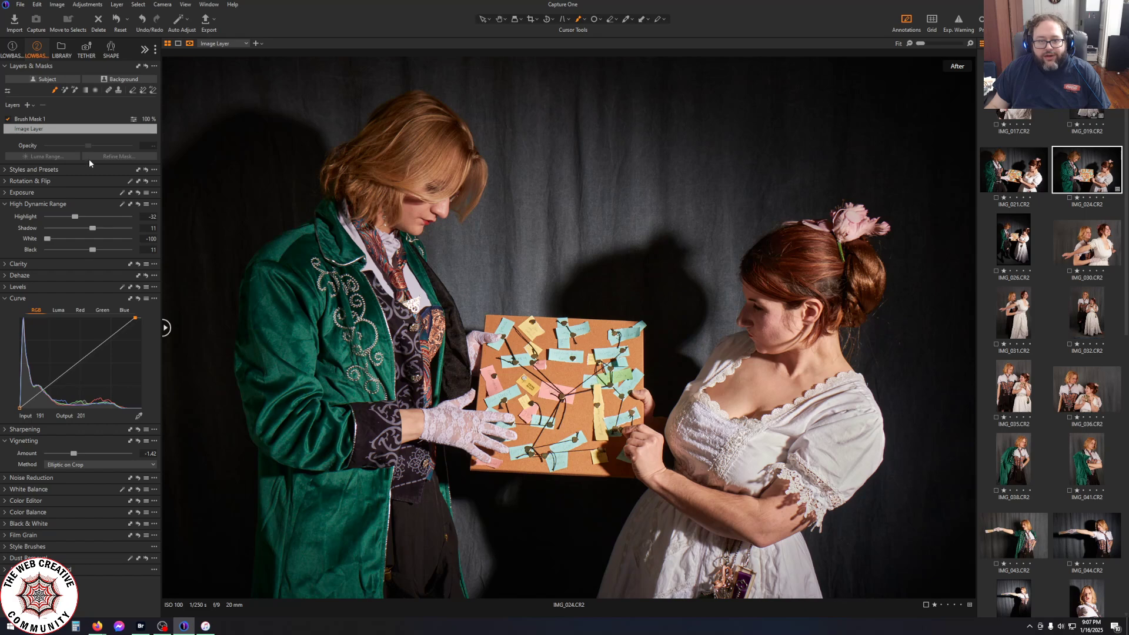
Strengthen the vignette to an amount of -1.85 after inspecting the pinboard up close
scroll(547, 394, "up", 2)
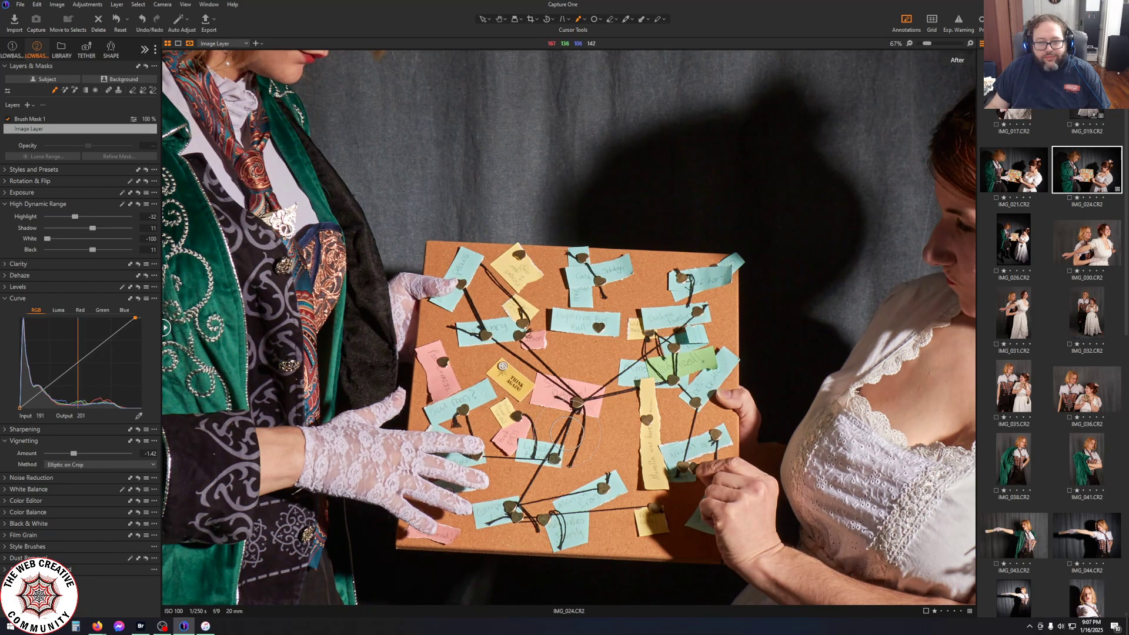
scroll(564, 435, "down", 2)
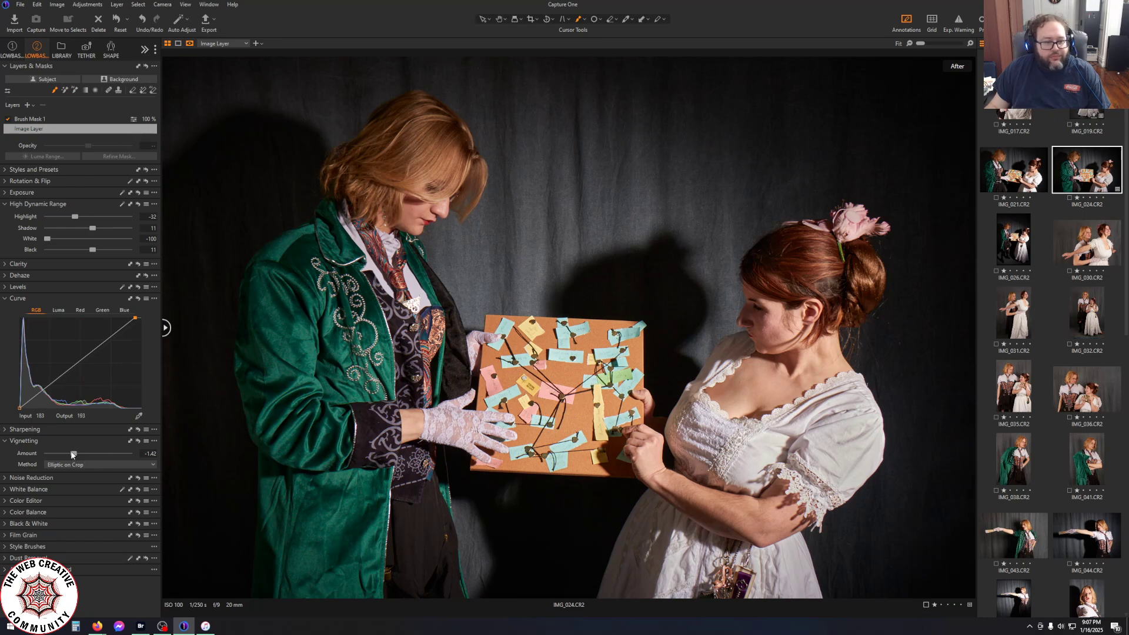
left_click_drag(72, 454, 68, 454)
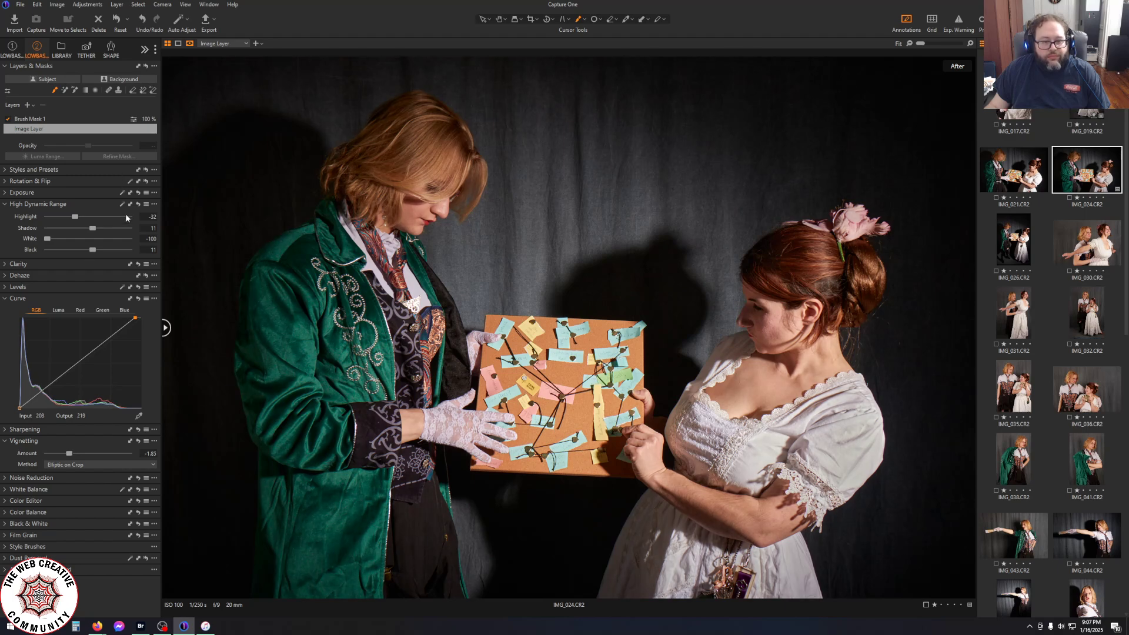
Export the photo as an uncompressed 8-bit Adobe RGB TIFF named 024 into the C1 Edits folder
left_click(206, 22)
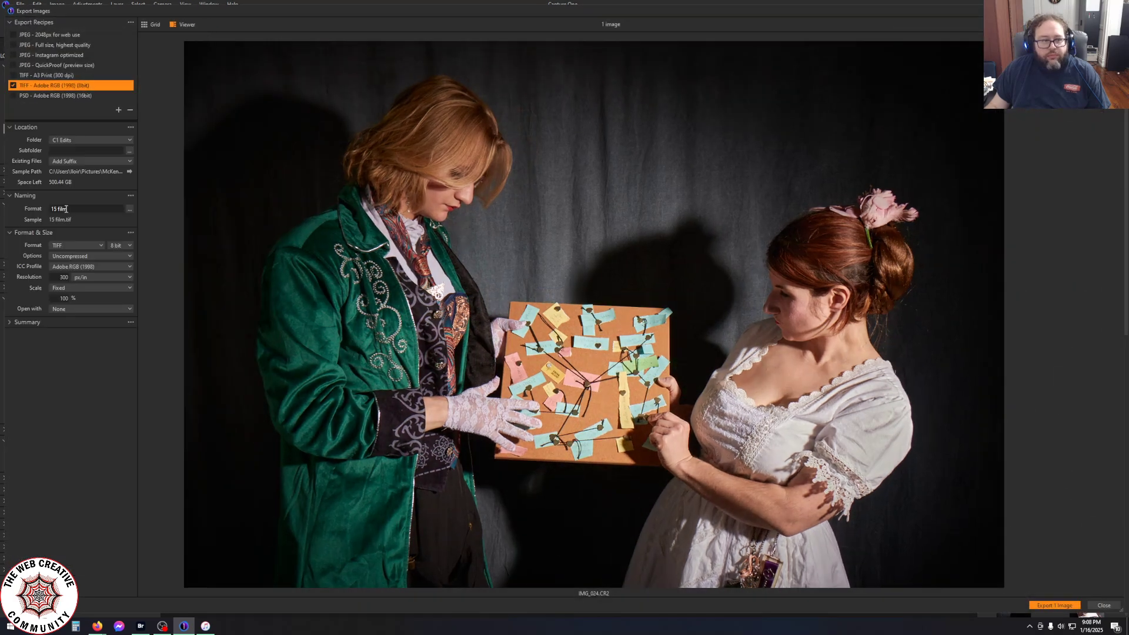
key("ctrl+a")
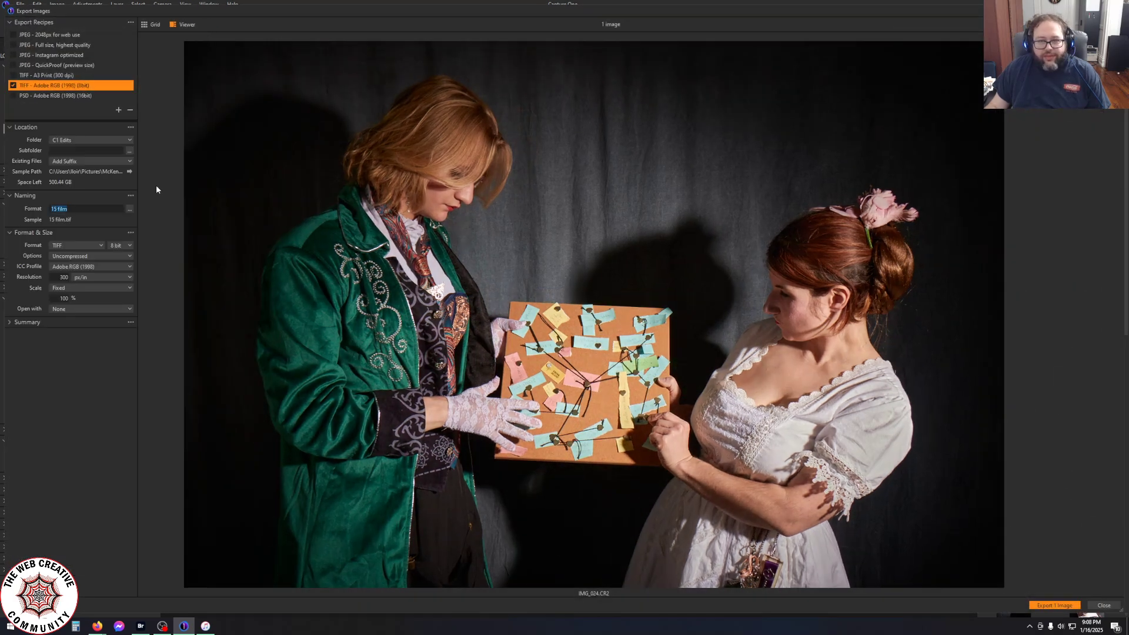
type("024")
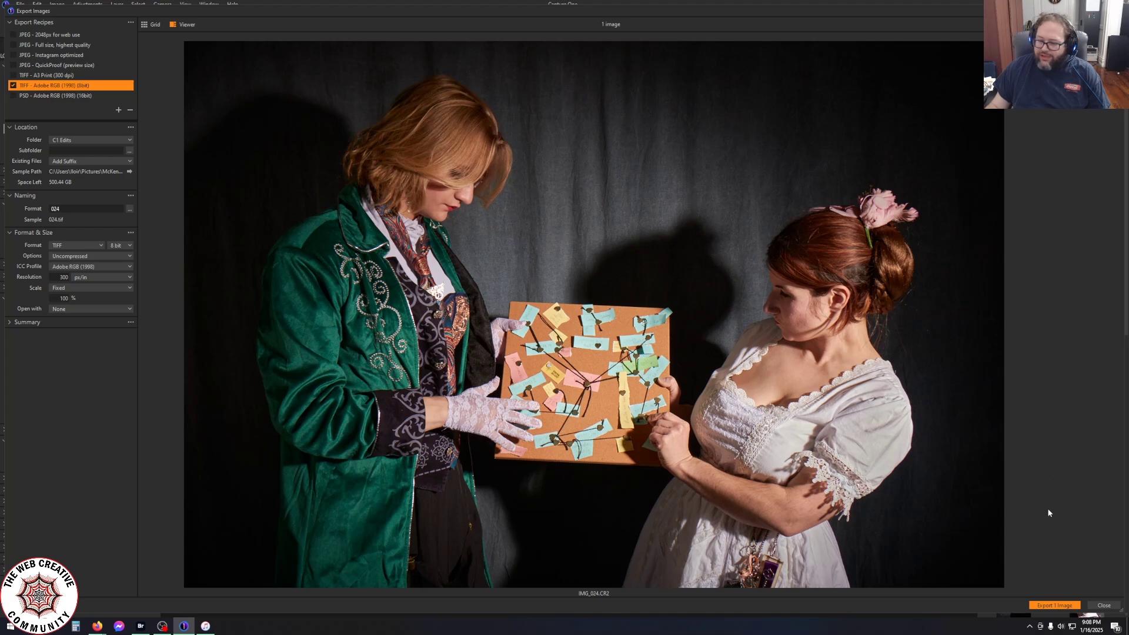
left_click(1044, 606)
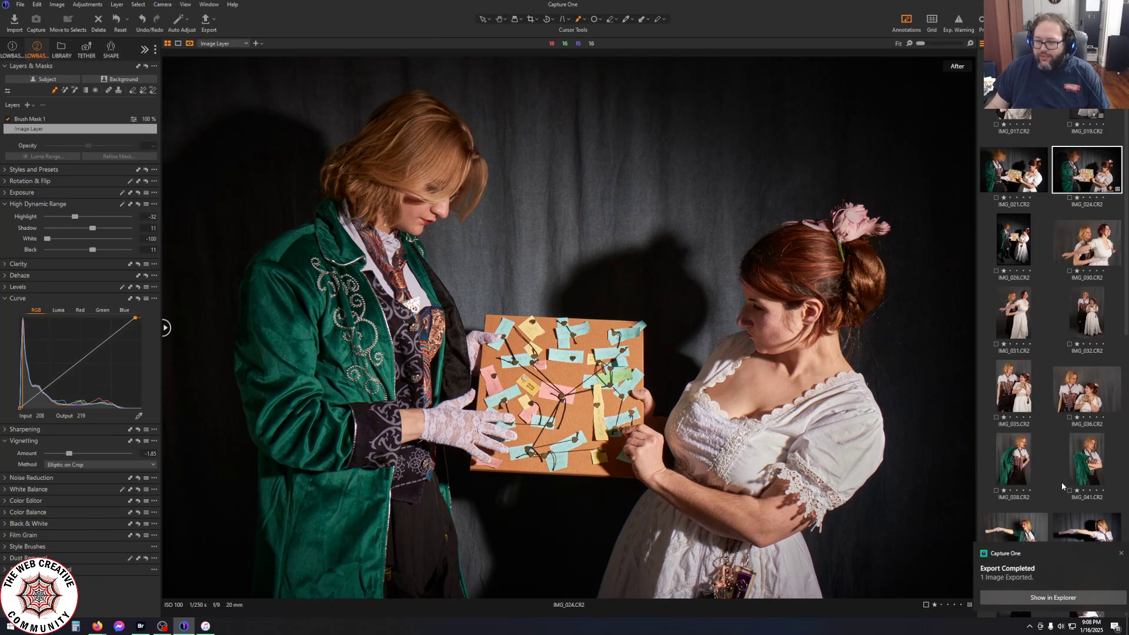
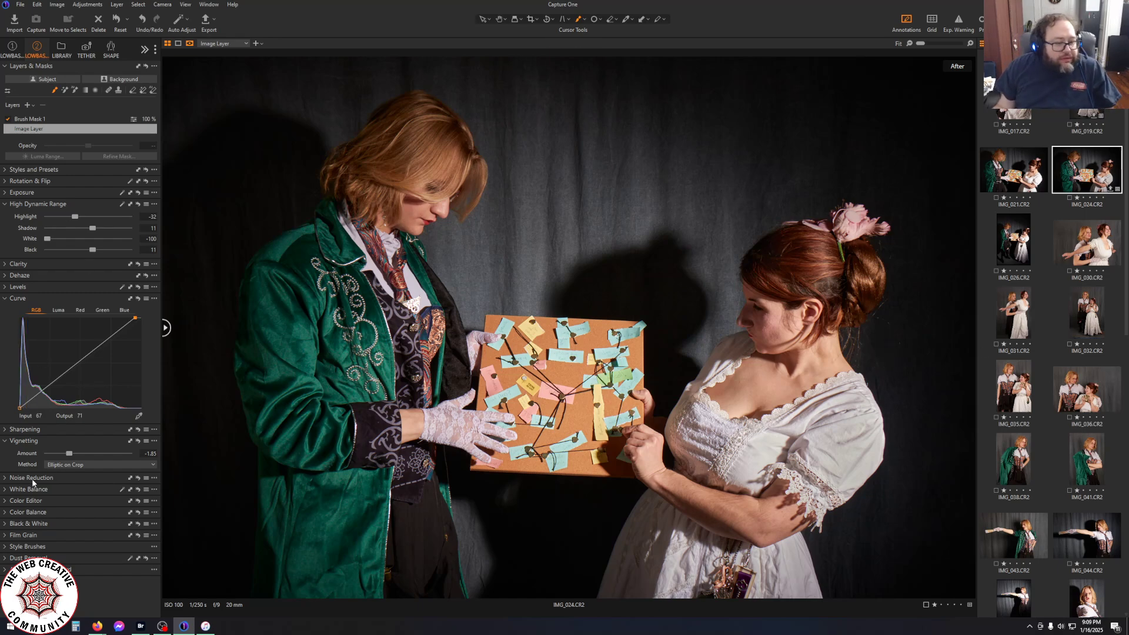
Enable the Black & White conversion for IMG_024.CR2
left_click(5, 524)
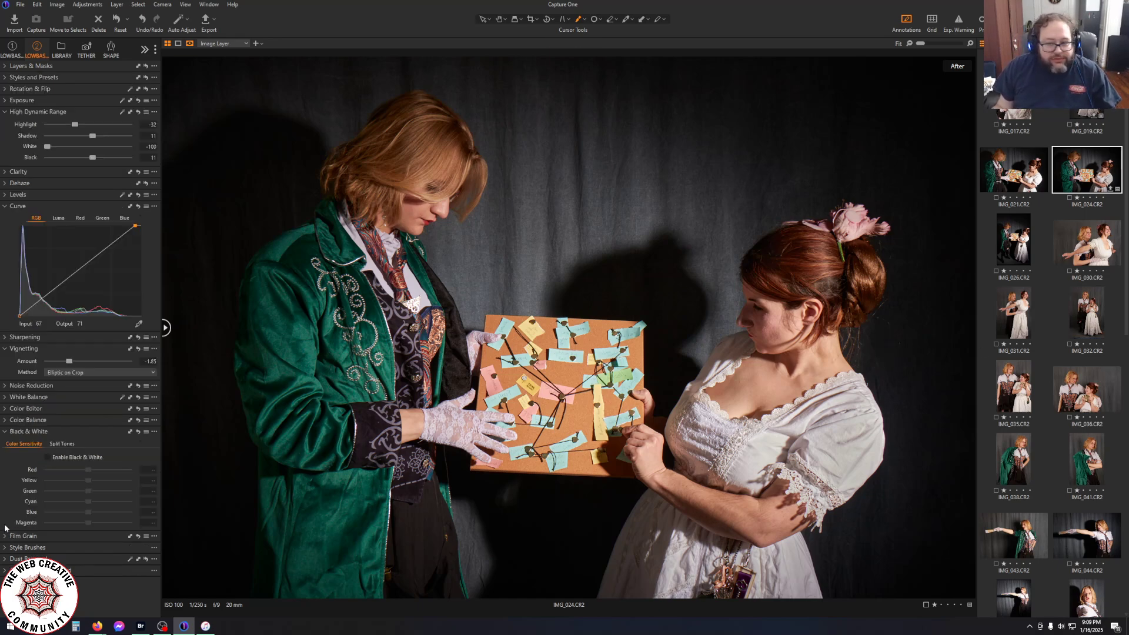
left_click(48, 457)
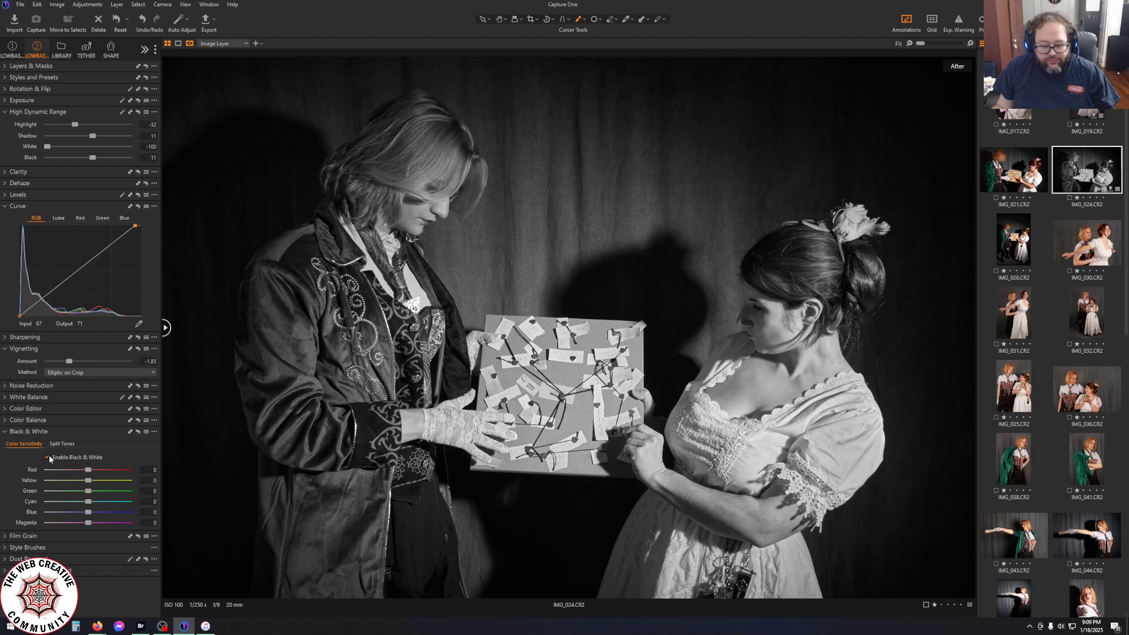
key("y")
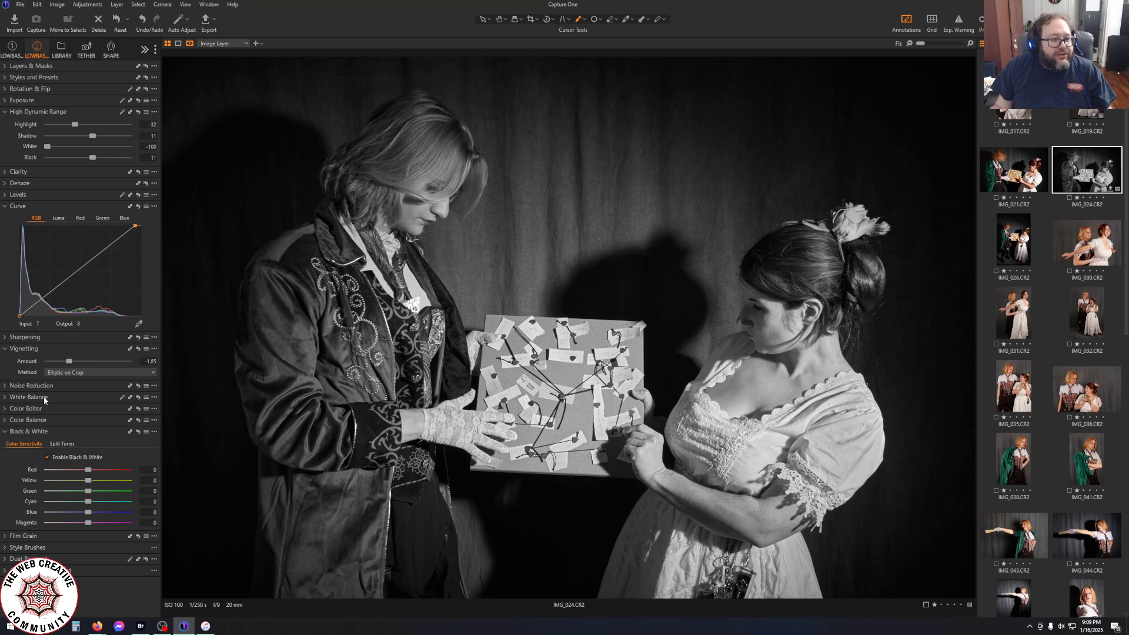
Try Black & White color sensitivities of -34 for Red and 60 for Yellow, and reset both to 0
left_click_drag(88, 470, 113, 481)
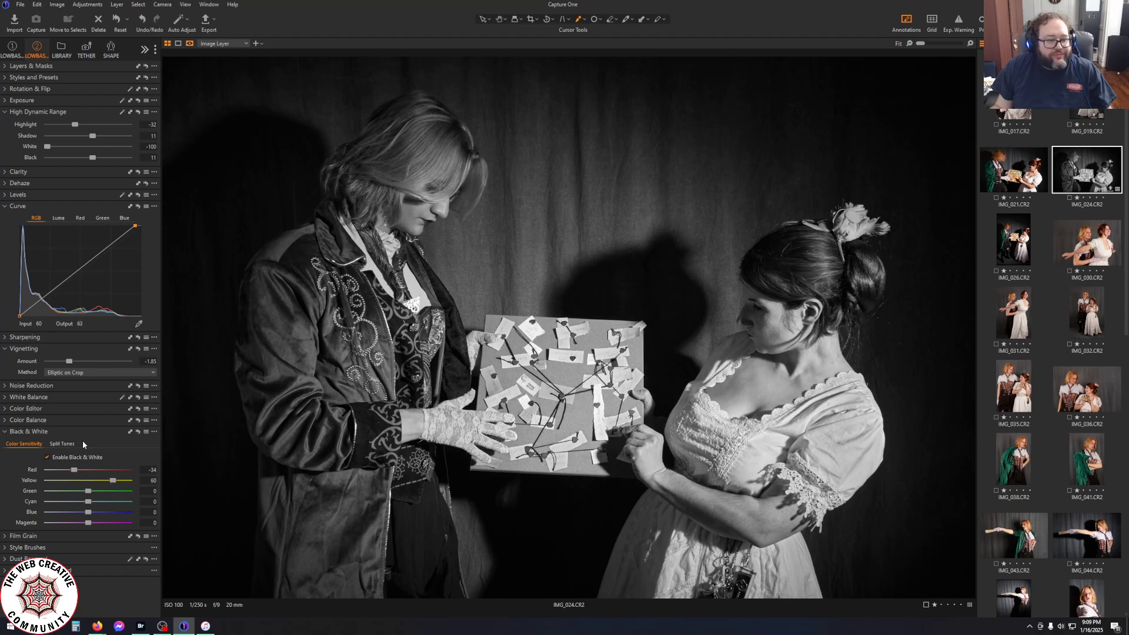
left_click(48, 457)
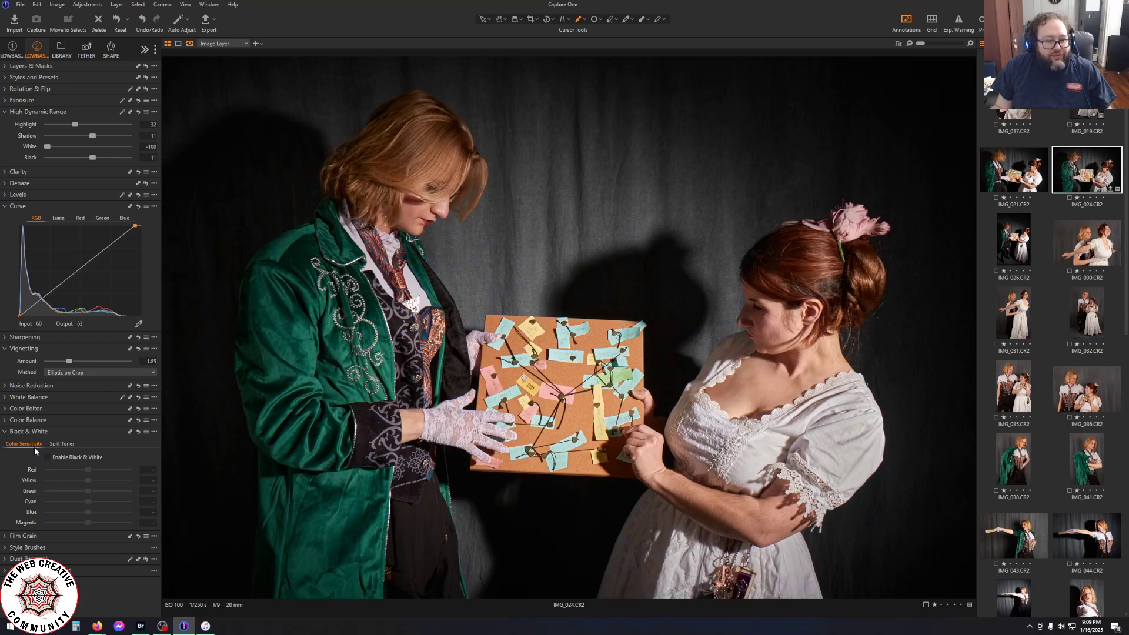
left_click(48, 457)
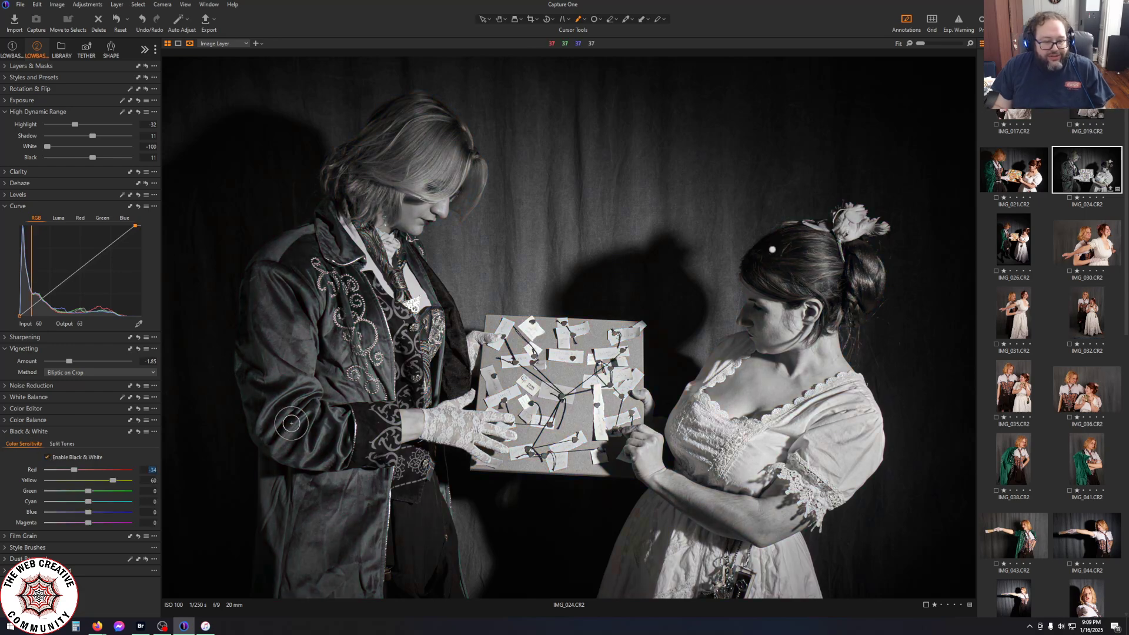
type("0")
key("Tab")
type("0")
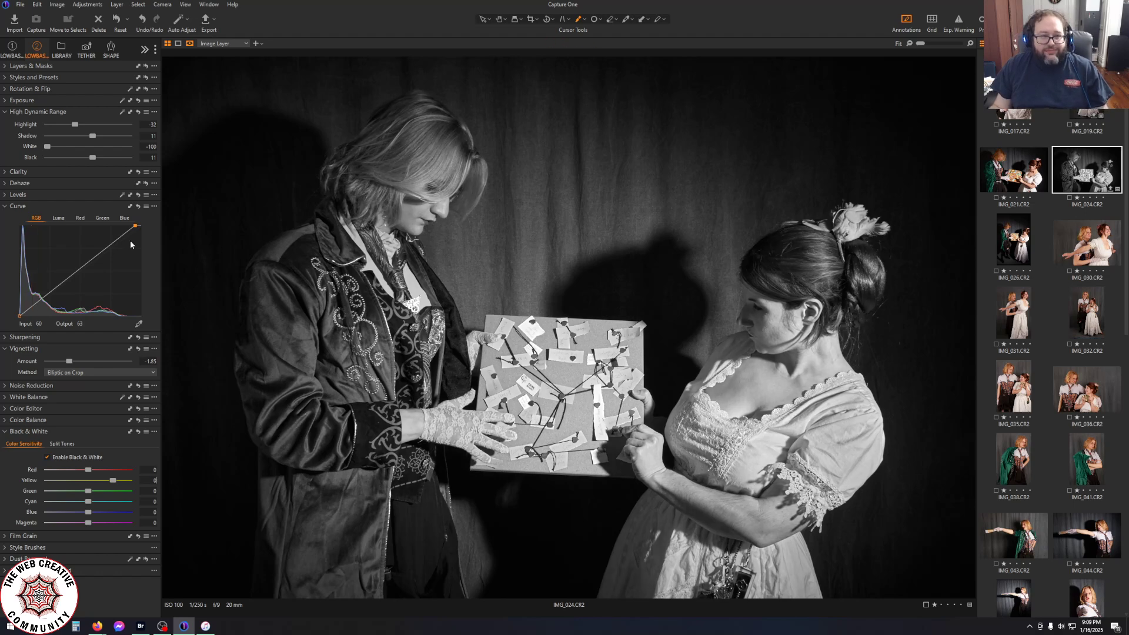
Preview the toning, split-toning, panchromatic and Film & Cine looks on the black-and-white photo without applying any
left_click(7, 67)
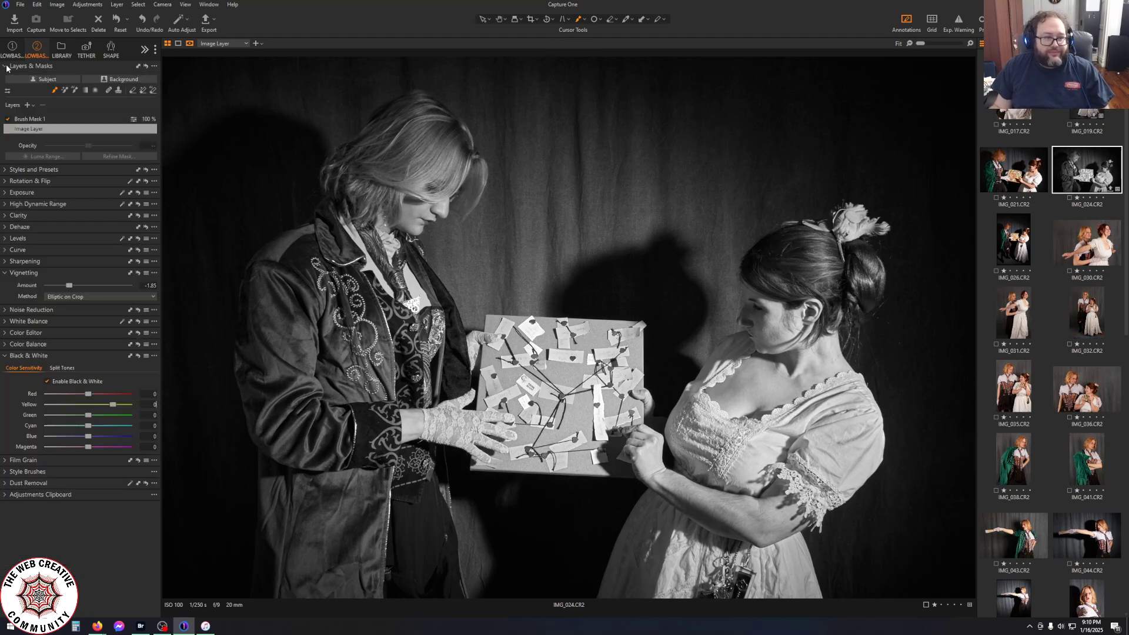
left_click(5, 69)
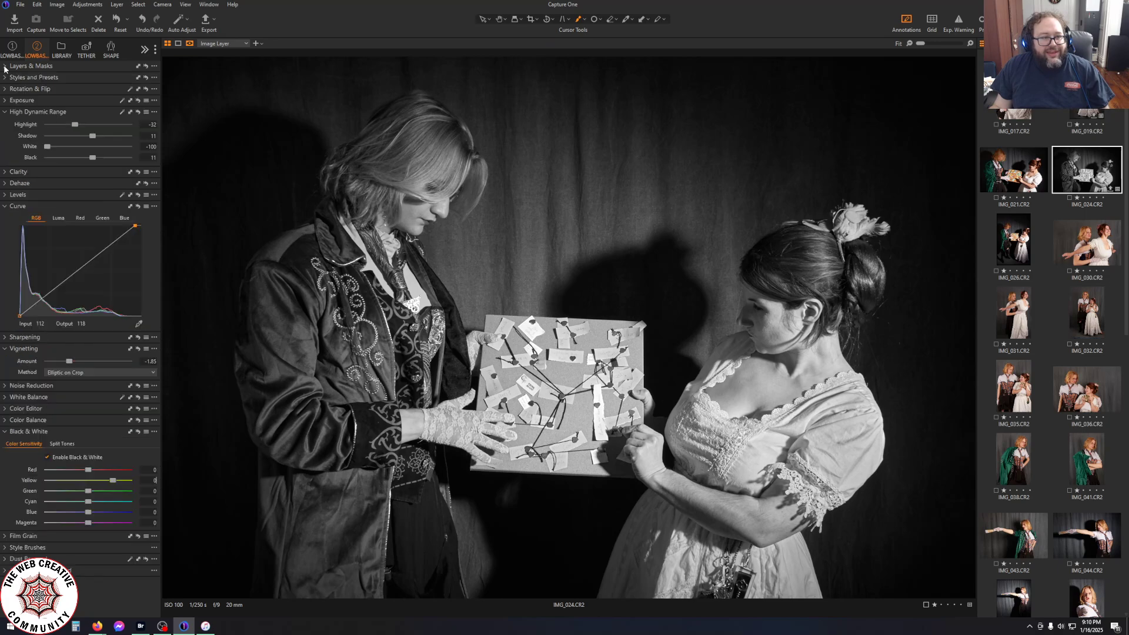
left_click(5, 79)
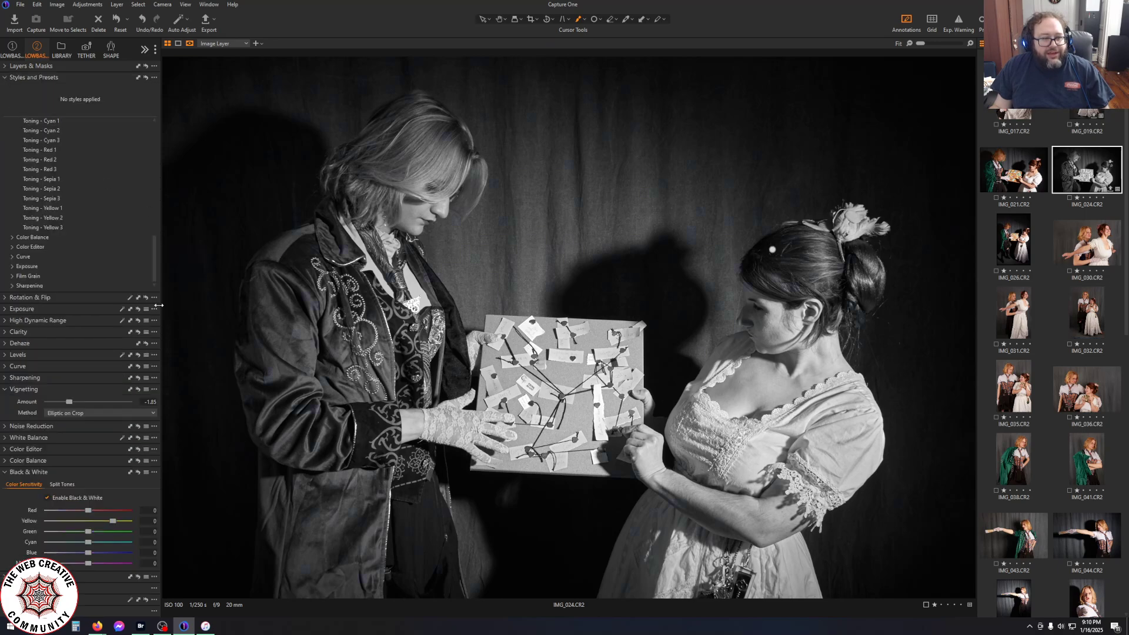
scroll(131, 279, "up", 5)
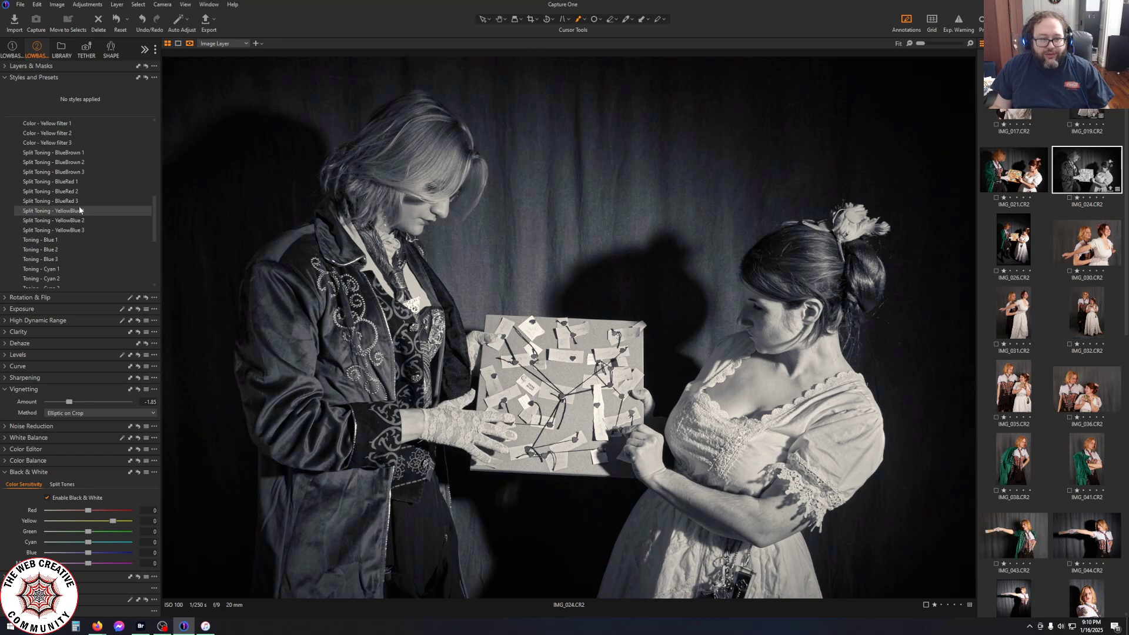
scroll(80, 207, "down", 3)
scroll(79, 207, "down", 3)
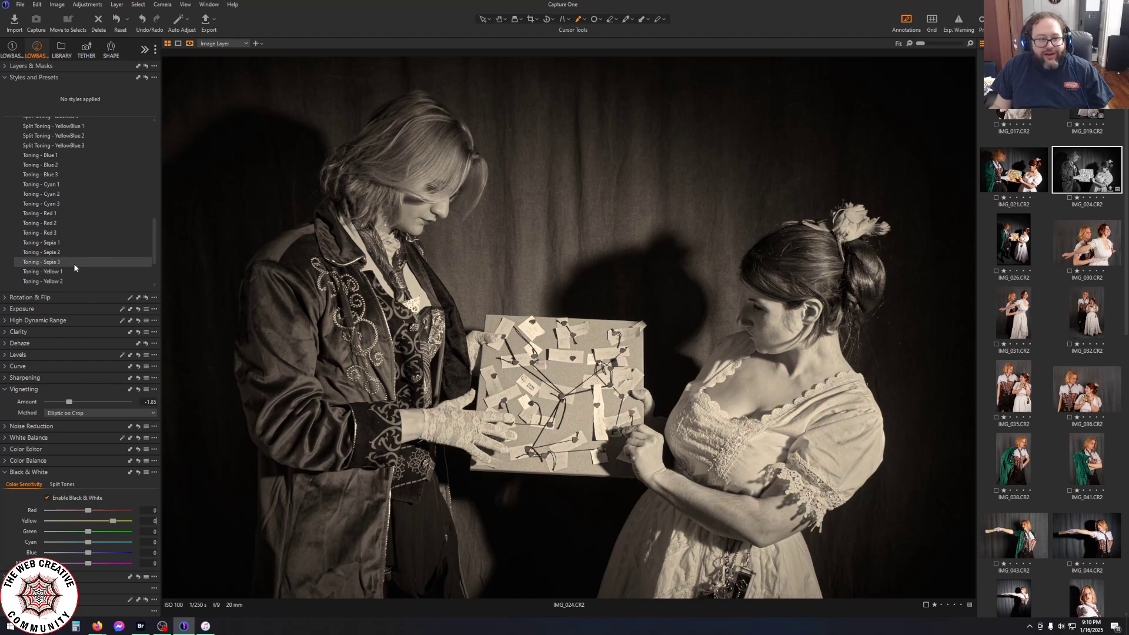
scroll(74, 271, "down", 3)
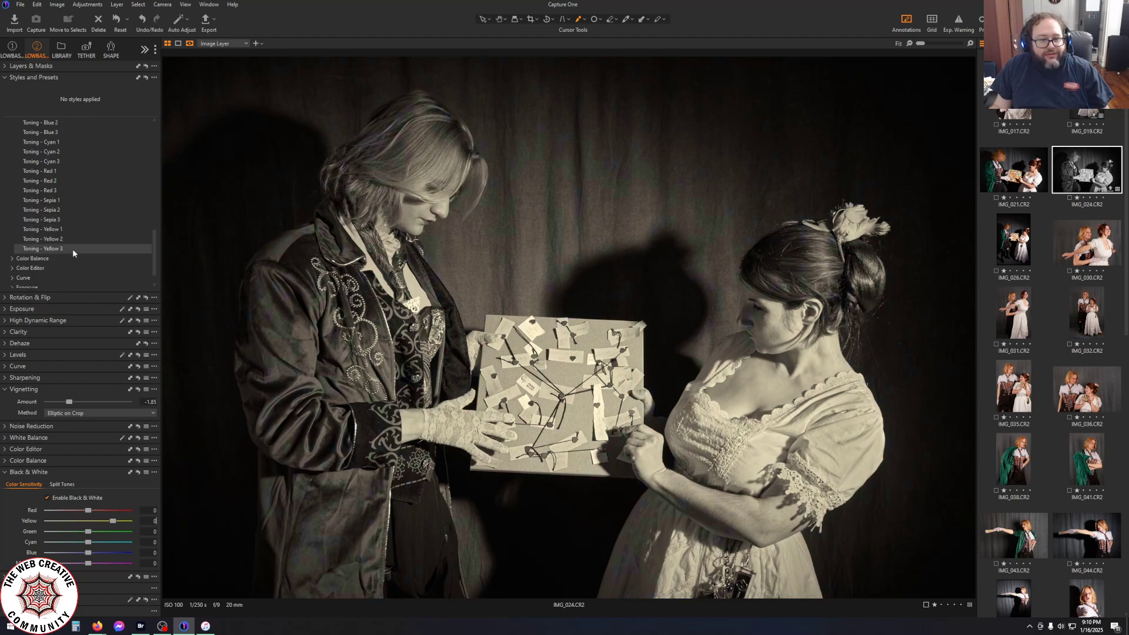
scroll(72, 249, "up", 5)
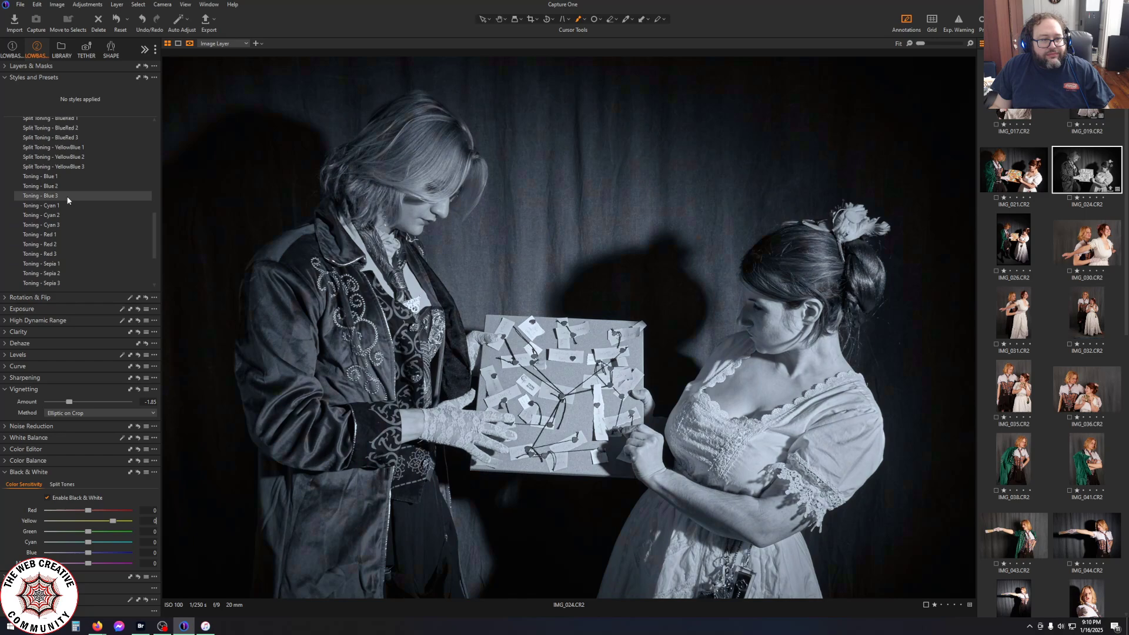
scroll(68, 199, "up", 2)
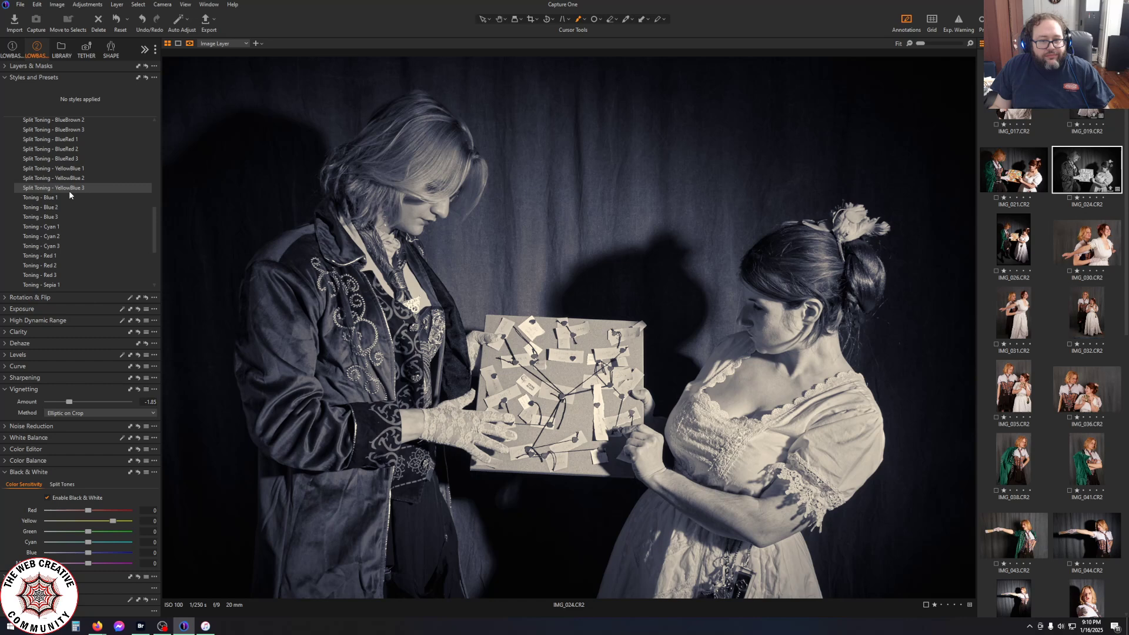
scroll(68, 191, "up", 4)
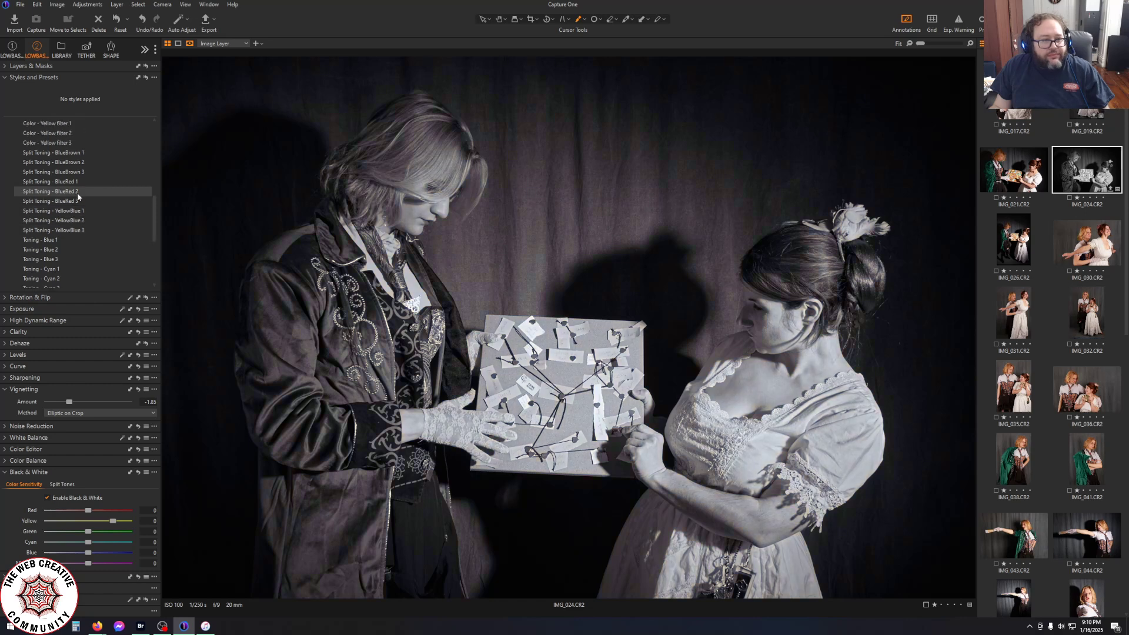
scroll(77, 192, "up", 6)
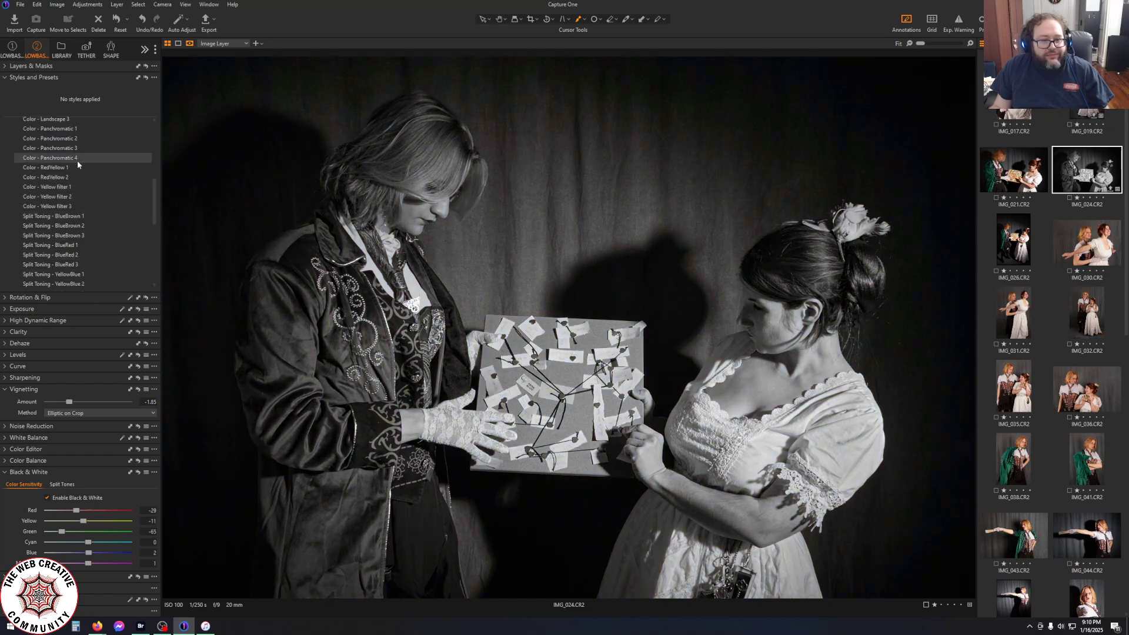
scroll(77, 162, "up", 4)
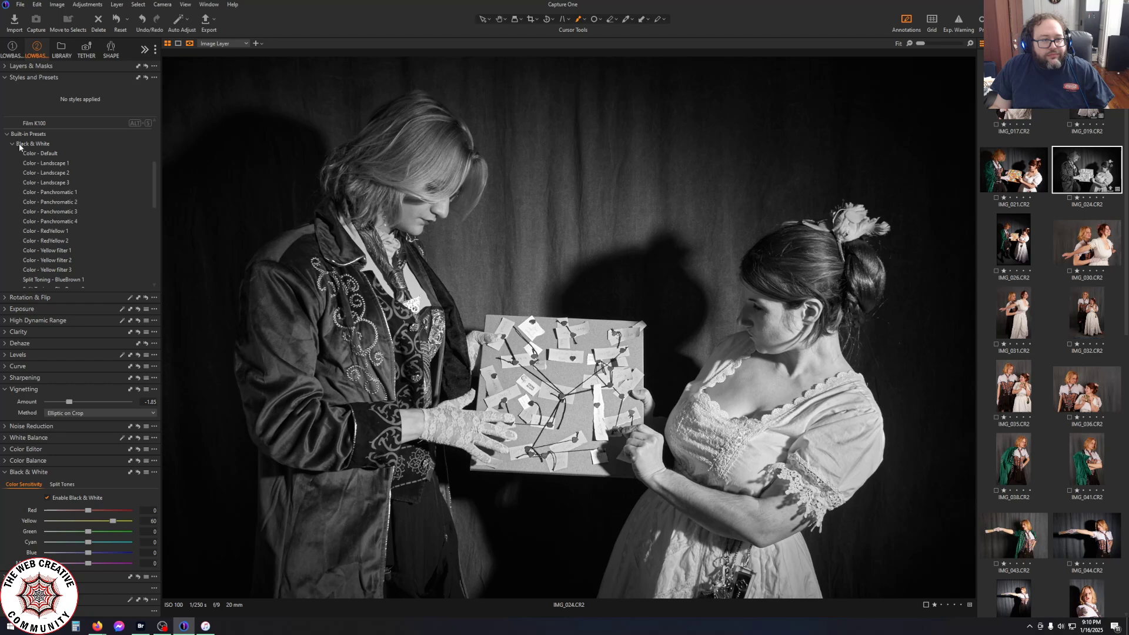
scroll(65, 147, "up", 2)
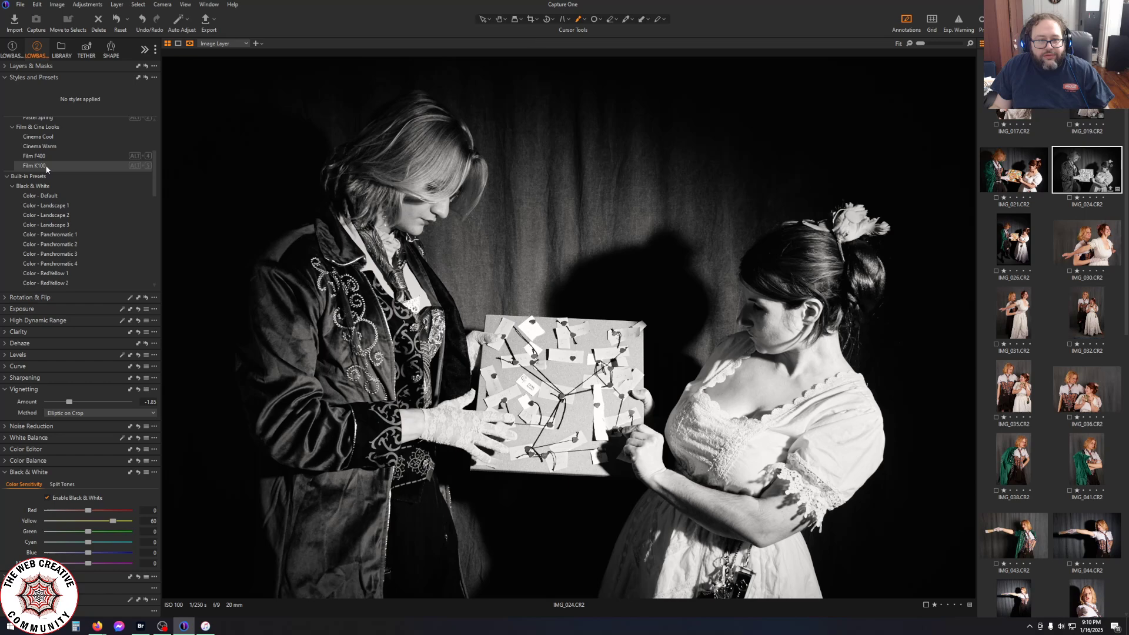
scroll(46, 170, "up", 2)
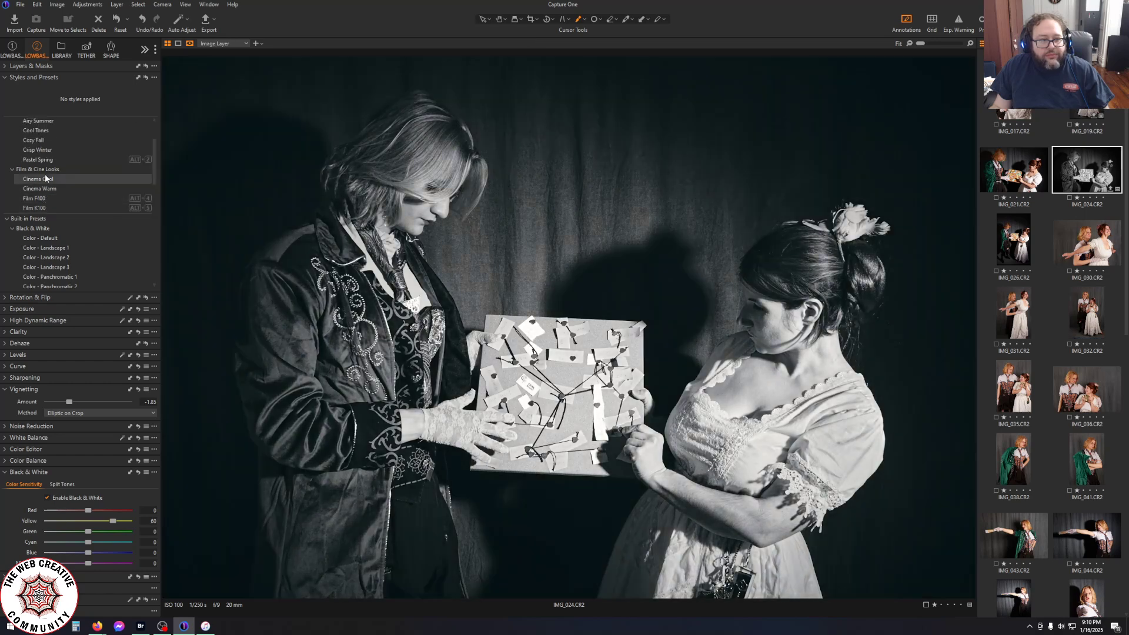
scroll(52, 176, "up", 2)
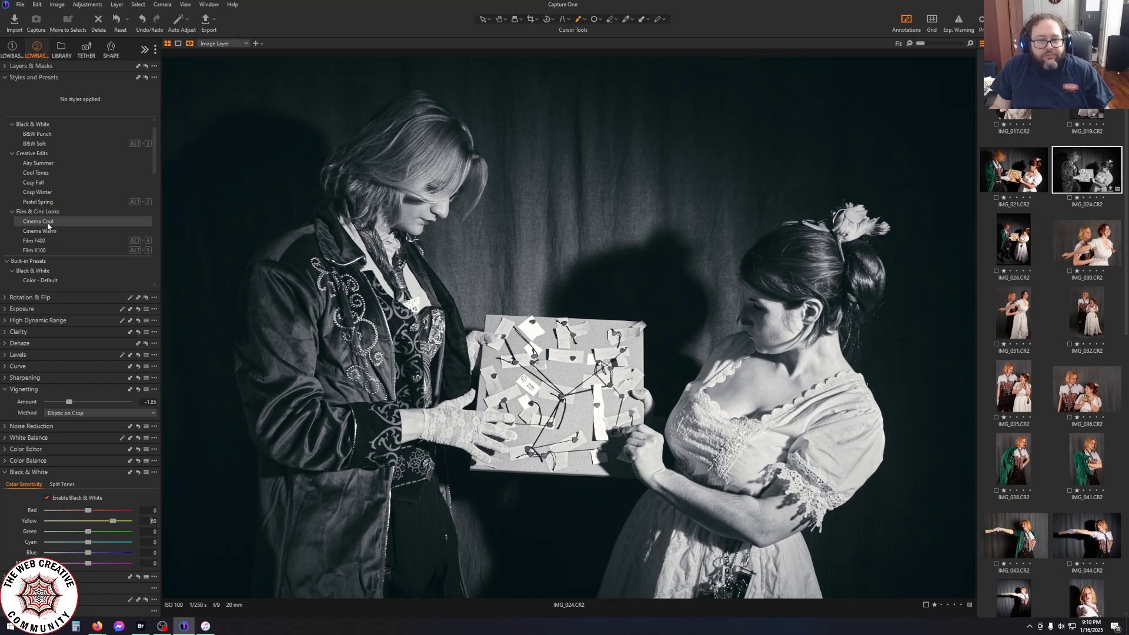
Apply the built-in Black & White preset Toning - Sepia 3 to IMG_024.CR2
scroll(53, 230, "down", 10)
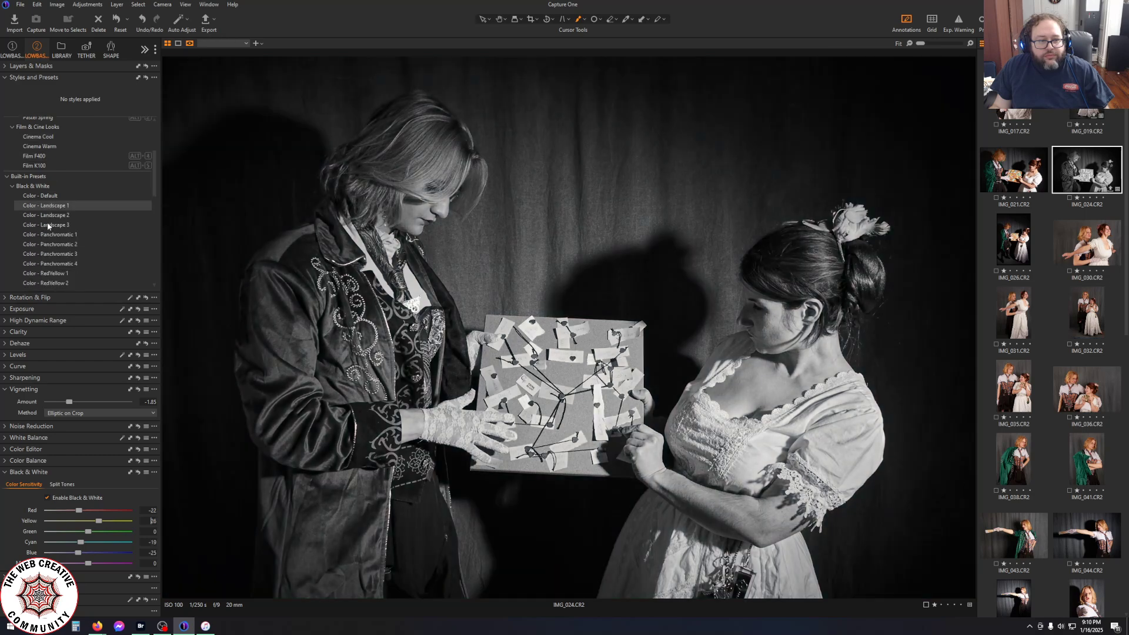
scroll(59, 238, "down", 5)
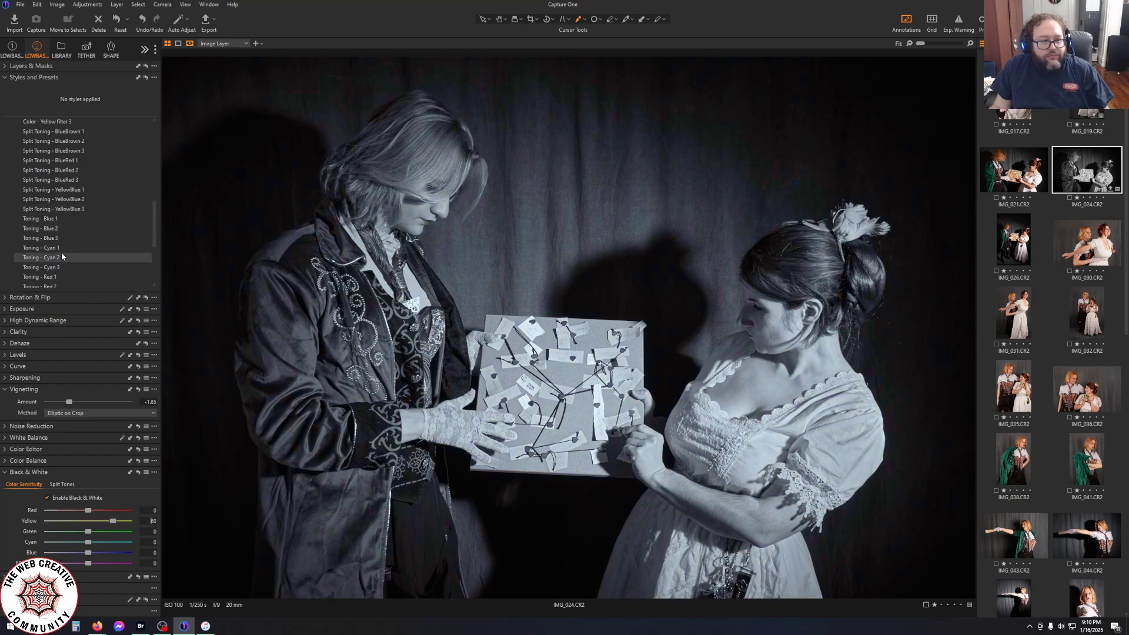
scroll(61, 259, "down", 3)
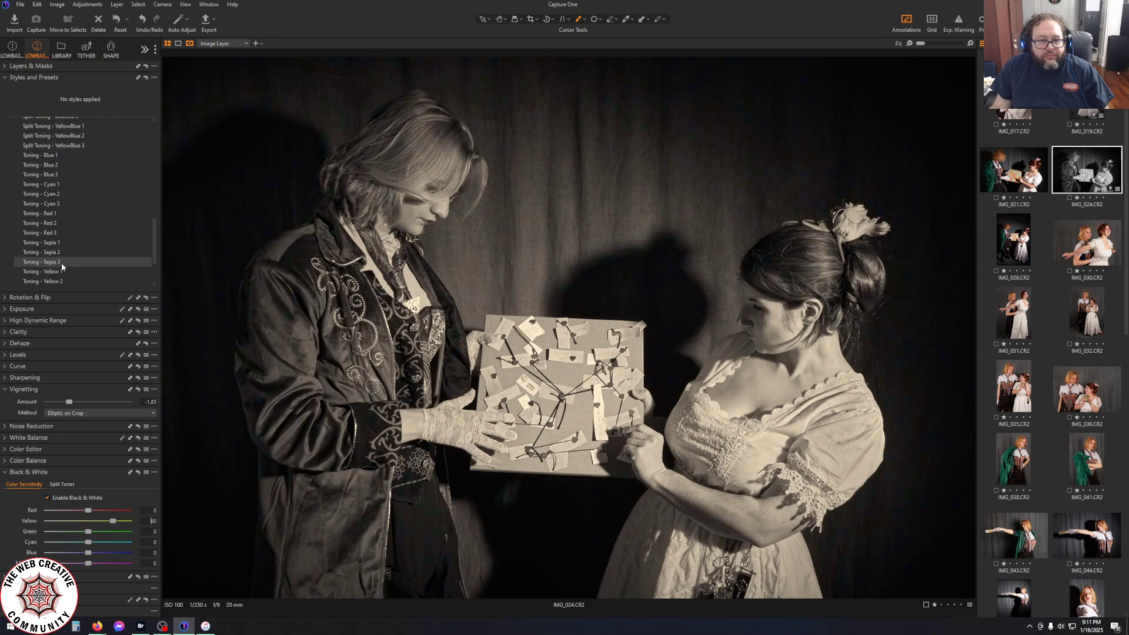
left_click(62, 262)
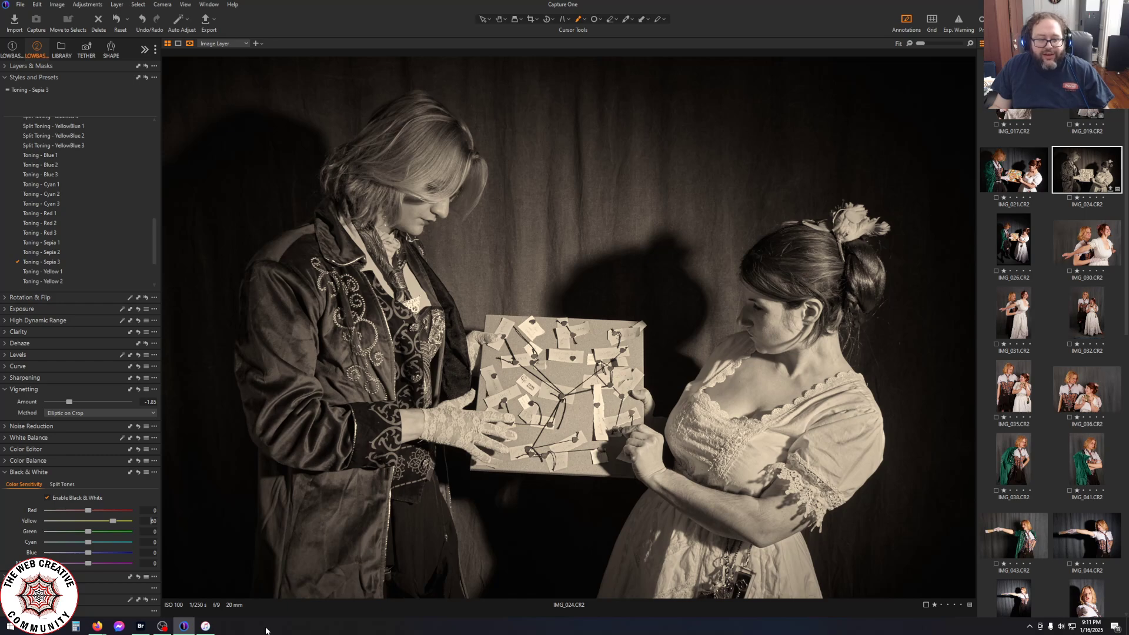
Export the sepia version as an uncompressed 8-bit Adobe RGB TIFF named 024 sepia into the C1 Edits folder
left_click(206, 22)
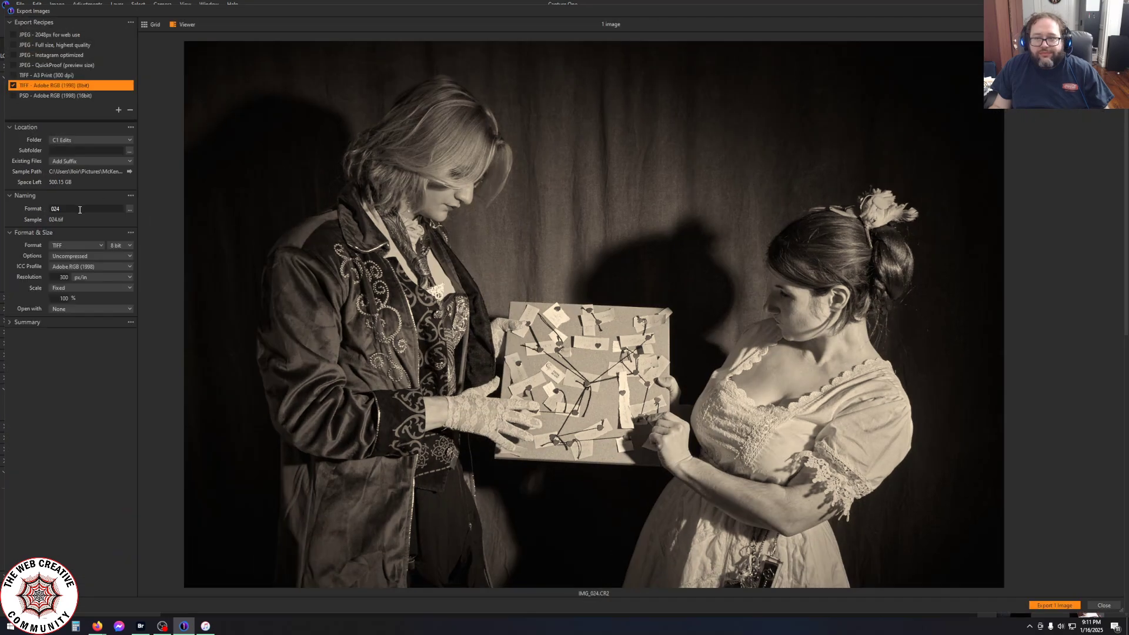
type("sepia")
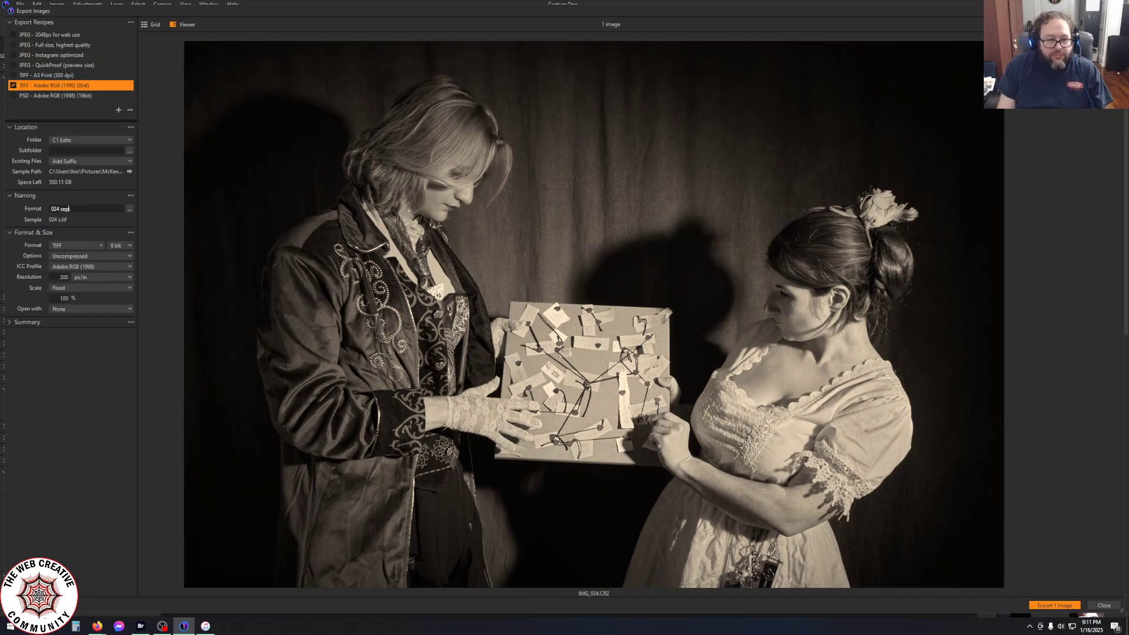
left_click(1042, 606)
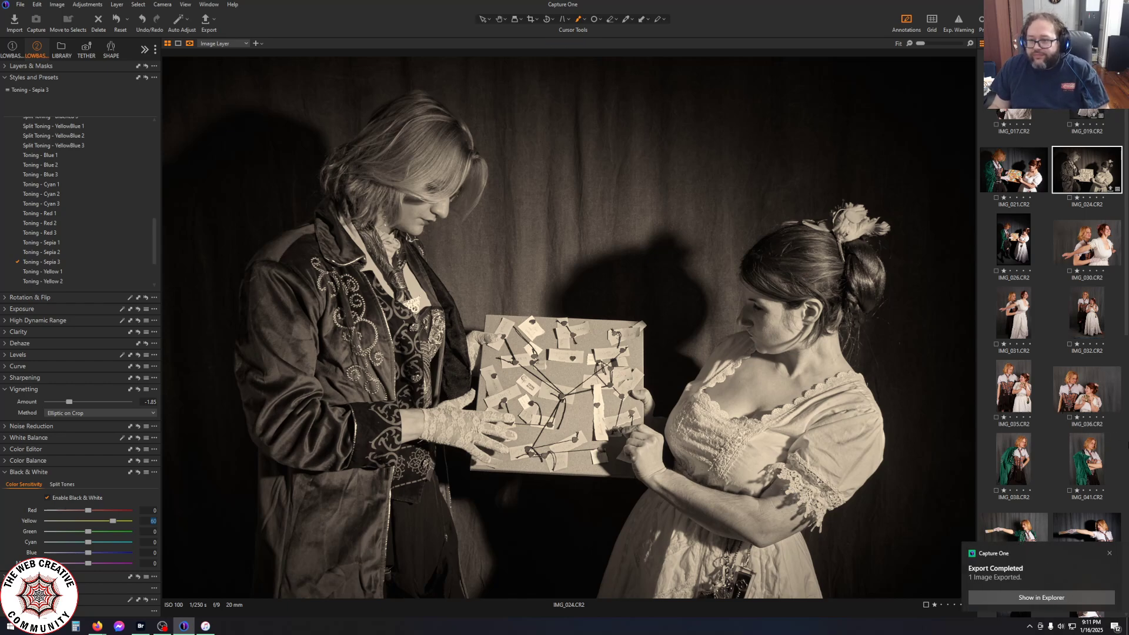
Look through the remaining thumbnails and select IMG_036.CR2 for editing
scroll(1119, 445, "down", 5)
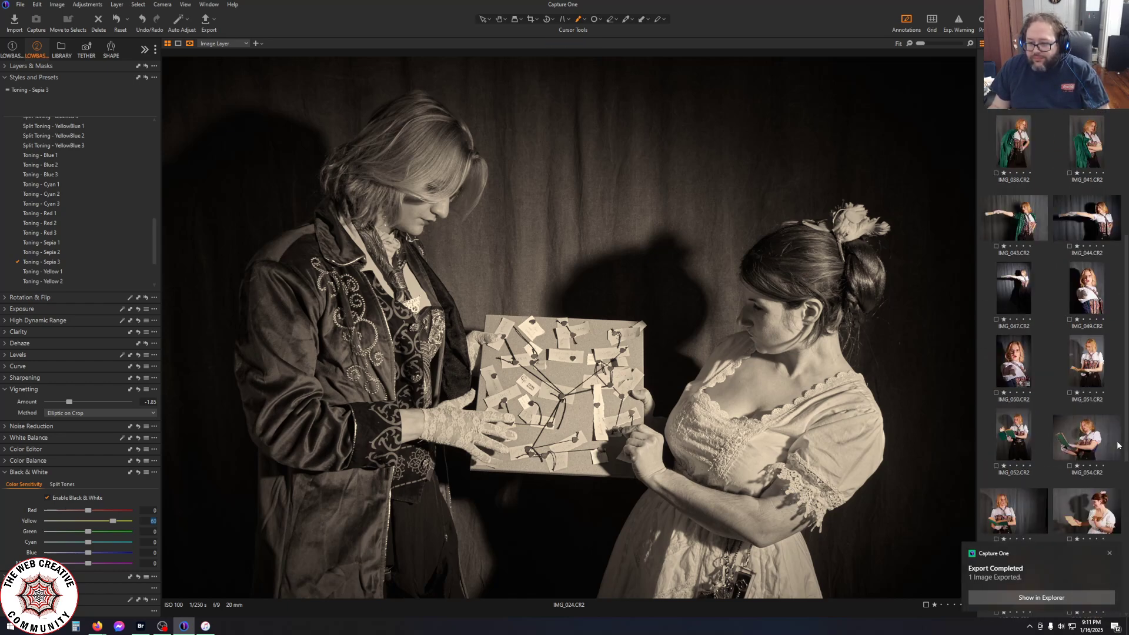
scroll(1119, 445, "down", 2)
scroll(1118, 445, "down", 5)
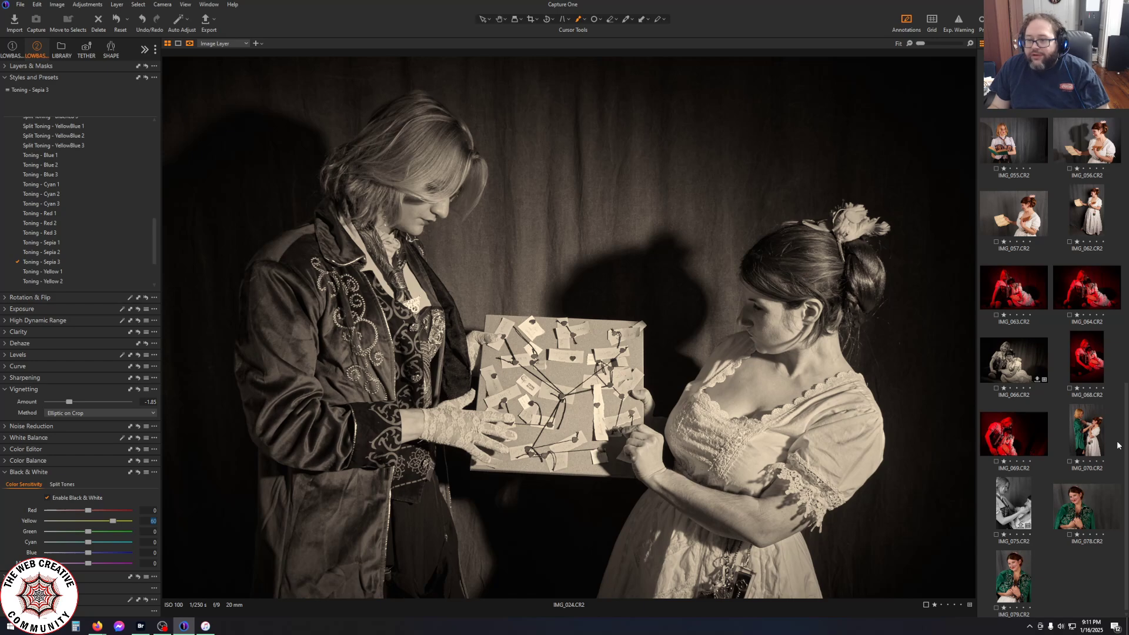
scroll(1119, 446, "up", 8)
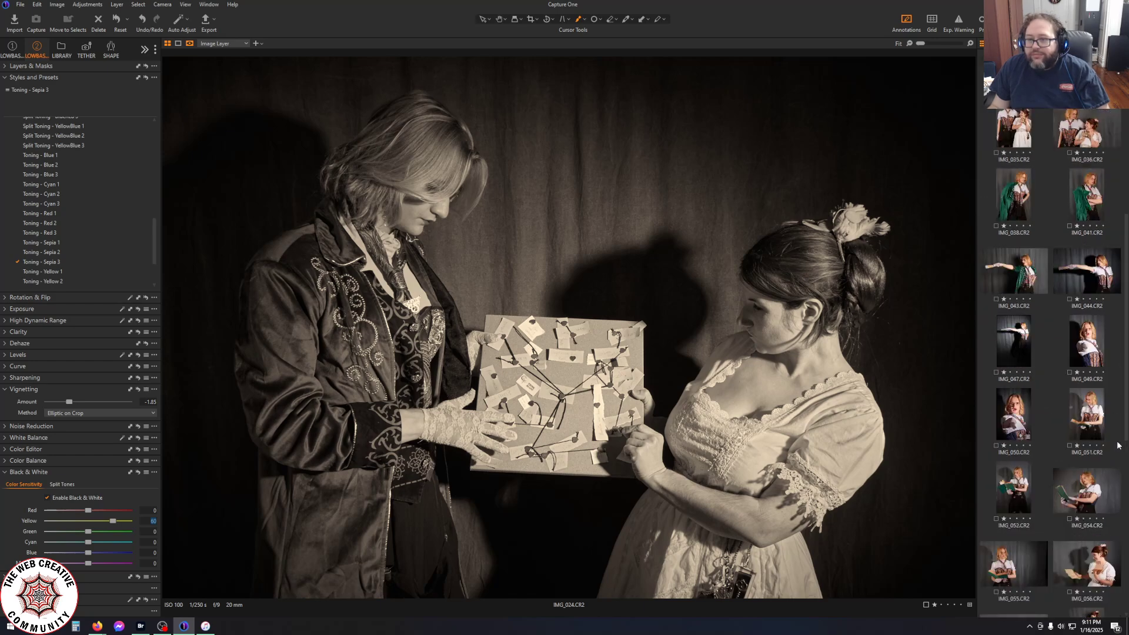
scroll(1119, 445, "up", 2)
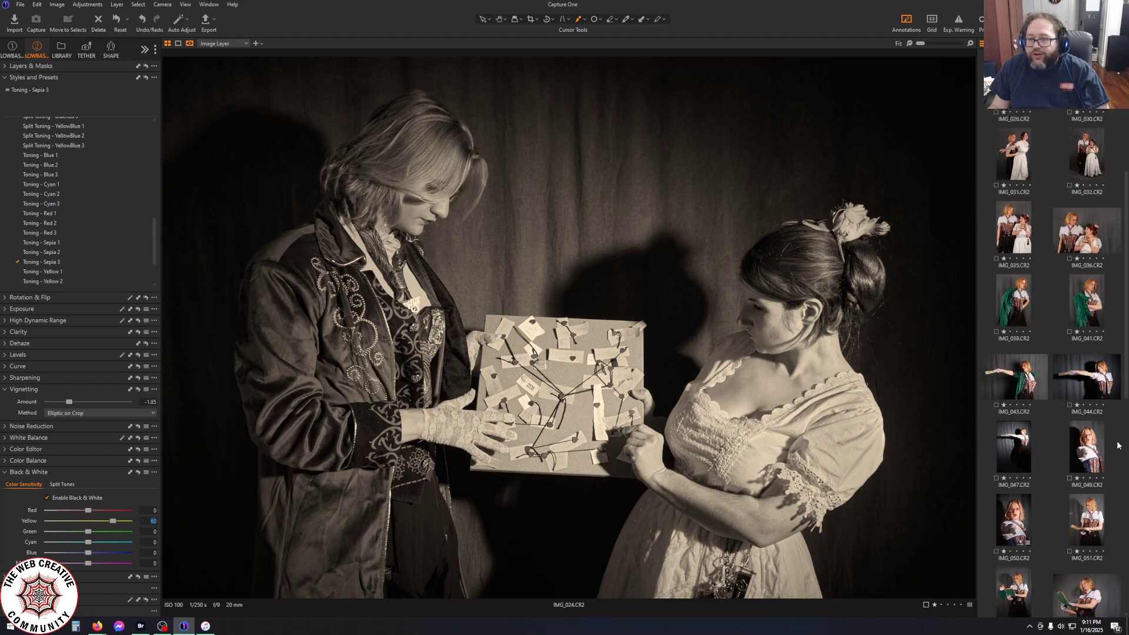
left_click(1095, 233)
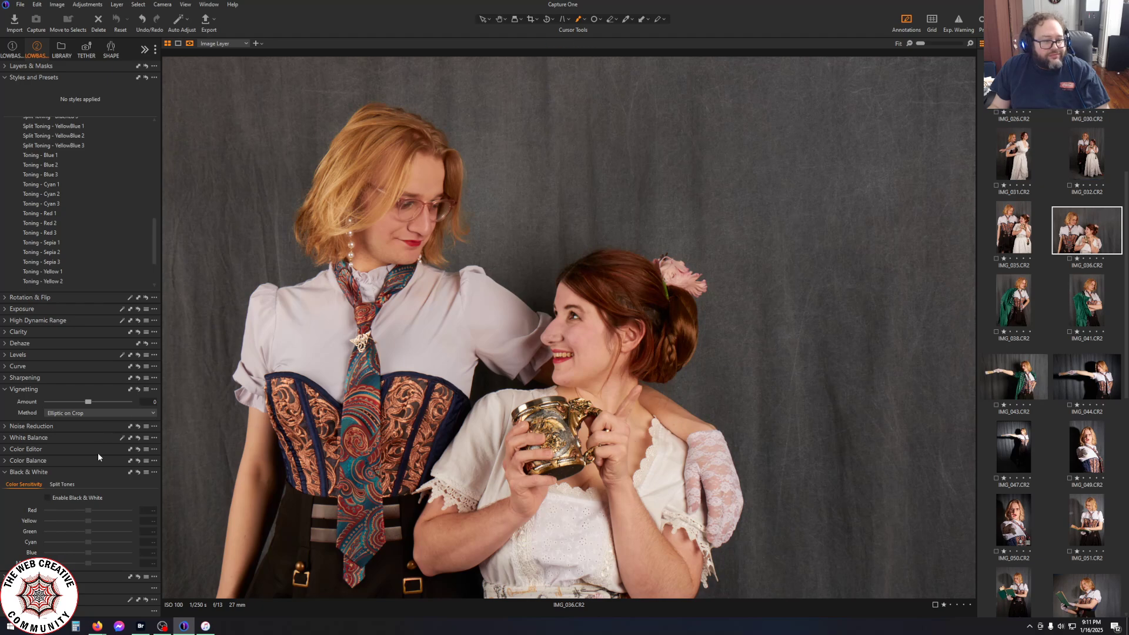
Pull the RGB curve's white point slightly inward, and set High Dynamic Range Highlight to -100, White to -100 and Black to 17
left_click(5, 78)
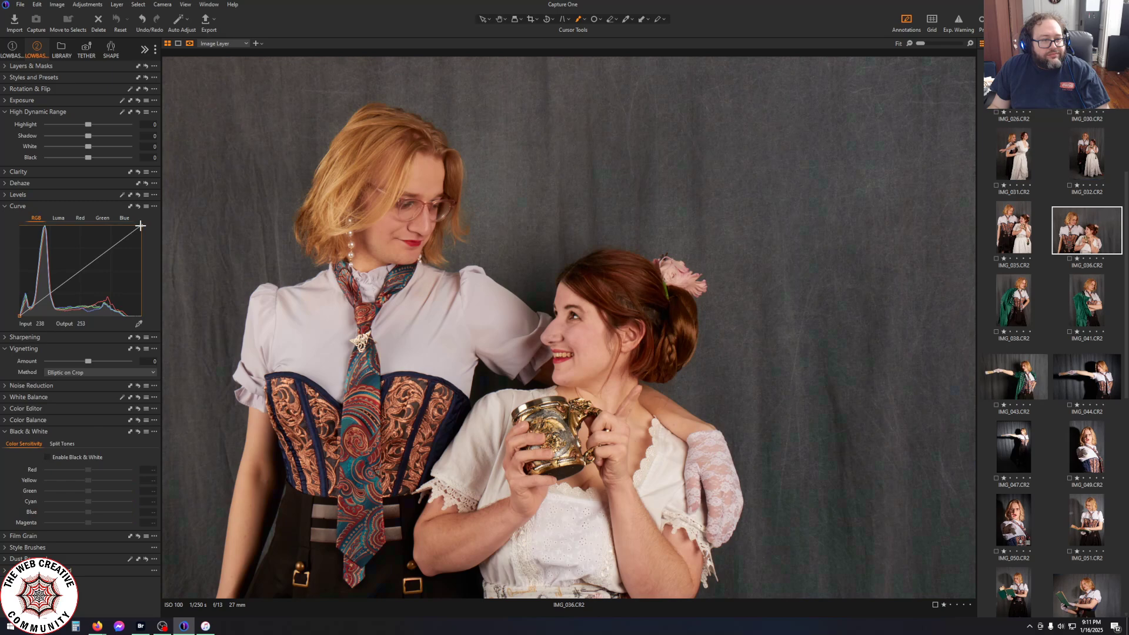
left_click_drag(140, 226, 130, 226)
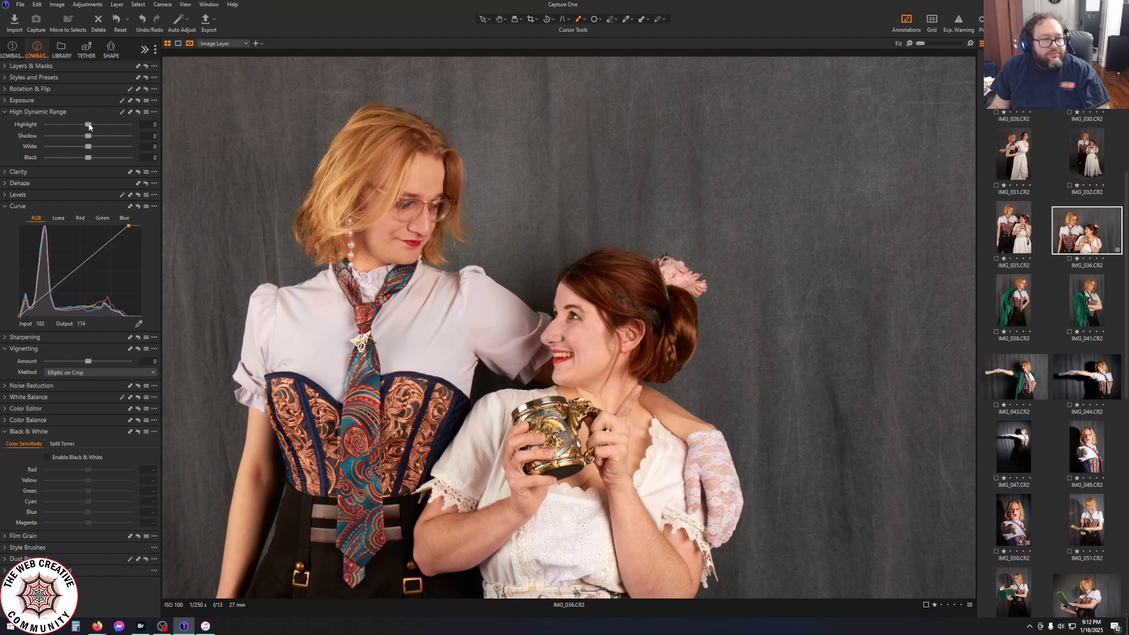
left_click_drag(88, 125, 13, 123)
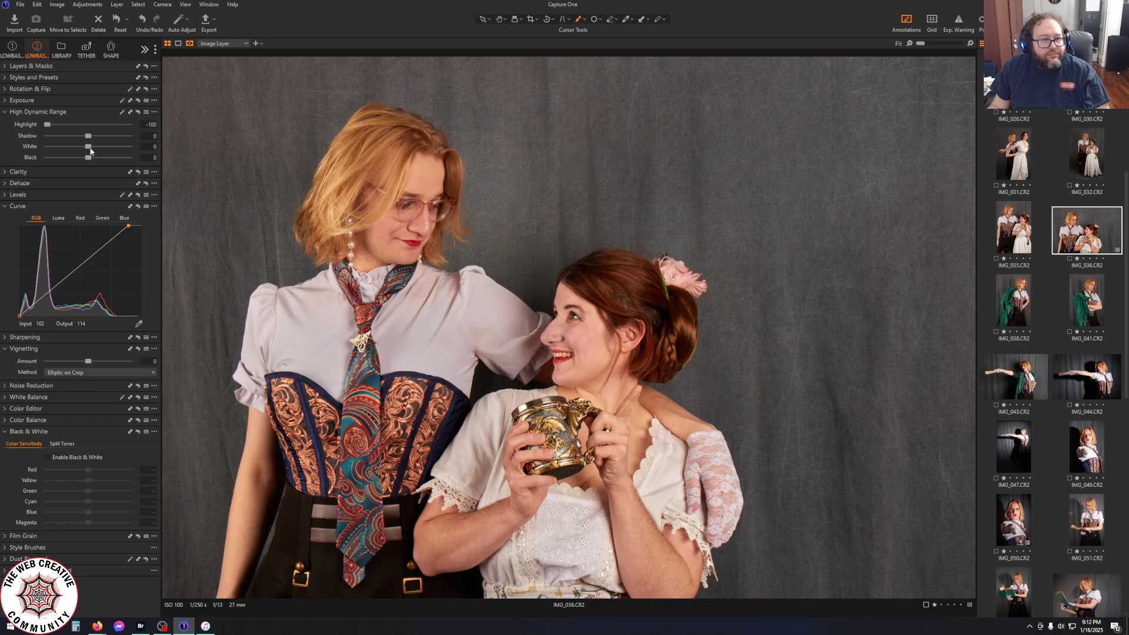
left_click_drag(89, 148, 1, 149)
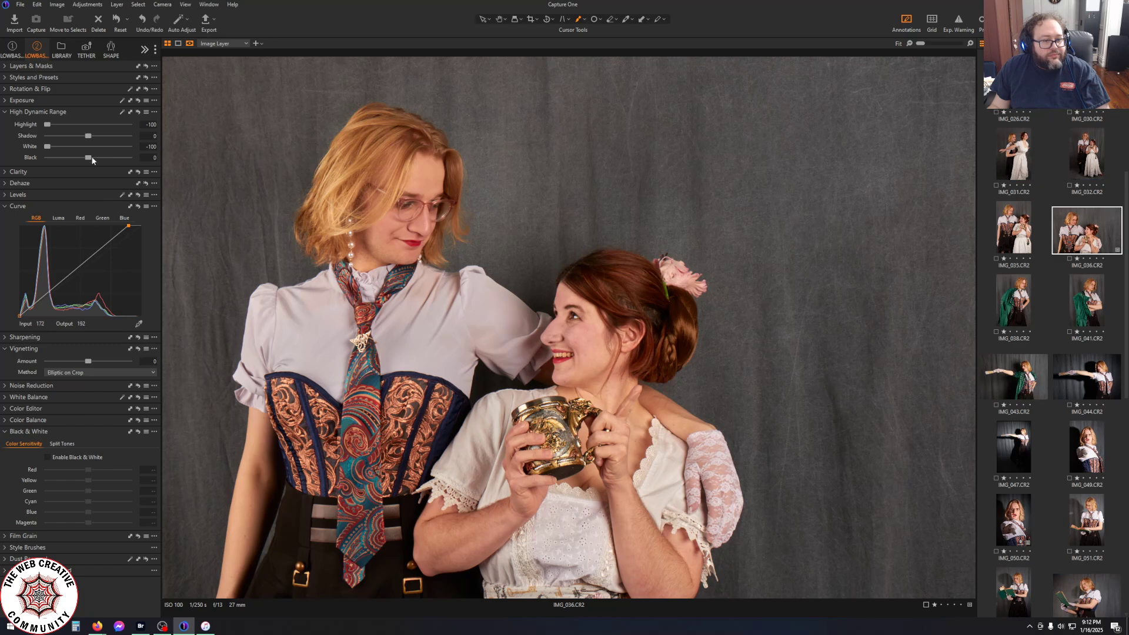
left_click_drag(92, 159, 97, 160)
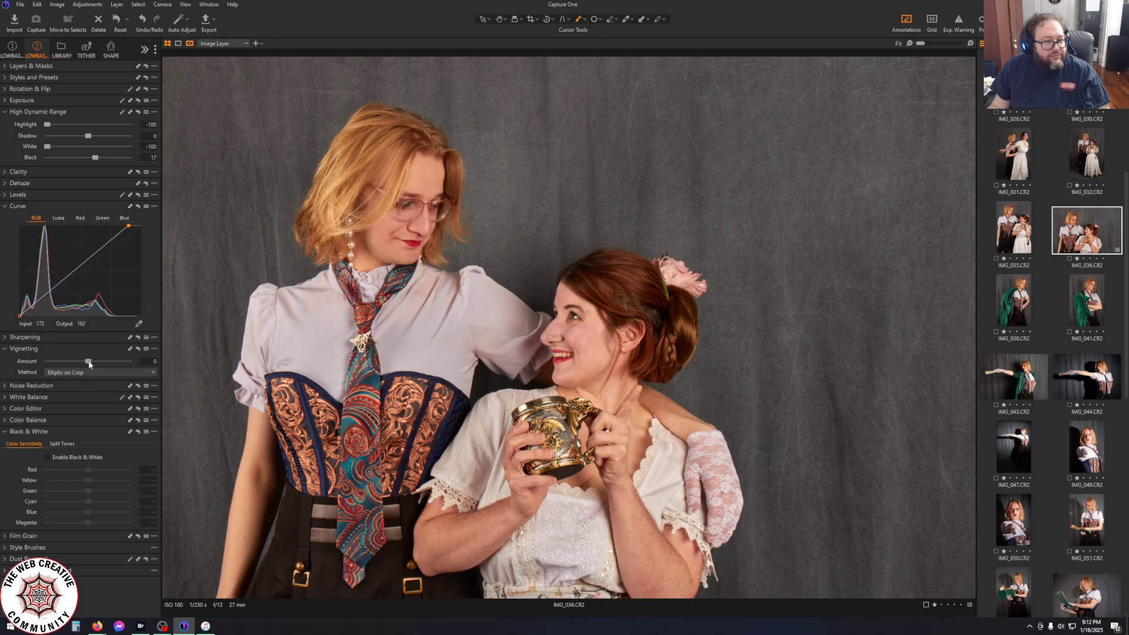
Reduce the saturation of the yellows to -80 and of the reds to -4.3 with the basic Color Editor
left_click(6, 409)
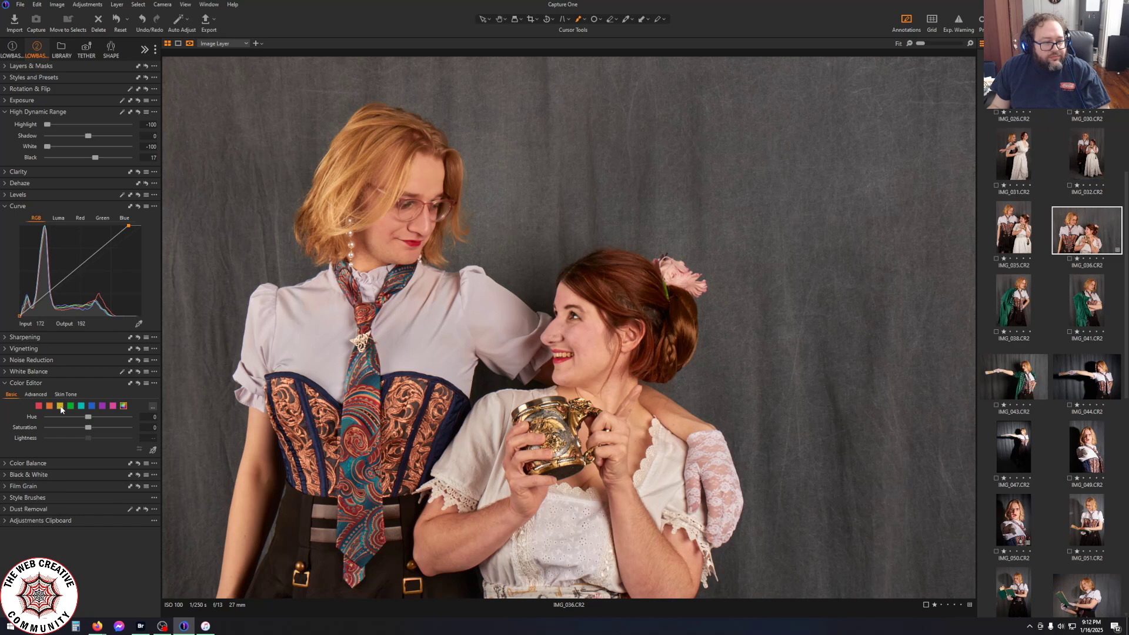
left_click(61, 406)
left_click_drag(89, 428, 64, 425)
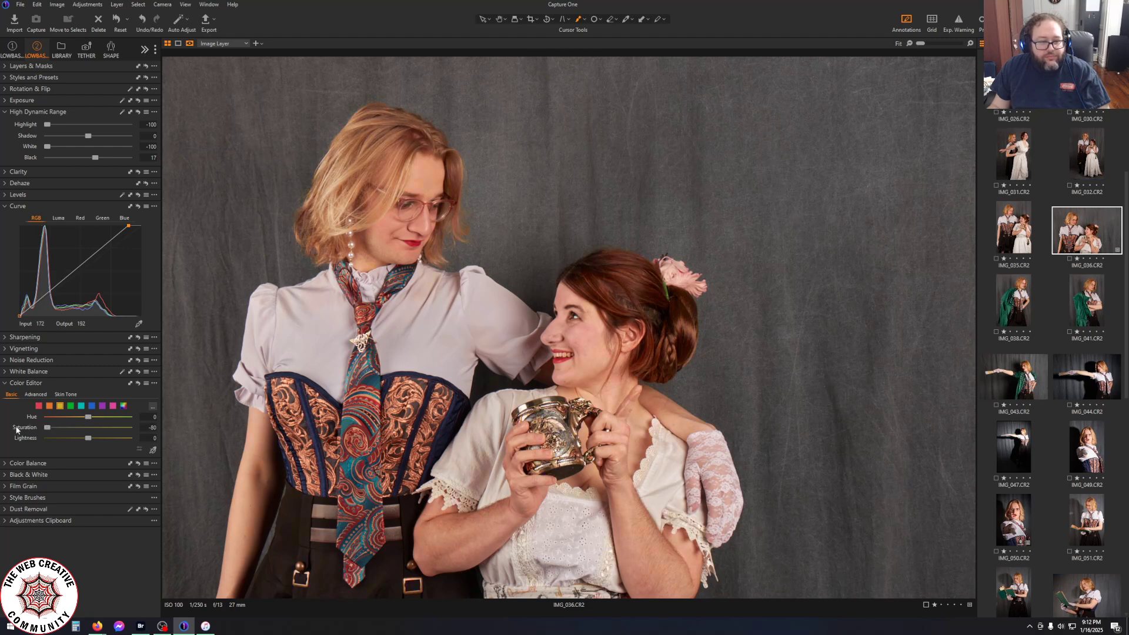
left_click(40, 406)
mouse_move(90, 430)
left_mouse_down()
mouse_move(73, 428)
mouse_move(88, 429)
left_mouse_up()
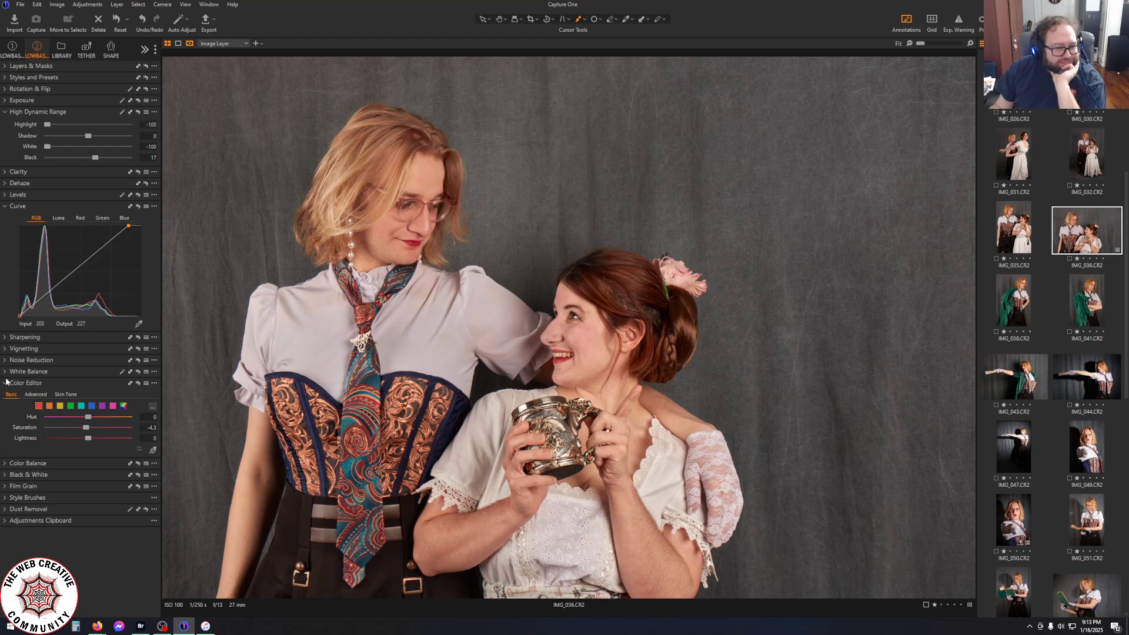
Darken the edges of IMG_036.CR2 with an Elliptic on Crop vignette, setting the amount to -1.76
left_click(5, 349)
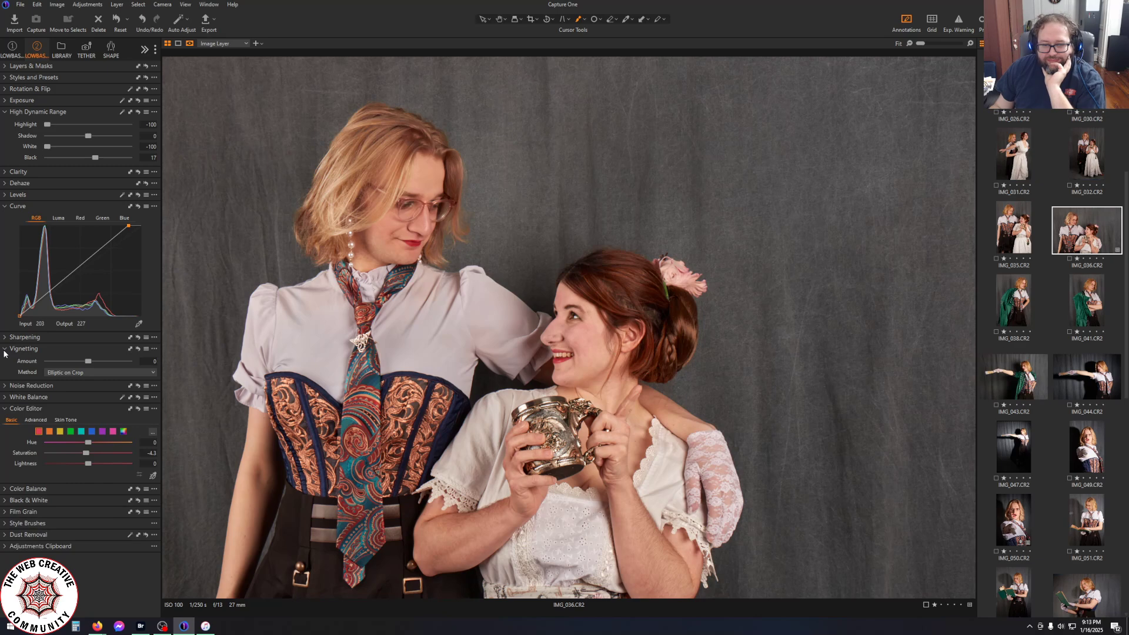
left_click_drag(88, 362, 73, 361)
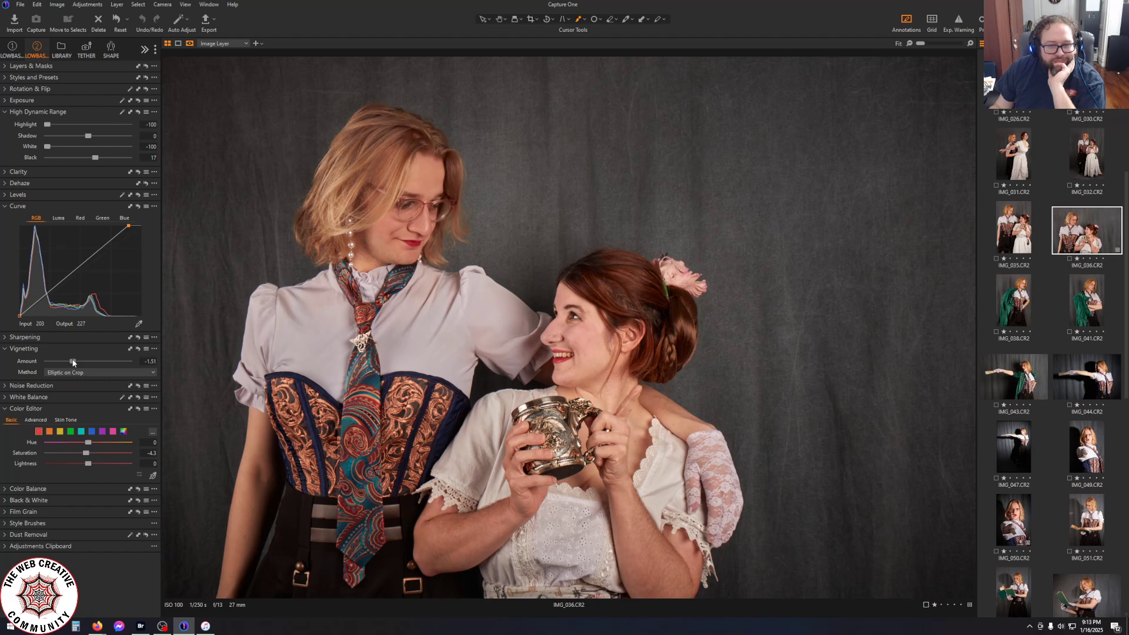
left_click_drag(73, 362, 72, 363)
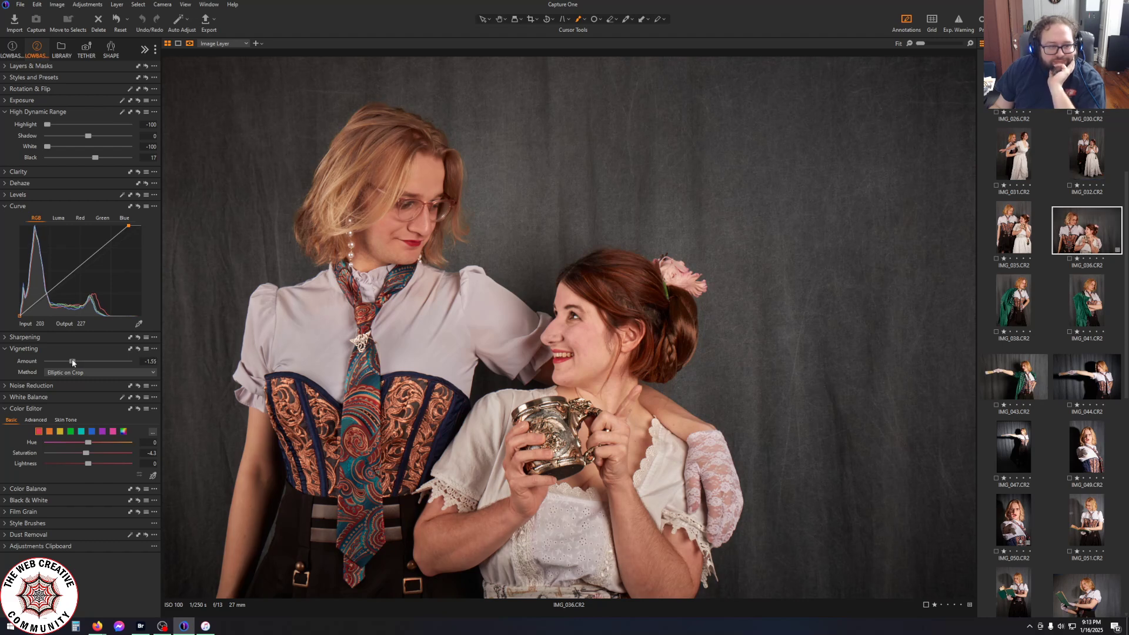
left_click_drag(72, 363, 70, 363)
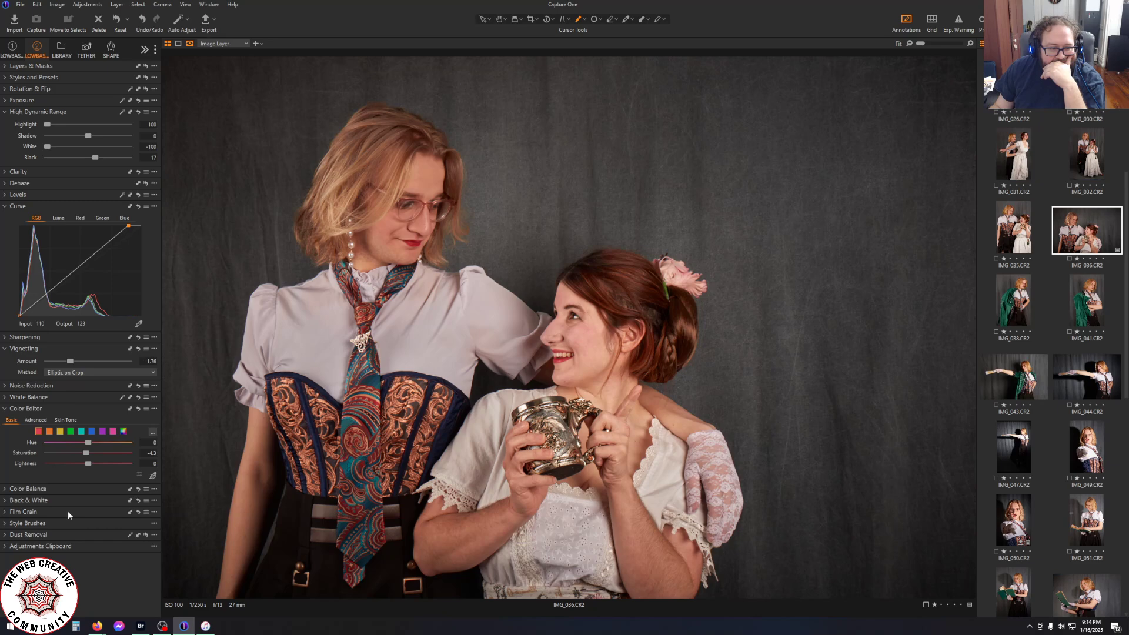
Raise the High Dynamic Range Black value of IMG_036.CR2 to 33
left_click(4, 513)
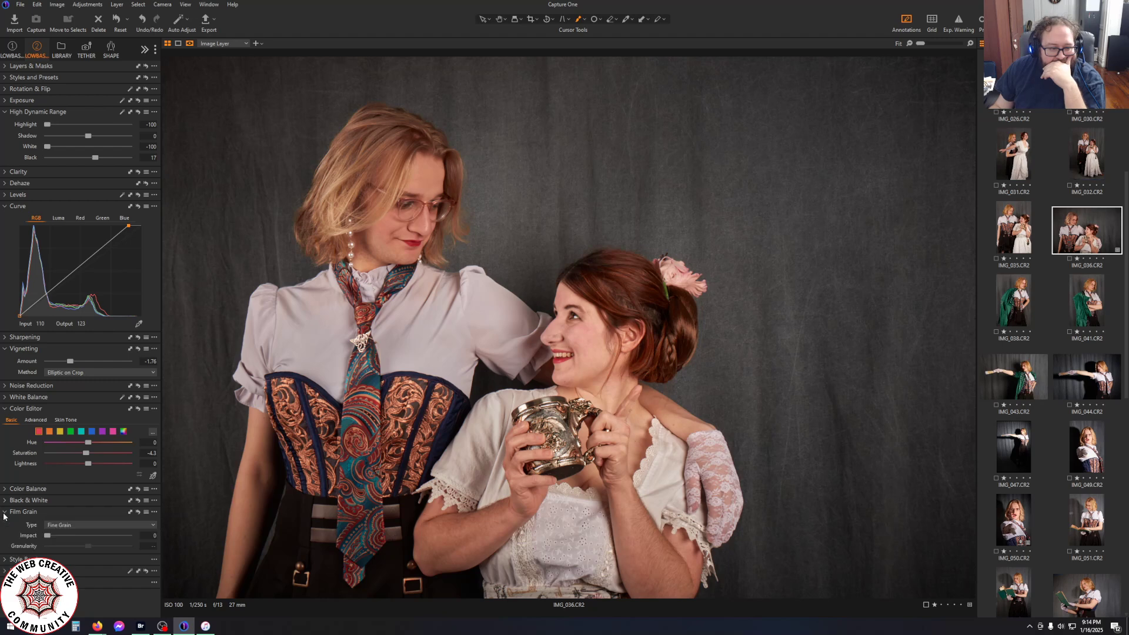
left_click(4, 514)
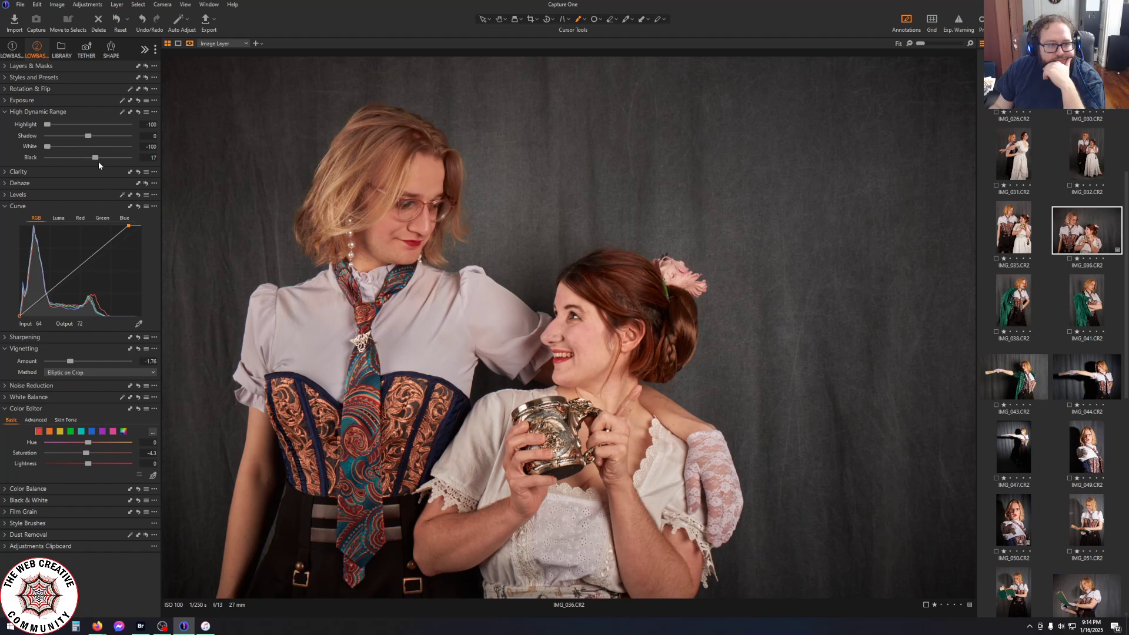
mouse_move(98, 162)
left_mouse_down()
mouse_move(114, 160)
mouse_move(105, 163)
left_mouse_up()
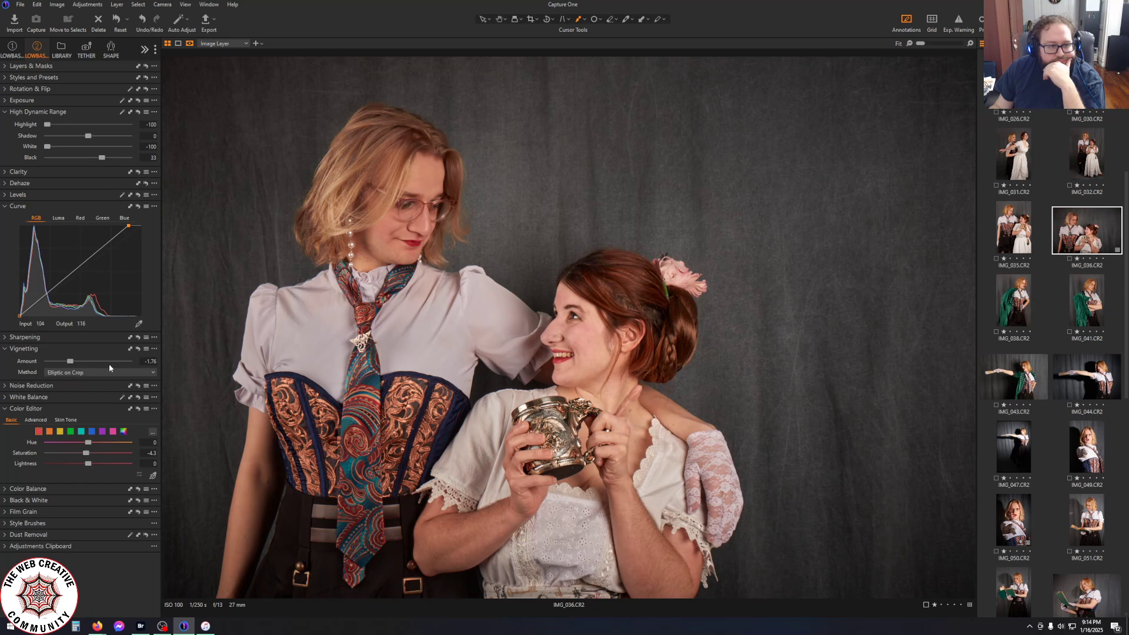
Compare the photo before and after editing, and set the saturation of the reds to -5 in the basic Color Editor
key("y")
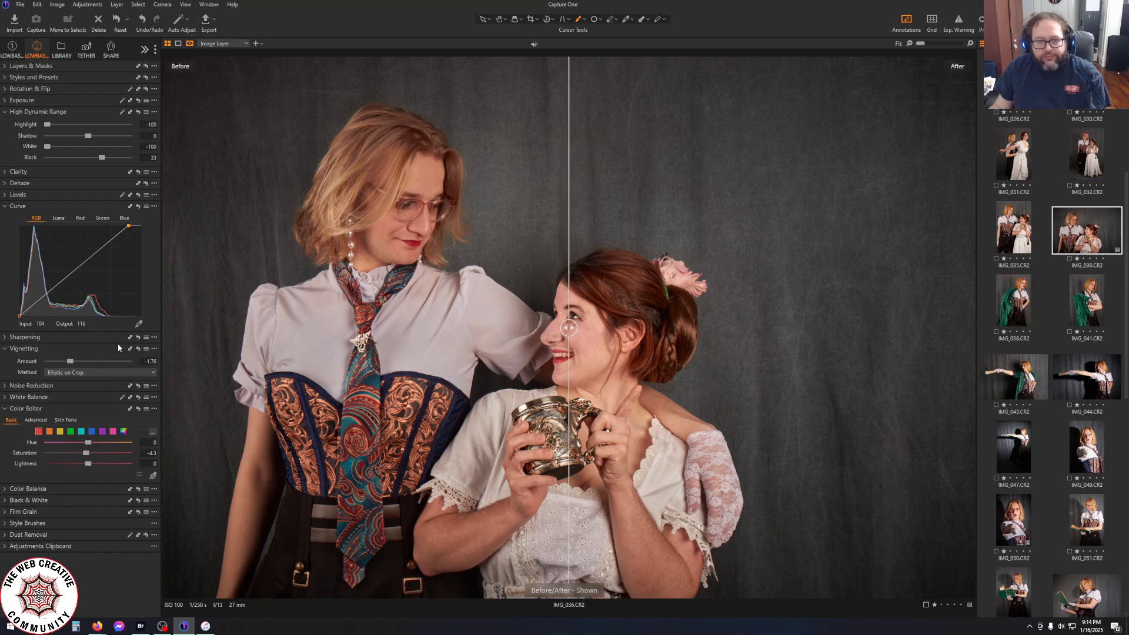
left_click_drag(569, 327, 95, 311)
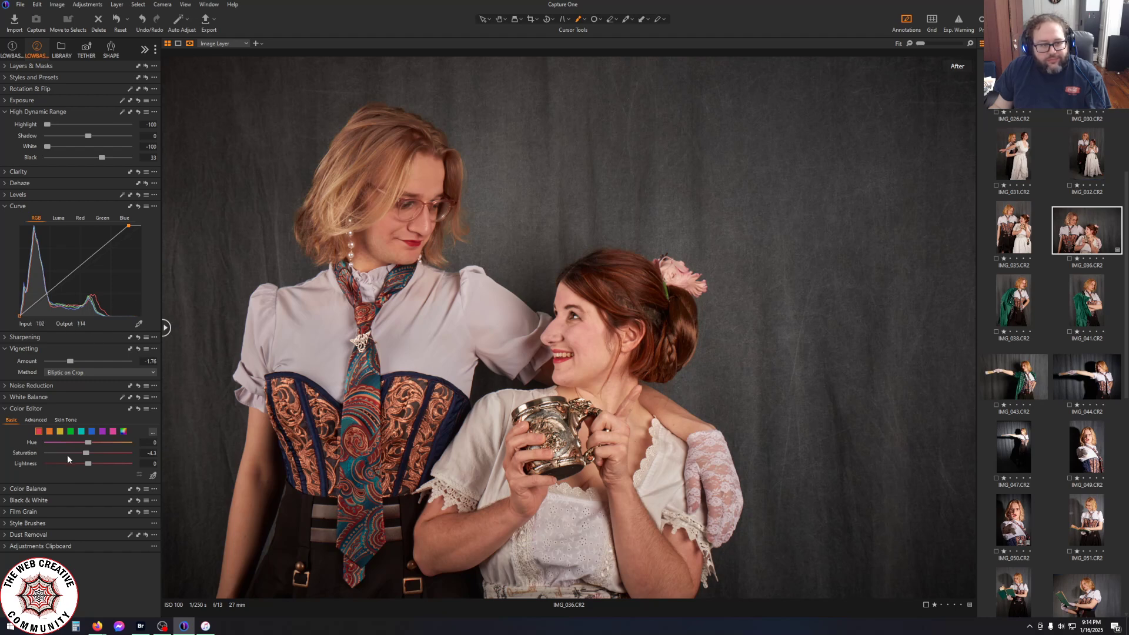
left_click_drag(88, 456, 87, 455)
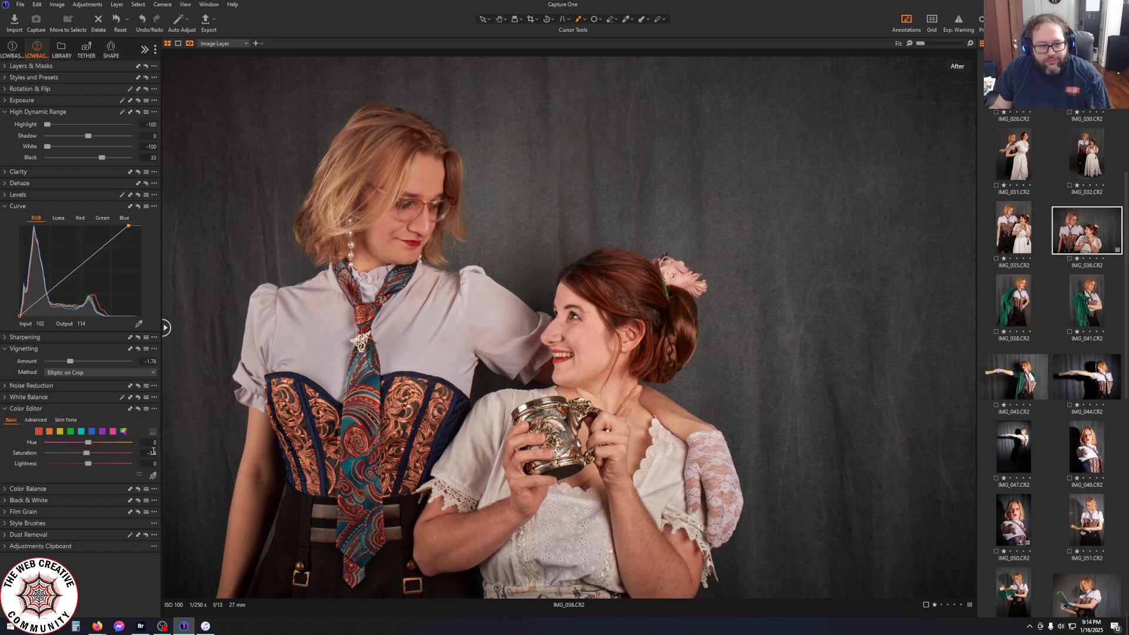
left_click(154, 452)
type("-5")
key("Return")
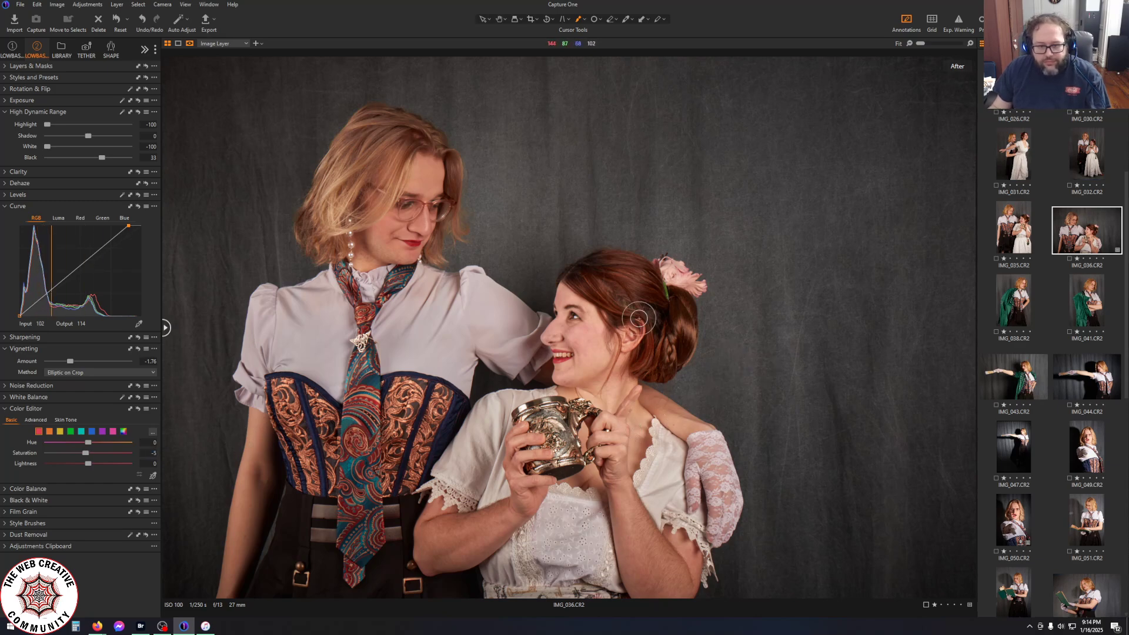
scroll(560, 500, "up", 2)
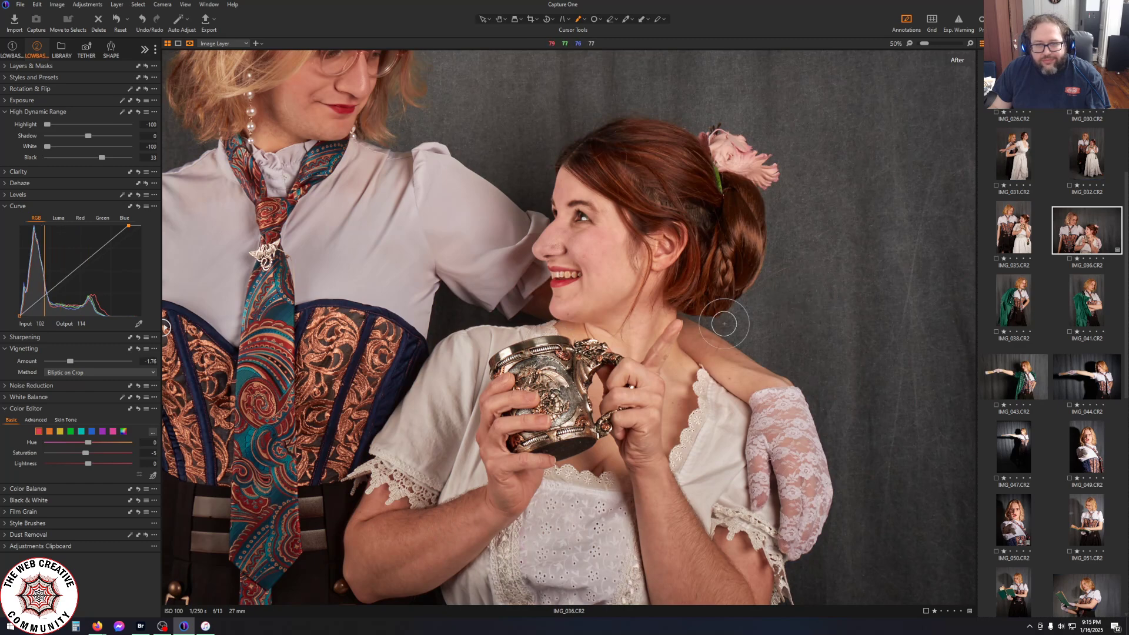
scroll(672, 353, "down", 2)
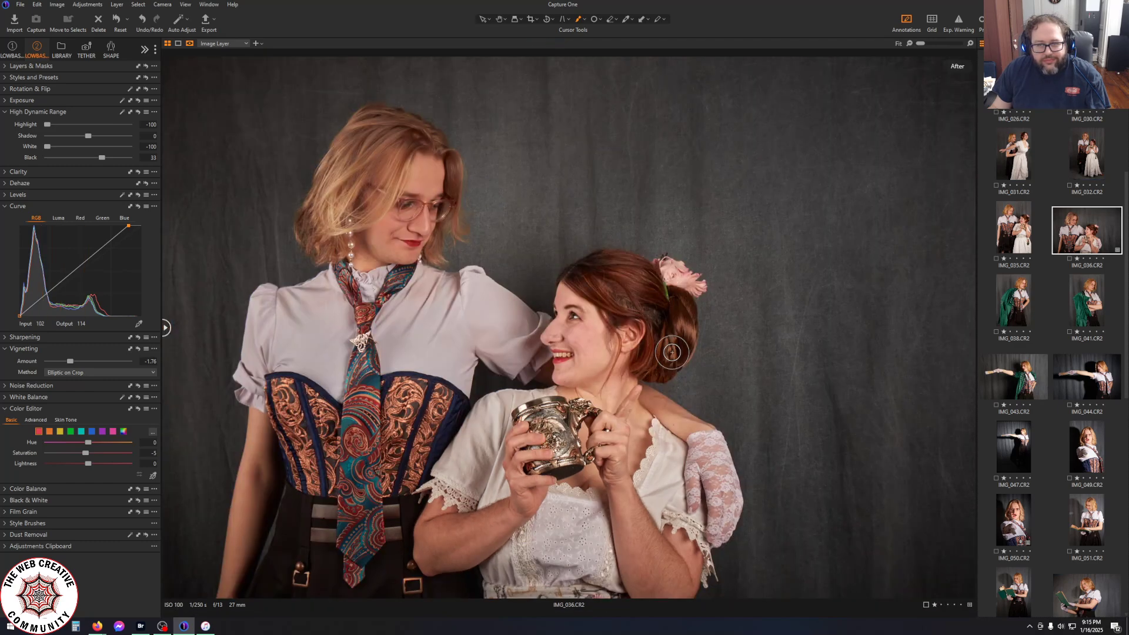
key("y")
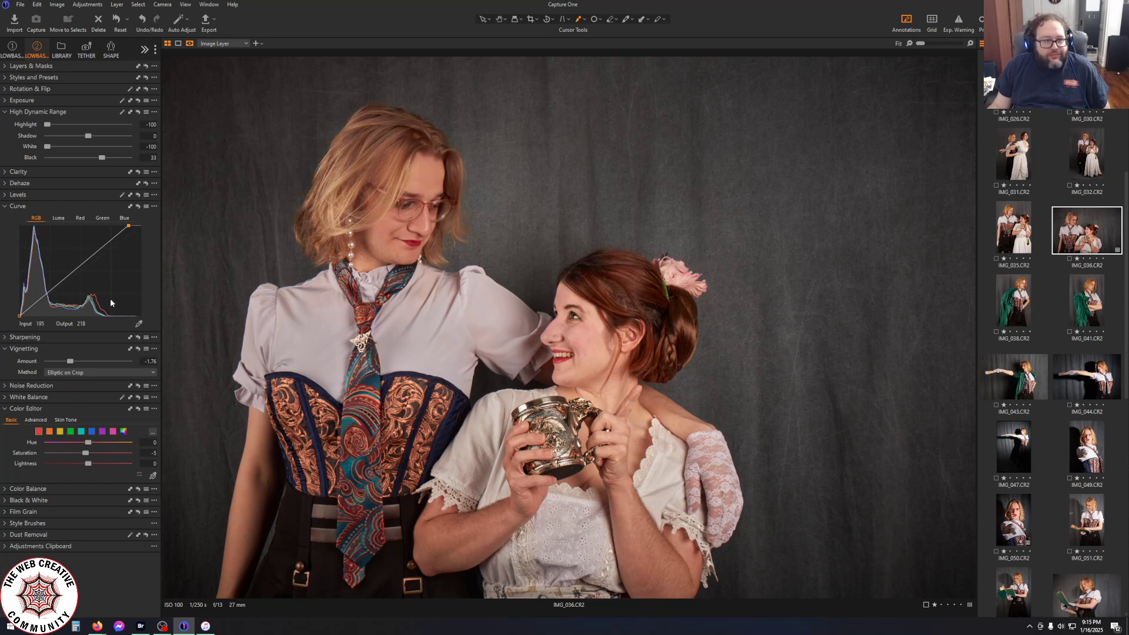
Expand the Exposure settings and compare the edited photo with its original in the split before/after view
left_click(4, 101)
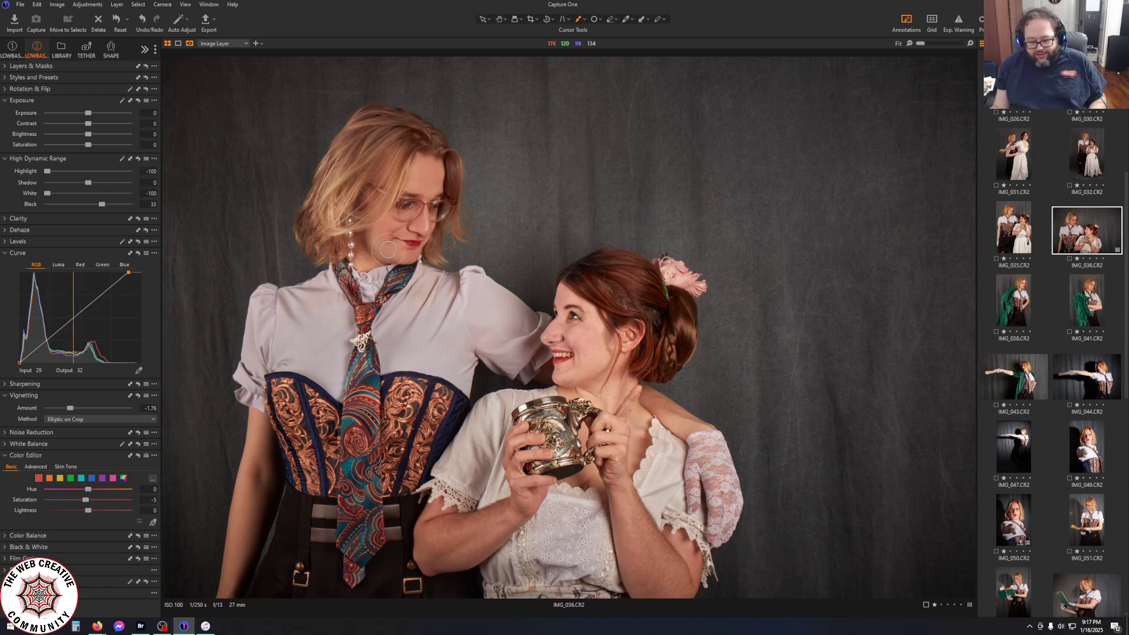
key("y")
key("y")
key("y")
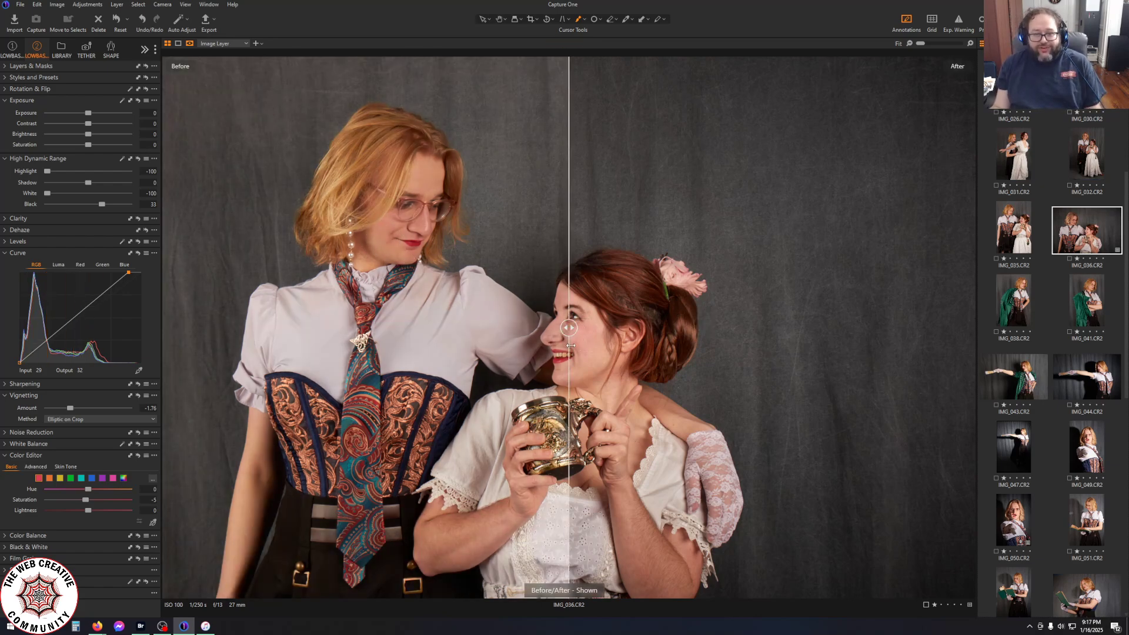
key("y")
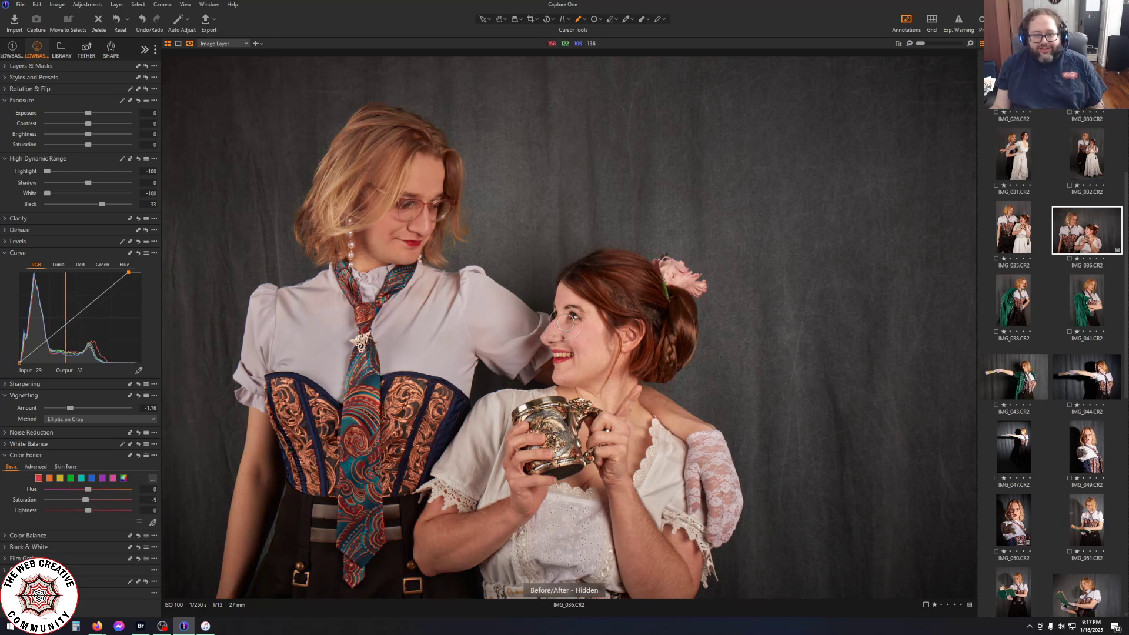
Export the color version as an uncompressed 8-bit Adobe RGB TIFF named 036 into the C1 Edits folder
left_click(206, 20)
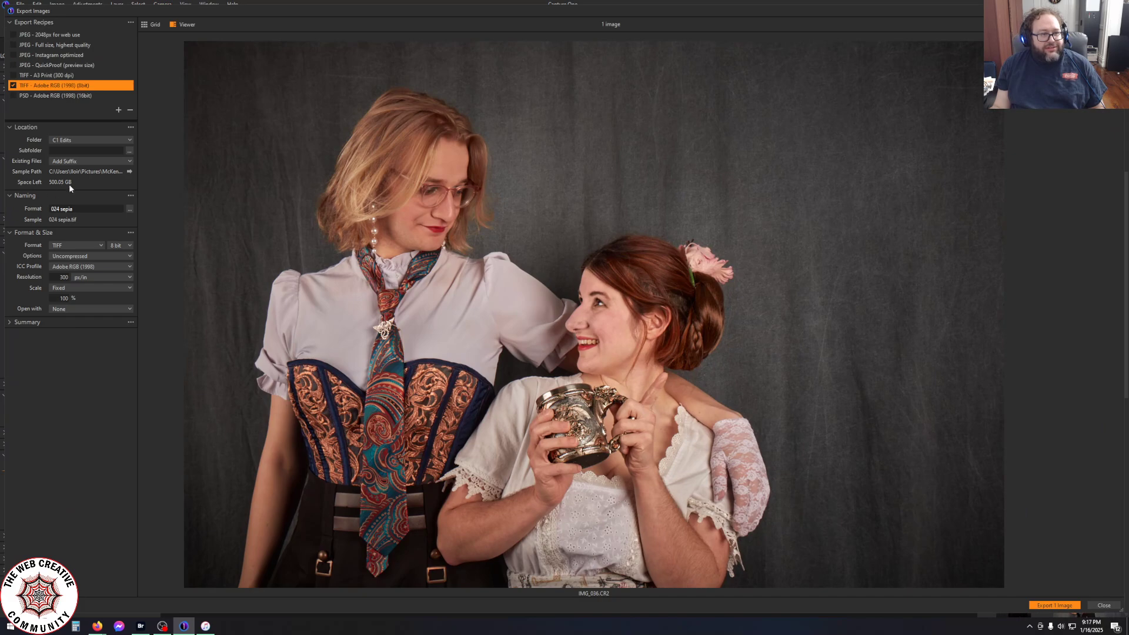
left_click_drag(81, 207, 50, 208)
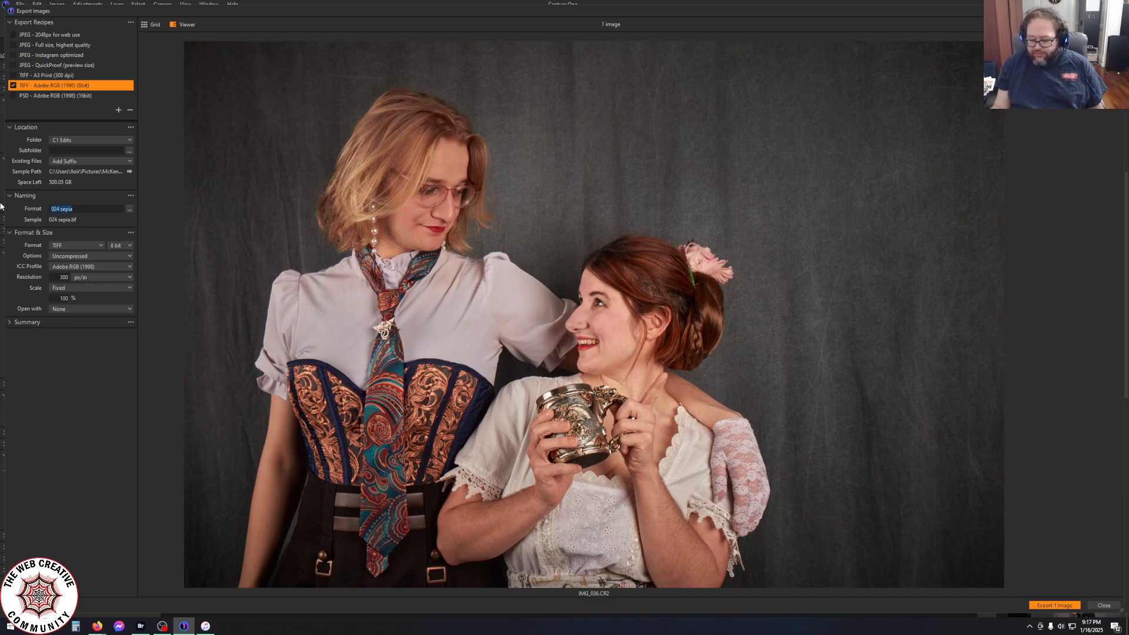
type("36")
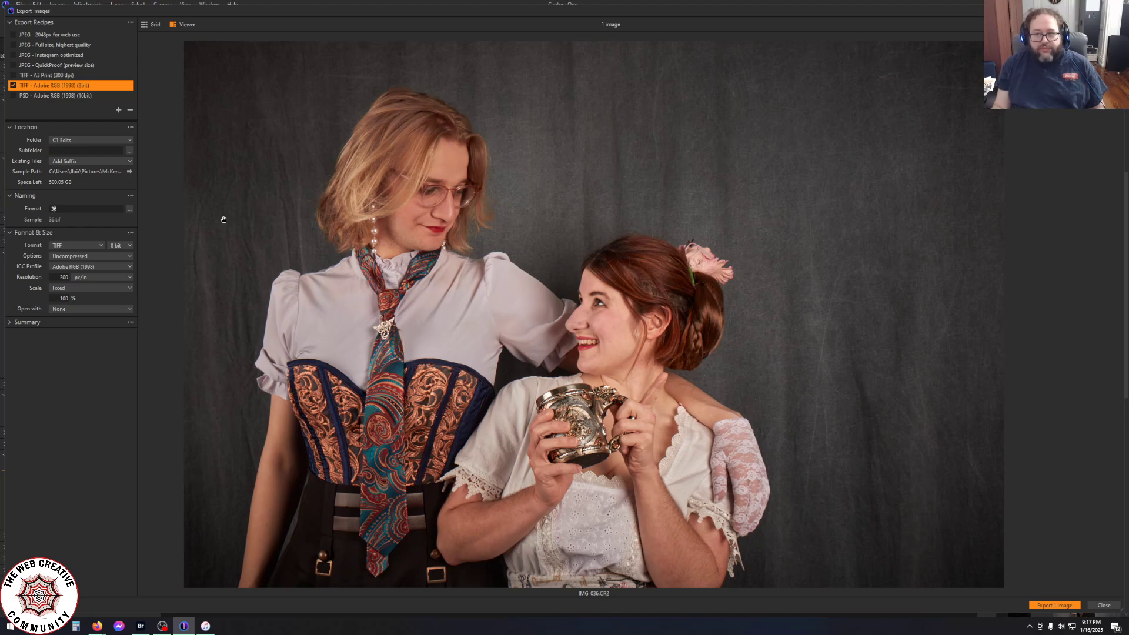
type("0")
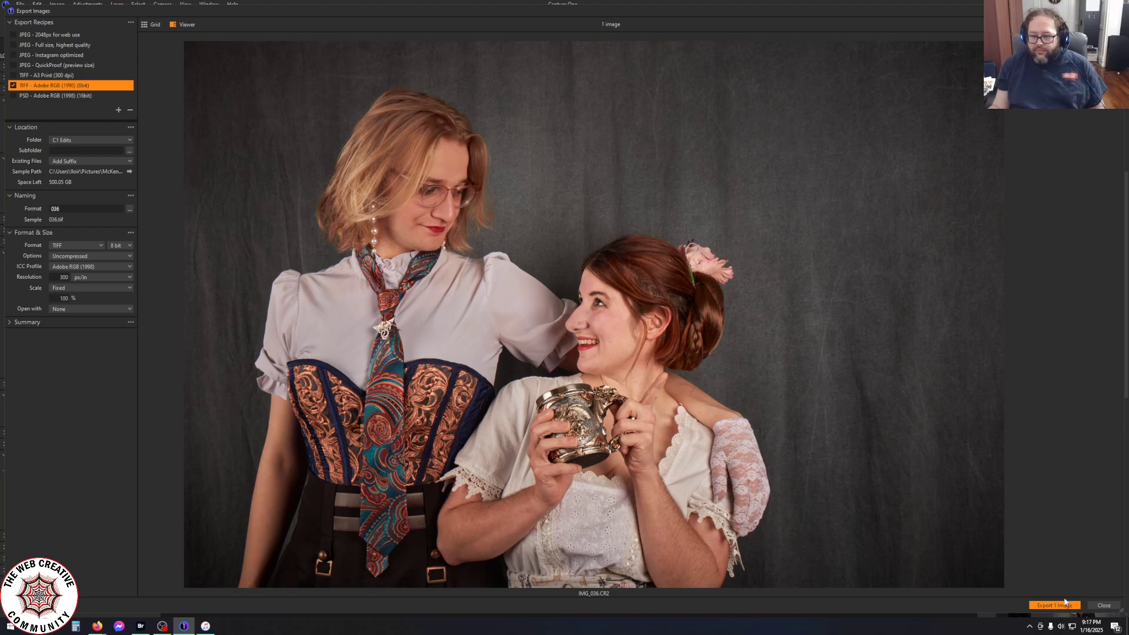
left_click(1050, 606)
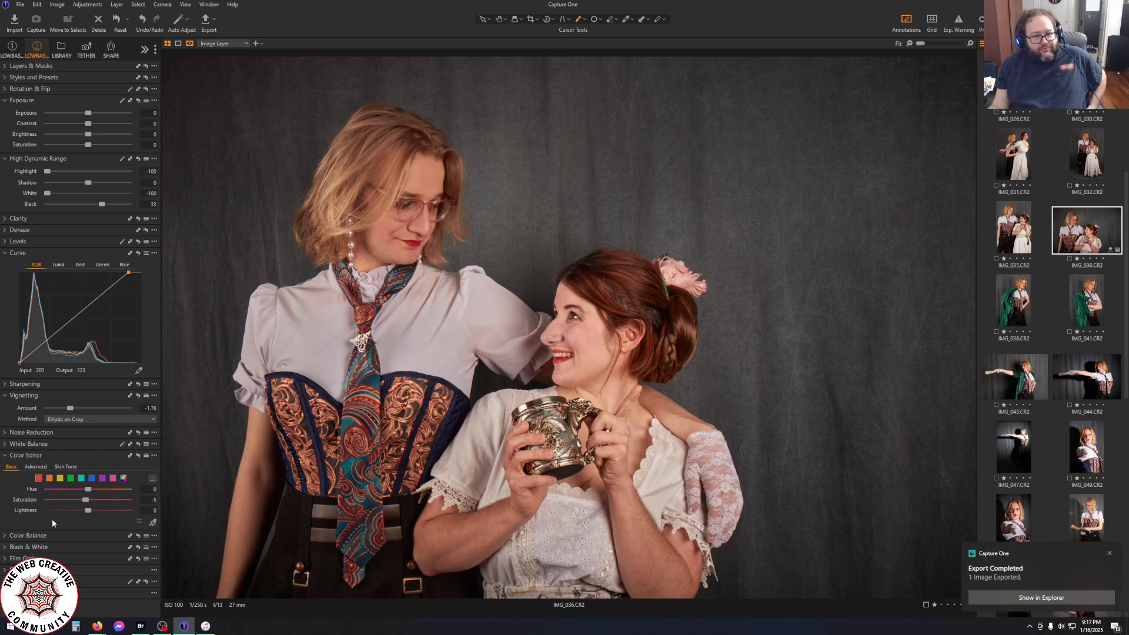
Convert IMG_036.CR2 to black and white, with color sensitivity of -35 for Red and 27 for Yellow
left_click(6, 547)
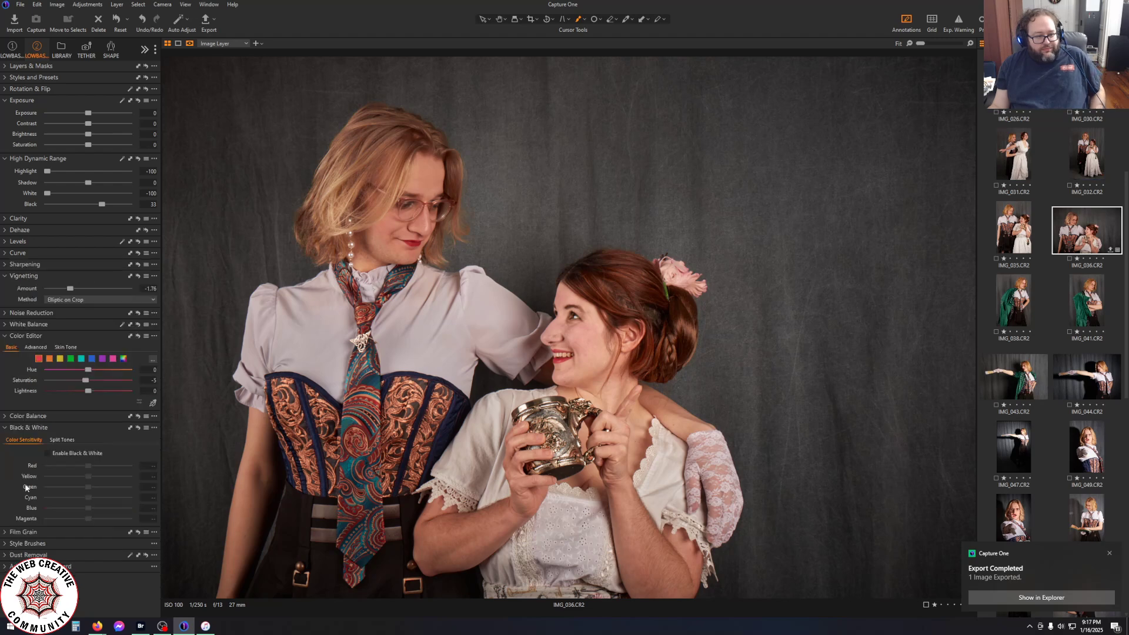
left_click(48, 453)
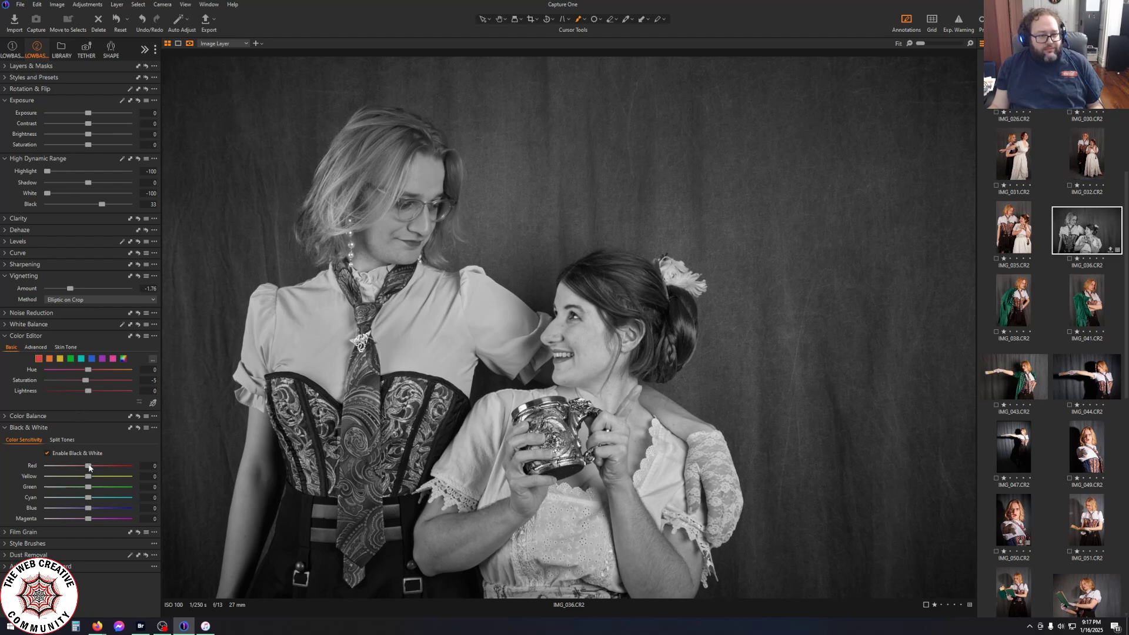
mouse_move(90, 467)
left_mouse_down()
mouse_move(66, 481)
mouse_move(110, 471)
mouse_move(73, 465)
left_mouse_up()
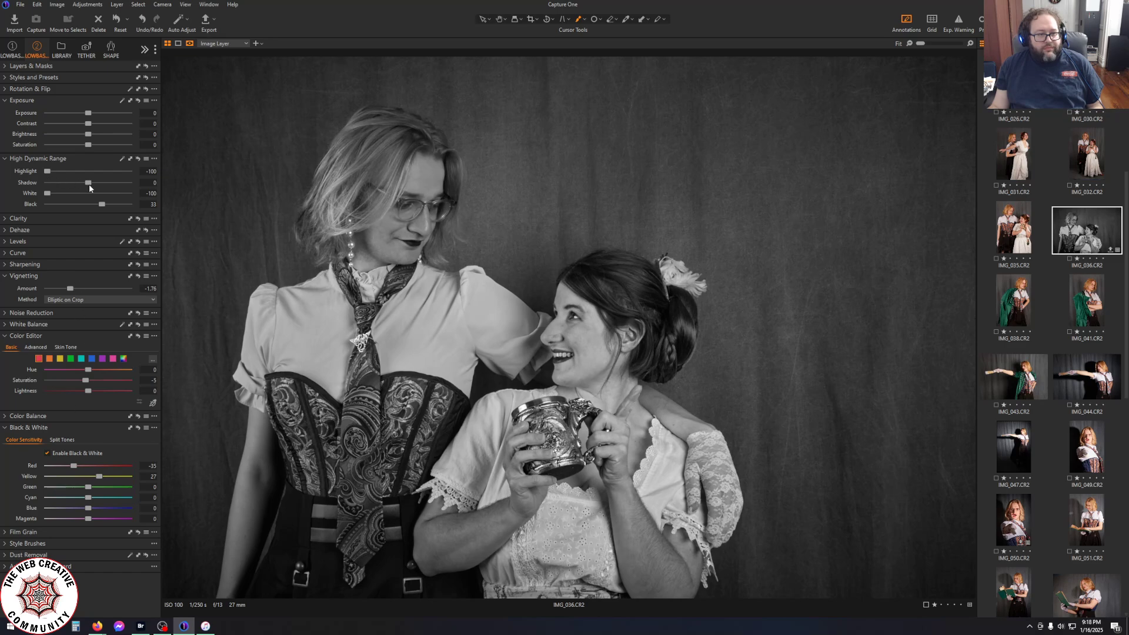
Set High Dynamic Range Shadow to -35 and Black to 81, and deepen the vignetting amount to -2.28
left_click_drag(88, 183, 77, 183)
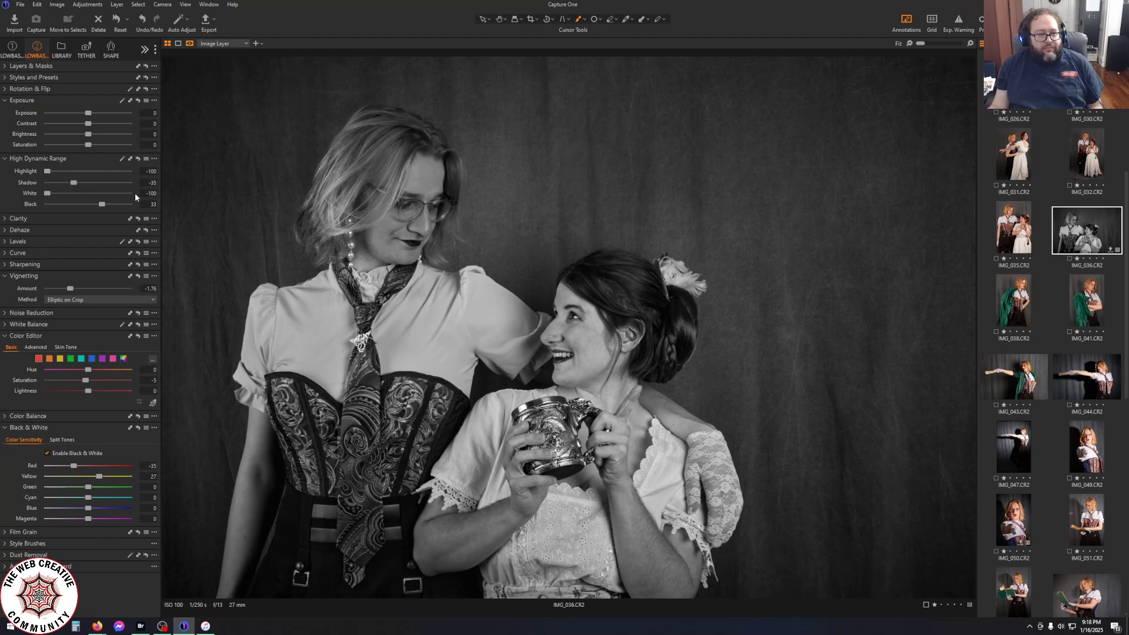
left_click_drag(103, 205, 129, 204)
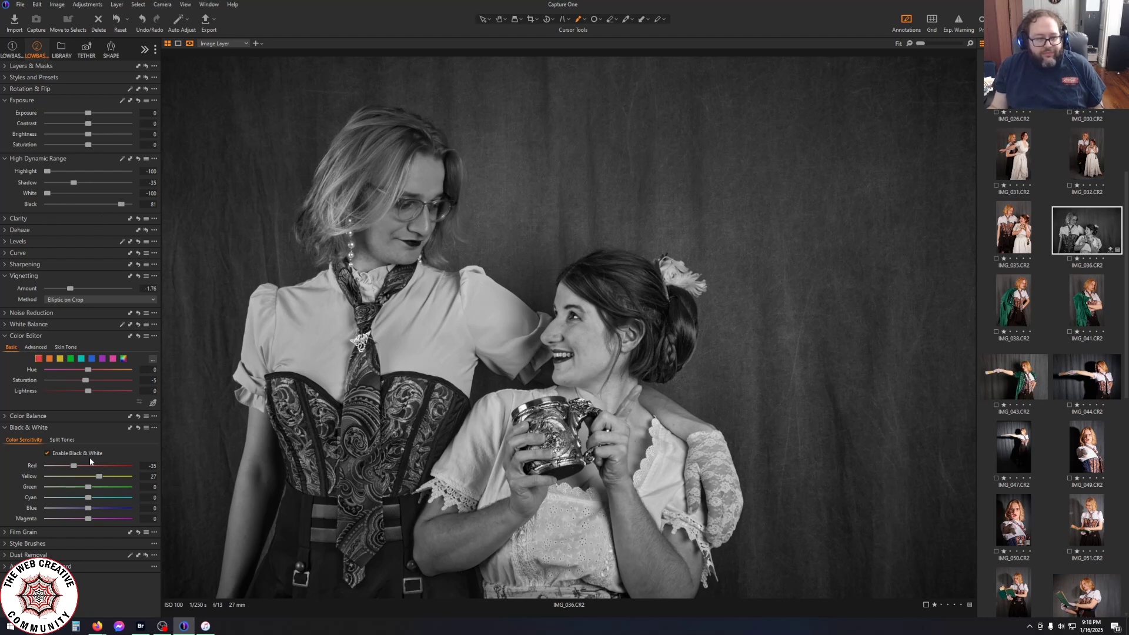
left_click_drag(66, 294, 62, 294)
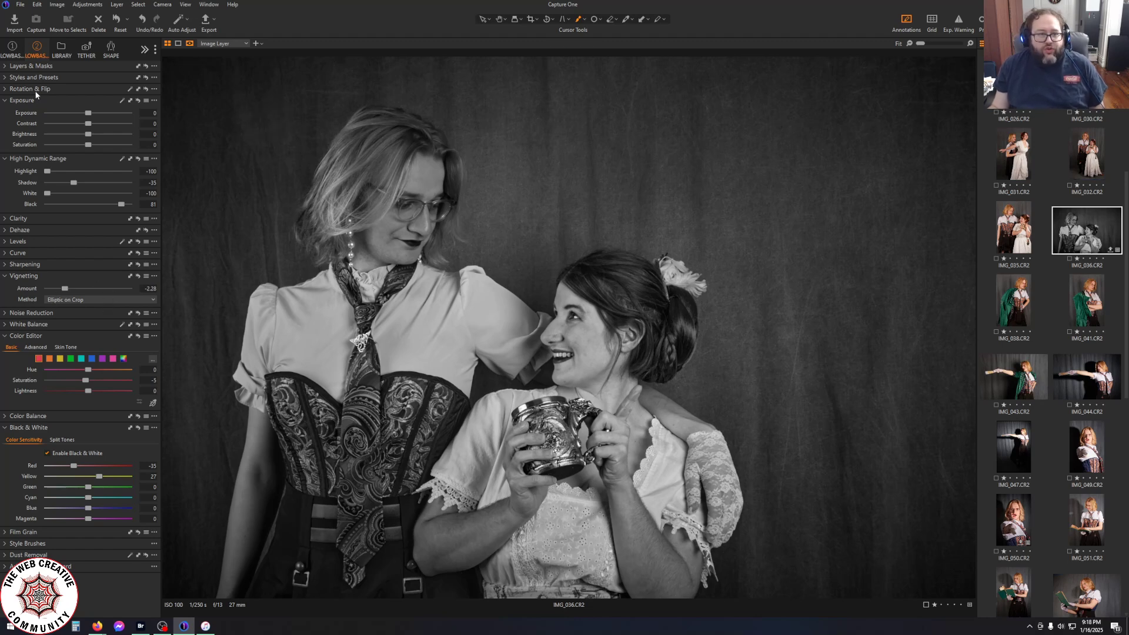
mouse_move(33, 83)
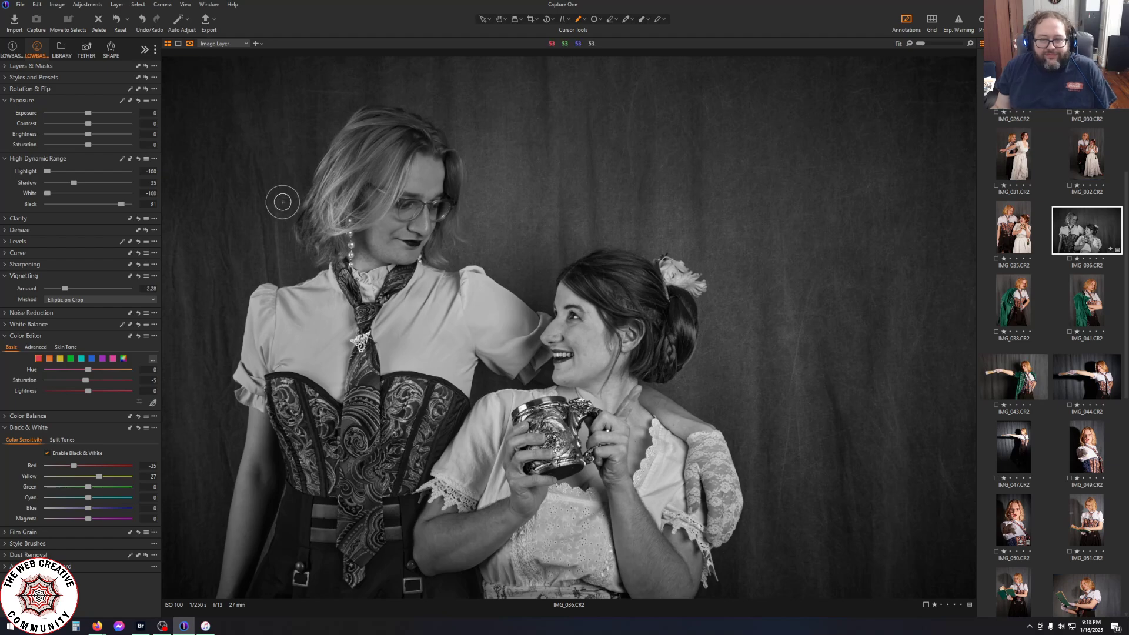
Export the black-and-white version as an uncompressed 8-bit Adobe RGB TIFF named 036 bw into the C1 Edits folder
left_click(205, 20)
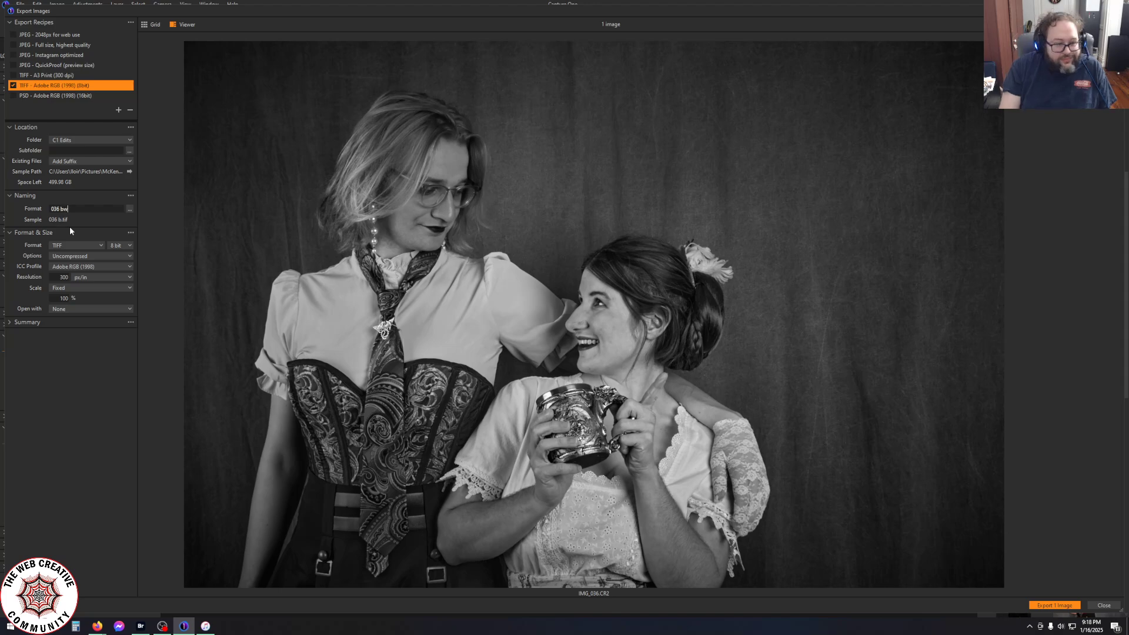
left_click(1054, 606)
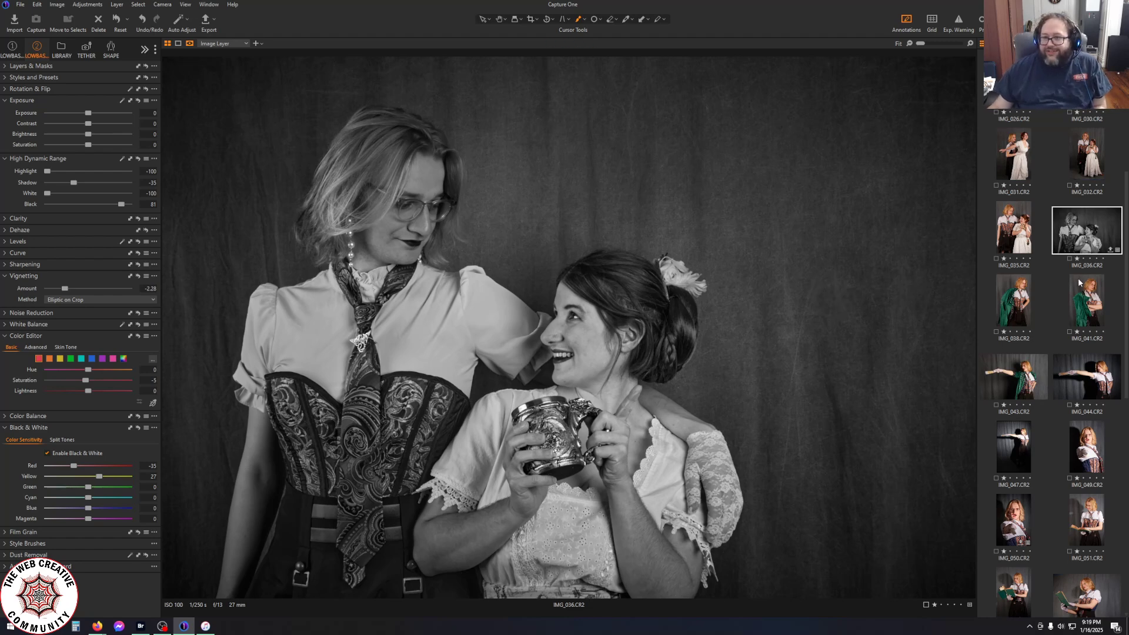
Open IMG_017.CR2 and crop its right edge inward to a width of about 11.14 in, keeping the full height
scroll(1057, 314, "down", 1)
scroll(1057, 318, "down", 1)
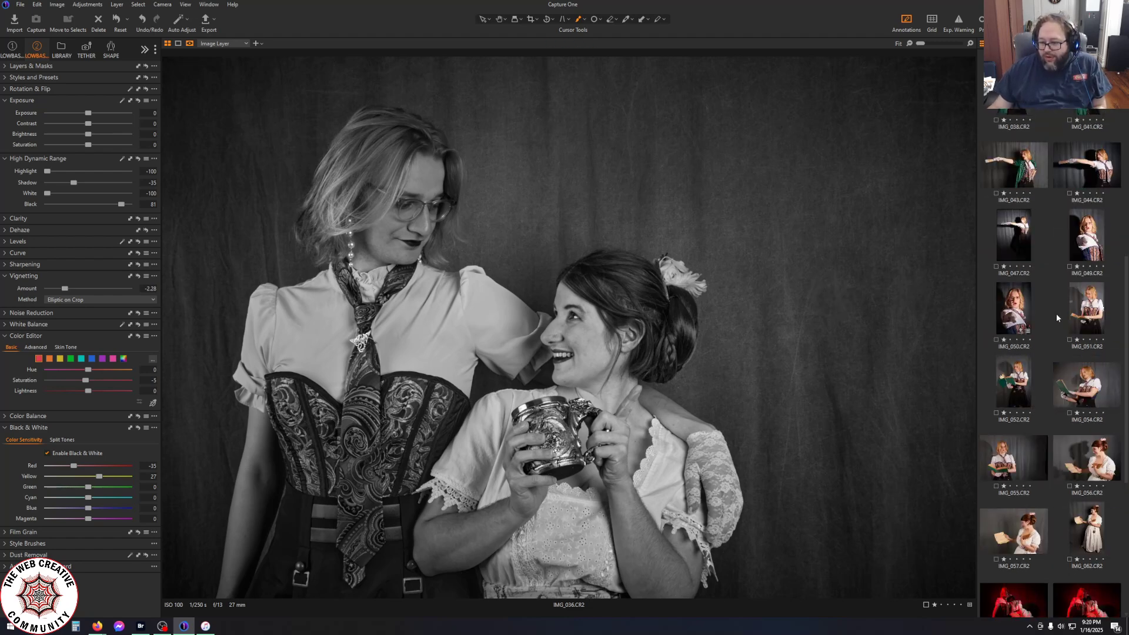
scroll(1057, 318, "up", 2)
scroll(1042, 403, "up", 4)
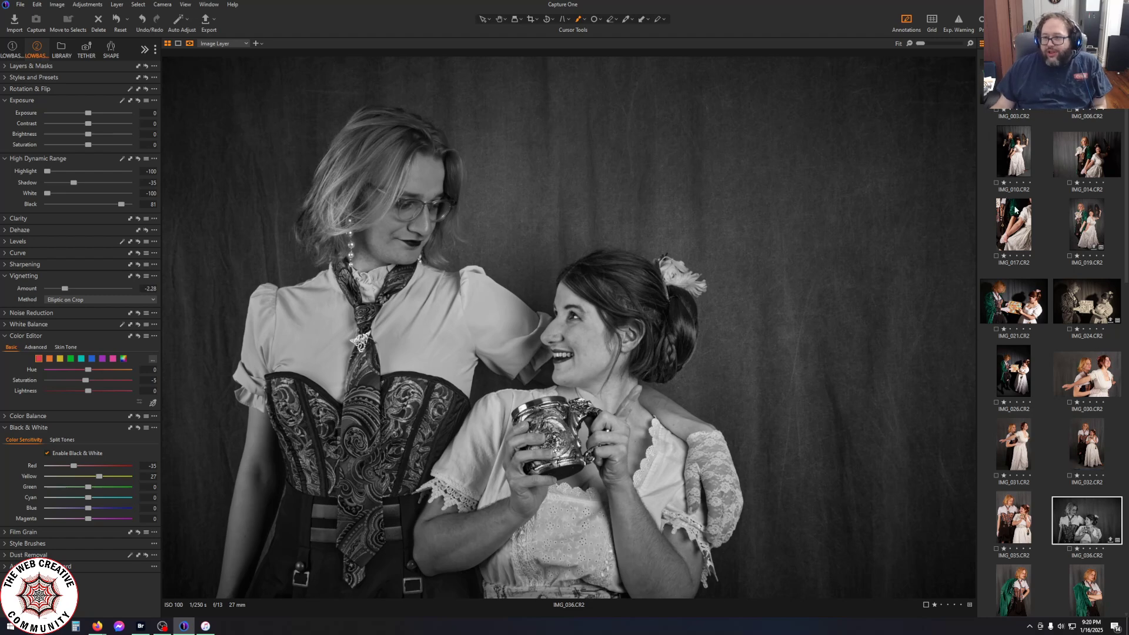
left_click(1014, 209)
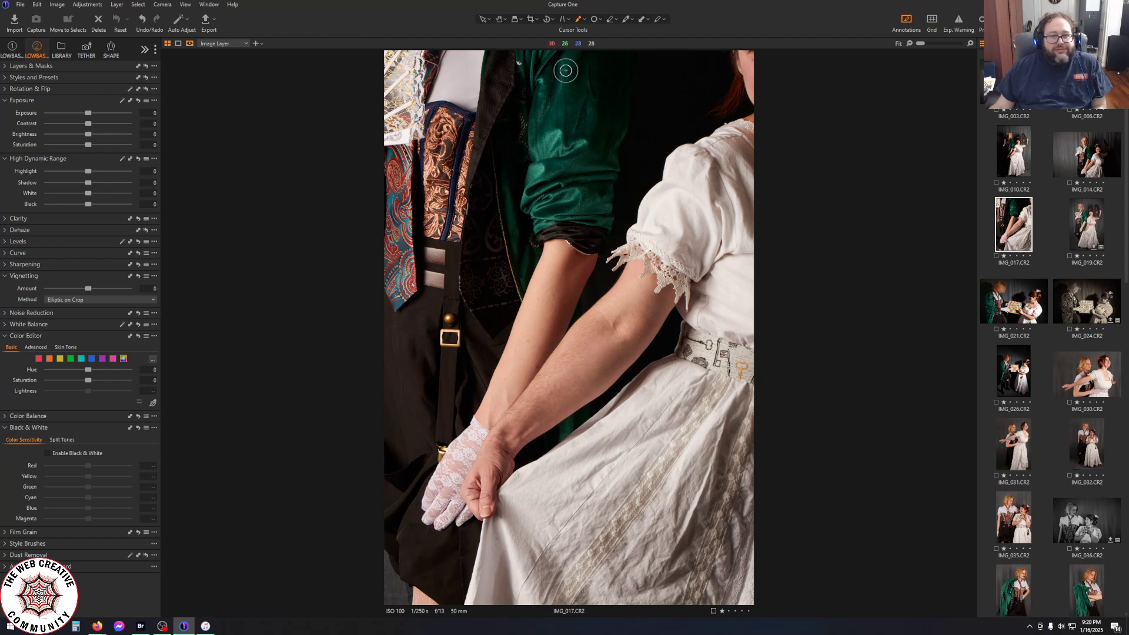
left_click(530, 20)
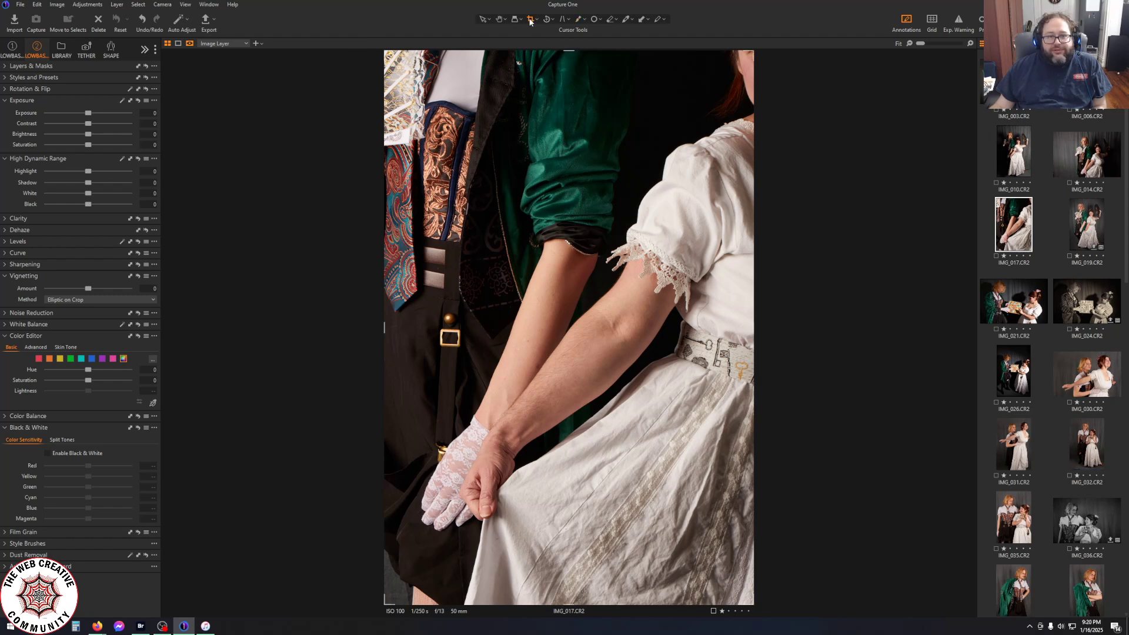
right_click(530, 22)
left_click(546, 66)
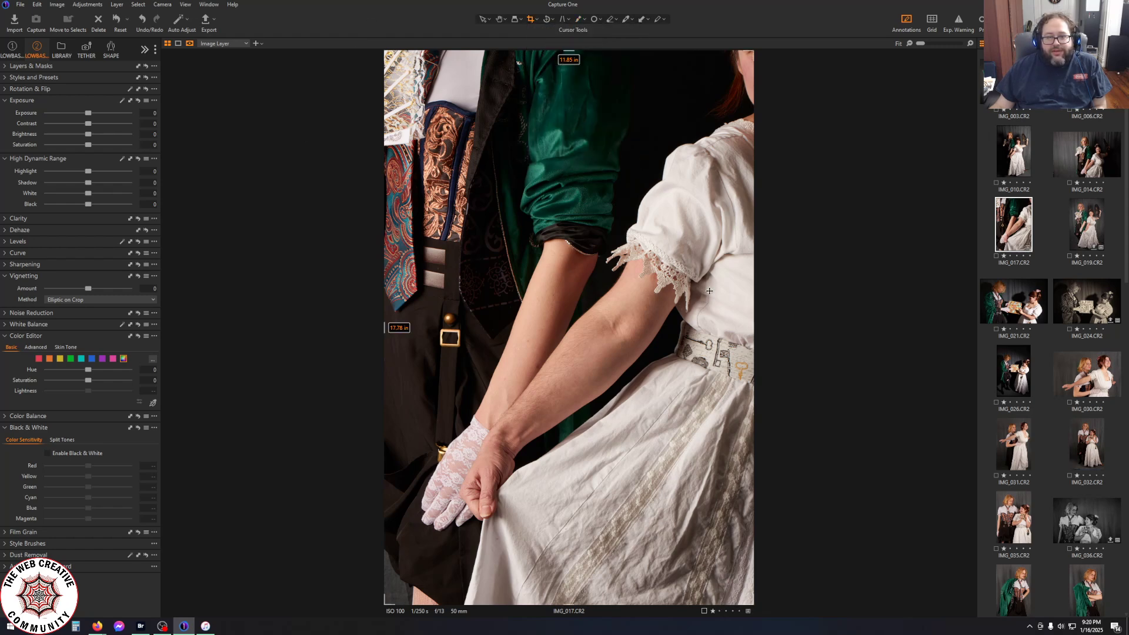
left_click_drag(754, 340, 732, 340)
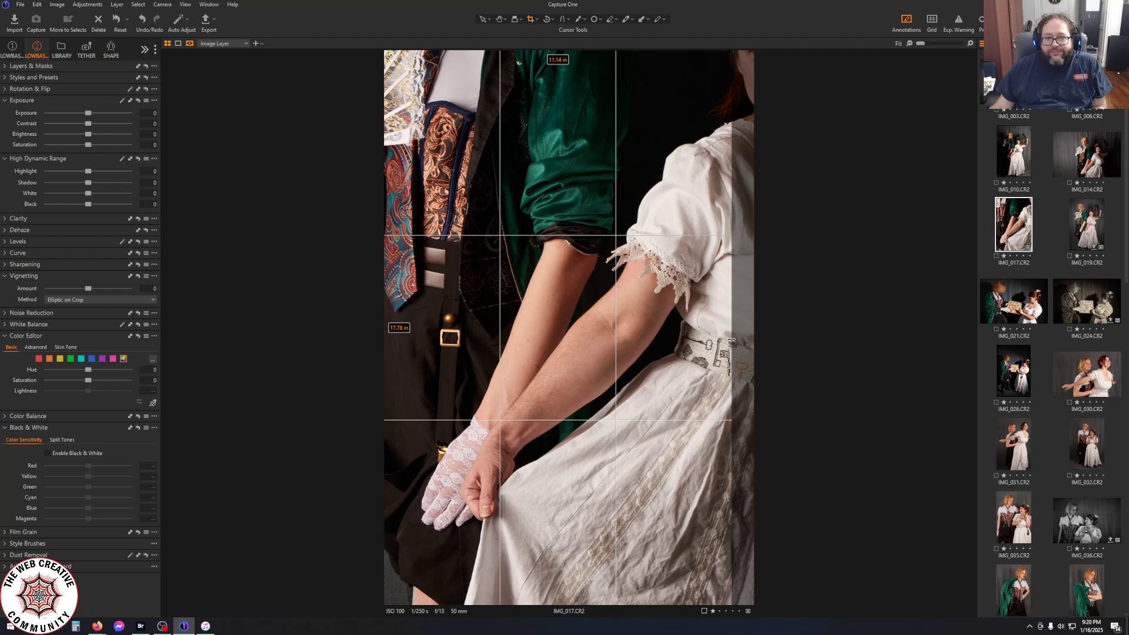
key("h")
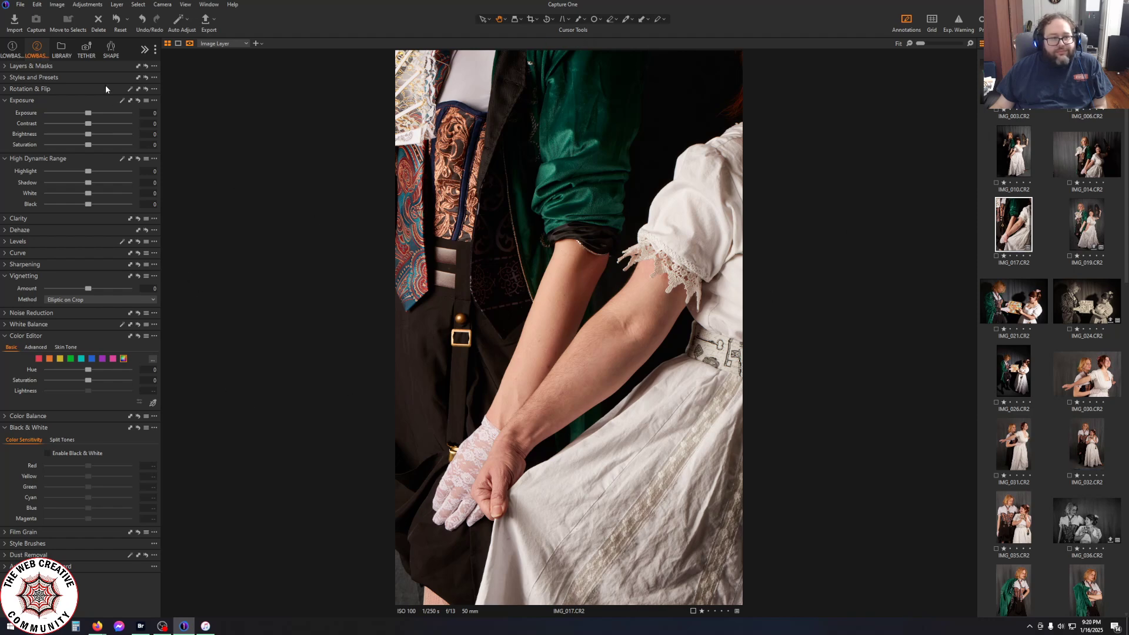
Move the RGB curve's white point to an input of about 238, and set High Dynamic Range Shadow to 19 and Highlight to -22
left_click(6, 253)
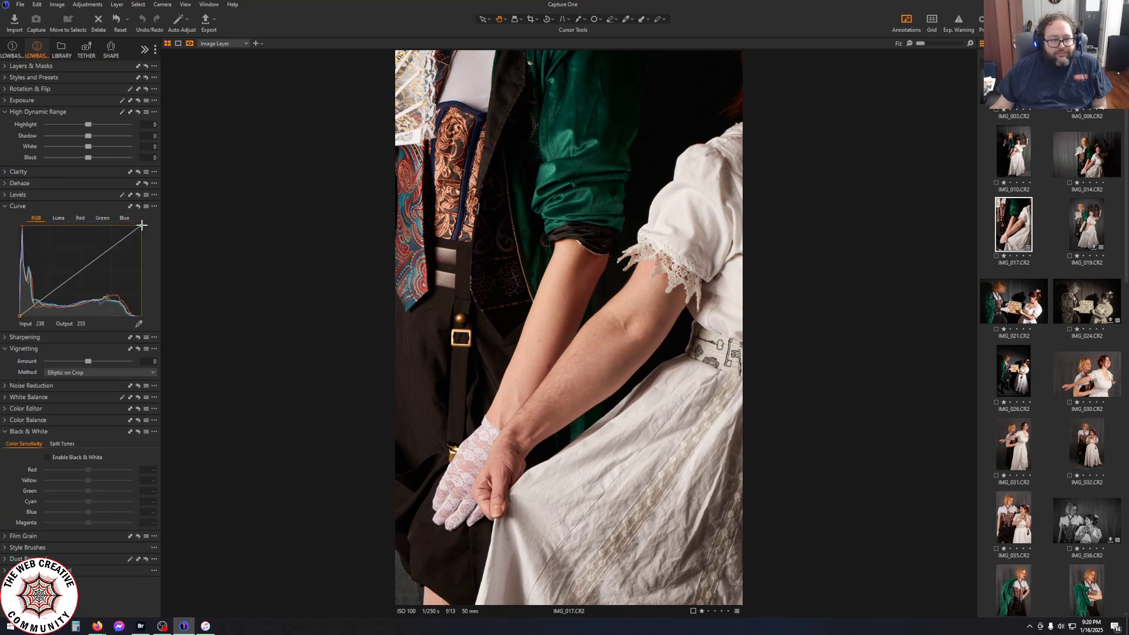
left_click_drag(141, 225, 134, 219)
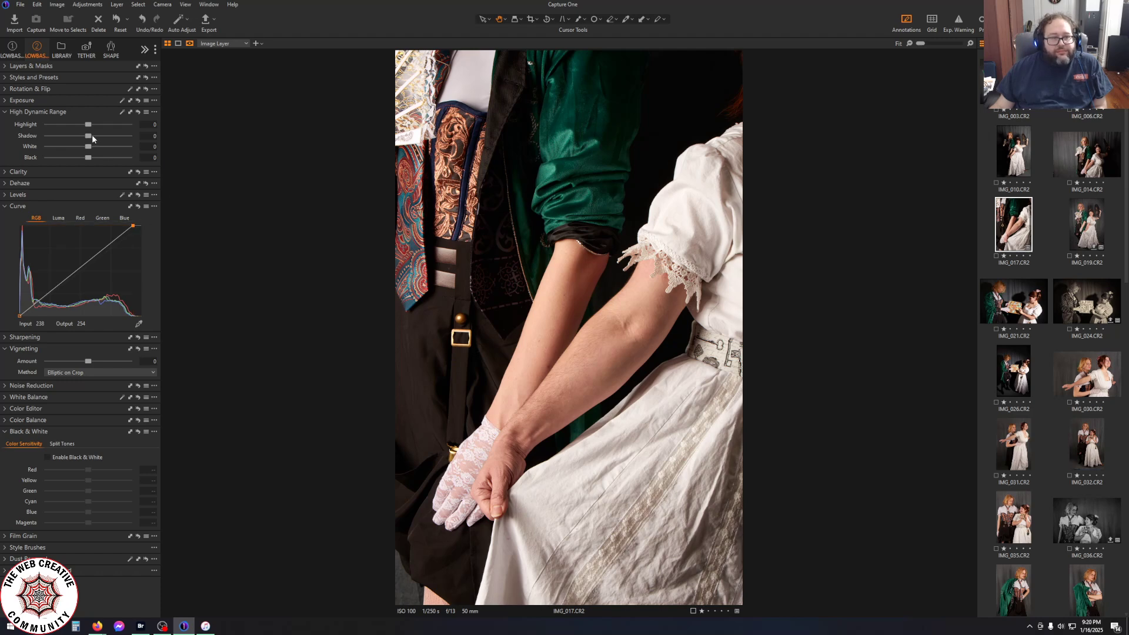
left_click_drag(88, 136, 97, 136)
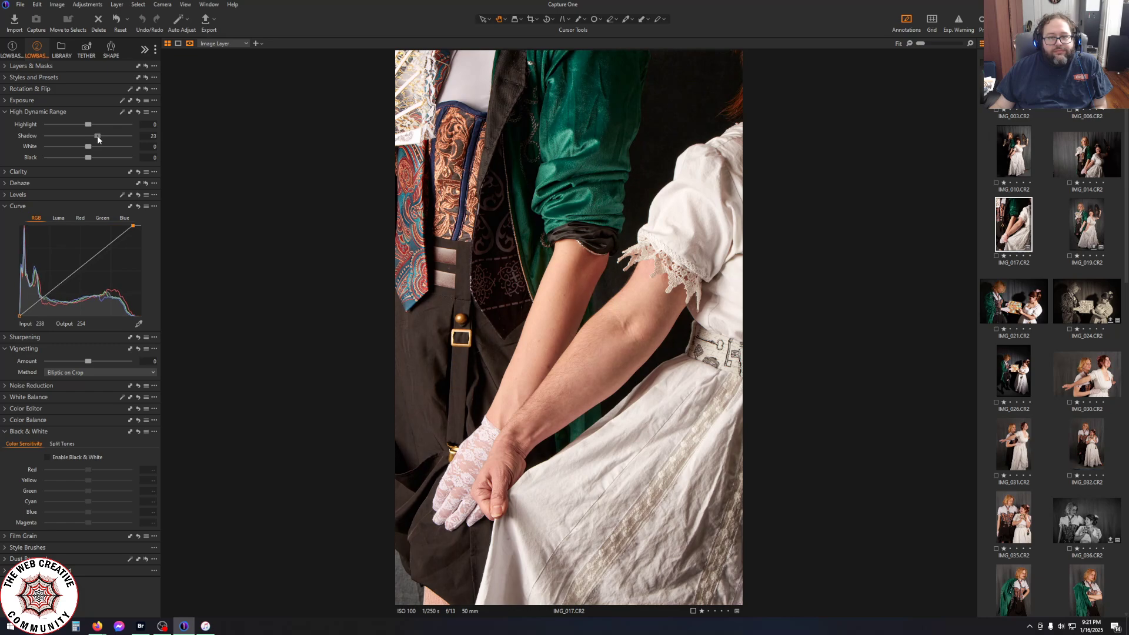
left_click_drag(97, 135, 97, 135)
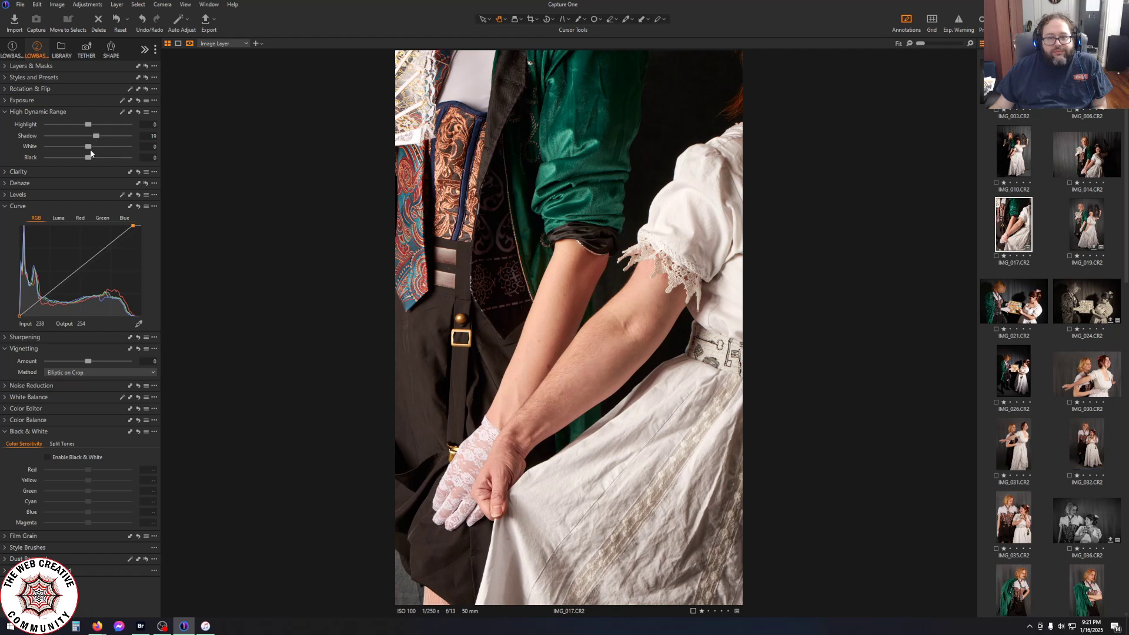
left_click_drag(90, 127, 81, 127)
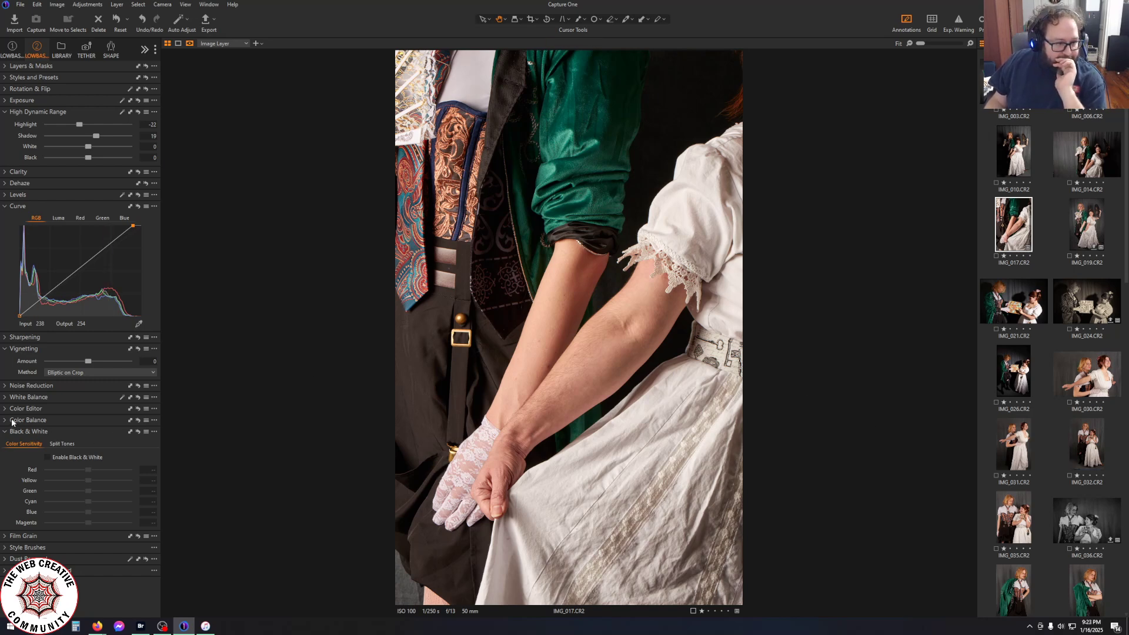
Reduce the yellow saturation to -60 in the Color Editor and darken the vignetting amount to -0.82
left_click(5, 410)
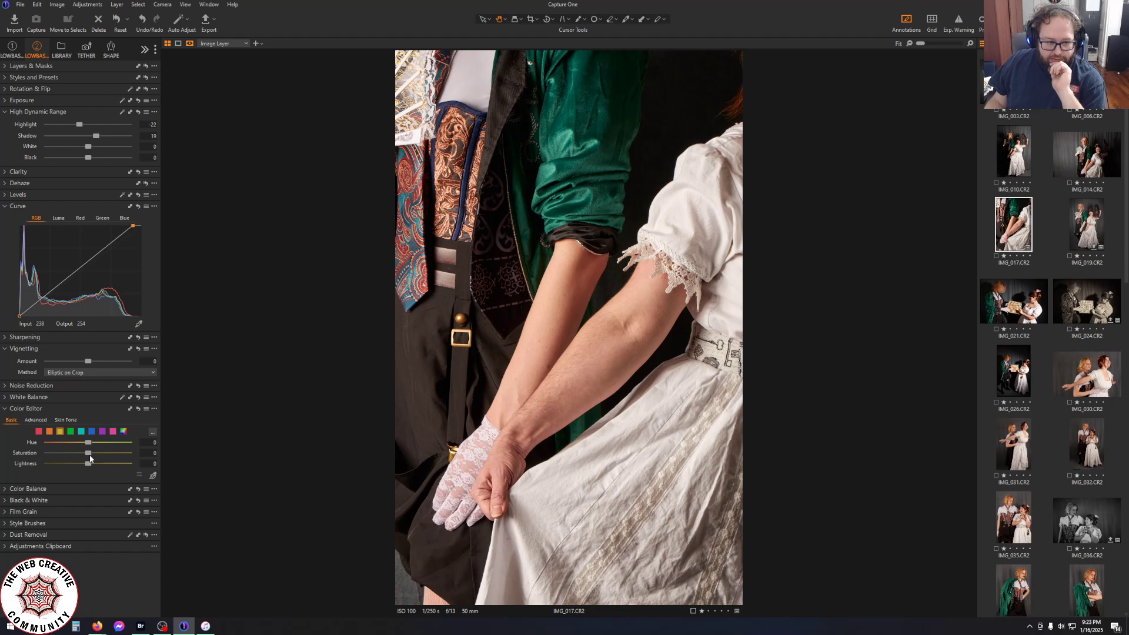
left_click_drag(88, 453, 48, 451)
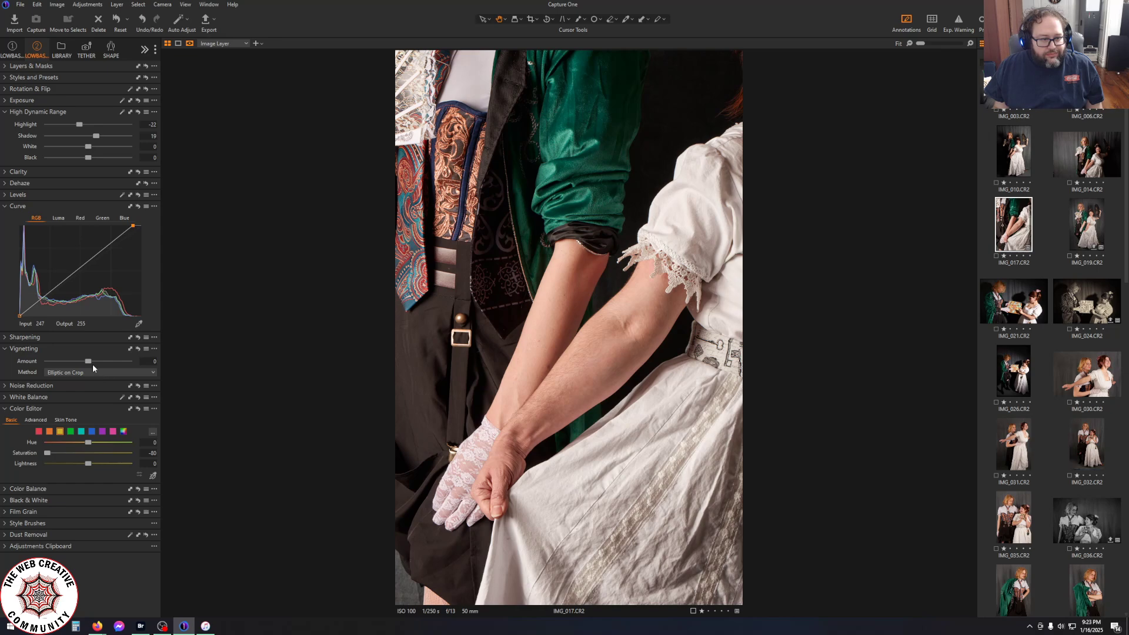
left_click_drag(89, 361, 76, 360)
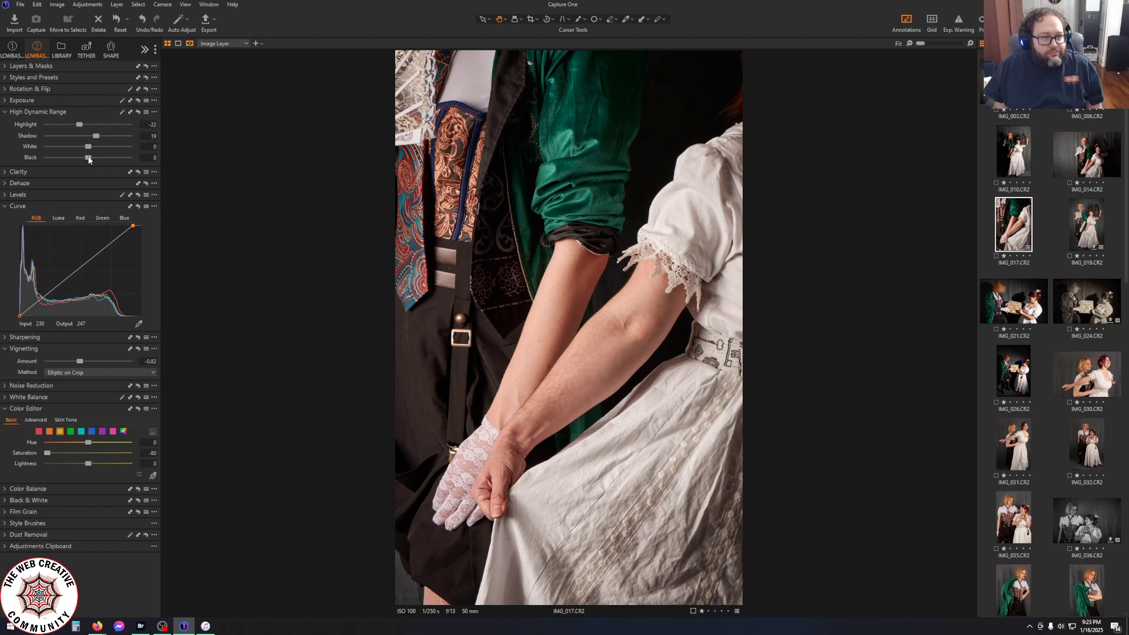
Set High Dynamic Range White to -25 and Black to 5, and set the vignetting amount to -1
mouse_move(91, 152)
left_mouse_down()
mouse_move(75, 154)
mouse_move(90, 158)
left_mouse_up()
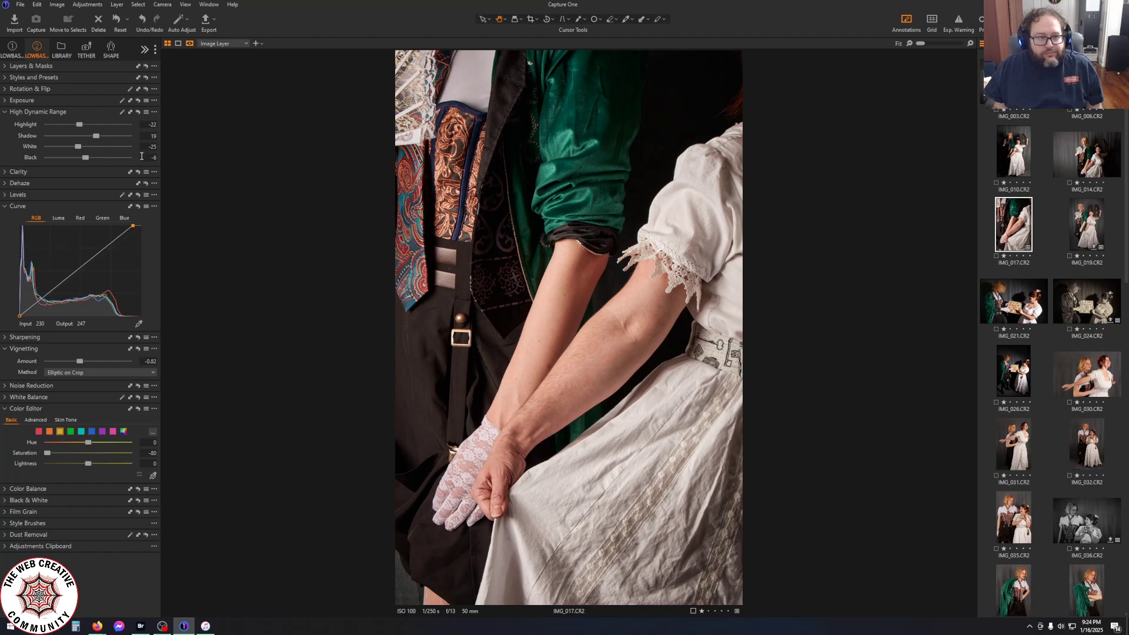
left_click(141, 156)
type("5")
key("Return")
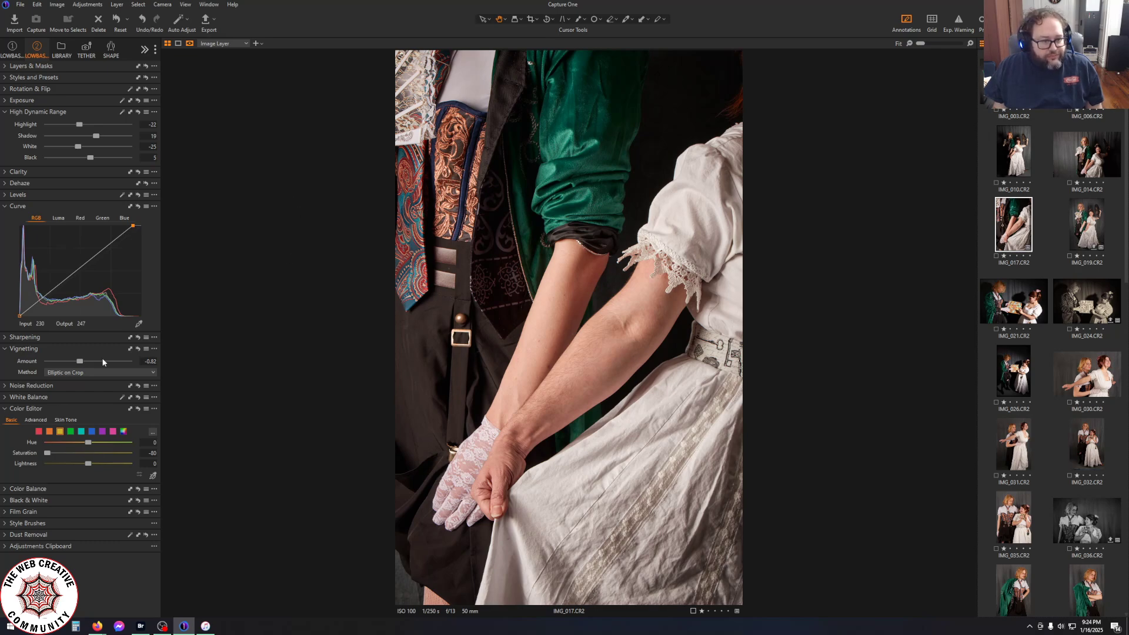
left_click(138, 362)
type("-1")
key("Return")
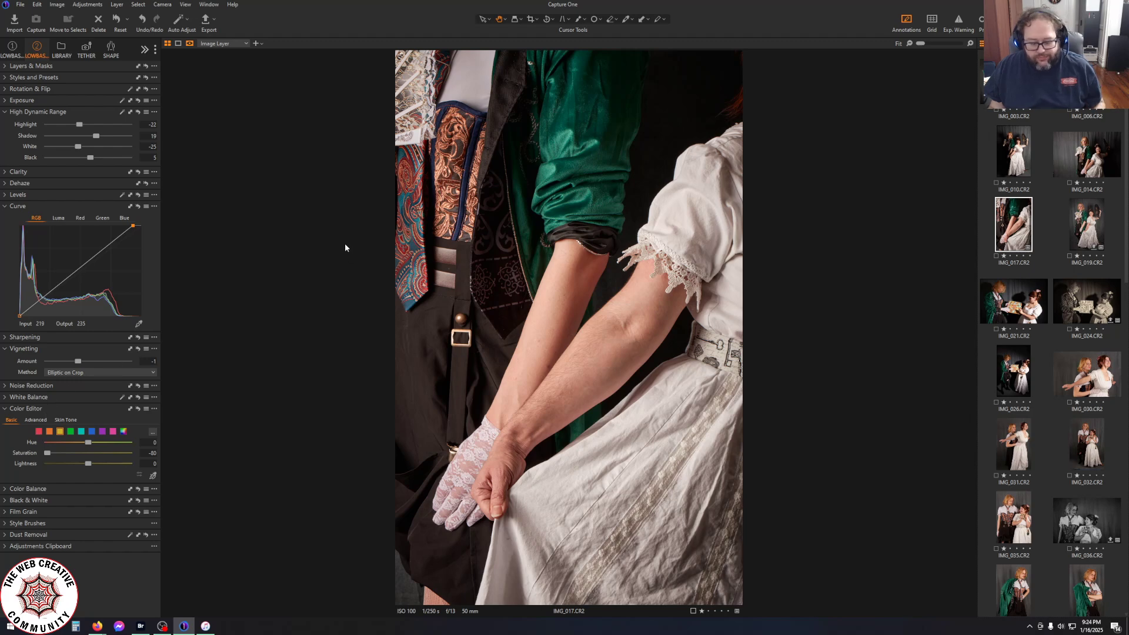
Compare IMG_017.CR2 before and after its edits, and look through the thumbnails for another photo to edit
key("y")
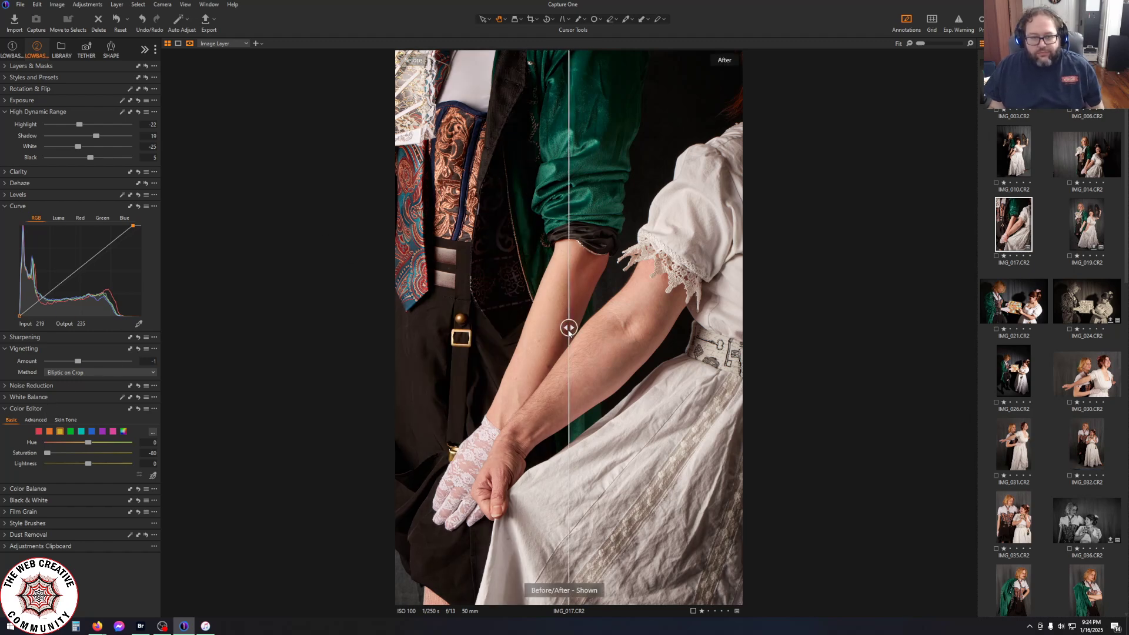
left_click_drag(568, 327, 351, 385)
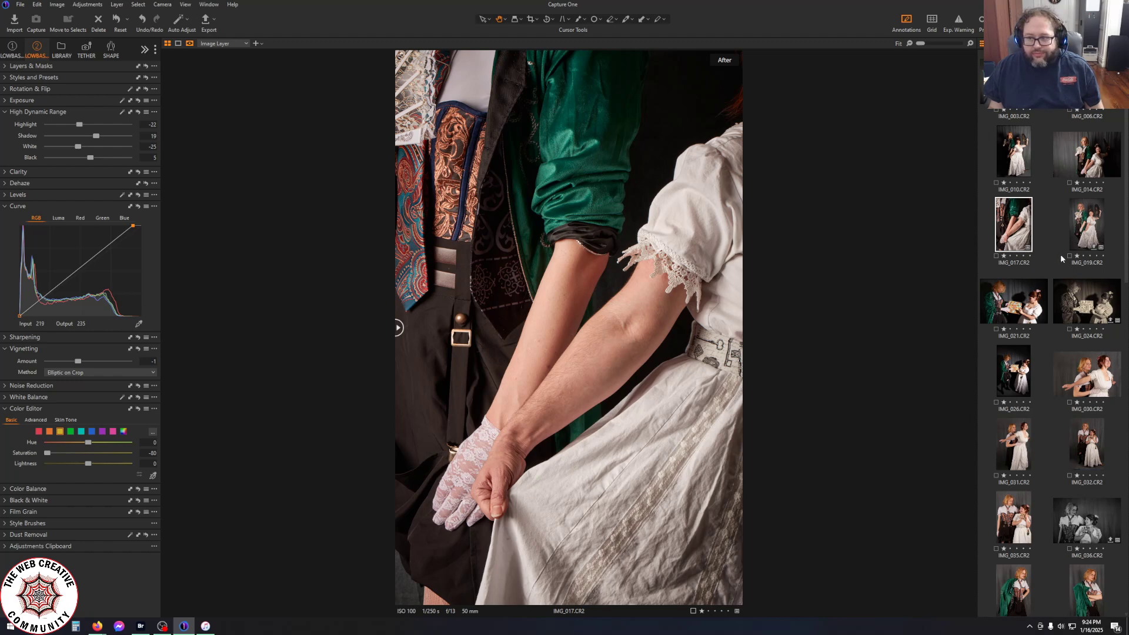
scroll(1009, 419, "down", 6)
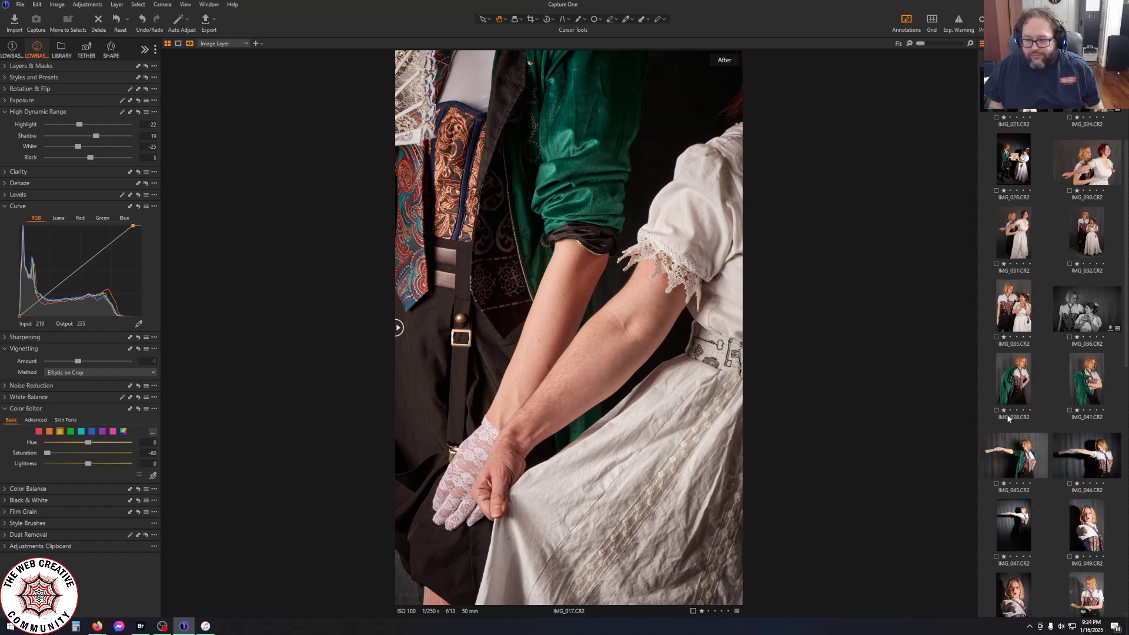
scroll(1008, 418, "down", 5)
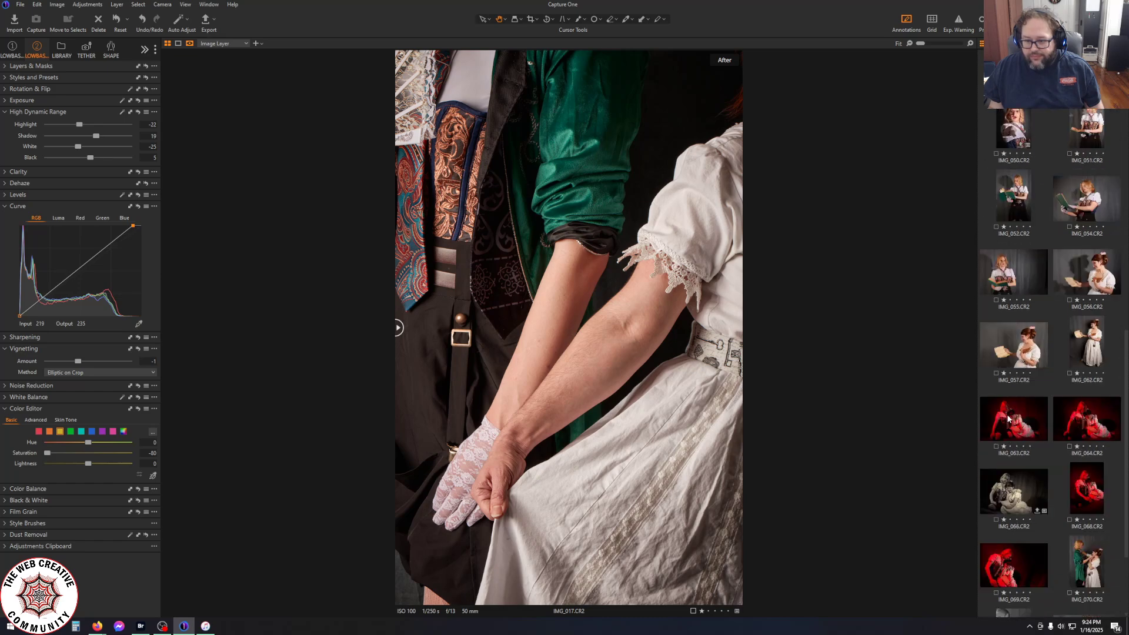
scroll(1008, 418, "down", 1)
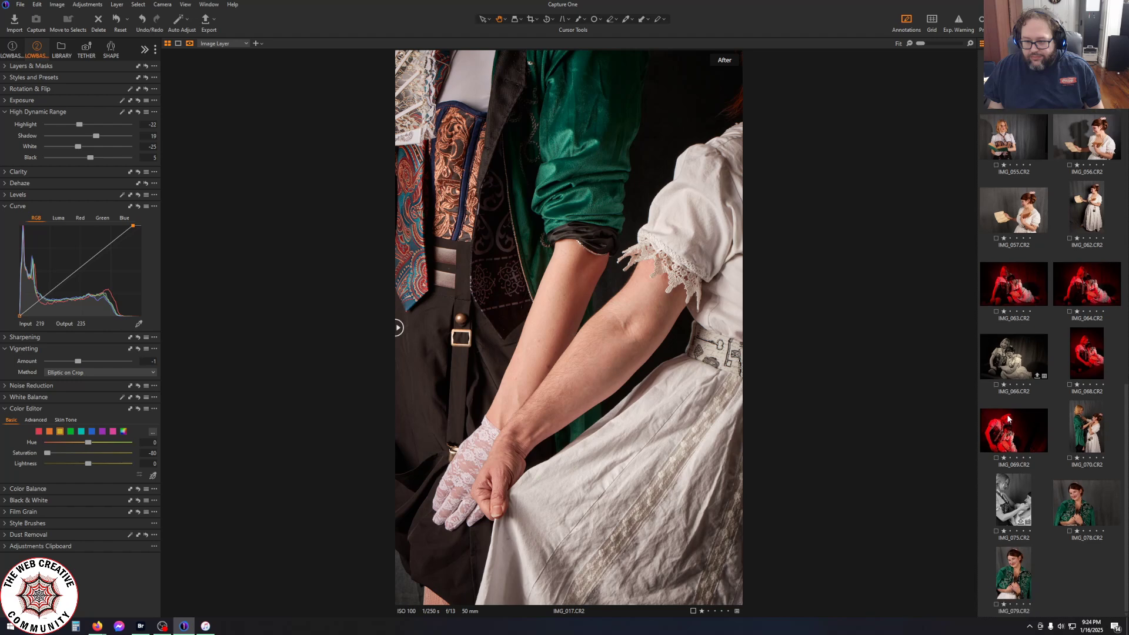
scroll(1008, 418, "up", 10)
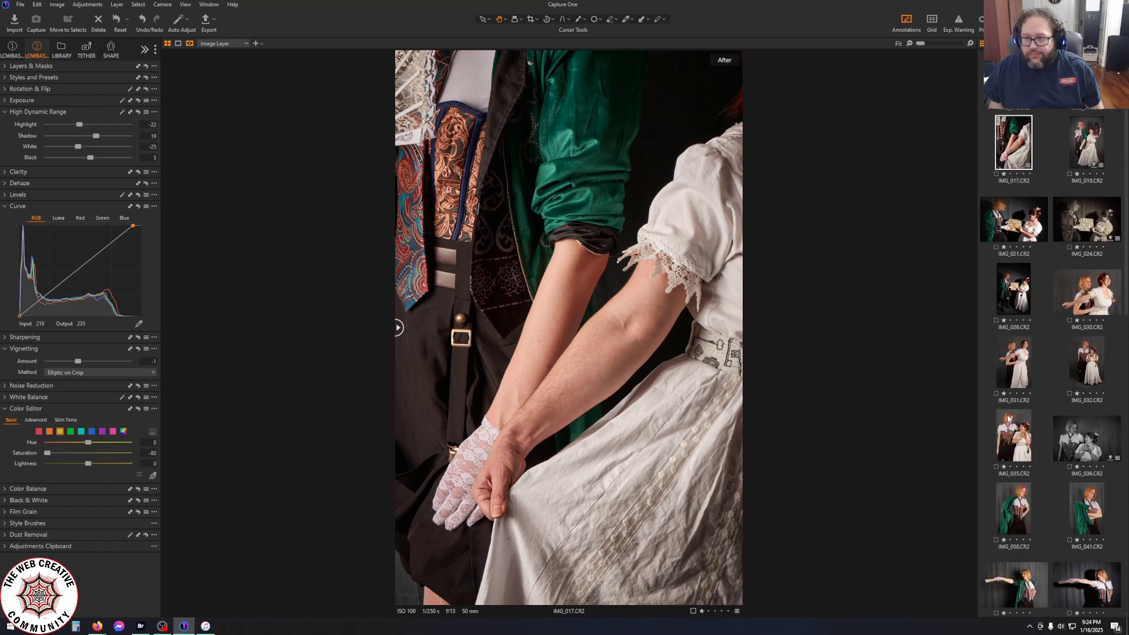
scroll(1008, 418, "up", 3)
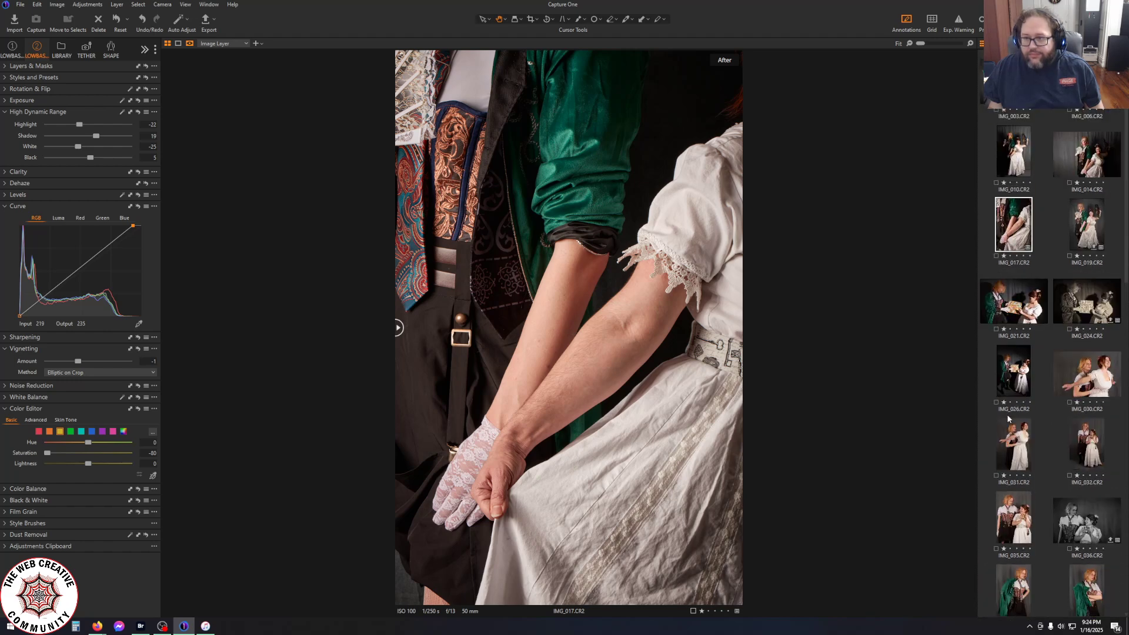
scroll(1009, 418, "down", 9)
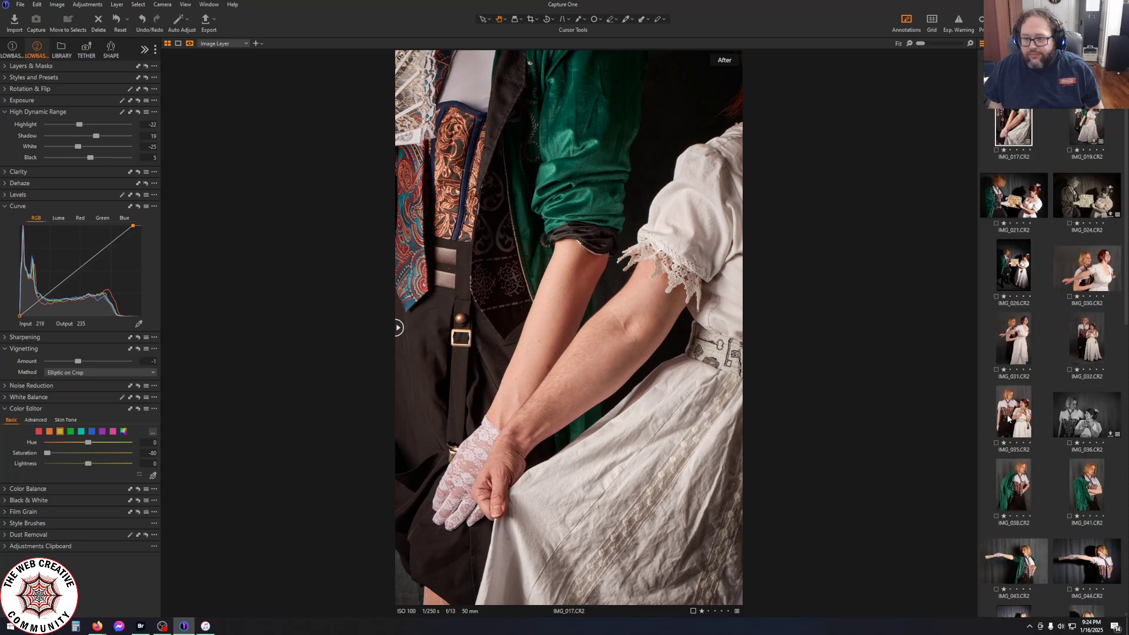
scroll(1008, 419, "down", 15)
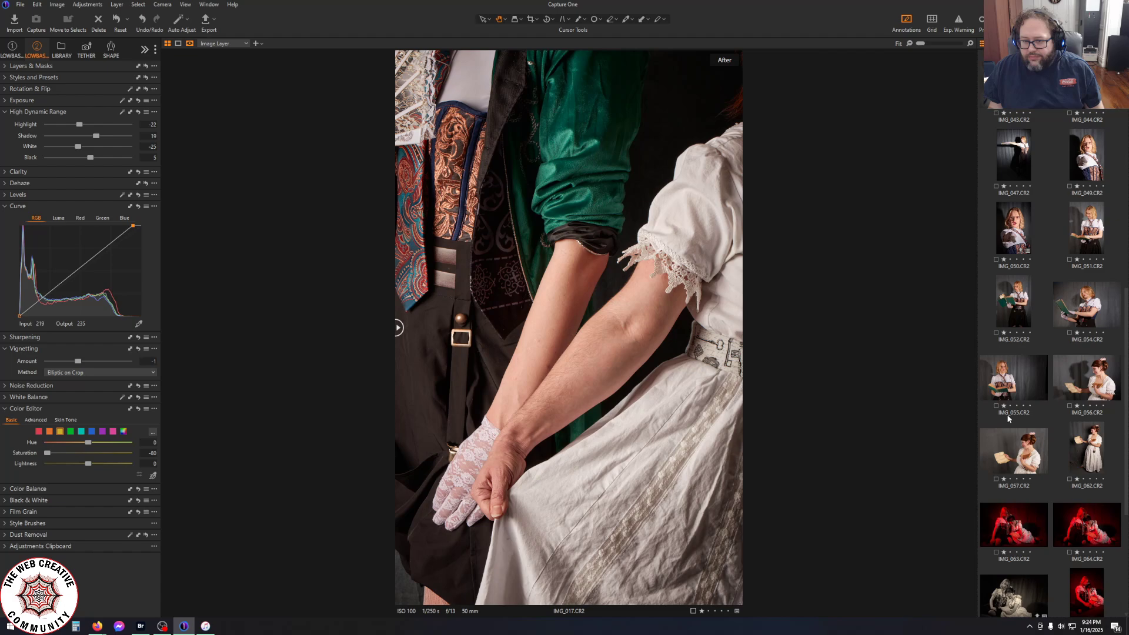
Export IMG_017.CR2 as an uncompressed 8-bit Adobe RGB TIFF named 017 into the C1 Edits folder
left_click(207, 23)
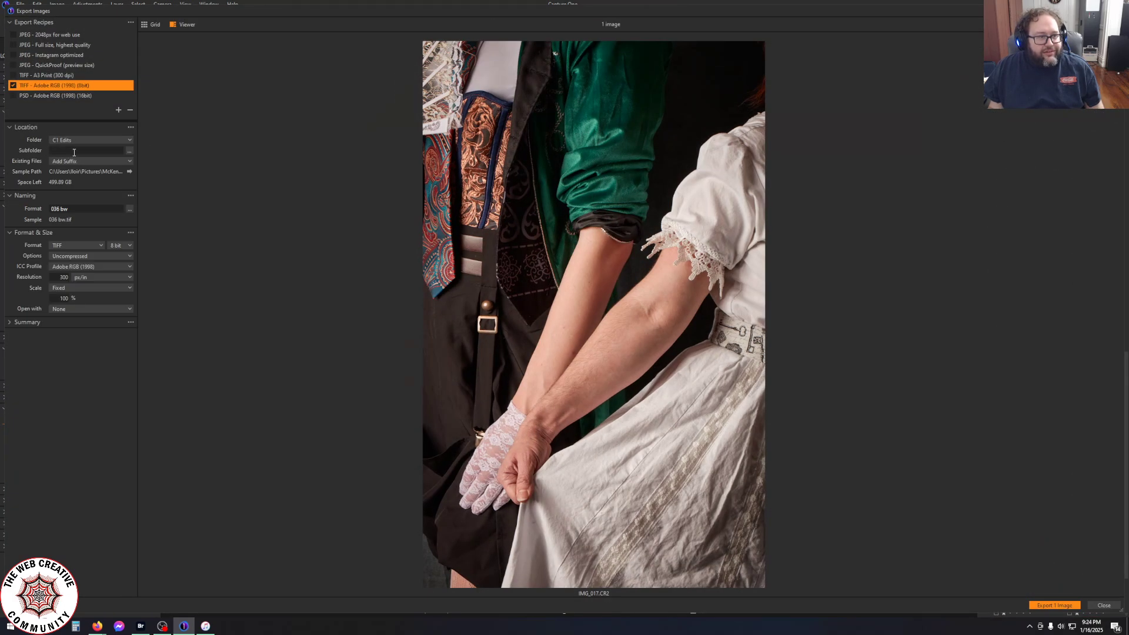
left_click_drag(69, 209, 1, 211)
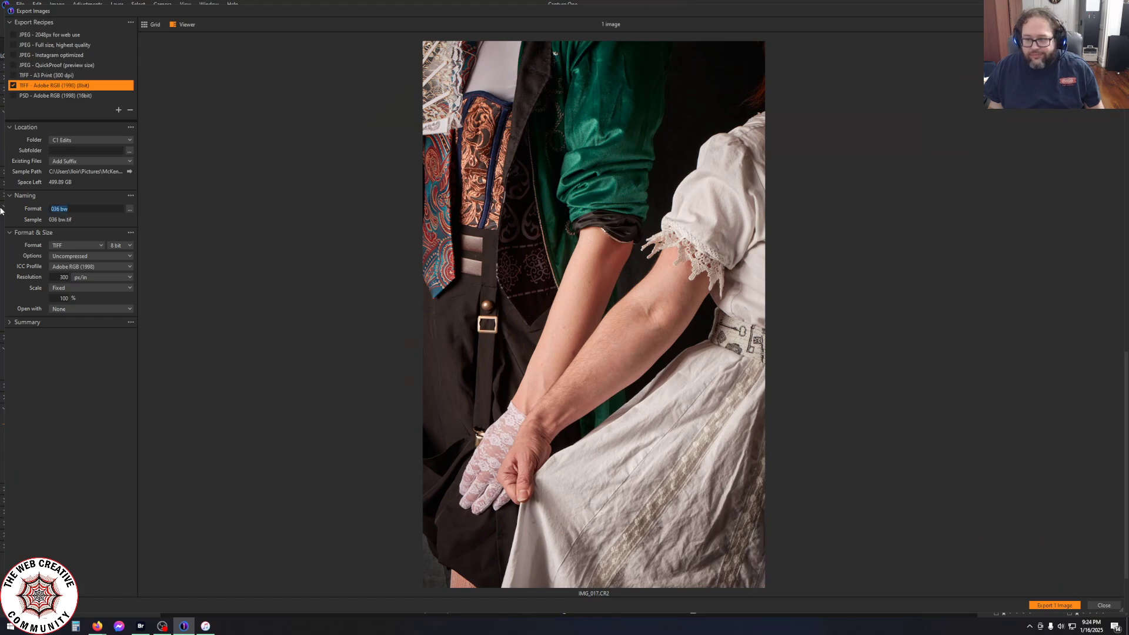
type("017")
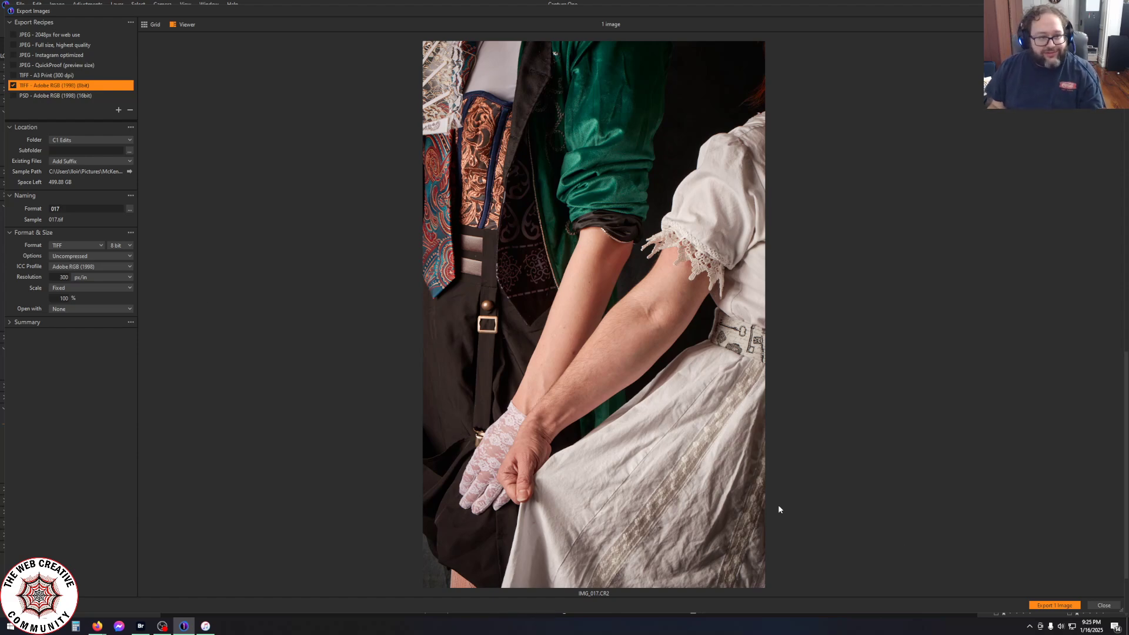
left_click(1049, 606)
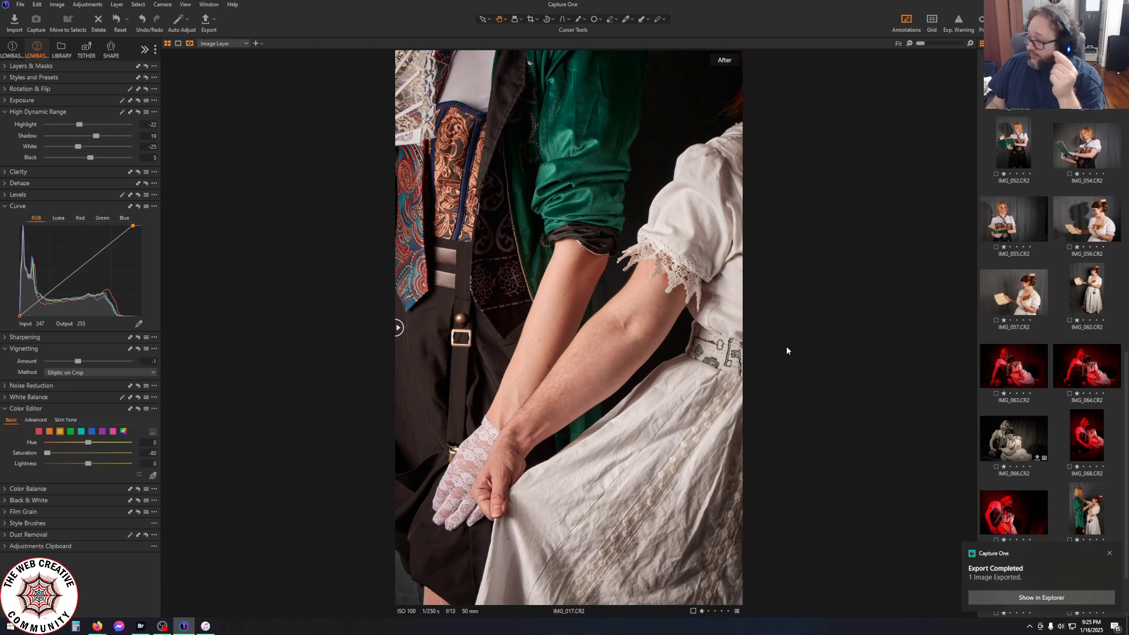
Open the red-lit IMG_069.CR2, checking it against the sepia-toned IMG_066.CR2
scroll(1074, 447, "down", 1)
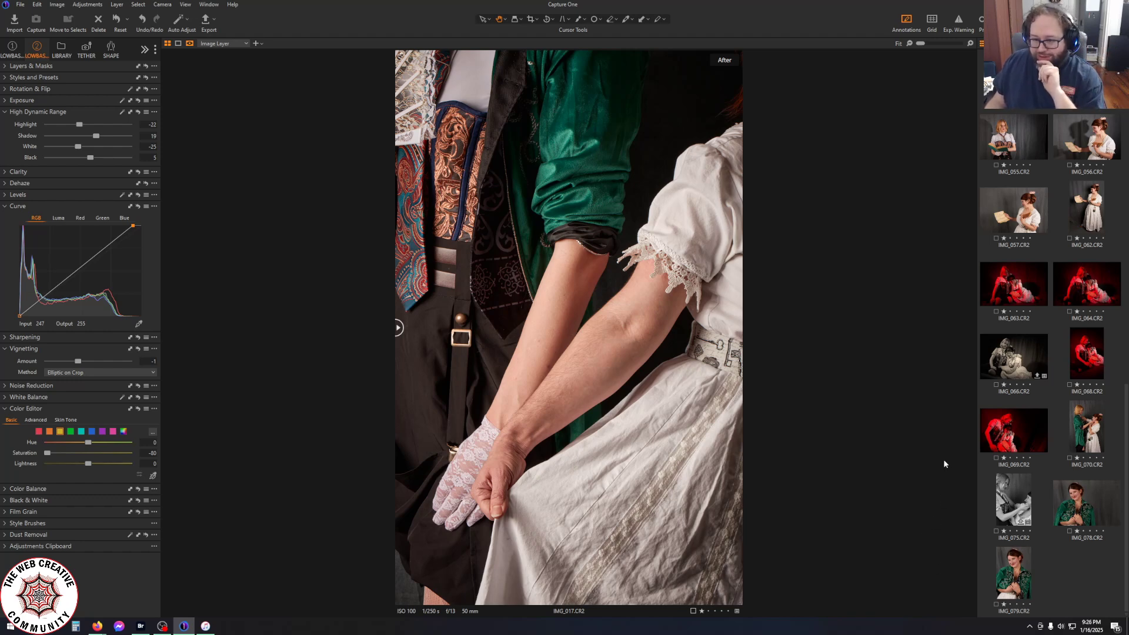
left_click(1001, 427)
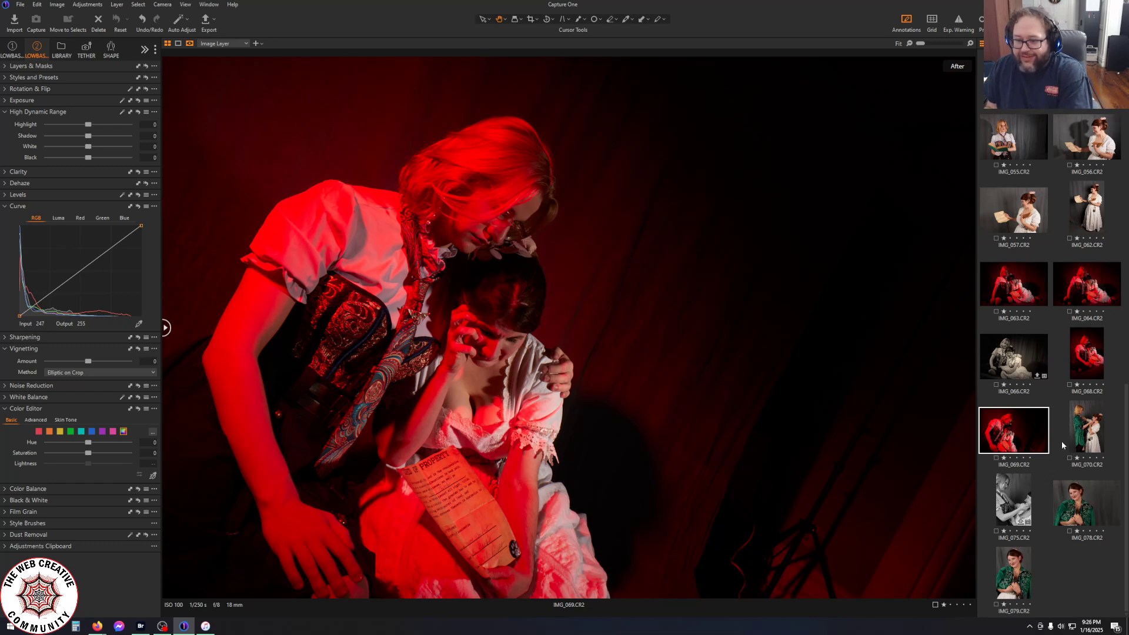
left_click(1021, 353)
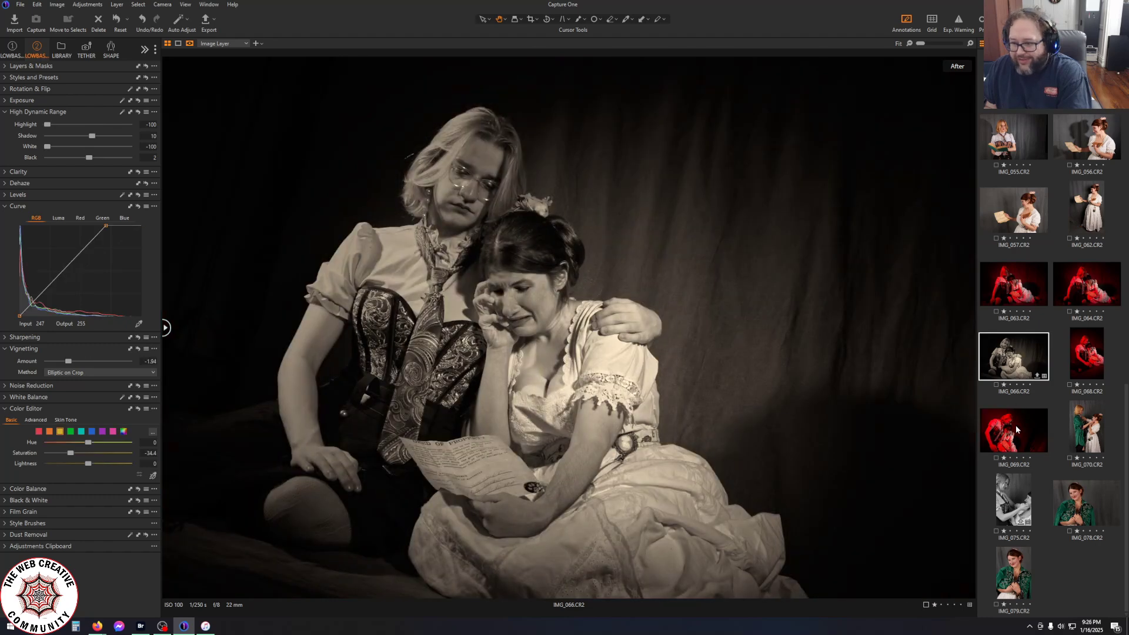
left_click(1016, 430)
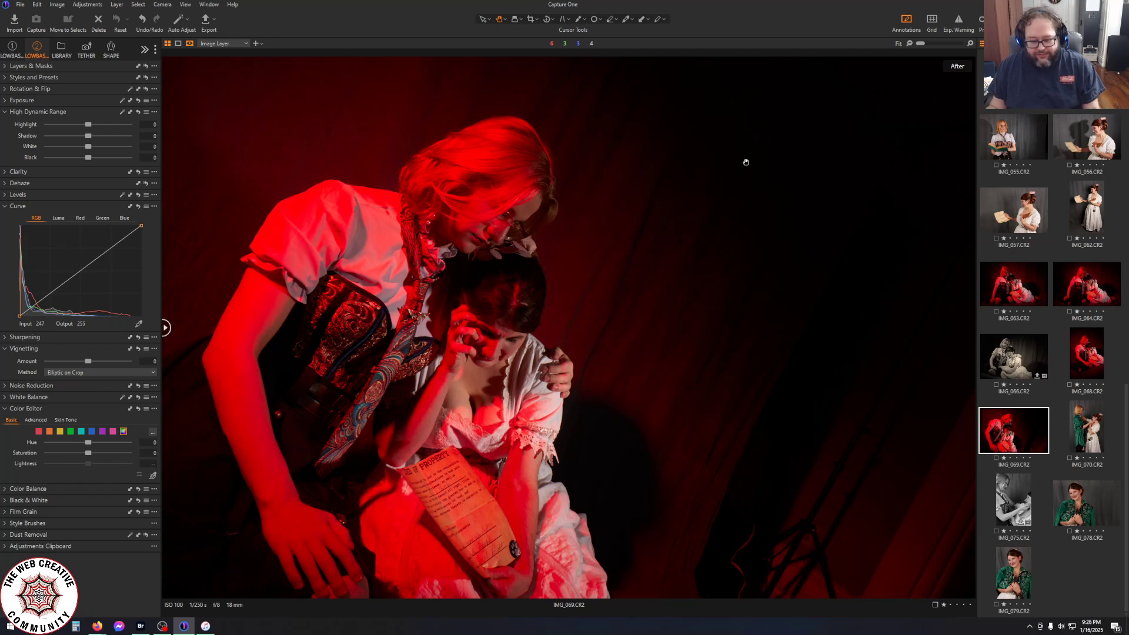
Brighten IMG_069.CR2 by moving the RGB curve's white point slightly inward, and set the red Saturation in the Color Editor to -12
key("y")
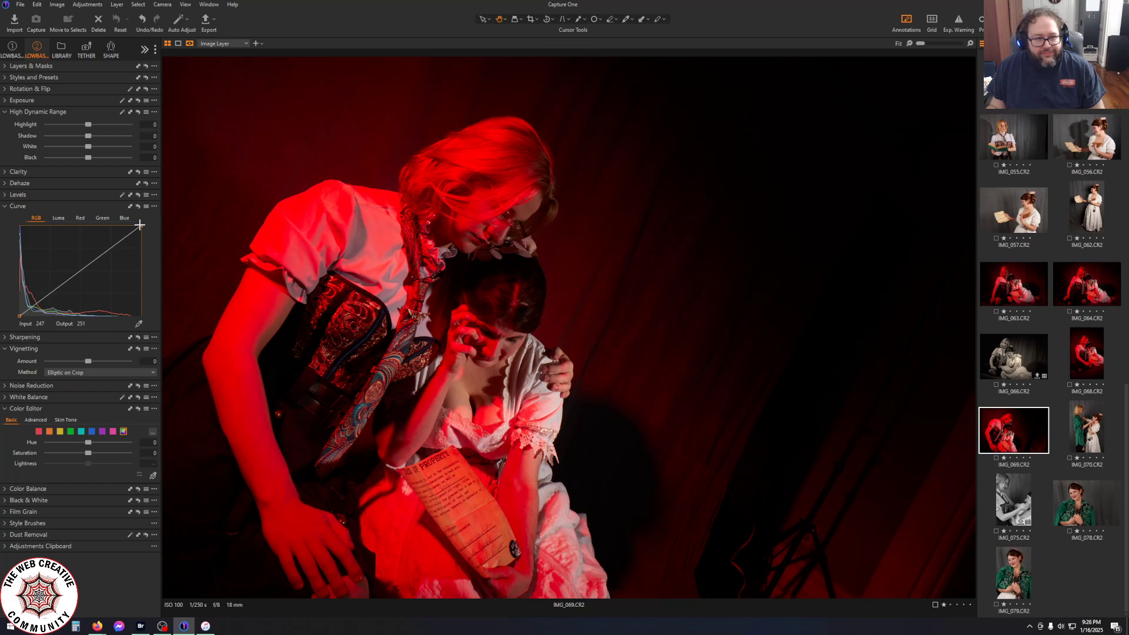
left_click_drag(139, 225, 132, 225)
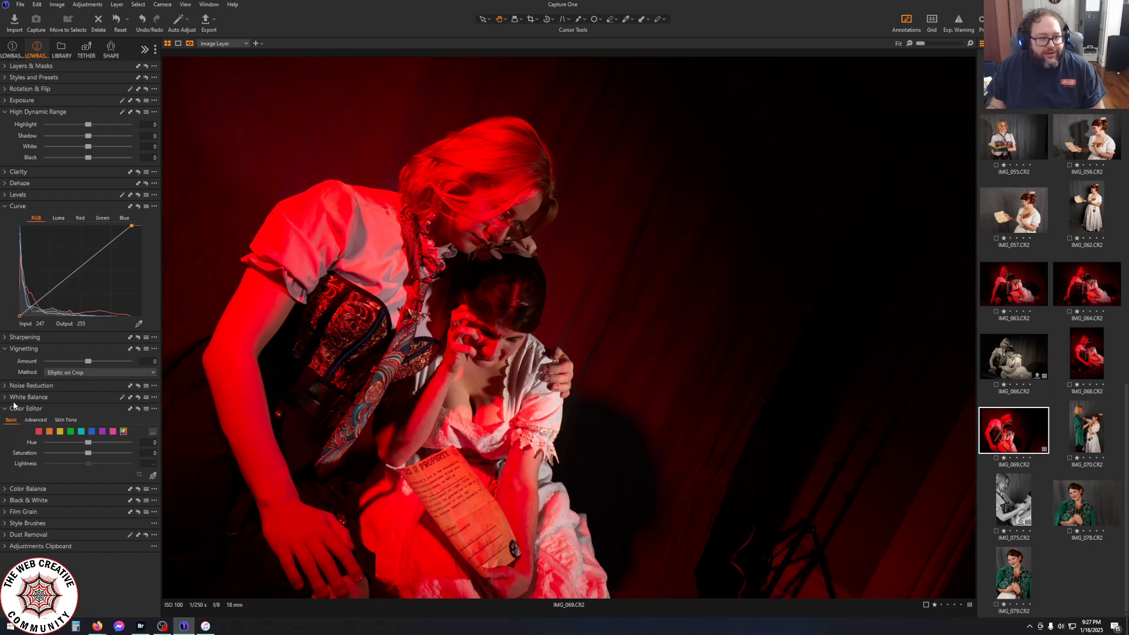
left_click(40, 433)
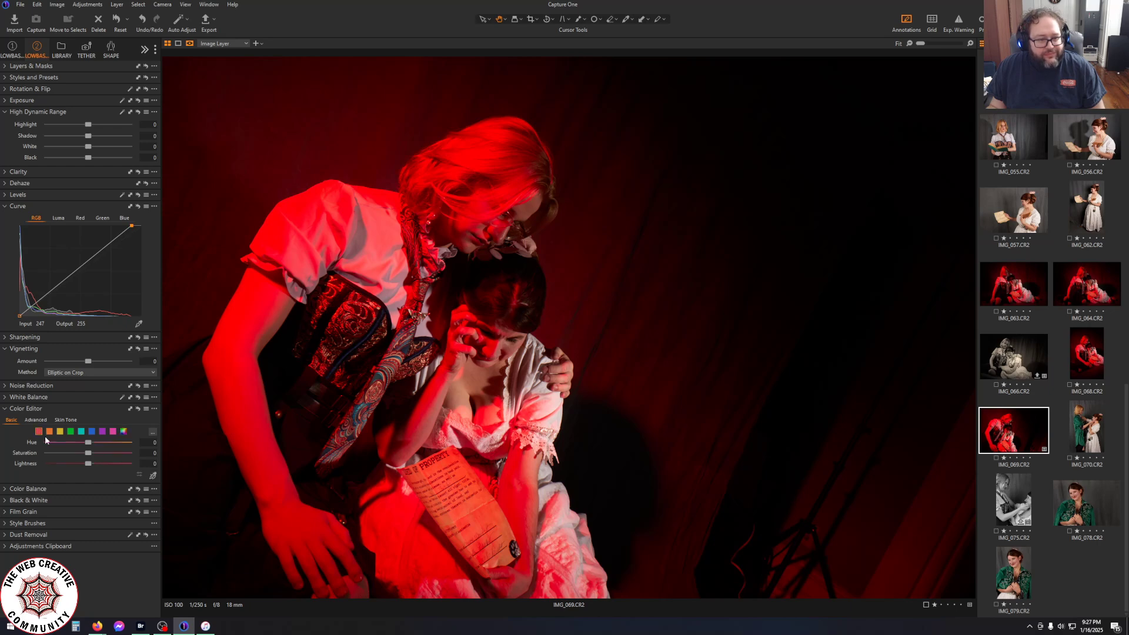
mouse_move(76, 455)
left_mouse_down()
mouse_move(51, 455)
mouse_move(80, 454)
left_mouse_up()
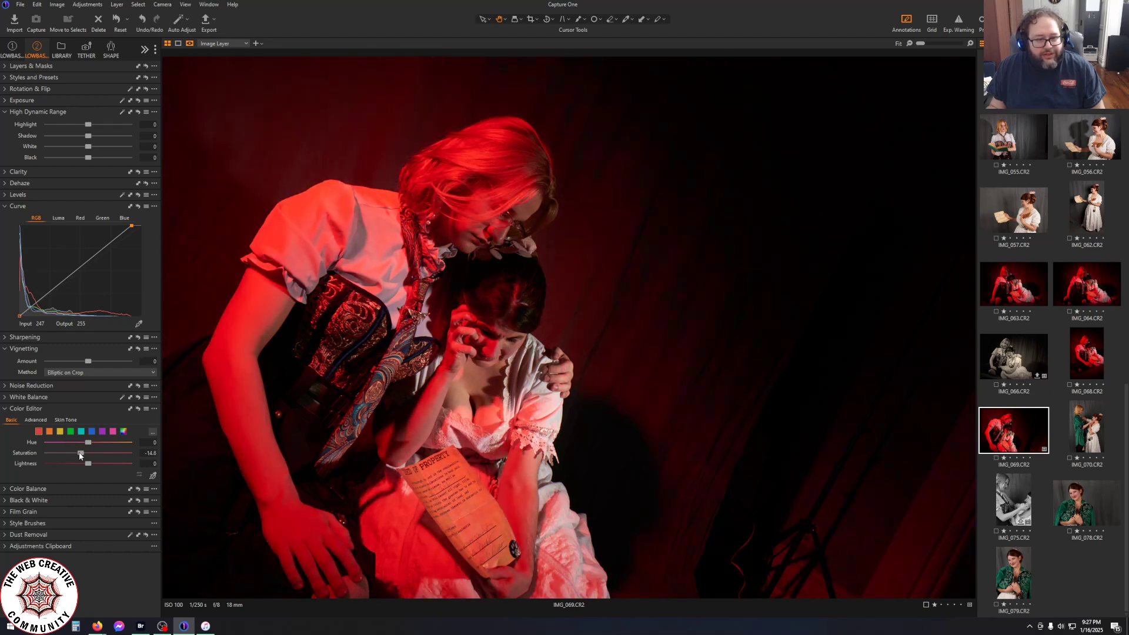
left_click_drag(81, 453, 84, 453)
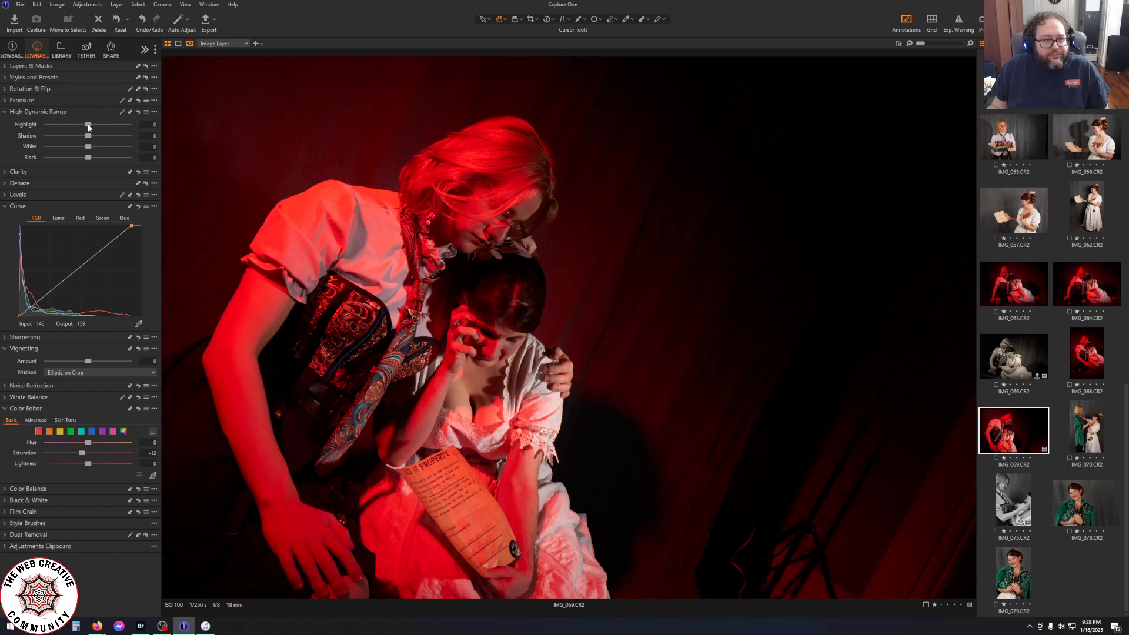
Set High Dynamic Range Highlight to -100, White to 40 and Shadow to 12, and set the vignetting amount to -1.55
left_click_drag(88, 125, 1, 127)
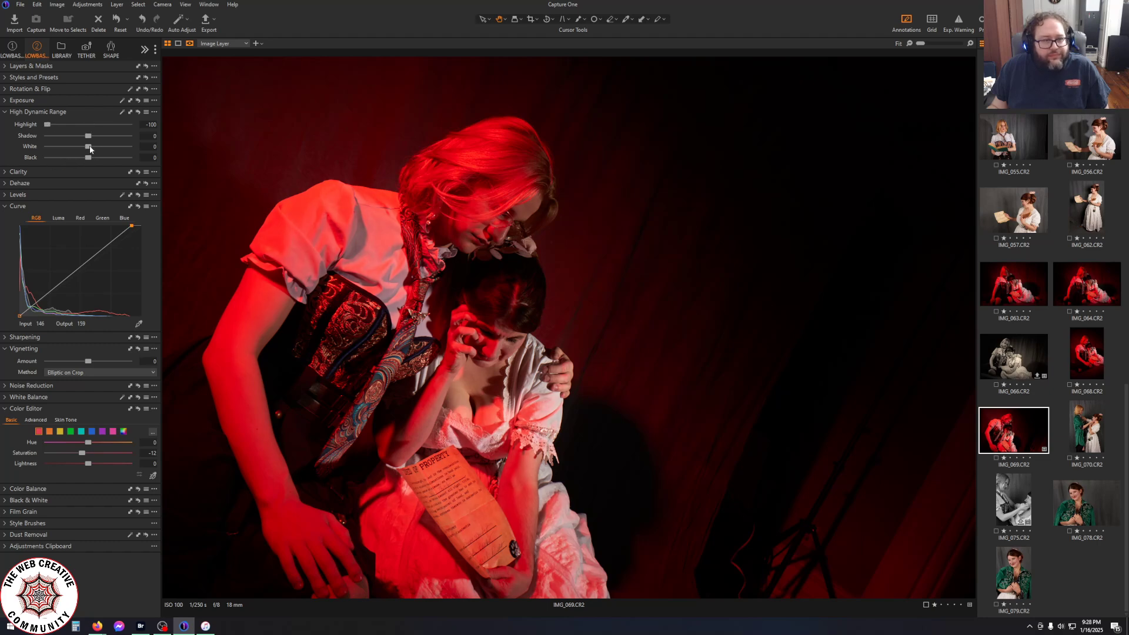
mouse_move(88, 146)
left_mouse_down()
mouse_move(5, 150)
mouse_move(106, 150)
mouse_move(167, 170)
mouse_move(91, 159)
left_mouse_up()
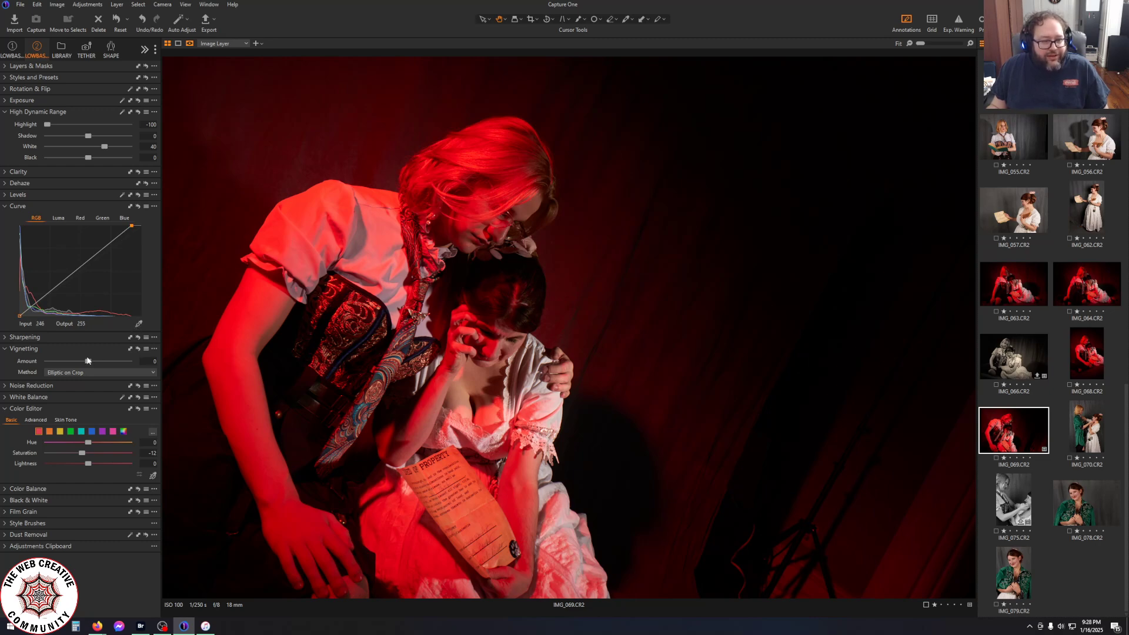
left_click_drag(88, 361, 73, 364)
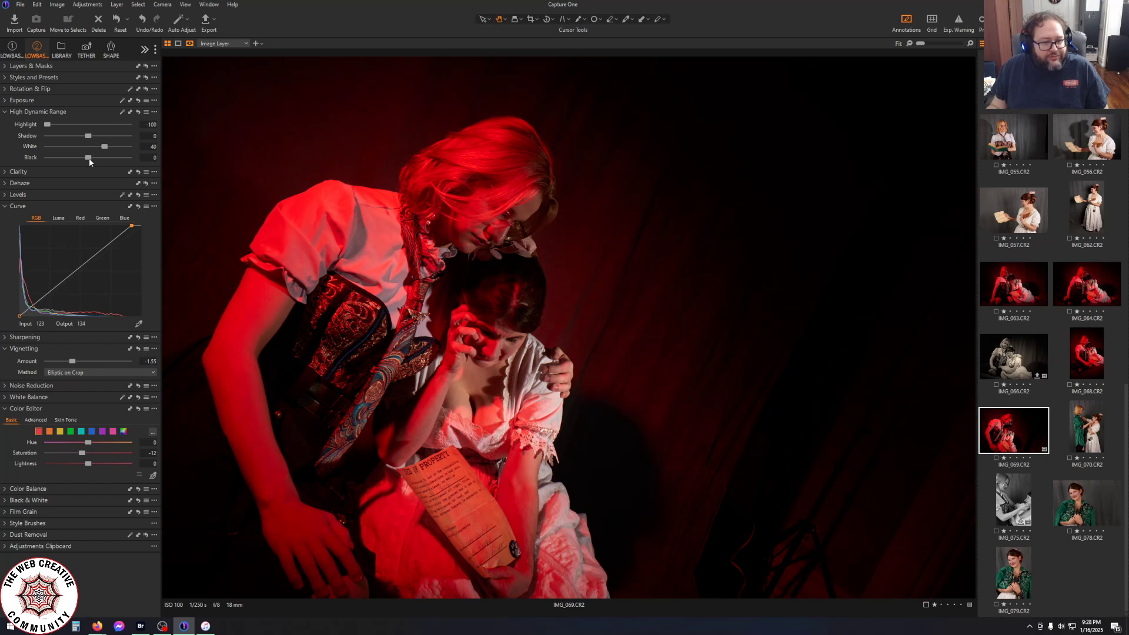
left_click_drag(92, 136, 96, 137)
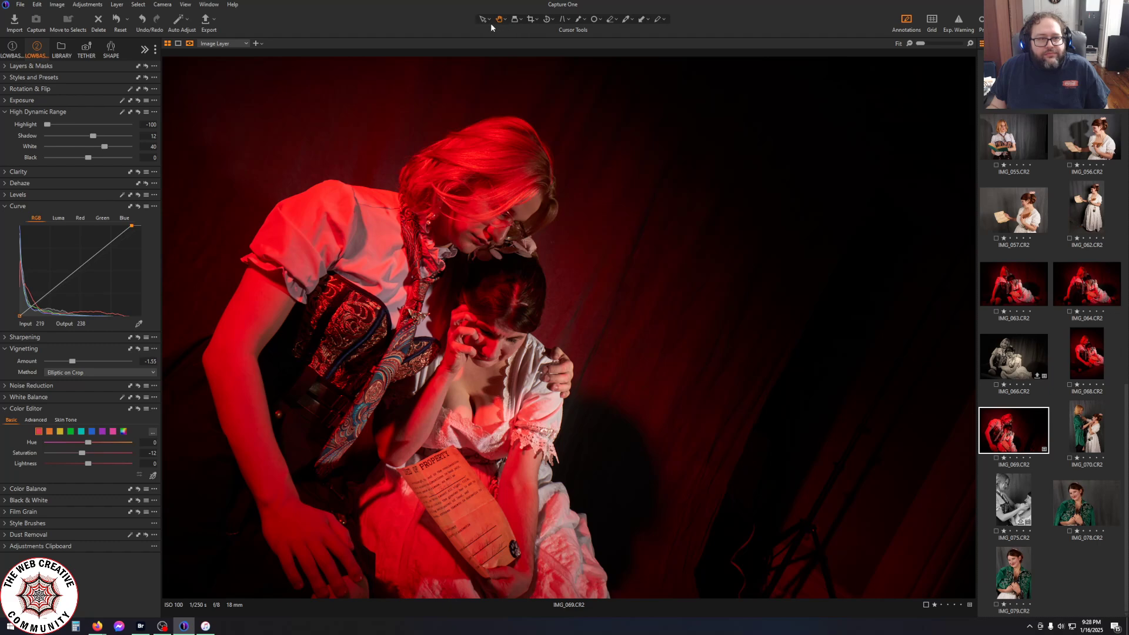
Create an automatic background mask layer and set its High Dynamic Range Black to -59
left_click(5, 66)
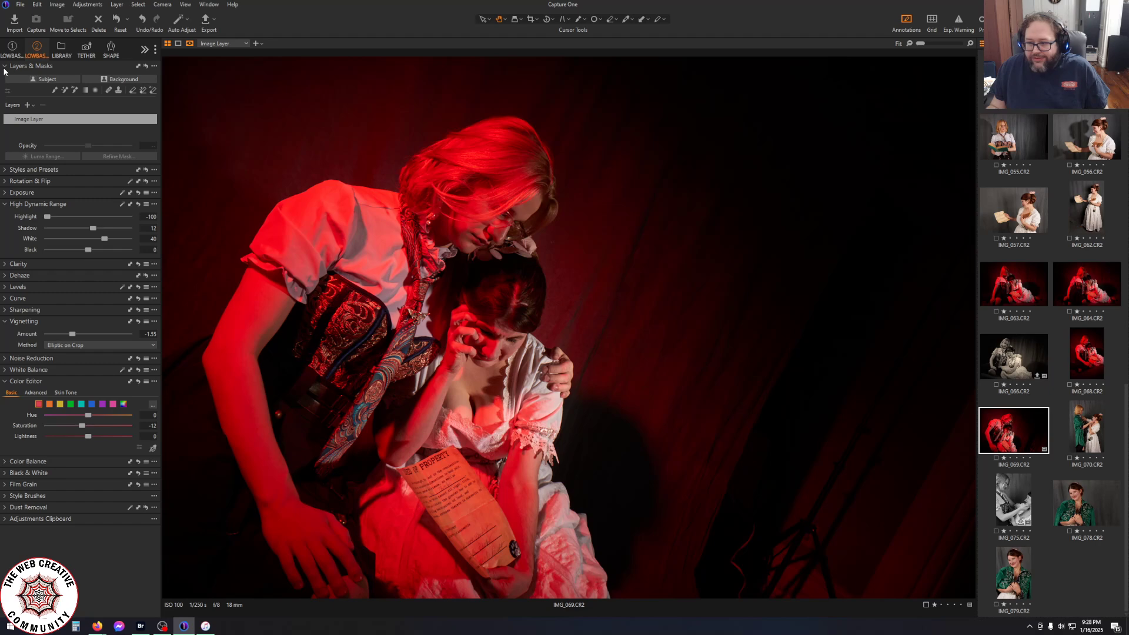
left_click(120, 80)
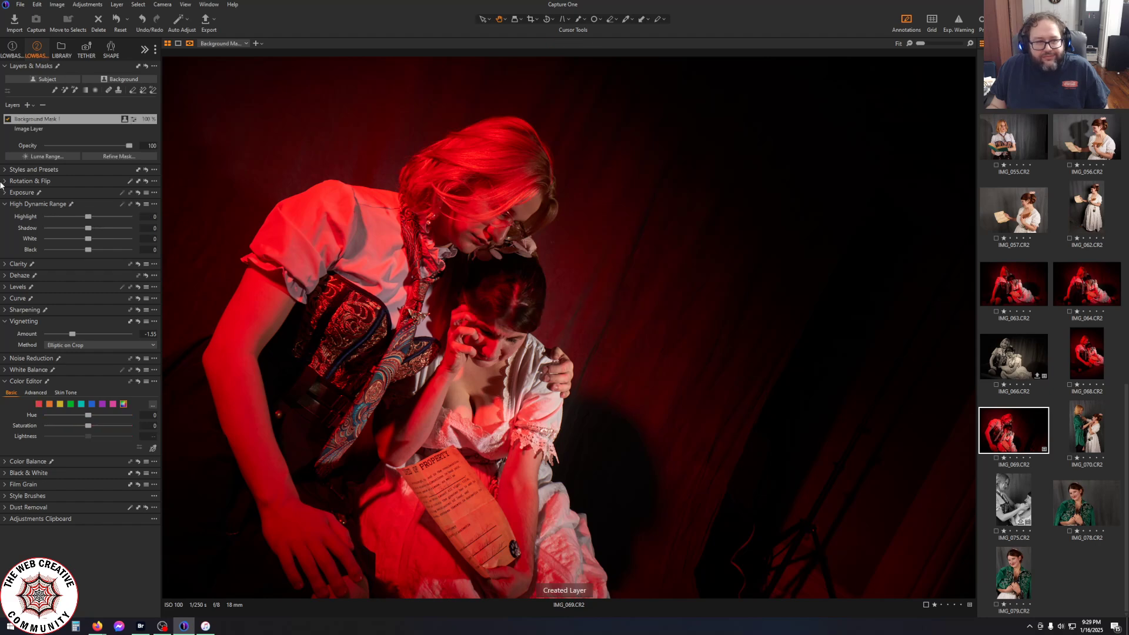
left_click_drag(88, 249, 64, 251)
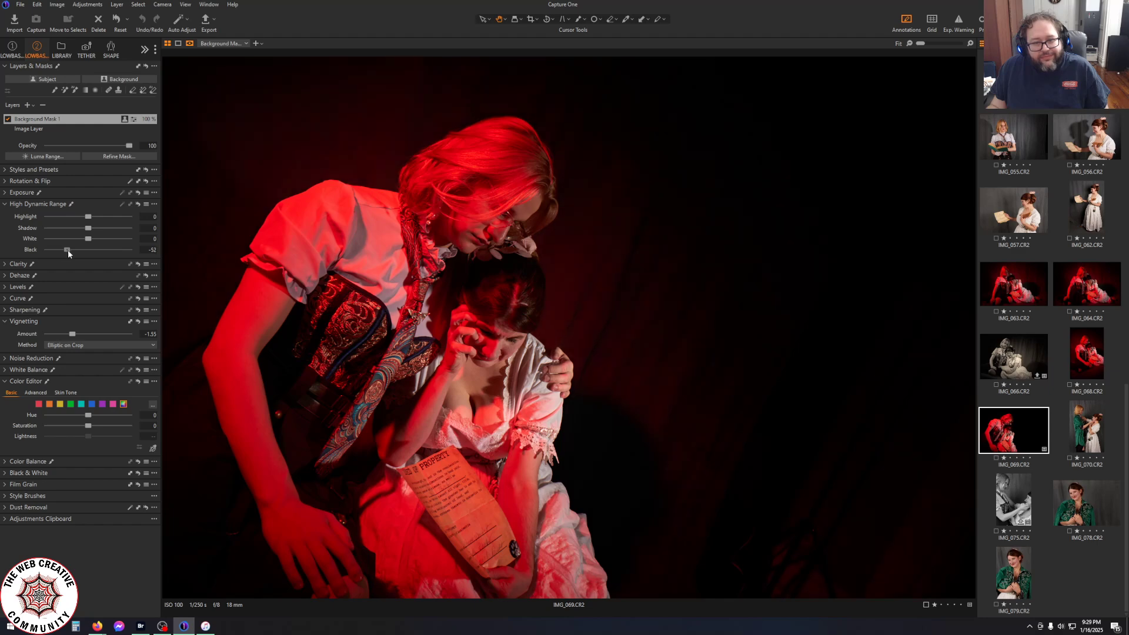
left_click_drag(68, 249, 57, 250)
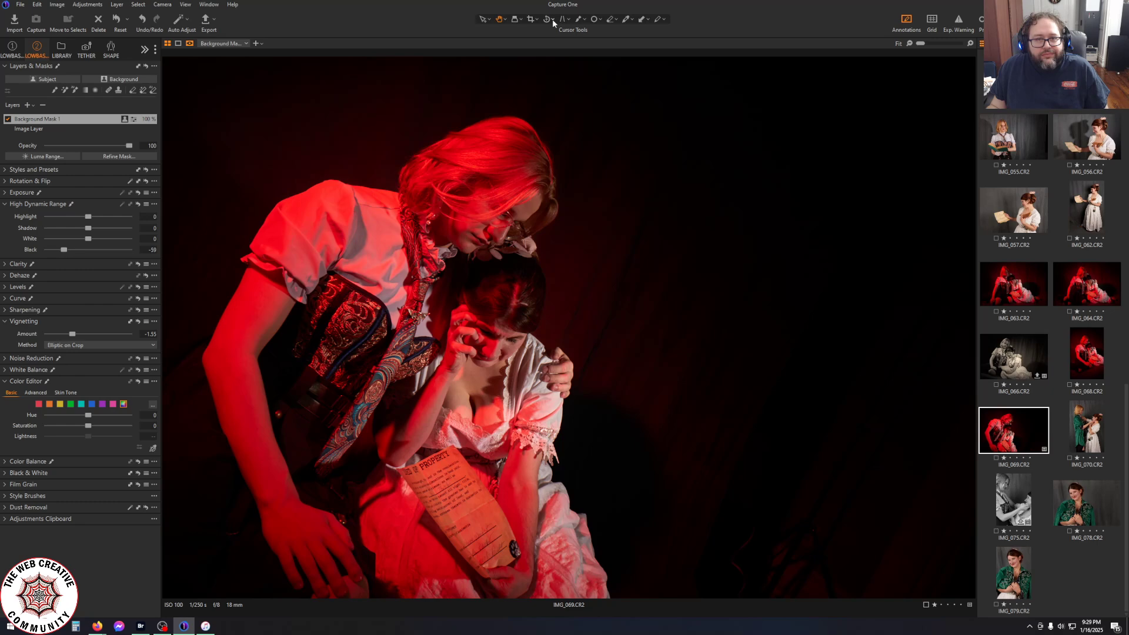
Clone dark backdrop from beside the subjects over the equipment and folds in the photo's lower-right background
left_click(585, 22)
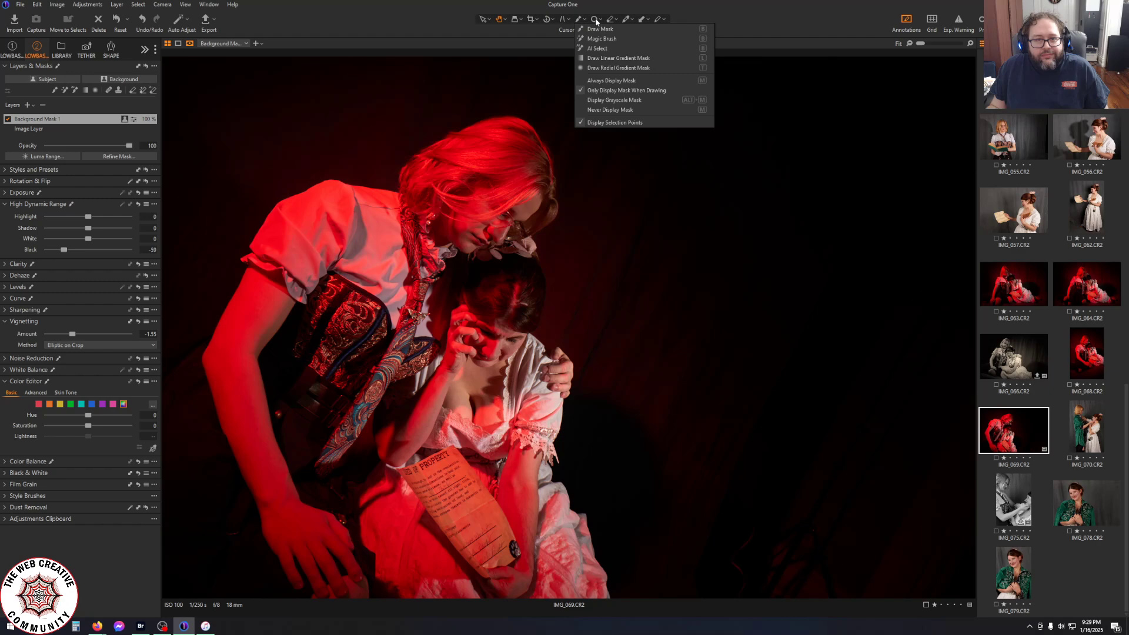
left_click(596, 22)
left_click(595, 21)
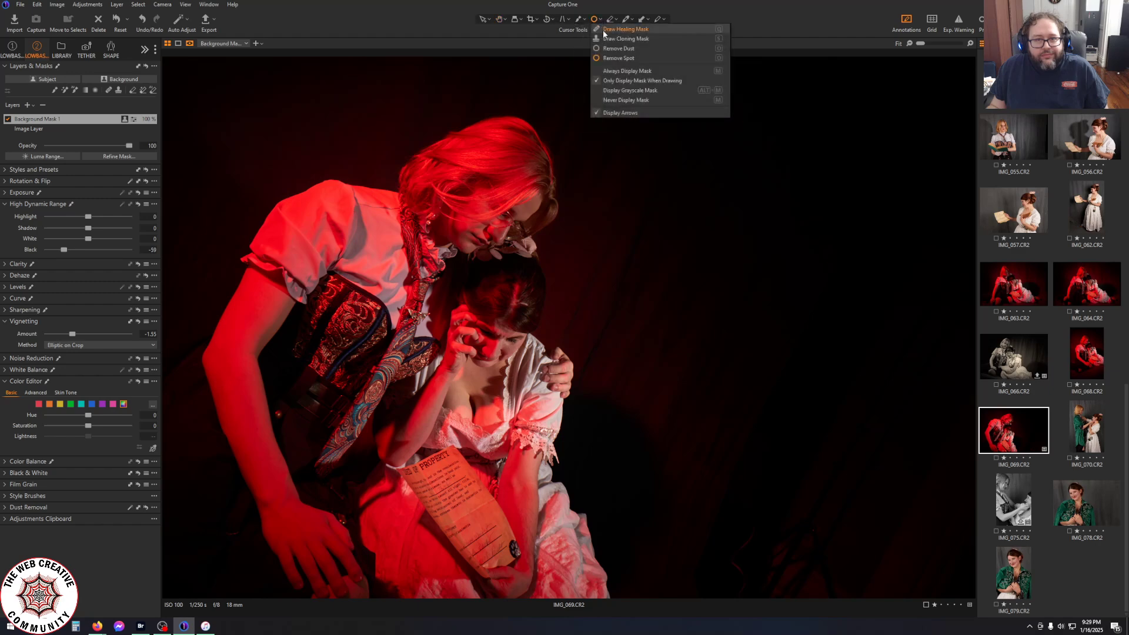
left_click(614, 39)
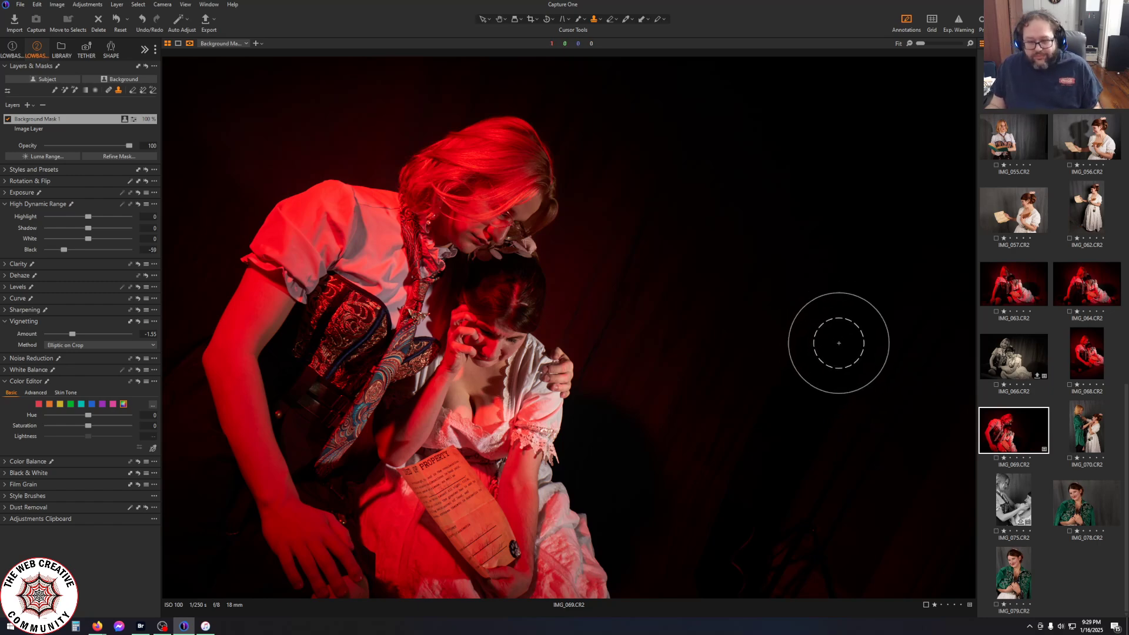
left_click(837, 344, "alt")
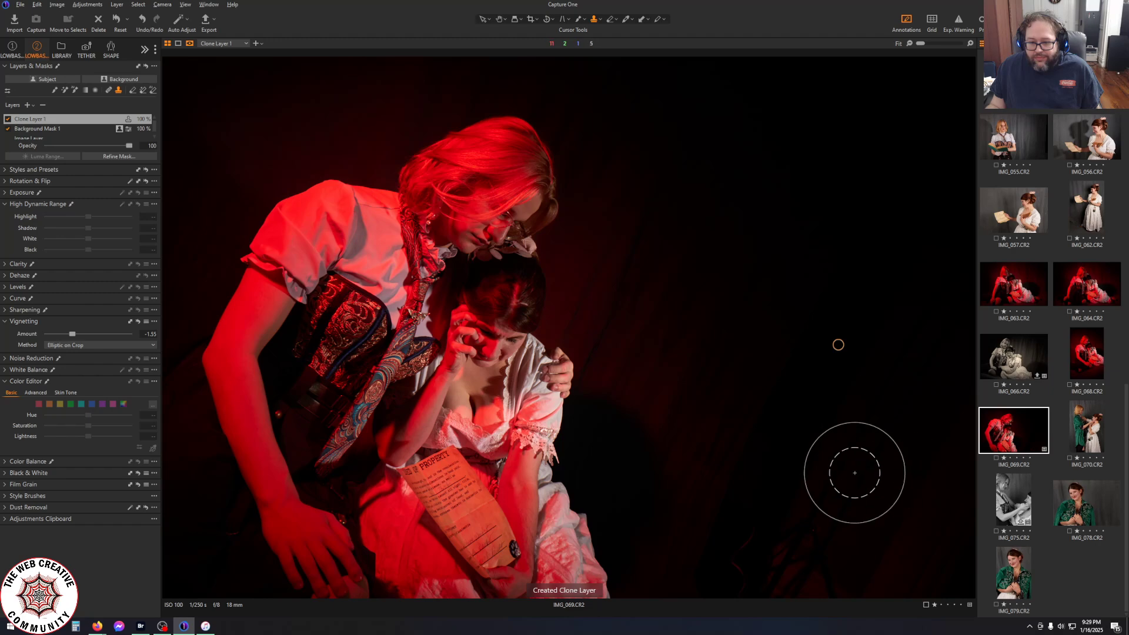
mouse_move(855, 471)
left_mouse_down()
mouse_move(754, 588)
mouse_move(970, 600)
mouse_move(978, 437)
mouse_move(878, 461)
mouse_move(755, 544)
mouse_move(739, 576)
mouse_move(947, 536)
mouse_move(893, 500)
mouse_move(877, 518)
left_mouse_up()
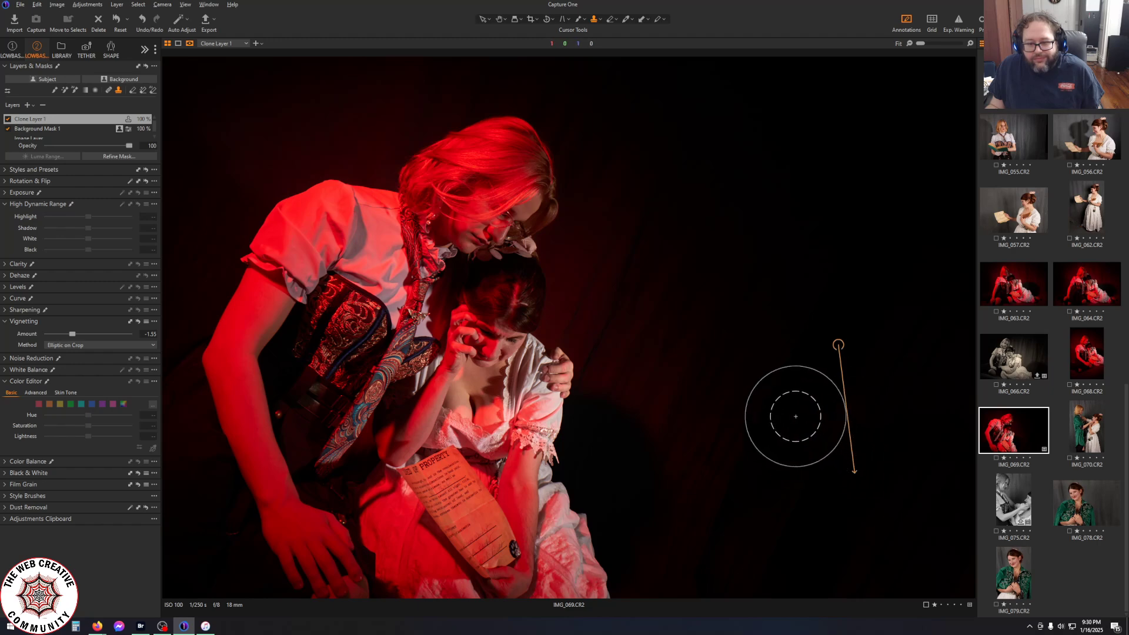
mouse_move(787, 411)
left_mouse_down()
mouse_move(743, 469)
mouse_move(698, 580)
mouse_move(724, 585)
left_mouse_up()
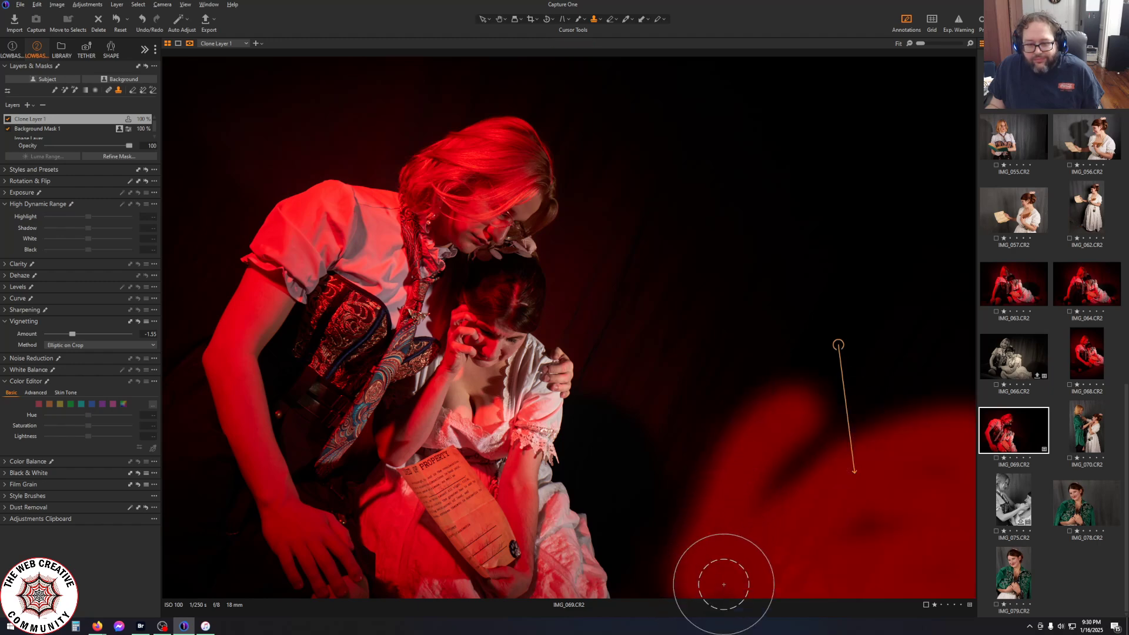
mouse_move(823, 469)
left_mouse_down()
mouse_move(825, 456)
mouse_move(804, 454)
mouse_move(767, 491)
left_mouse_up()
left_click_drag(947, 533, 912, 423)
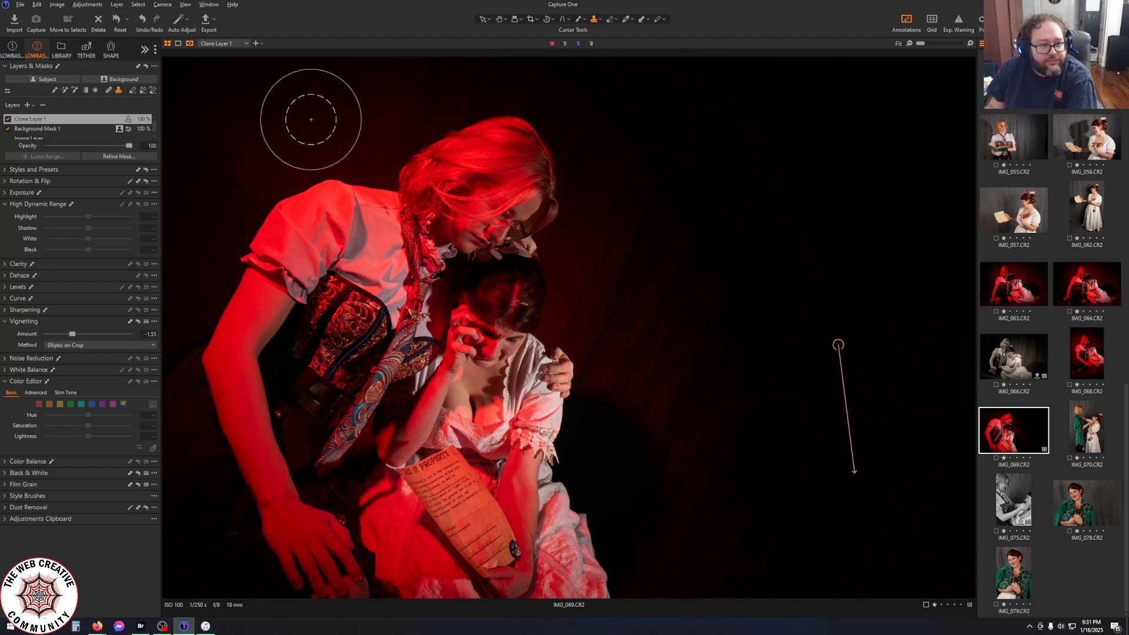
Export IMG_069.CR2 as an uncompressed 8-bit Adobe RGB TIFF named 069 into the C1 Edits folder
left_click(33, 139)
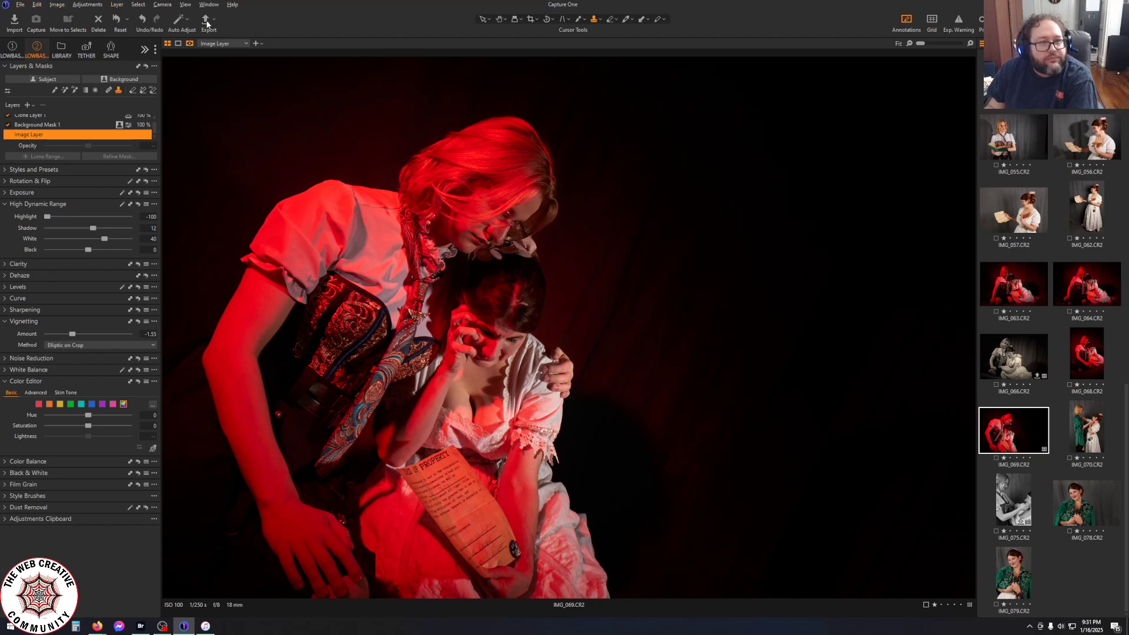
left_click(206, 23)
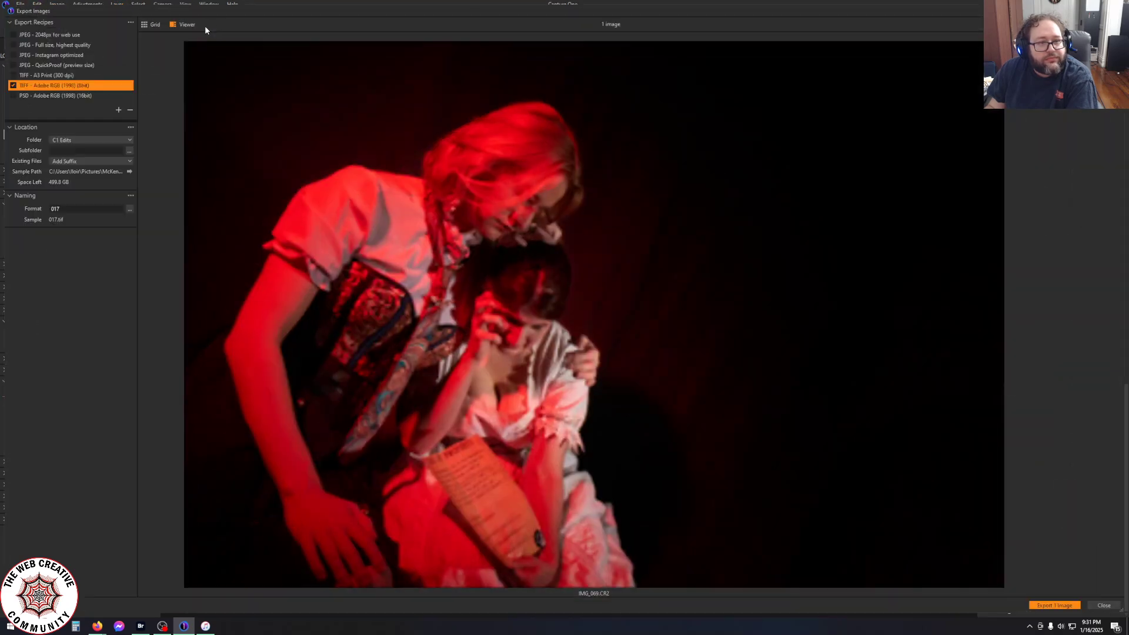
double_click(57, 209)
type("069")
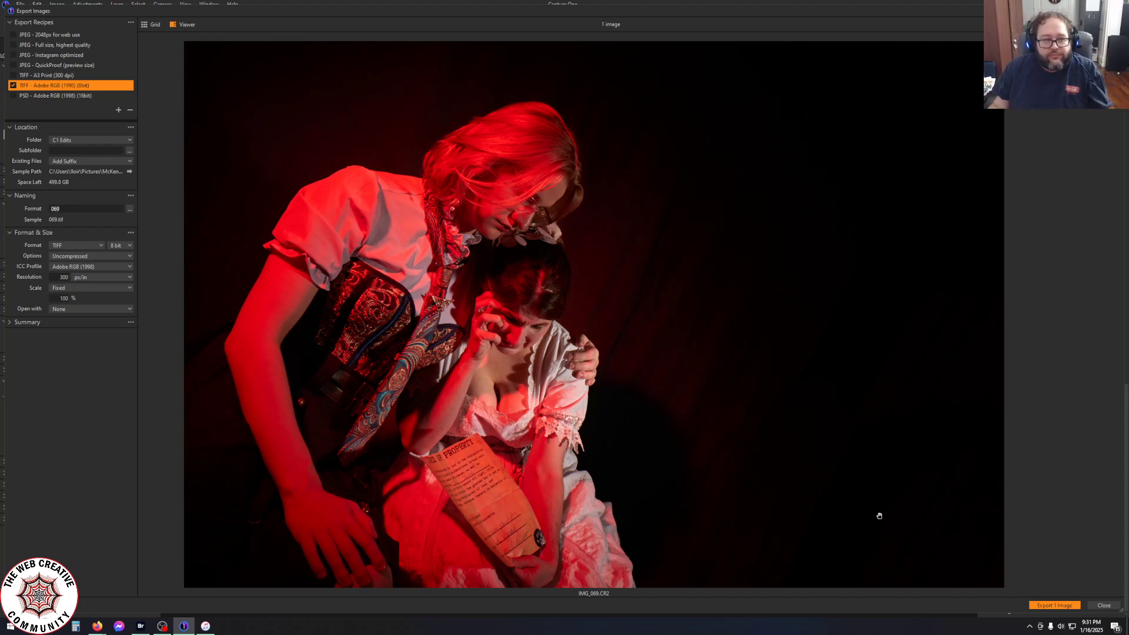
left_click(1067, 605)
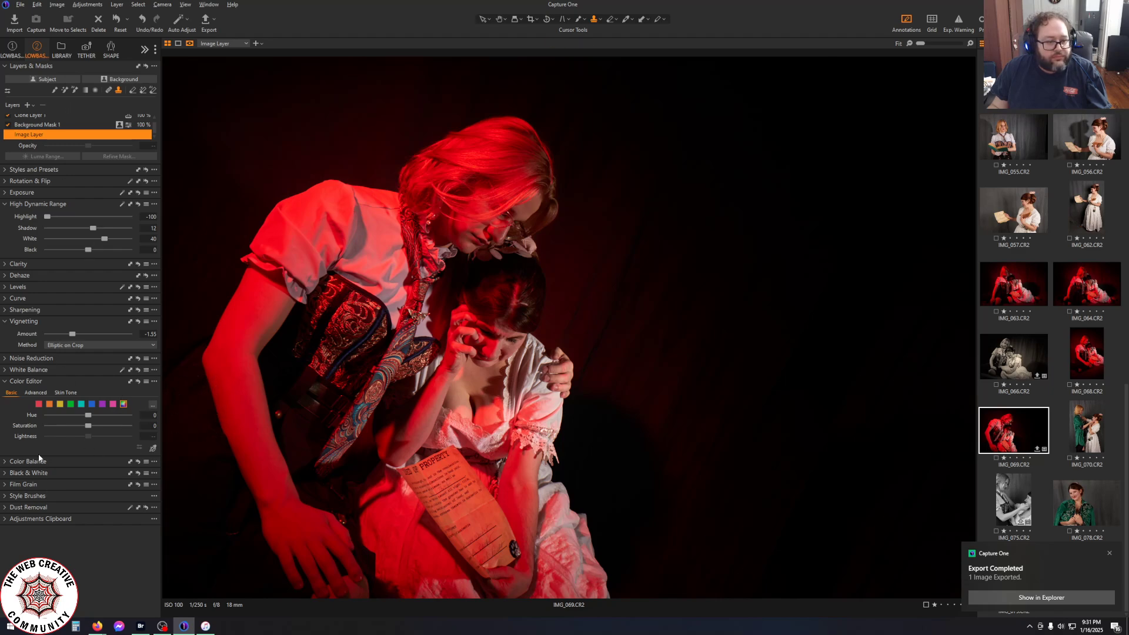
Convert the image layer of IMG_069.CR2 to black and white and apply the Toning - Sepia 3 style
left_click(5, 473)
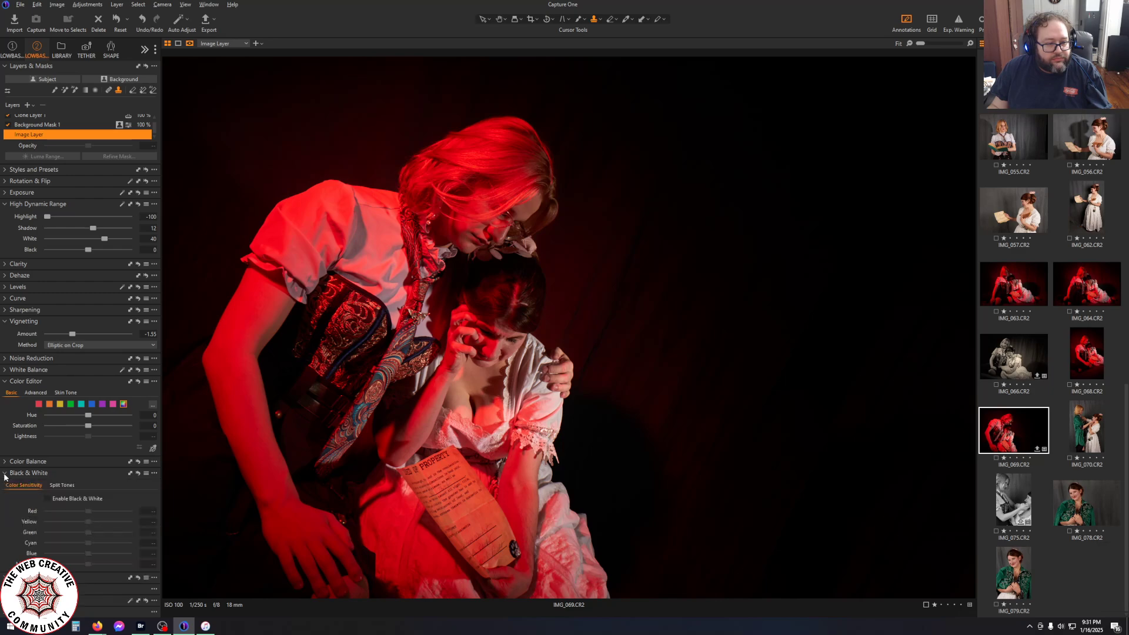
left_click(48, 499)
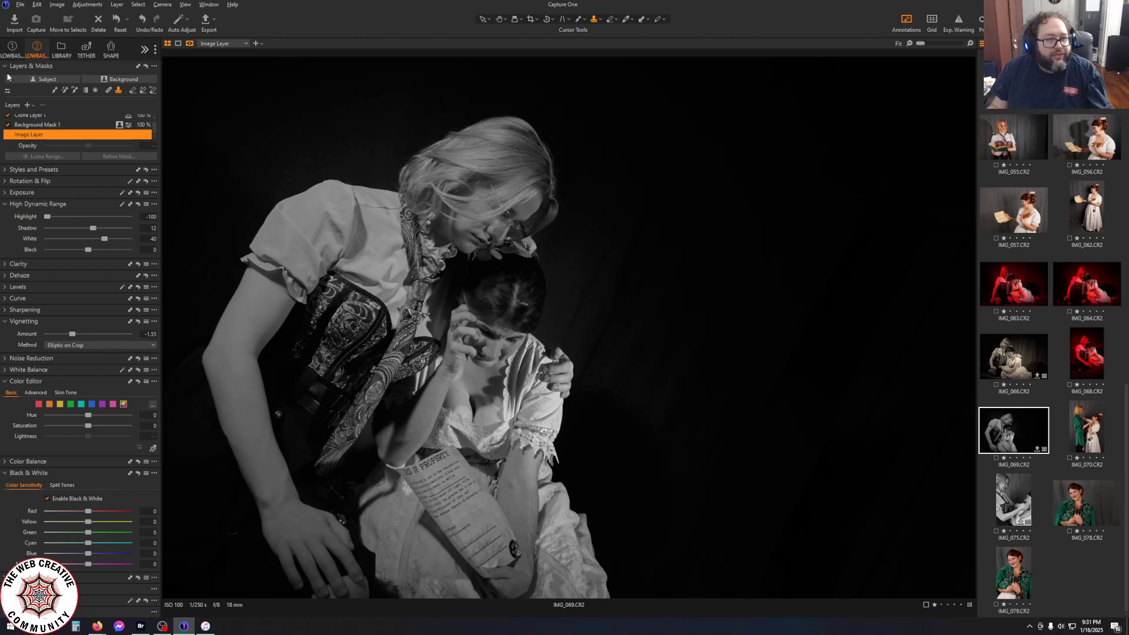
left_click(11, 170)
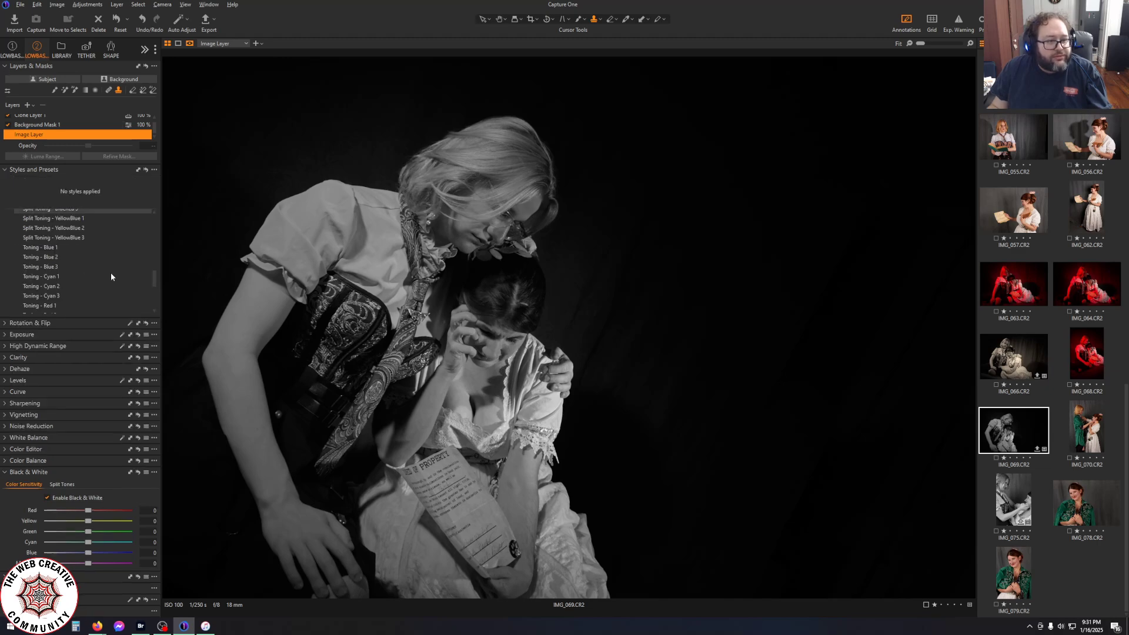
scroll(111, 285, "down", 2)
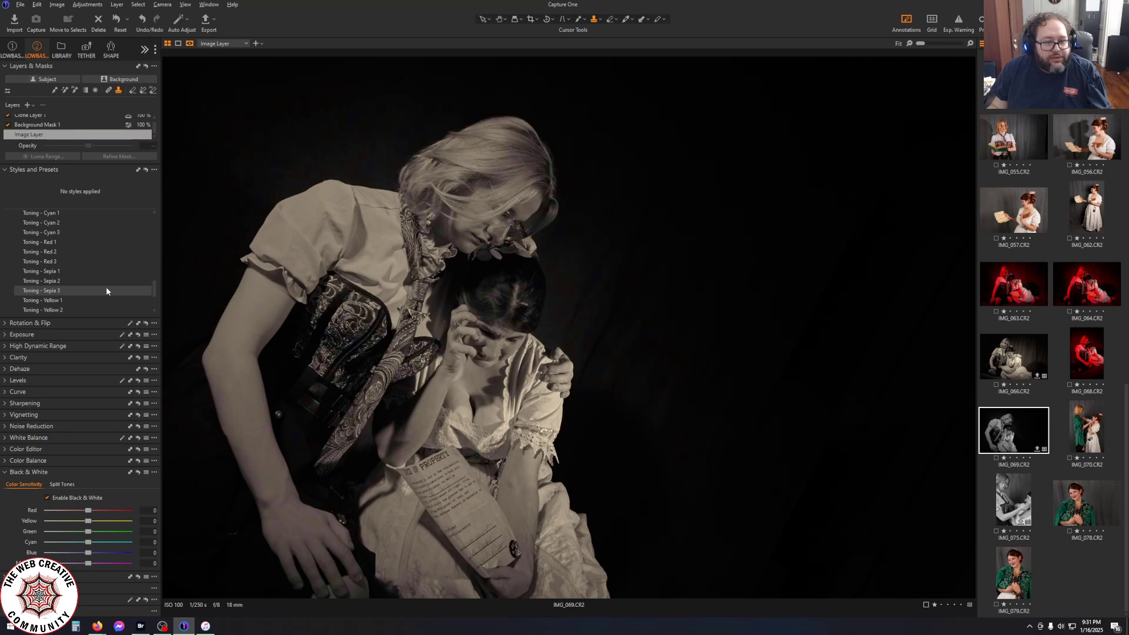
left_click(107, 290)
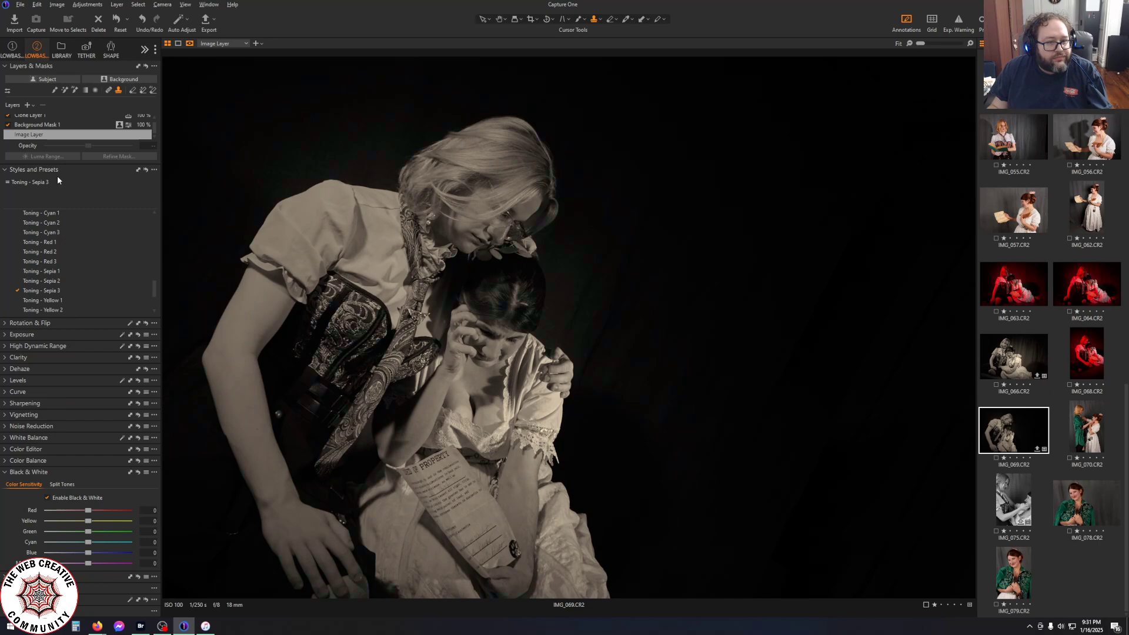
left_click(3, 172)
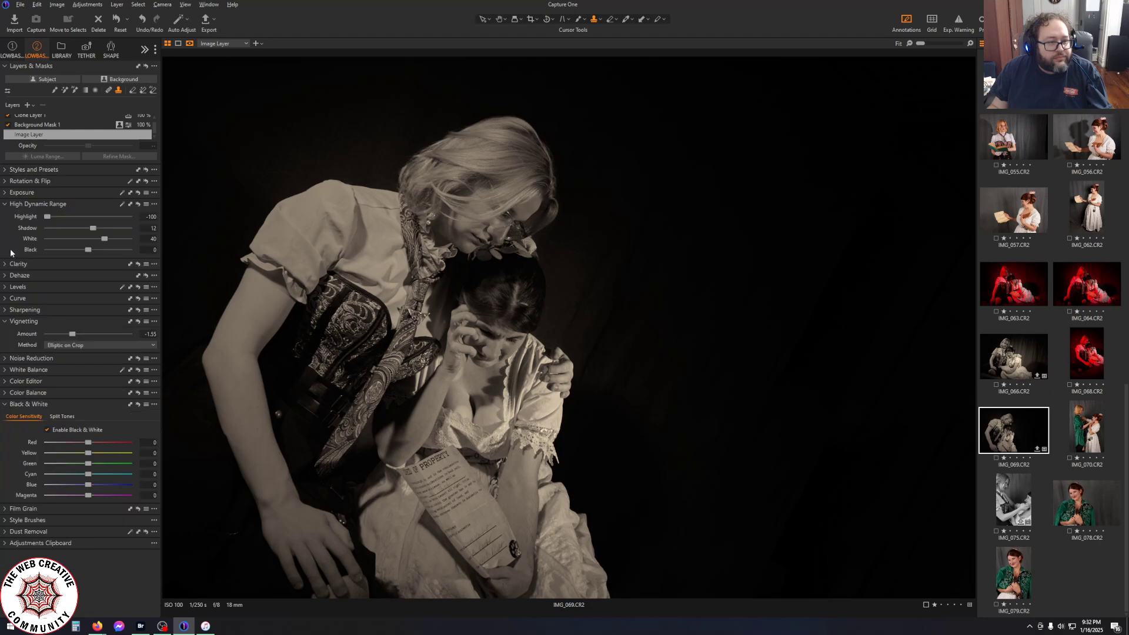
Move the RGB curve's white point to input 224, and set High Dynamic Range Shadow to 23 and Highlight to -66
left_click(5, 299)
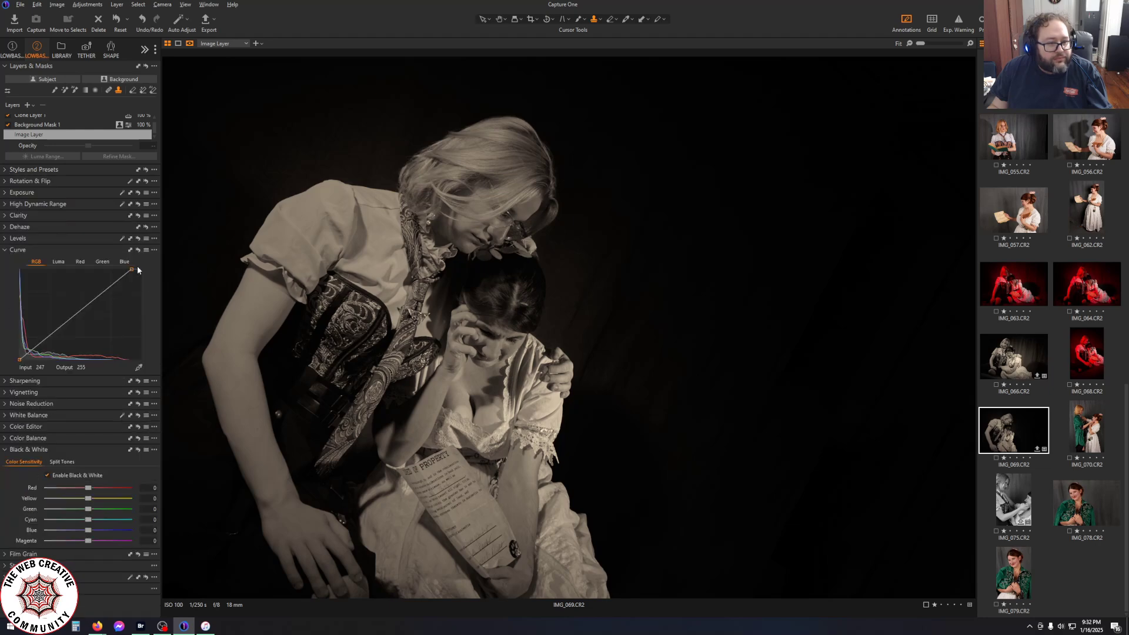
left_click_drag(132, 271, 127, 268)
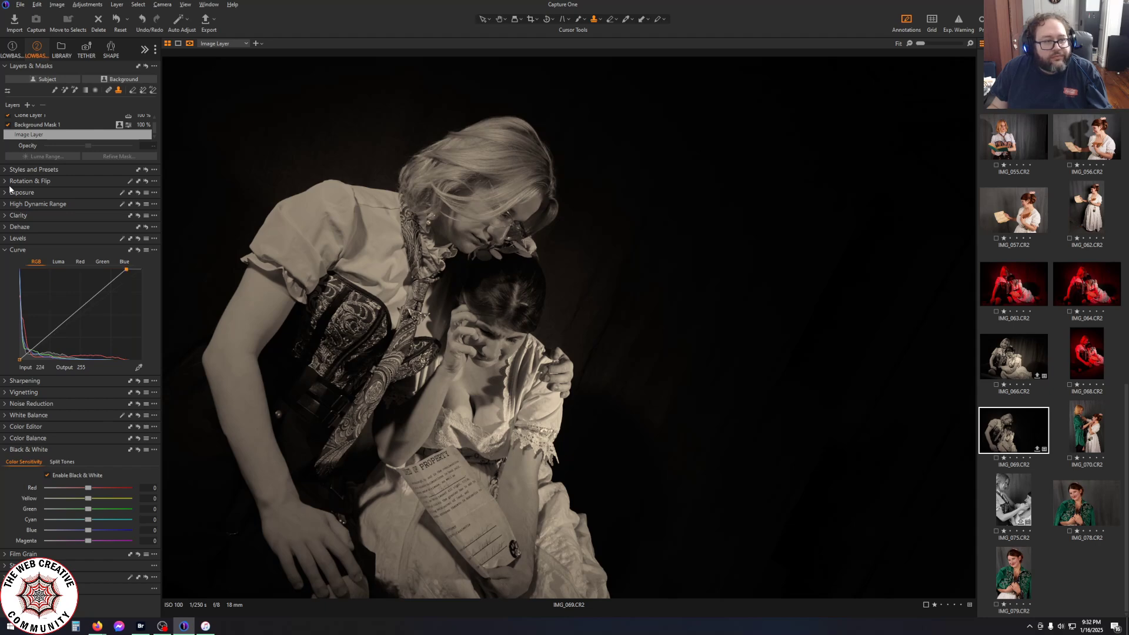
left_click(3, 205)
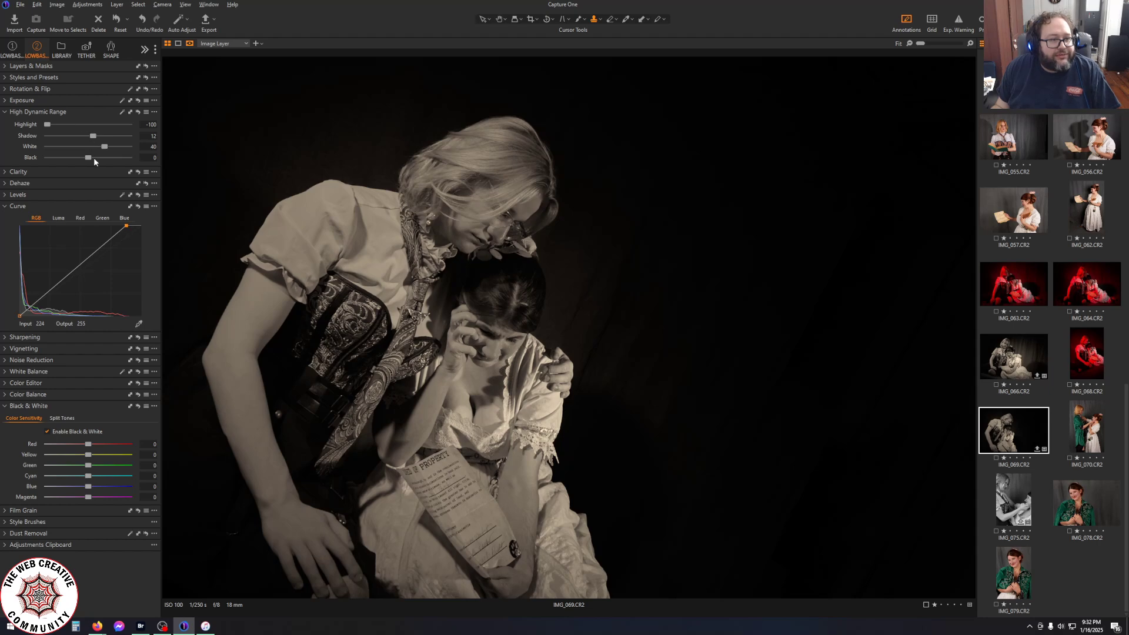
left_click_drag(96, 137, 99, 138)
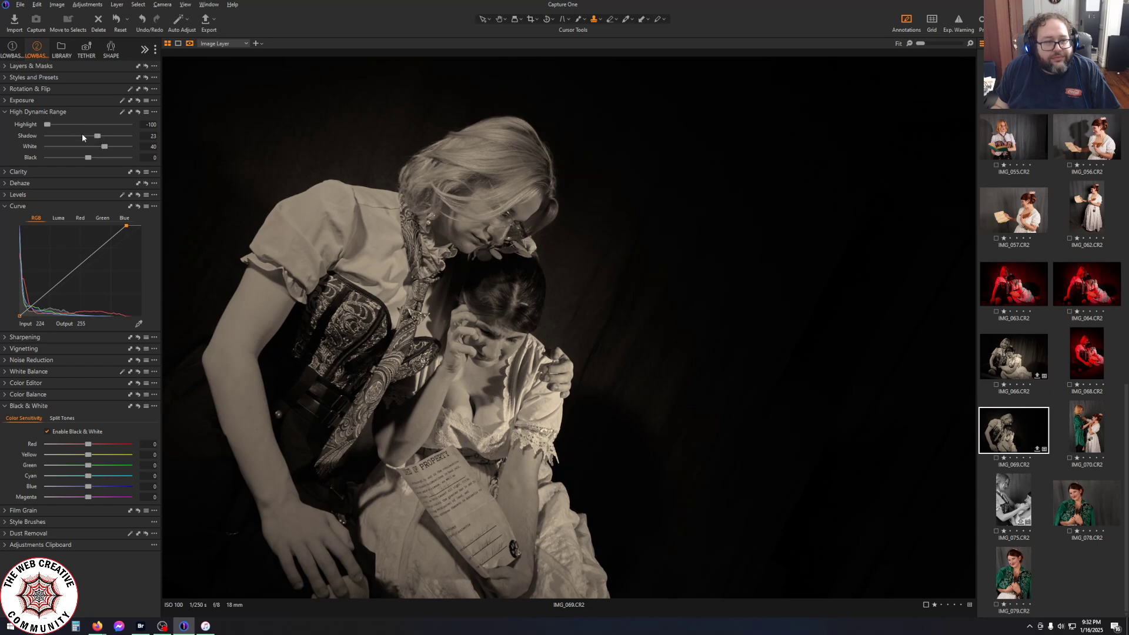
left_click_drag(51, 126, 89, 158)
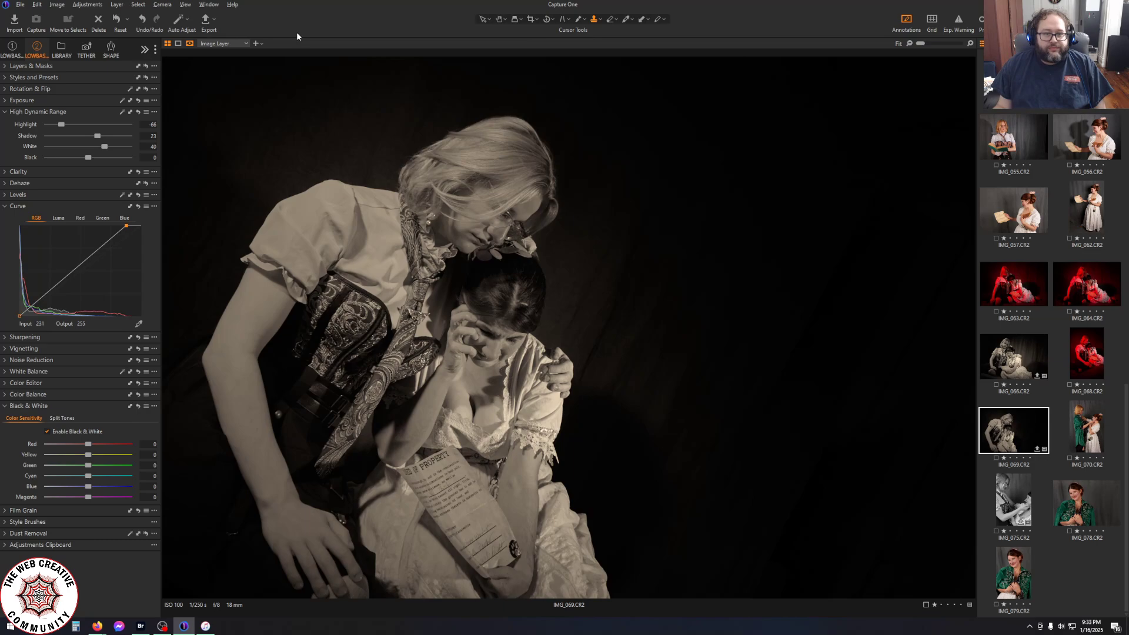
Export the toned IMG_069.CR2 as an uncompressed 8-bit Adobe RGB TIFF named 069 sepia into the C1 Edits folder
left_click(206, 21)
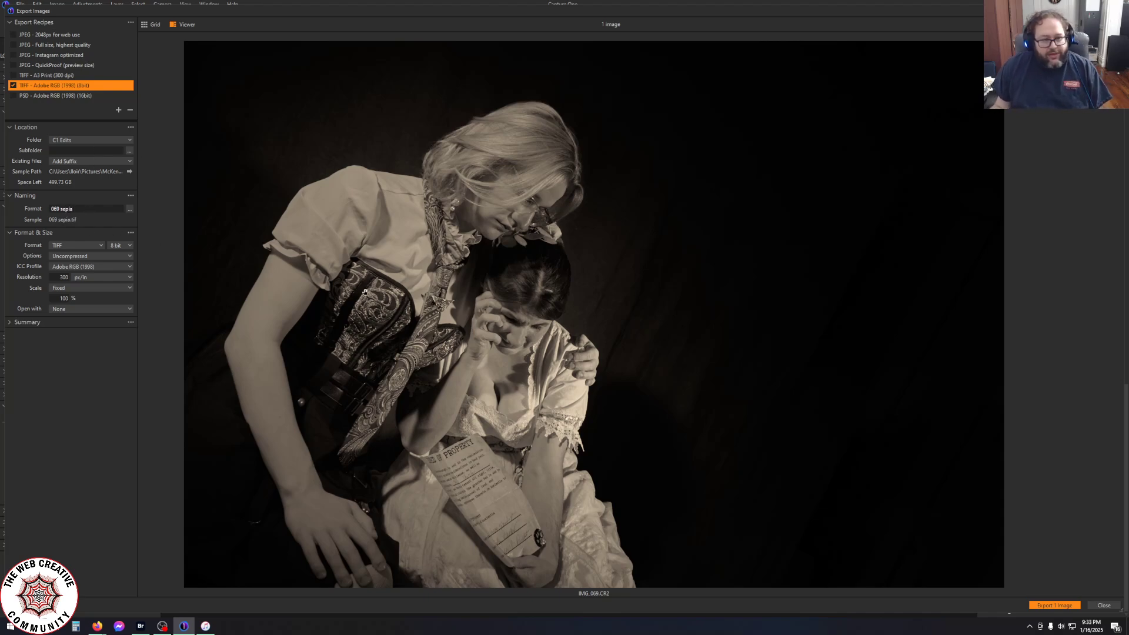
left_click(1045, 605)
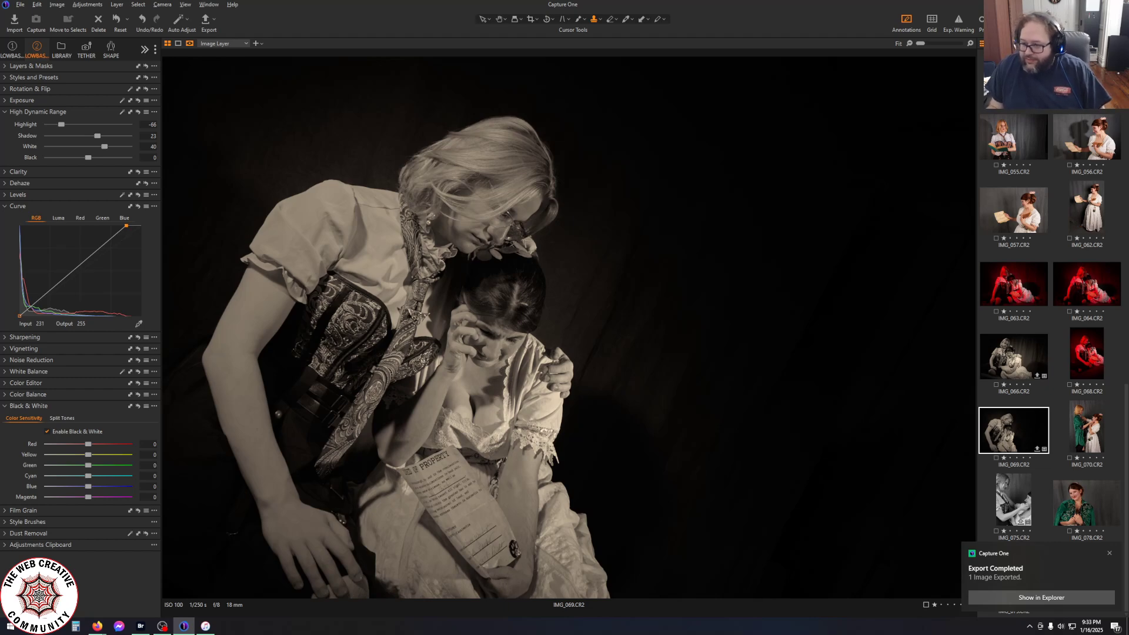
Switch to Adobe Bridge, open the shoot's C1 Edits folder, and preview 003.tif with the preview area enlarged over the filmstrip
key("alt+Tab")
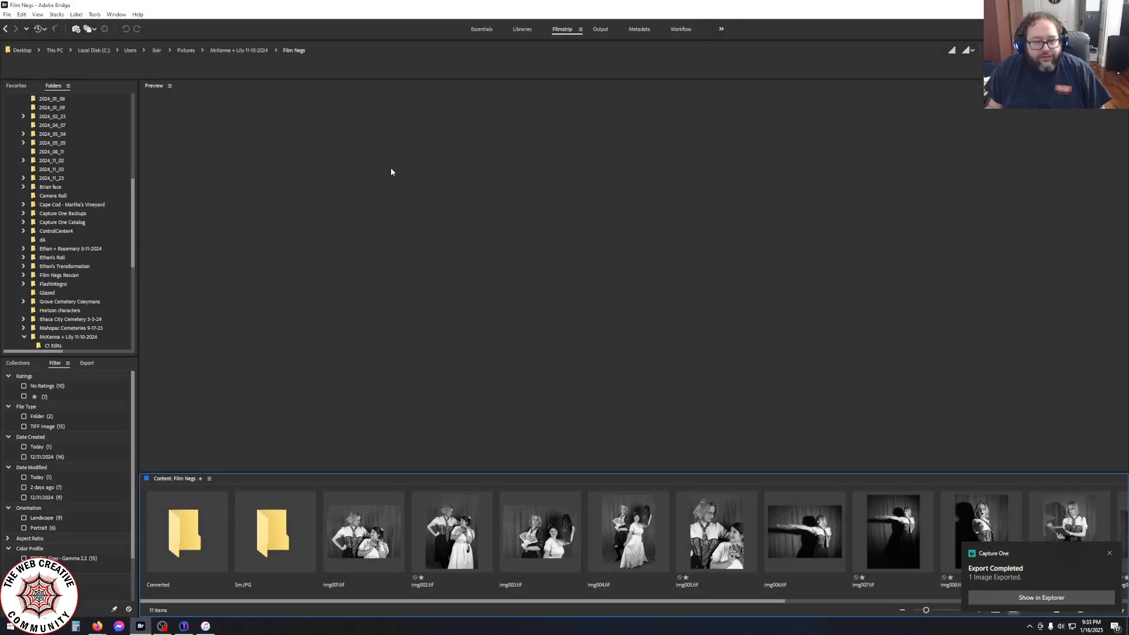
left_click(240, 51)
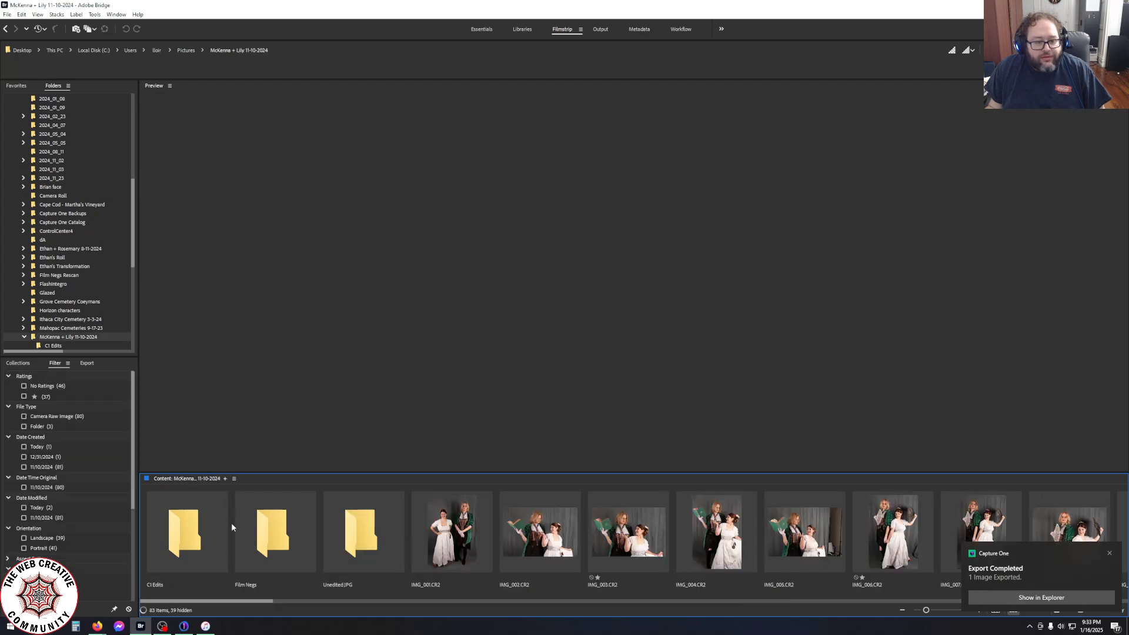
double_click(190, 535)
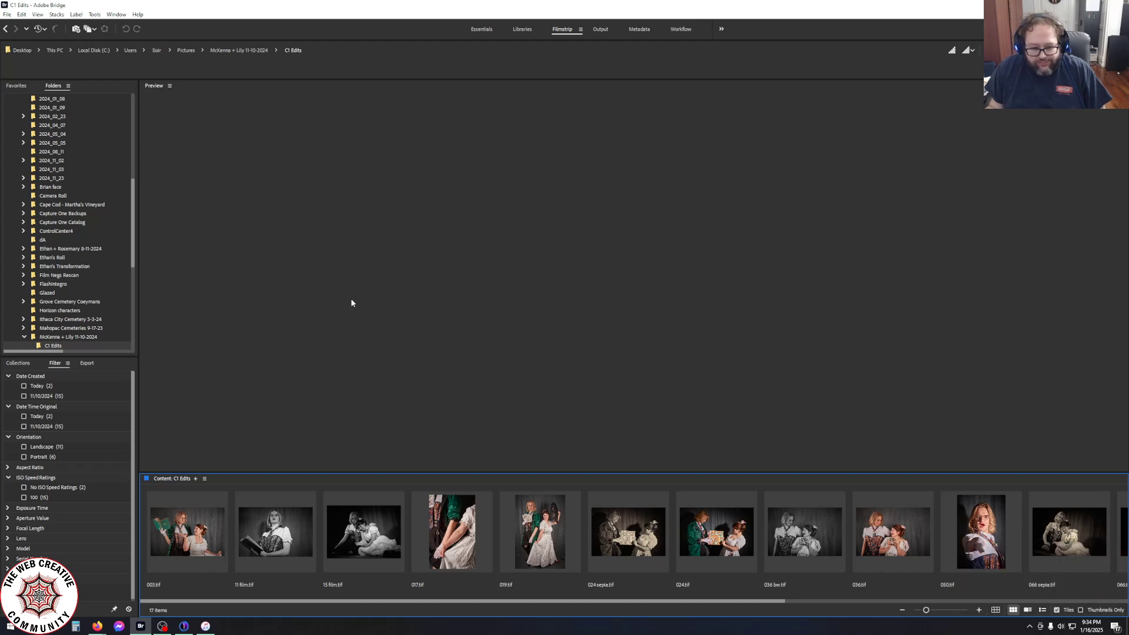
left_click(188, 530)
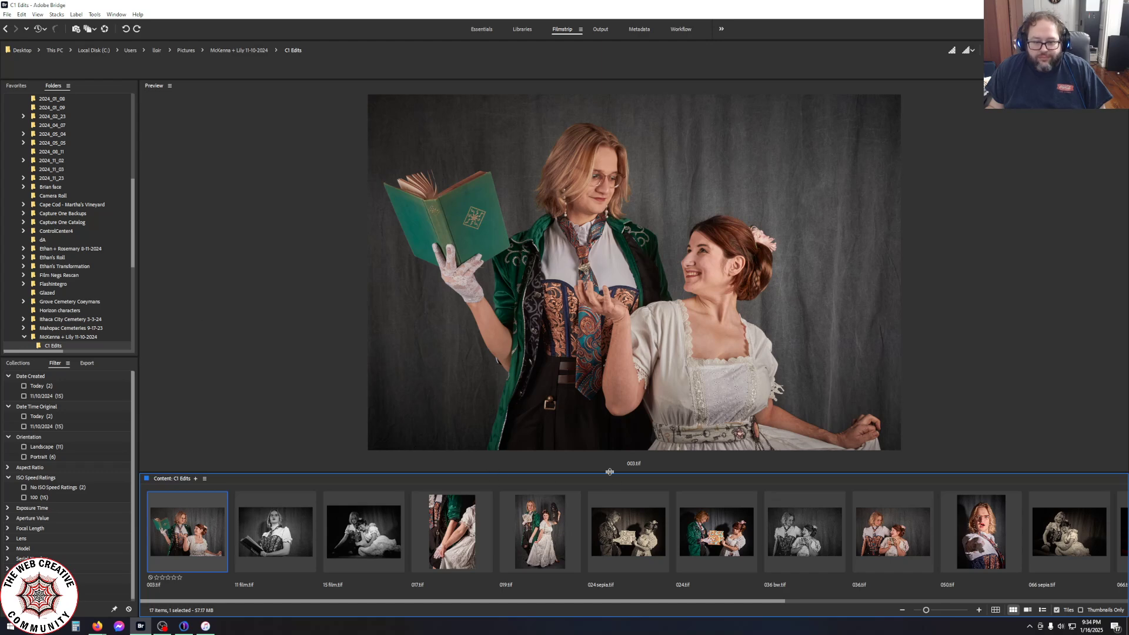
left_click_drag(611, 477, 603, 534)
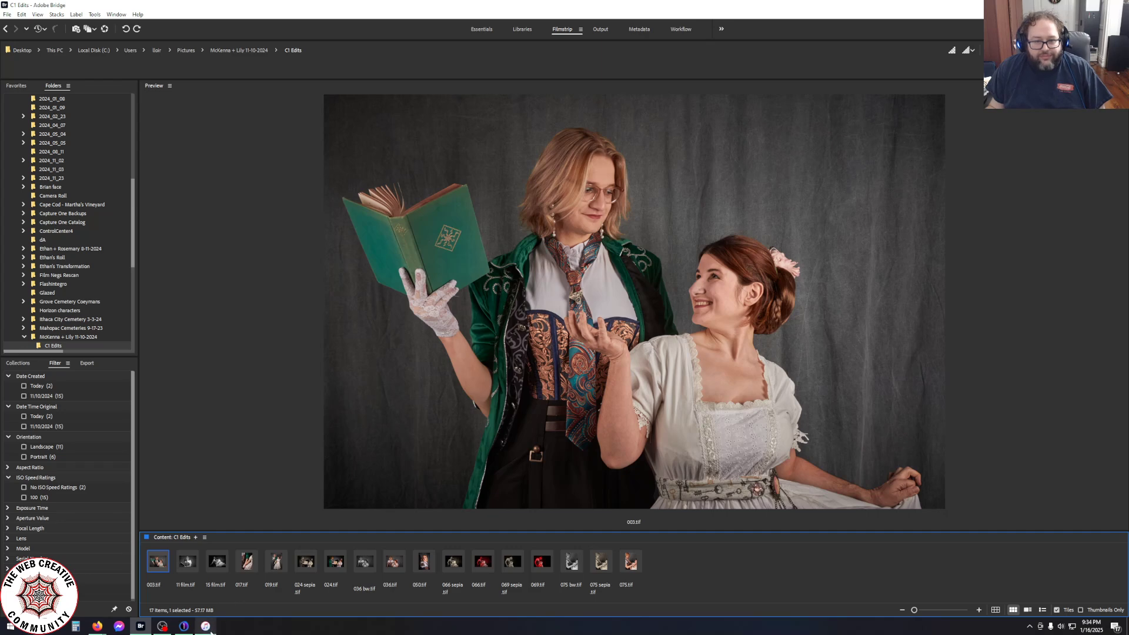
Review the exported images 11 film.tif, 15 film.tif, 017.tif and 019.tif one after another at preview size
left_click(188, 561)
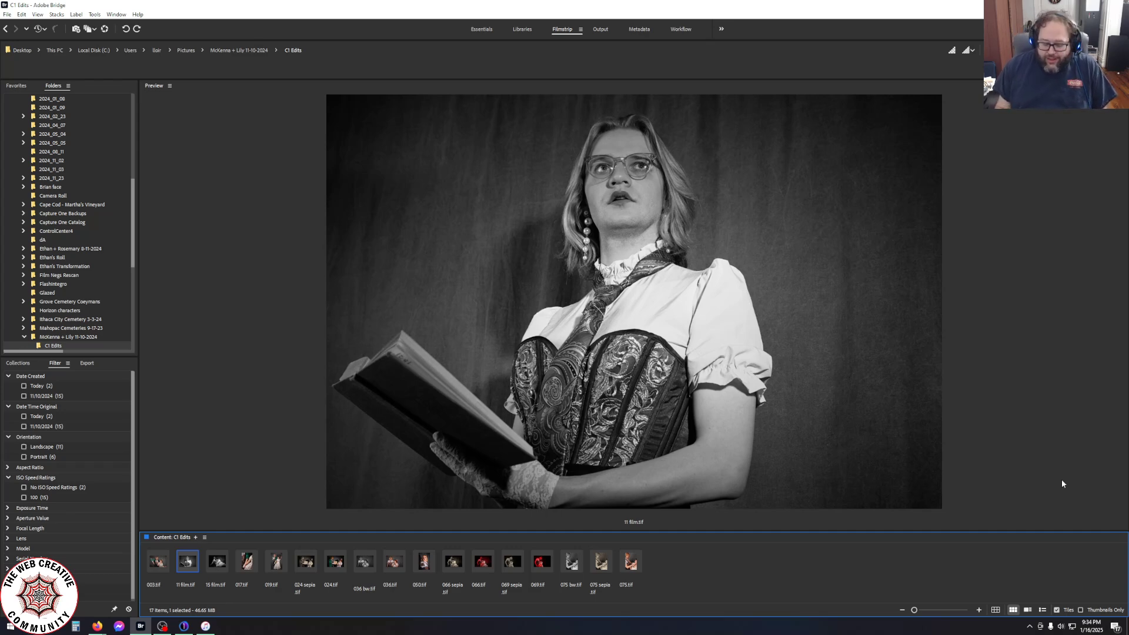
key("Left")
key("Right")
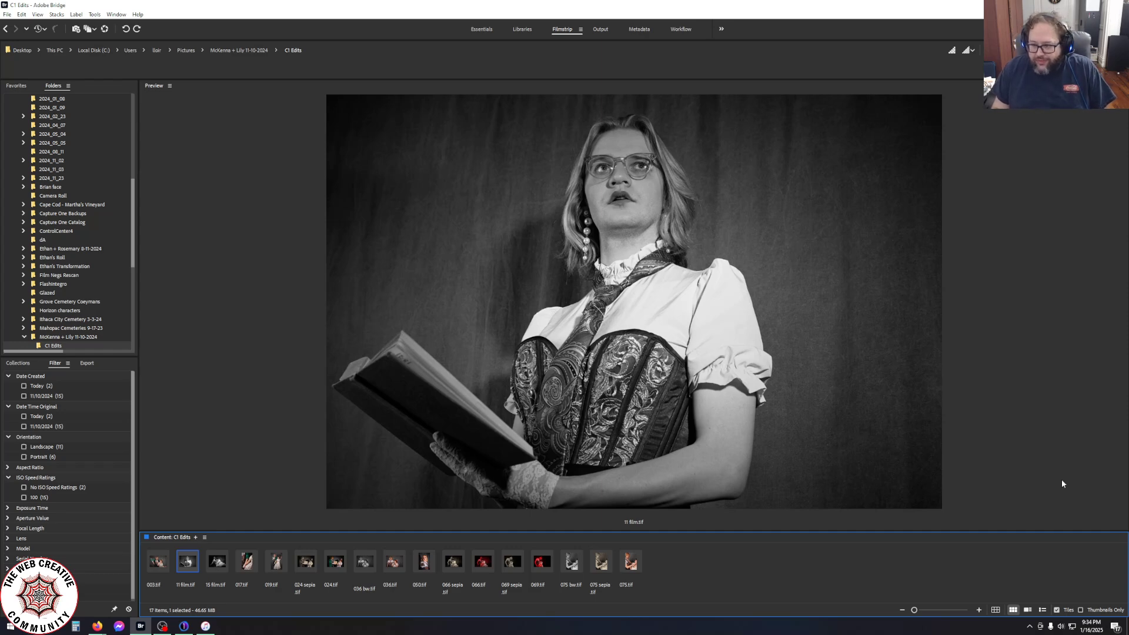
key("Right")
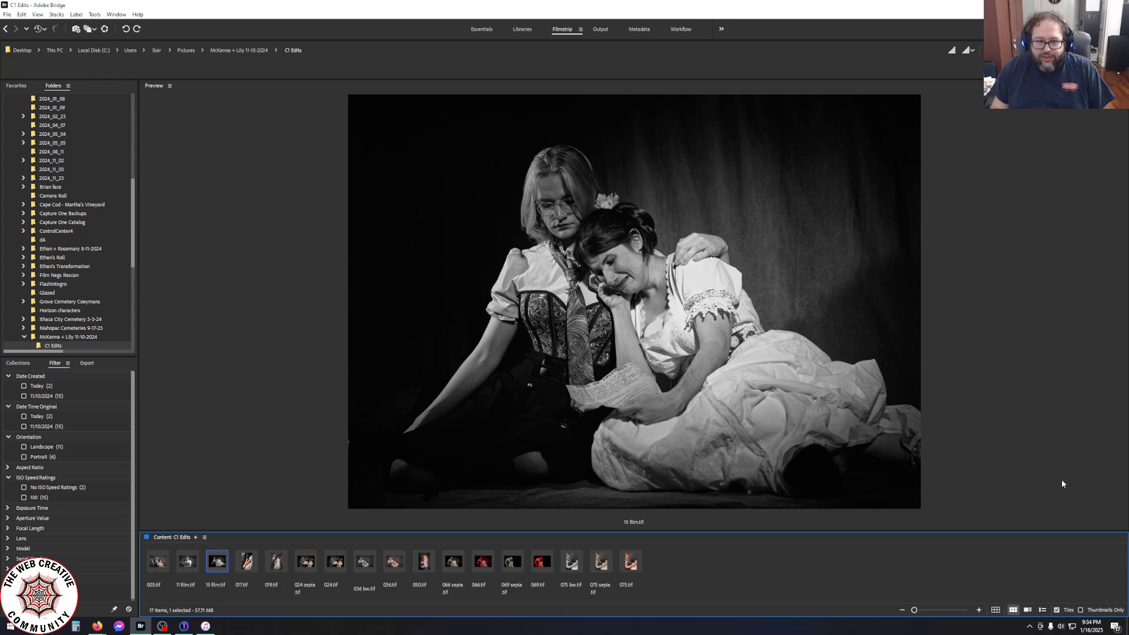
key("Right")
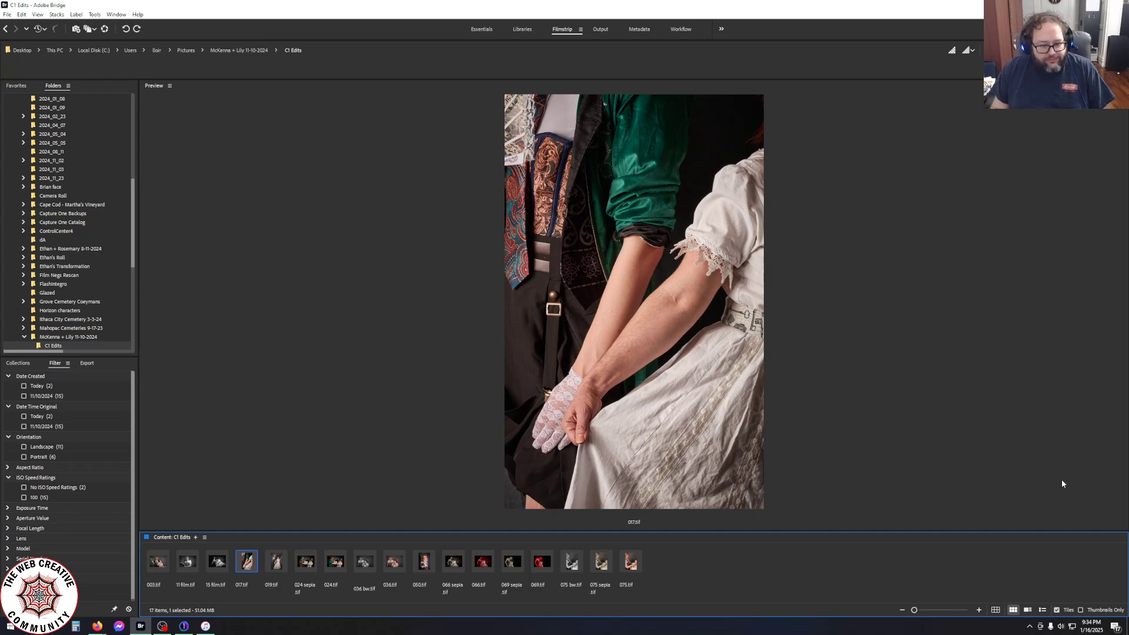
key("Right")
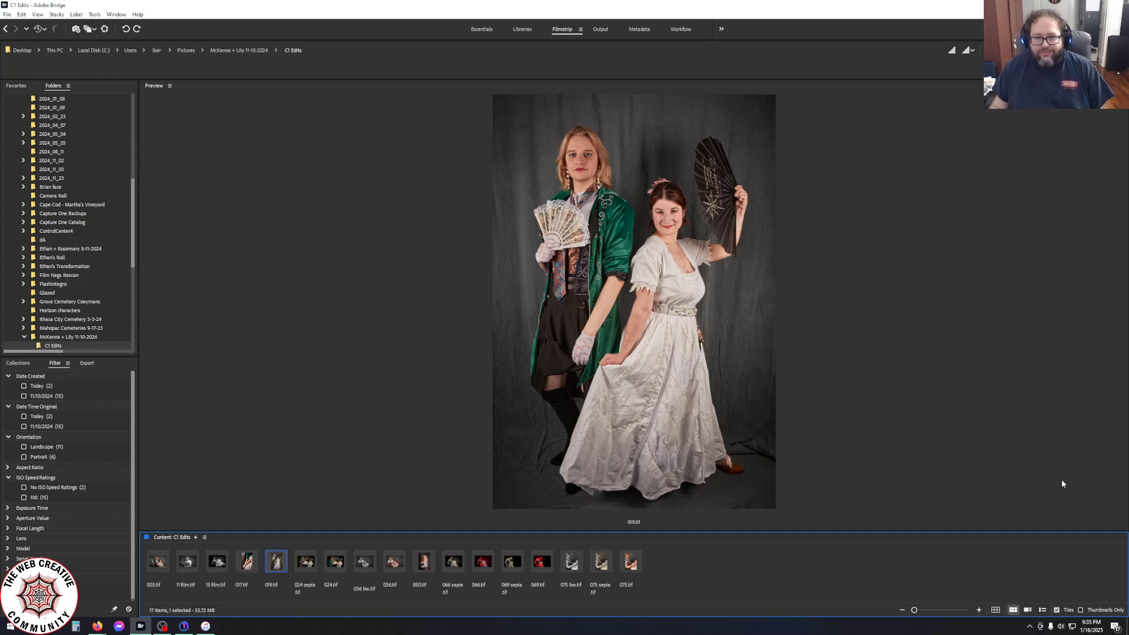
Compare 024.tif side by side with 024 sepia.tif, and 036.tif with 036 bw.tif
left_click(338, 563)
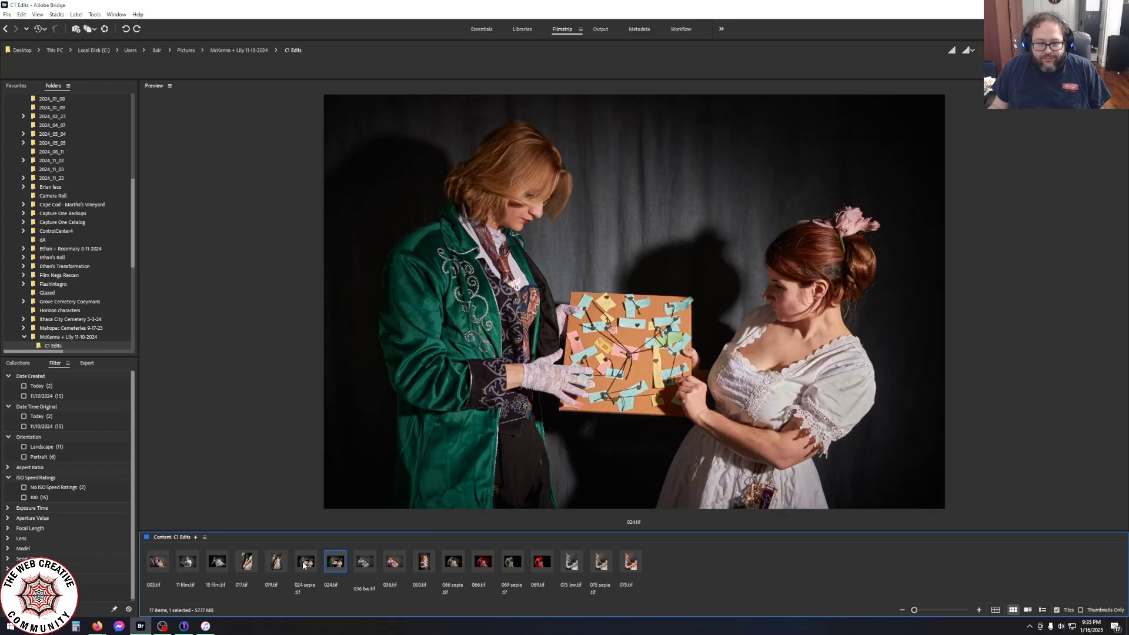
left_click(309, 568, "ctrl")
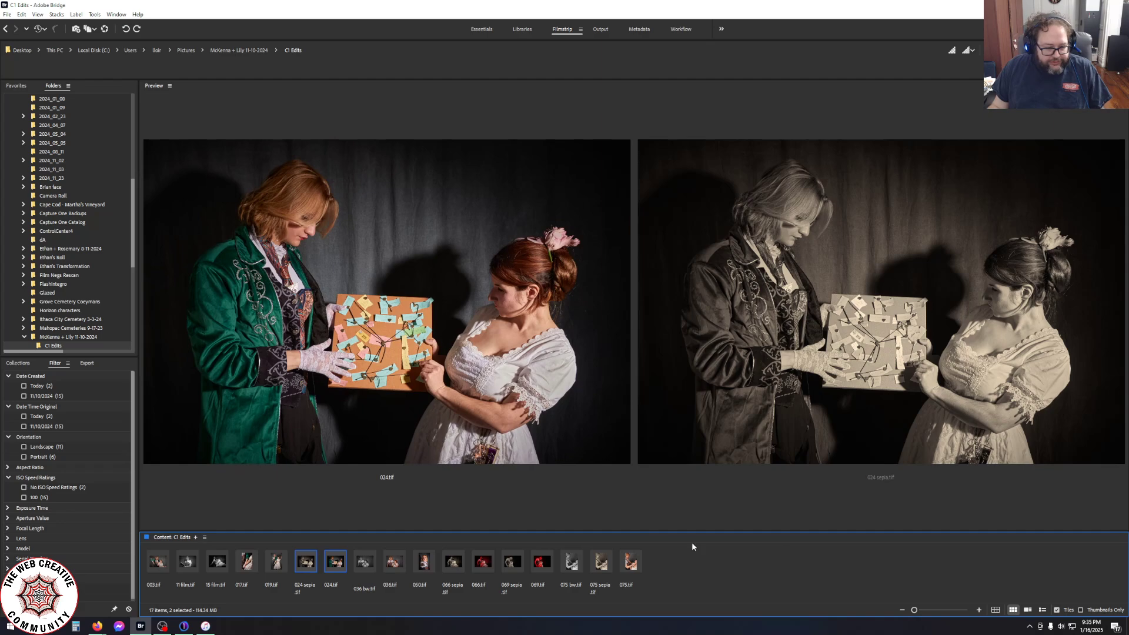
left_click(394, 563)
left_click(365, 567, "ctrl")
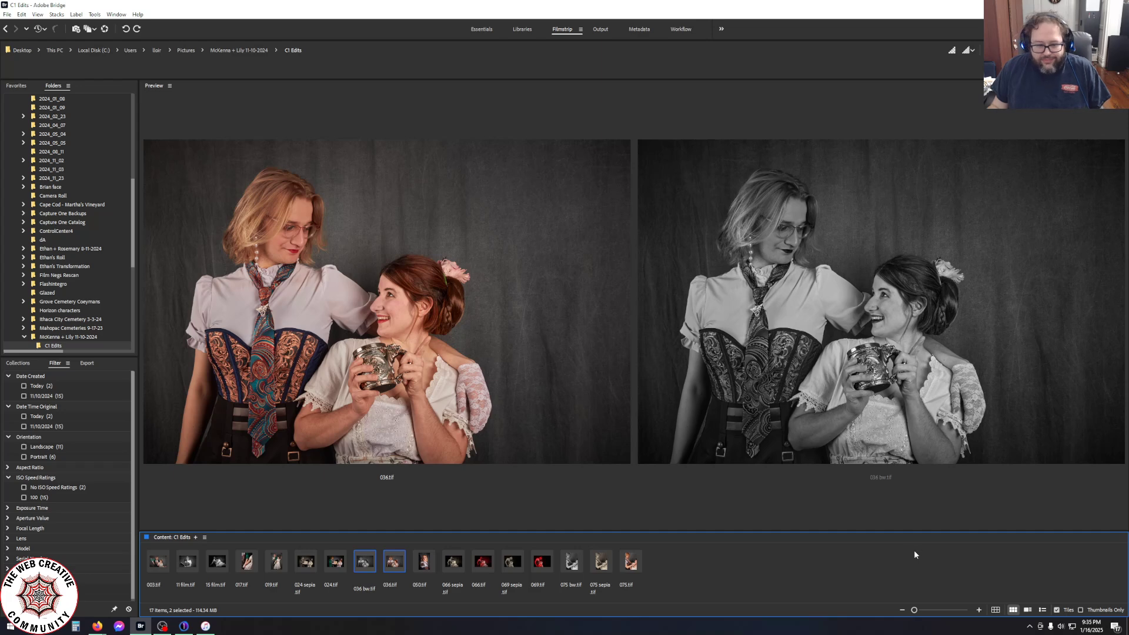
Preview 050.tif, and compare the red-lit 066.tif and 069.tif each side by side with its sepia version
left_click(424, 562)
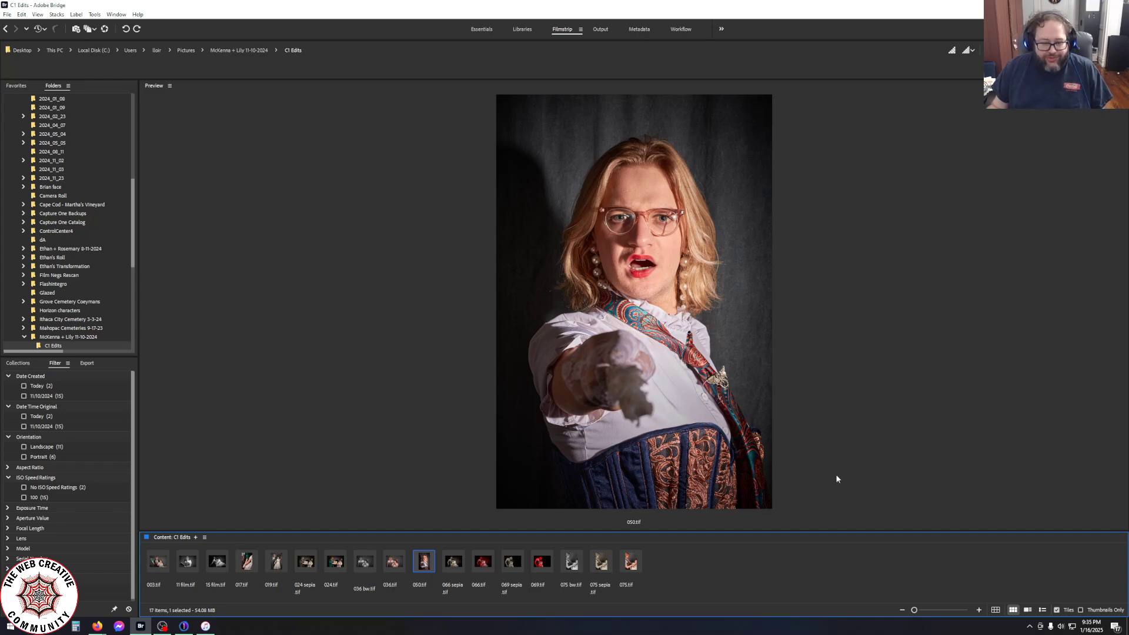
left_click(483, 563)
key("shift+Left")
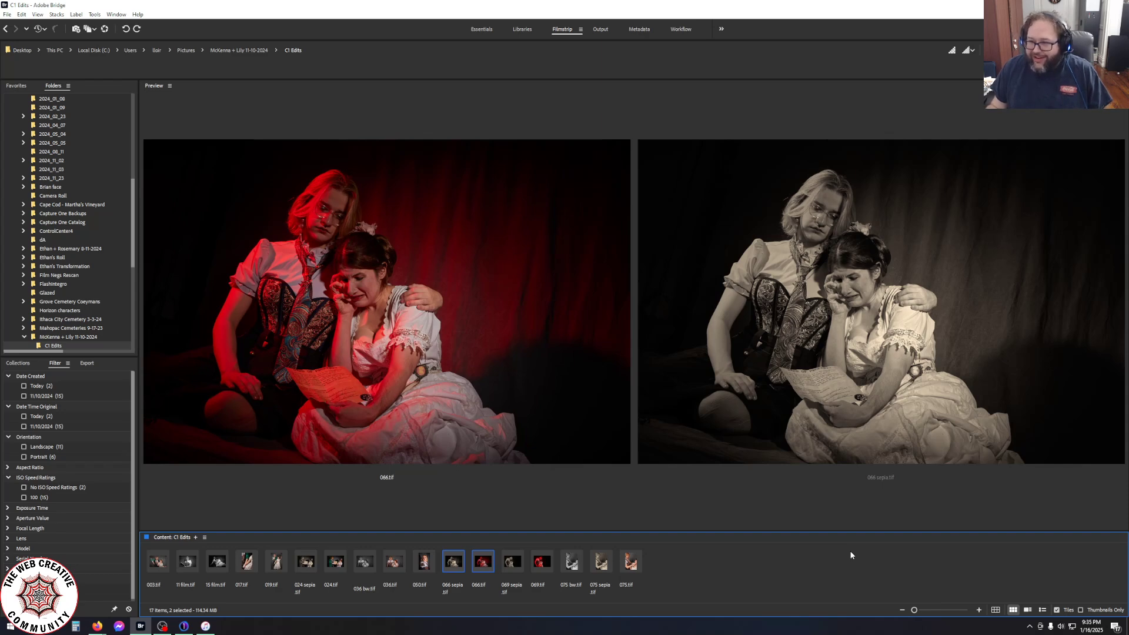
left_click(546, 566)
left_click(516, 566, "ctrl")
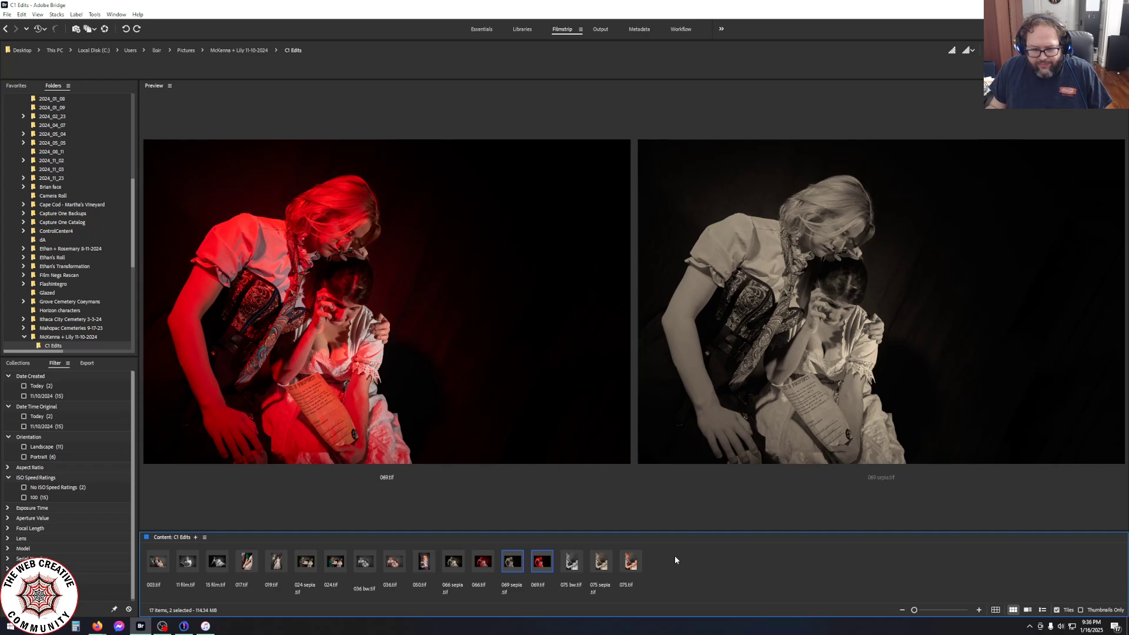
Compare 075.tif side by side with 075 bw.tif and 075 sepia.tif
left_click(630, 564)
left_click(572, 564, "ctrl")
left_click(603, 564, "ctrl")
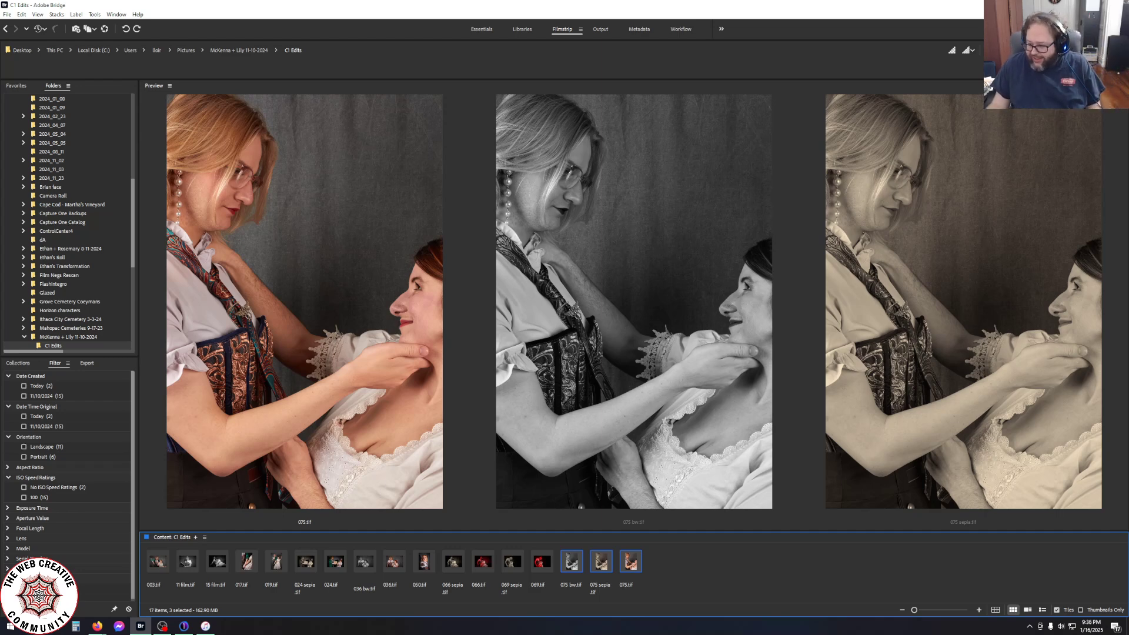
key("alt+Tab")
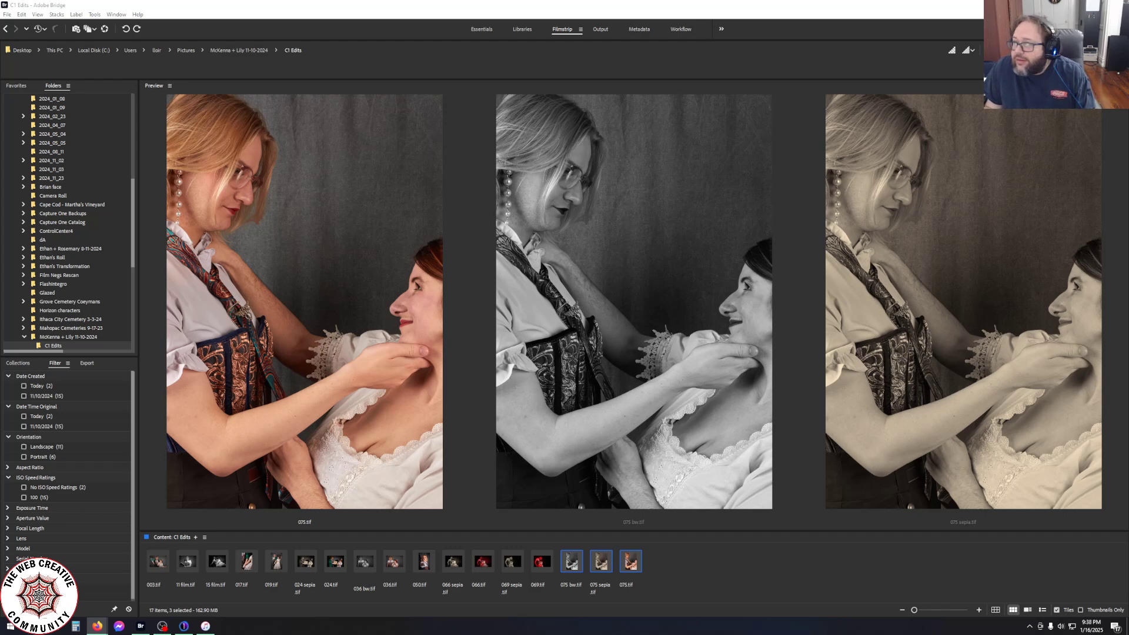
key("alt+Tab")
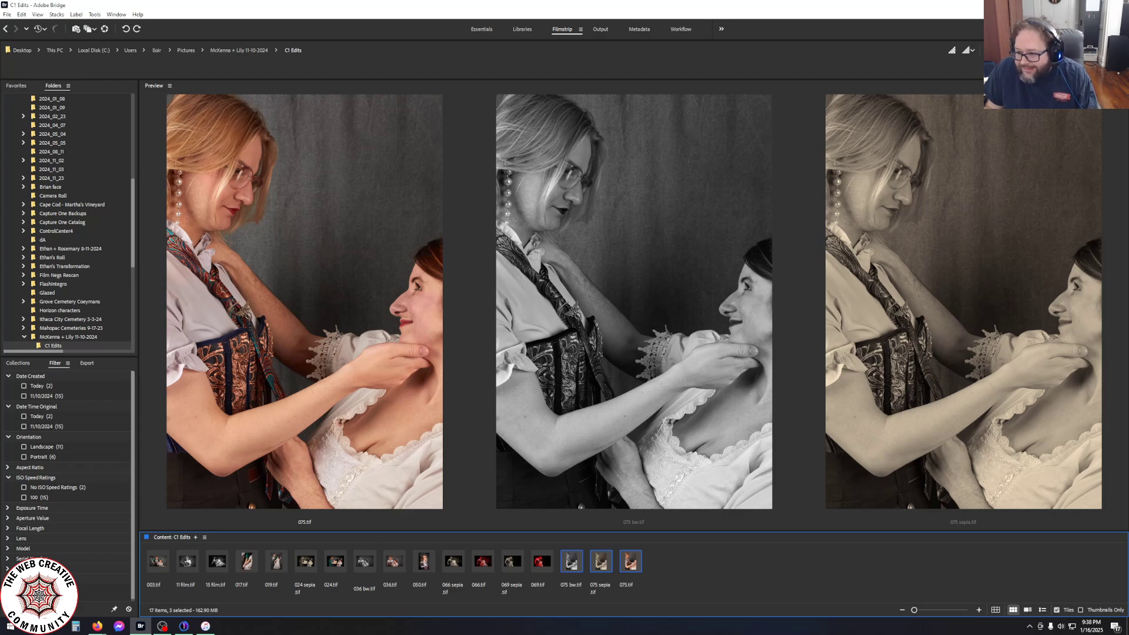
key("alt+Tab")
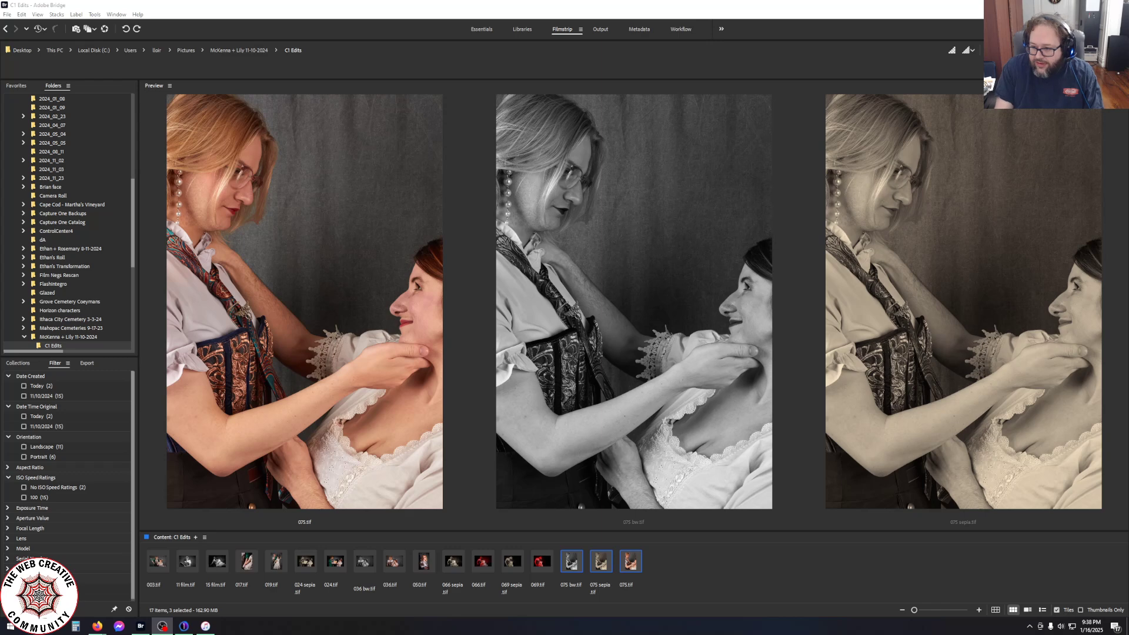